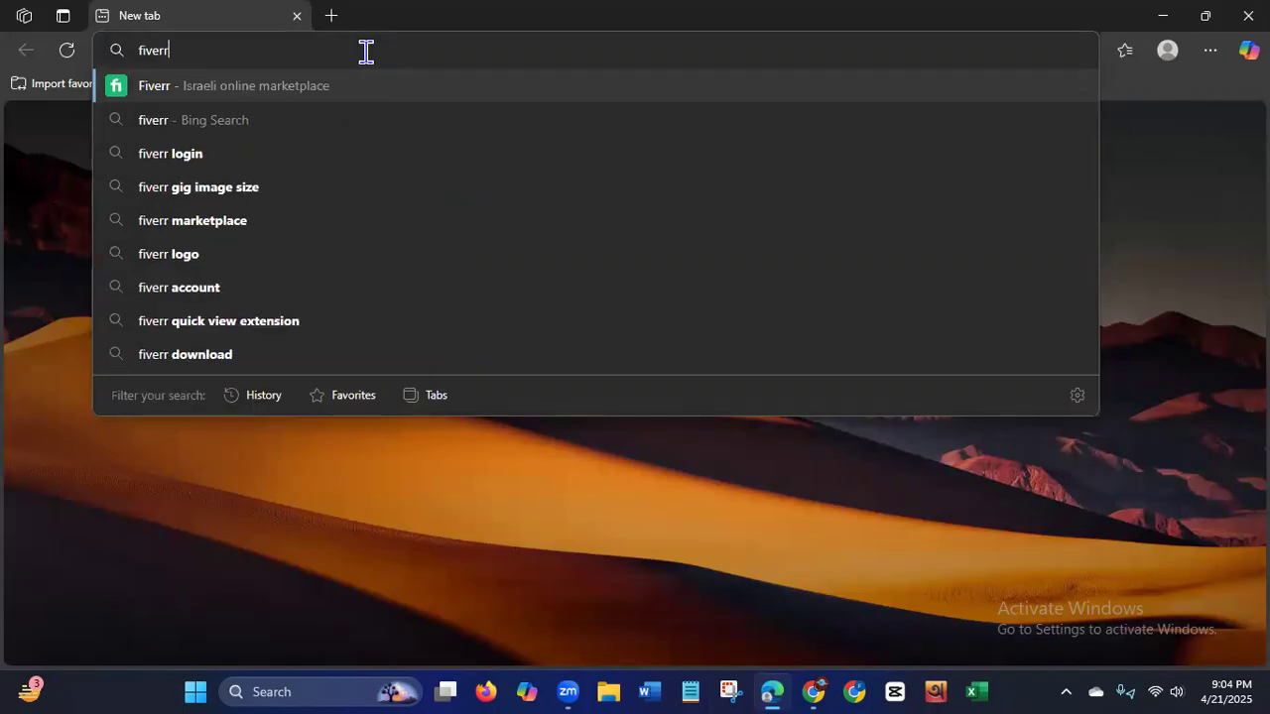
Search the web for "fiverr" and open the Fiverr freelance marketplace homepage from the results.
{"action": "key", "text": "Return"}
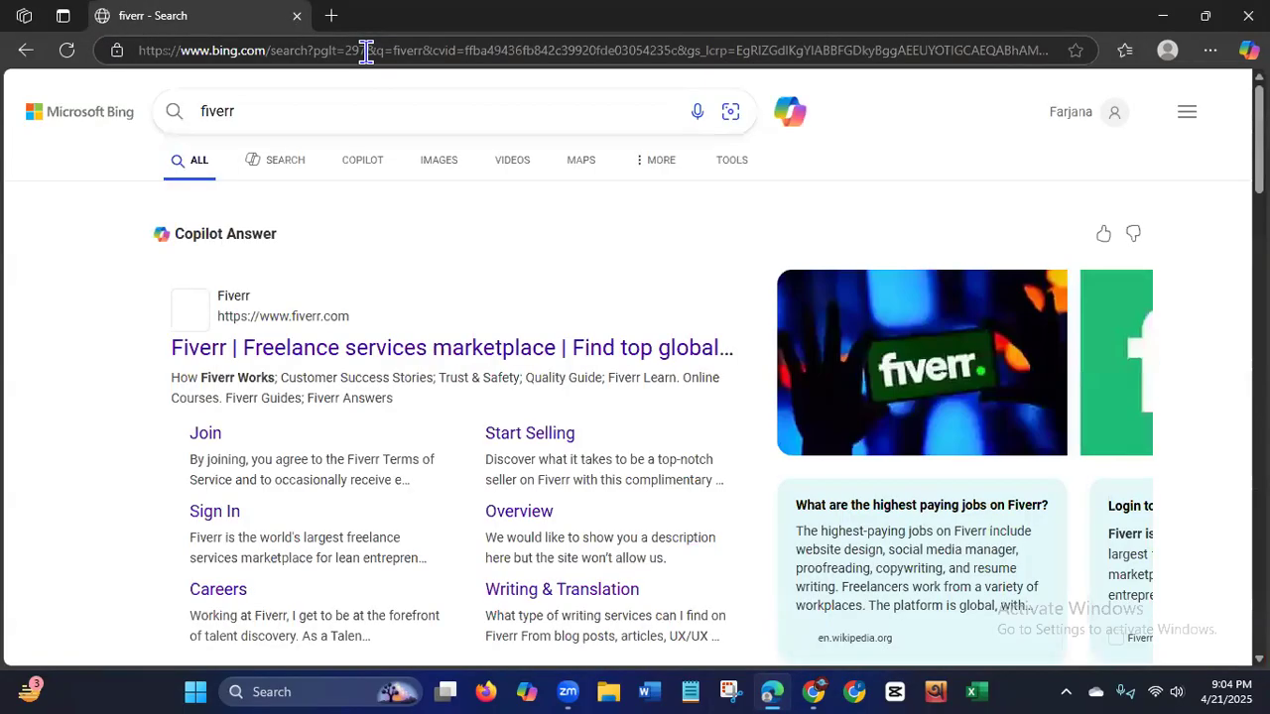
{"action": "left_click", "coordinate": [291, 349]}
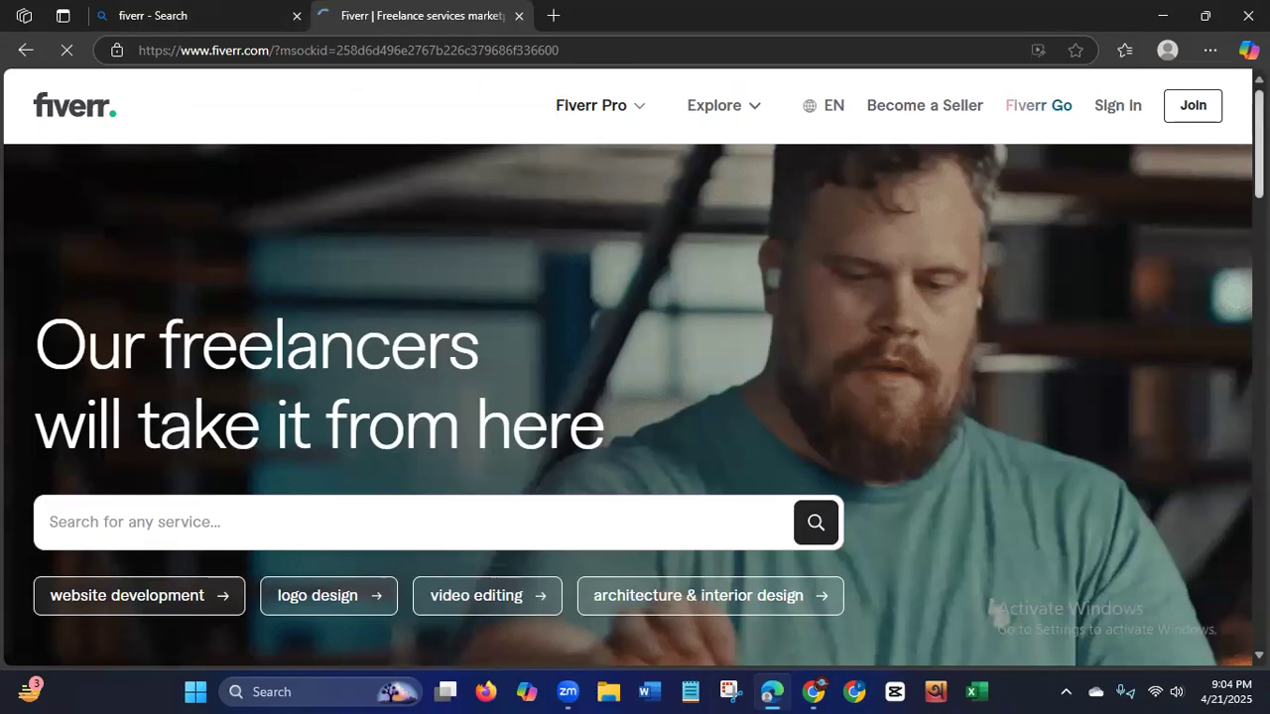
{"action": "scroll", "coordinate": [1113, 268], "scroll_direction": "down", "scroll_amount": 3}
{"action": "scroll", "coordinate": [1113, 268], "scroll_direction": "up", "scroll_amount": 1}
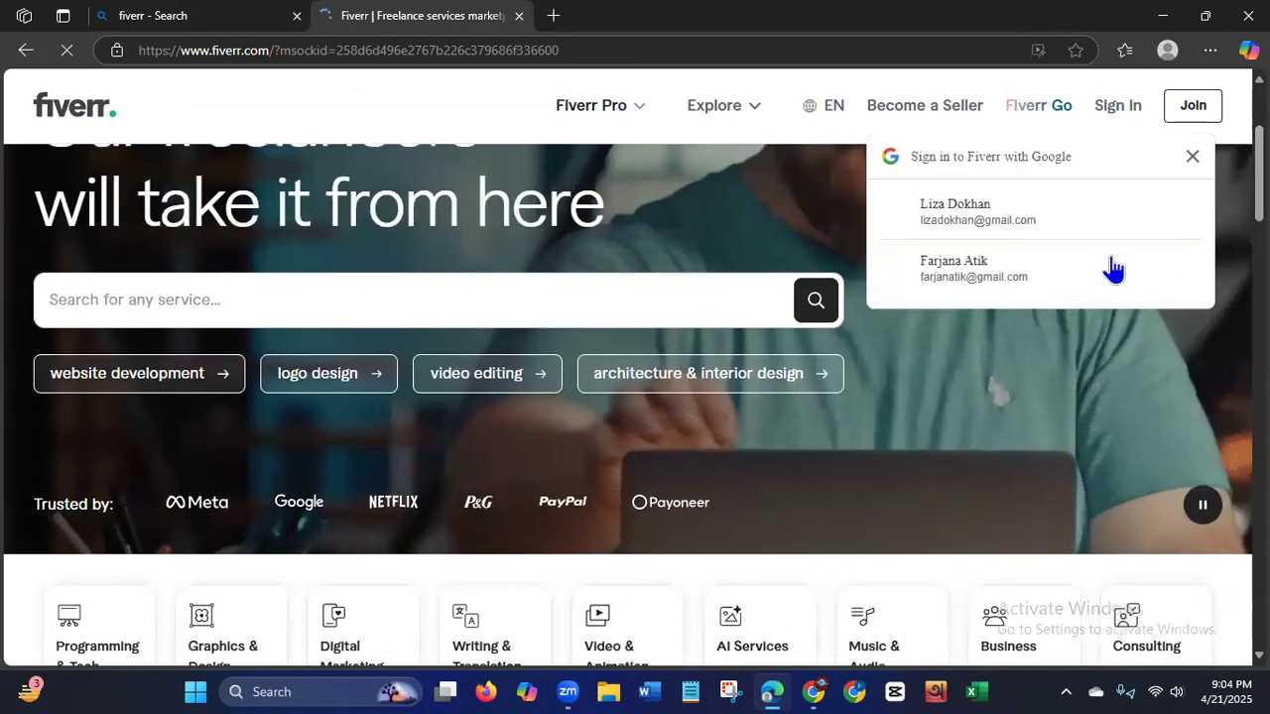
Search Fiverr for "linkedin lead generation" and dismiss the Google sign-in and account creation prompts.
{"action": "left_click", "coordinate": [428, 303]}
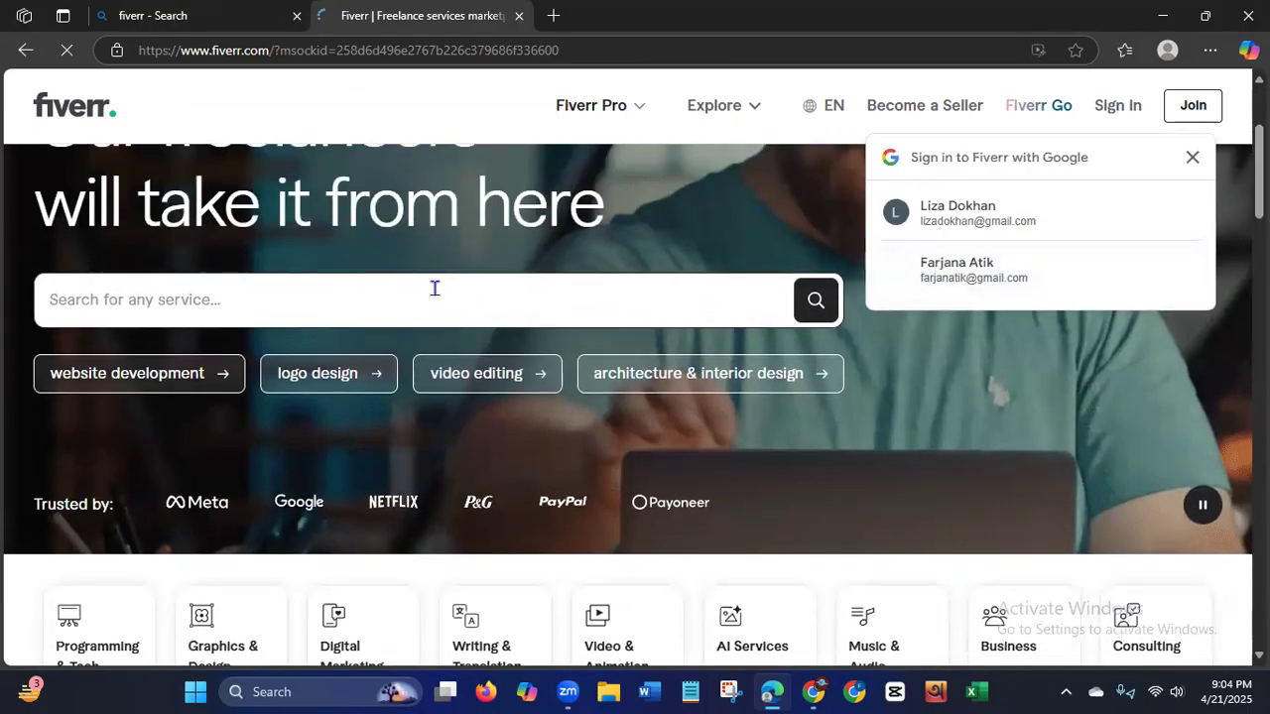
{"action": "type", "text": "L"}
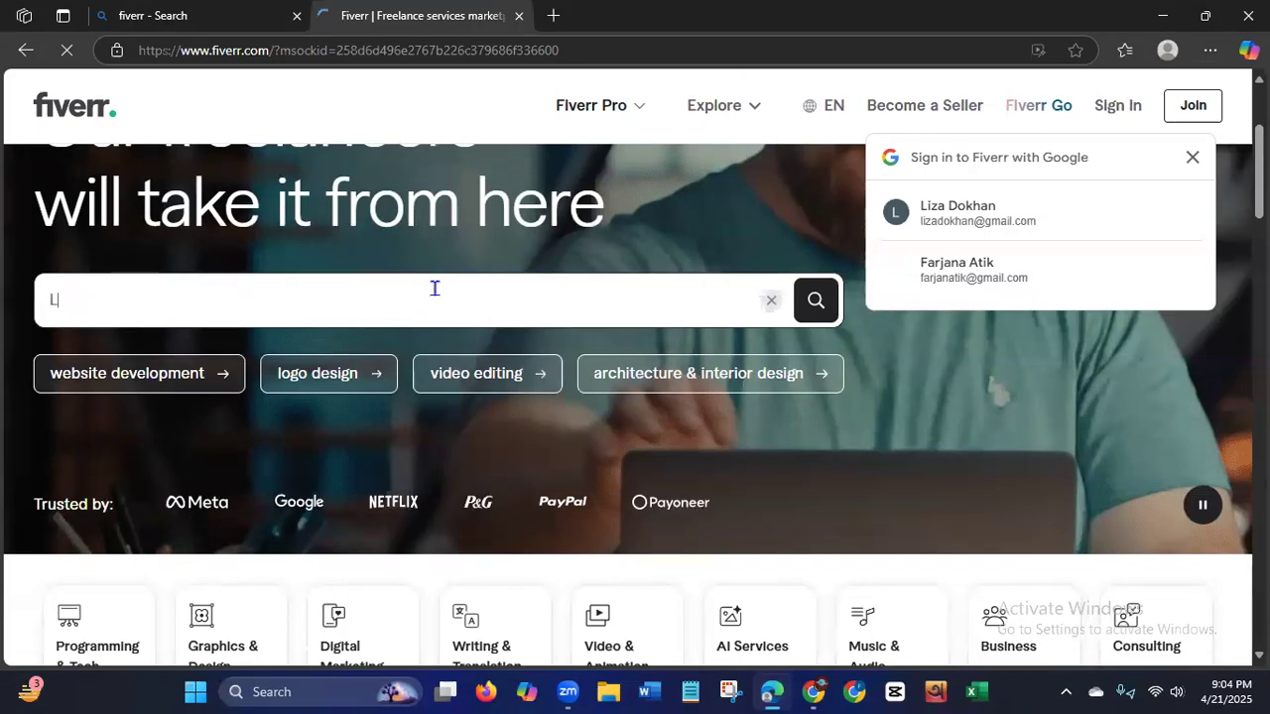
{"action": "type", "text": "inked"}
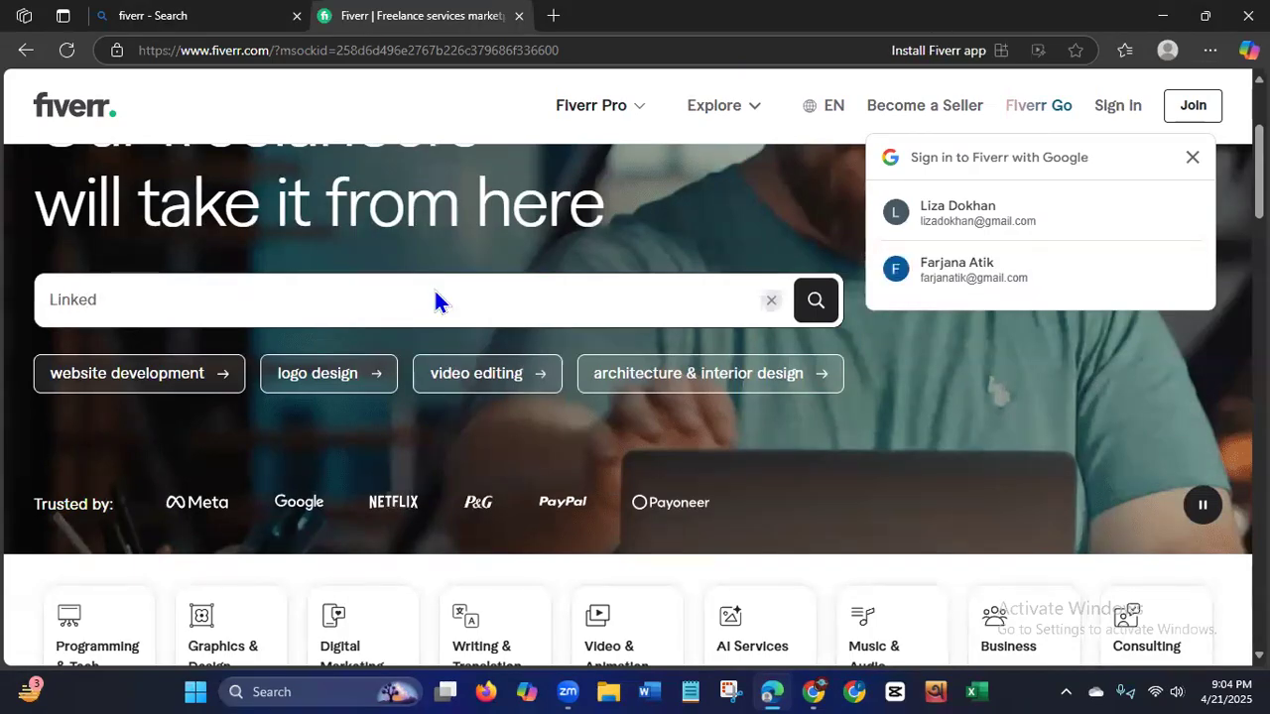
{"action": "type", "text": "In"}
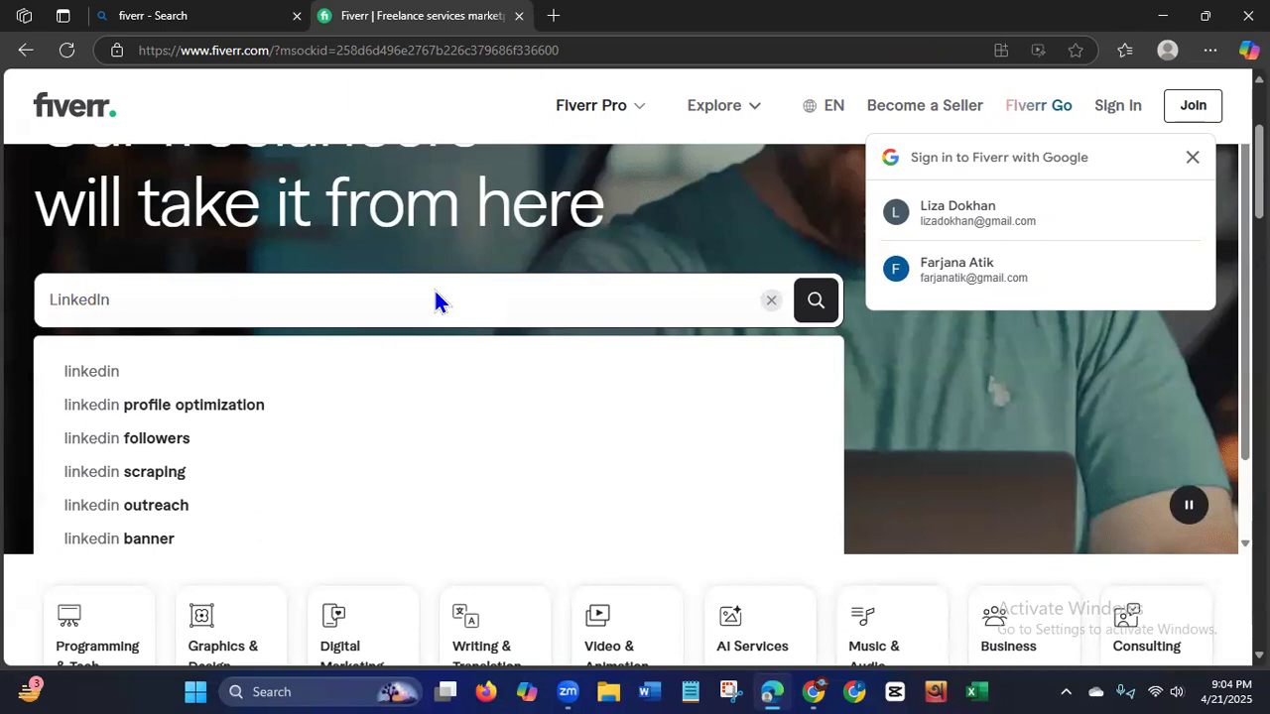
{"action": "type", "text": " lead"}
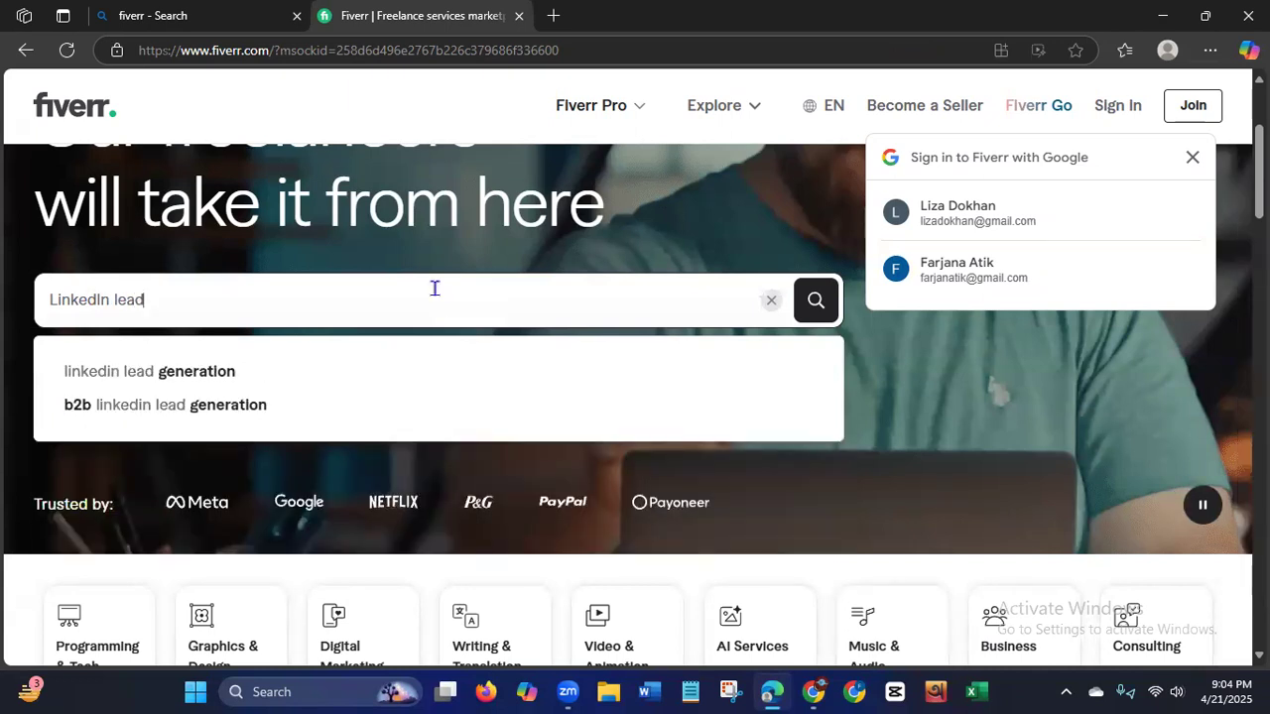
{"action": "left_click", "coordinate": [243, 381]}
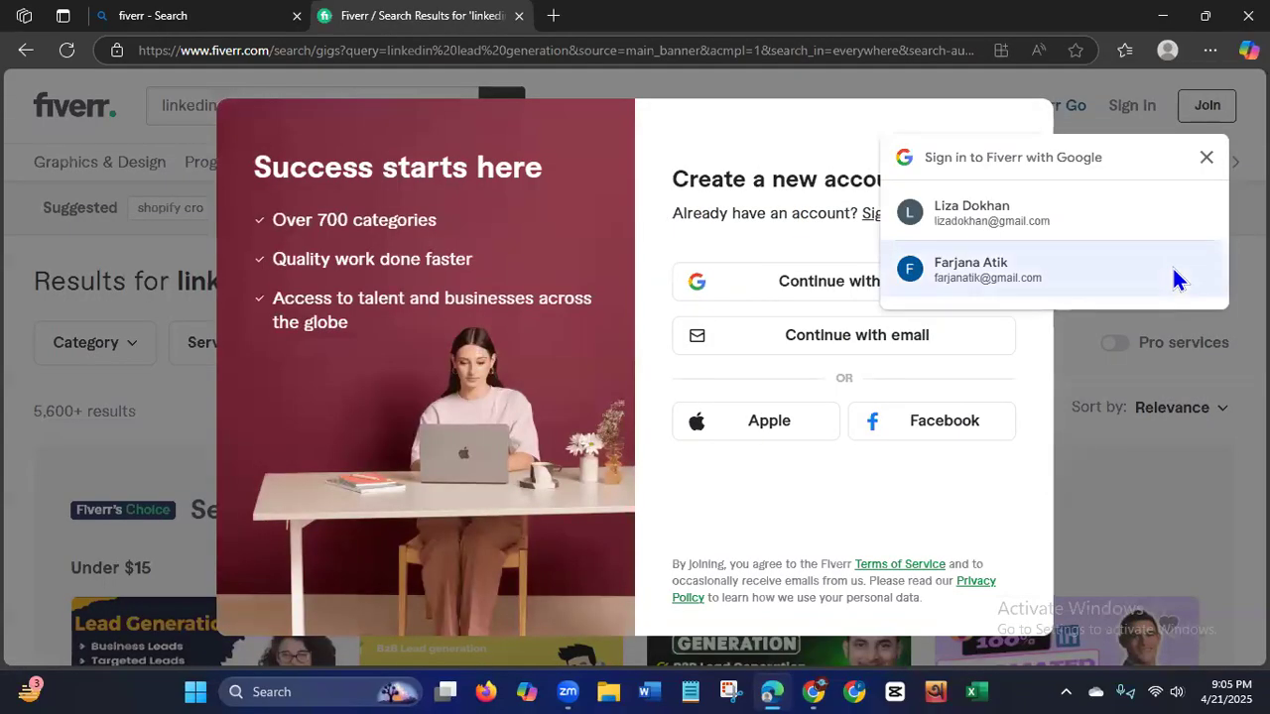
{"action": "left_click", "coordinate": [1205, 159]}
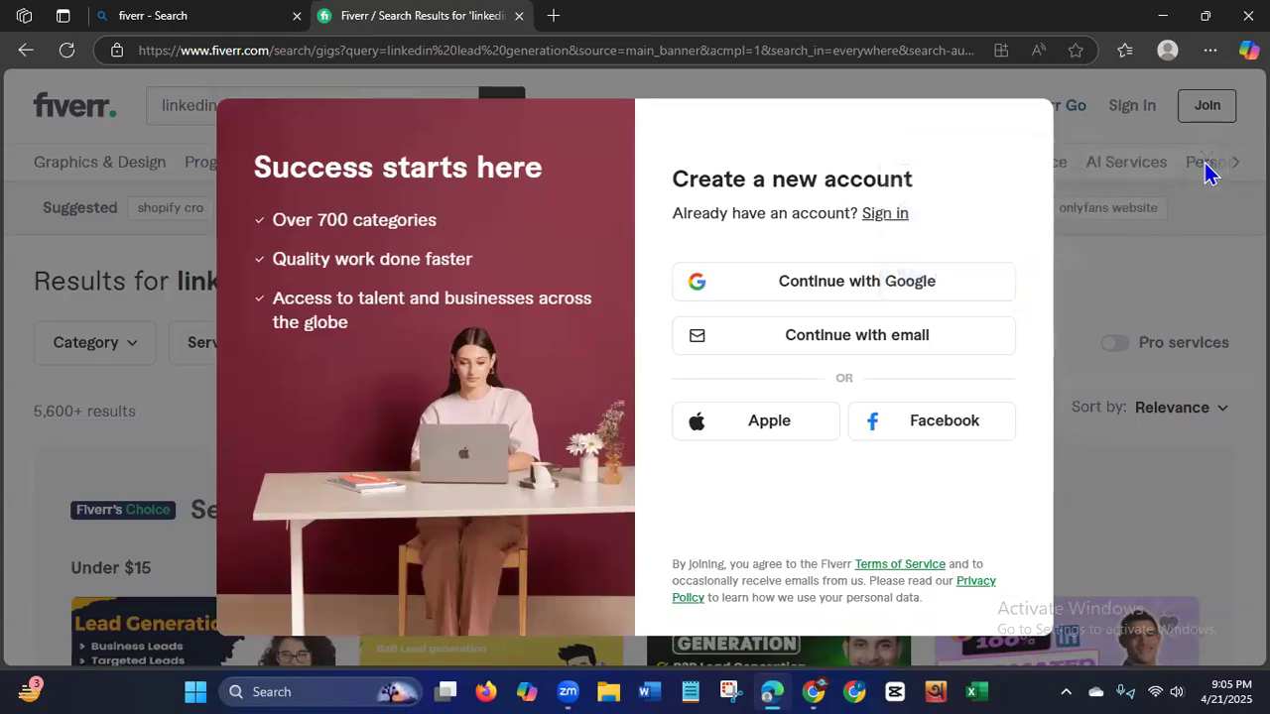
{"action": "left_click", "coordinate": [1204, 164]}
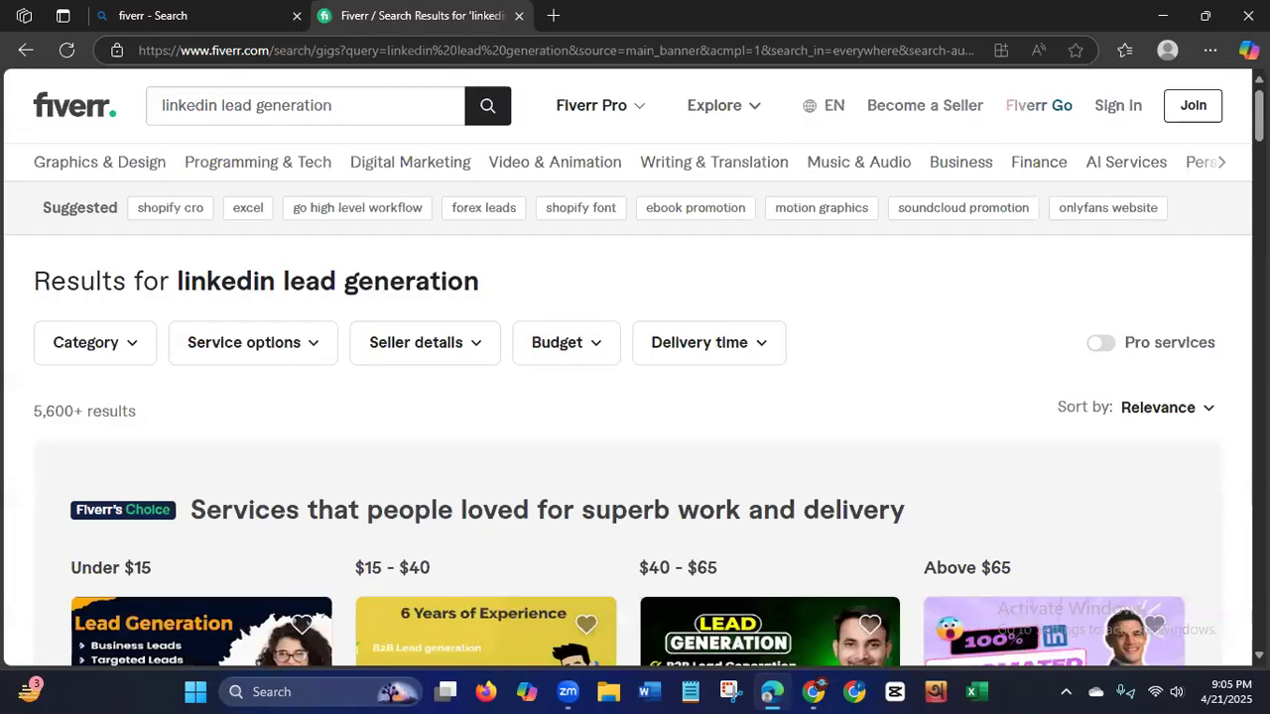
Look through the LinkedIn lead generation gigs and highlight "lead generation" in the results heading.
{"action": "scroll", "coordinate": [635, 396], "scroll_direction": "down", "scroll_amount": 3}
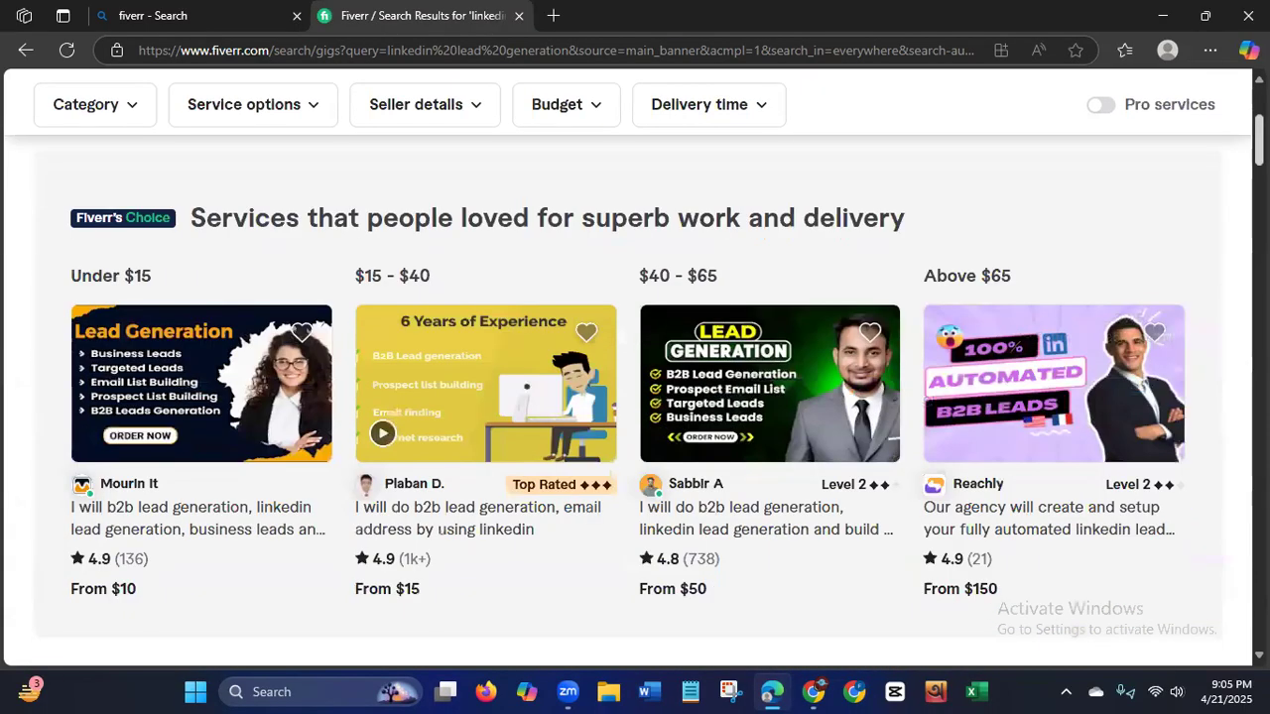
{"action": "scroll", "coordinate": [634, 397], "scroll_direction": "down", "scroll_amount": 1}
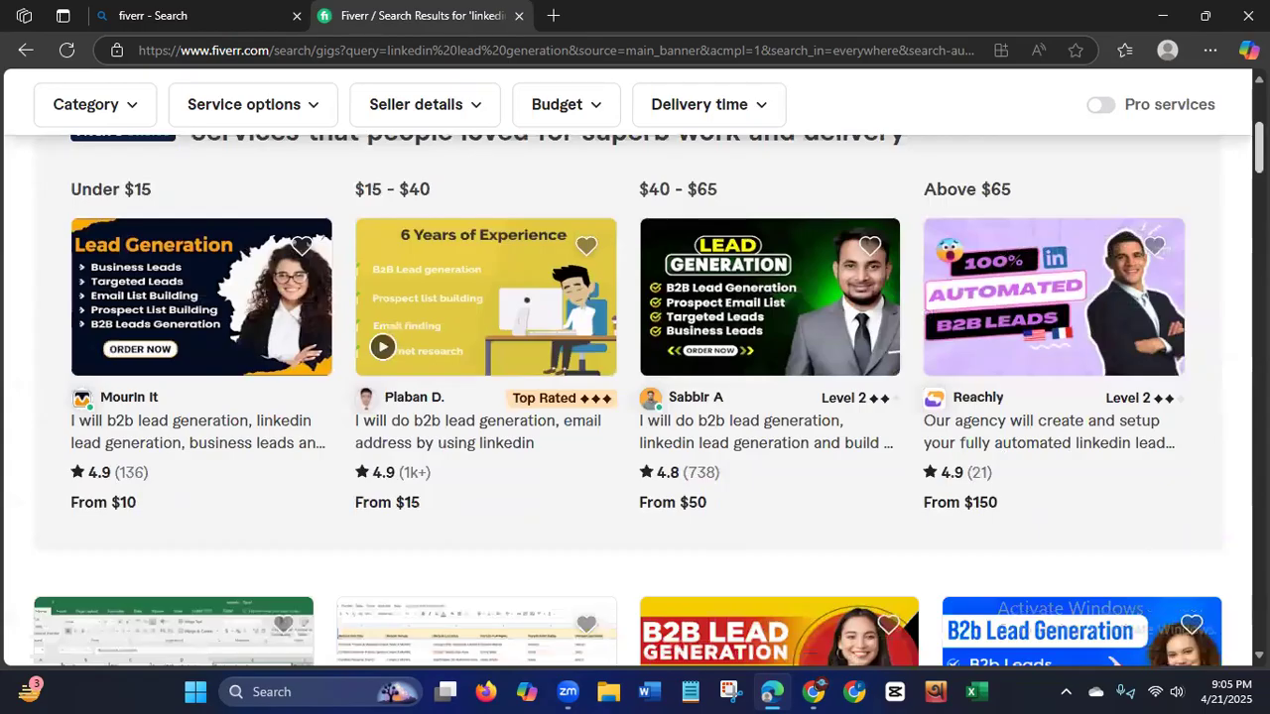
{"action": "scroll", "coordinate": [635, 397], "scroll_direction": "down", "scroll_amount": 1}
{"action": "scroll", "coordinate": [635, 397], "scroll_direction": "down", "scroll_amount": 3}
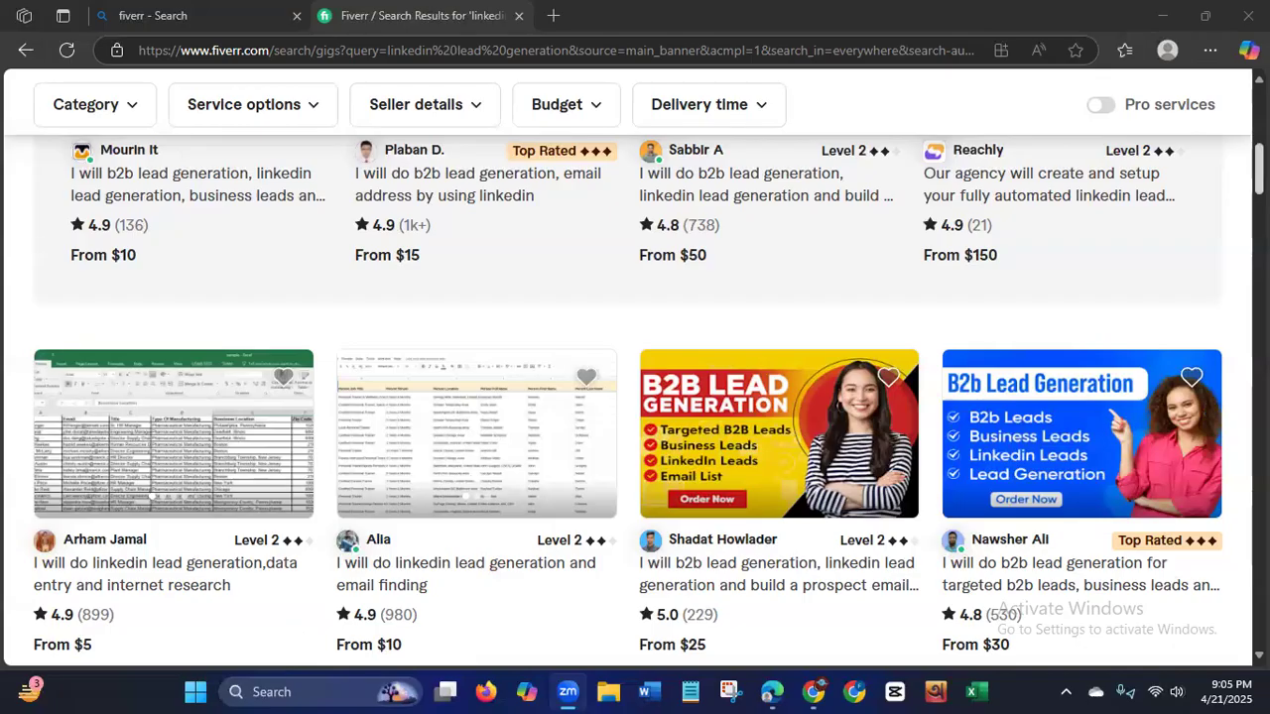
{"action": "scroll", "coordinate": [284, 280], "scroll_direction": "up", "scroll_amount": 10}
{"action": "left_click_drag", "start_coordinate": [284, 279], "coordinate": [504, 285]}
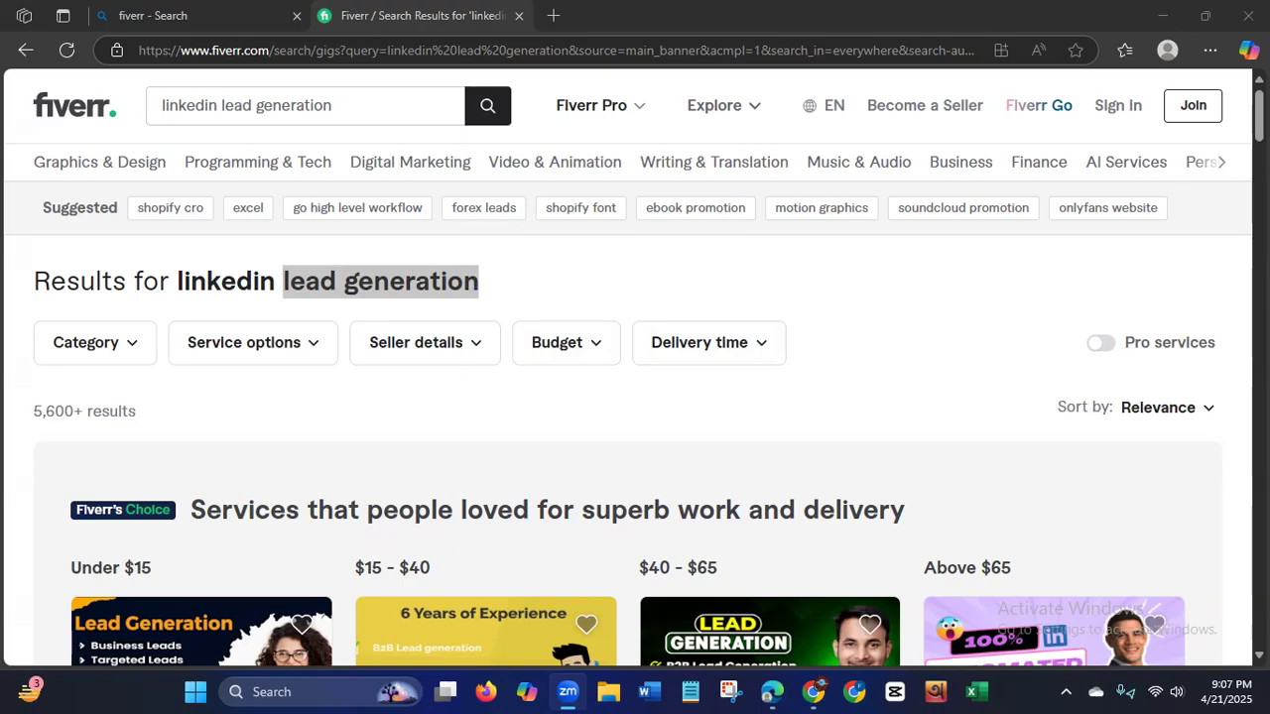
Open the "Under $15" Fiverr's Choice gig and the "I will do linkedin lead generation and email finding" gig in separate new tabs.
{"action": "scroll", "coordinate": [628, 367], "scroll_direction": "down", "scroll_amount": 3}
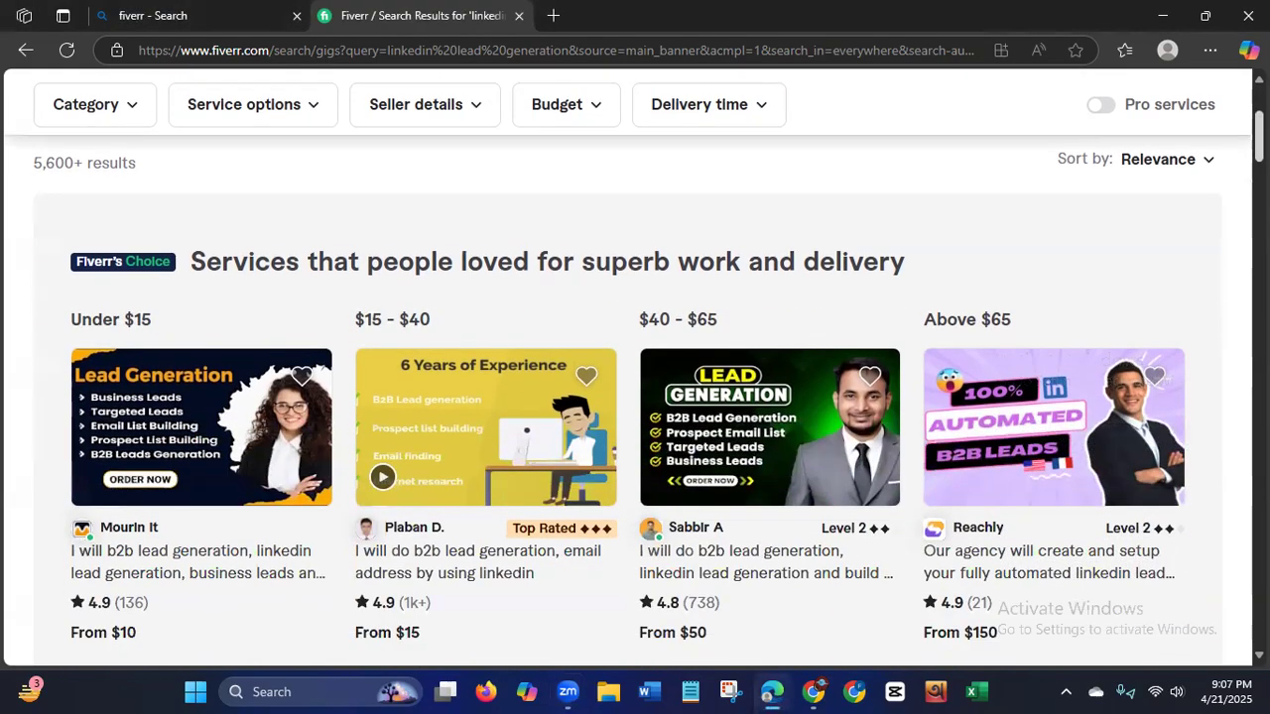
{"action": "scroll", "coordinate": [635, 387], "scroll_direction": "down", "scroll_amount": 1}
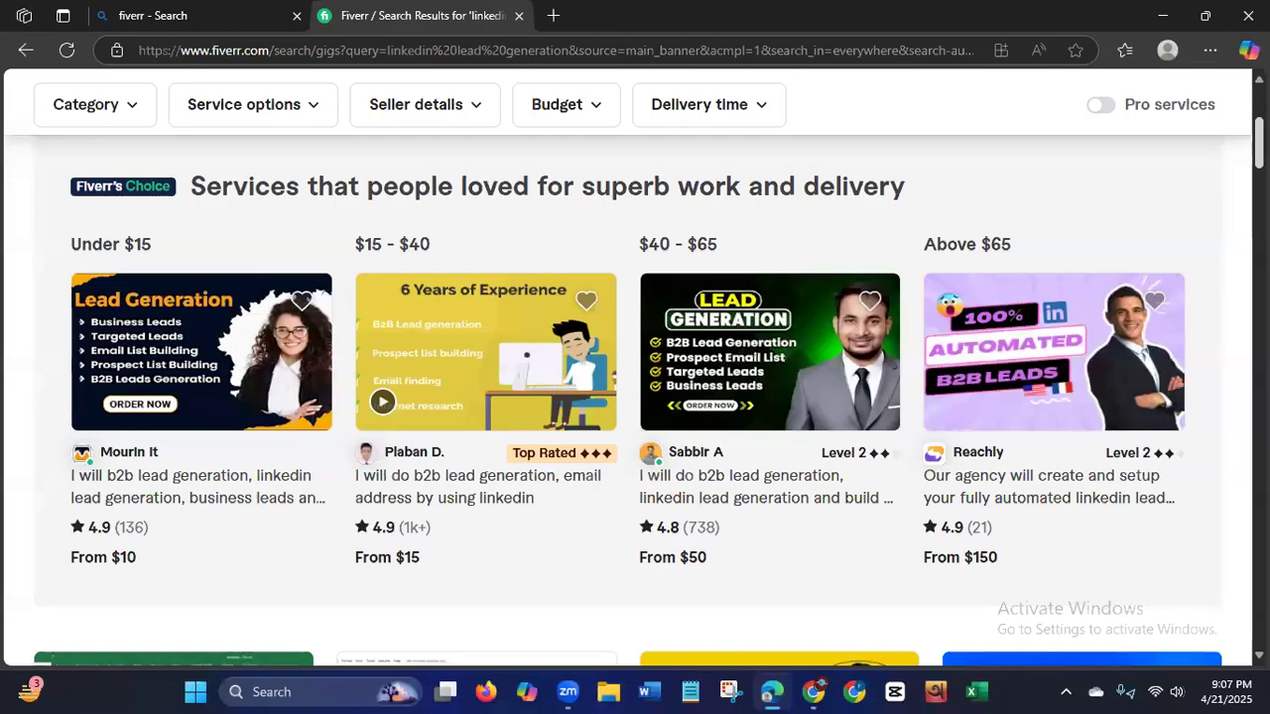
{"action": "scroll", "coordinate": [239, 464], "scroll_direction": "down", "scroll_amount": 1}
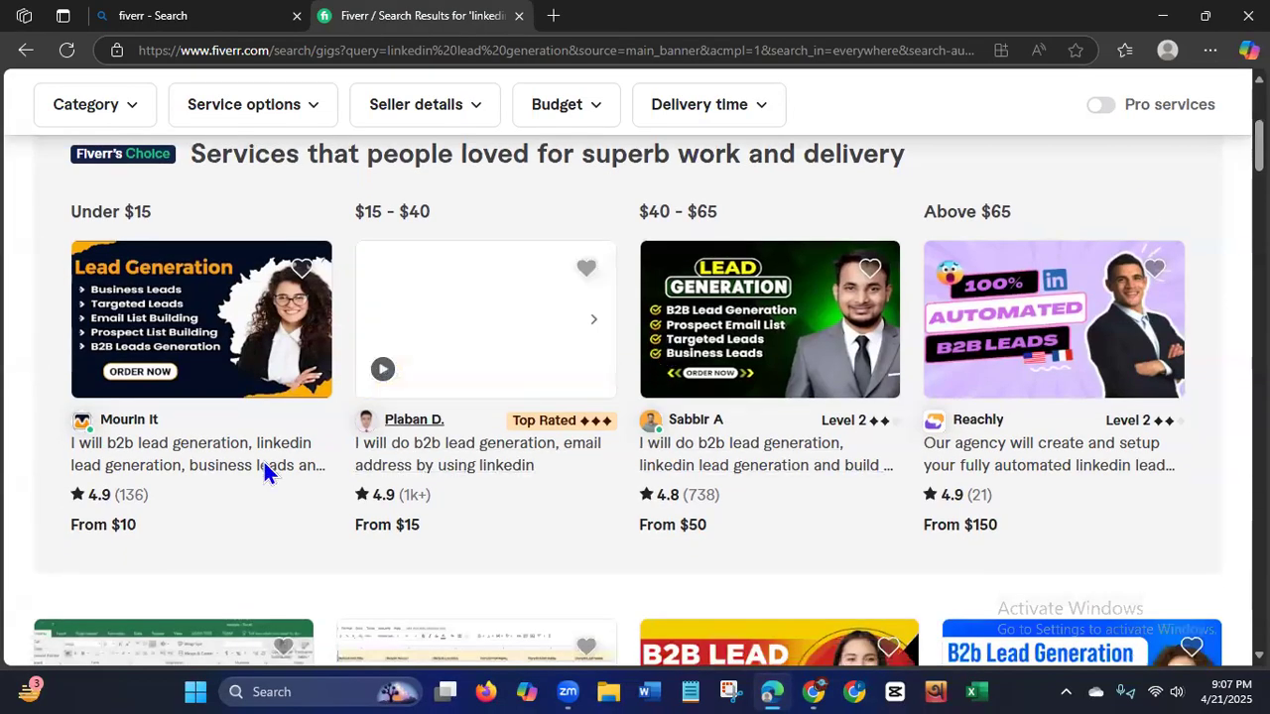
{"action": "right_click", "coordinate": [239, 462]}
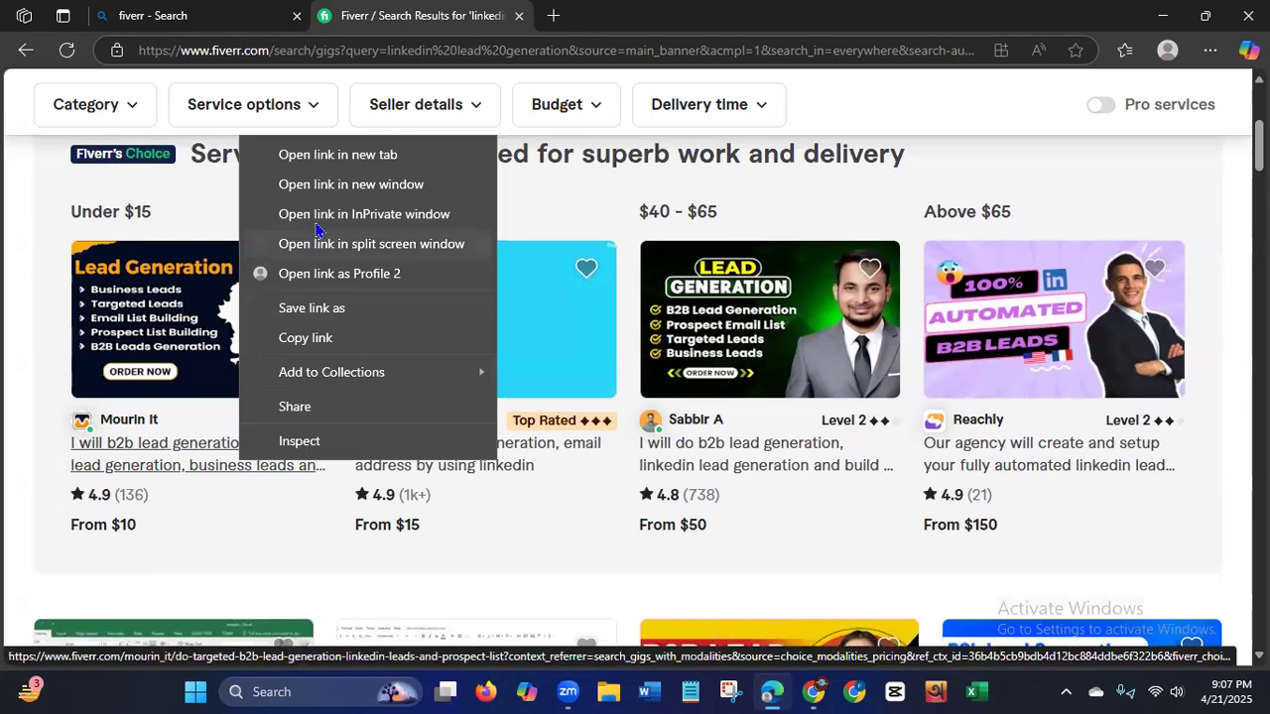
{"action": "left_click", "coordinate": [337, 155]}
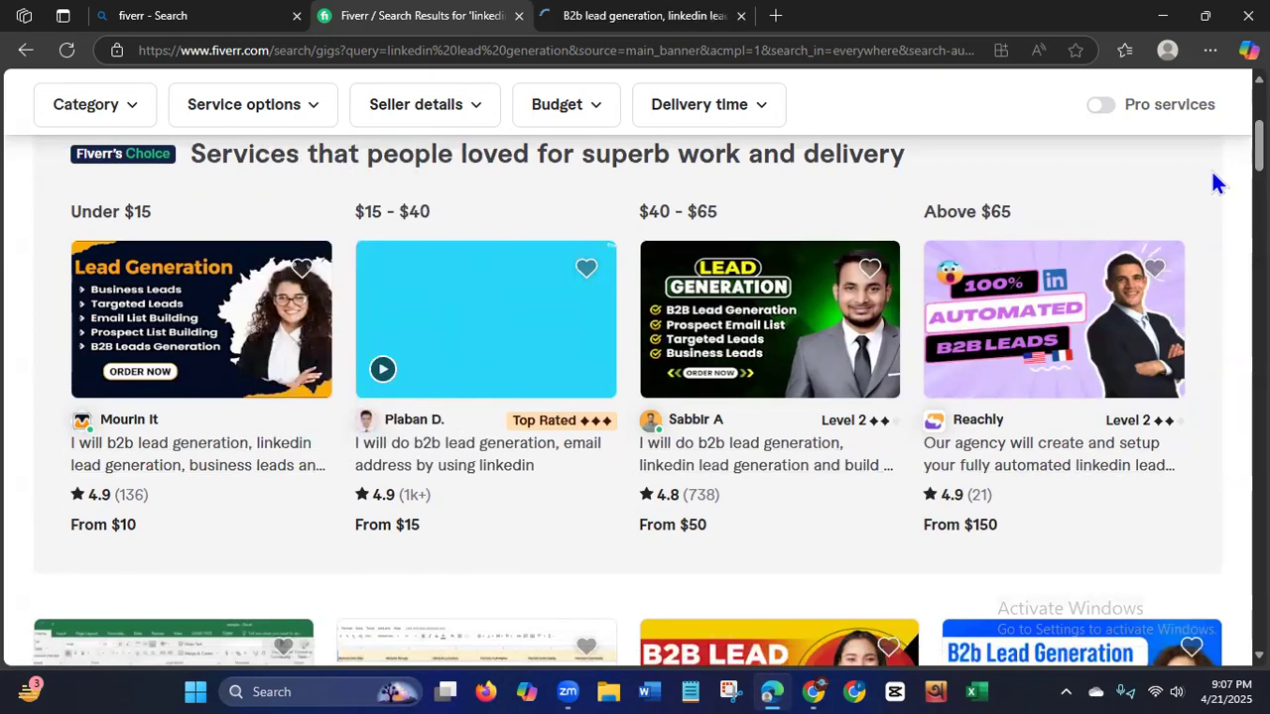
{"action": "scroll", "coordinate": [635, 397], "scroll_direction": "down", "scroll_amount": 4}
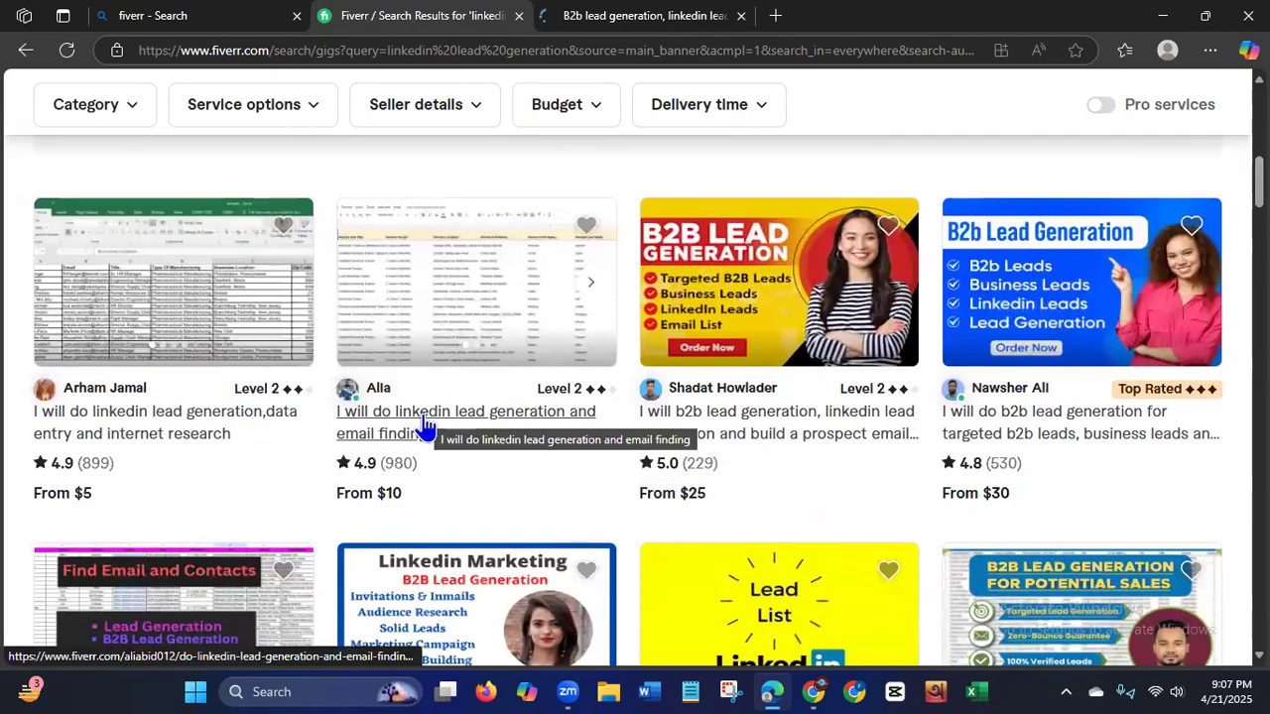
{"action": "right_click", "coordinate": [424, 420]}
{"action": "left_click", "coordinate": [518, 108]}
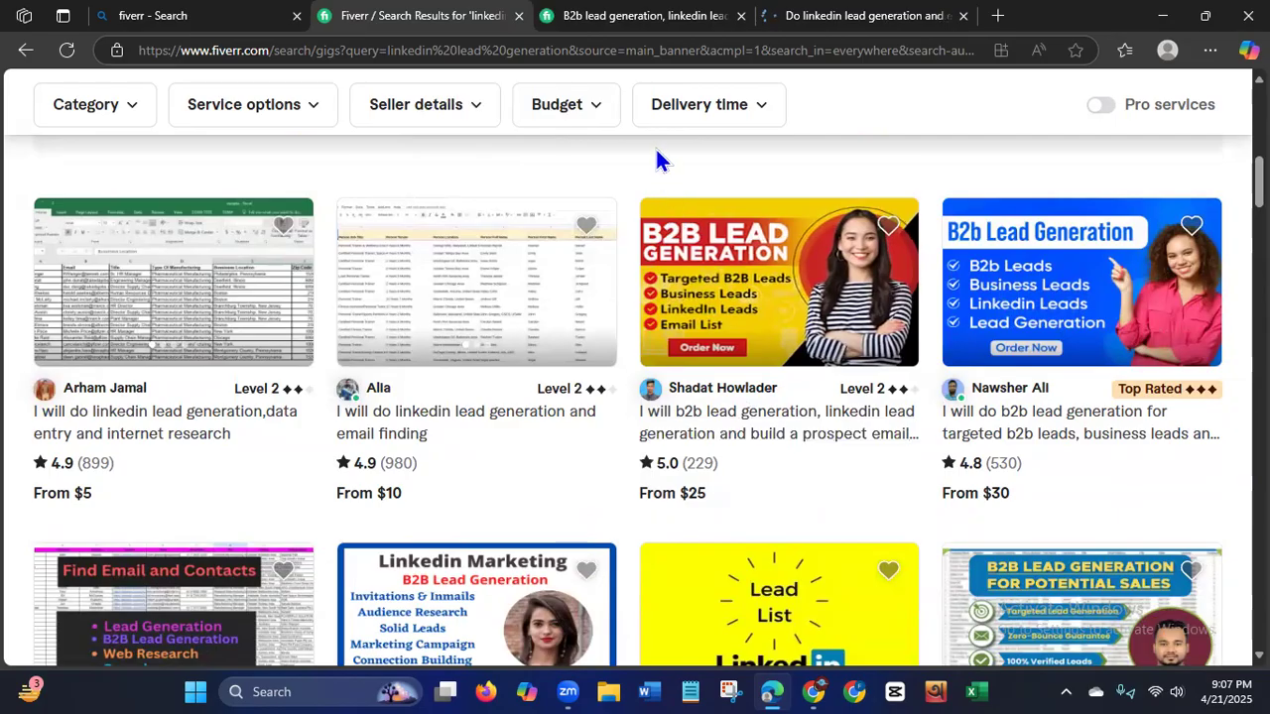
View the opened B2B lead generation gig, highlighting "linkedin lead generation" in its title and the Basic package's lead count and price.
{"action": "left_click", "coordinate": [624, 26]}
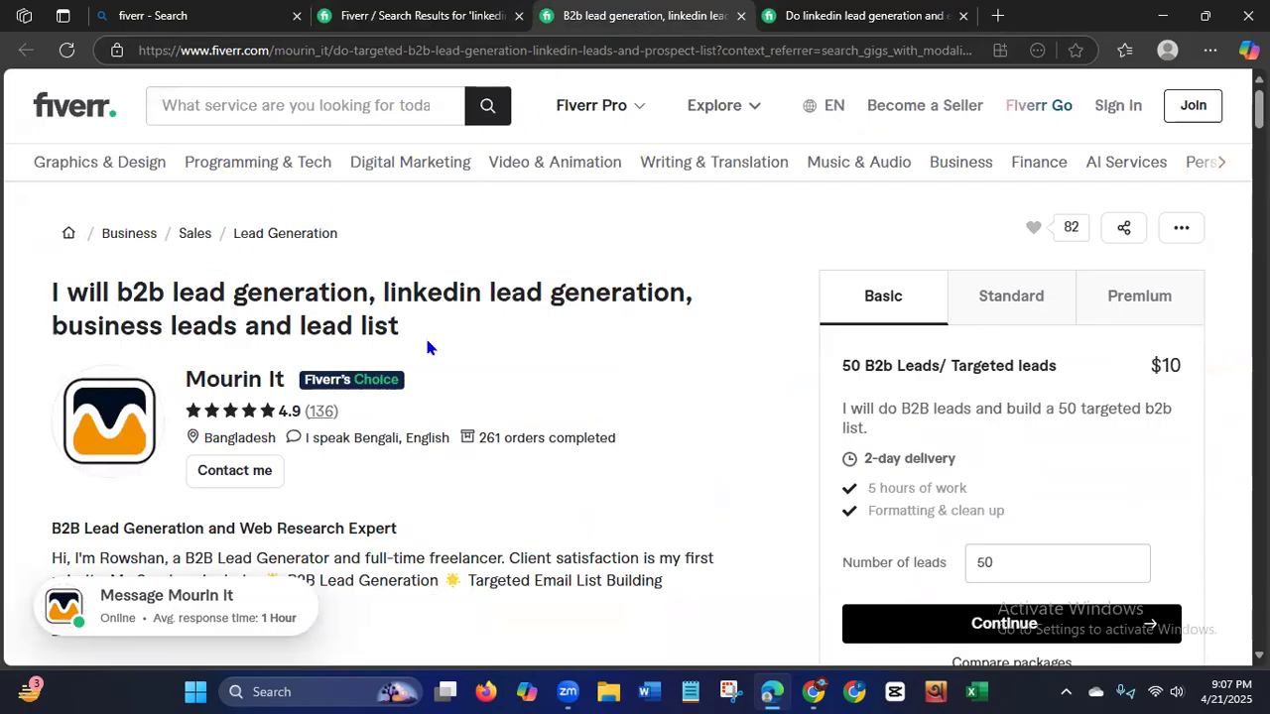
{"action": "left_click_drag", "start_coordinate": [374, 293], "coordinate": [718, 311]}
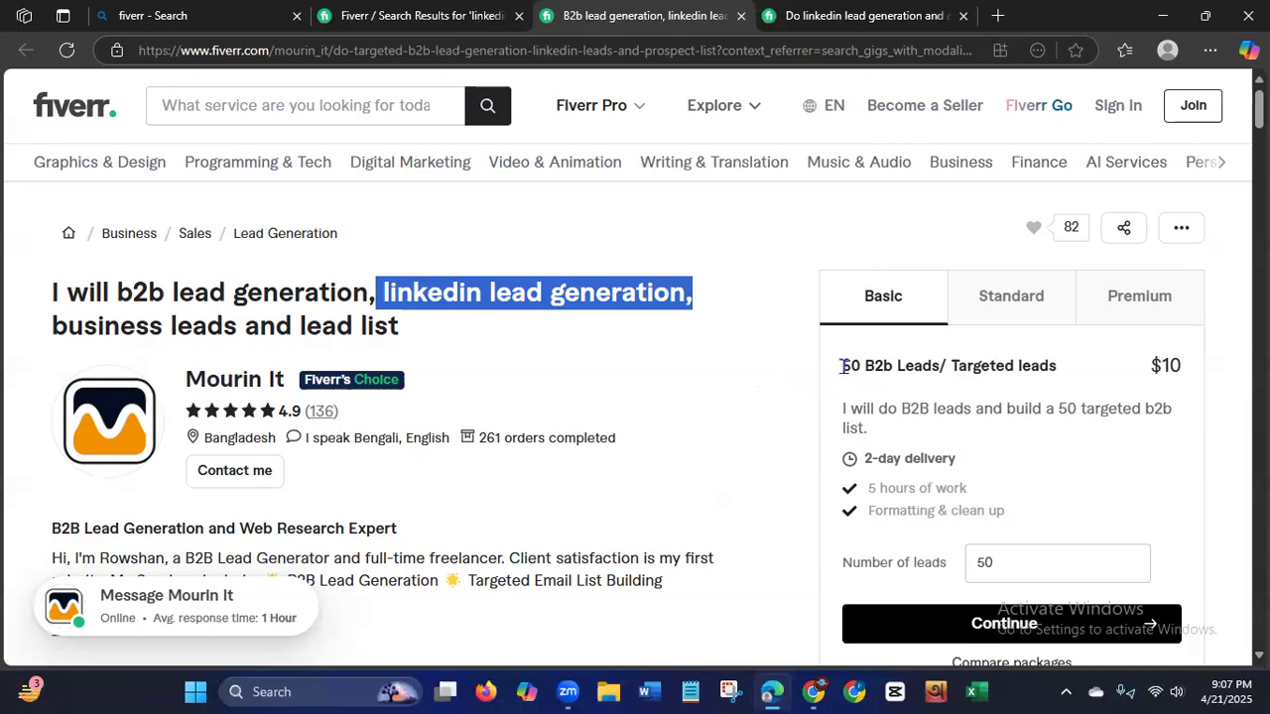
{"action": "left_click_drag", "start_coordinate": [841, 366], "coordinate": [947, 385]}
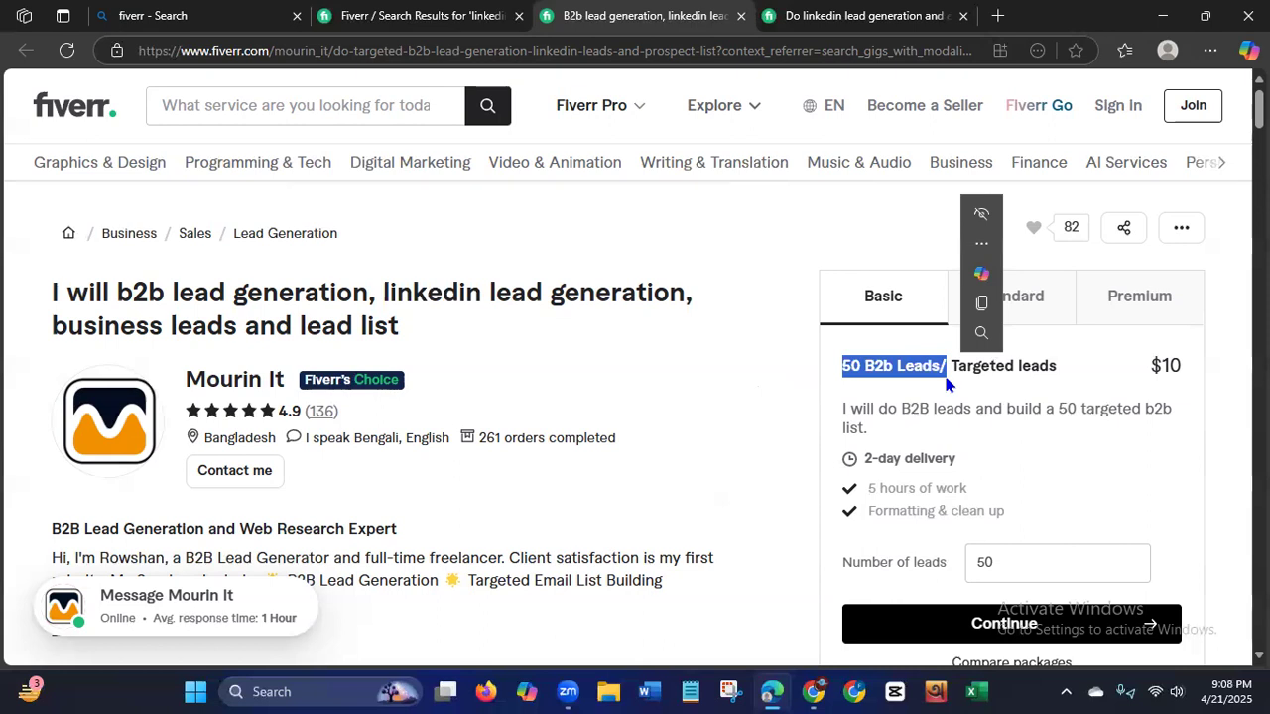
{"action": "left_click", "coordinate": [1155, 365]}
{"action": "left_click_drag", "start_coordinate": [1155, 365], "coordinate": [1188, 363]}
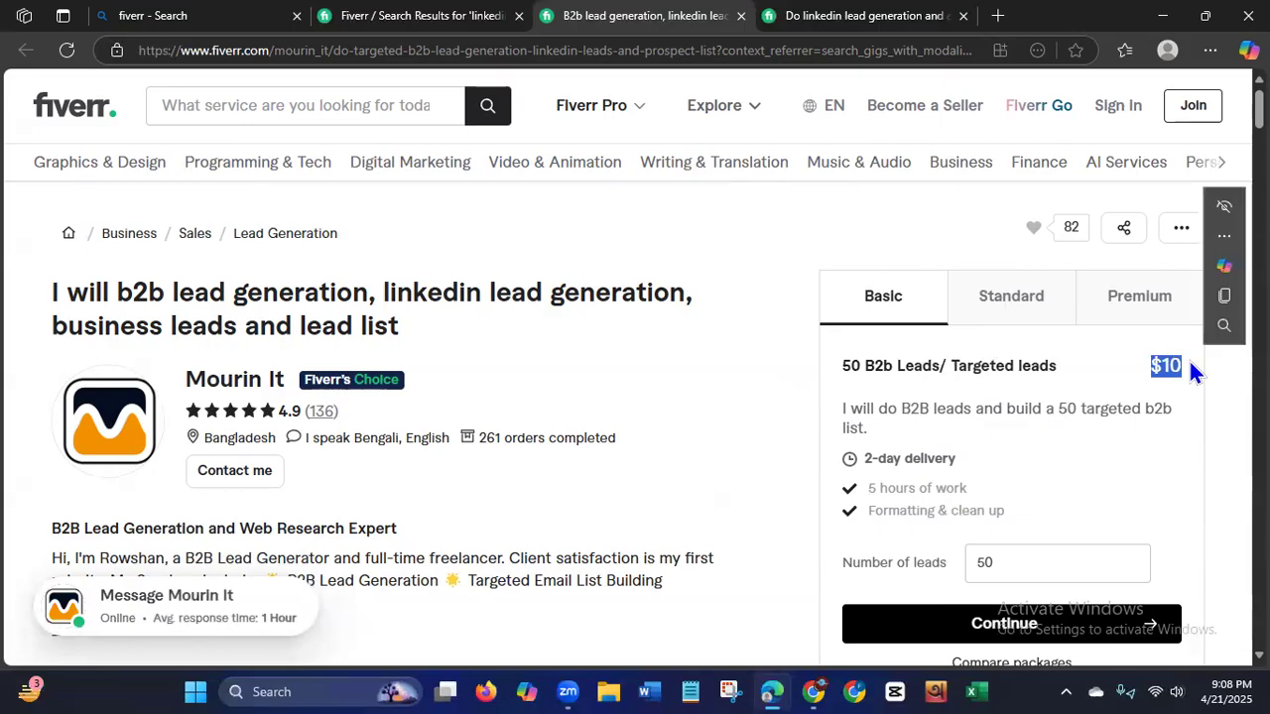
View the gig's Standard package, highlighting its lead count, and display the Premium package.
{"action": "left_click", "coordinate": [1027, 314]}
{"action": "left_click", "coordinate": [1027, 314]}
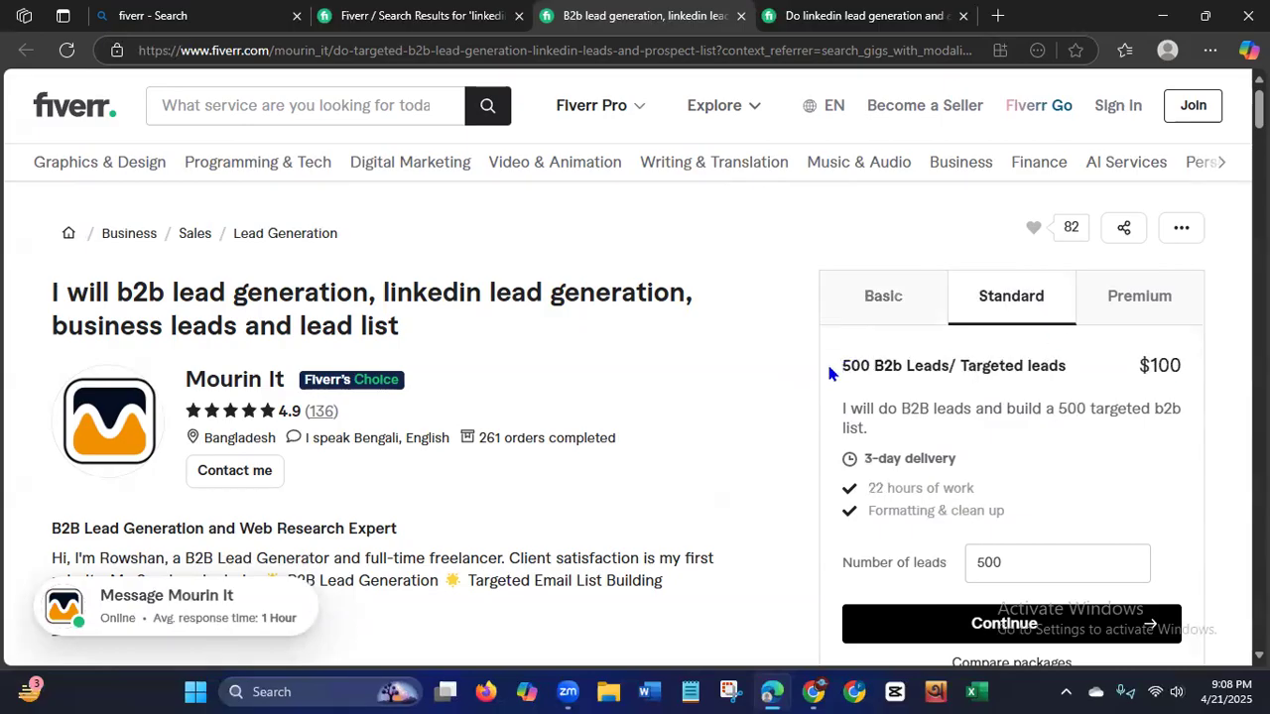
{"action": "left_click_drag", "start_coordinate": [845, 363], "coordinate": [958, 365]}
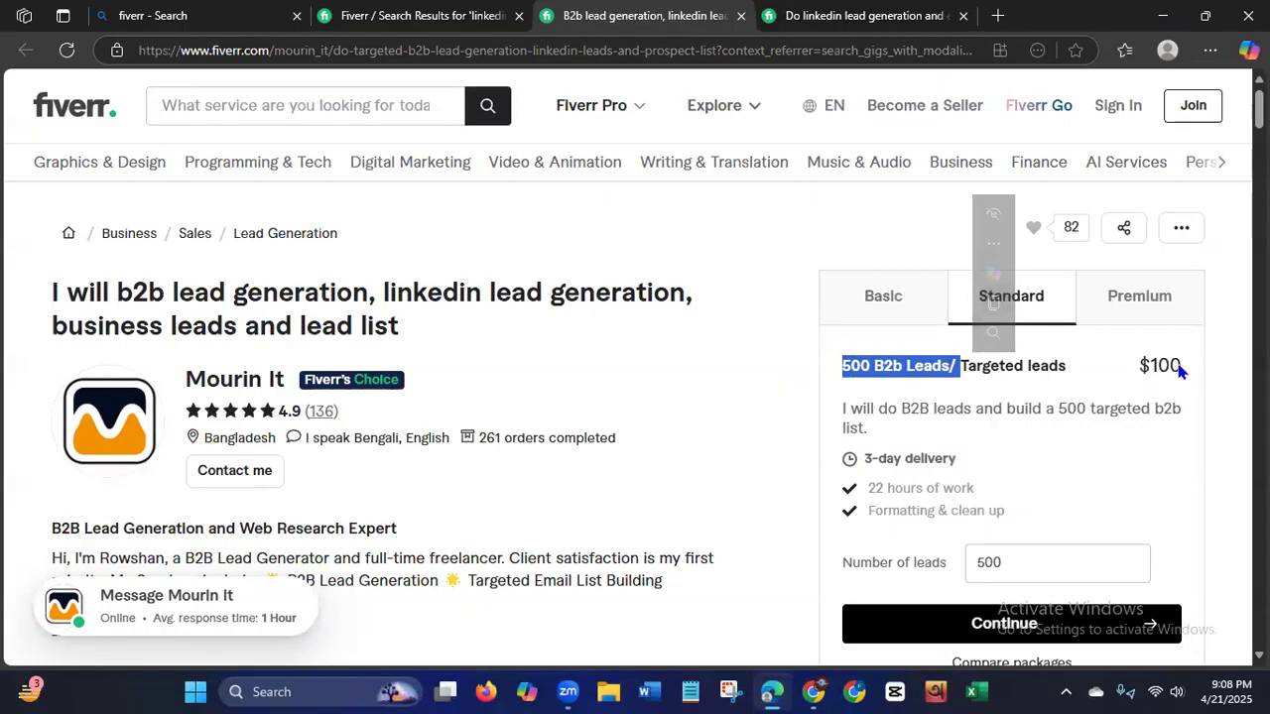
{"action": "left_click", "coordinate": [1150, 311]}
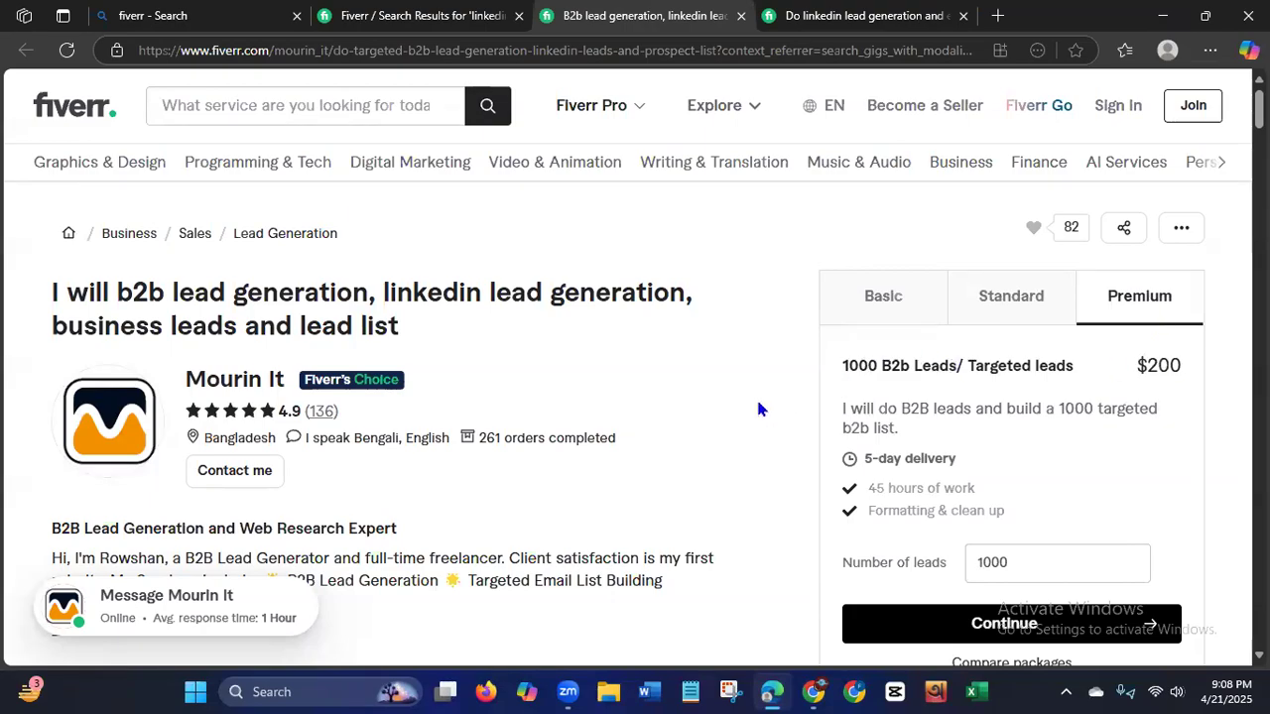
Examine the gig page's seller profile, client reviews, gig description and lead generation portfolio.
{"action": "scroll", "coordinate": [635, 367], "scroll_direction": "down", "scroll_amount": 4}
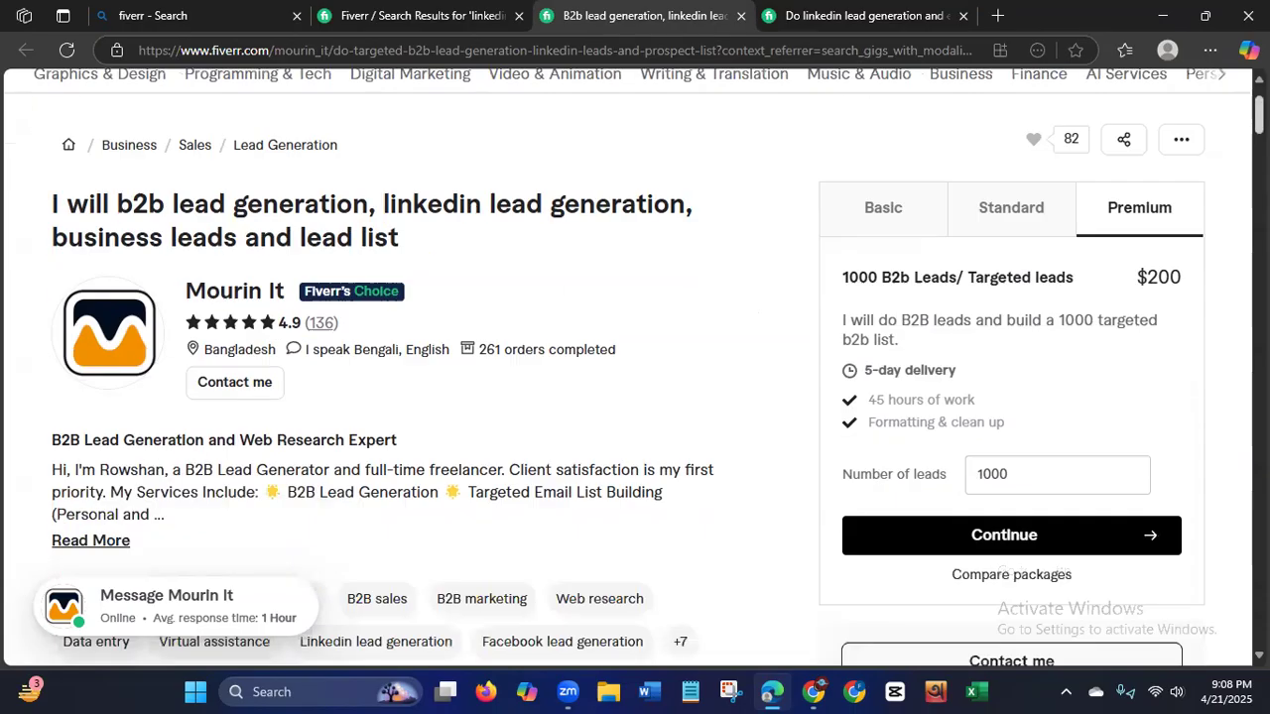
{"action": "scroll", "coordinate": [383, 367], "scroll_direction": "down", "scroll_amount": 8}
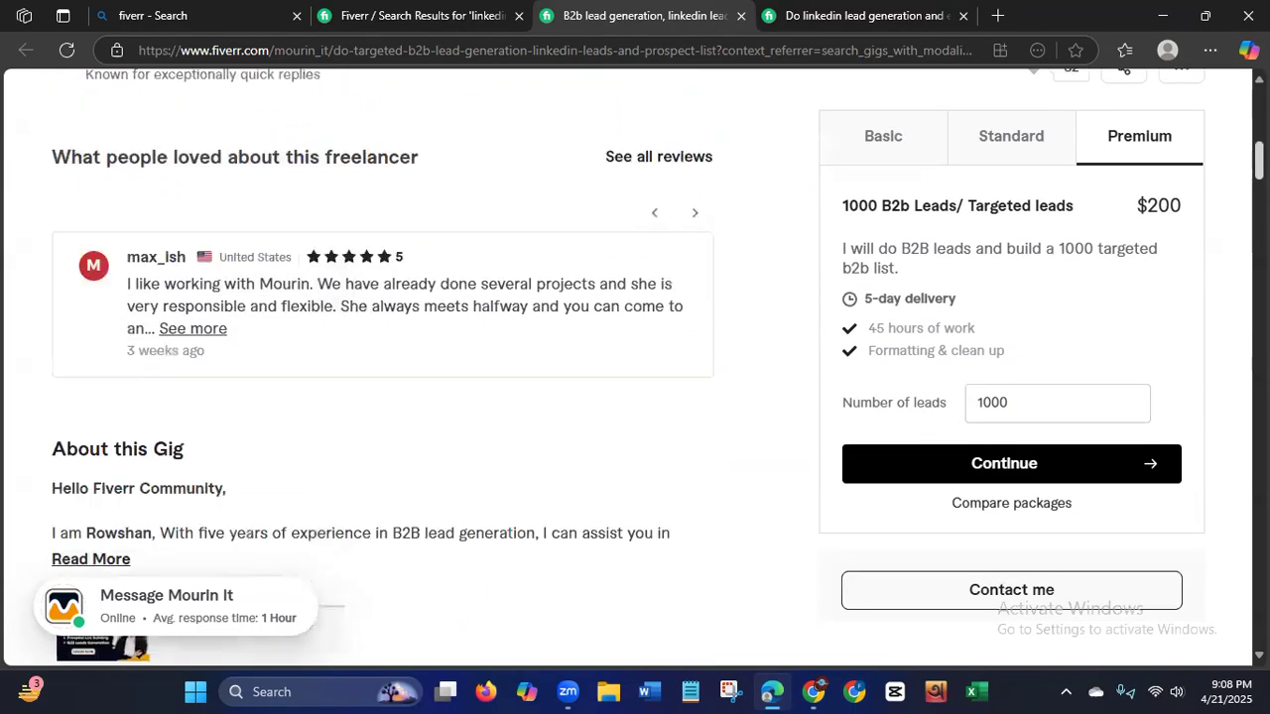
{"action": "scroll", "coordinate": [383, 367], "scroll_direction": "down", "scroll_amount": 2}
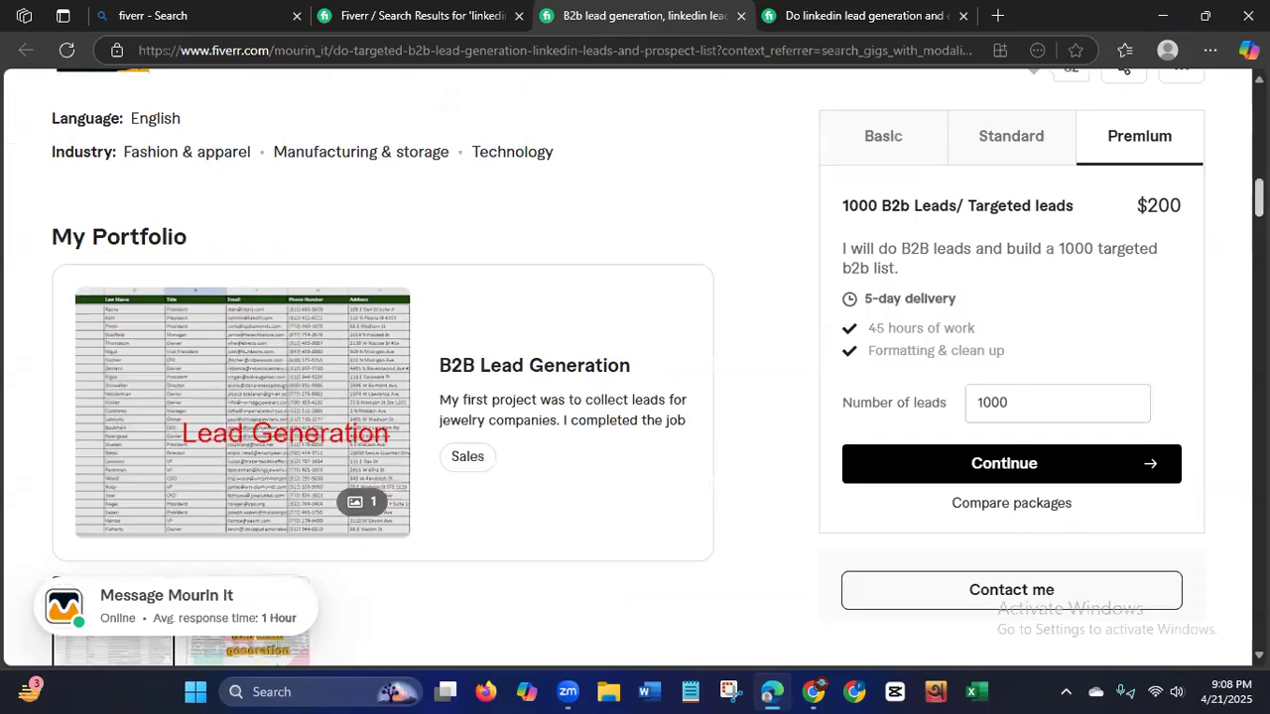
{"action": "scroll", "coordinate": [1240, 121], "scroll_direction": "up", "scroll_amount": 14}
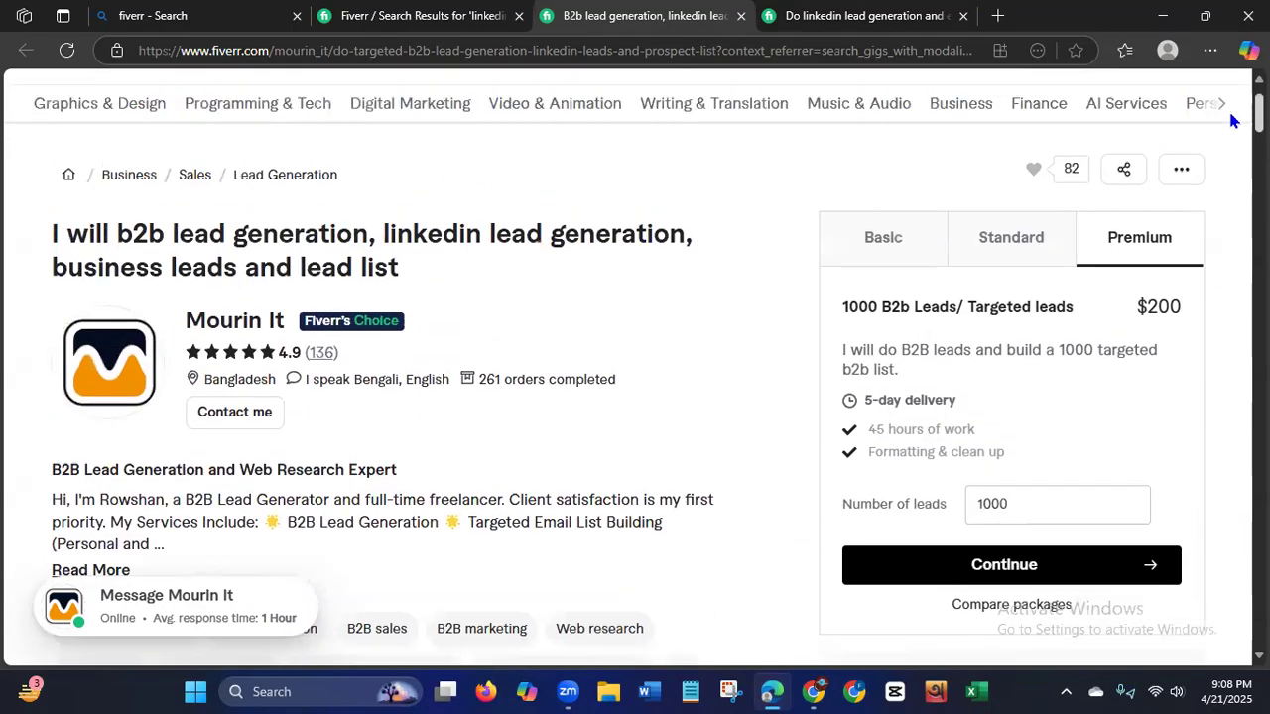
{"action": "scroll", "coordinate": [1233, 120], "scroll_direction": "down", "scroll_amount": 13}
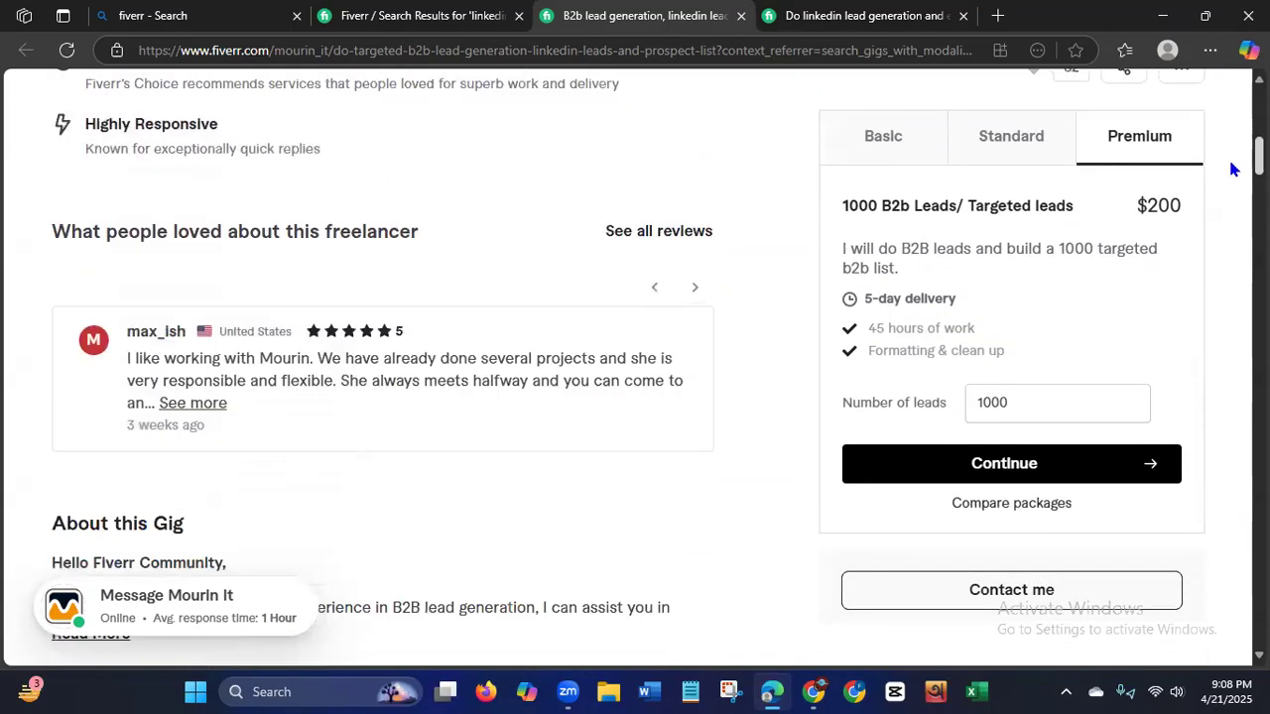
{"action": "scroll", "coordinate": [1233, 204], "scroll_direction": "down", "scroll_amount": 4}
{"action": "scroll", "coordinate": [1230, 210], "scroll_direction": "up", "scroll_amount": 2}
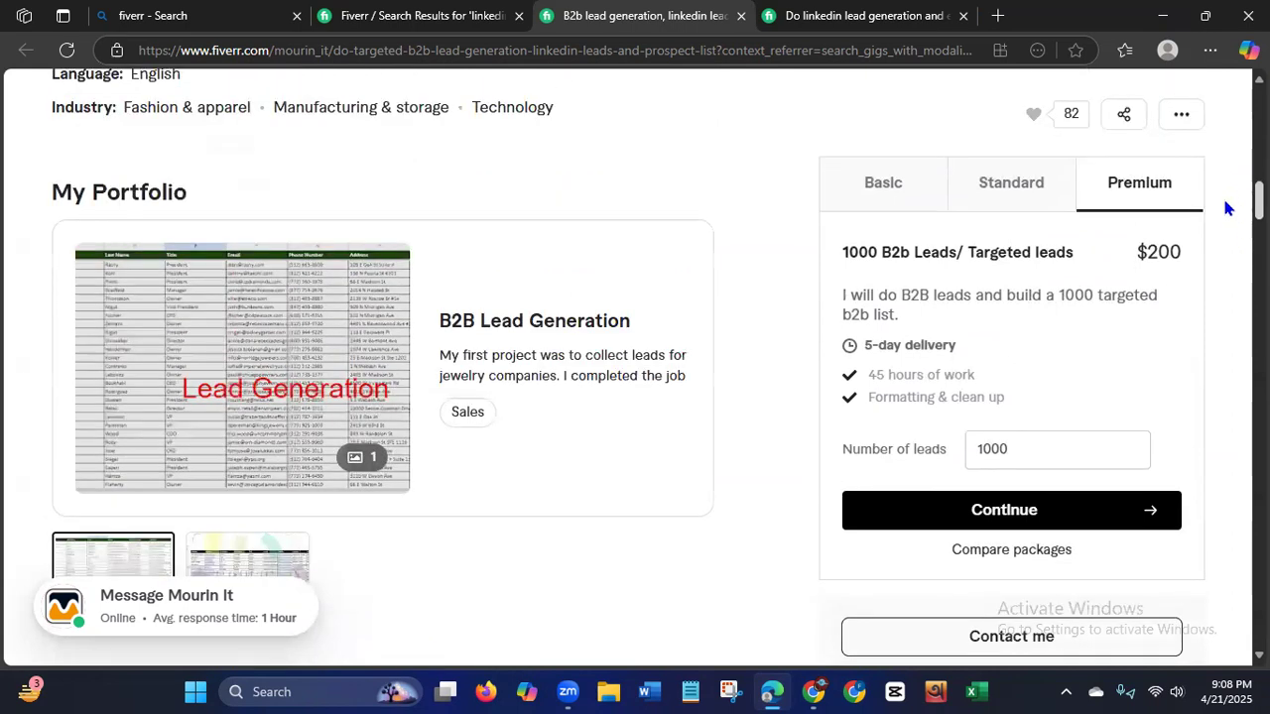
View the jewelry-company lead sheet in the "B2B Lead Generation" portfolio project, and close the project.
{"action": "left_click", "coordinate": [182, 428]}
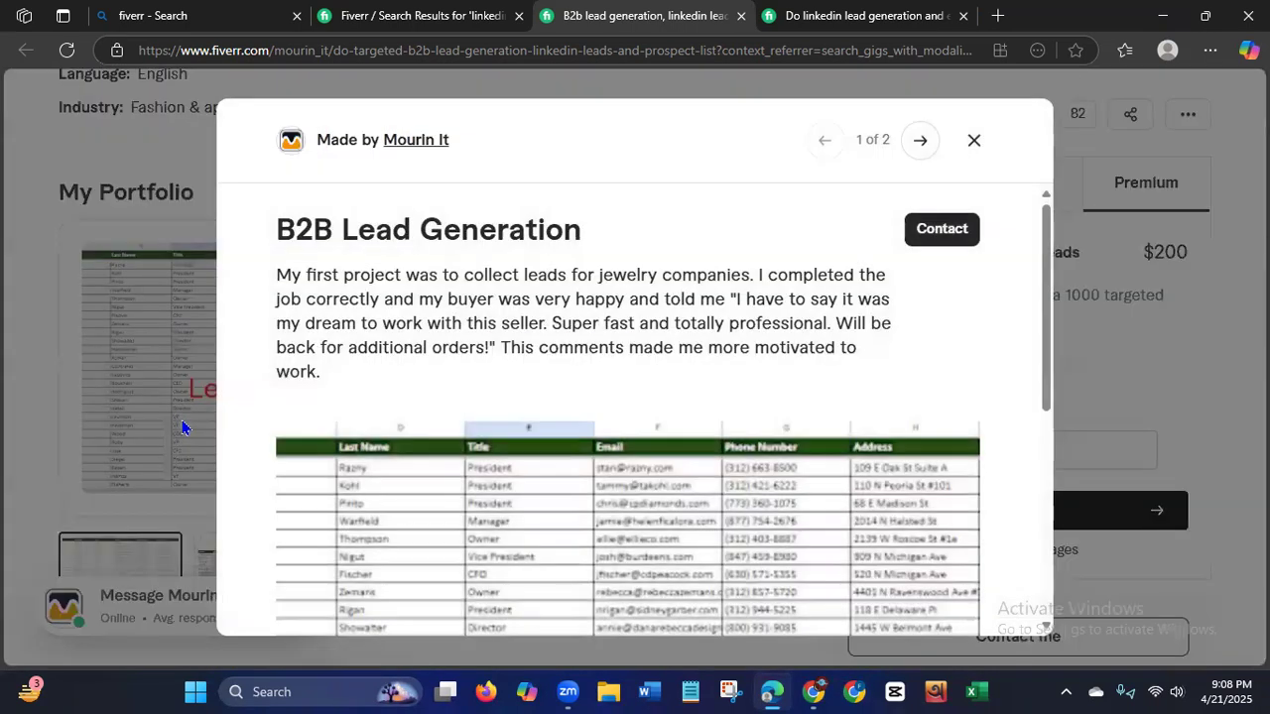
{"action": "left_click_drag", "start_coordinate": [1044, 273], "coordinate": [1047, 389]}
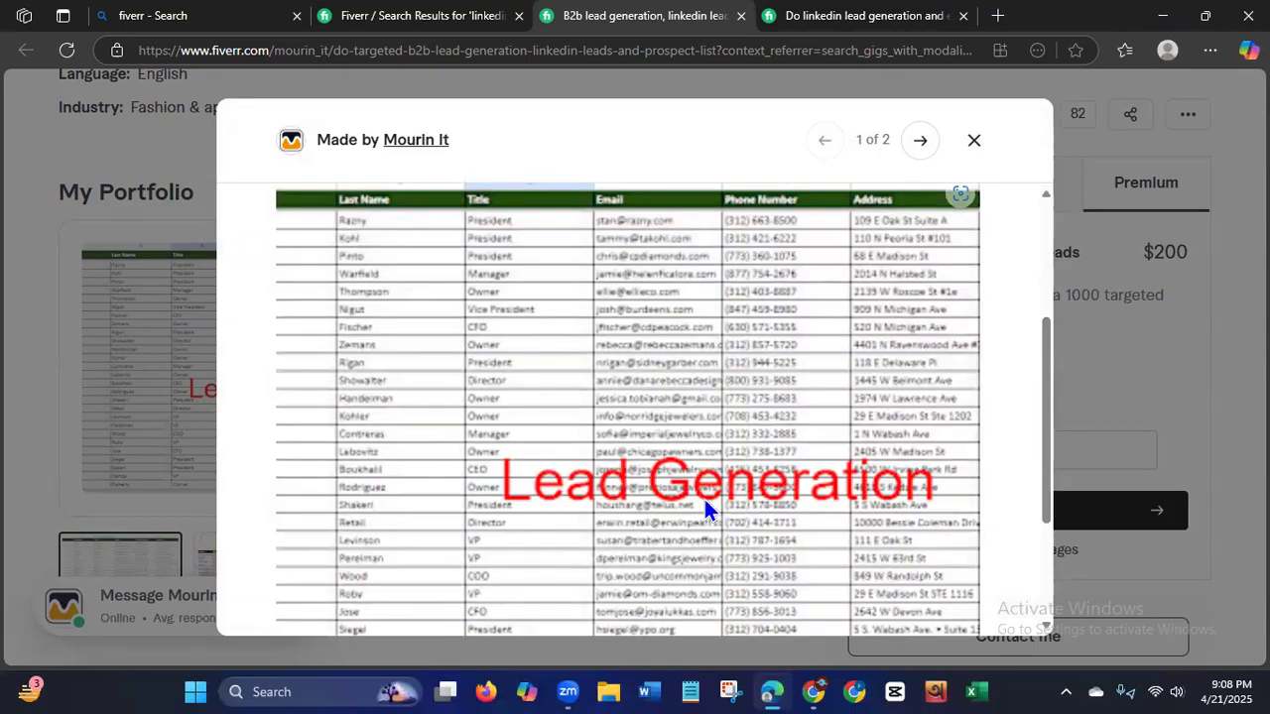
{"action": "left_click_drag", "start_coordinate": [1049, 410], "coordinate": [1012, 396]}
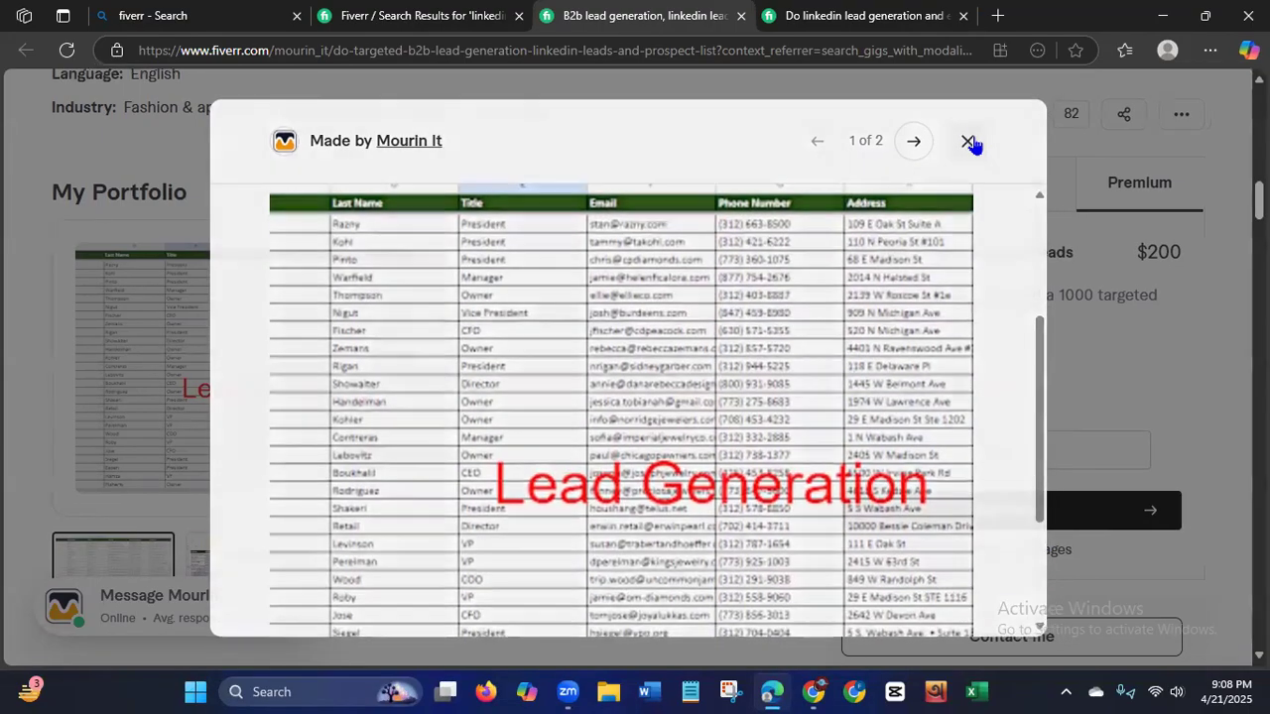
{"action": "left_click", "coordinate": [974, 141]}
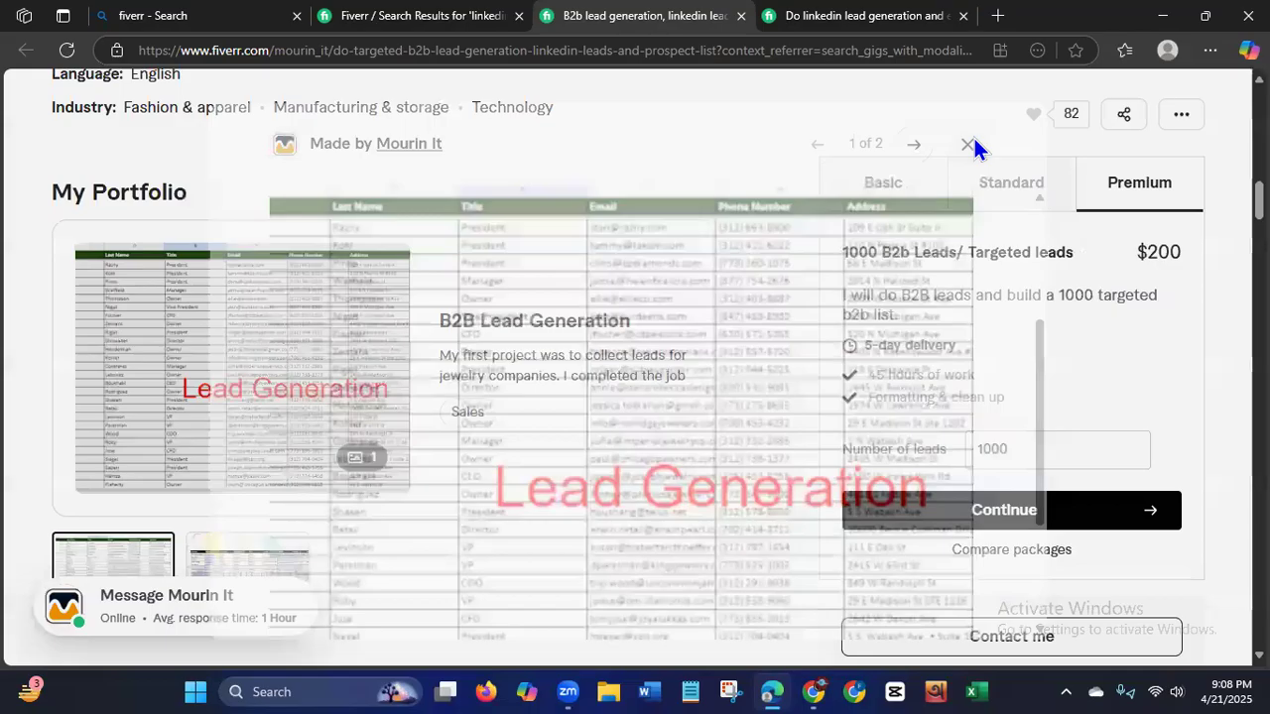
View the Basic, Standard and Premium packages of the "I will do linkedin lead generation and email finding" gig, highlighting the Basic lead count.
{"action": "left_click", "coordinate": [852, 24]}
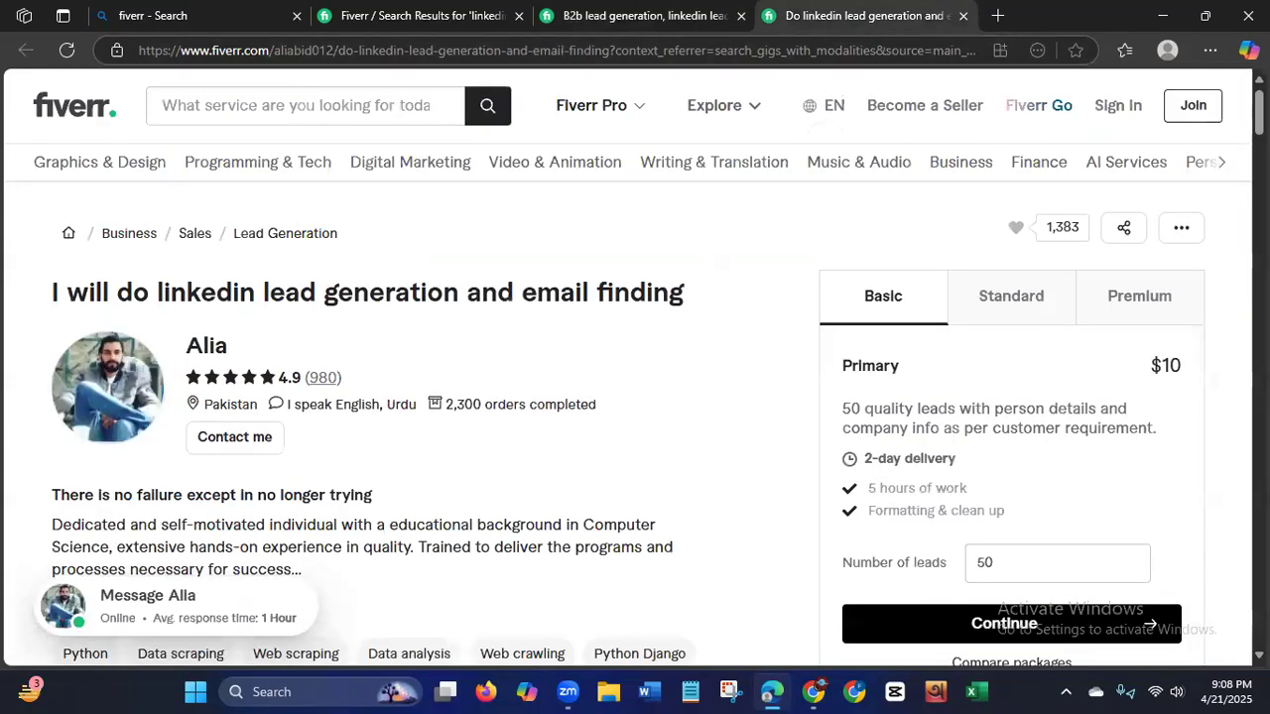
{"action": "left_click_drag", "start_coordinate": [841, 407], "coordinate": [938, 409]}
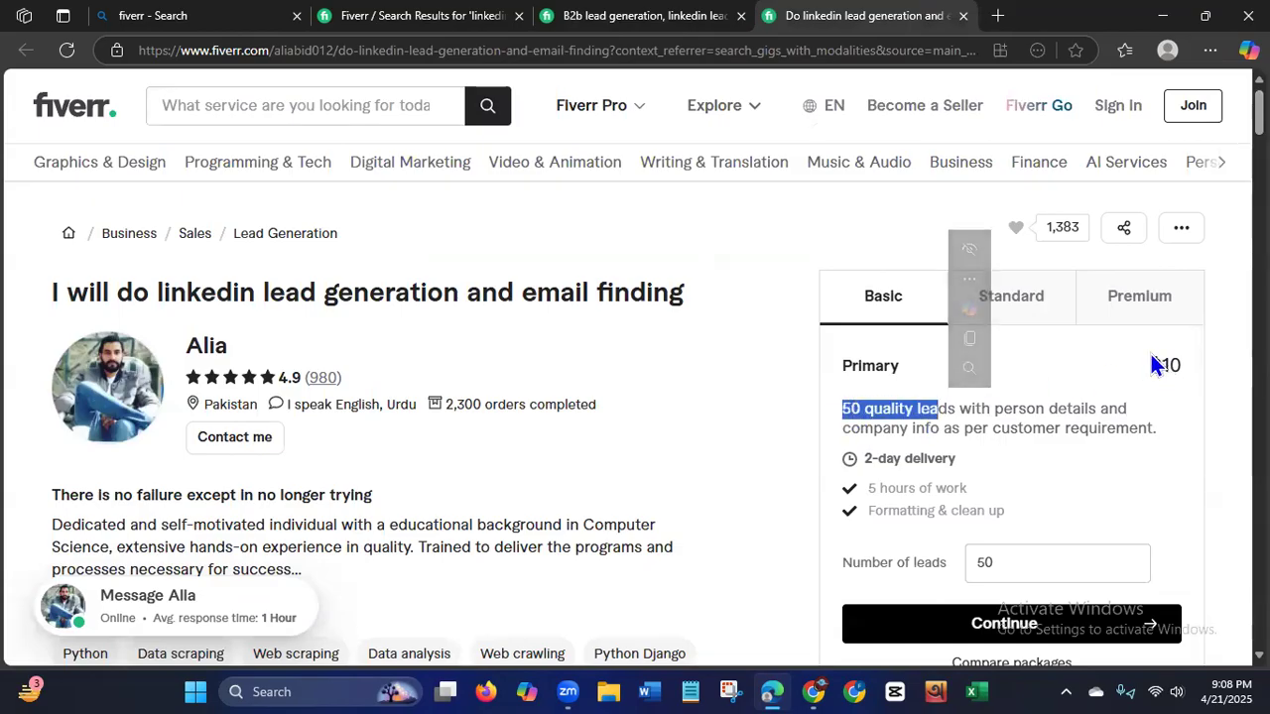
{"action": "left_click", "coordinate": [1032, 312]}
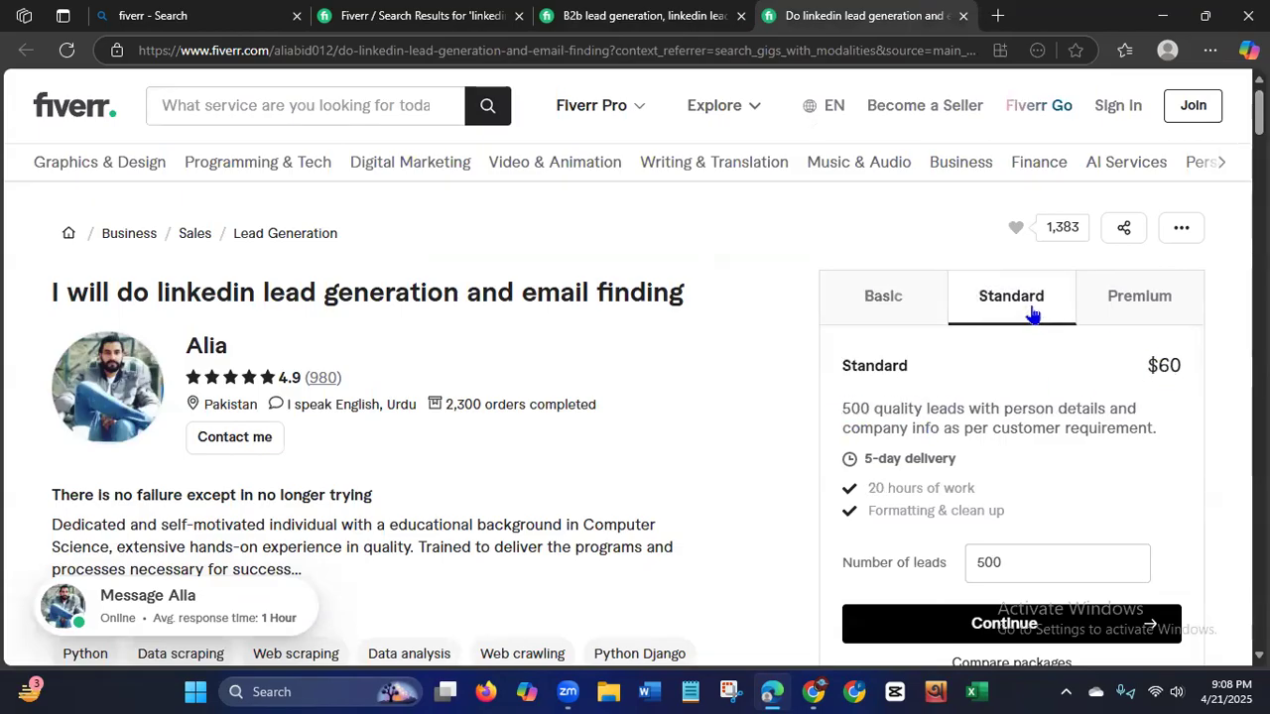
{"action": "left_click", "coordinate": [1151, 293]}
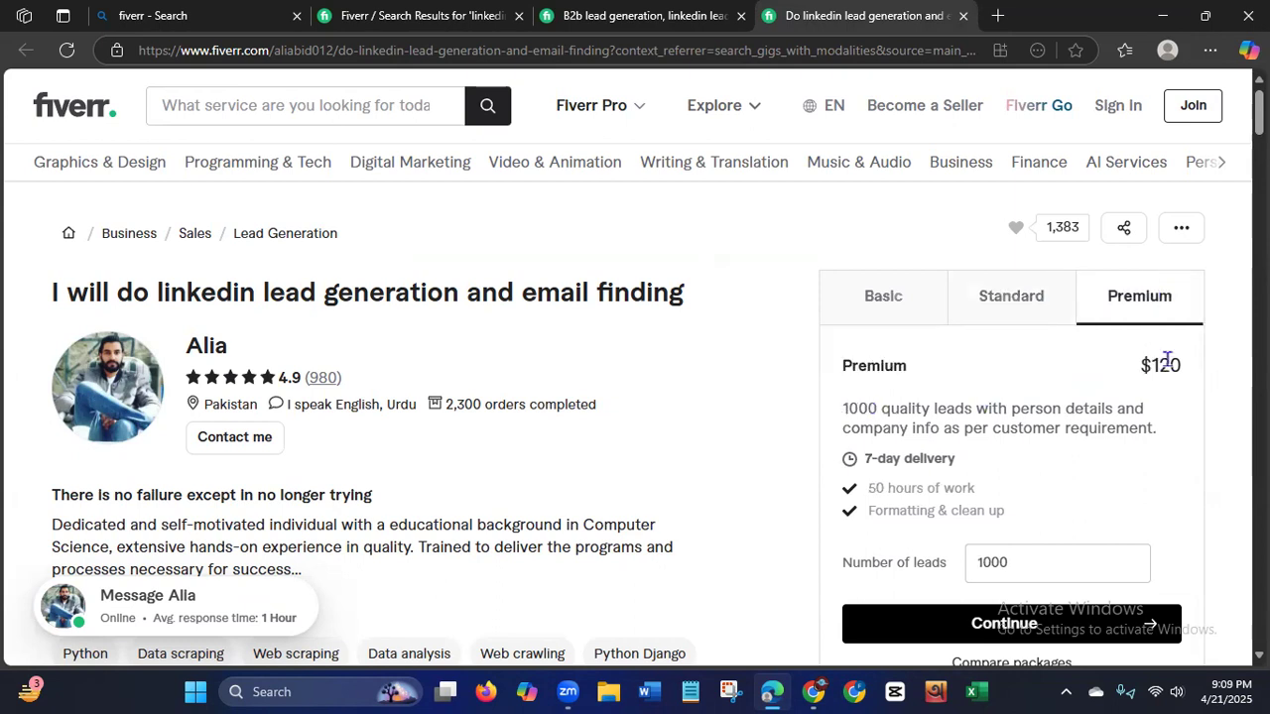
Examine the gig page's seller profile, recommended gigs, client reviews, related tags and other services from the seller.
{"action": "scroll", "coordinate": [871, 409], "scroll_direction": "down", "scroll_amount": 2}
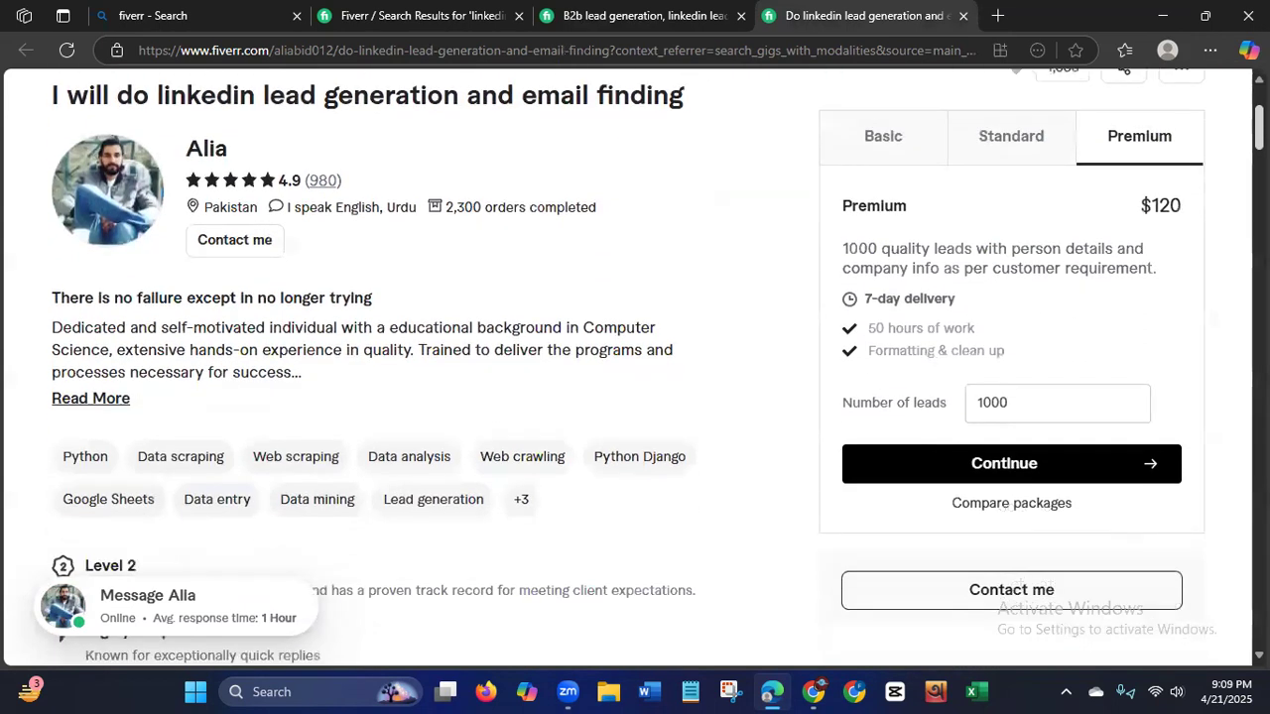
{"action": "scroll", "coordinate": [397, 374], "scroll_direction": "down", "scroll_amount": 6}
{"action": "scroll", "coordinate": [1235, 284], "scroll_direction": "down", "scroll_amount": 12}
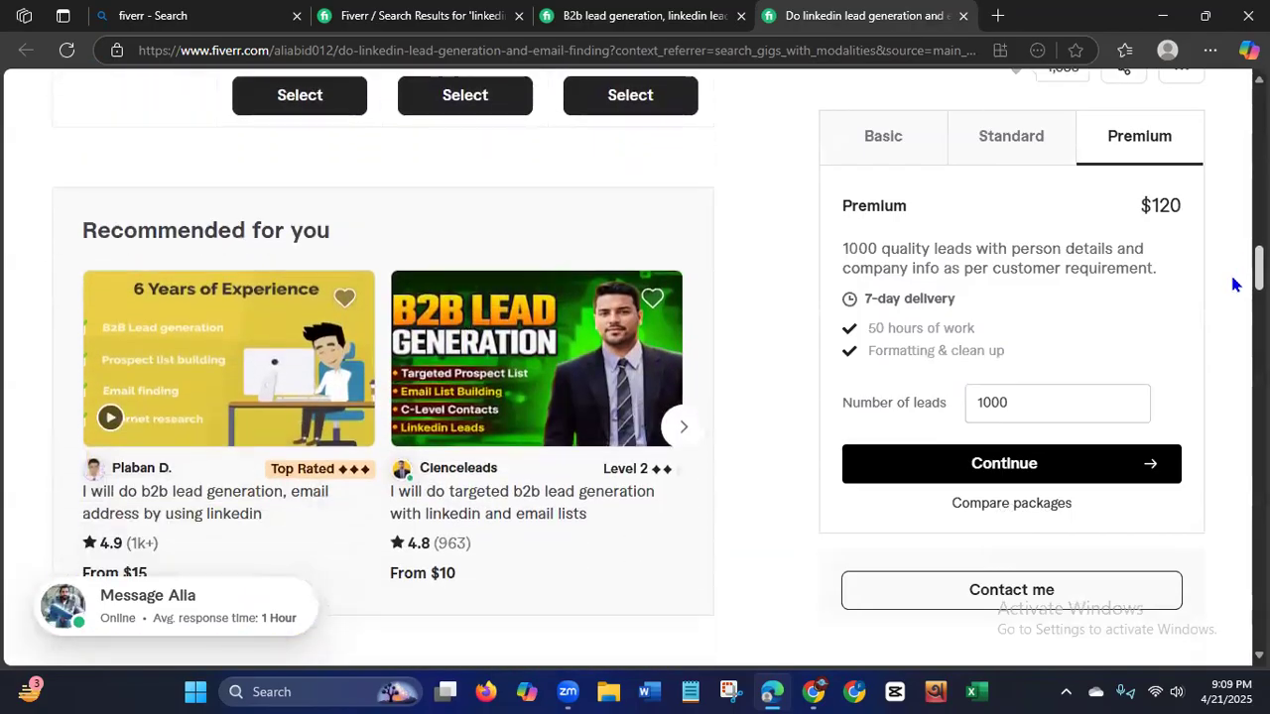
{"action": "scroll", "coordinate": [1235, 284], "scroll_direction": "down", "scroll_amount": 10}
{"action": "scroll", "coordinate": [1210, 363], "scroll_direction": "down", "scroll_amount": 10}
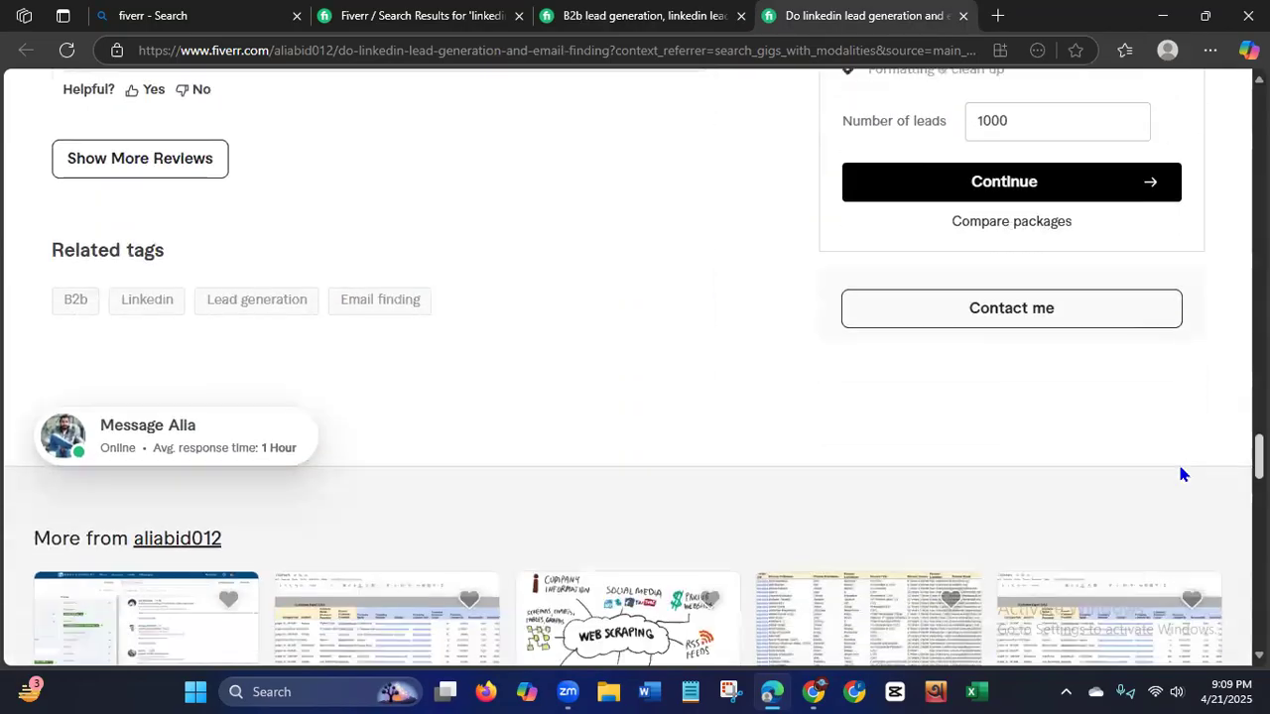
{"action": "scroll", "coordinate": [1181, 474], "scroll_direction": "down", "scroll_amount": 3}
{"action": "scroll", "coordinate": [1174, 496], "scroll_direction": "down", "scroll_amount": 1}
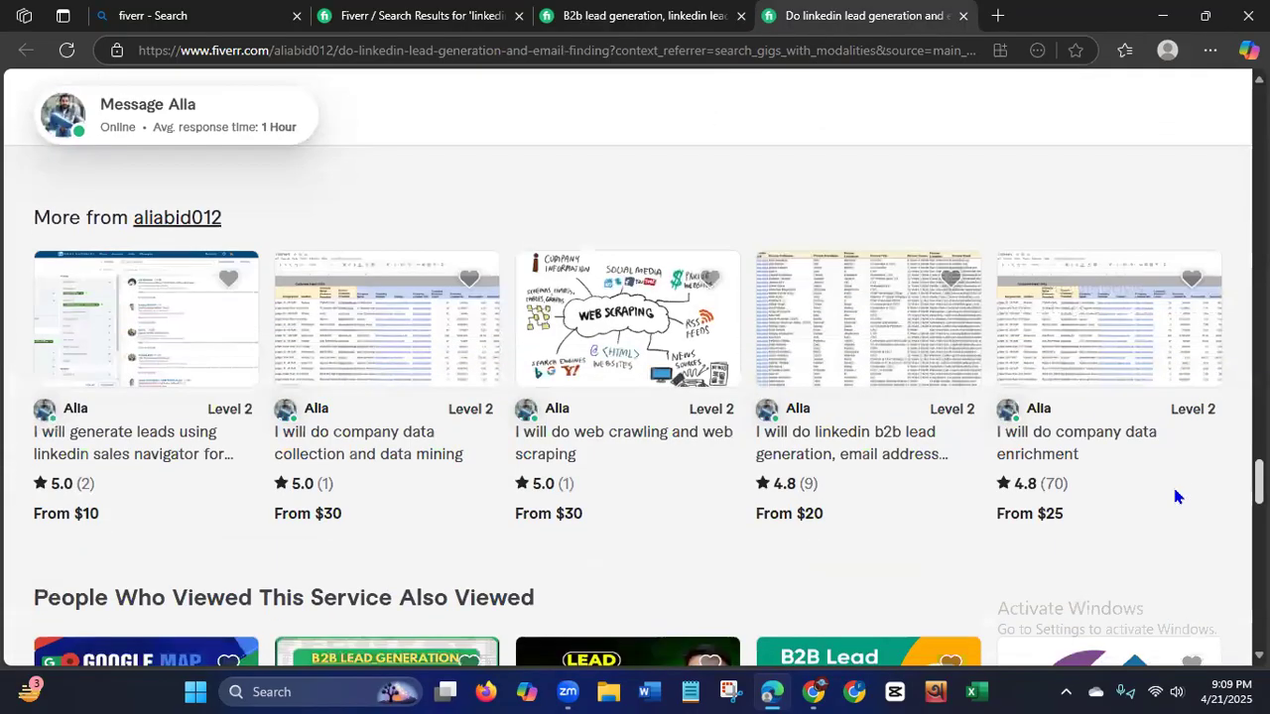
{"action": "scroll", "coordinate": [1172, 483], "scroll_direction": "up", "scroll_amount": 12}
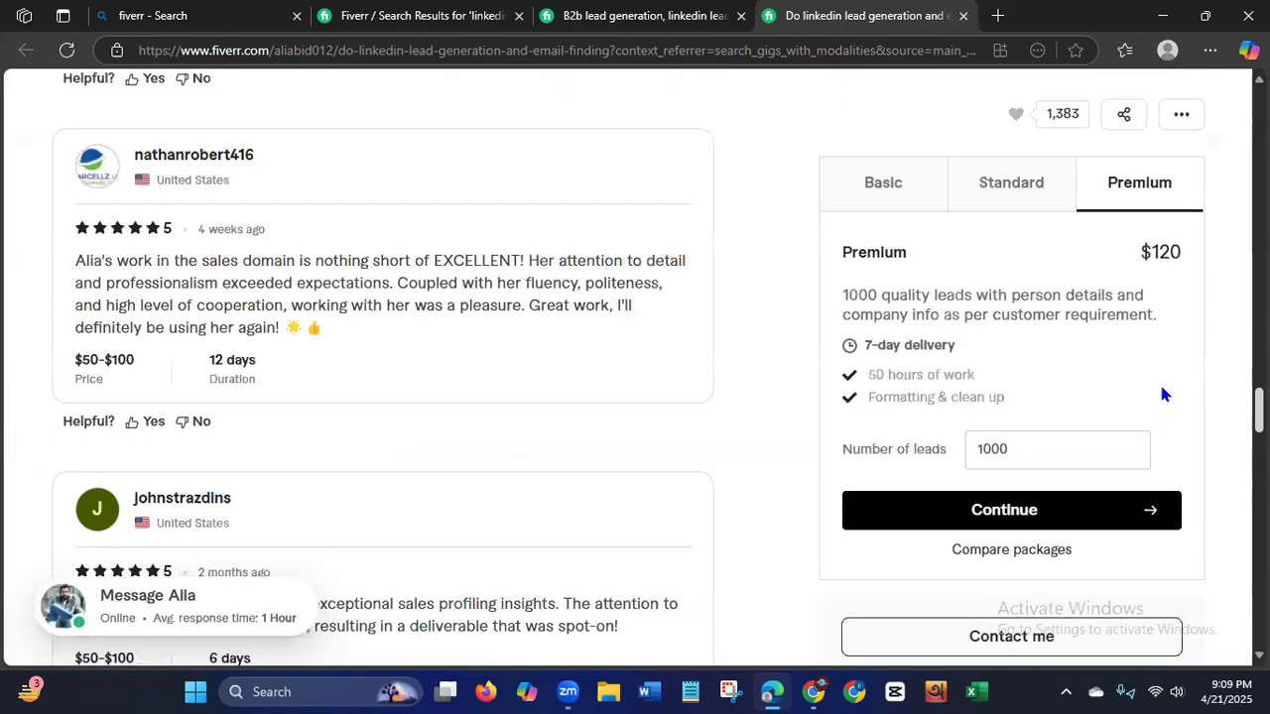
{"action": "scroll", "coordinate": [1151, 328], "scroll_direction": "up", "scroll_amount": 15}
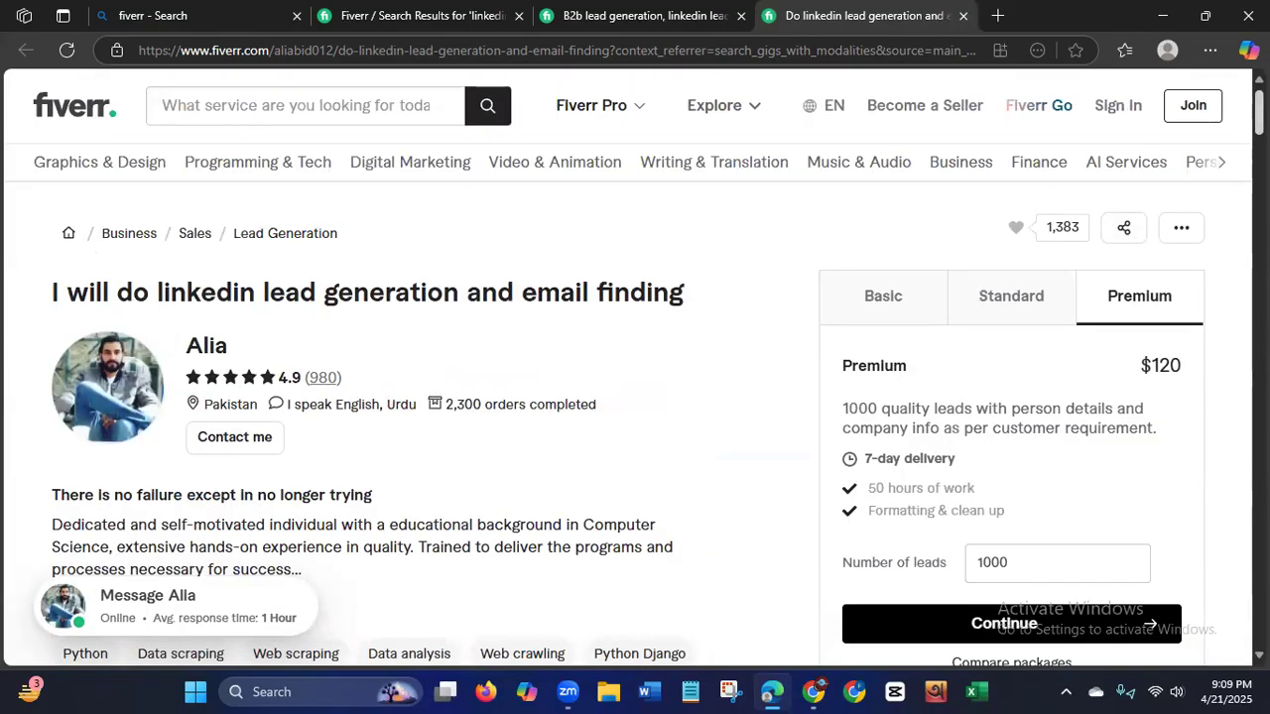
Browse the three sample images under About this Gig, from the Leads sheets to the Sales Navigator search, and close the viewer.
{"action": "scroll", "coordinate": [635, 396], "scroll_direction": "down", "scroll_amount": 2}
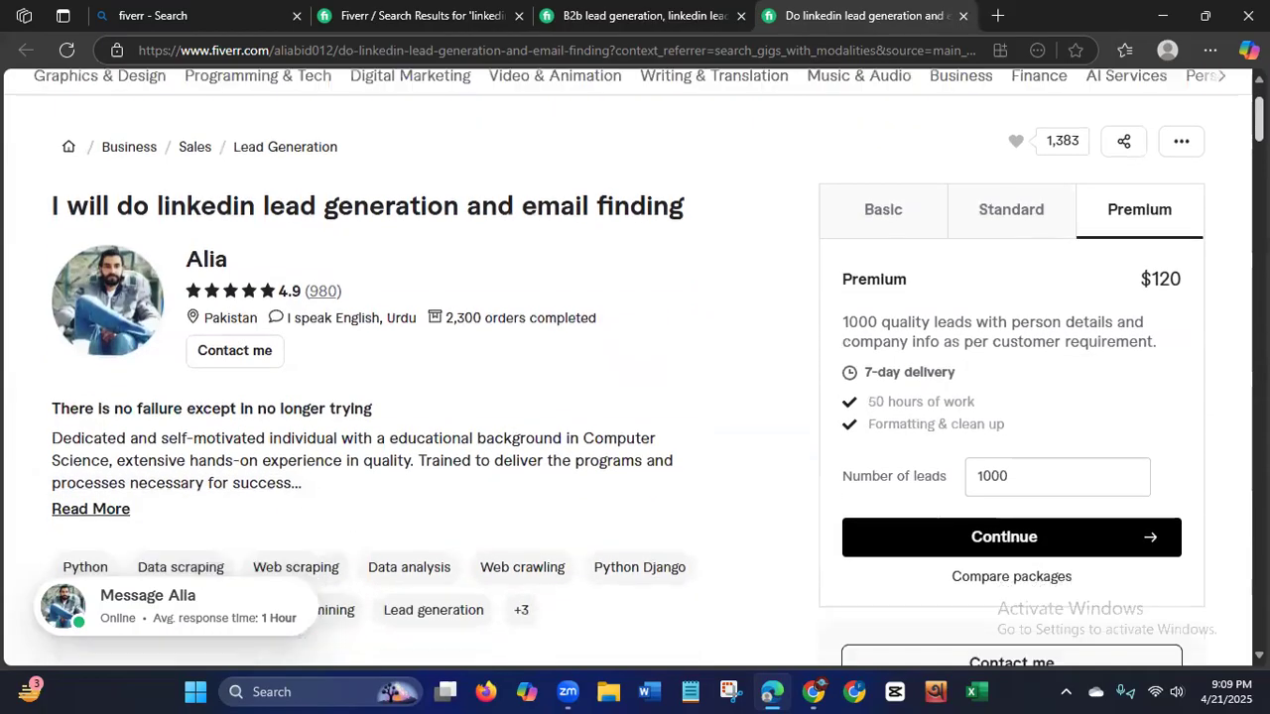
{"action": "scroll", "coordinate": [635, 397], "scroll_direction": "down", "scroll_amount": 10}
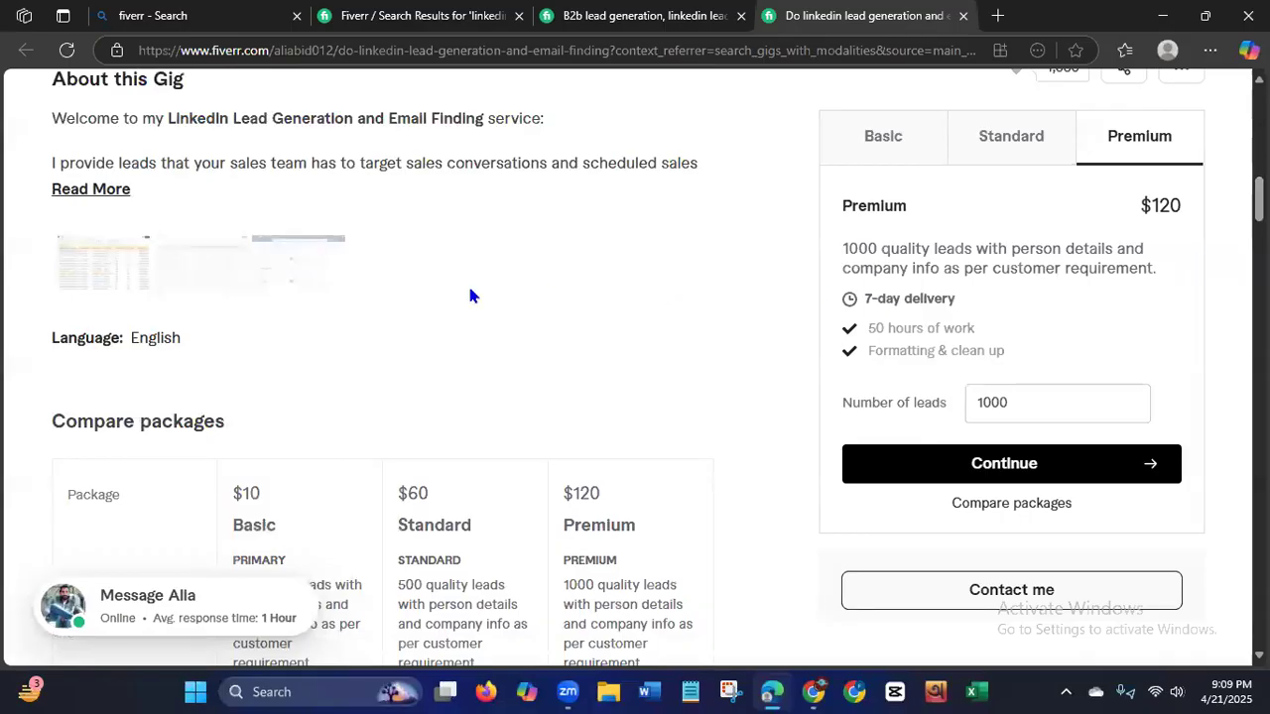
{"action": "left_click", "coordinate": [85, 277]}
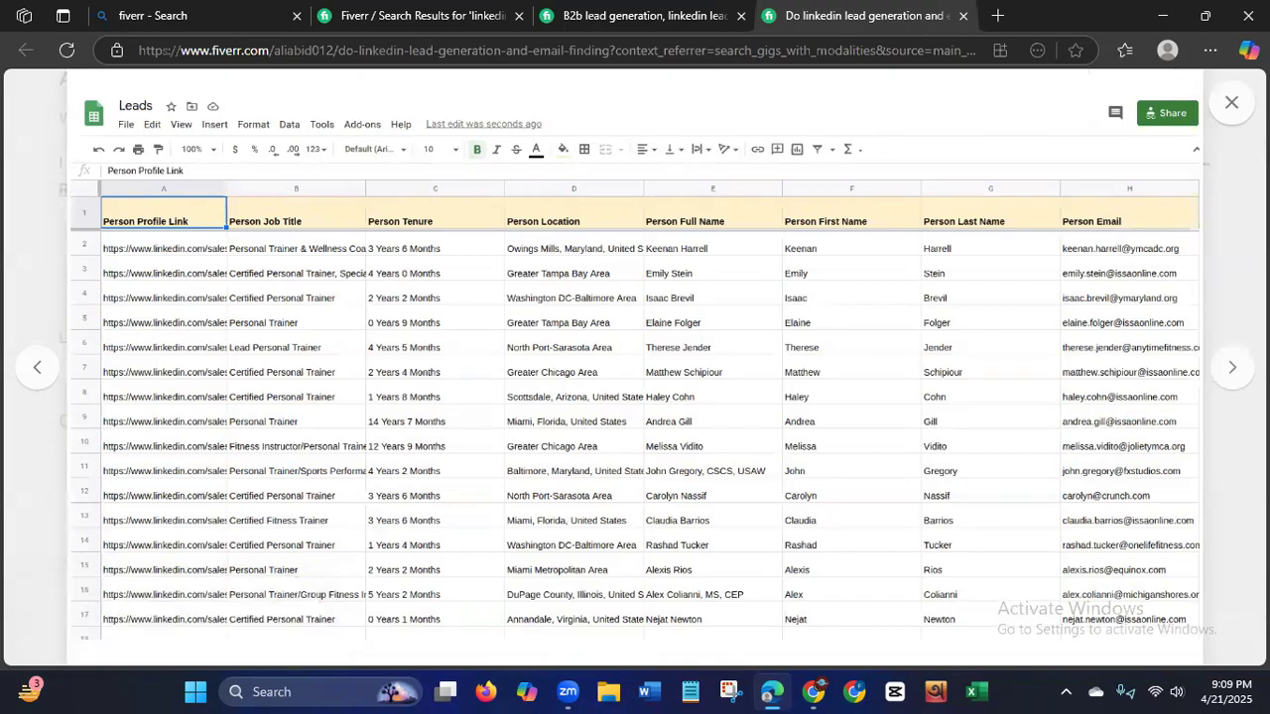
{"action": "left_click", "coordinate": [1231, 369]}
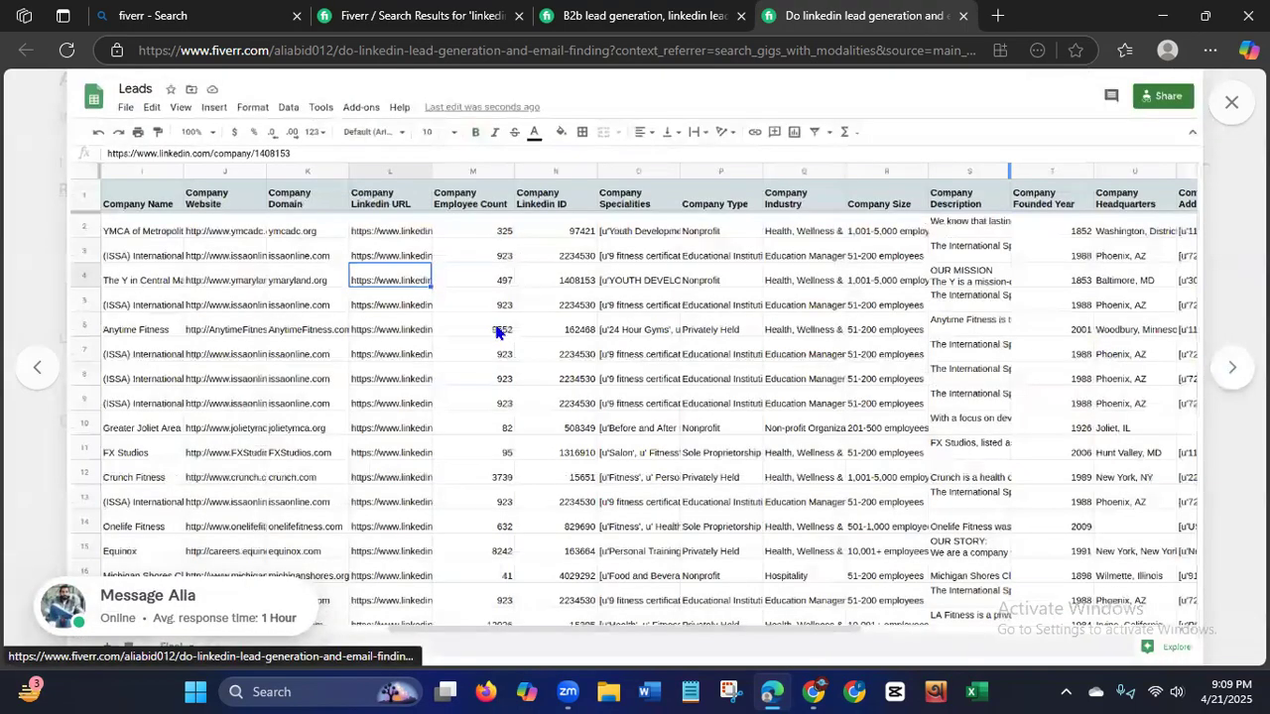
{"action": "left_click", "coordinate": [1231, 371]}
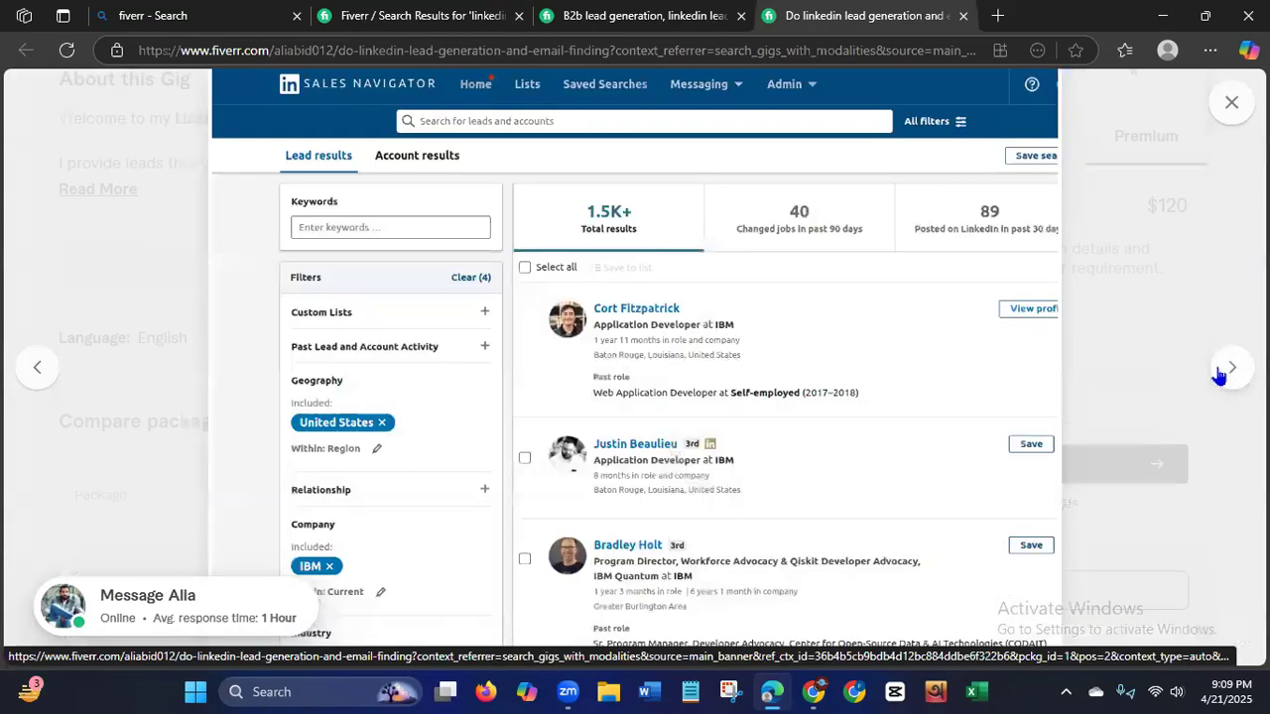
{"action": "left_click", "coordinate": [1222, 375]}
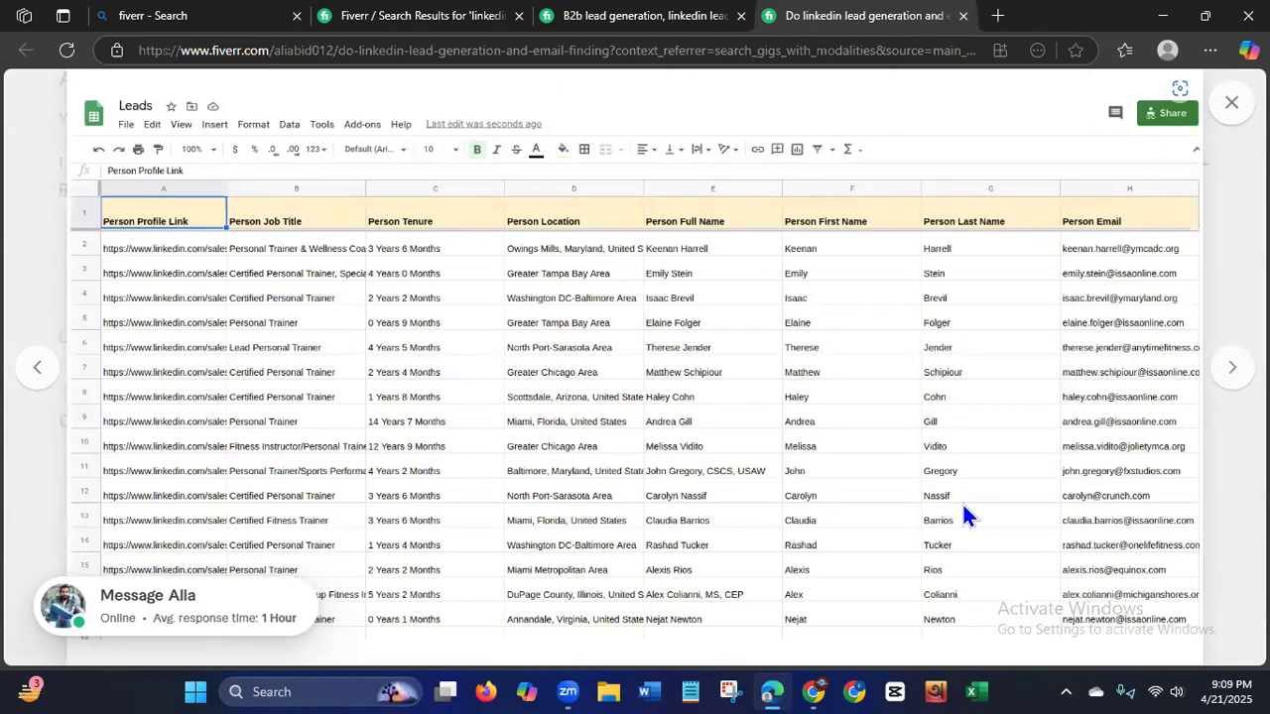
{"action": "left_click", "coordinate": [1226, 112]}
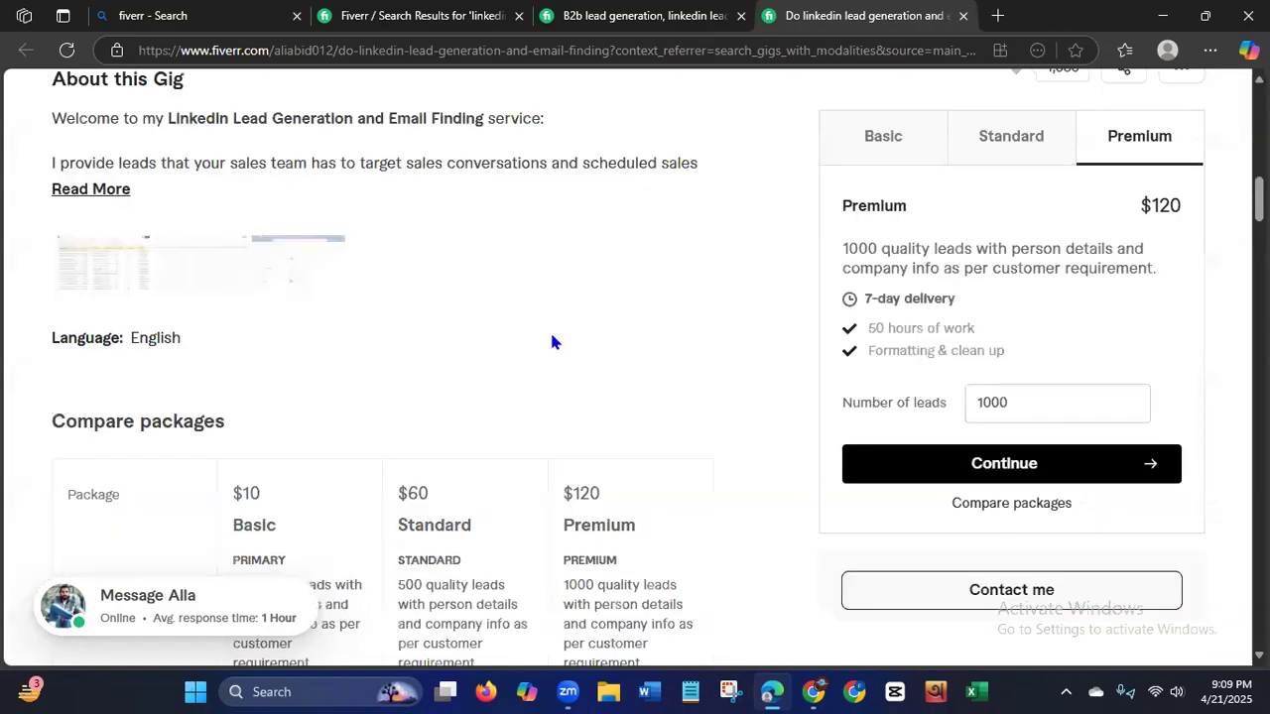
Reopen the gig's sample images to examine the person columns, company columns and Sales Navigator lead filters, and close them.
{"action": "left_click_drag", "start_coordinate": [1258, 200], "coordinate": [1259, 111]}
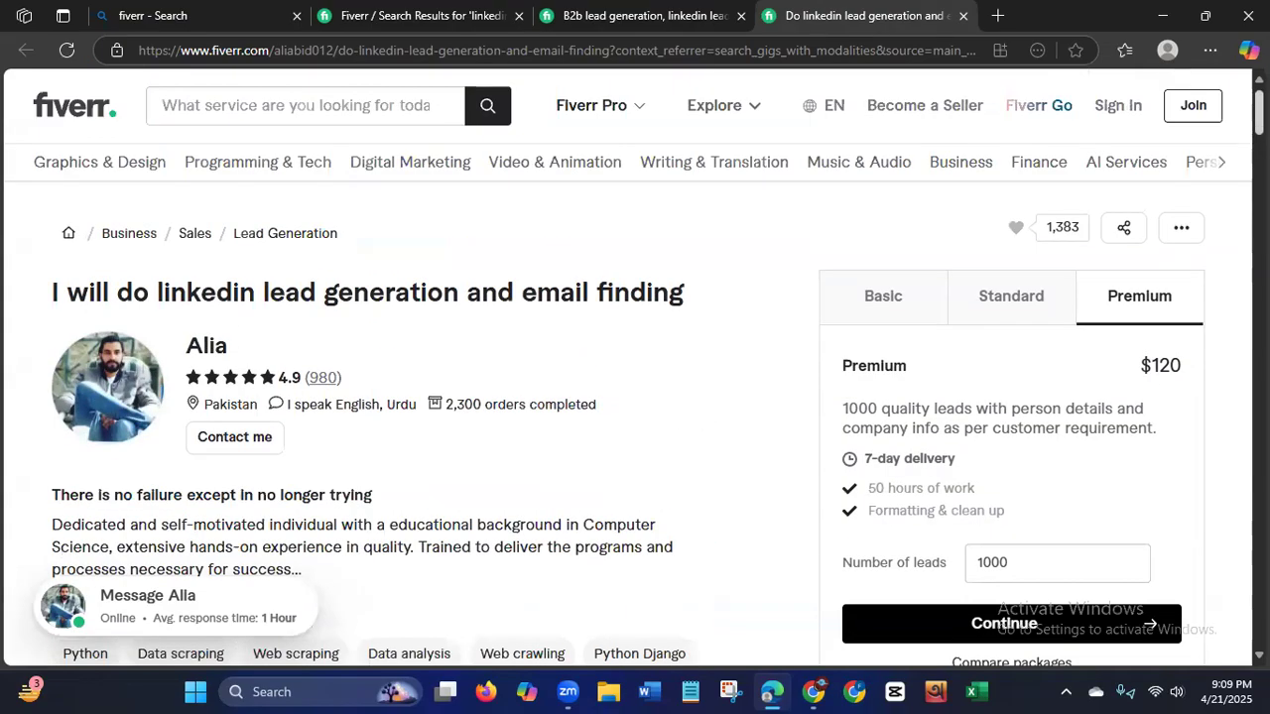
{"action": "scroll", "coordinate": [279, 292], "scroll_direction": "down", "scroll_amount": 15}
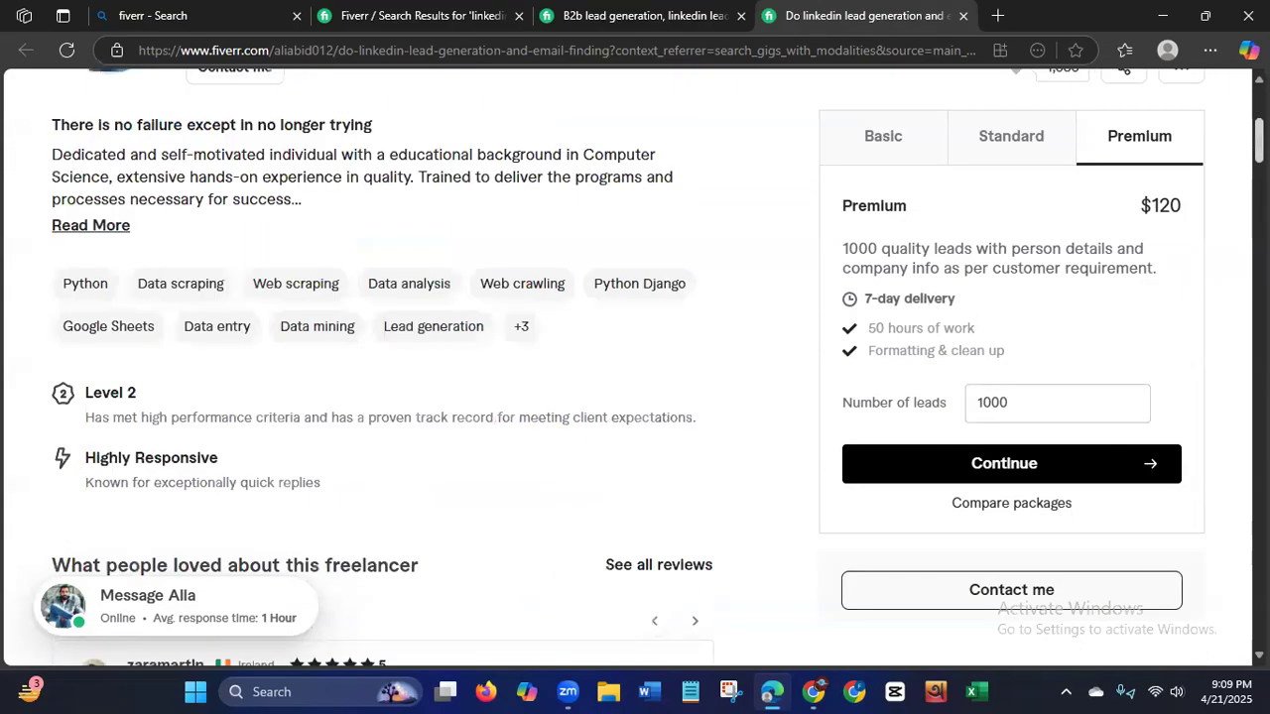
{"action": "scroll", "coordinate": [279, 292], "scroll_direction": "up", "scroll_amount": 3}
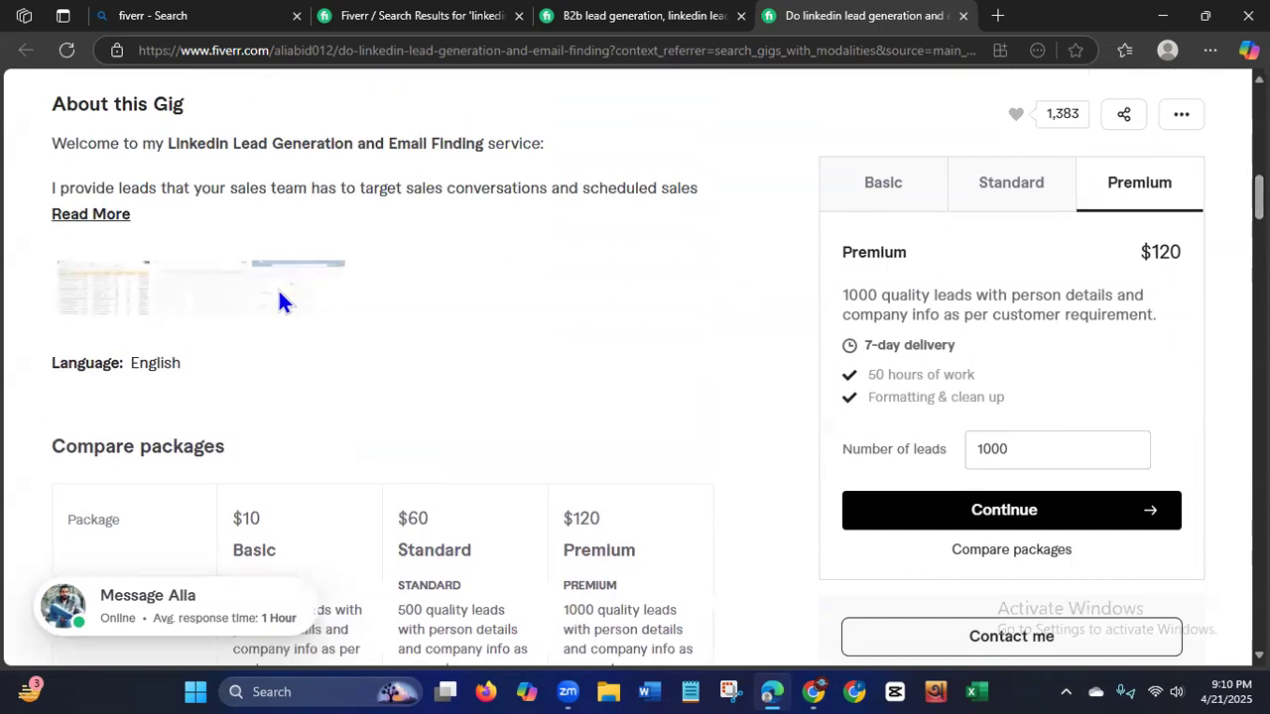
{"action": "left_click", "coordinate": [115, 294]}
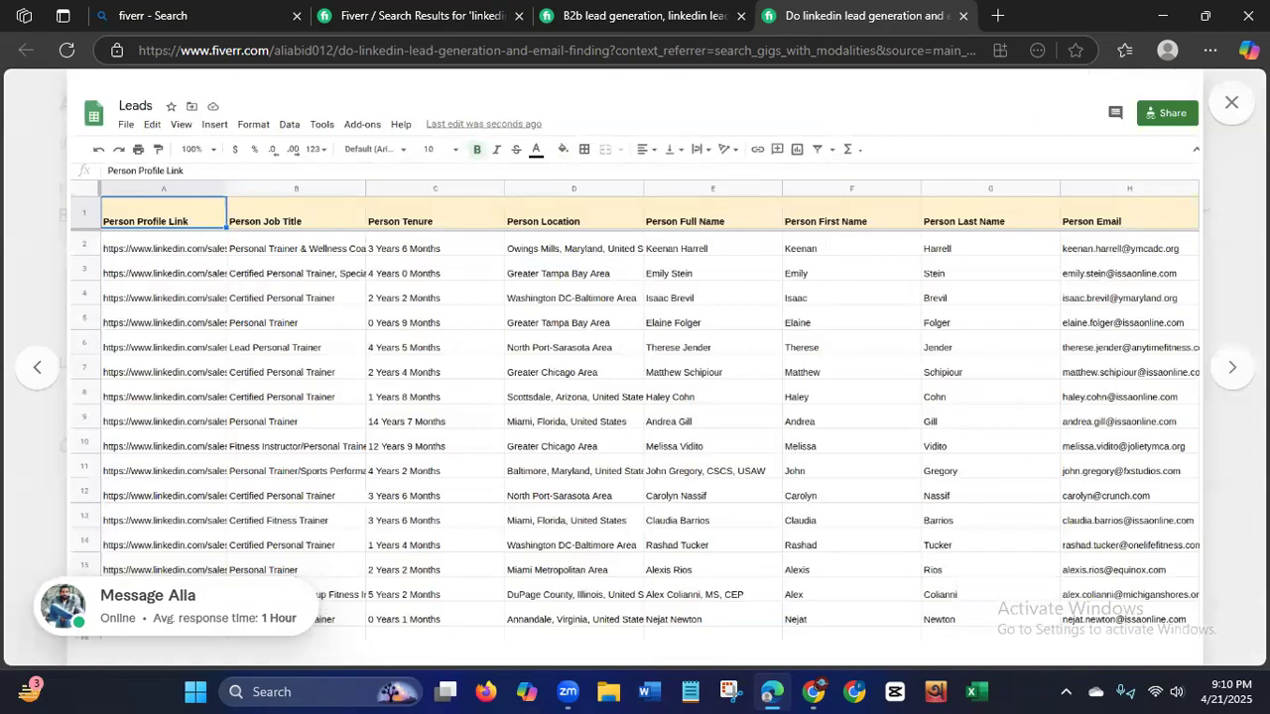
{"action": "left_click", "coordinate": [1232, 378]}
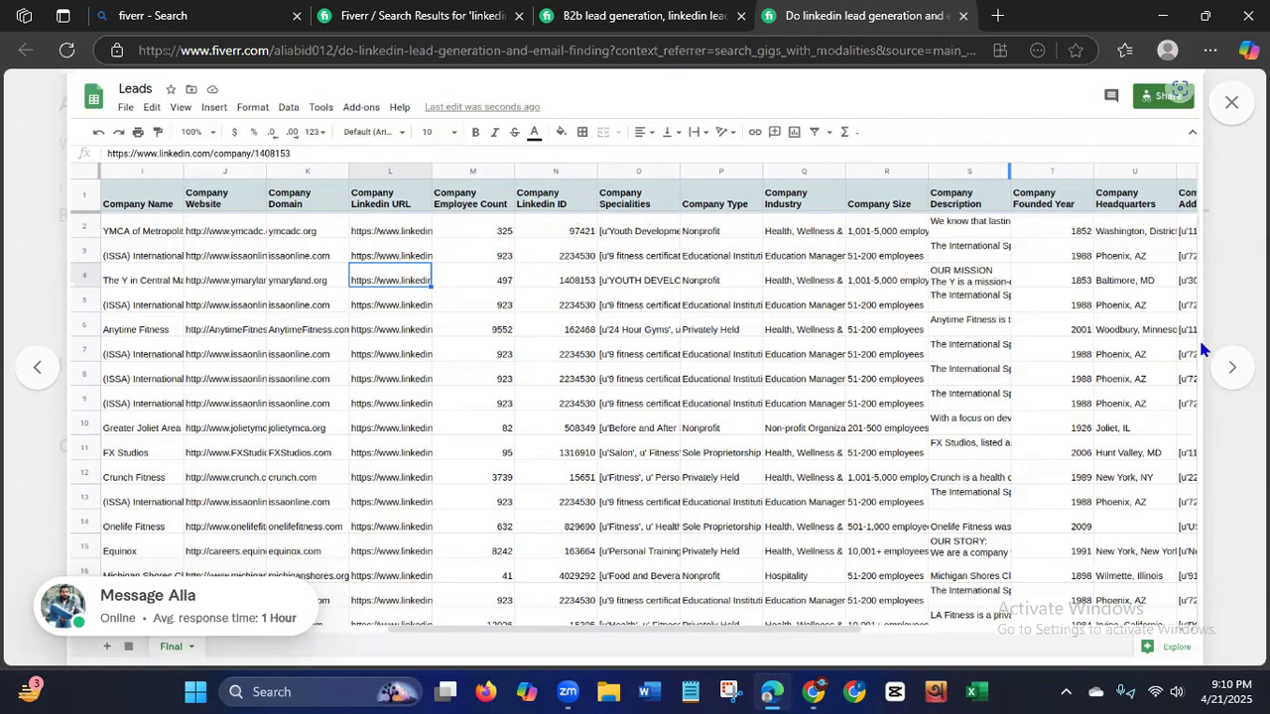
{"action": "left_click", "coordinate": [1231, 379]}
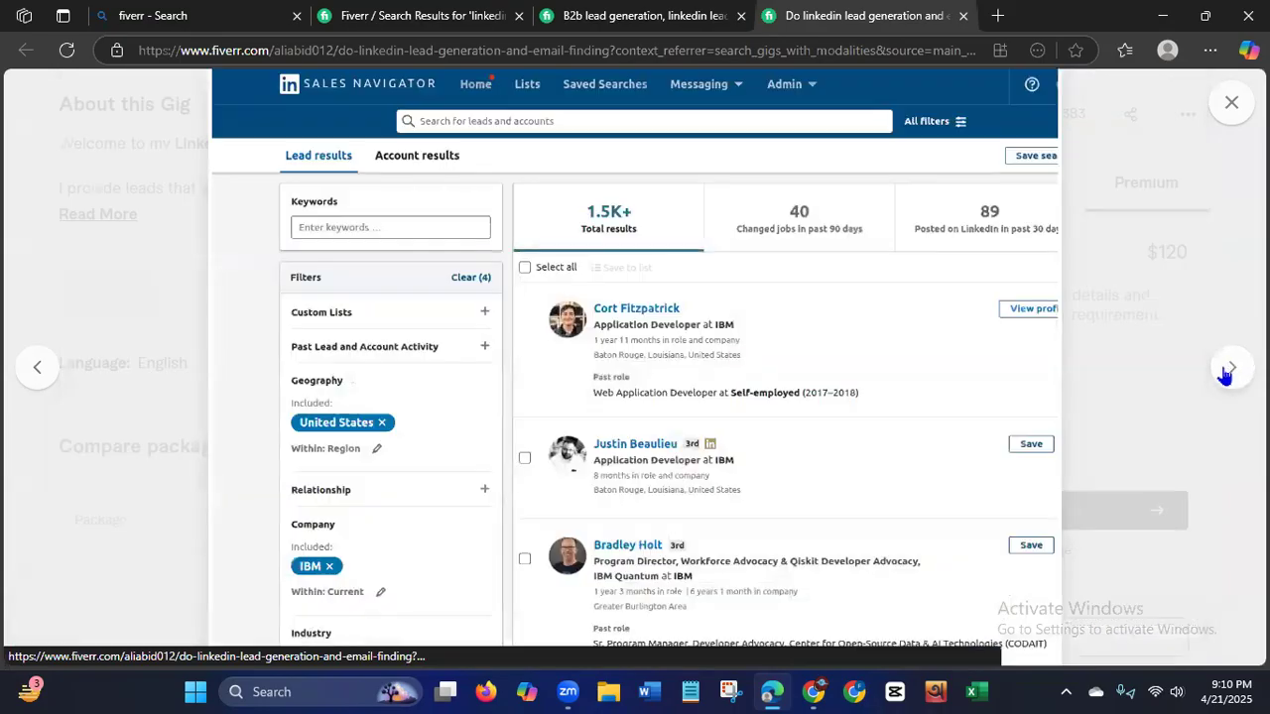
{"action": "left_click", "coordinate": [1228, 371]}
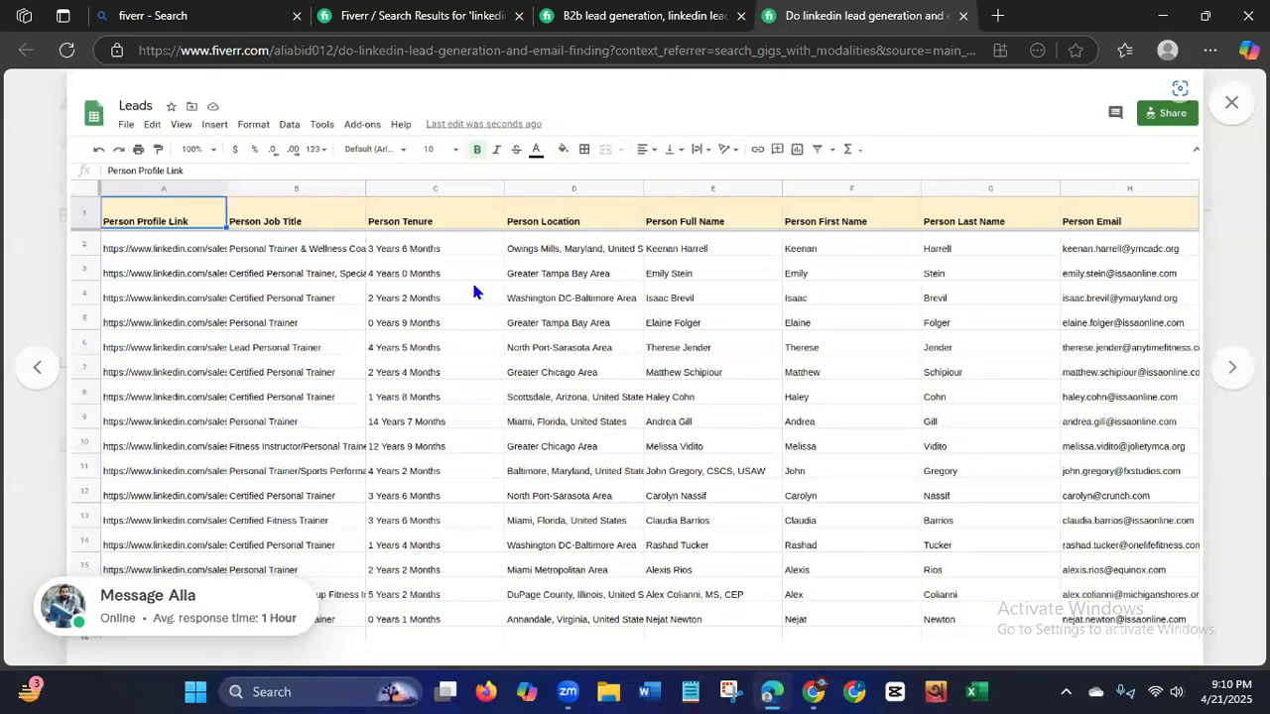
{"action": "left_click", "coordinate": [1231, 103]}
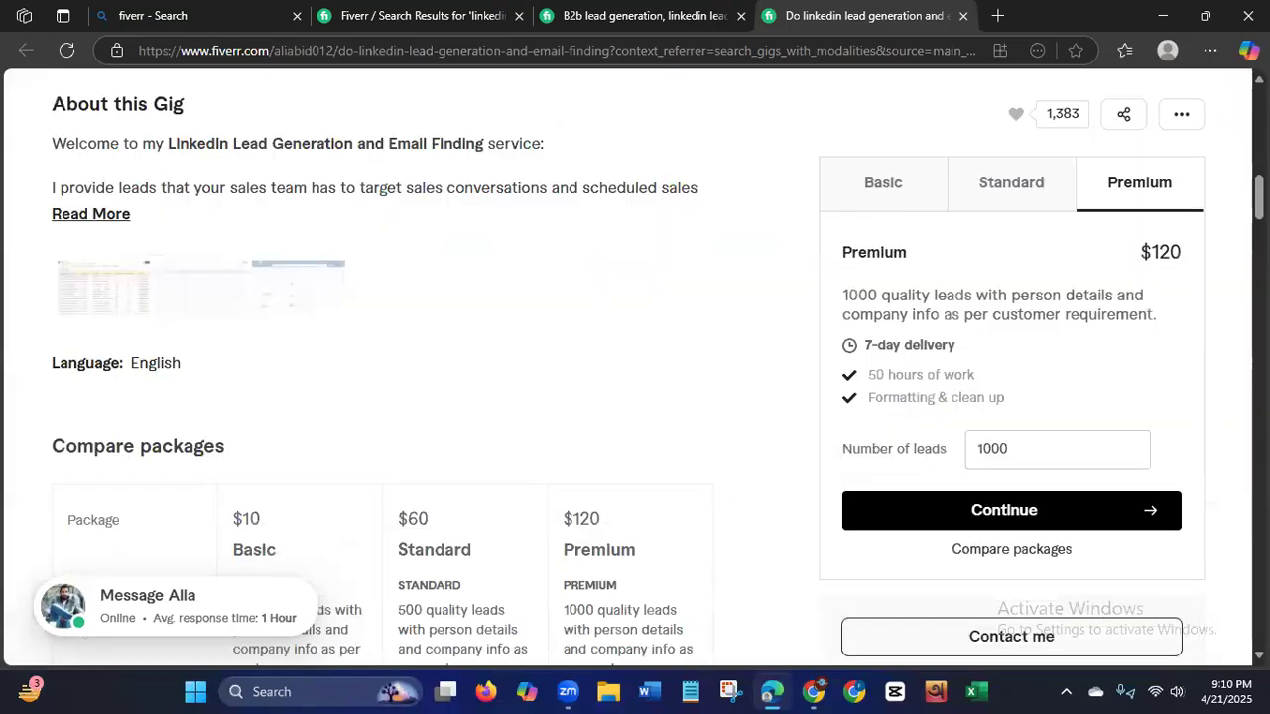
From the search results, open the "I will do linkedin lead generation,data entry and internet research" gig and its "Ecommerece Brands Prospect." portfolio project.
{"action": "left_click_drag", "start_coordinate": [1258, 198], "coordinate": [1258, 129]}
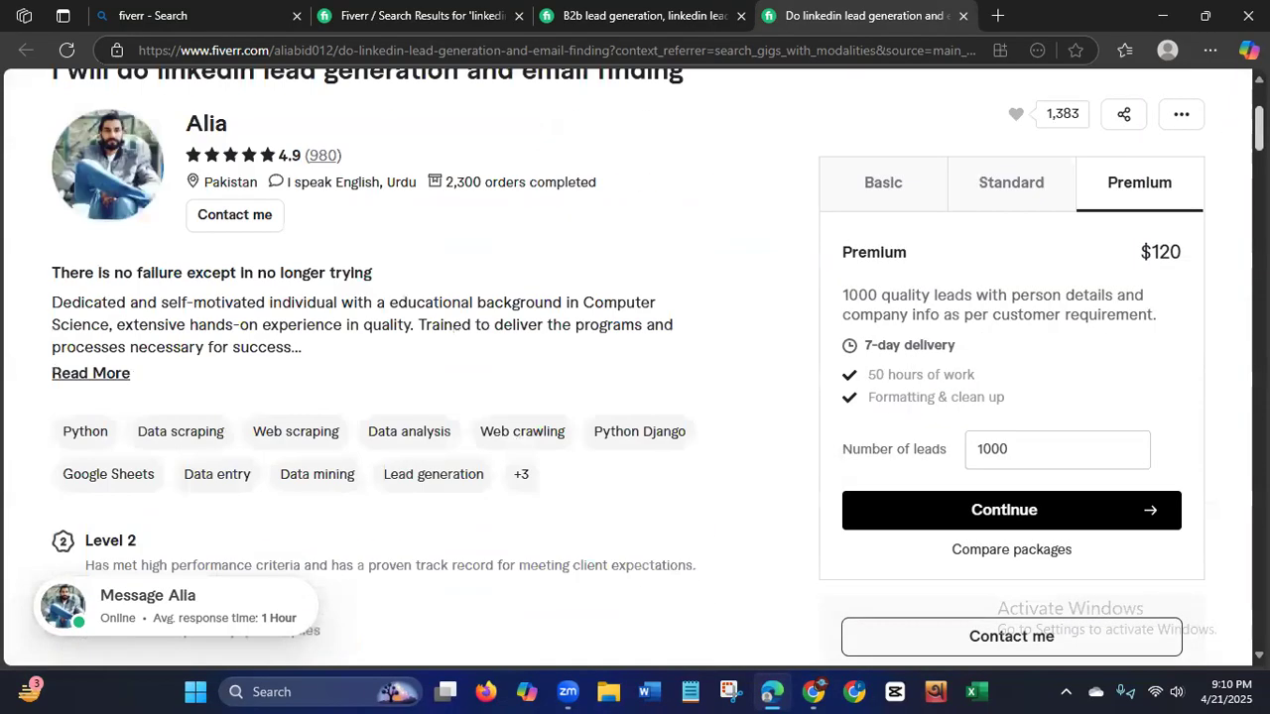
{"action": "scroll", "coordinate": [684, 303], "scroll_direction": "up", "scroll_amount": 3}
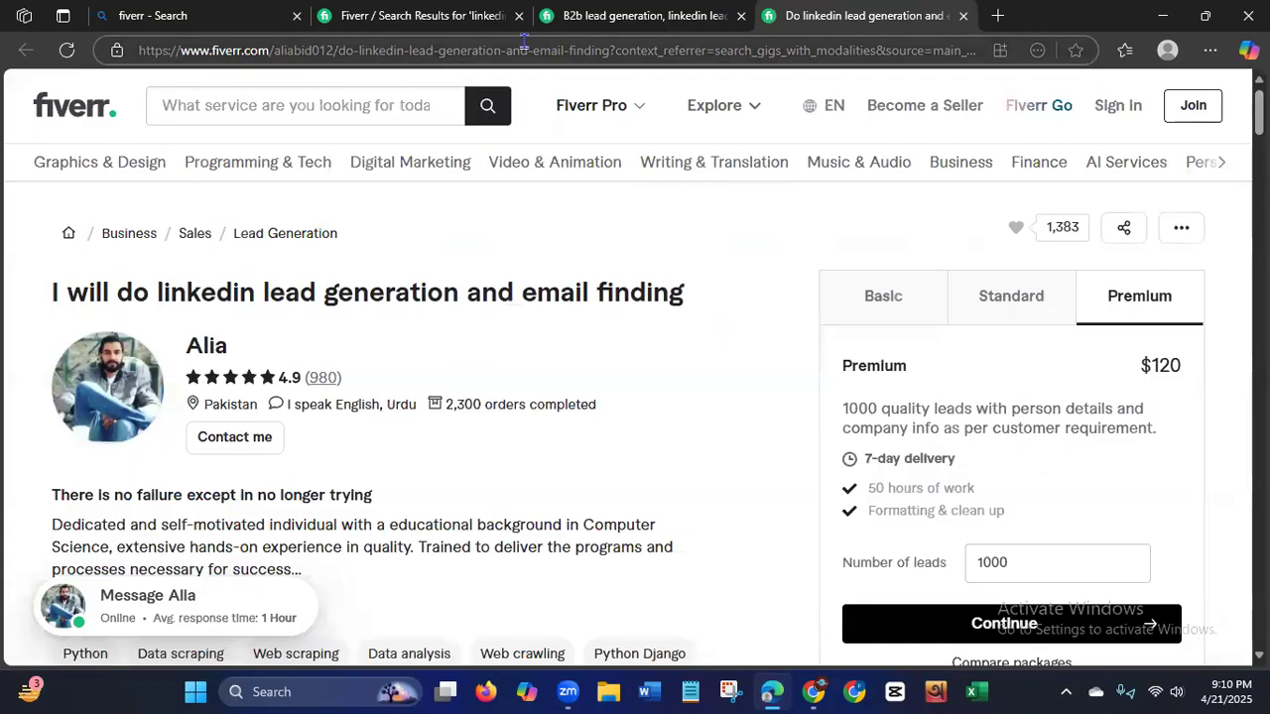
{"action": "left_click", "coordinate": [355, 17]}
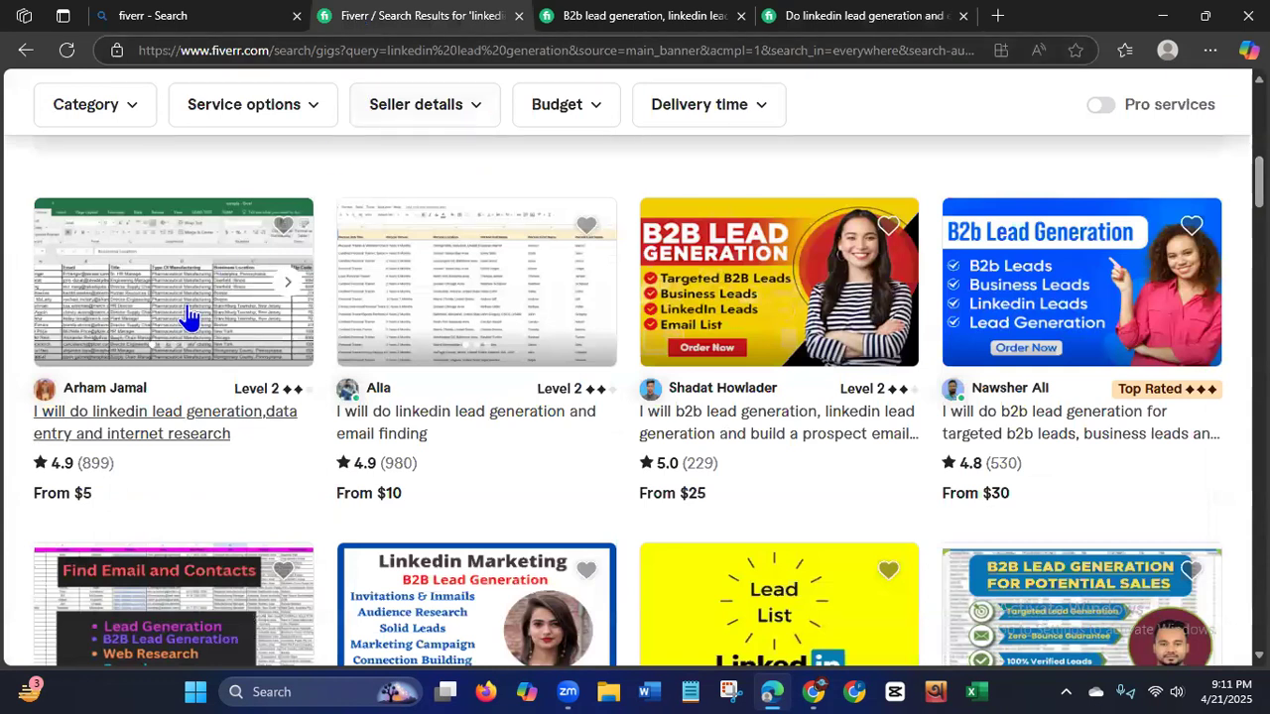
{"action": "left_click", "coordinate": [188, 312]}
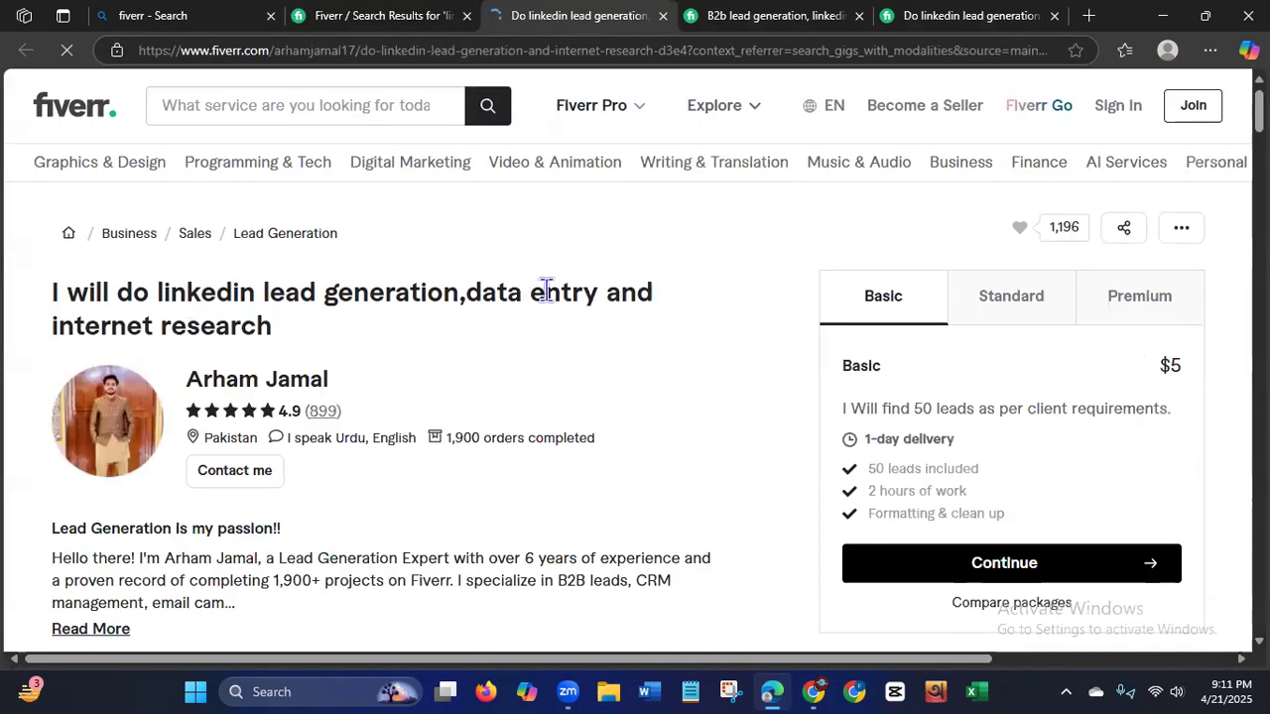
{"action": "scroll", "coordinate": [634, 397], "scroll_direction": "down", "scroll_amount": 20}
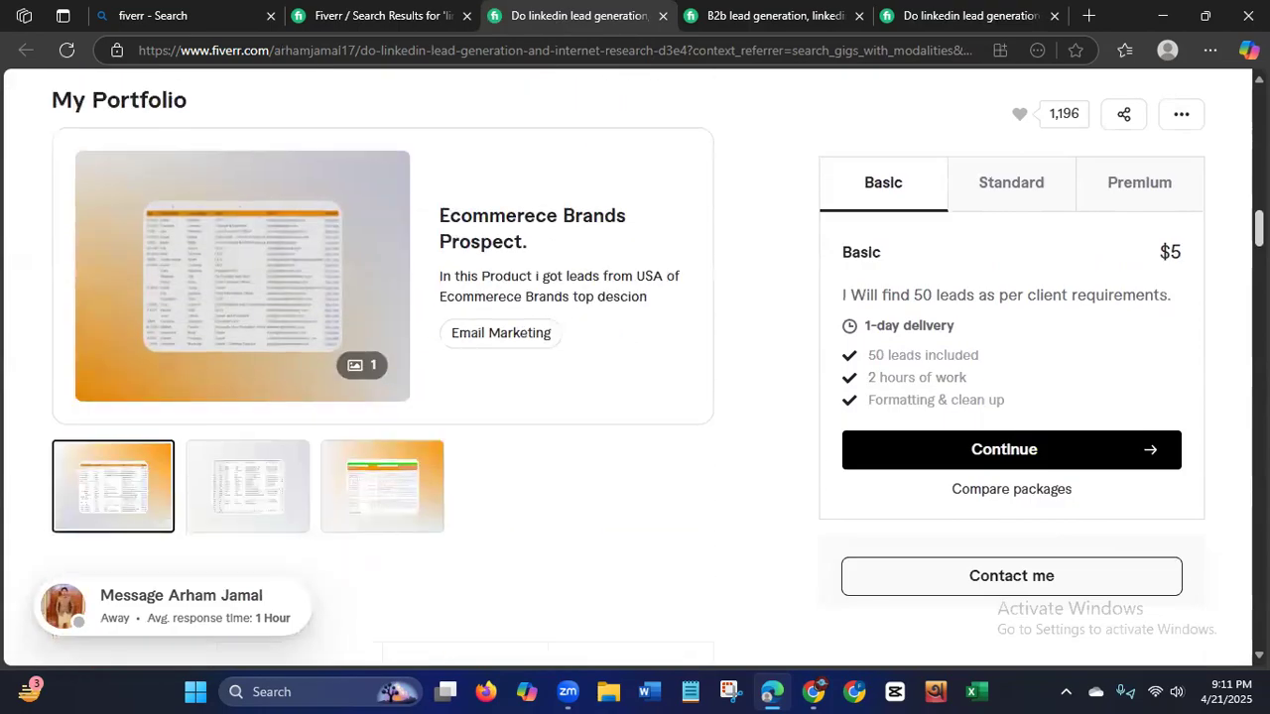
{"action": "left_click", "coordinate": [241, 284]}
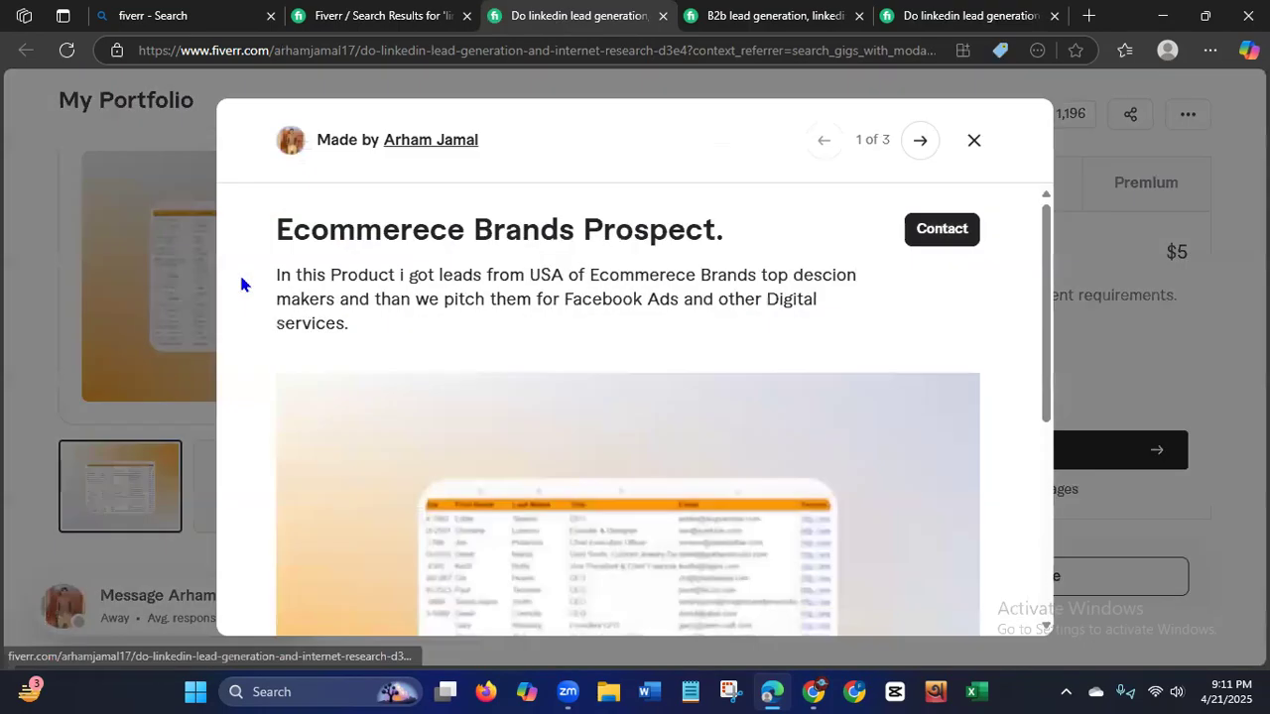
Examine the three portfolio projects through "USA Schools Prospect", close the viewer, and highlight the LinkedIn lead generation wording in the gig title.
{"action": "left_click_drag", "start_coordinate": [1049, 275], "coordinate": [1022, 399]}
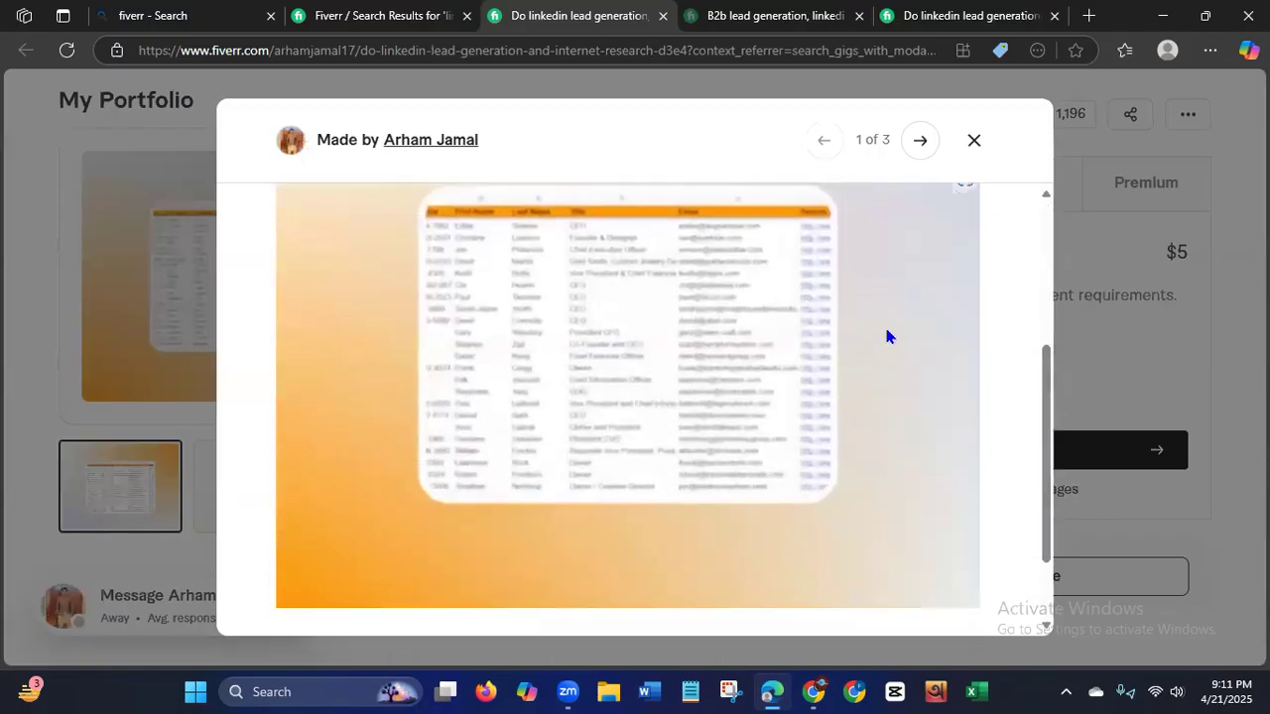
{"action": "left_click", "coordinate": [921, 141]}
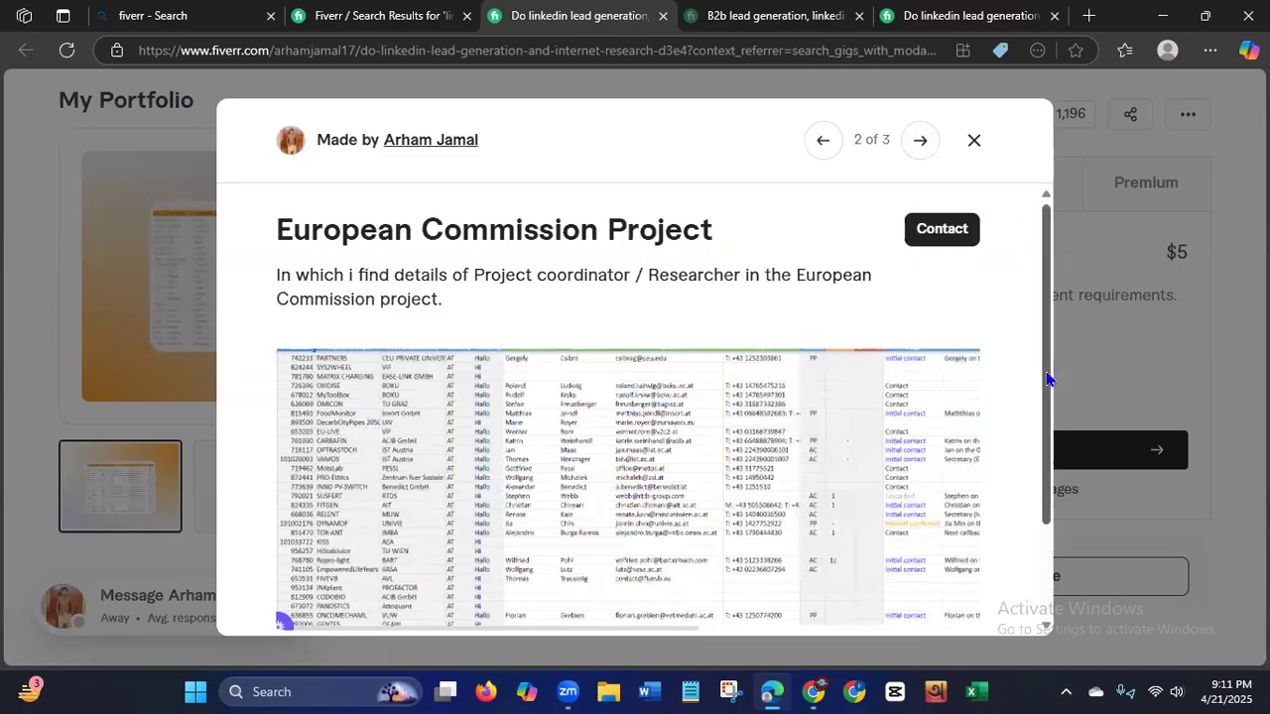
{"action": "left_click", "coordinate": [921, 144]}
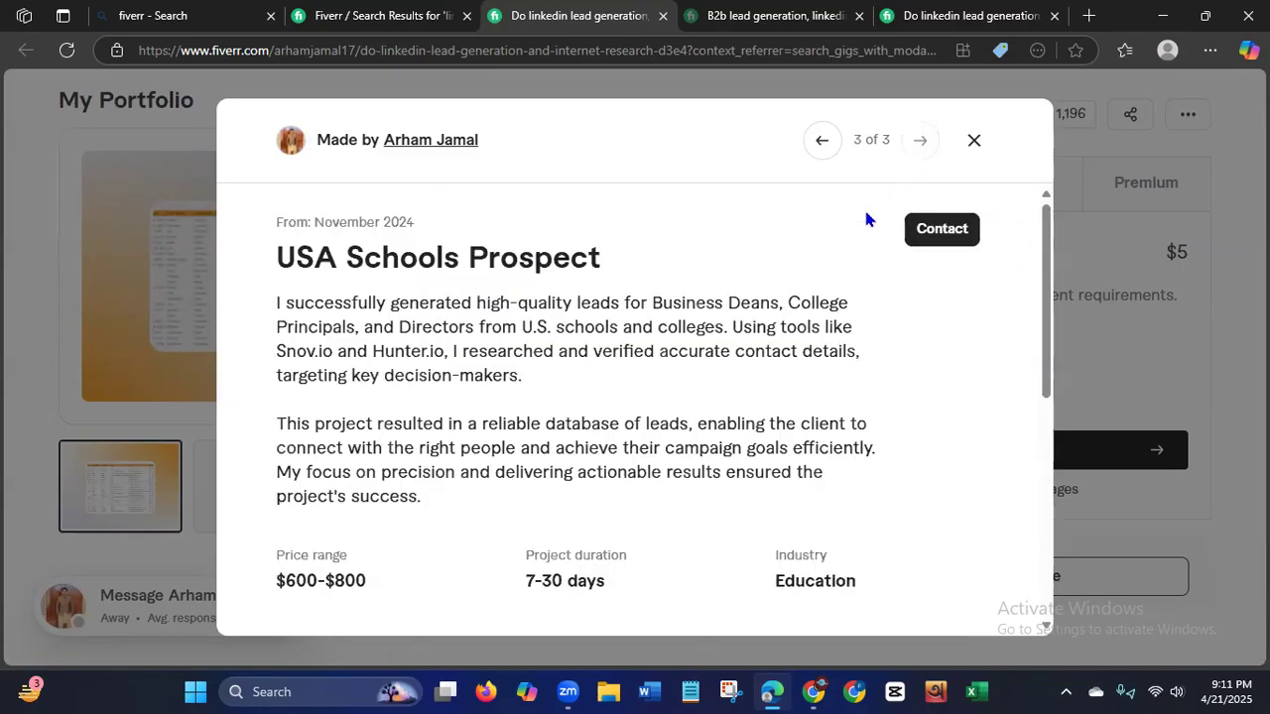
{"action": "left_click_drag", "start_coordinate": [1048, 319], "coordinate": [1051, 504]}
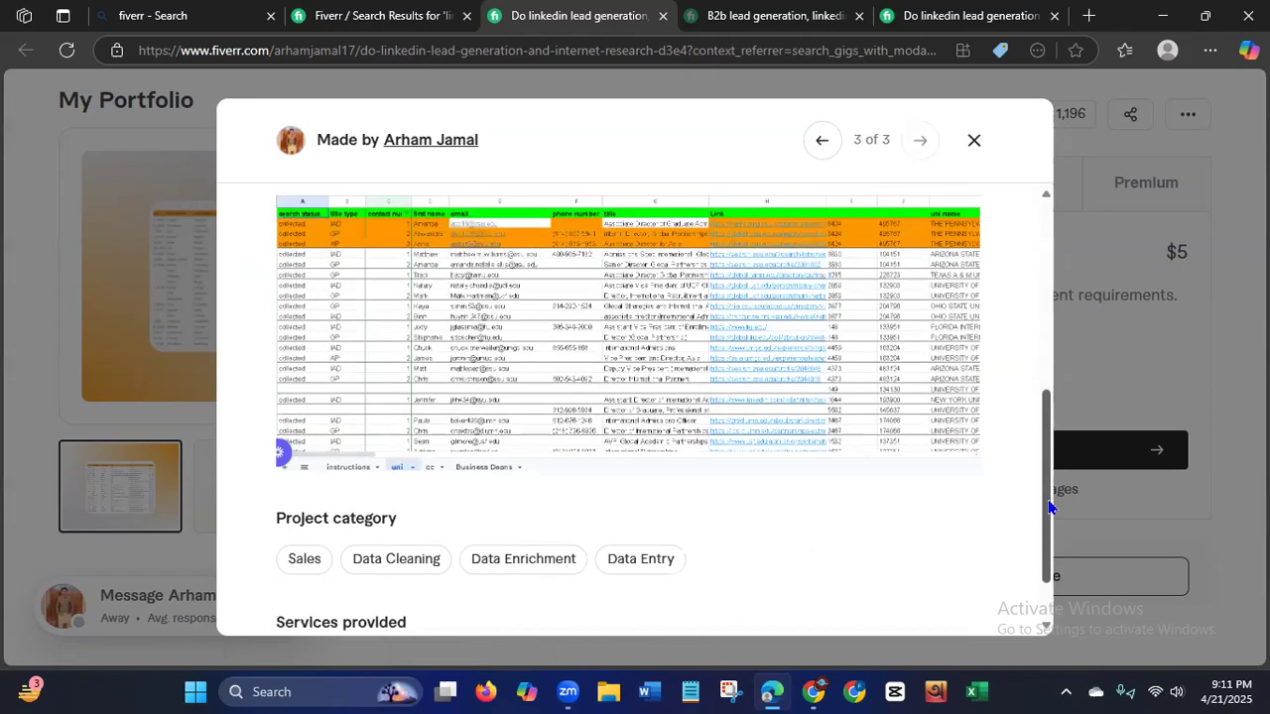
{"action": "left_click", "coordinate": [974, 144]}
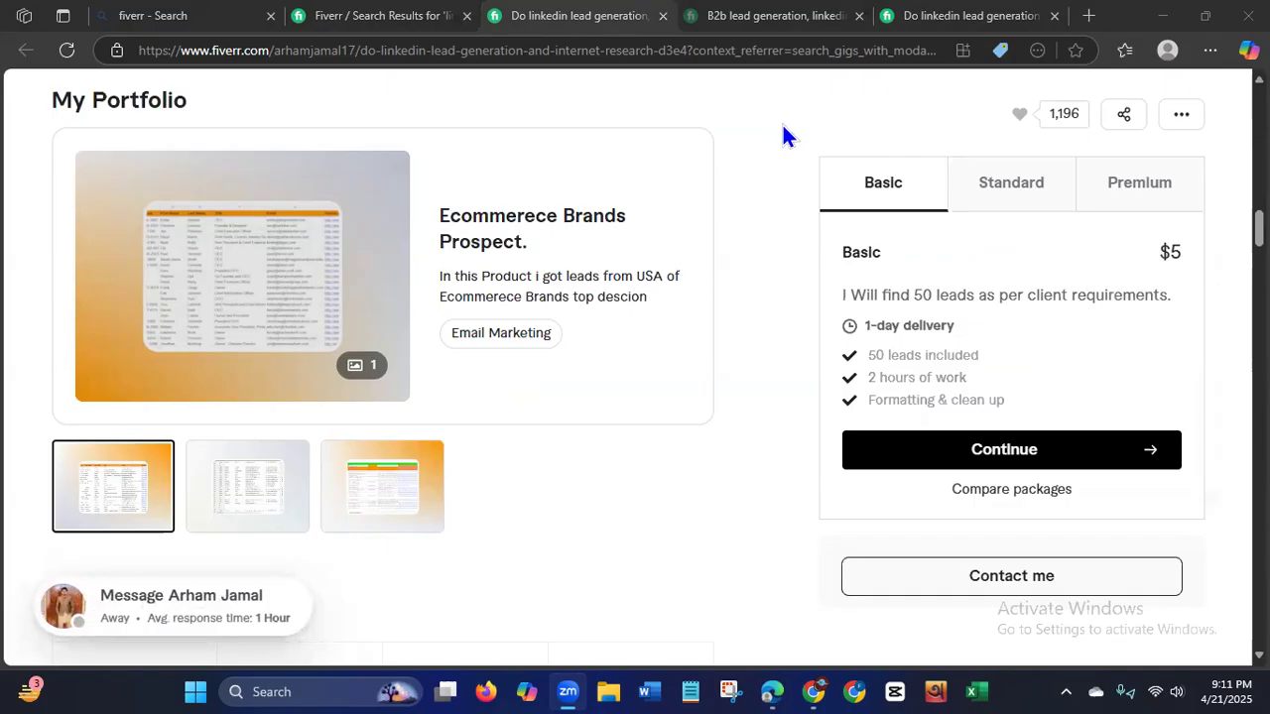
{"action": "scroll", "coordinate": [782, 125], "scroll_direction": "up", "scroll_amount": 6}
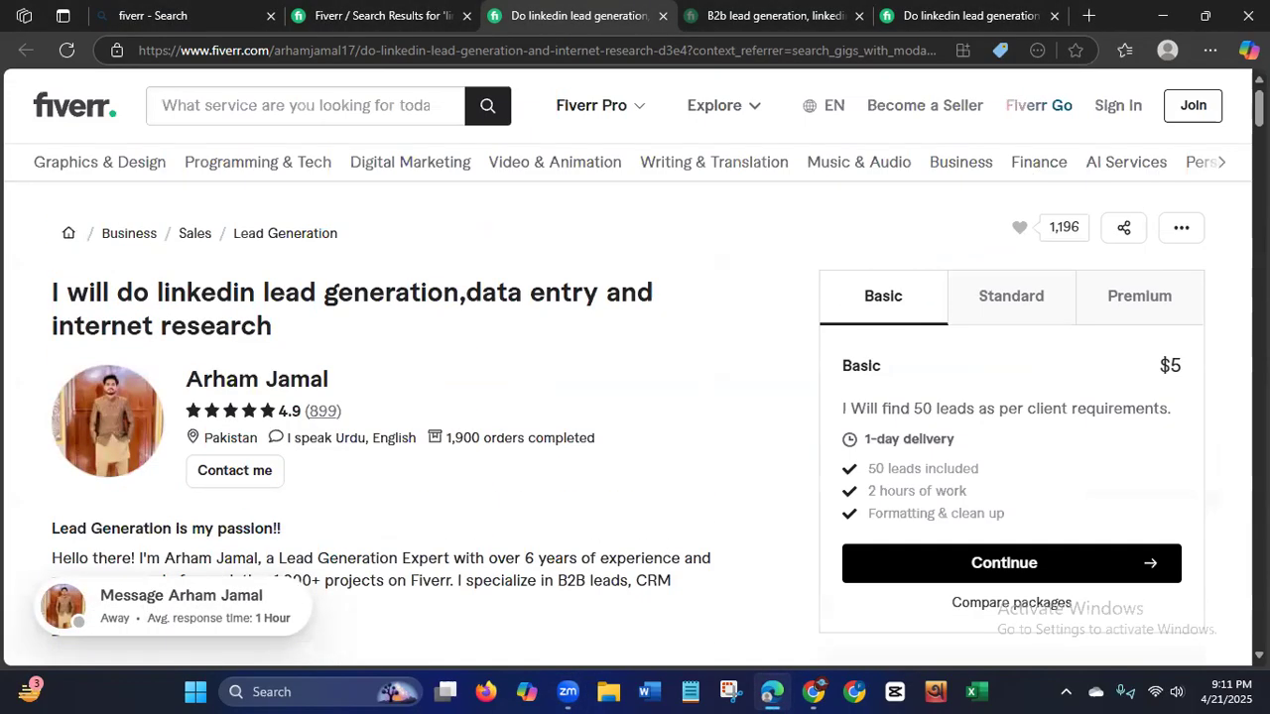
{"action": "left_click_drag", "start_coordinate": [164, 291], "coordinate": [429, 281]}
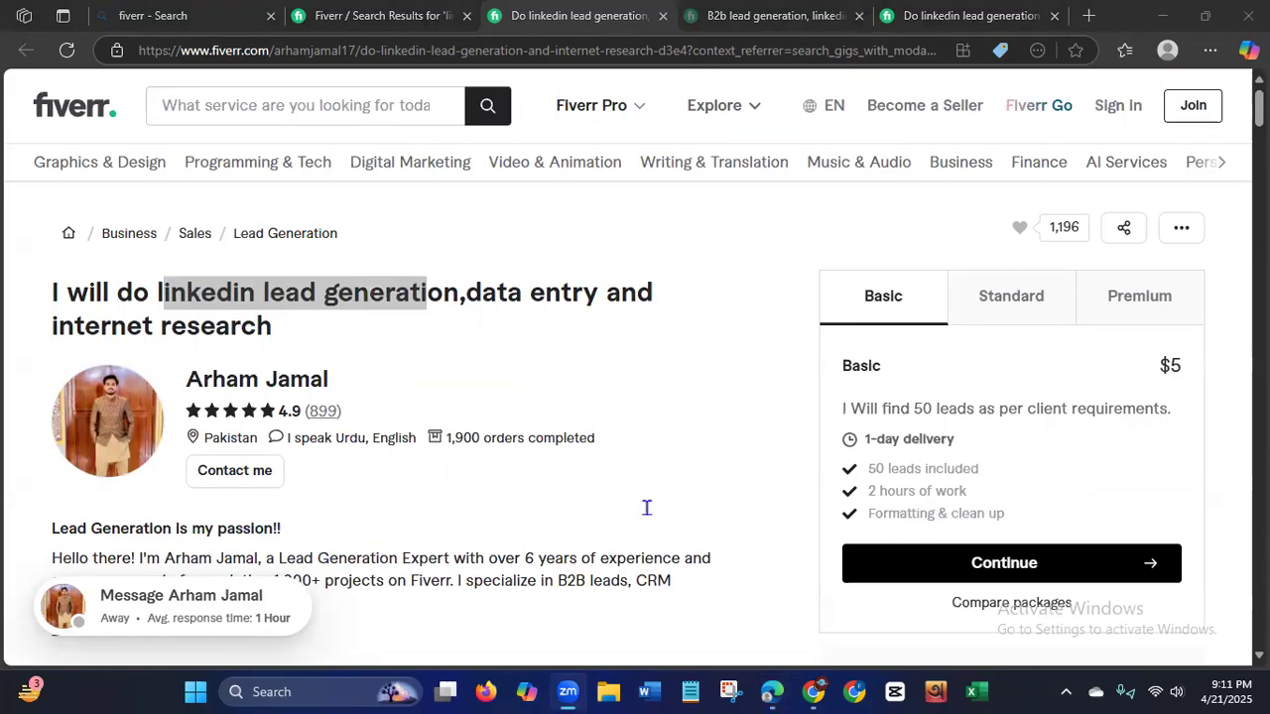
Close all the Fiverr research tabs and open the saved LinkedIn feed in a fresh tab.
{"action": "left_click", "coordinate": [1091, 20]}
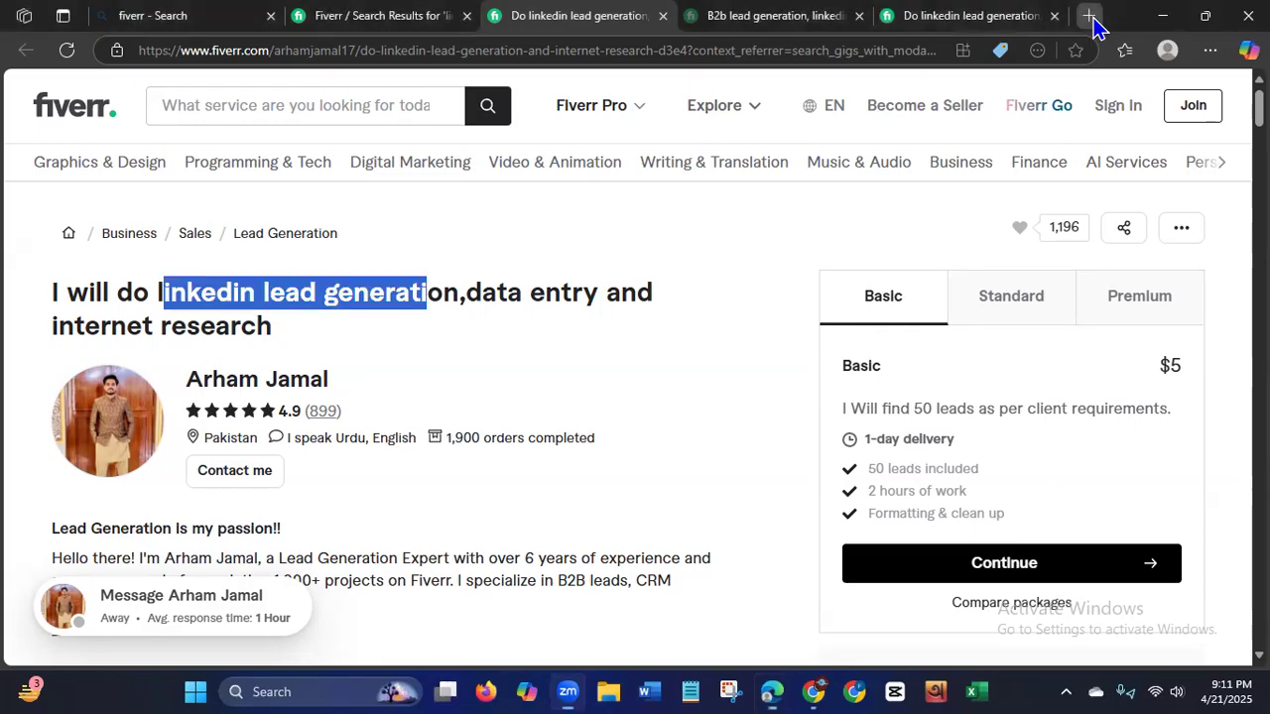
{"action": "left_click", "coordinate": [238, 17]}
{"action": "left_click", "coordinate": [238, 17]}
{"action": "left_click", "coordinate": [238, 17]}
{"action": "left_click", "coordinate": [238, 17]}
{"action": "left_click", "coordinate": [238, 17]}
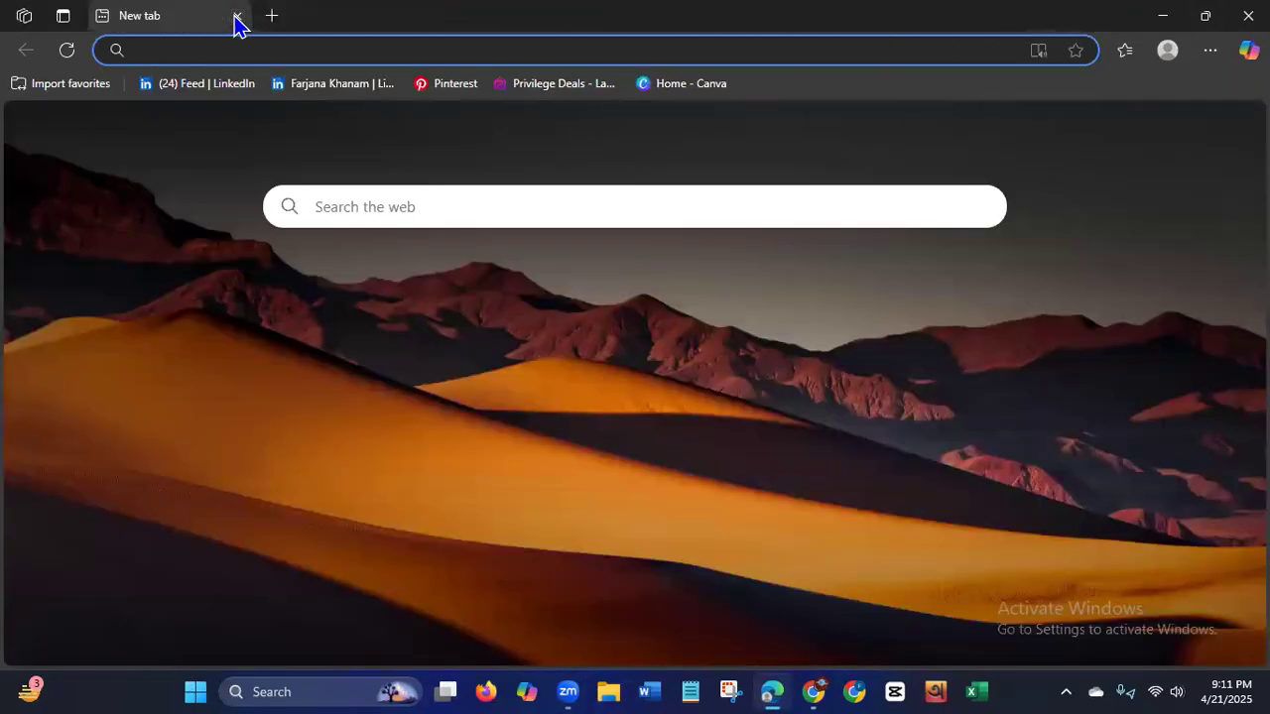
{"action": "left_click", "coordinate": [222, 91]}
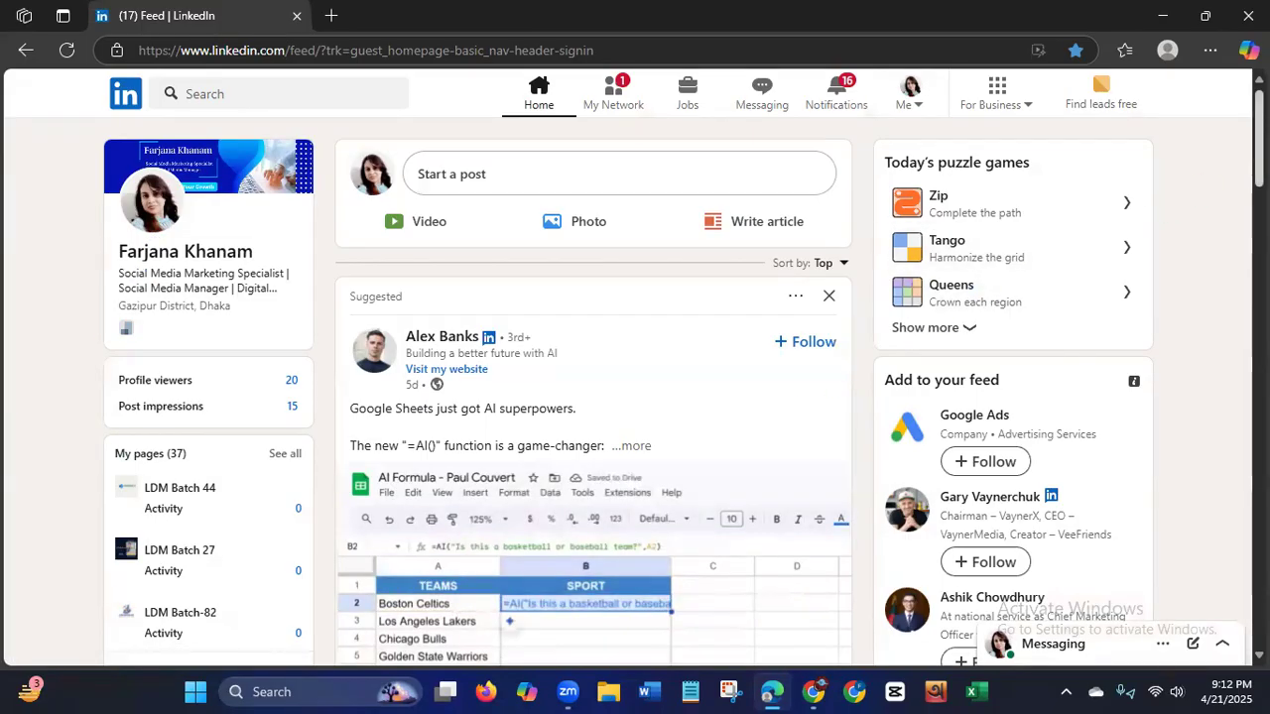
{"action": "scroll", "coordinate": [595, 397], "scroll_direction": "down", "scroll_amount": 2}
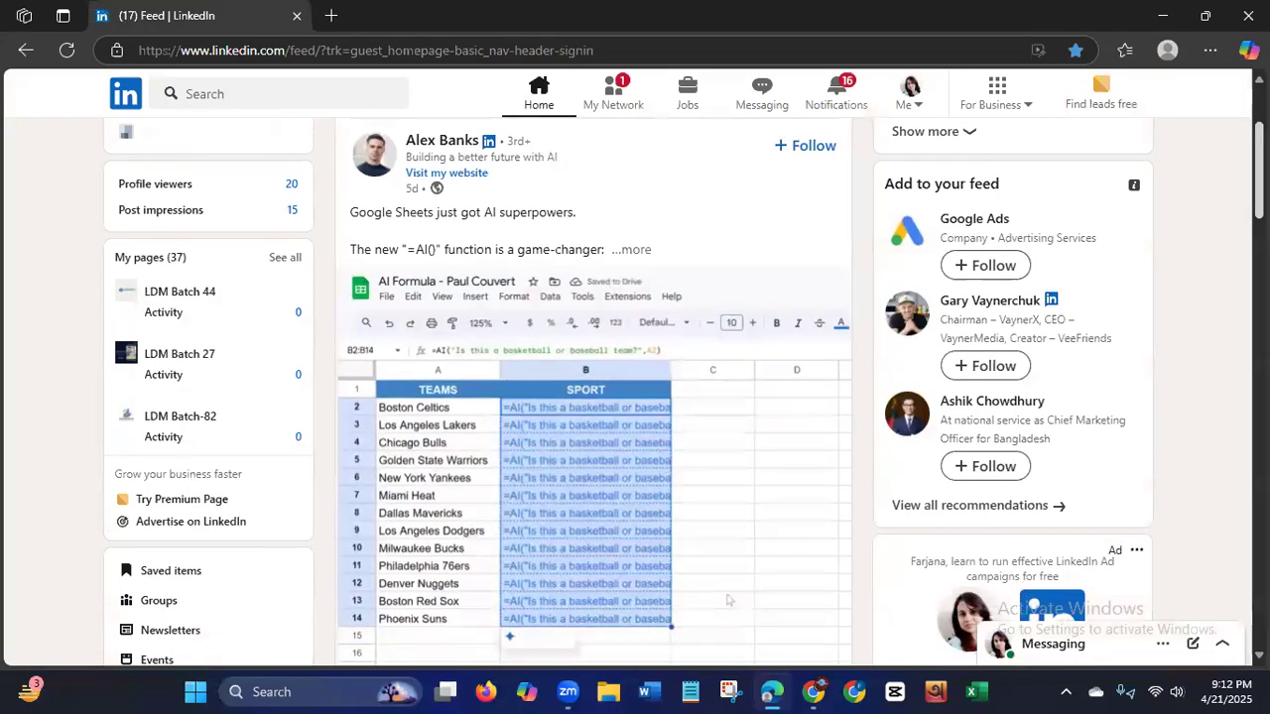
{"action": "scroll", "coordinate": [728, 598], "scroll_direction": "up", "scroll_amount": 2}
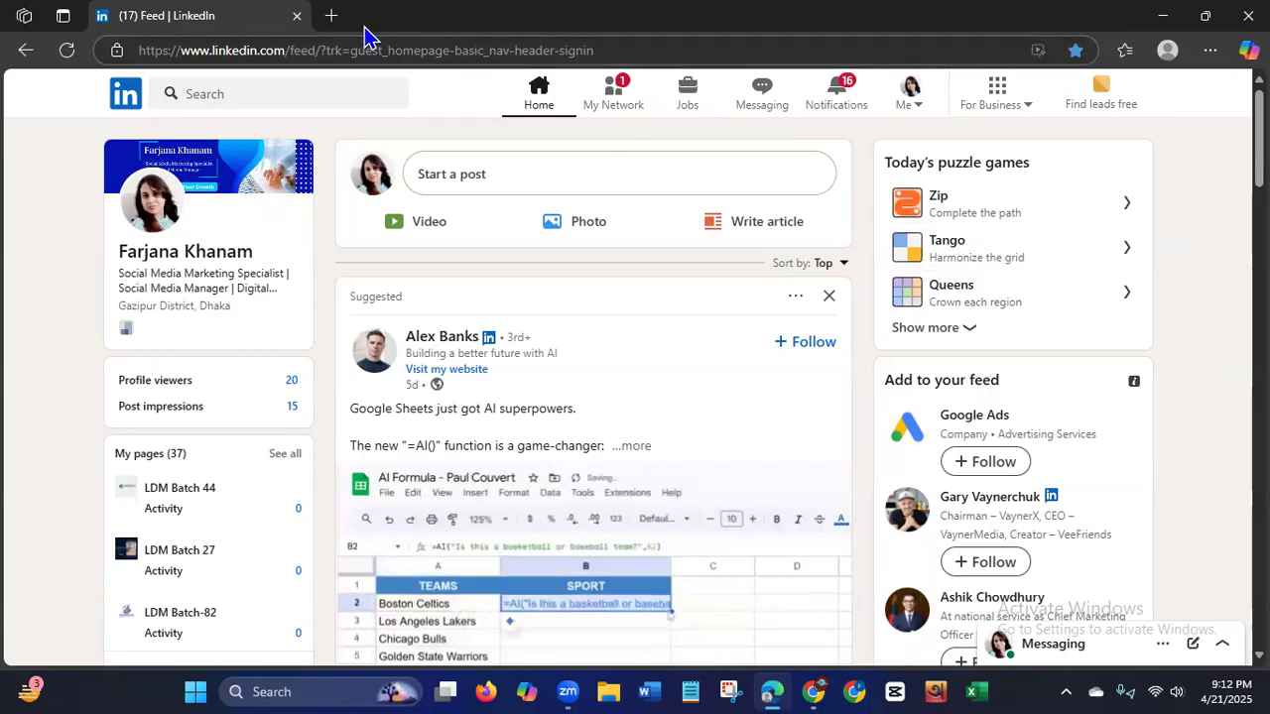
Search the web for "google sheet", create a blank spreadsheet in Google Sheets, and close the search results tab.
{"action": "left_click", "coordinate": [330, 16]}
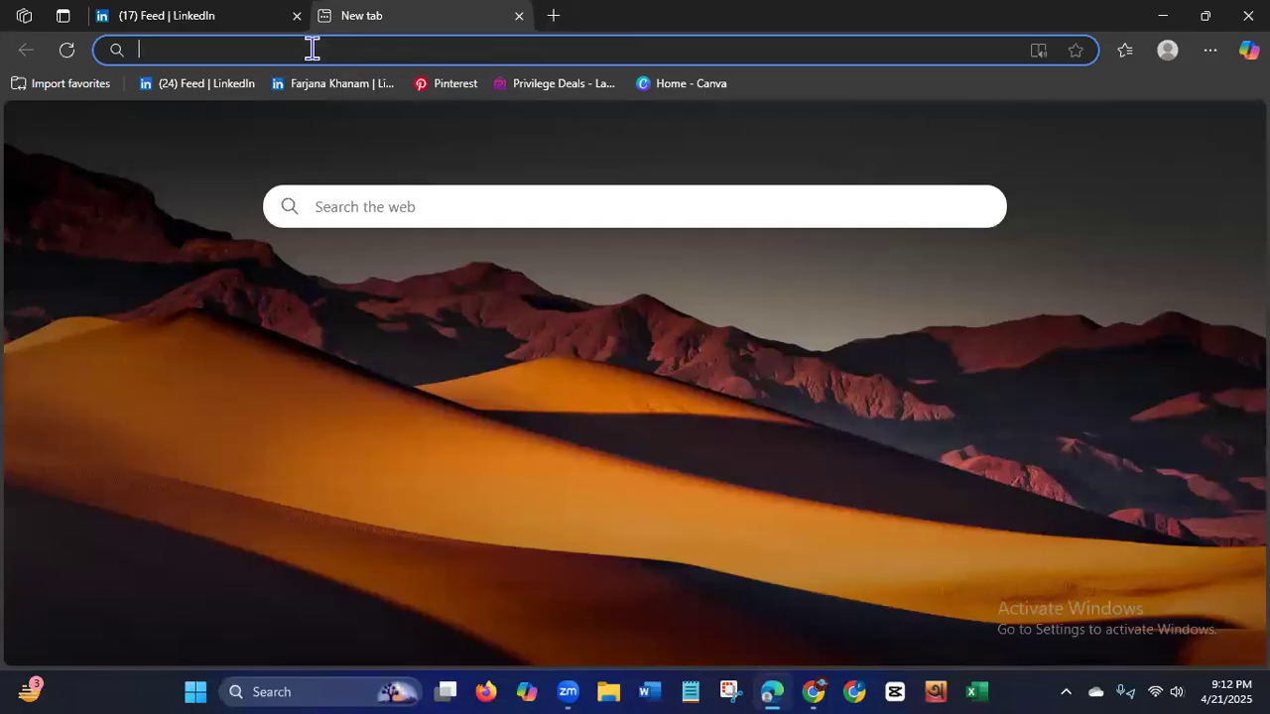
{"action": "type", "text": "google"}
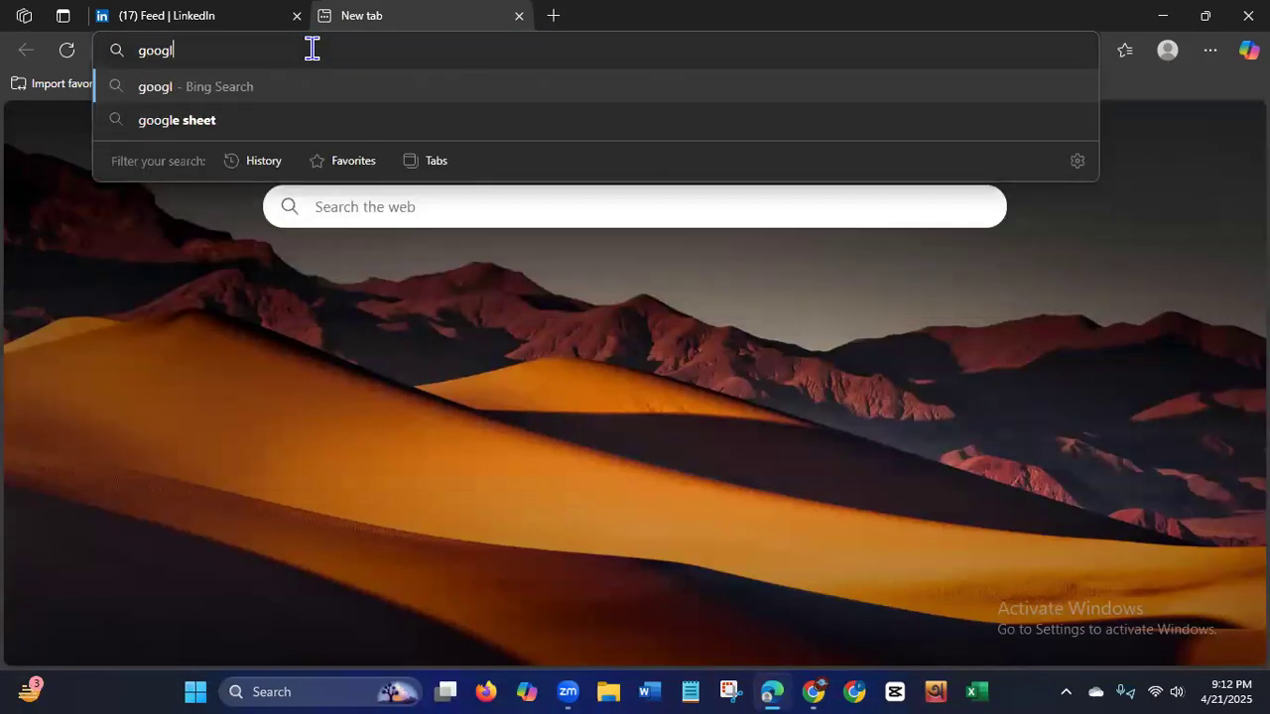
{"action": "key", "text": "Return"}
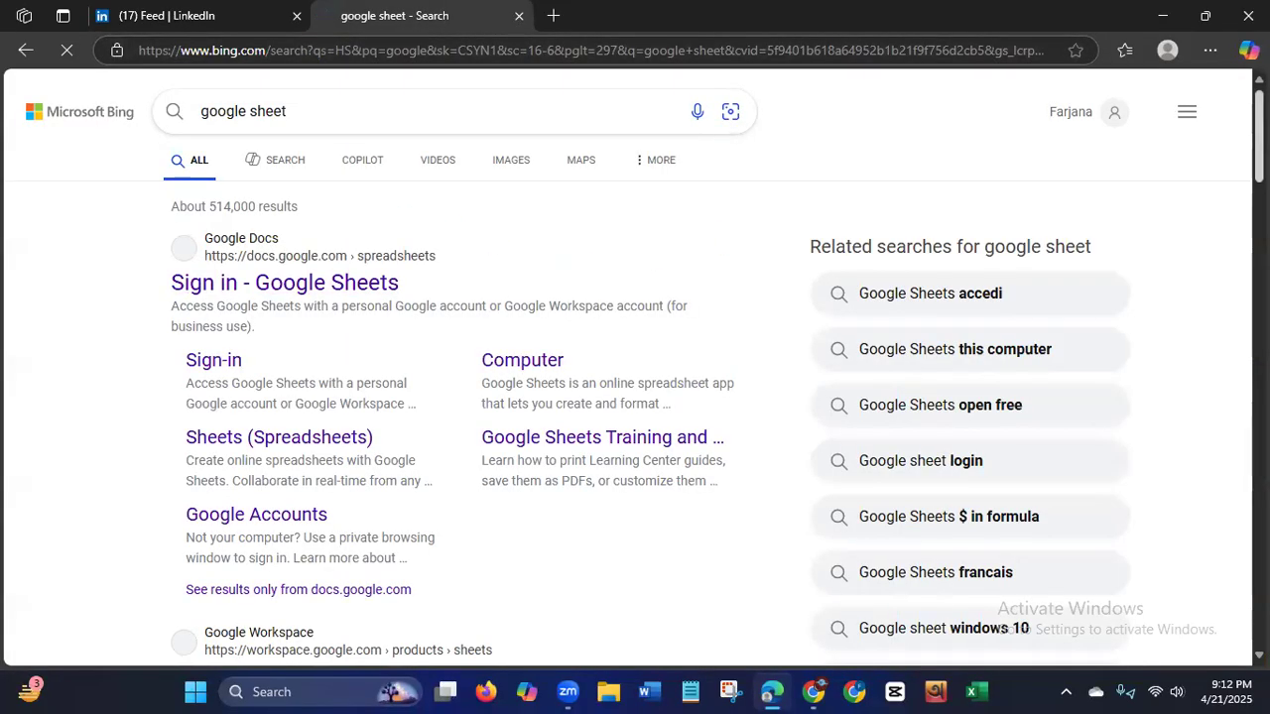
{"action": "scroll", "coordinate": [635, 367], "scroll_direction": "down", "scroll_amount": 6}
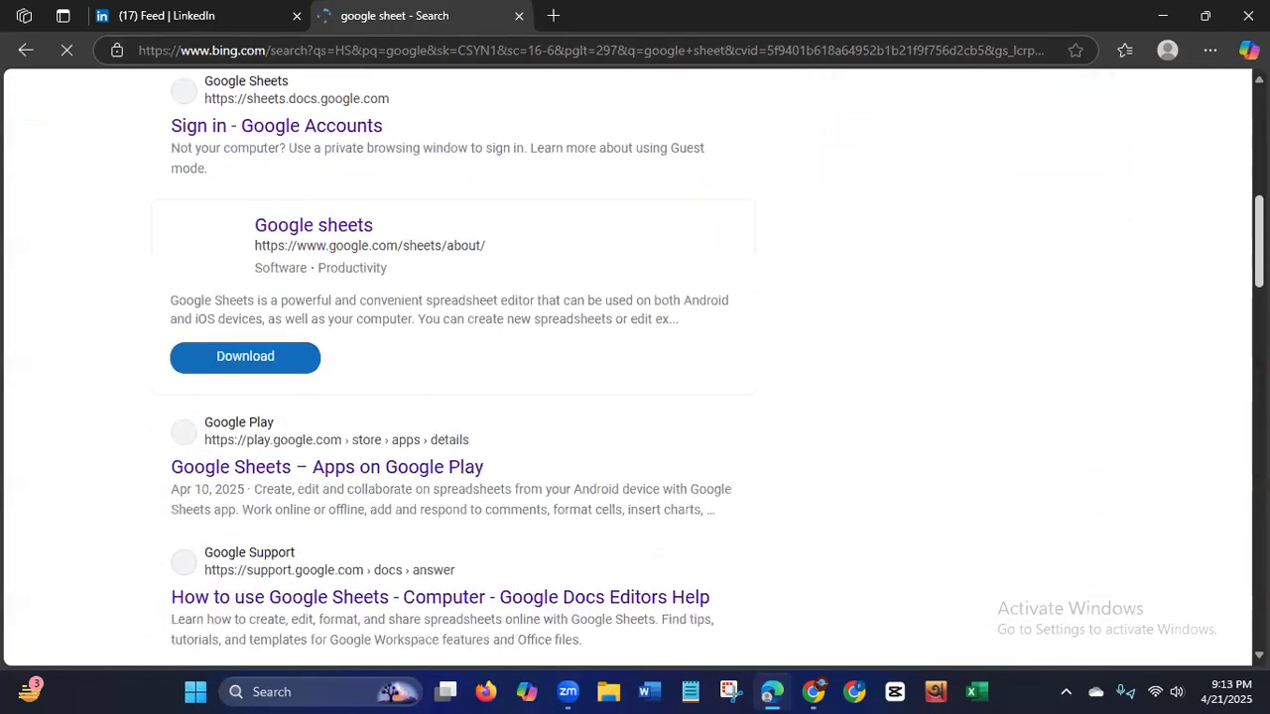
{"action": "scroll", "coordinate": [450, 368], "scroll_direction": "down", "scroll_amount": 1}
{"action": "scroll", "coordinate": [635, 367], "scroll_direction": "up", "scroll_amount": 6}
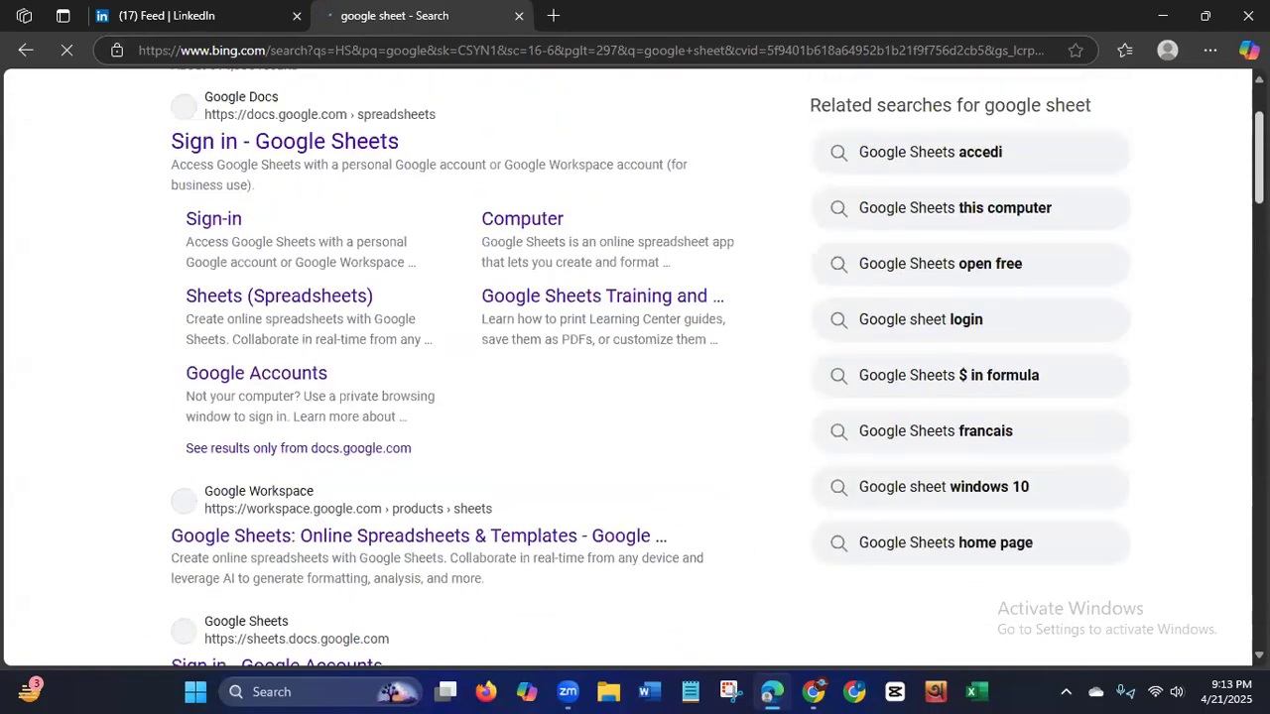
{"action": "left_click", "coordinate": [339, 238]}
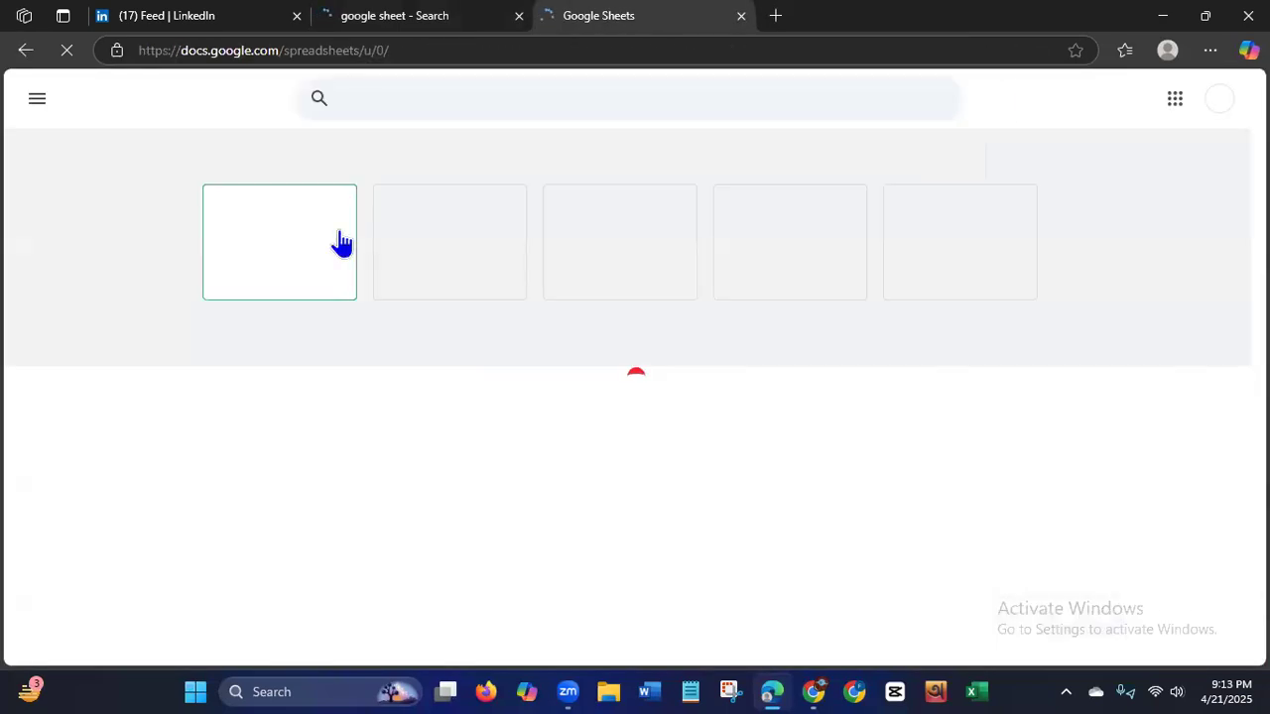
{"action": "left_click", "coordinate": [288, 251]}
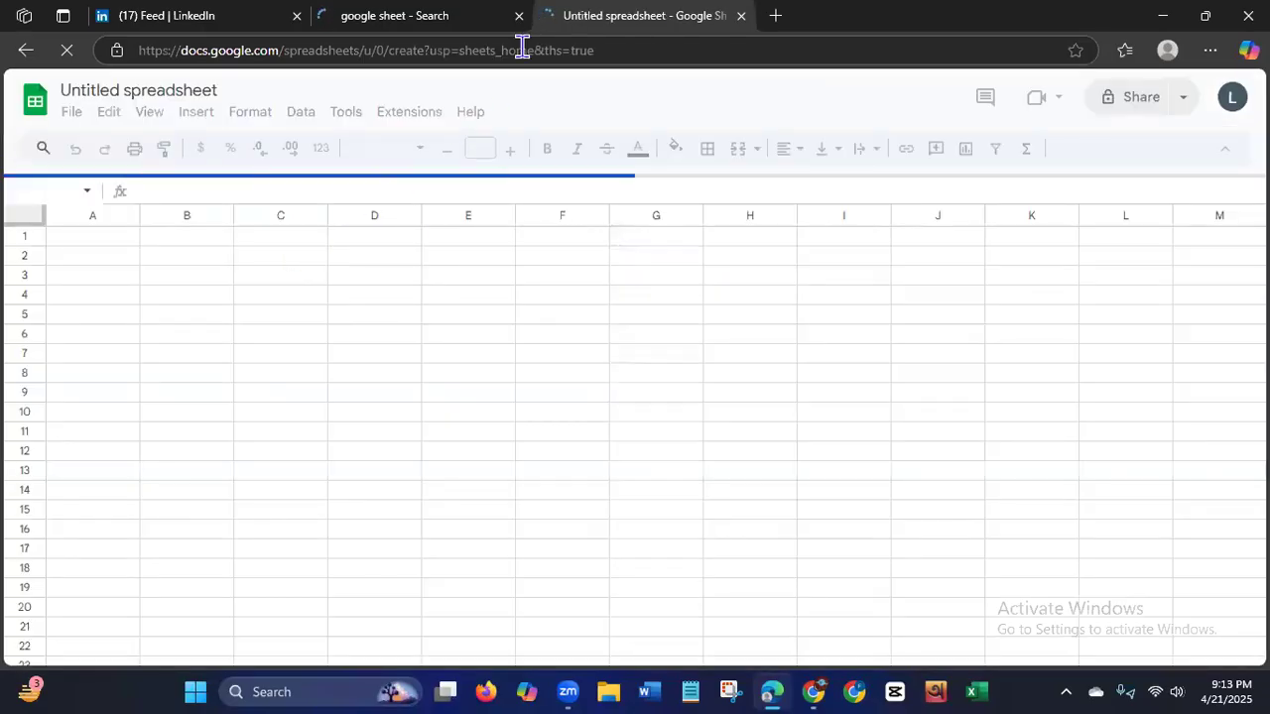
{"action": "left_click", "coordinate": [519, 16]}
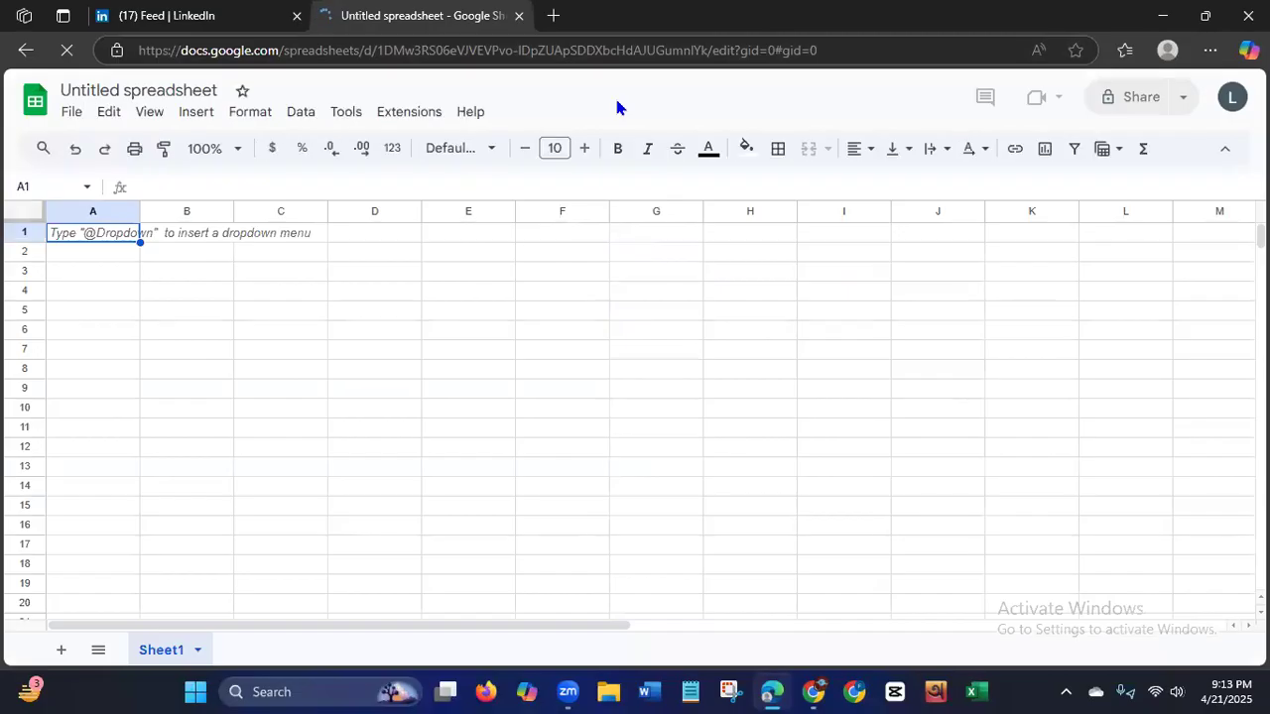
Check which Google account is signed in to the spreadsheet and dismiss the pre-built Tables suggestions.
{"action": "left_click", "coordinate": [1232, 96]}
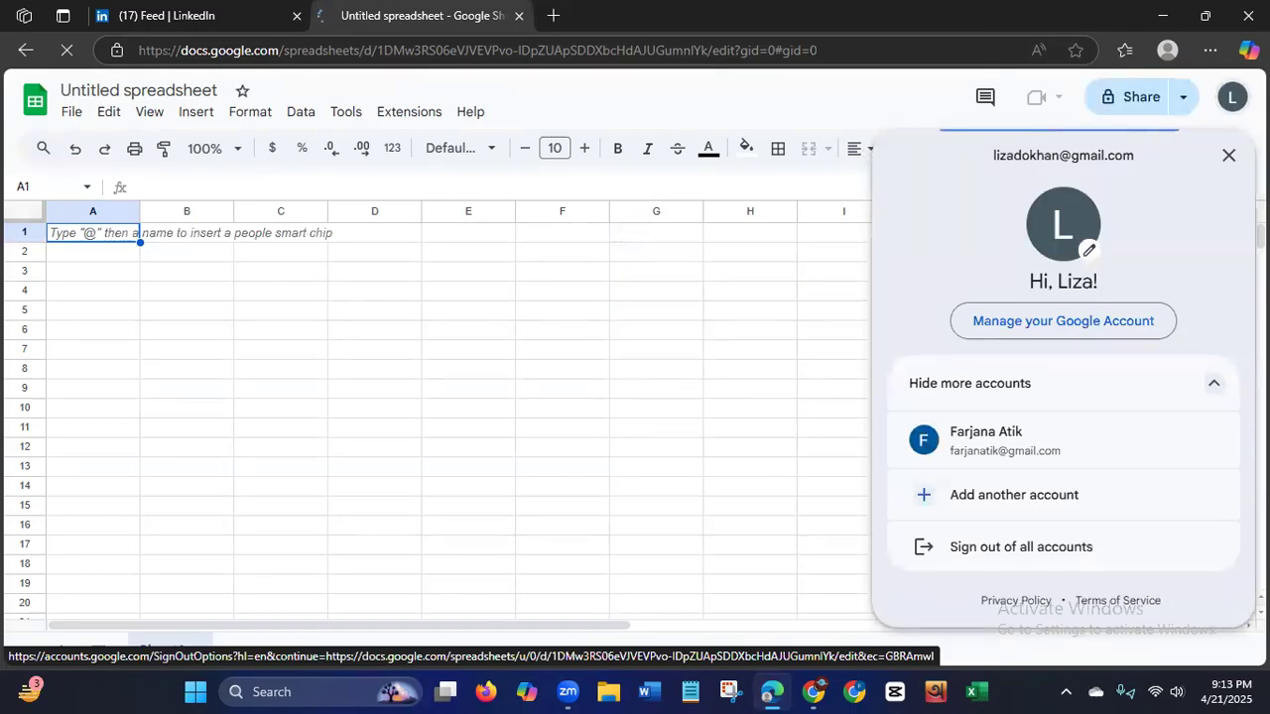
{"action": "left_click", "coordinate": [1223, 111]}
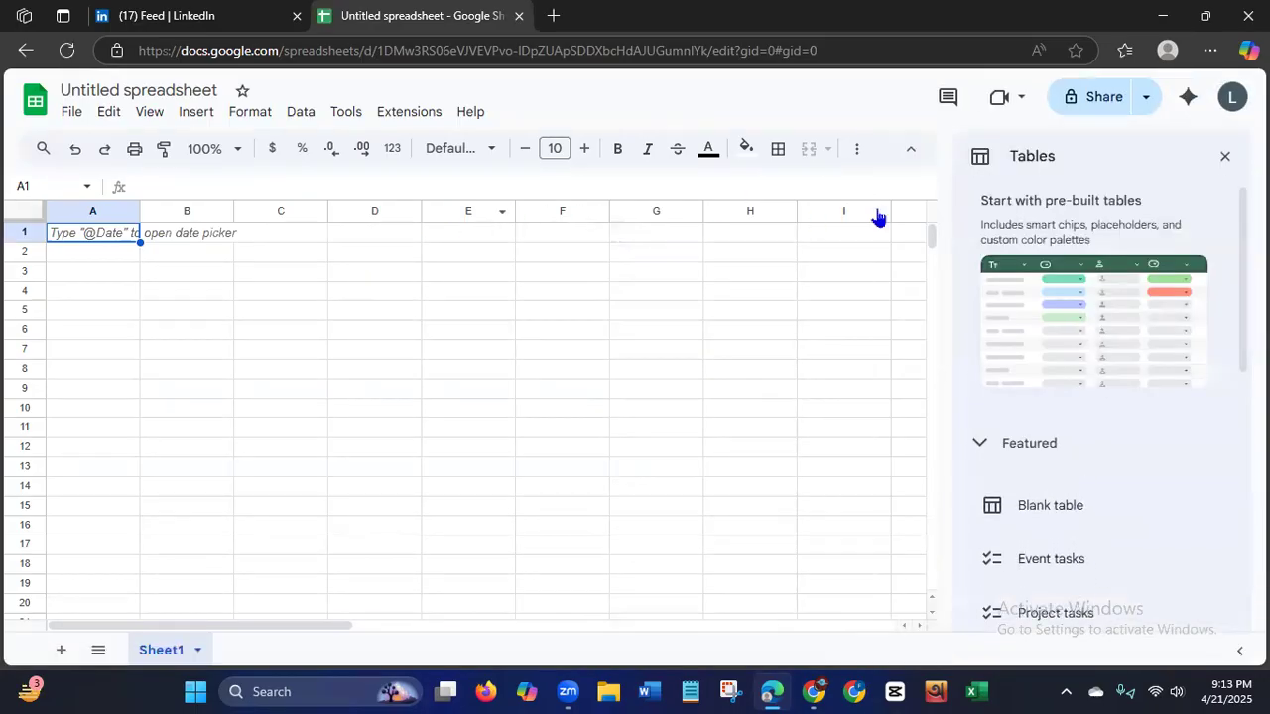
{"action": "left_click", "coordinate": [1226, 158]}
{"action": "left_click", "coordinate": [1232, 99]}
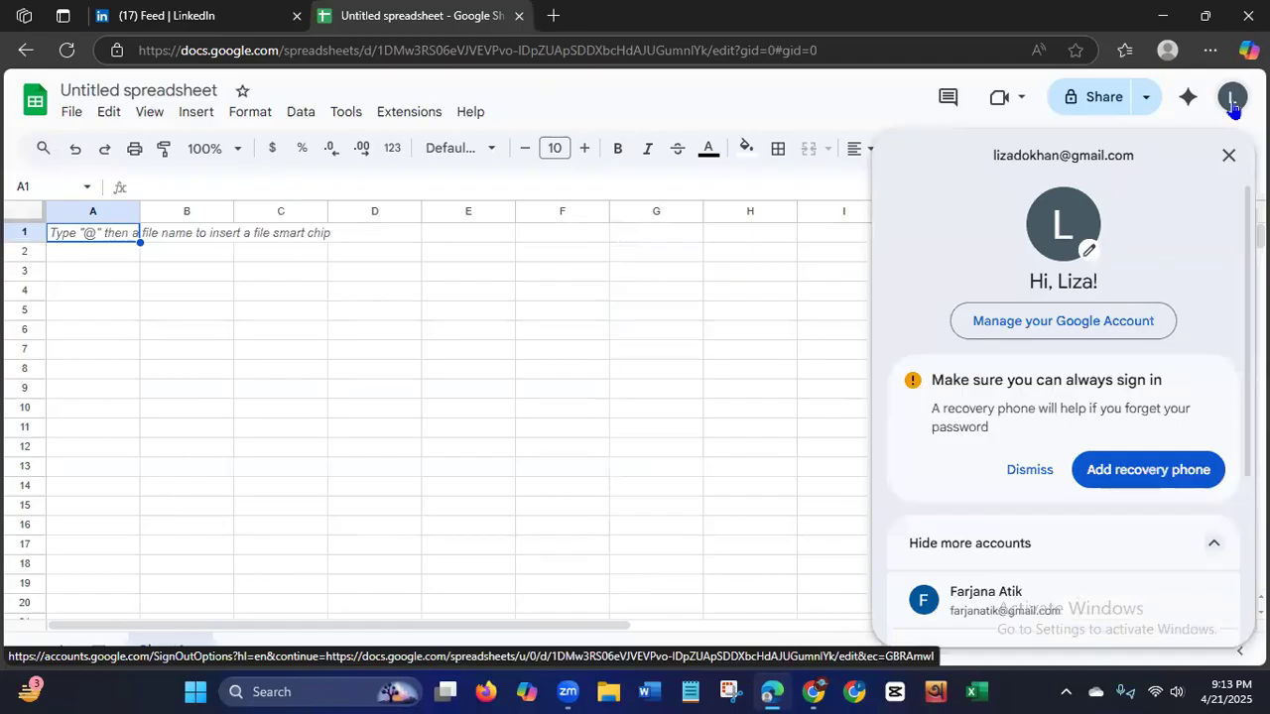
{"action": "left_click", "coordinate": [1228, 156]}
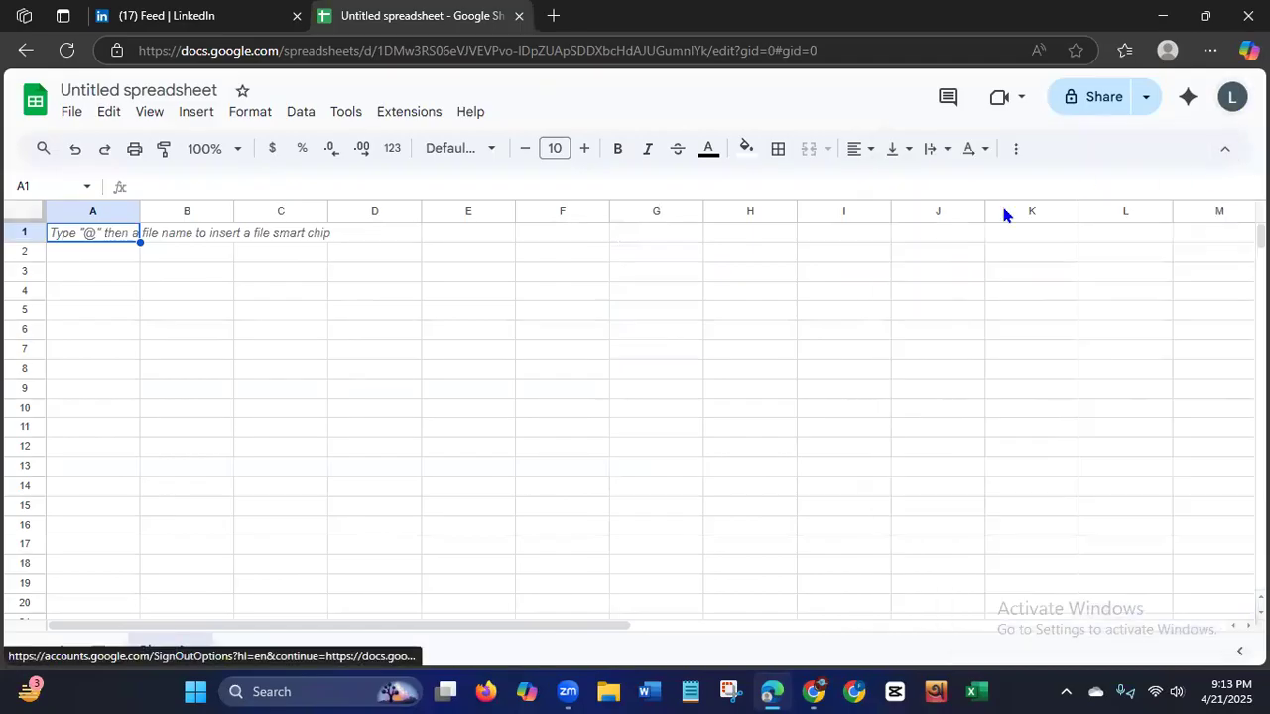
Replace the untitled spreadsheet's name with "Restuarant".
{"action": "left_click", "coordinate": [157, 87]}
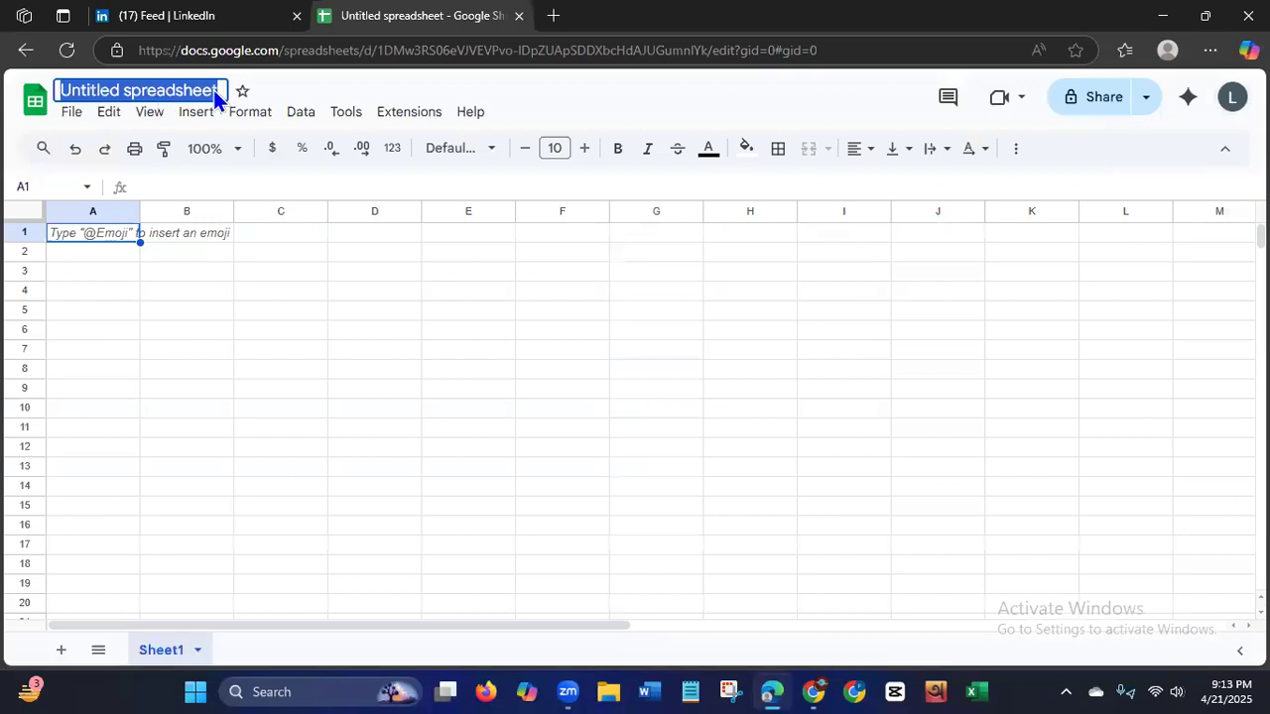
{"action": "key", "text": "BackSpace"}
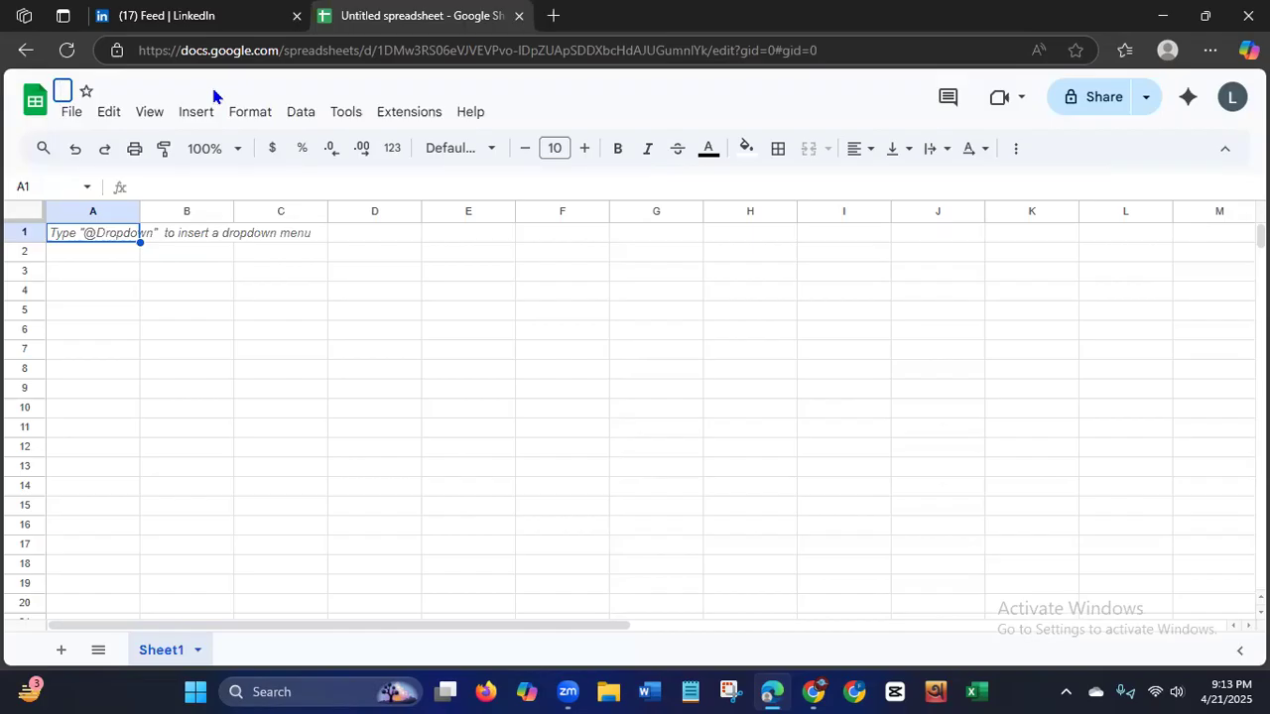
{"action": "type", "text": "Res"}
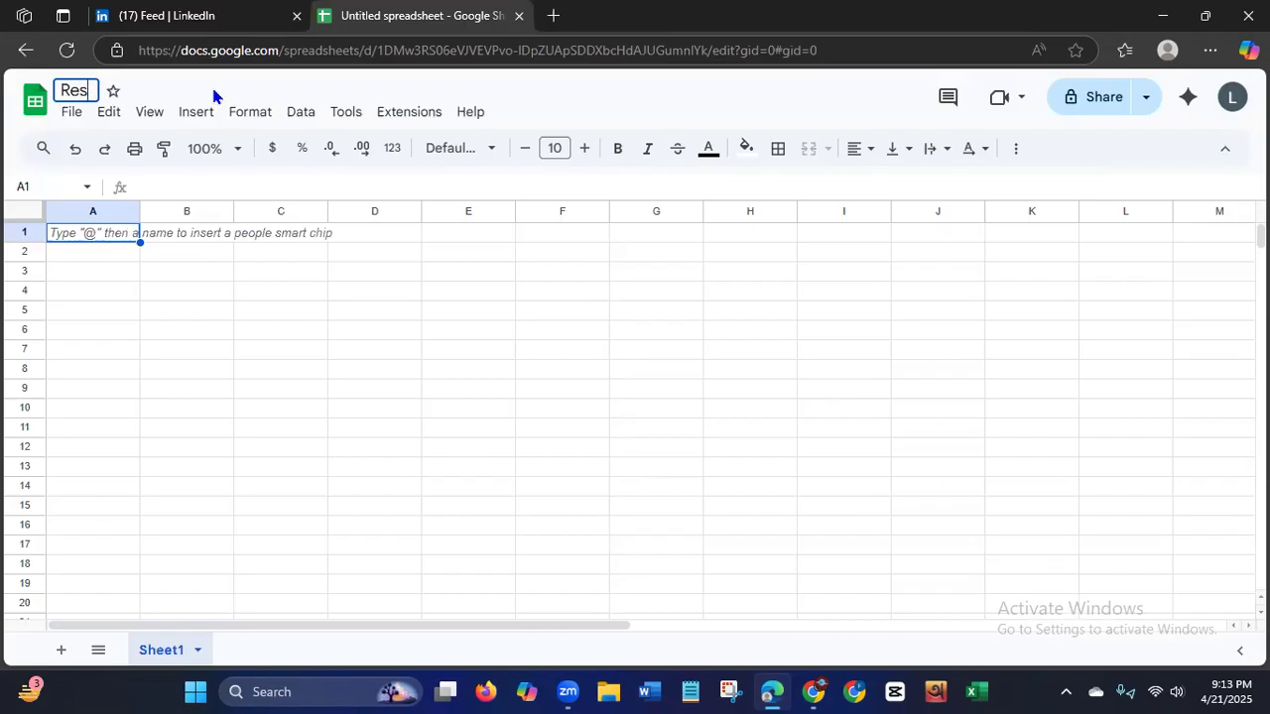
{"action": "type", "text": "tuarant"}
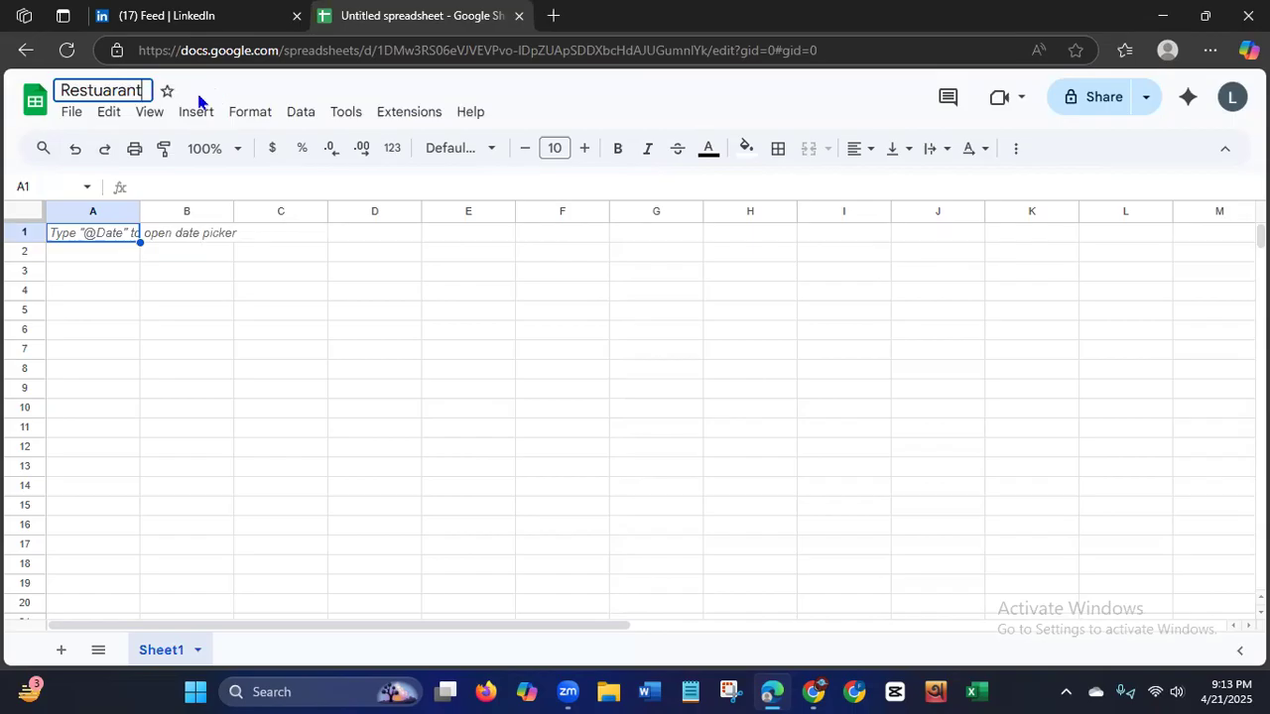
On LinkedIn, enter "resturant" as the search term to view its suggestions.
{"action": "left_click", "coordinate": [183, 22]}
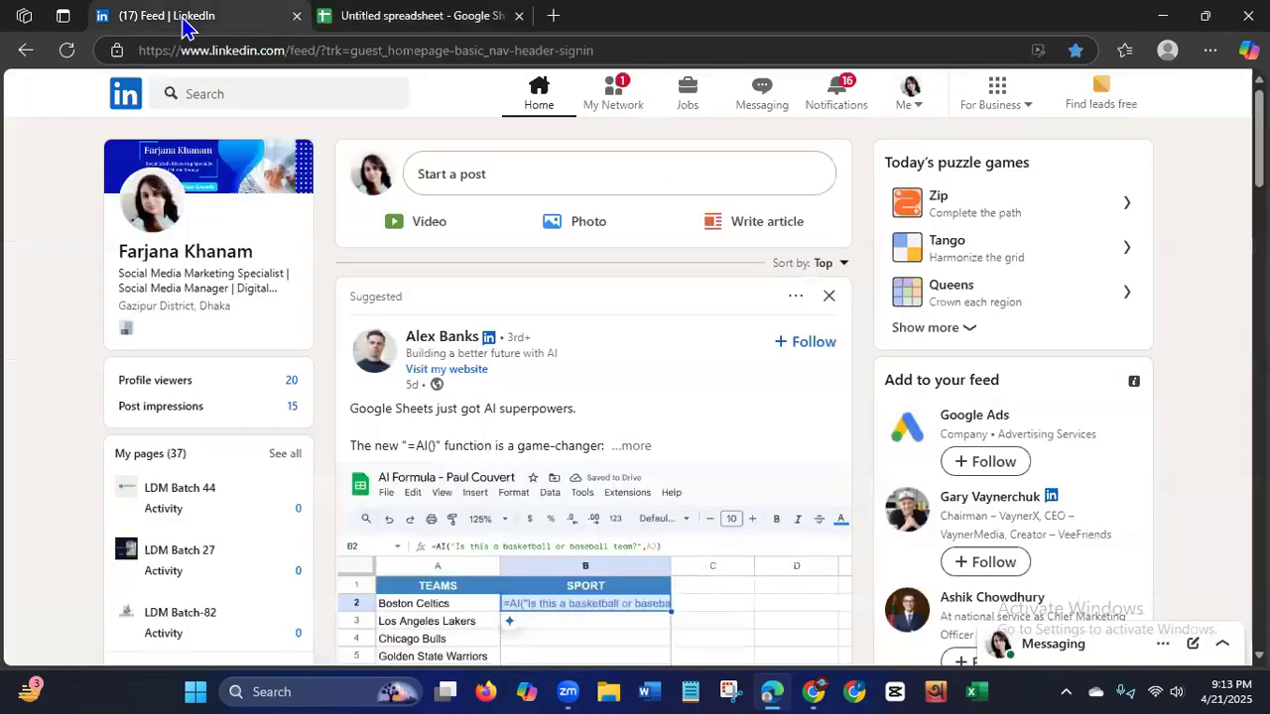
{"action": "left_click", "coordinate": [231, 95]}
{"action": "type", "text": "r"}
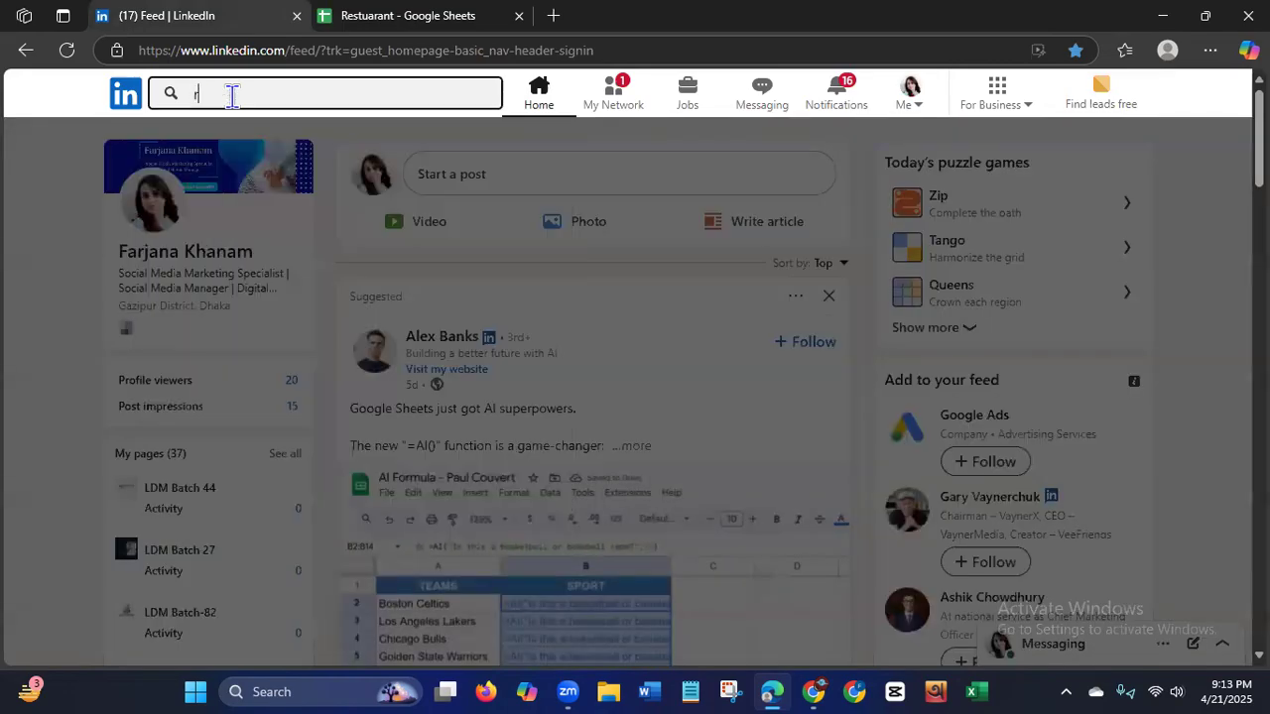
{"action": "type", "text": "esturant"}
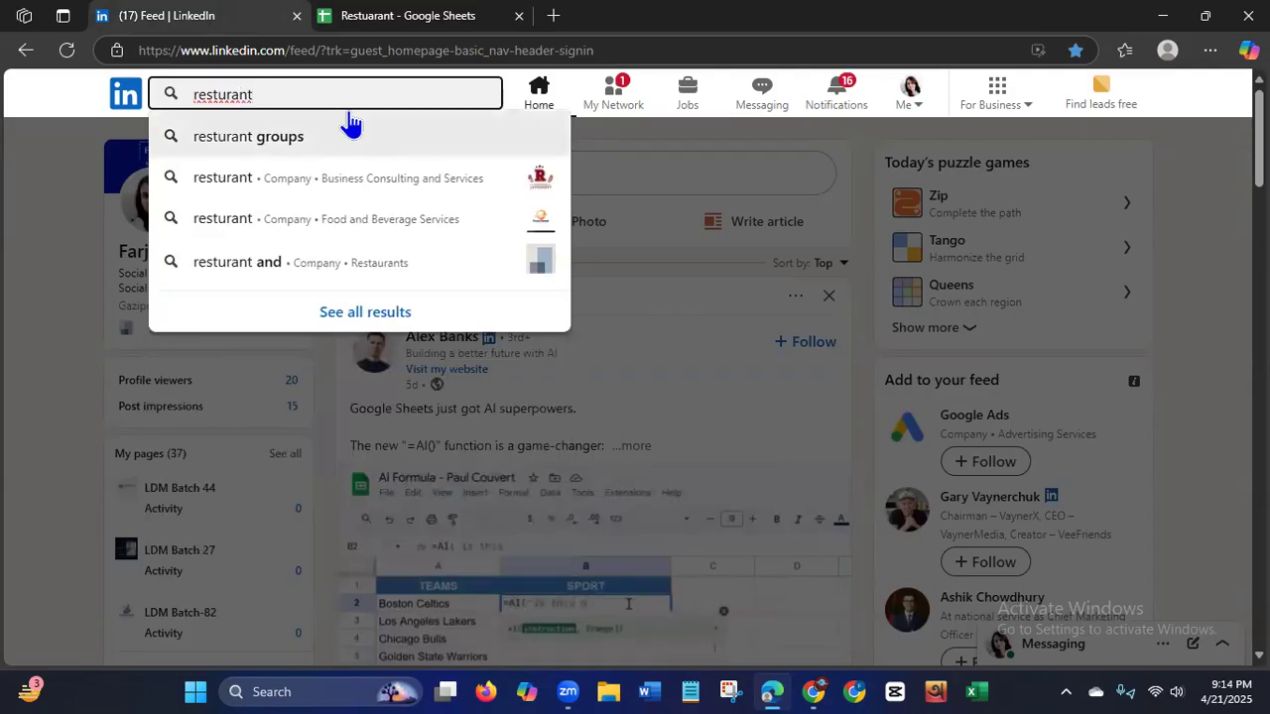
Back in the spreadsheet, change the file name to "Resturant Owner Leads USA".
{"action": "left_click", "coordinate": [414, 27]}
{"action": "left_click", "coordinate": [104, 90]}
{"action": "key", "text": "BackSpace"}
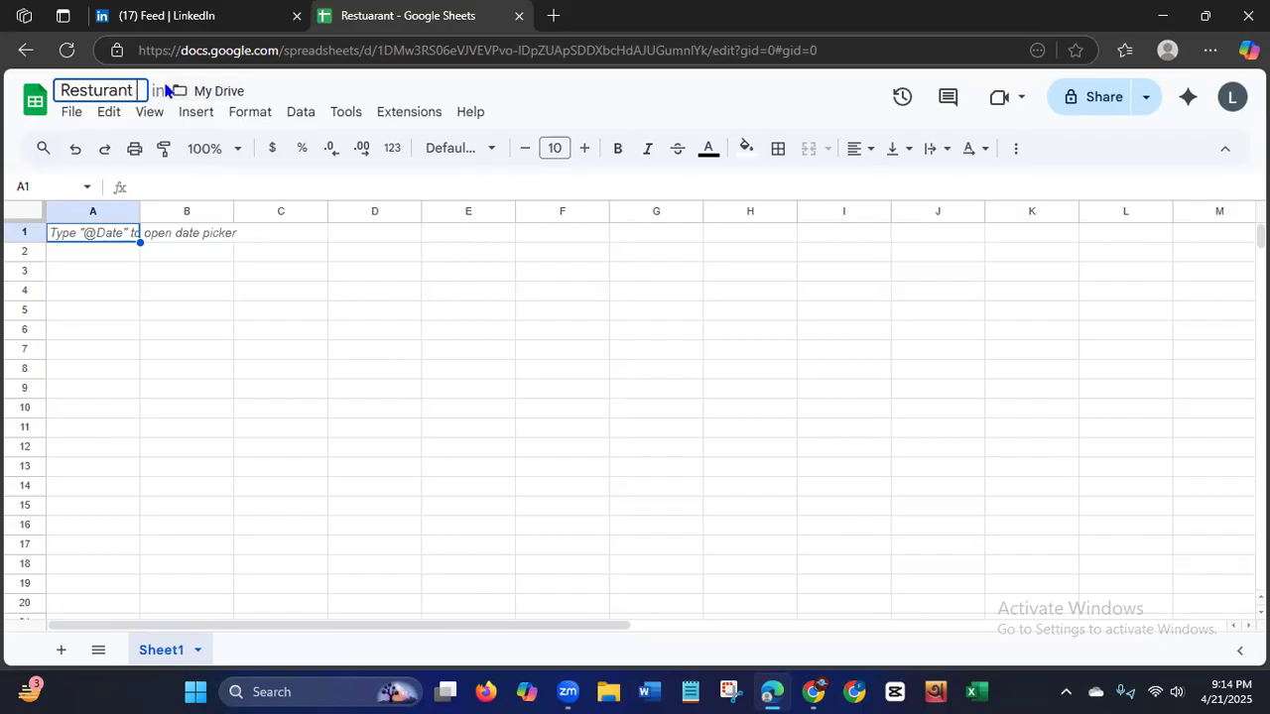
{"action": "type", "text": "Owner"}
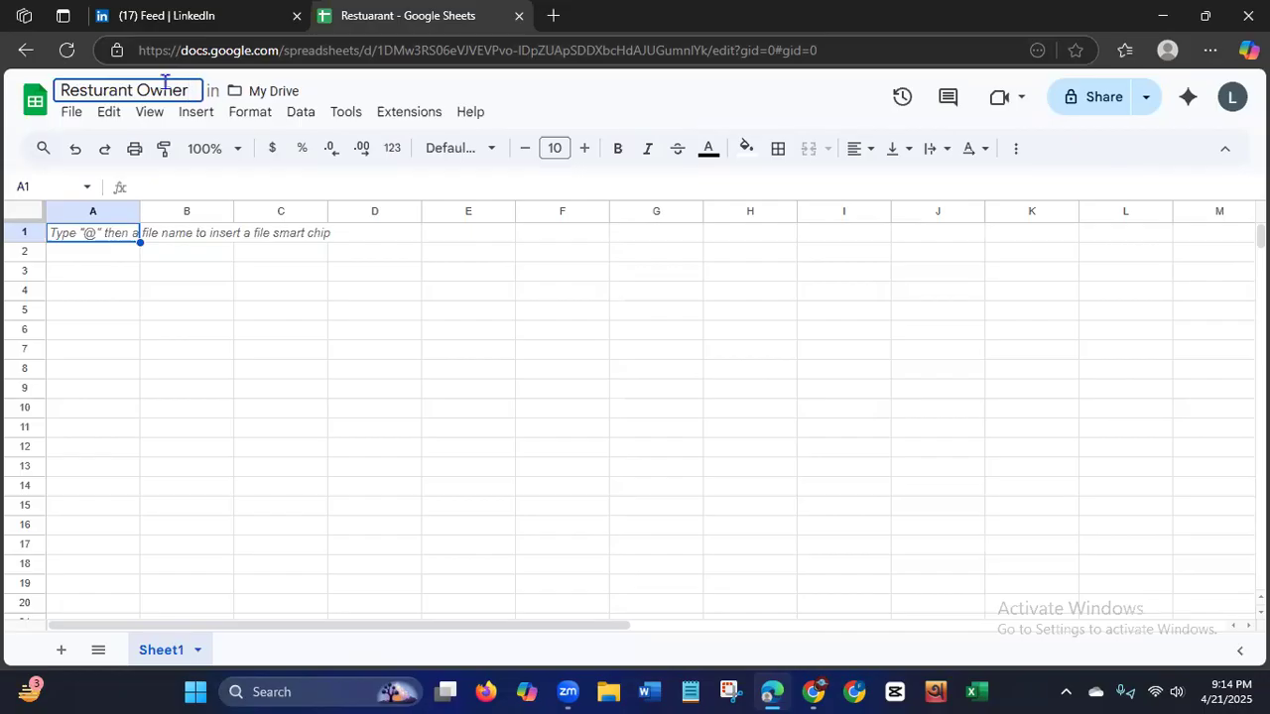
{"action": "type", "text": " Leads "}
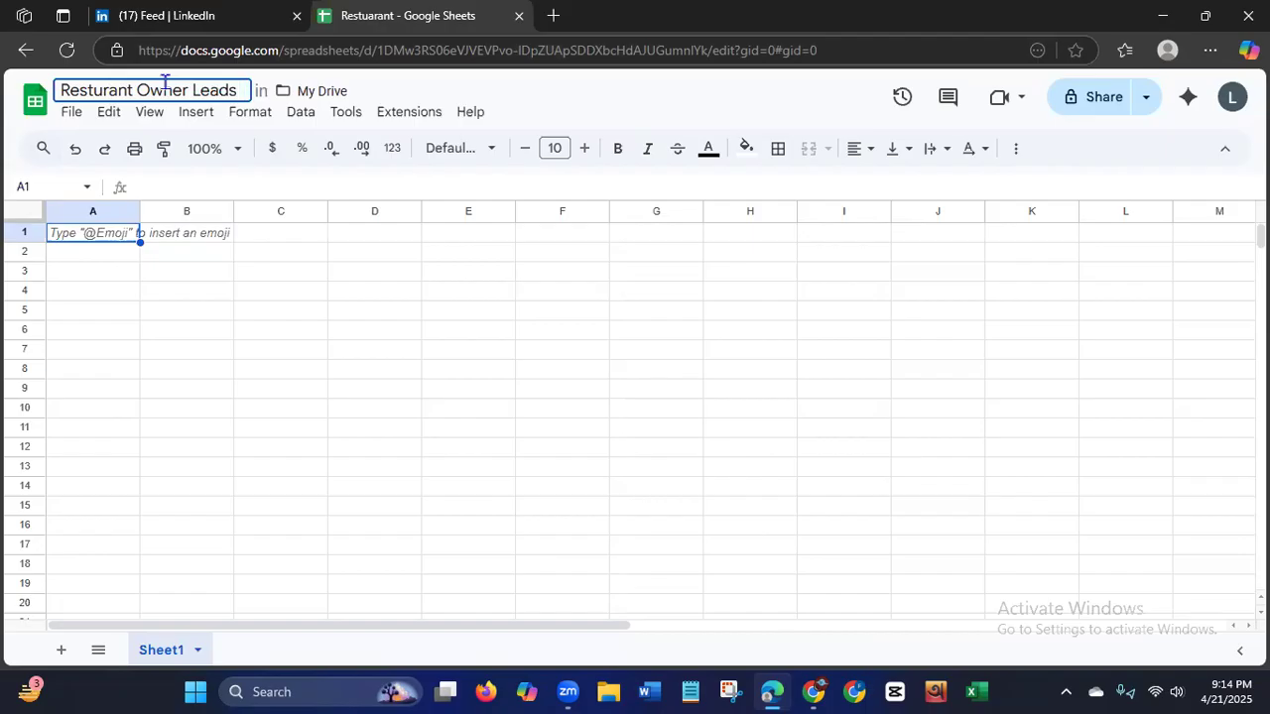
{"action": "type", "text": "USA"}
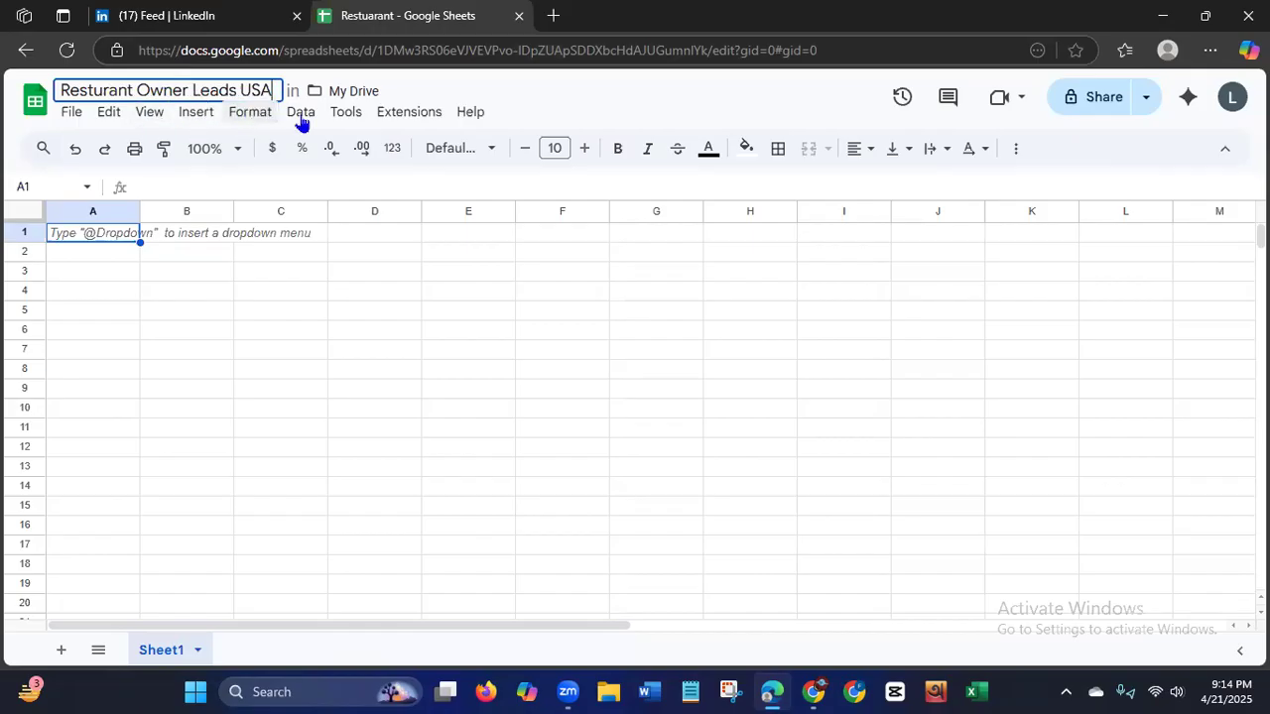
Enter the column headers "First Name" in cell A1 and "Last Name" in cell B1.
{"action": "left_click", "coordinate": [325, 146]}
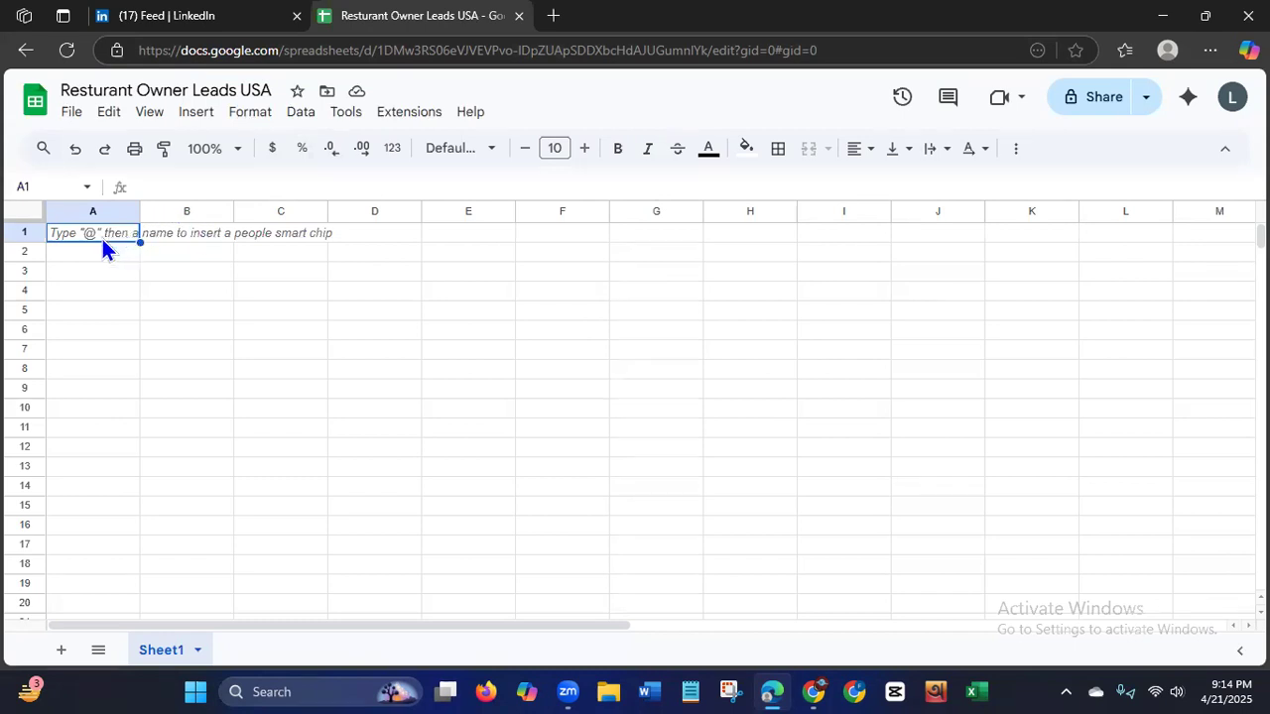
{"action": "key", "text": "ctrl+v"}
{"action": "type", "text": "Fiest"}
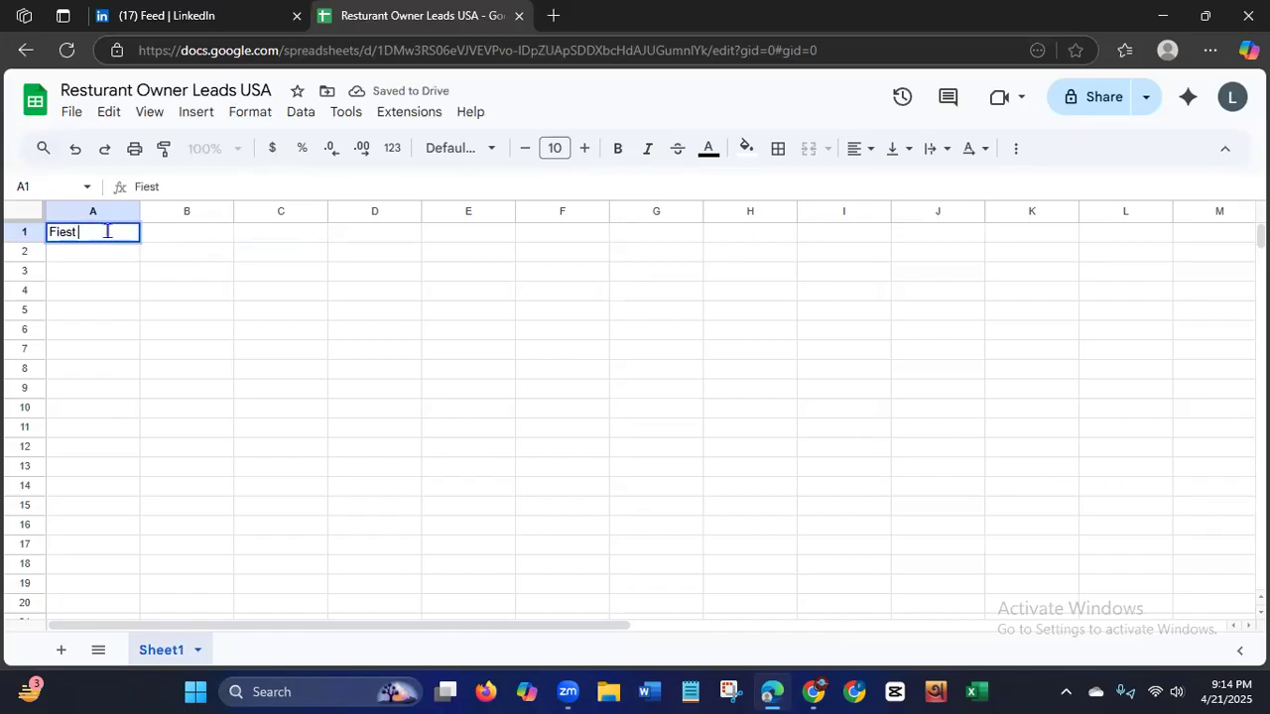
{"action": "key", "text": "BackSpace"}
{"action": "key", "text": "BackSpace"}
{"action": "key", "text": "BackSpace"}
{"action": "type", "text": "rst Name"}
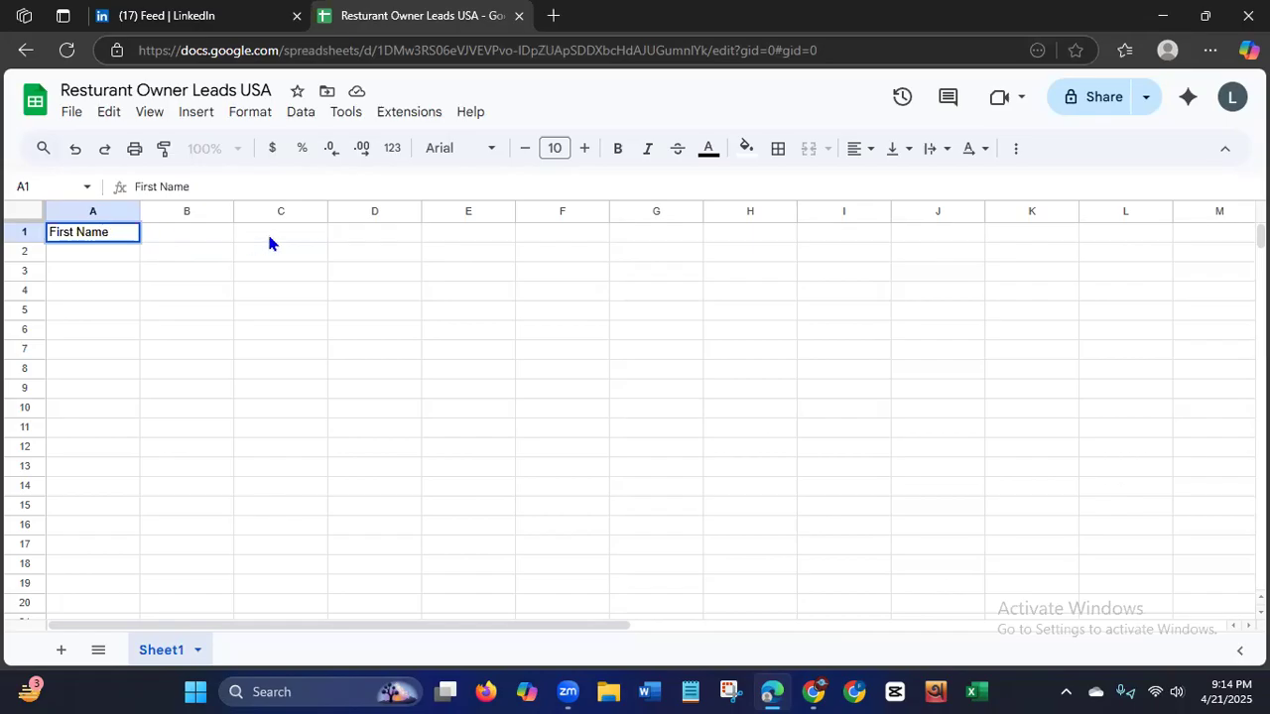
{"action": "left_click", "coordinate": [214, 235]}
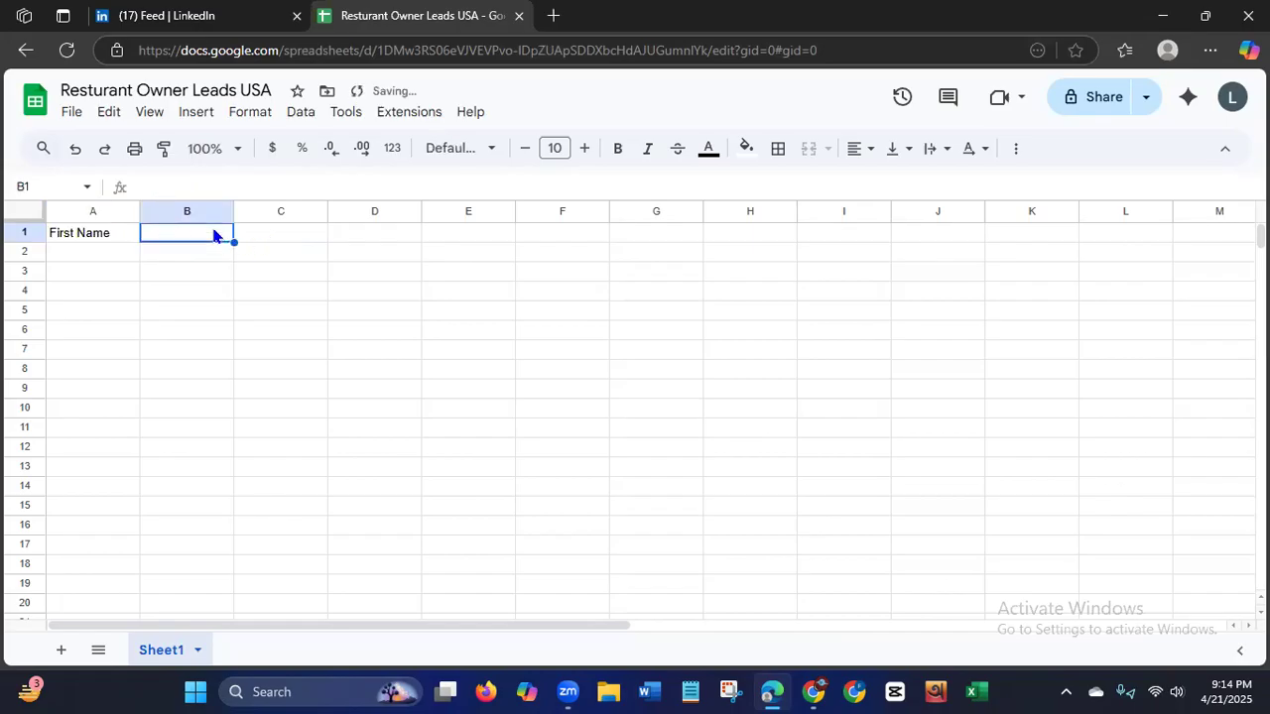
{"action": "type", "text": "Last Name"}
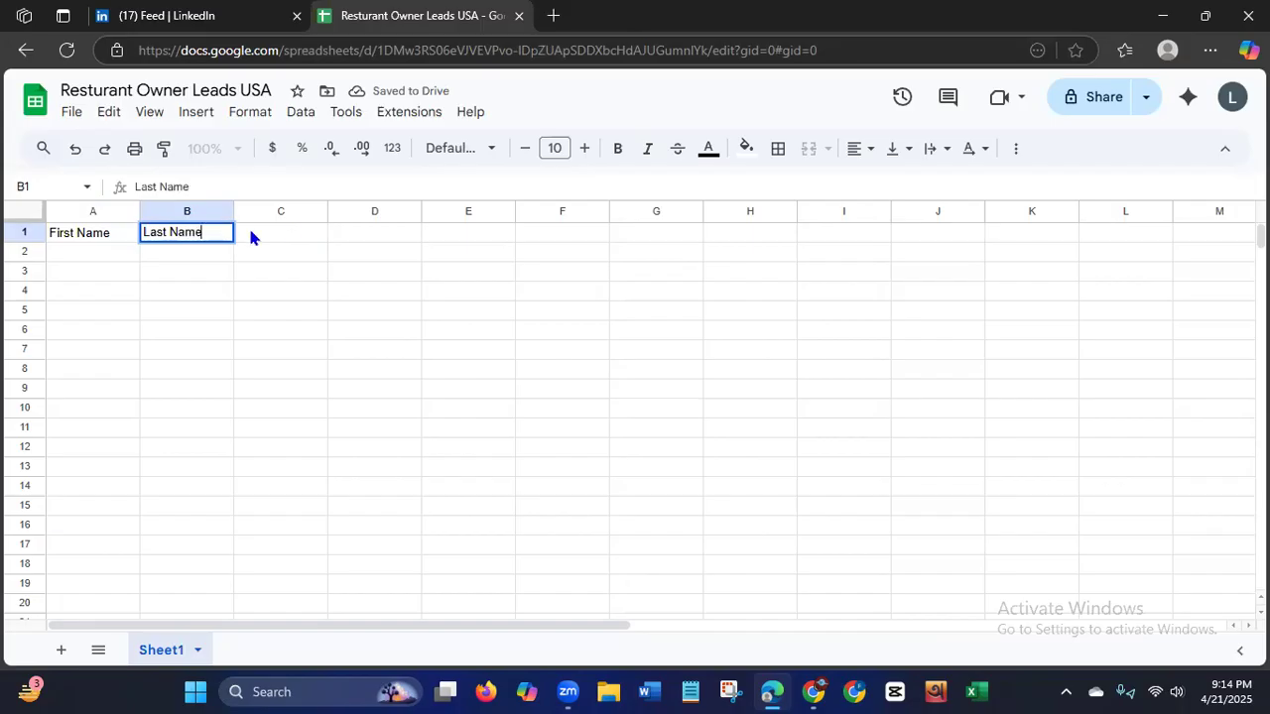
Enter "Company Name" as the column header in cell C1.
{"action": "left_click", "coordinate": [294, 238]}
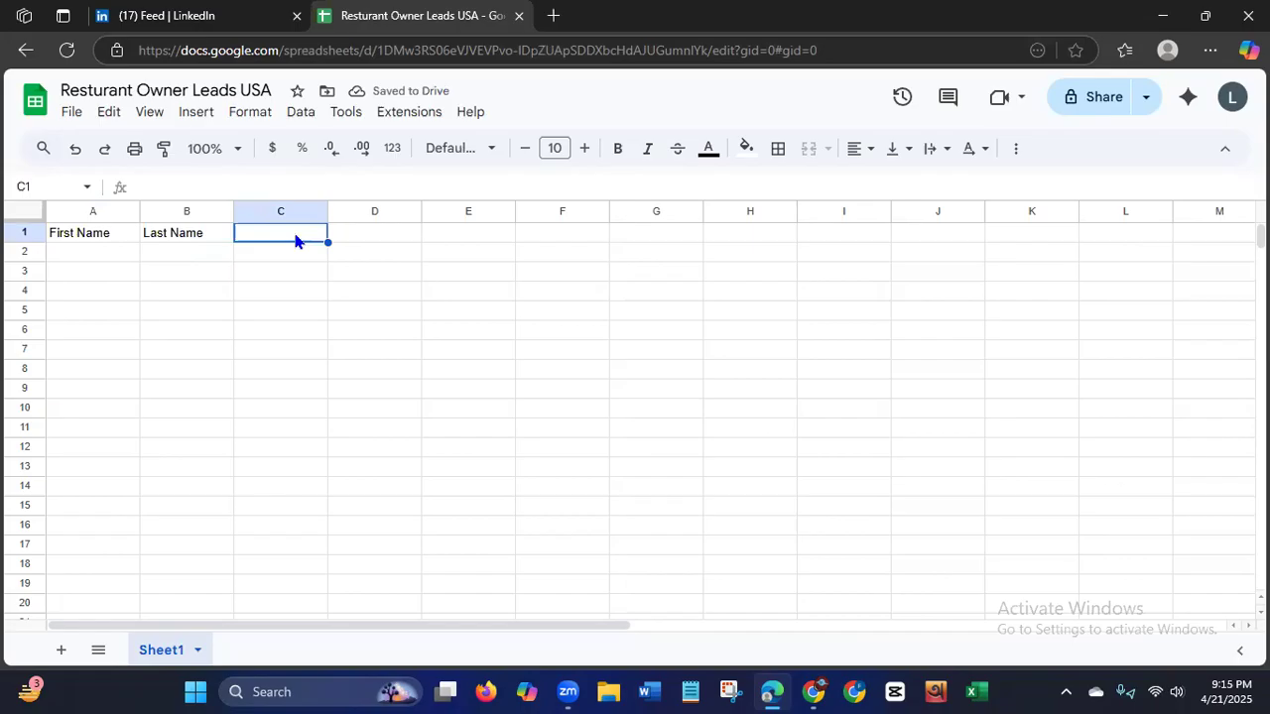
{"action": "type", "text": "Re"}
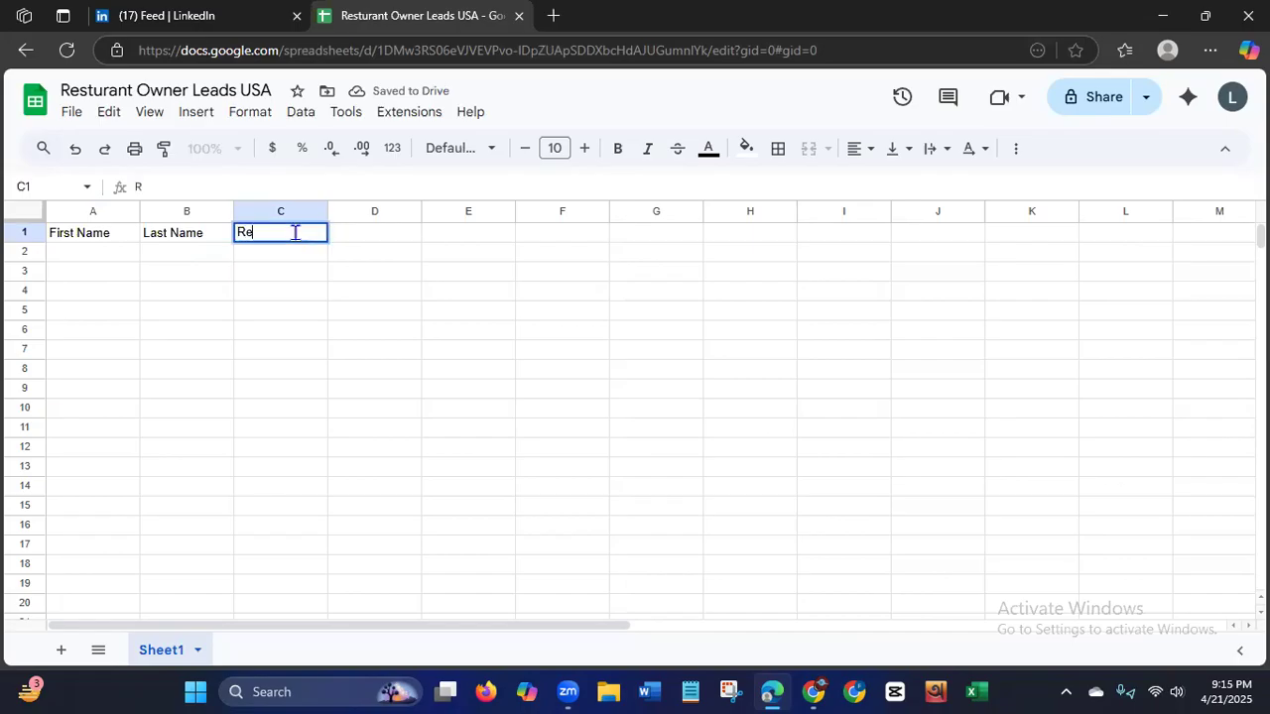
{"action": "key", "text": "BackSpace"}
{"action": "key", "text": "BackSpace"}
{"action": "type", "text": "Co"}
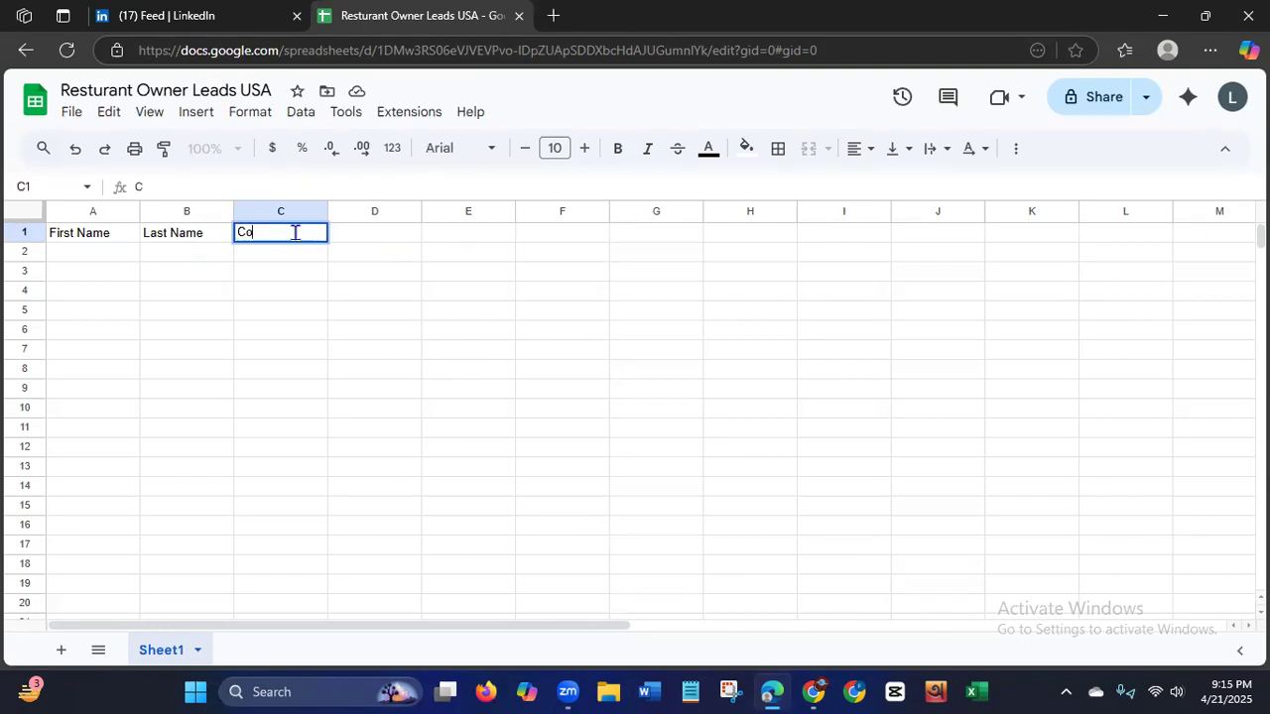
{"action": "type", "text": "mpany Name"}
Enter the column headers "Address" in cell D1 and "Location" in cell E1.
{"action": "left_click", "coordinate": [392, 234]}
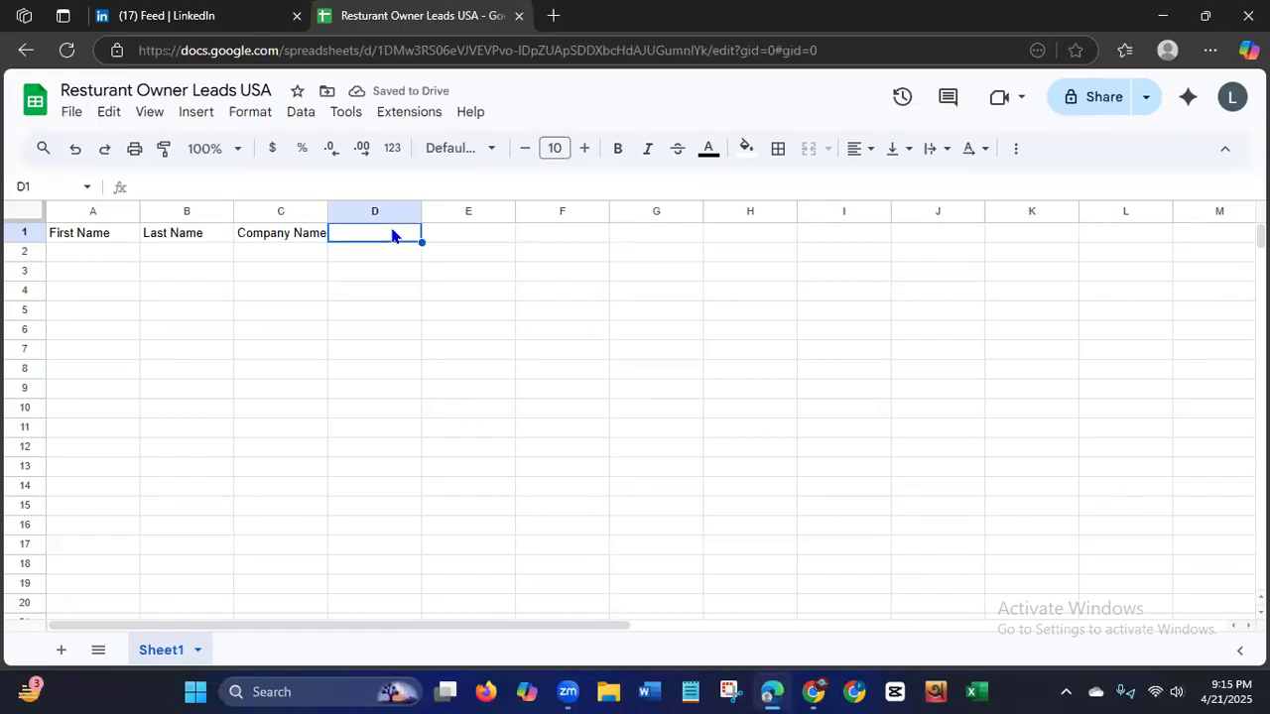
{"action": "type", "text": "Address"}
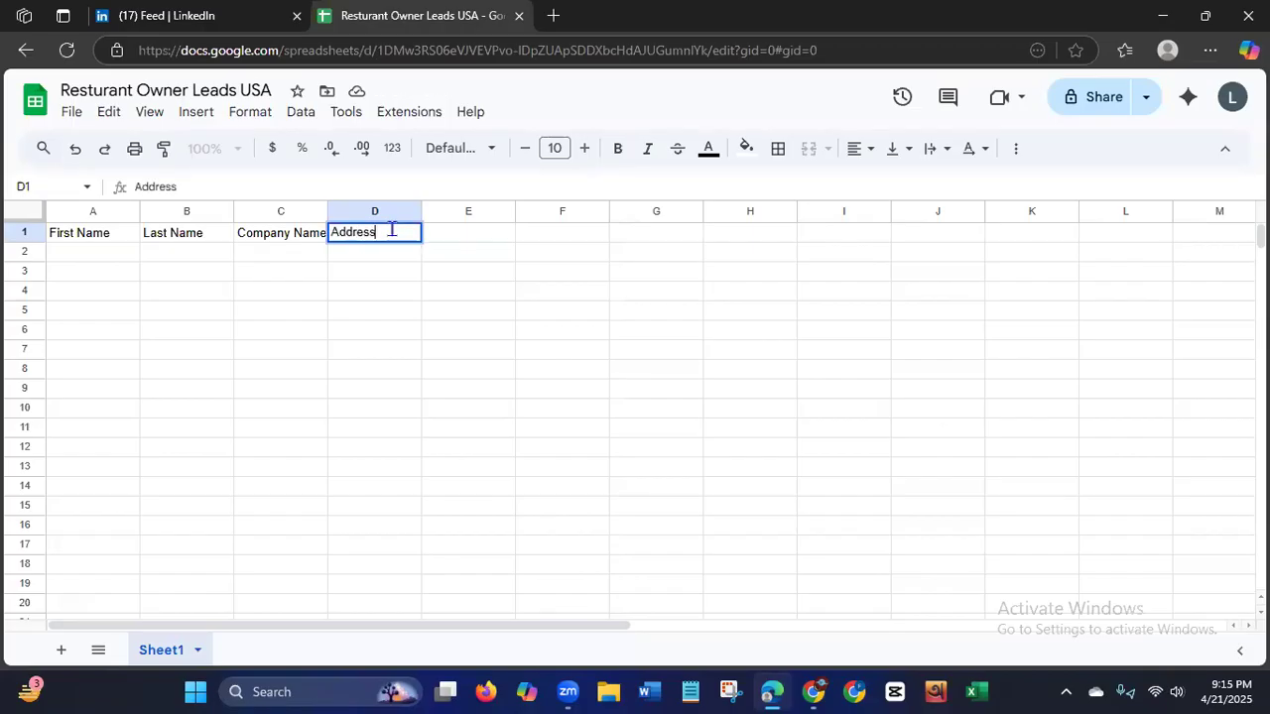
{"action": "left_click", "coordinate": [476, 234]}
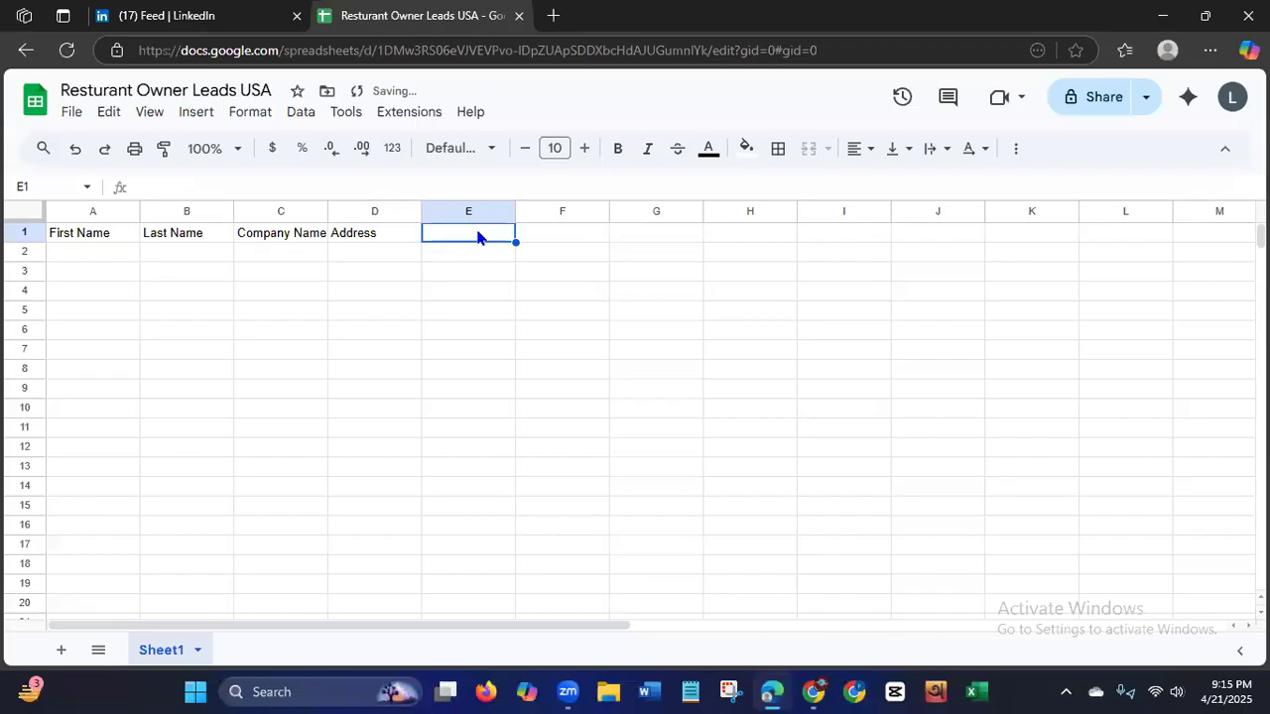
{"action": "type", "text": "Loca"}
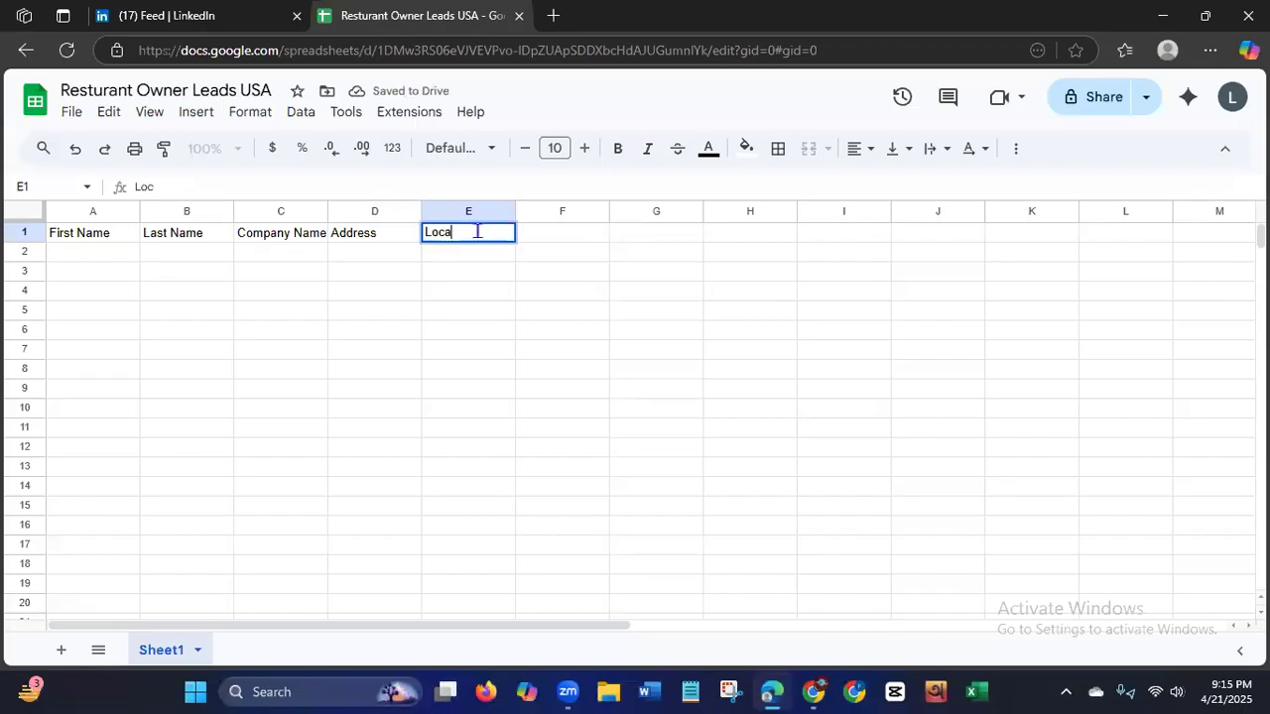
{"action": "type", "text": "tion"}
Enter the column headers "Phone No." in cell F1 and "Email ID" in cell G1.
{"action": "left_click", "coordinate": [573, 235]}
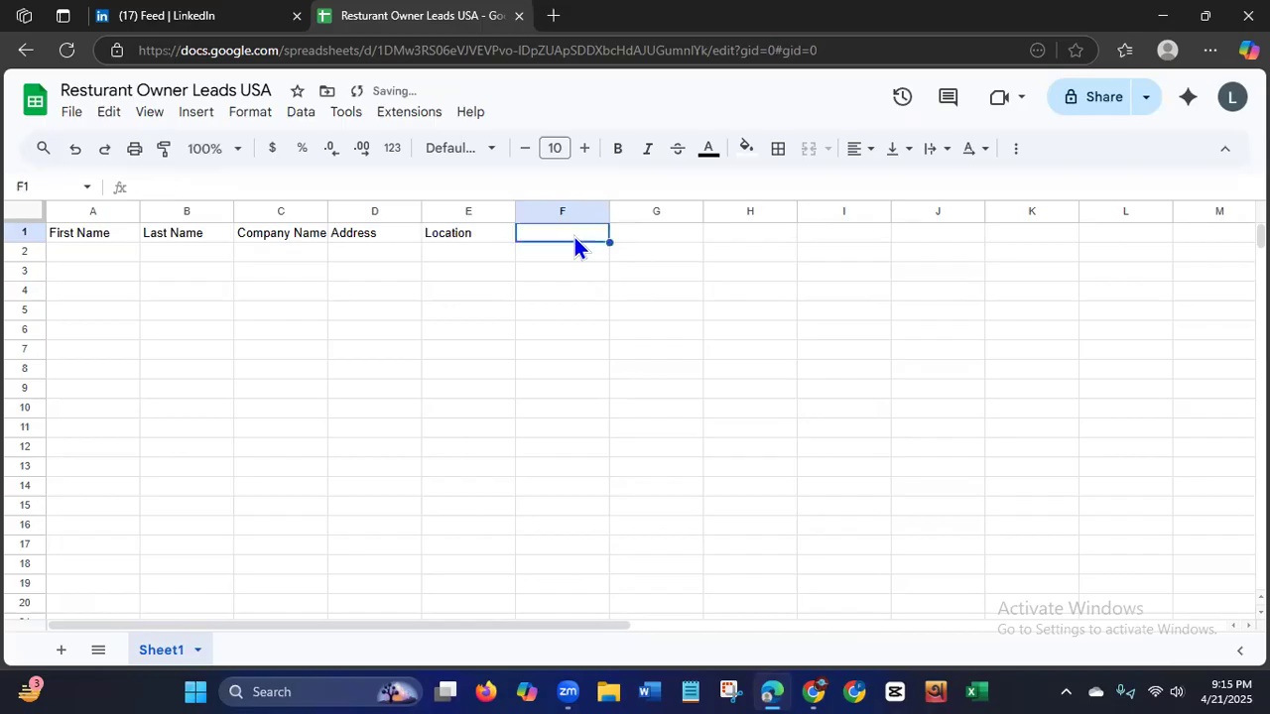
{"action": "type", "text": "Phone No."}
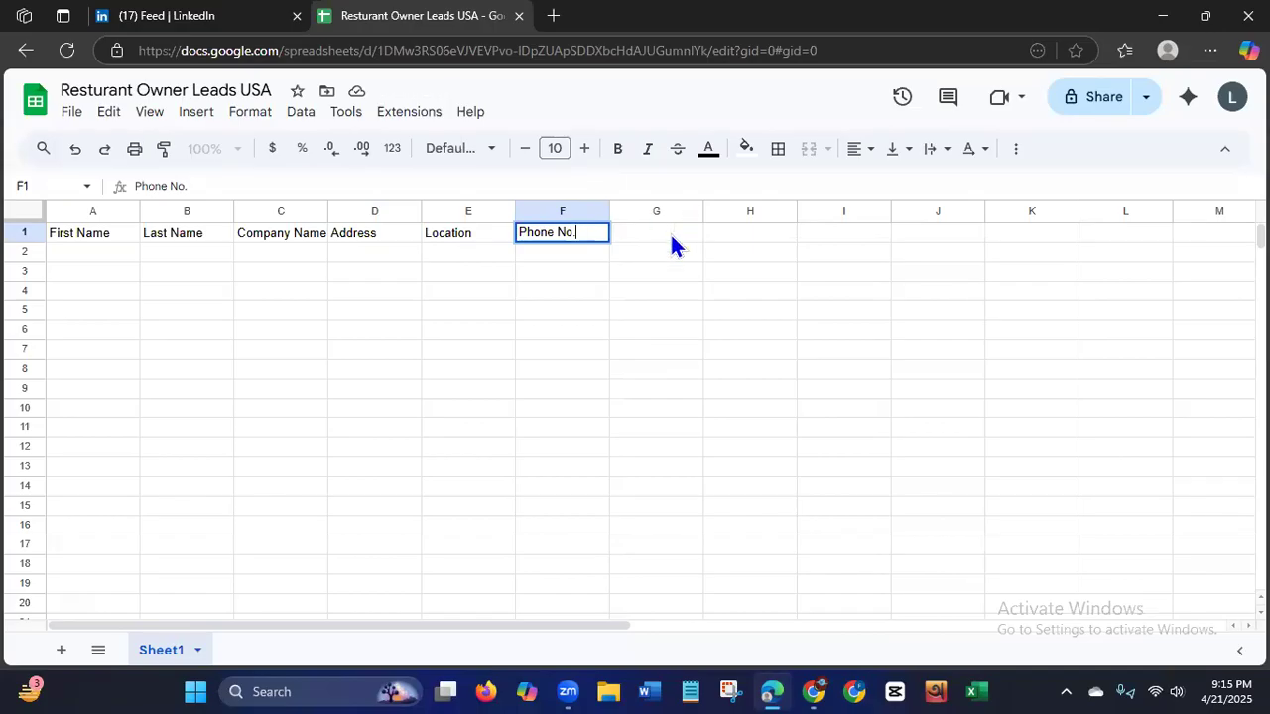
{"action": "left_click", "coordinate": [671, 236]}
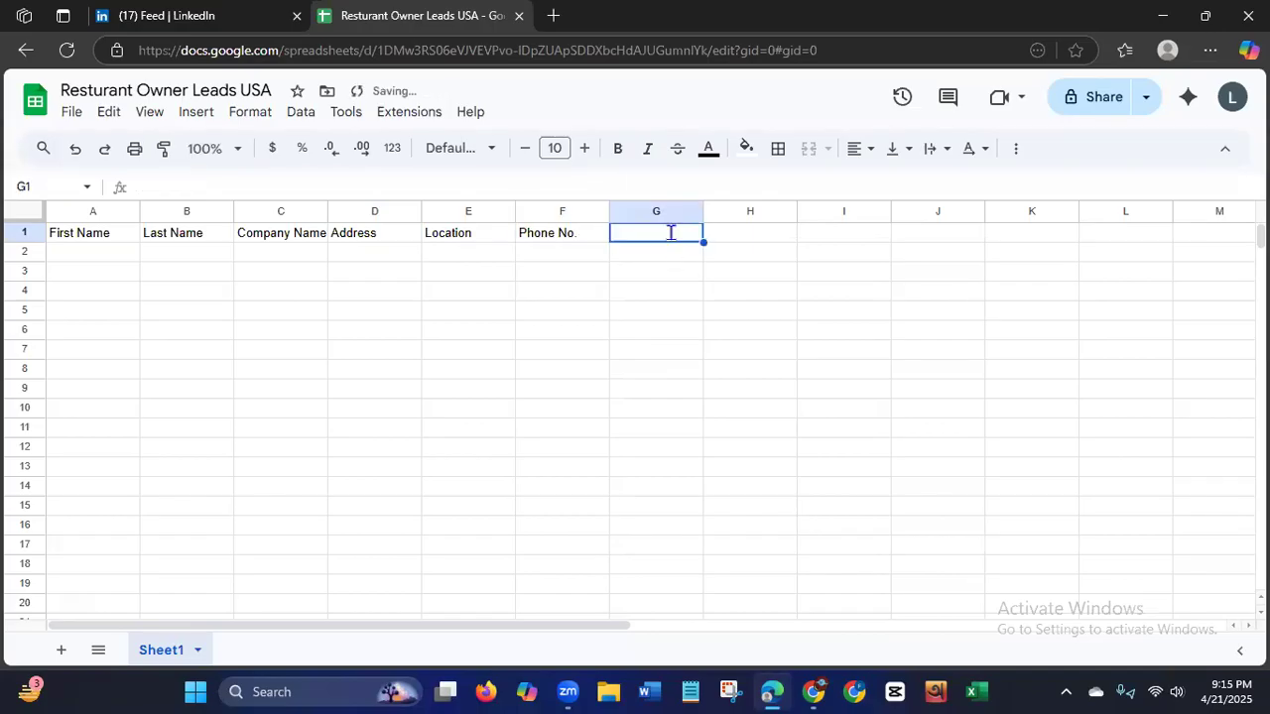
{"action": "type", "text": "Email "}
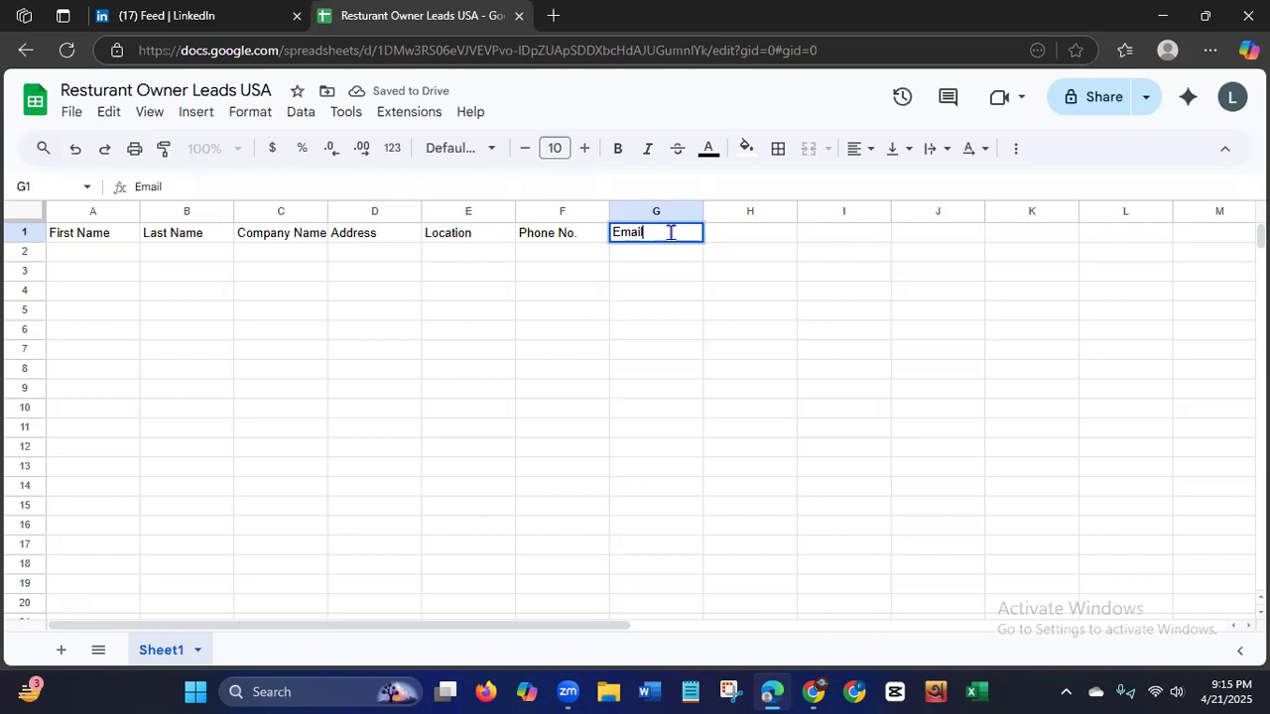
{"action": "type", "text": "ID"}
Enter "Source URL" as the last column header in cell H1.
{"action": "left_click", "coordinate": [786, 238]}
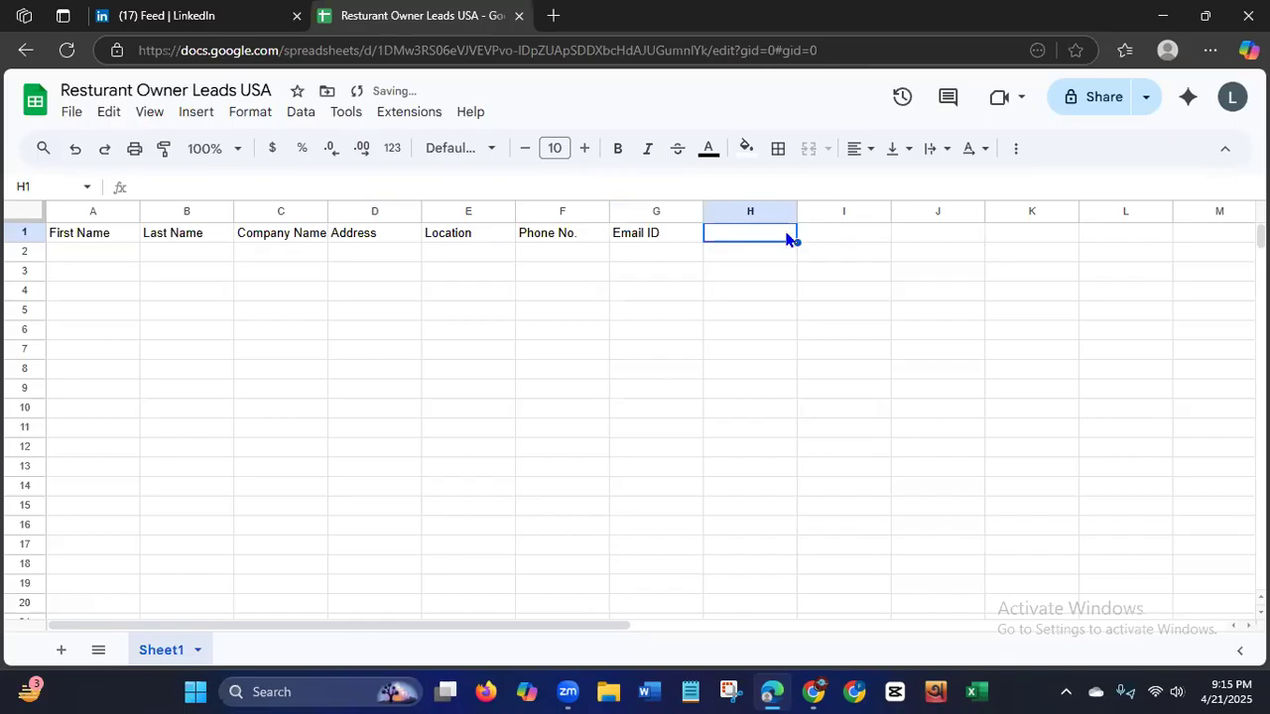
{"action": "type", "text": "Source URl"}
{"action": "key", "text": "BackSpace"}
{"action": "type", "text": "L"}
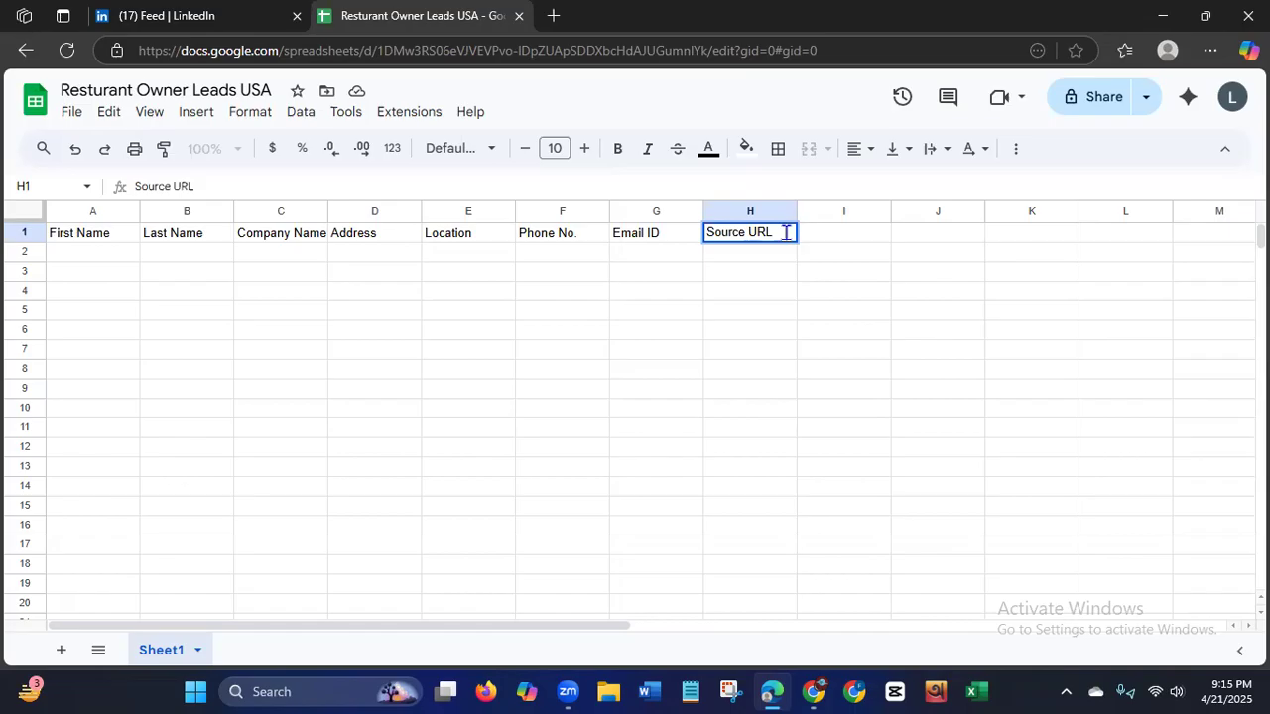
Format the whole header row 1 with font size 18 and bold text.
{"action": "left_click", "coordinate": [12, 231]}
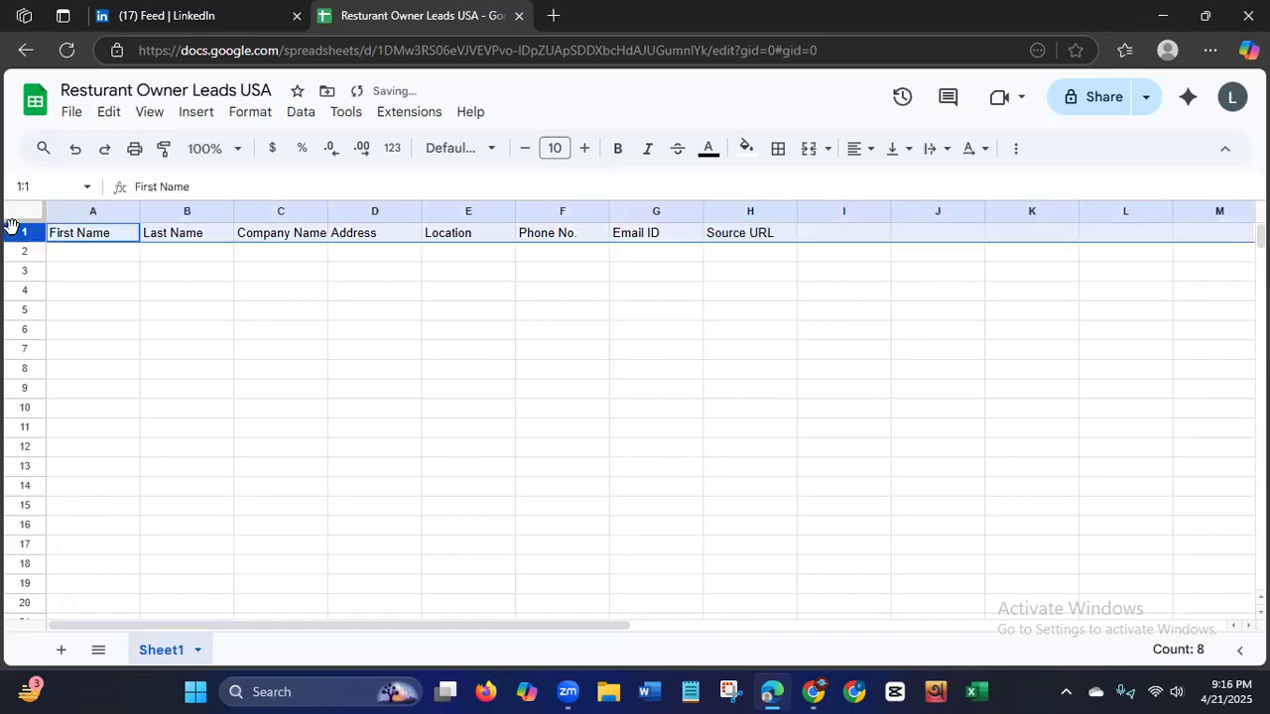
{"action": "left_click", "coordinate": [555, 147]}
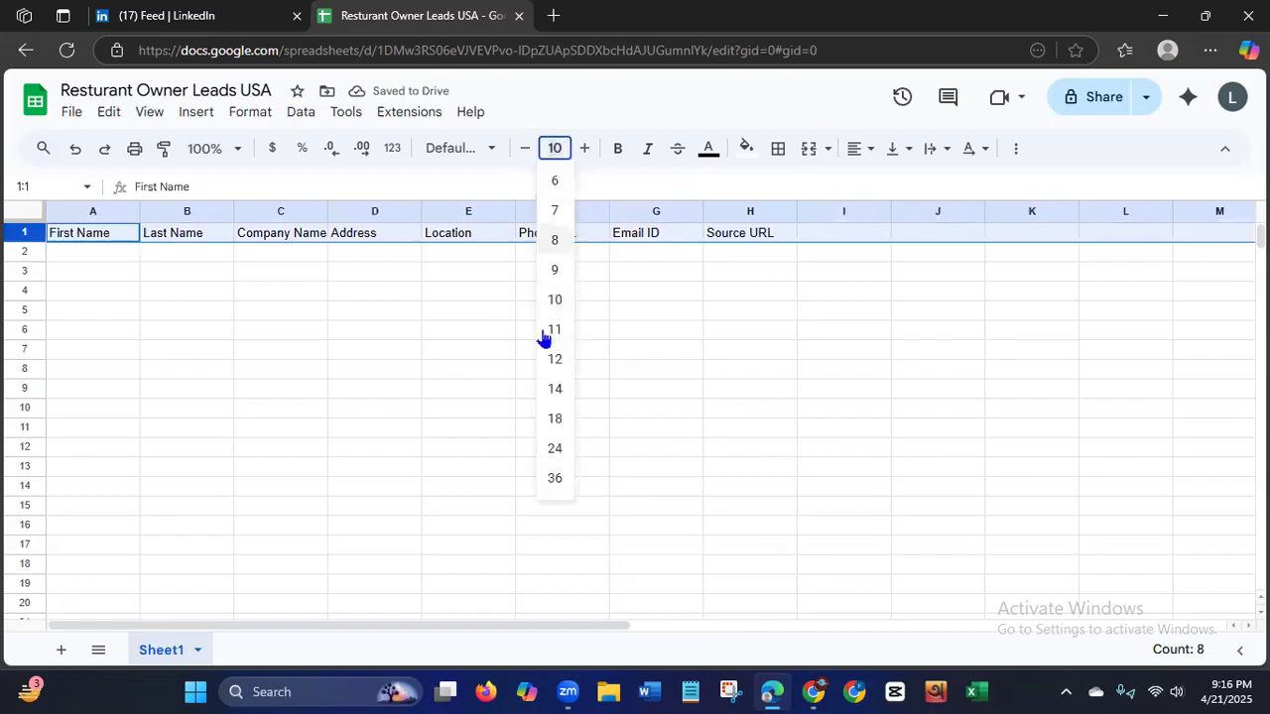
{"action": "left_click", "coordinate": [555, 418]}
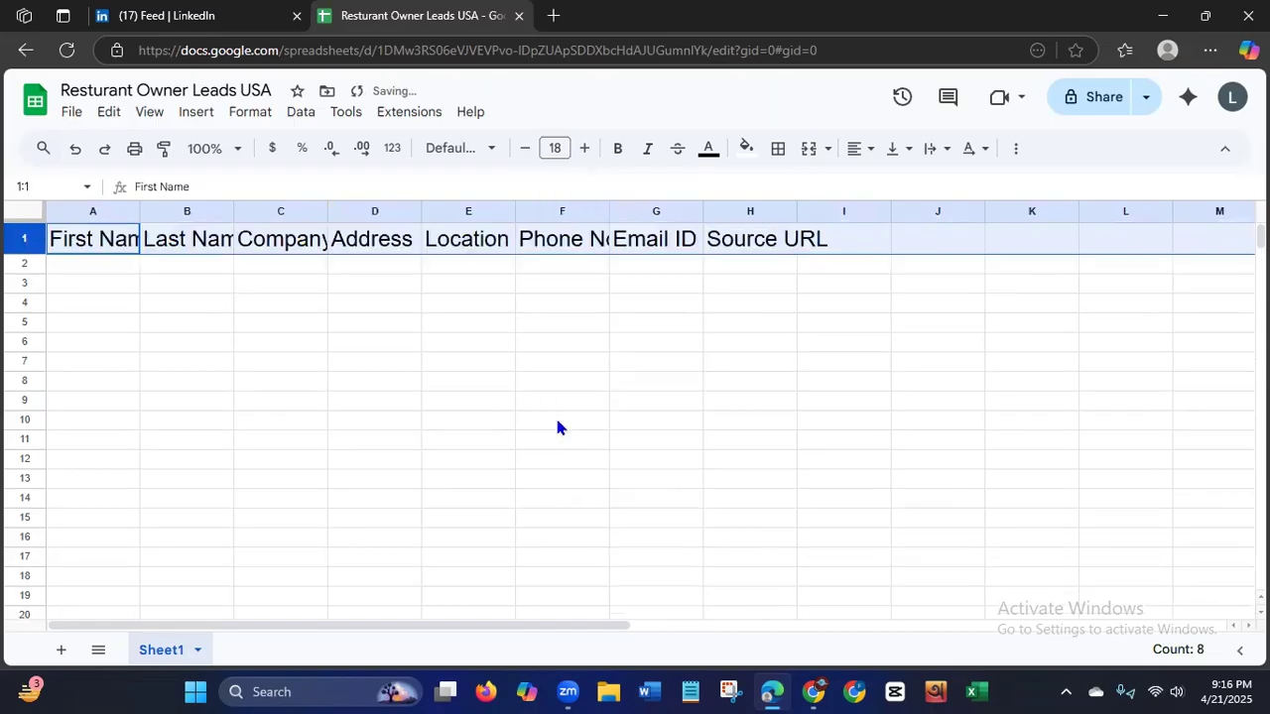
{"action": "left_click", "coordinate": [618, 153]}
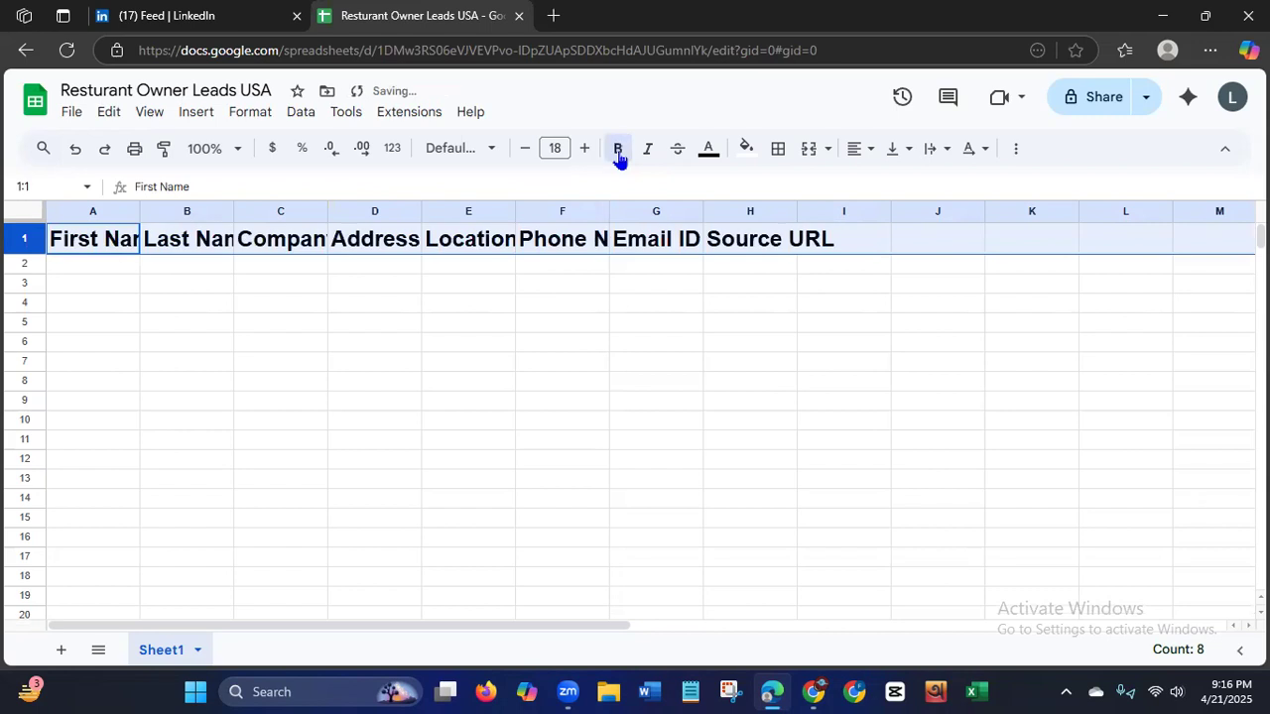
Fill header row 1 with dark green and set its text colour to white.
{"action": "left_click", "coordinate": [746, 149]}
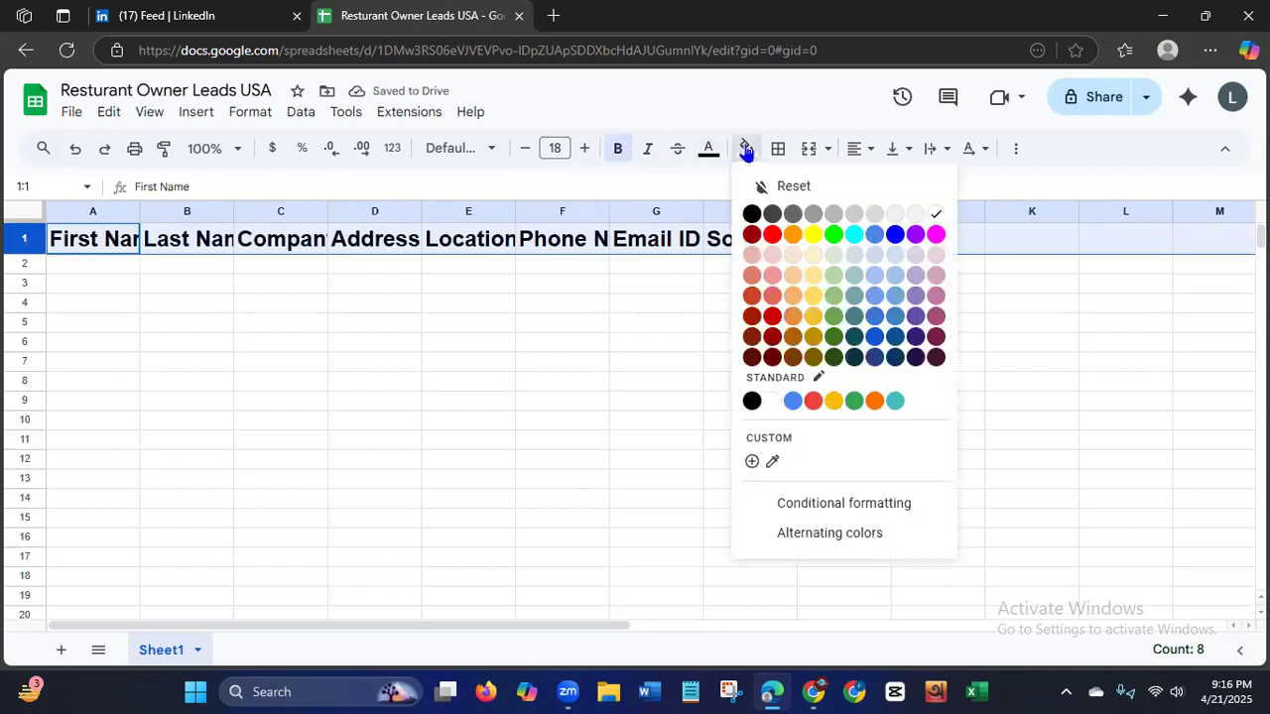
{"action": "left_click", "coordinate": [833, 336]}
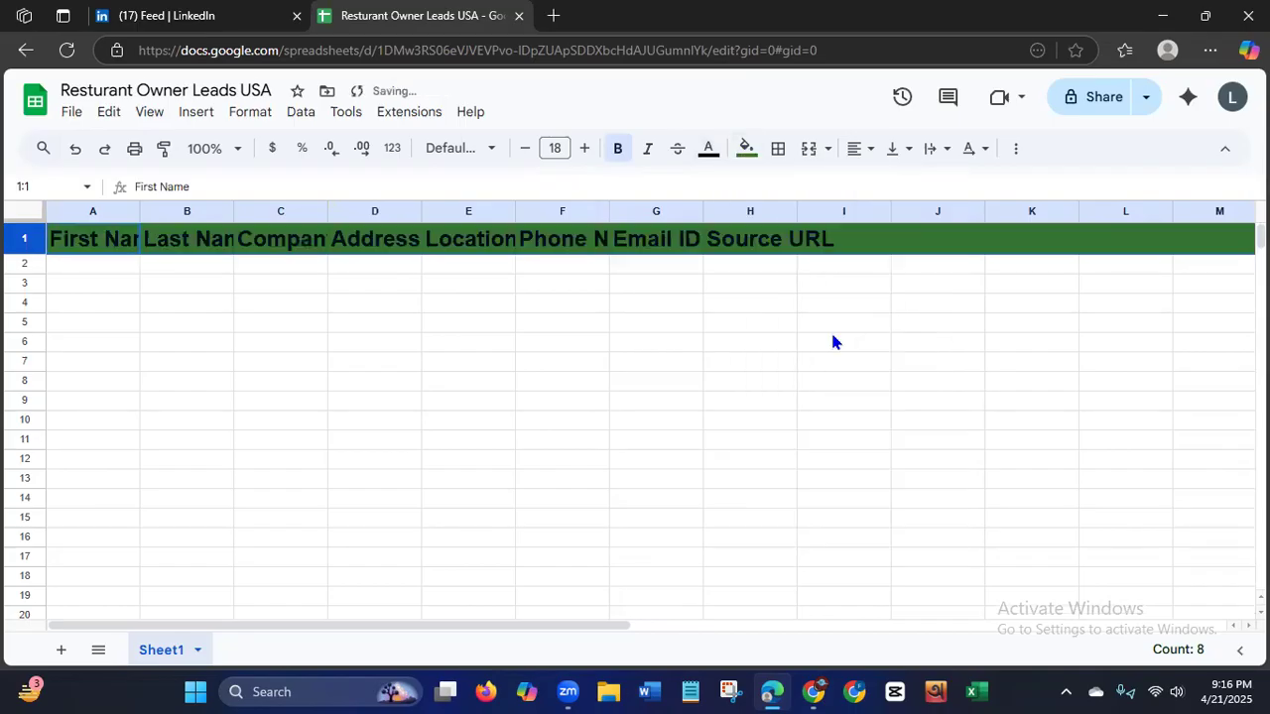
{"action": "left_click", "coordinate": [708, 151]}
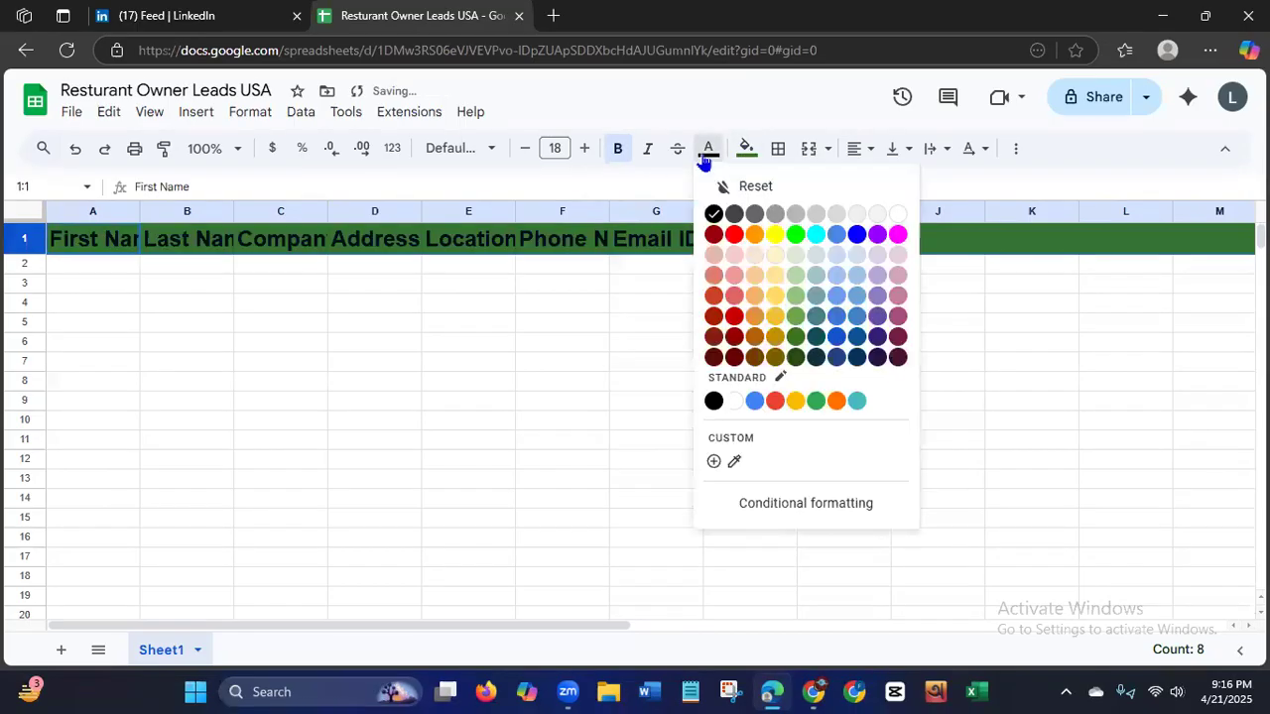
{"action": "left_click", "coordinate": [896, 216]}
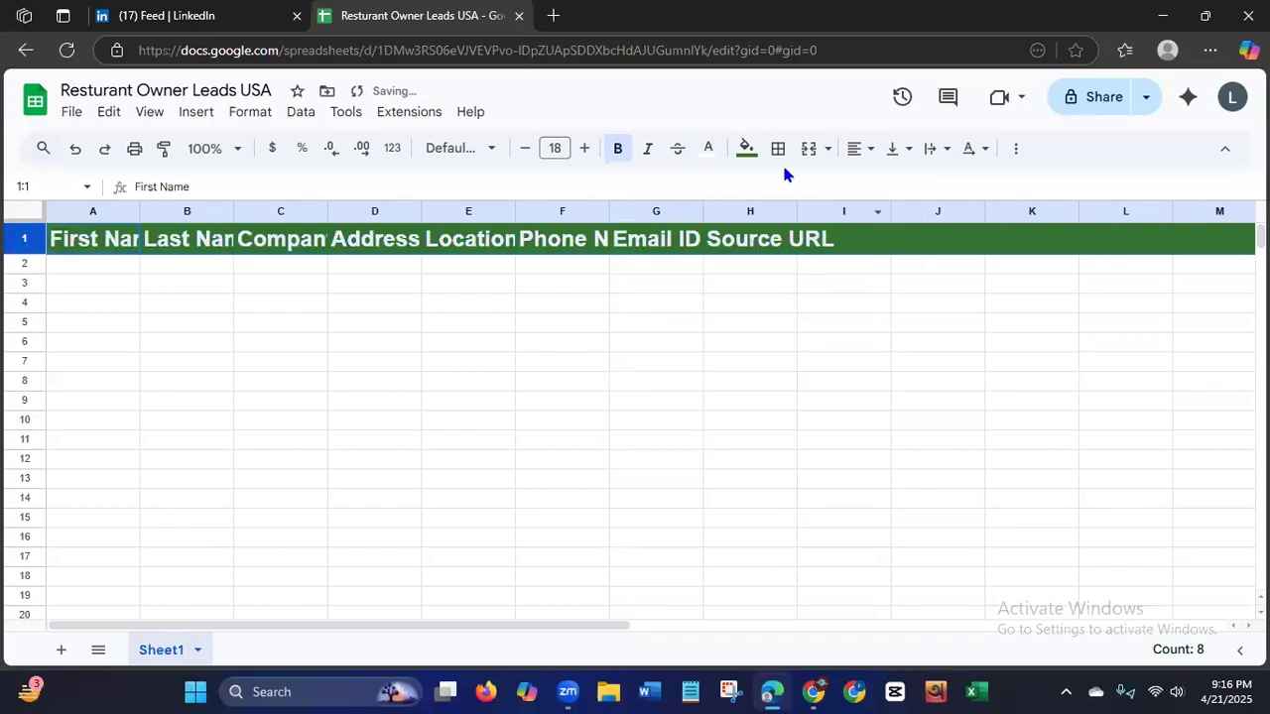
Change the fill of header row 1 to bright green and its text colour to black.
{"action": "left_click", "coordinate": [750, 157]}
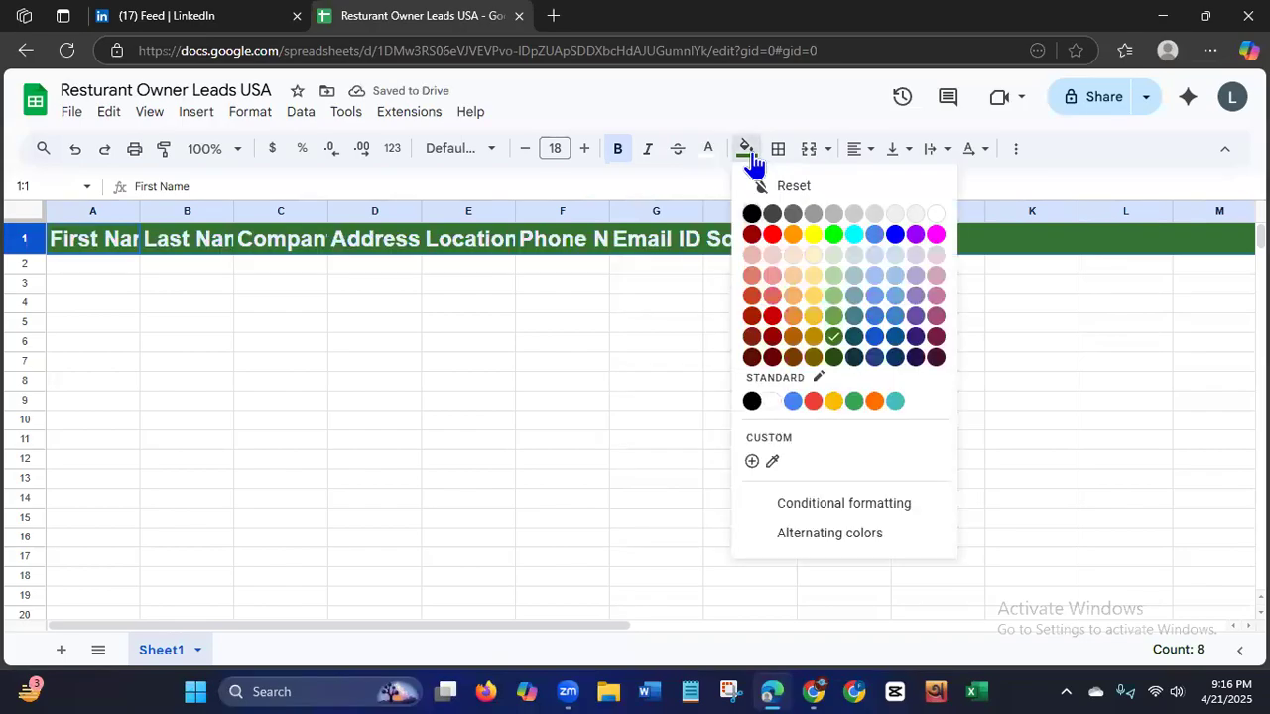
{"action": "left_click", "coordinate": [833, 236]}
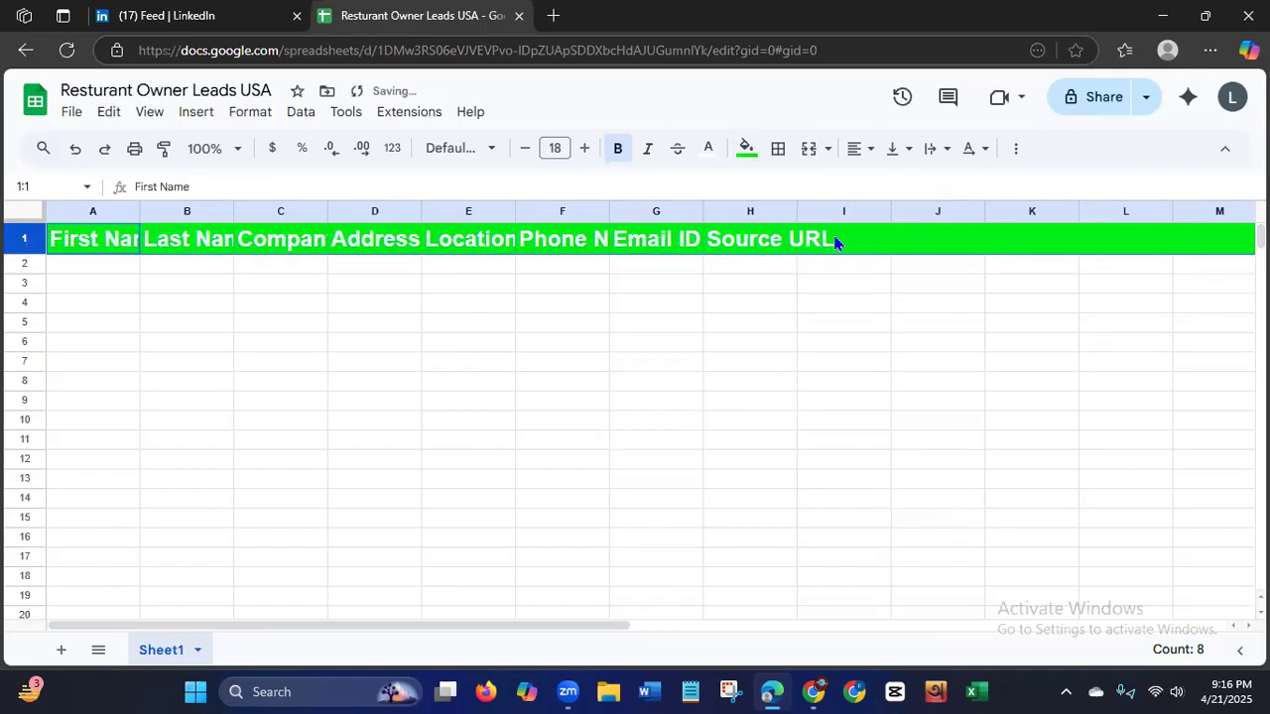
{"action": "left_click", "coordinate": [707, 150]}
{"action": "left_click", "coordinate": [714, 215]}
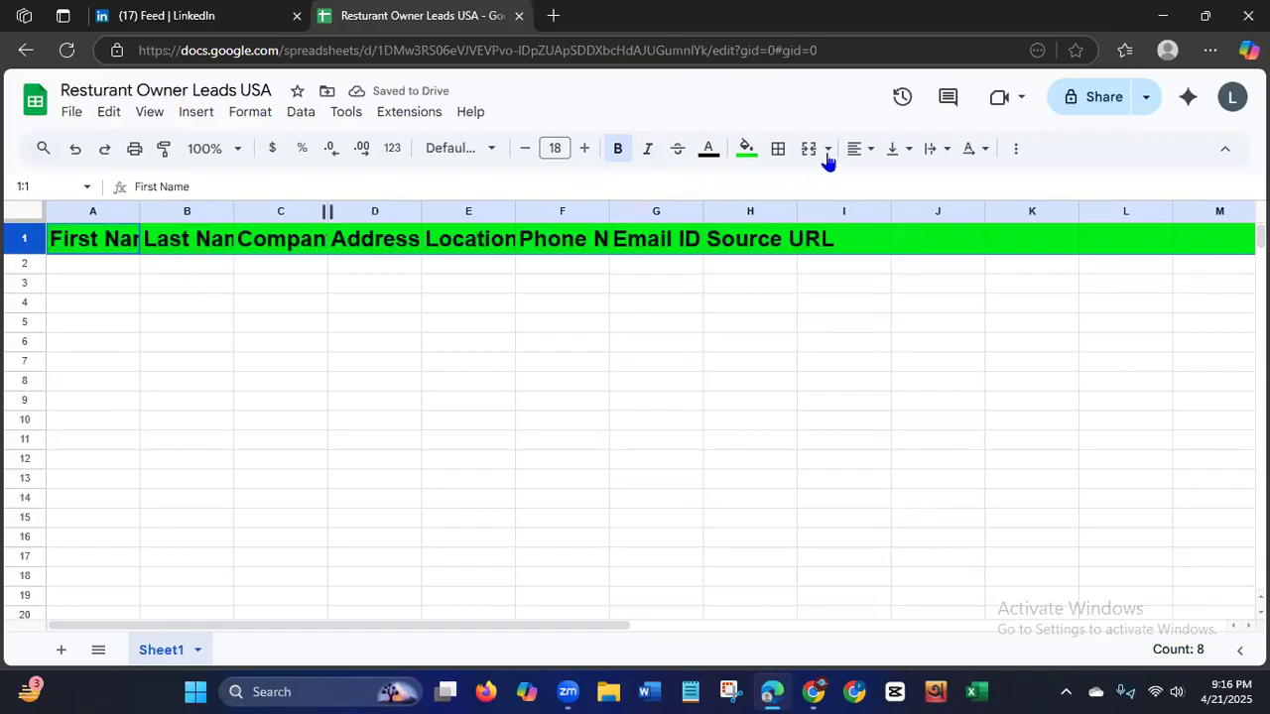
Centre-align header row 1 and widen columns A through E so their headings fit.
{"action": "left_click", "coordinate": [857, 151]}
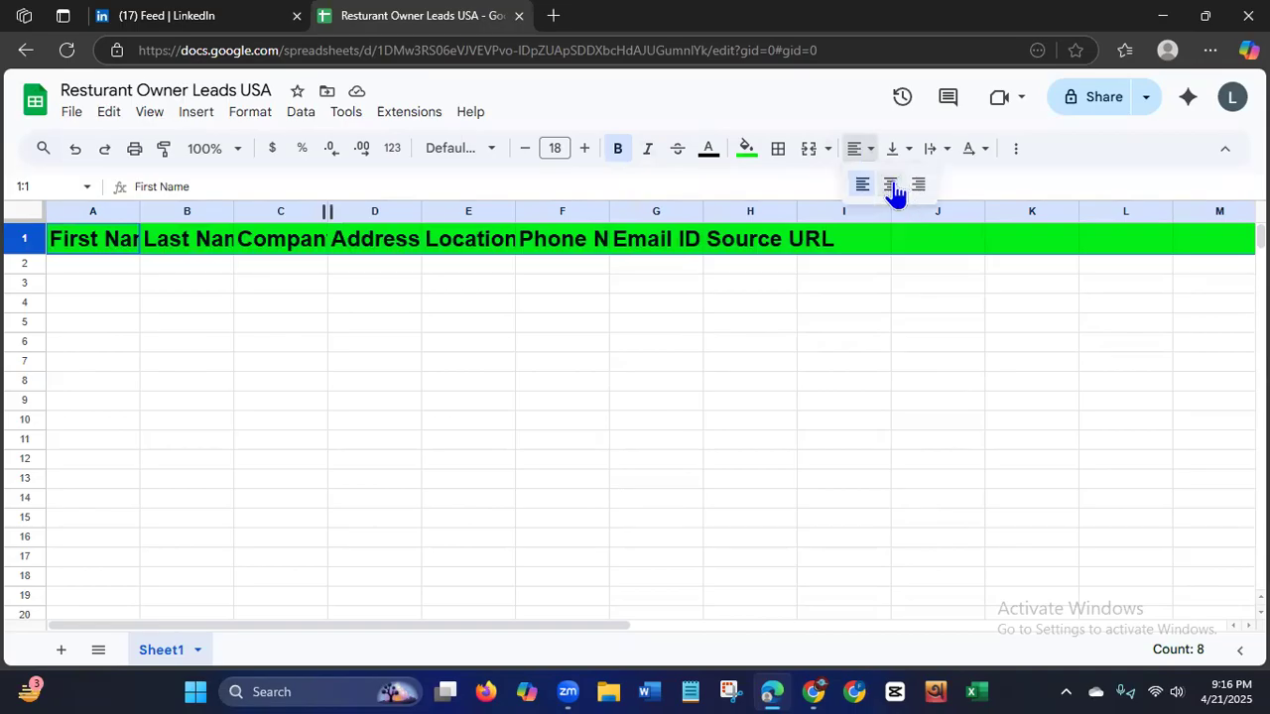
{"action": "left_click", "coordinate": [892, 185]}
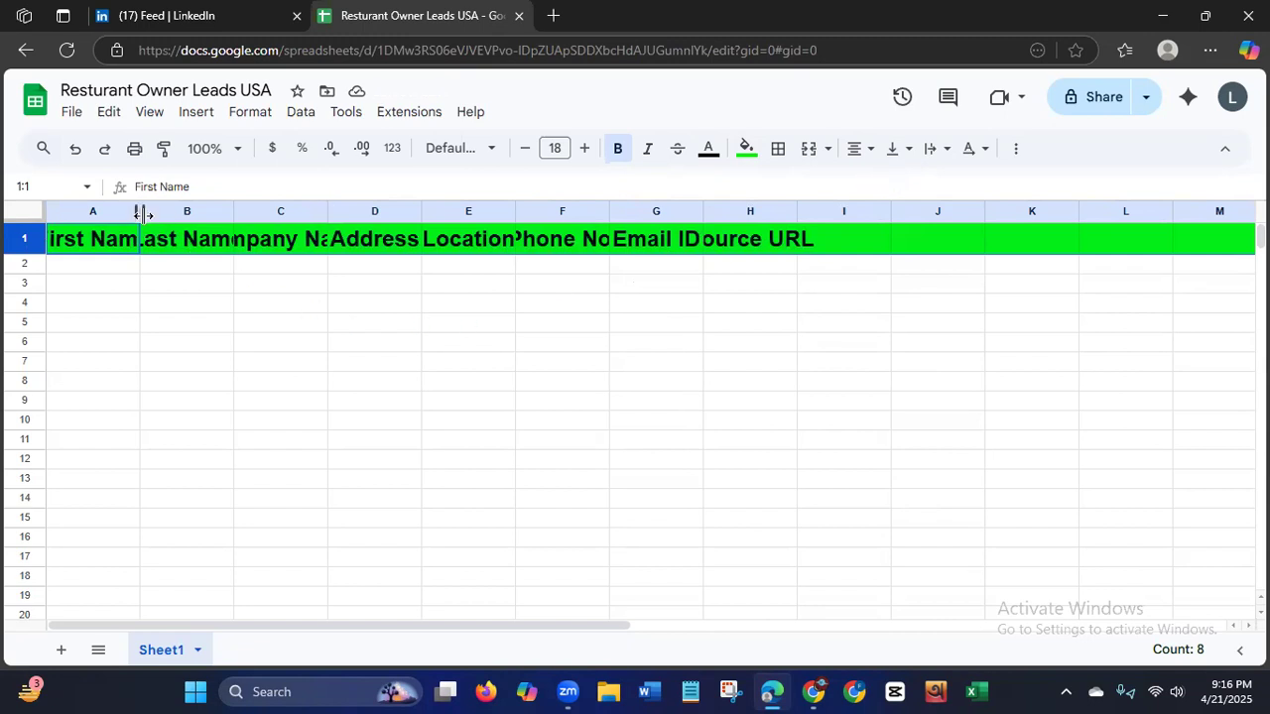
{"action": "left_click_drag", "start_coordinate": [140, 210], "coordinate": [249, 206]}
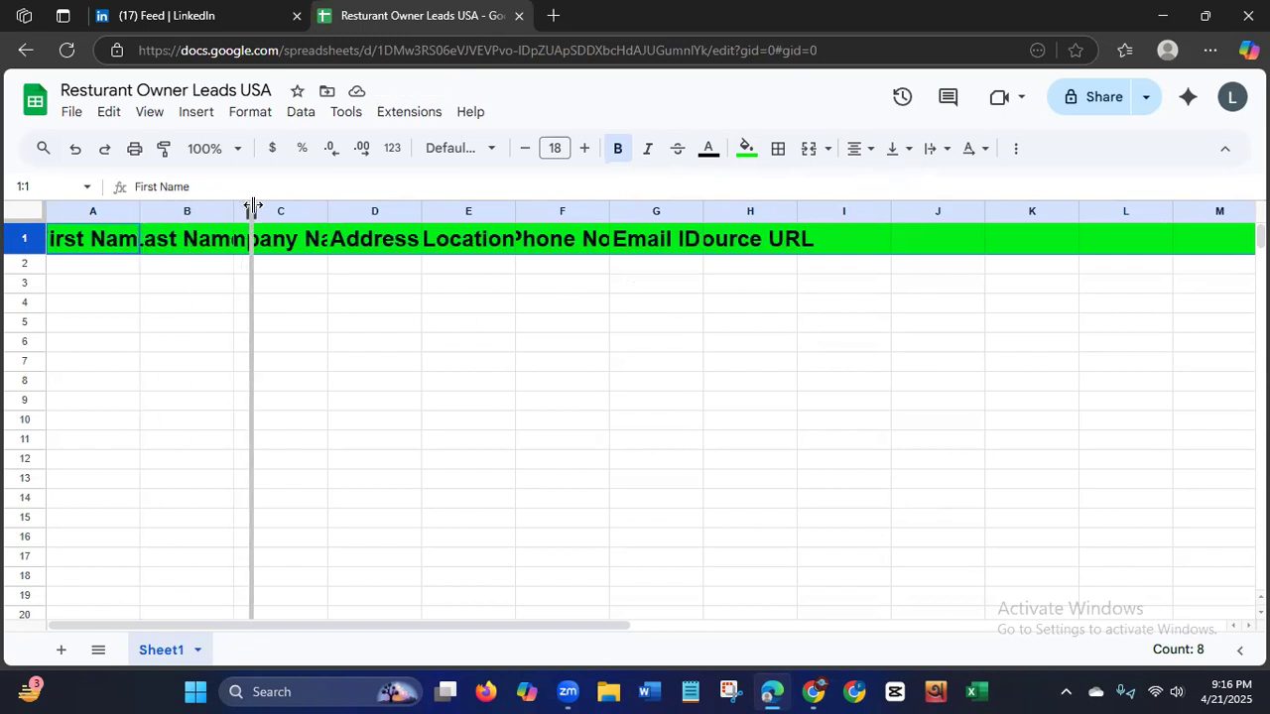
{"action": "left_click_drag", "start_coordinate": [343, 209], "coordinate": [442, 210]}
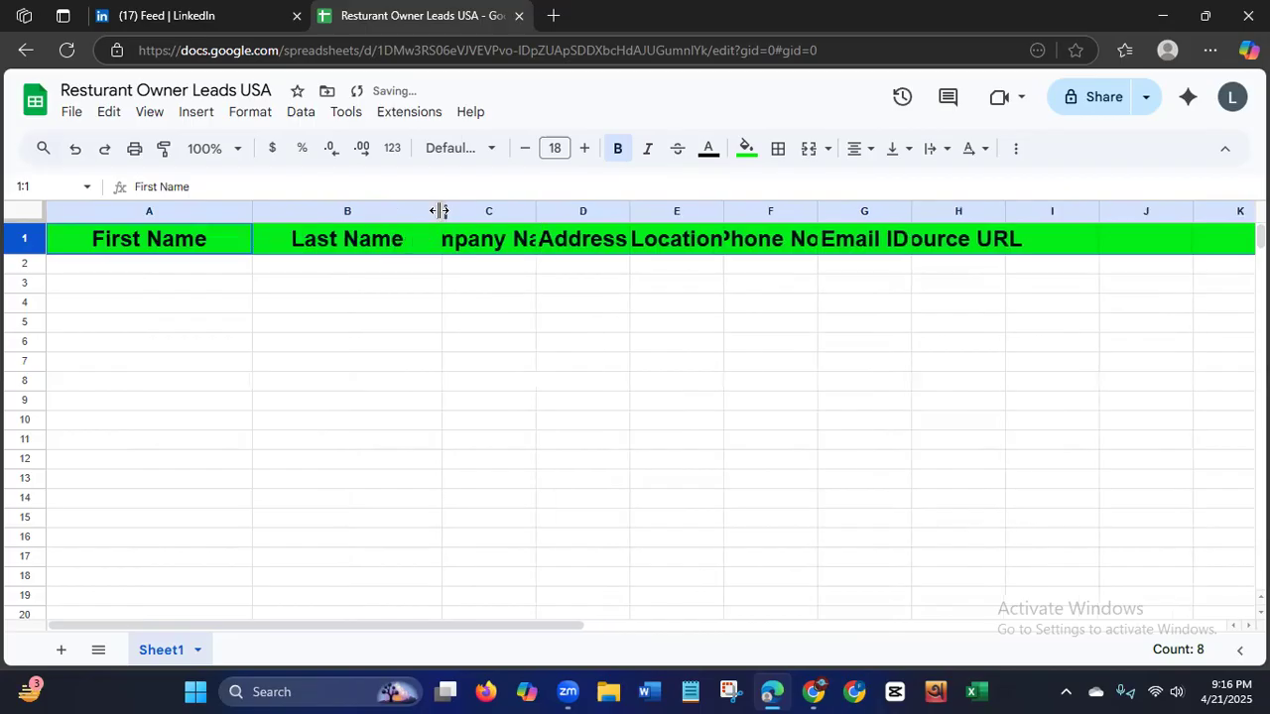
{"action": "left_click_drag", "start_coordinate": [537, 210], "coordinate": [634, 211]}
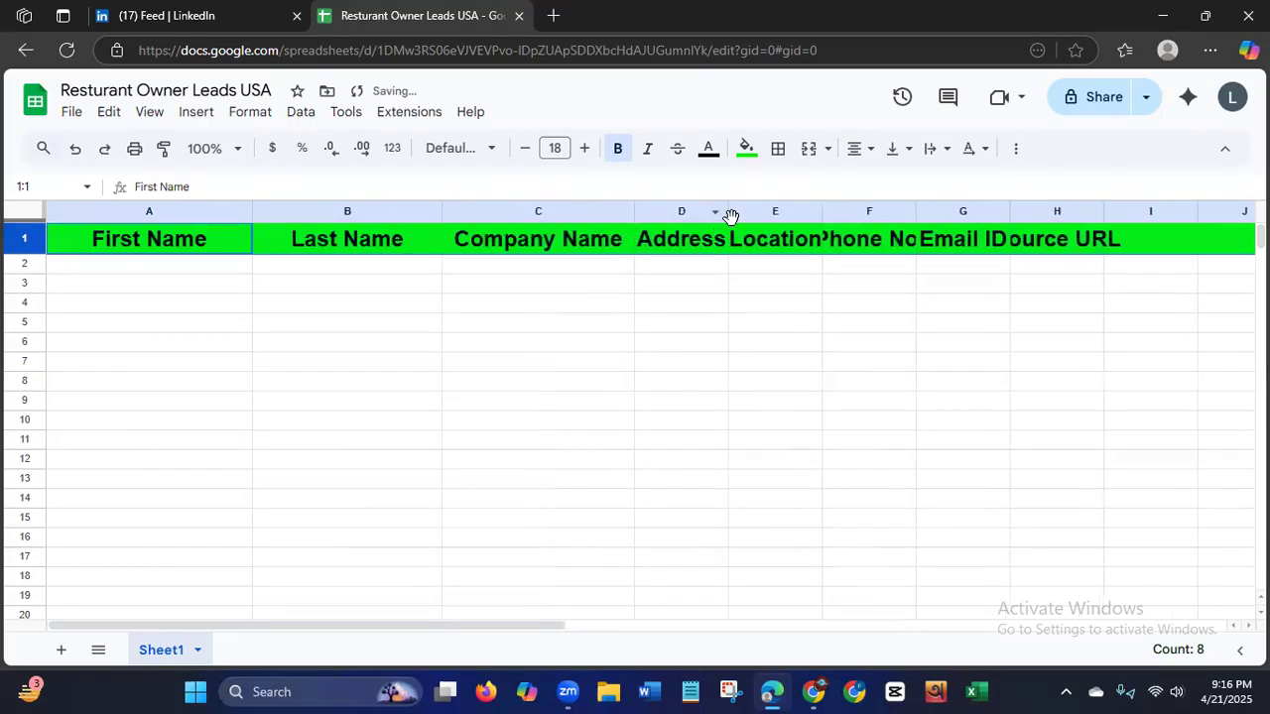
{"action": "left_click_drag", "start_coordinate": [729, 210], "coordinate": [833, 209]}
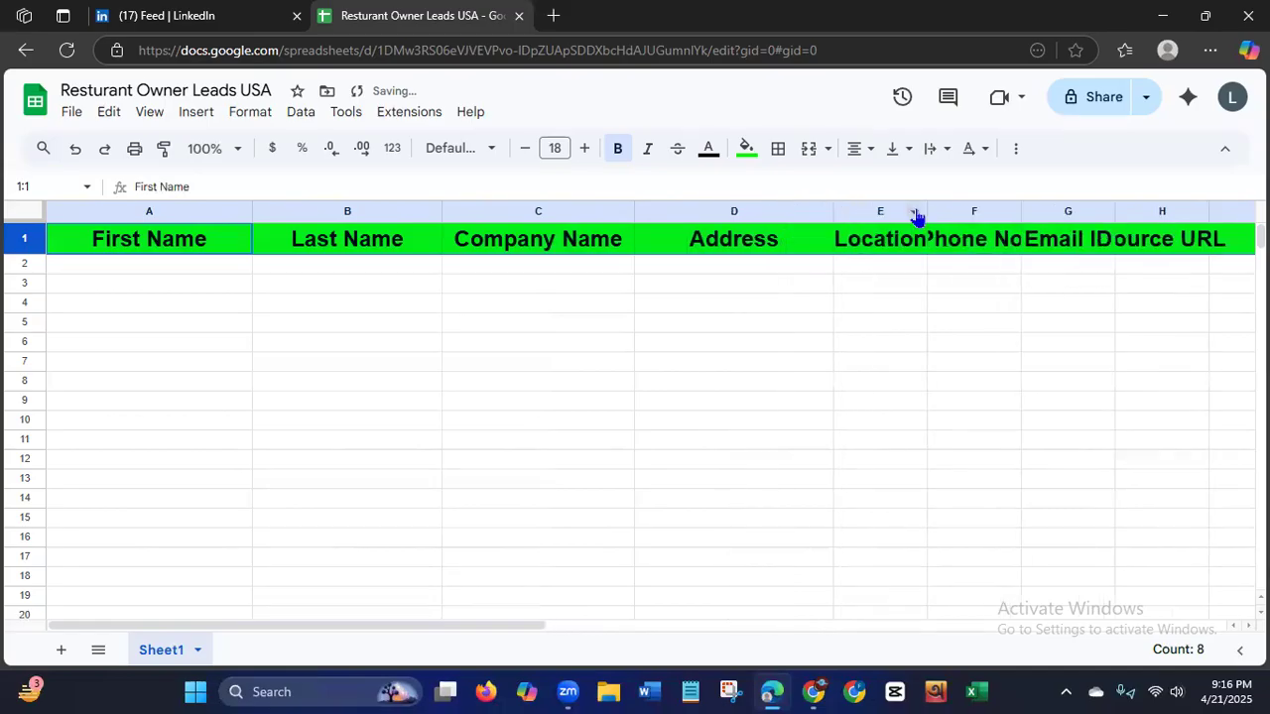
{"action": "left_click_drag", "start_coordinate": [928, 211], "coordinate": [1012, 220]}
Widen the Location column slightly more, and widen the Phone No., Email ID and Source URL columns generously.
{"action": "scroll", "coordinate": [283, 629], "scroll_direction": "right", "scroll_amount": 4}
{"action": "scroll", "coordinate": [293, 631], "scroll_direction": "right", "scroll_amount": 2}
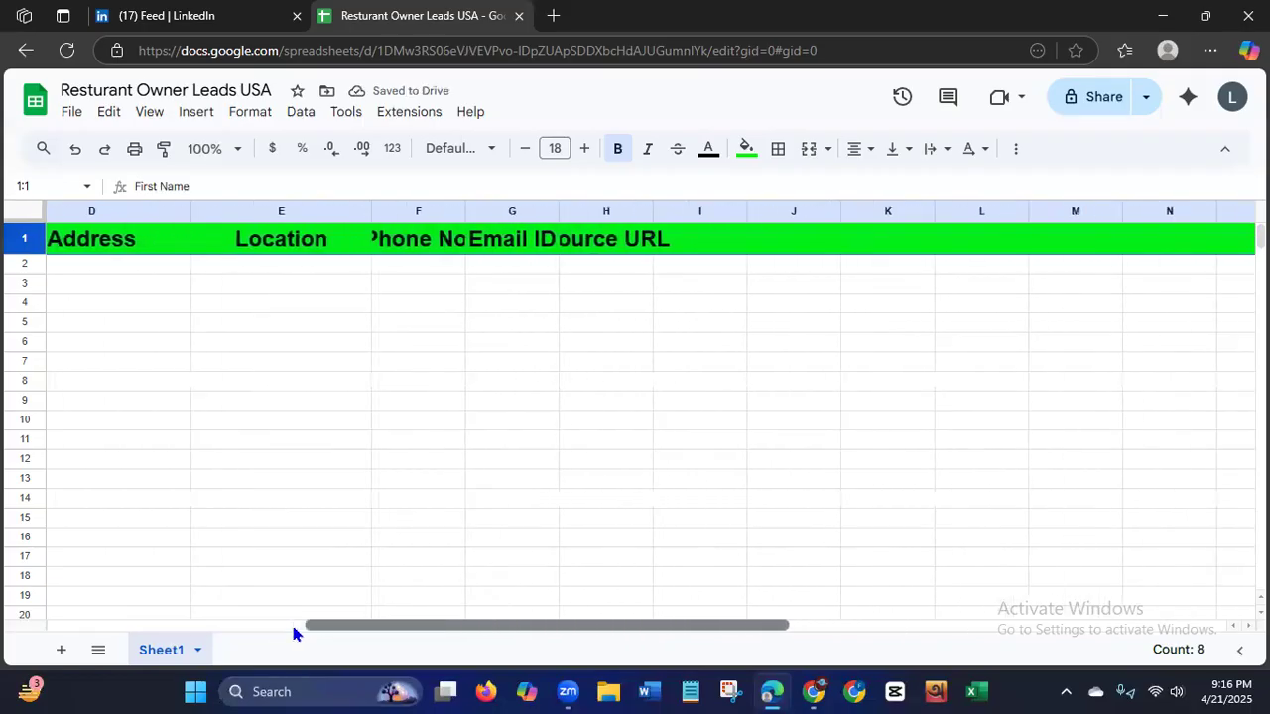
{"action": "left_click_drag", "start_coordinate": [371, 212], "coordinate": [399, 212]}
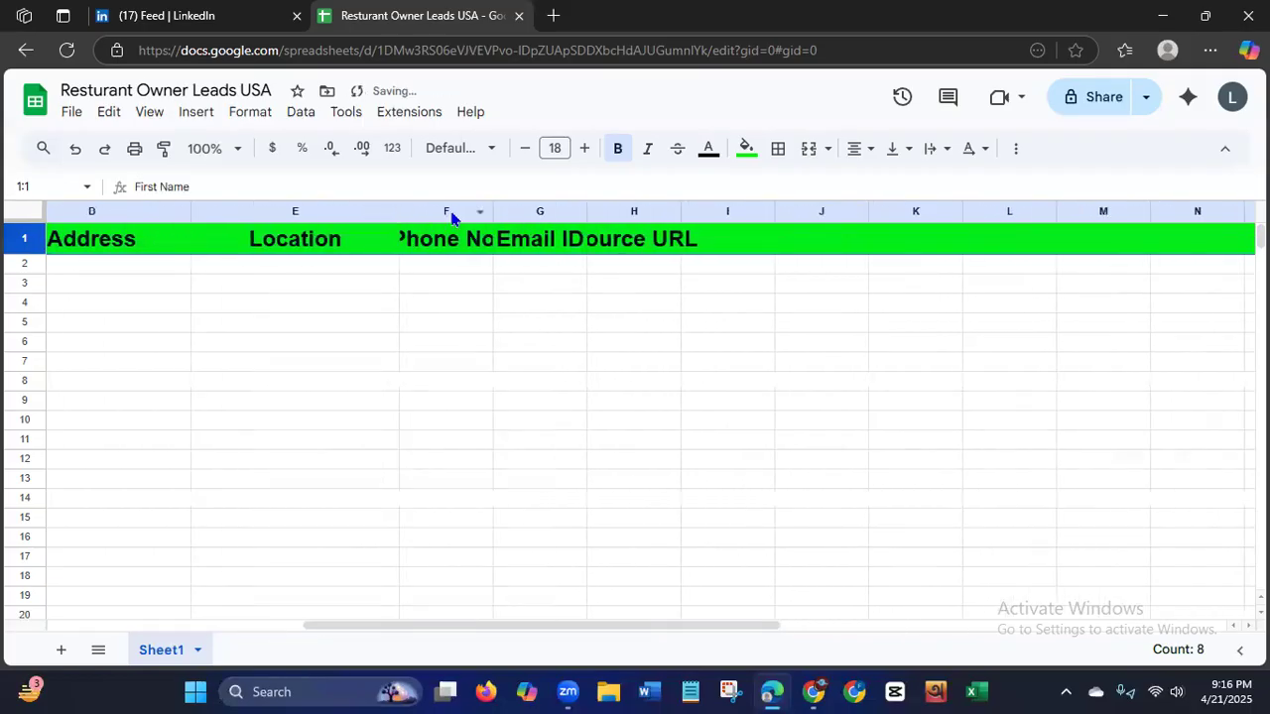
{"action": "left_click_drag", "start_coordinate": [493, 212], "coordinate": [684, 212]}
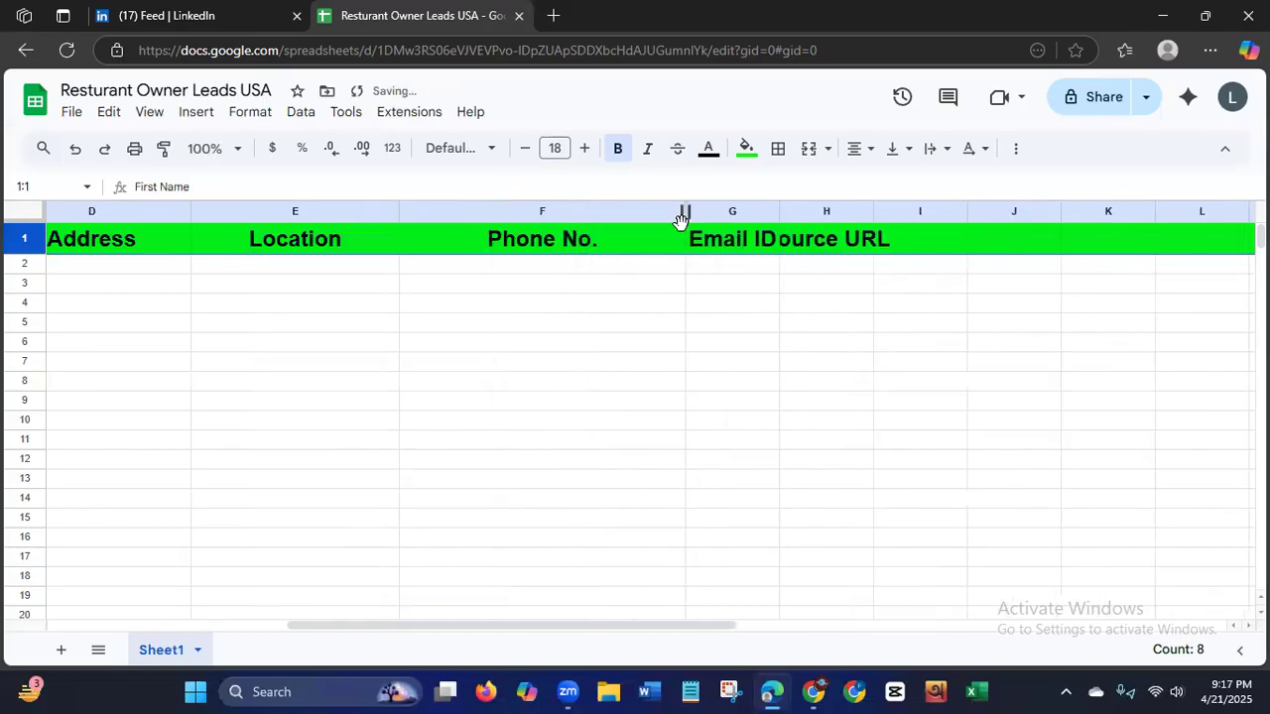
{"action": "left_click_drag", "start_coordinate": [780, 211], "coordinate": [1063, 211]}
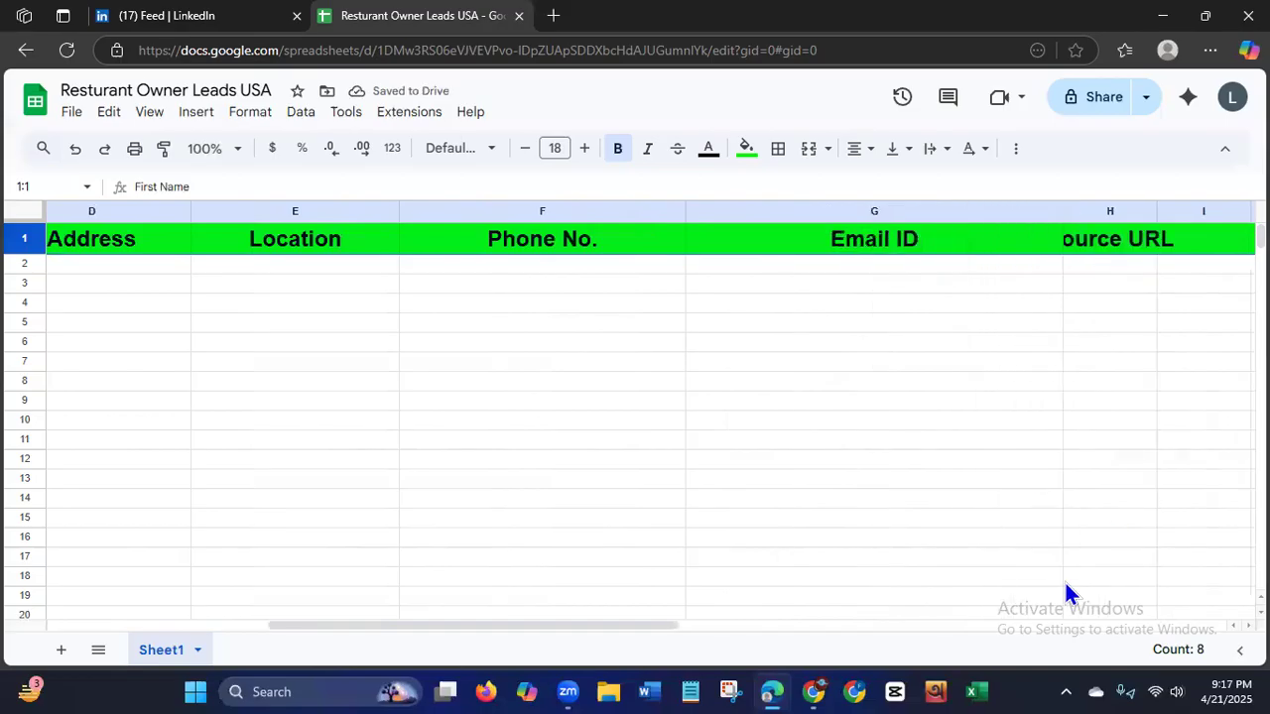
{"action": "left_click_drag", "start_coordinate": [273, 629], "coordinate": [290, 629]}
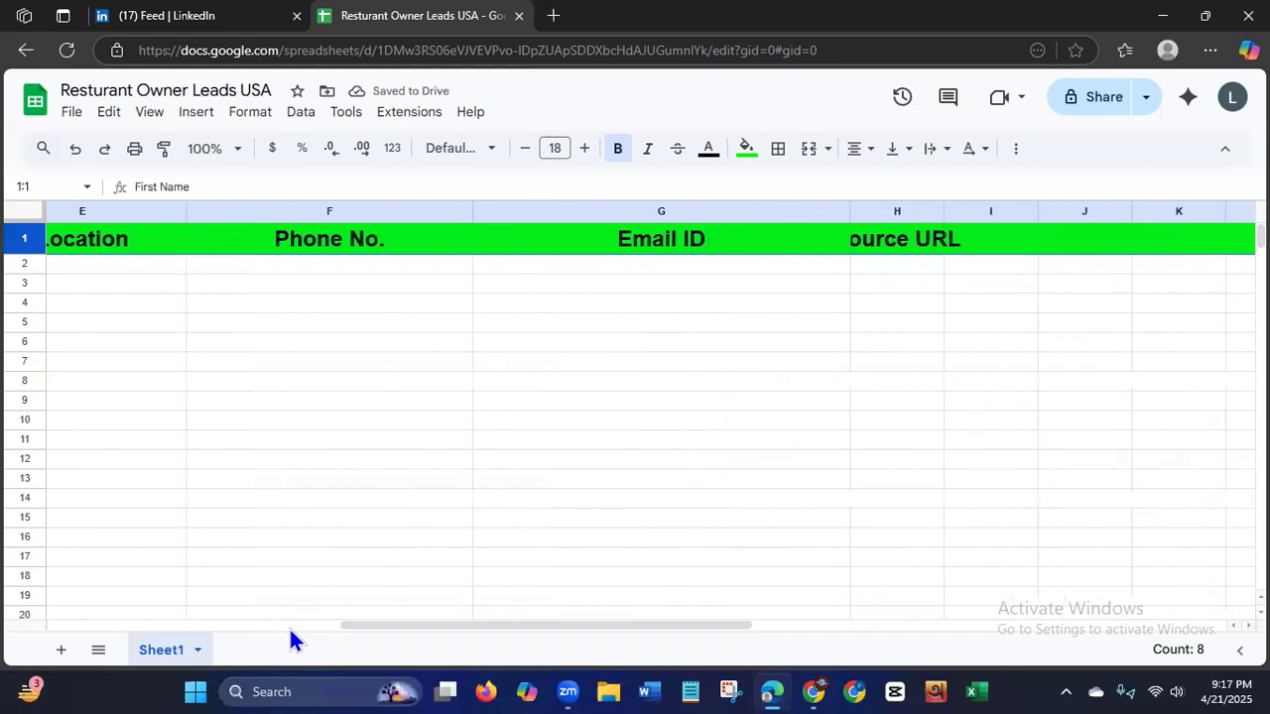
{"action": "left_click_drag", "start_coordinate": [944, 212], "coordinate": [1250, 212]}
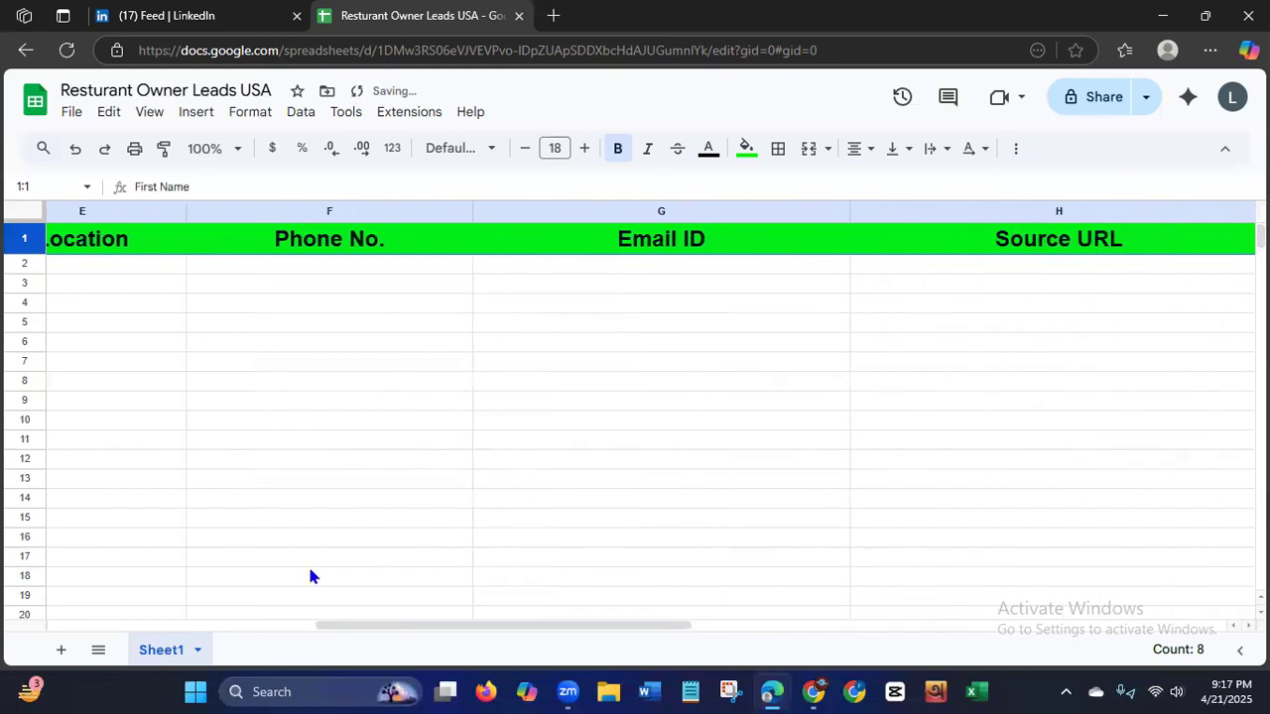
{"action": "left_click", "coordinate": [252, 627]}
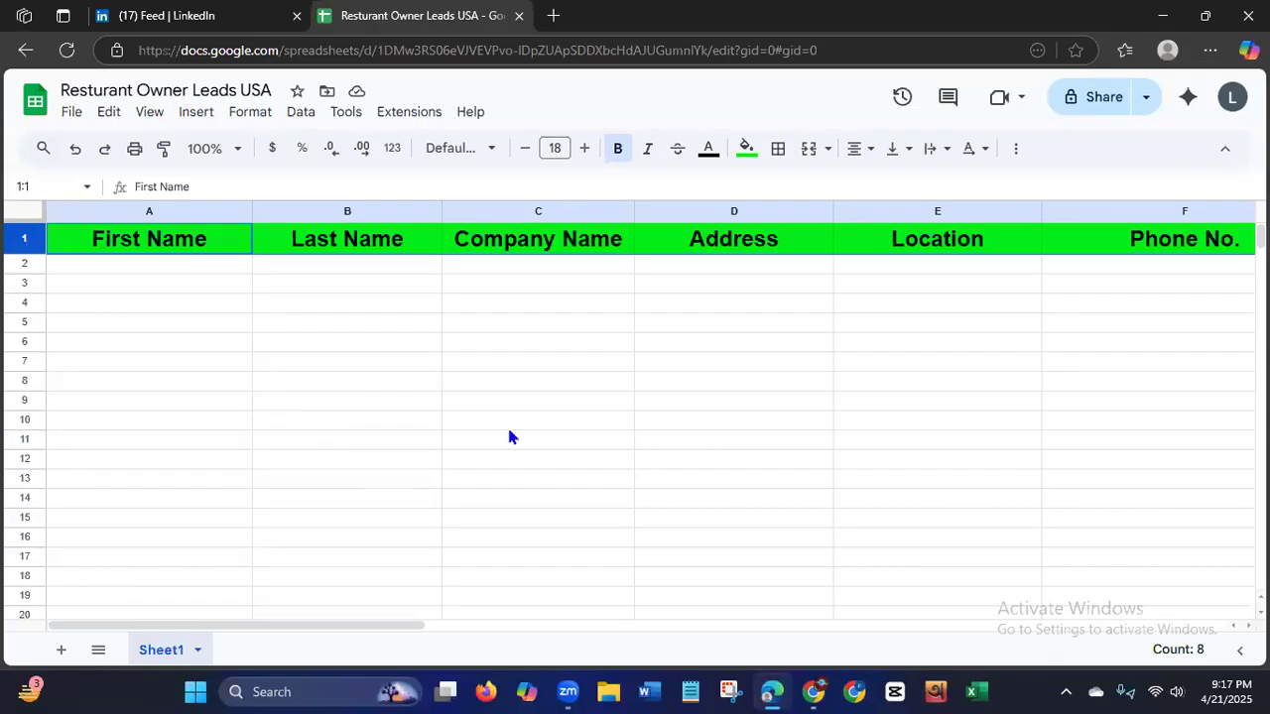
Switch to LinkedIn, correct the misspelled search word to "restaurant", and search for "restaurant owner".
{"action": "left_click", "coordinate": [153, 15]}
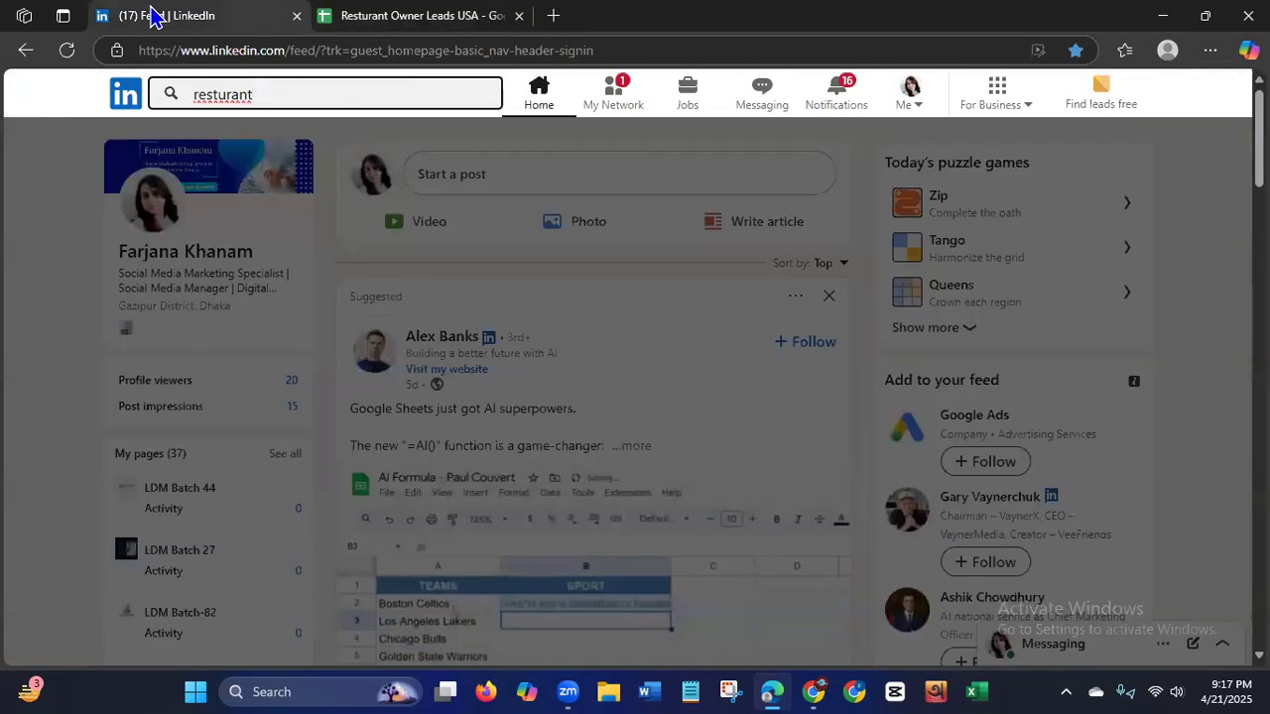
{"action": "left_click", "coordinate": [275, 94]}
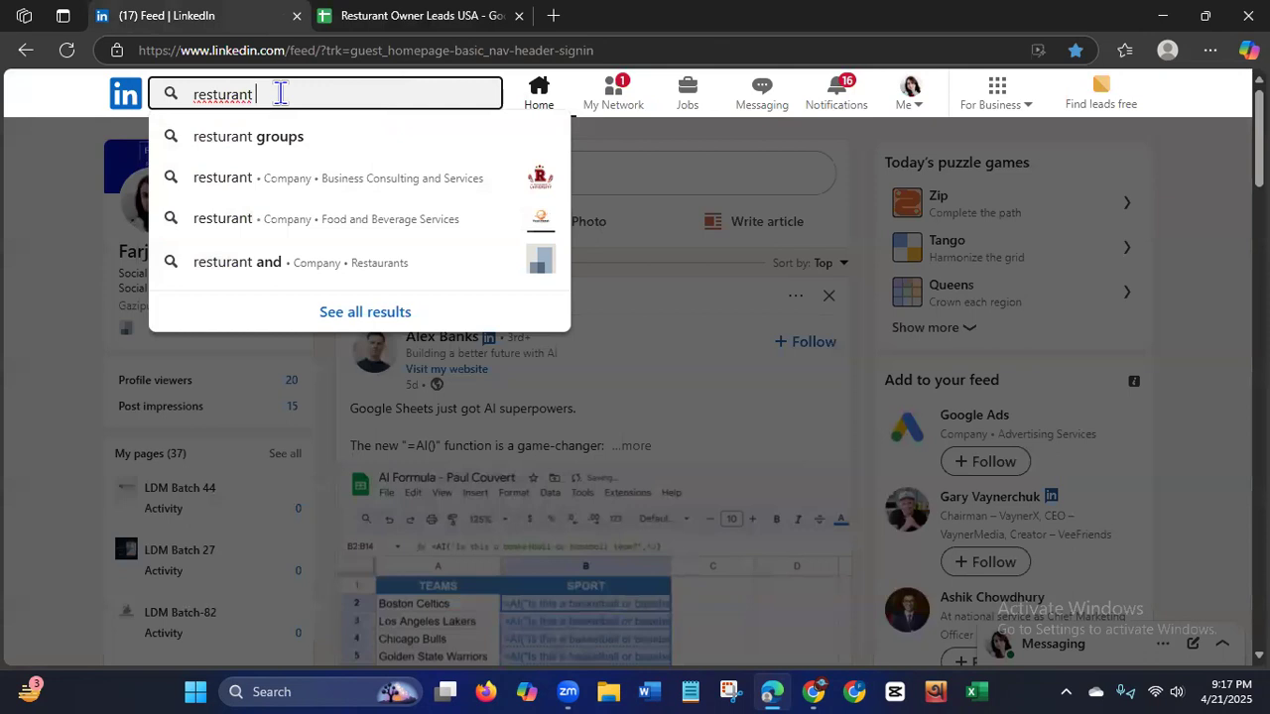
{"action": "right_click", "coordinate": [242, 95]}
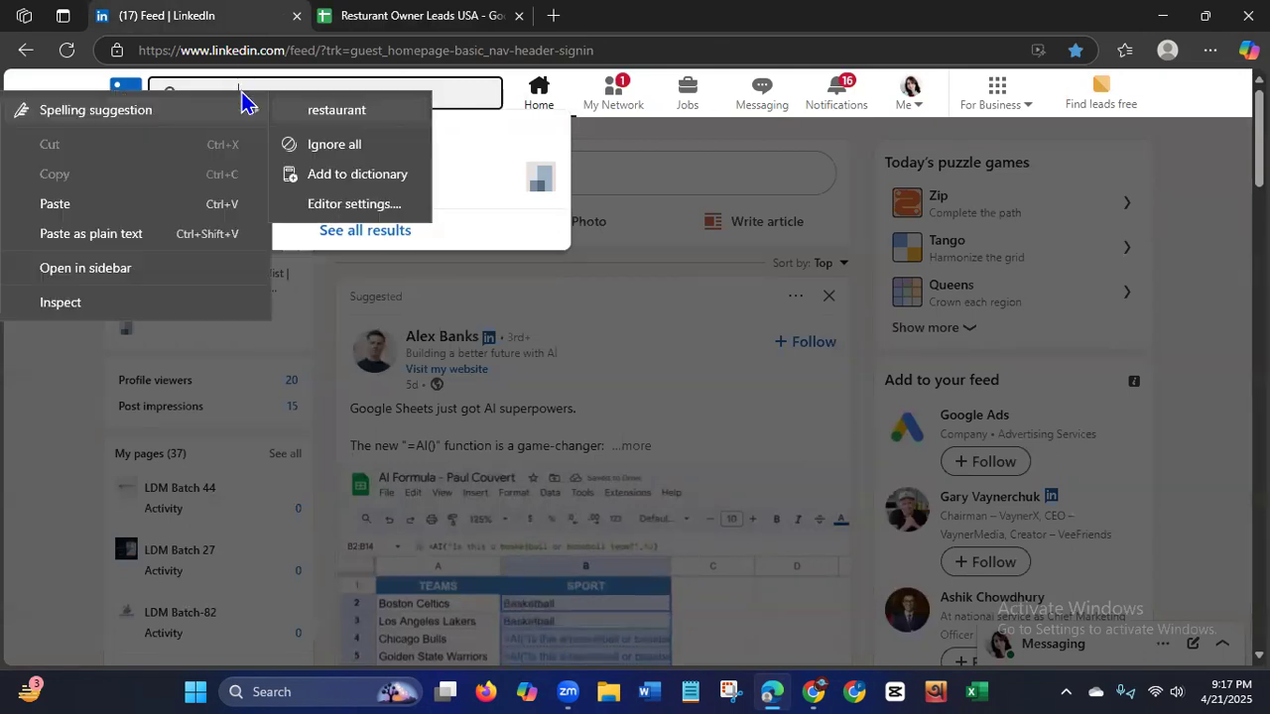
{"action": "left_click", "coordinate": [305, 117]}
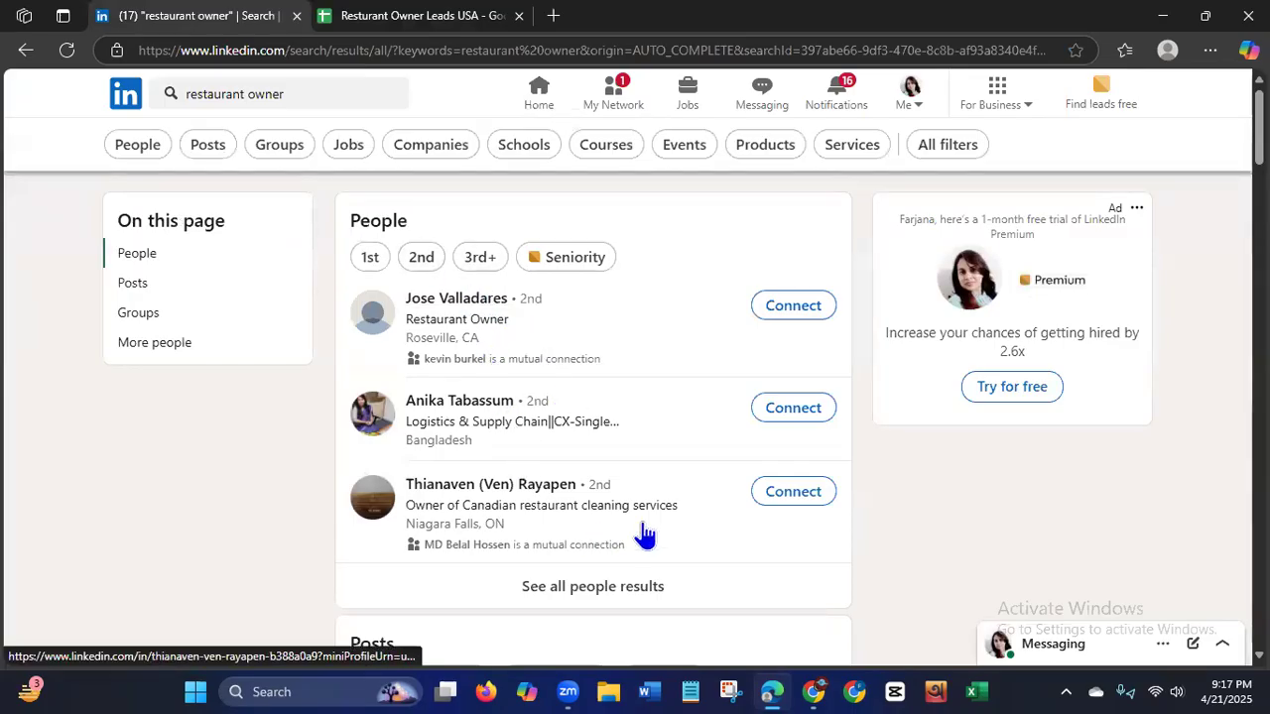
{"action": "scroll", "coordinate": [594, 421], "scroll_direction": "down", "scroll_amount": 3}
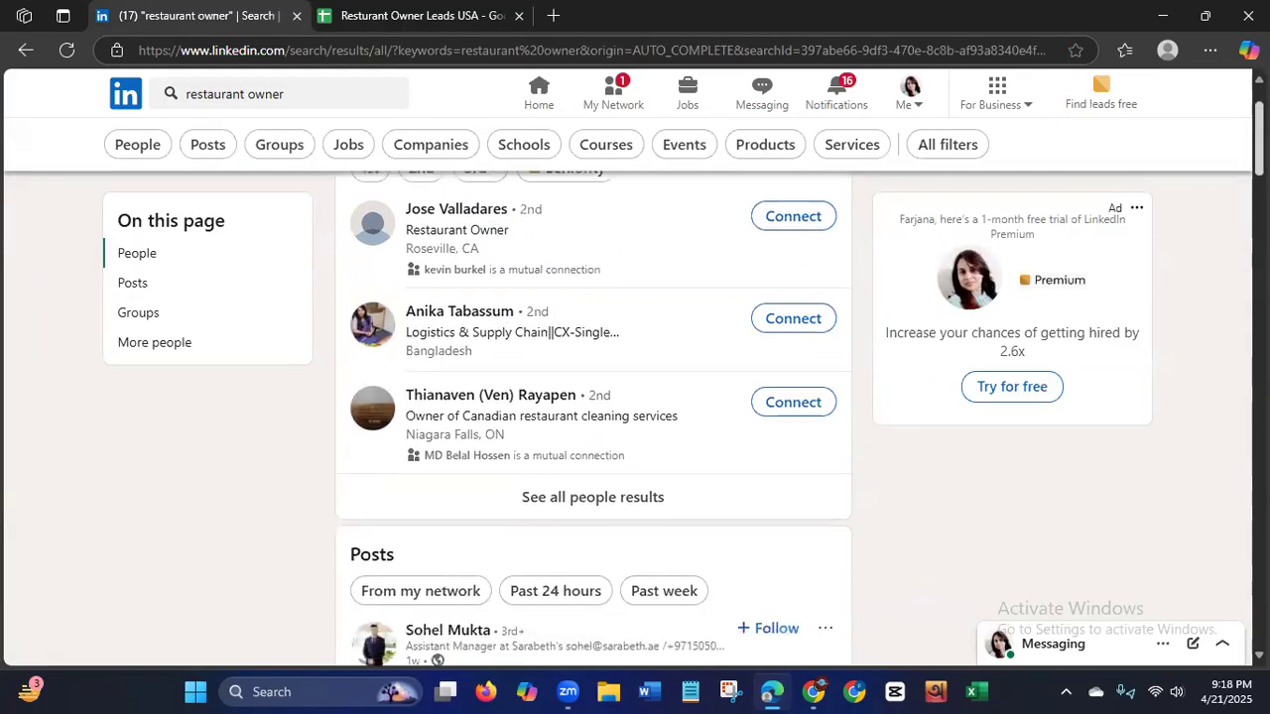
{"action": "scroll", "coordinate": [621, 536], "scroll_direction": "up", "scroll_amount": 2}
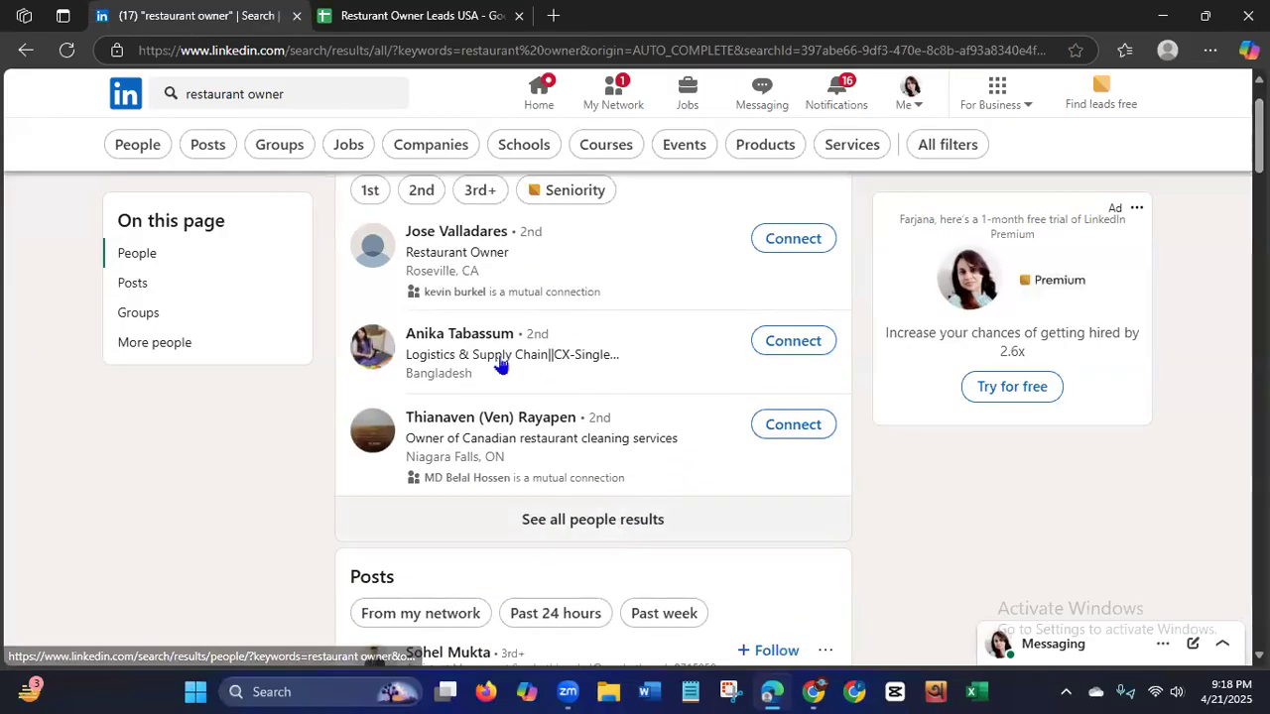
Return to the Google Sheet and correct its title to "Restaurant Owner Leads USA".
{"action": "left_click", "coordinate": [382, 19]}
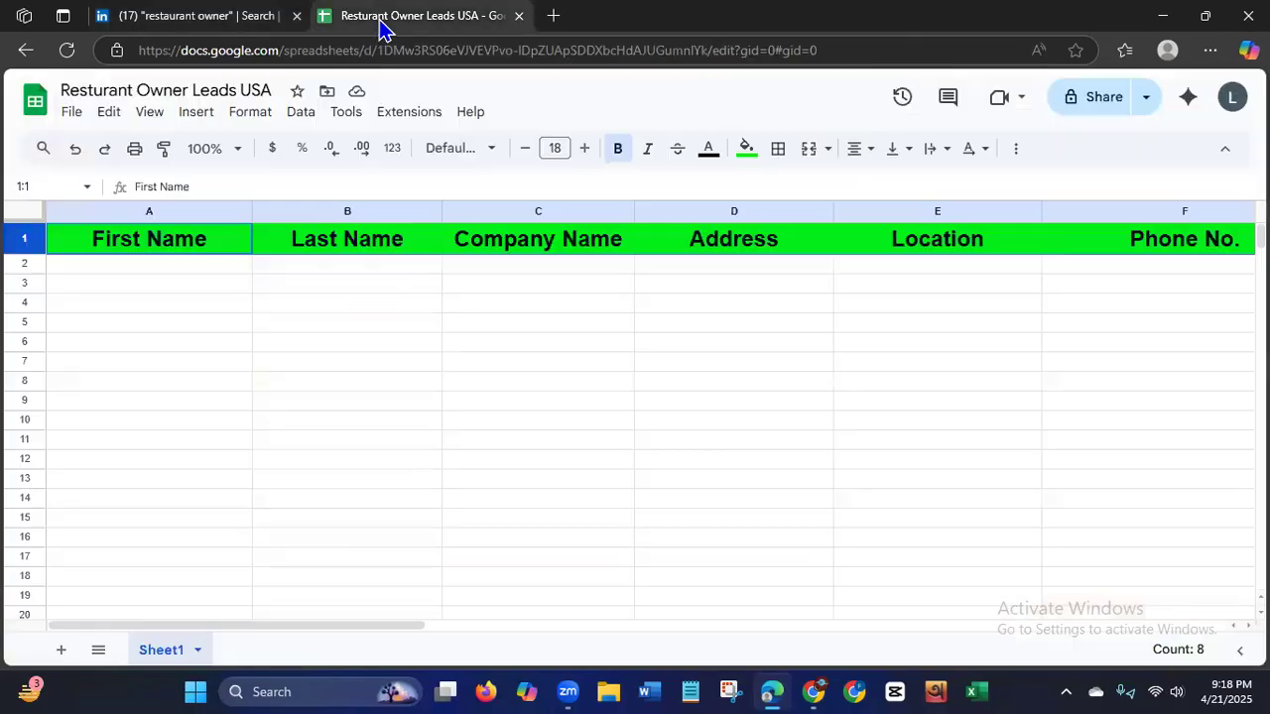
{"action": "left_click", "coordinate": [95, 90]}
{"action": "type", "text": "a"}
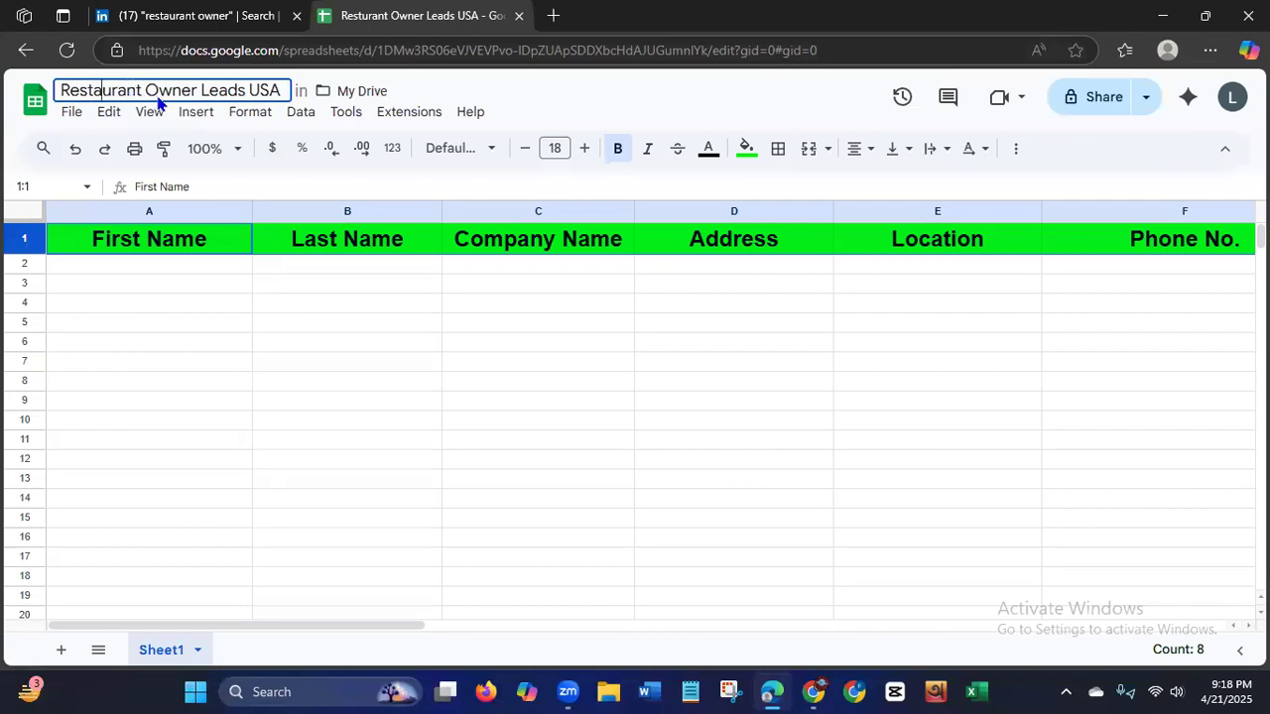
Back in LinkedIn, restrict the "restaurant owner" results to People located in the United States.
{"action": "left_click", "coordinate": [162, 18]}
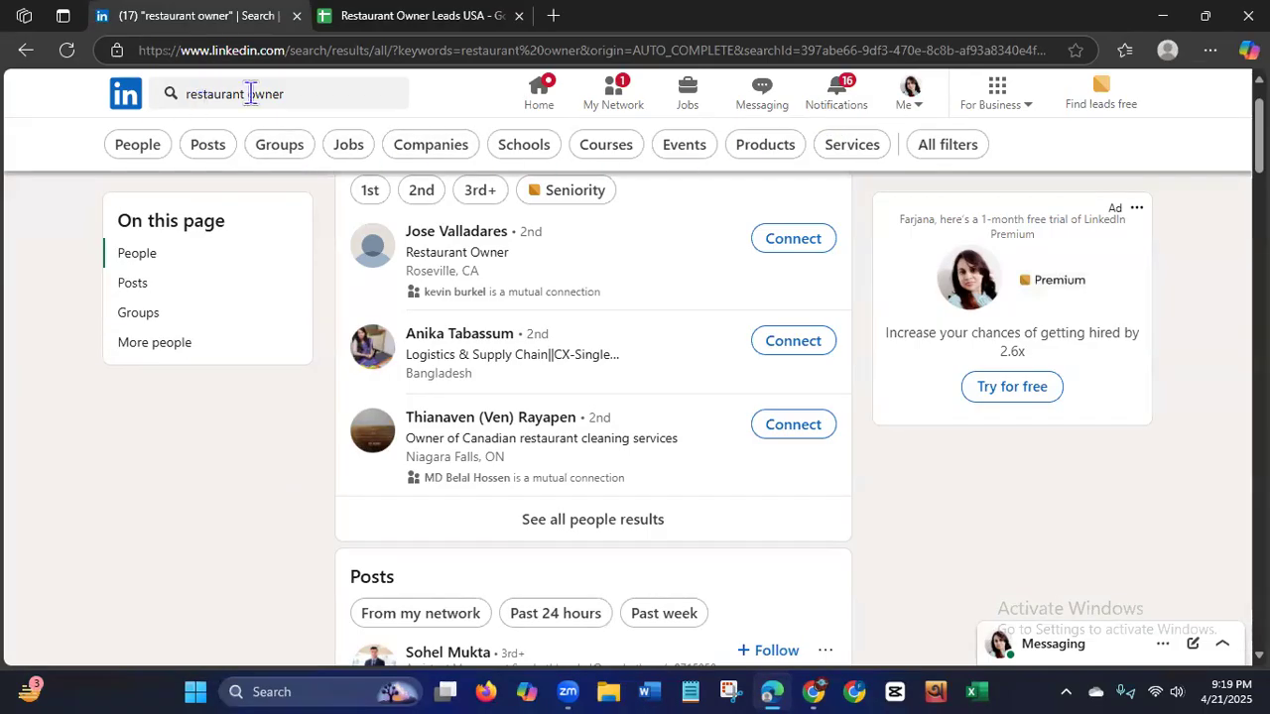
{"action": "left_click", "coordinate": [139, 151]}
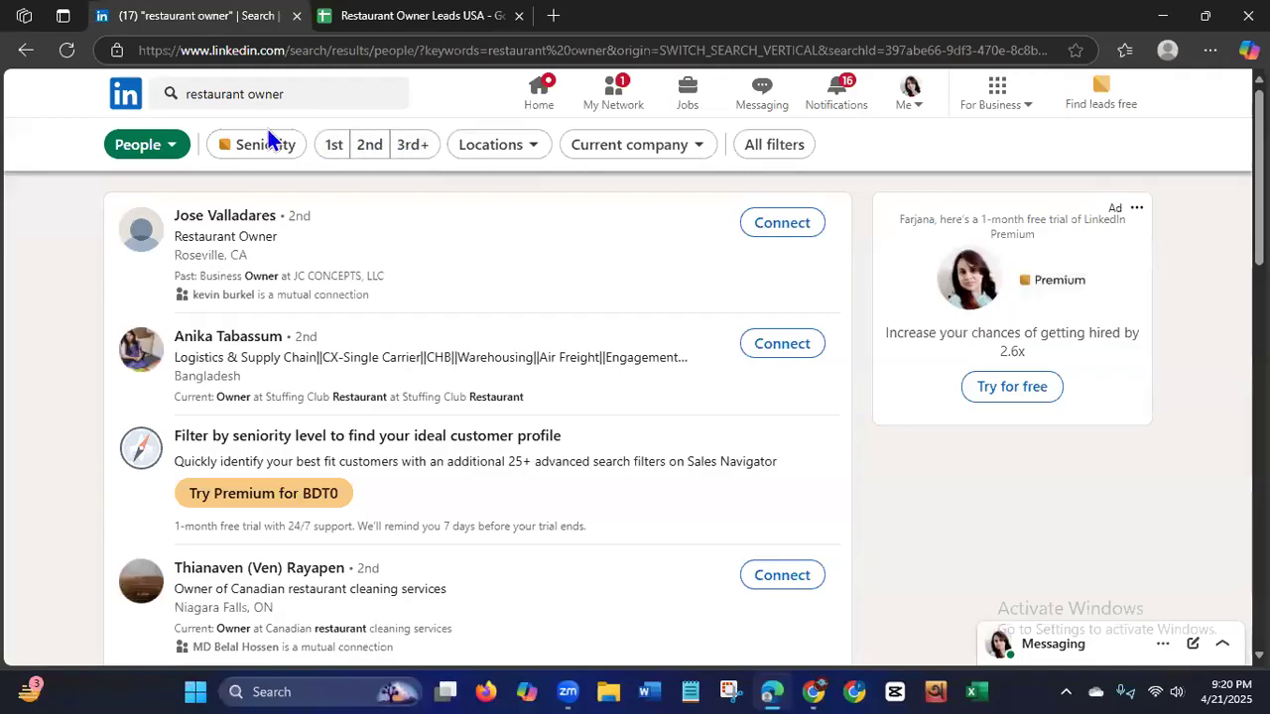
{"action": "left_click", "coordinate": [502, 151]}
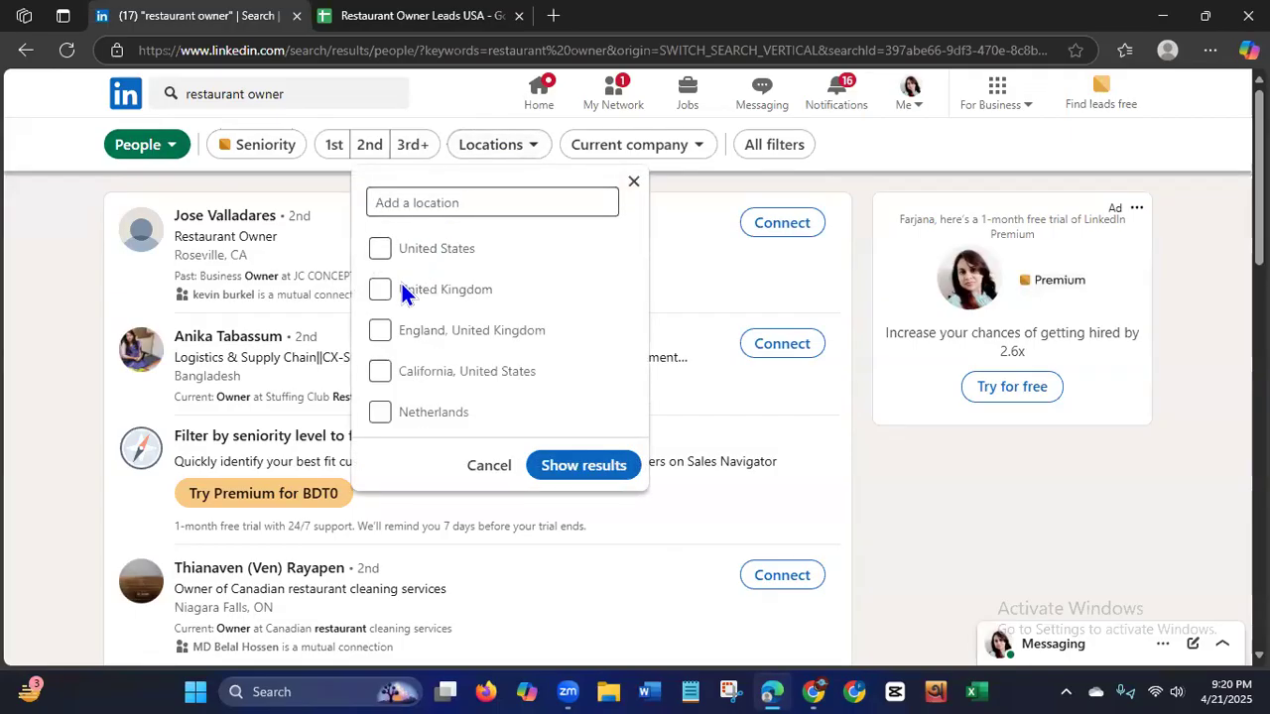
{"action": "left_click", "coordinate": [377, 254]}
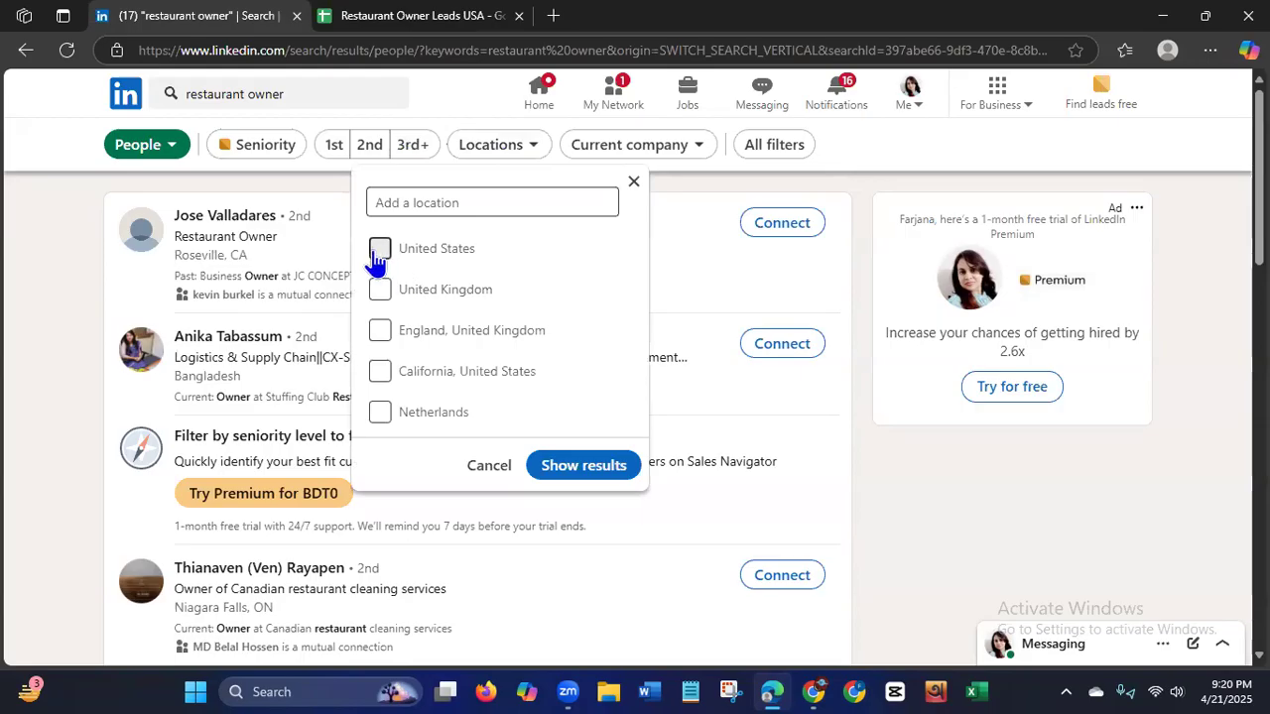
{"action": "left_click", "coordinate": [590, 472]}
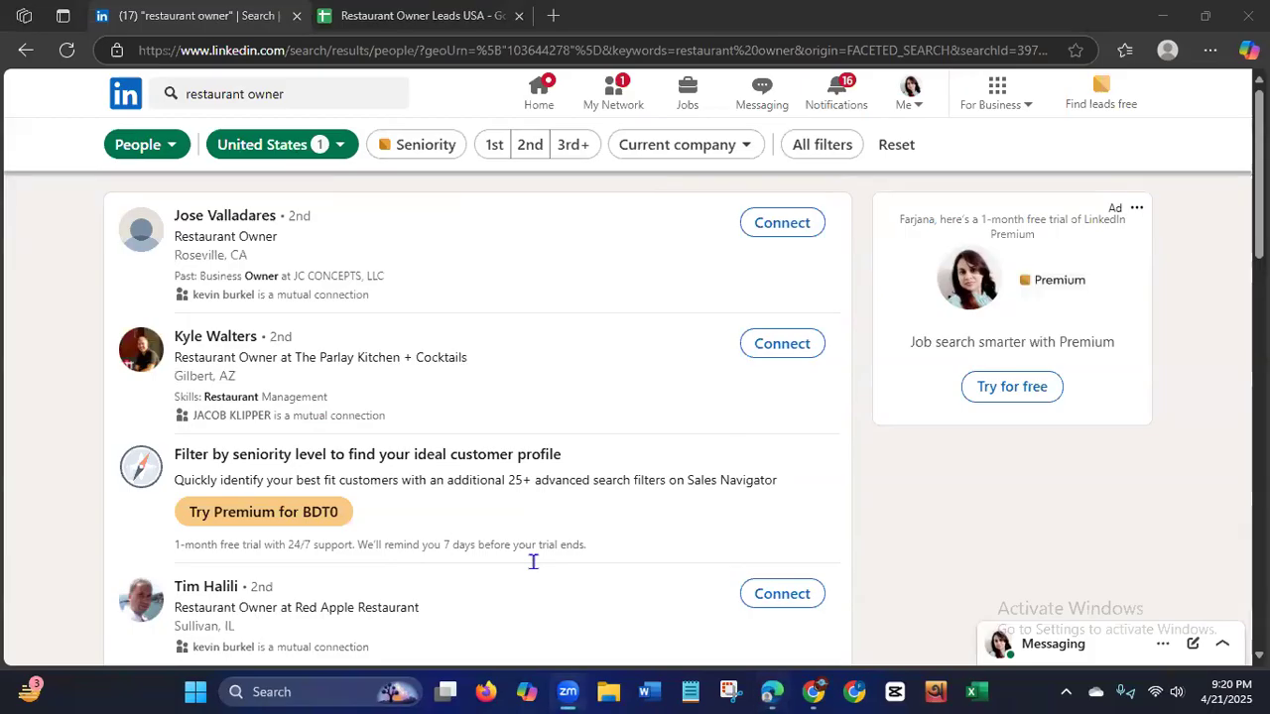
Narrow the United States people results to the Restaurants industry and show the filtered results.
{"action": "left_click", "coordinate": [684, 147]}
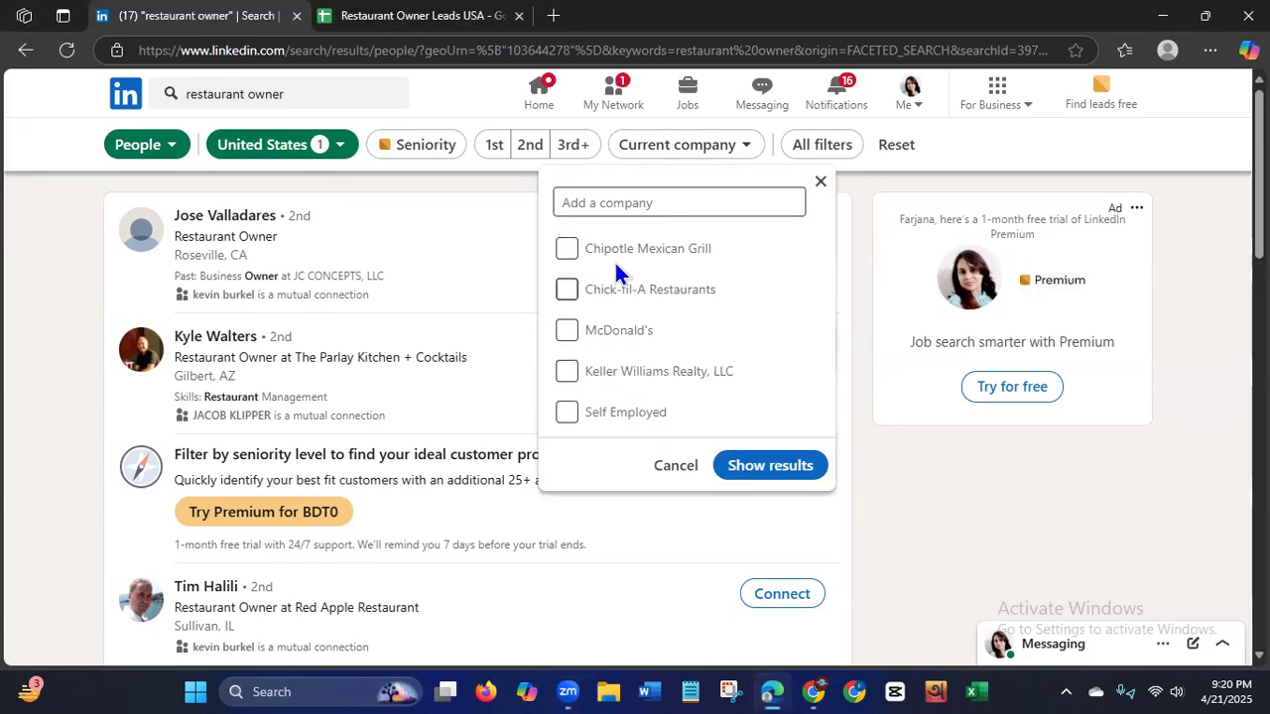
{"action": "left_click", "coordinate": [822, 182]}
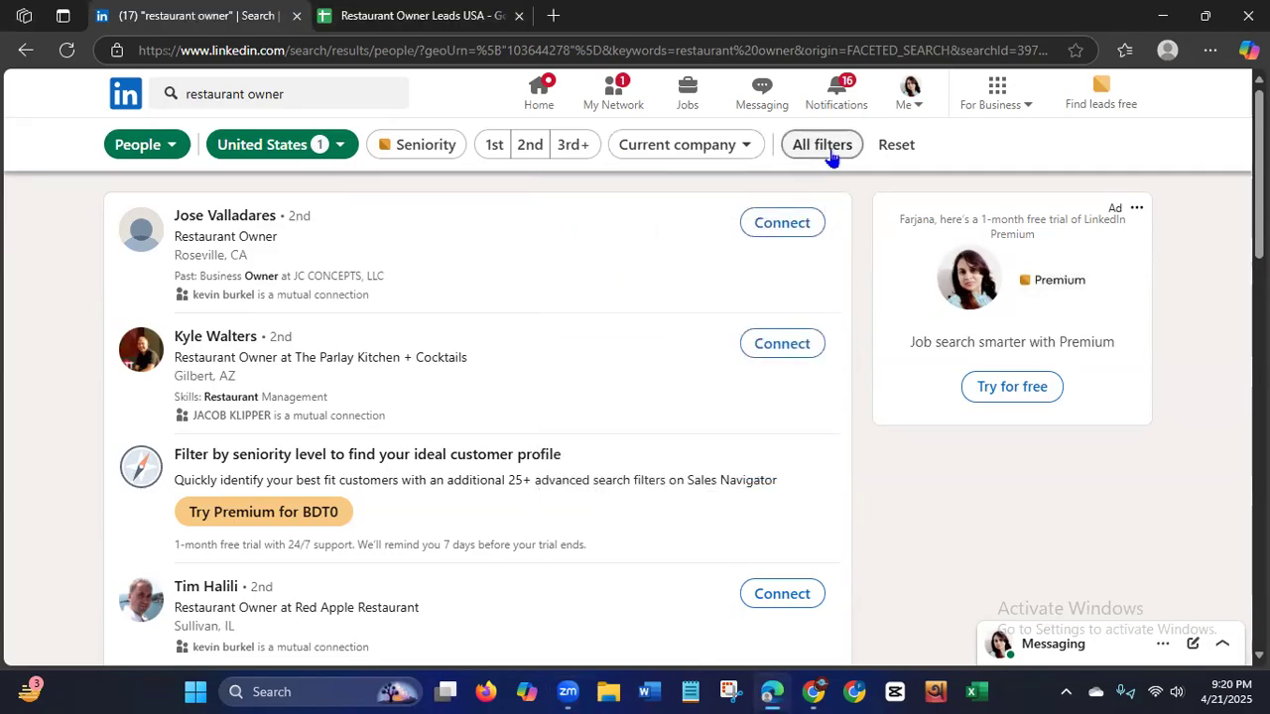
{"action": "left_click", "coordinate": [828, 145]}
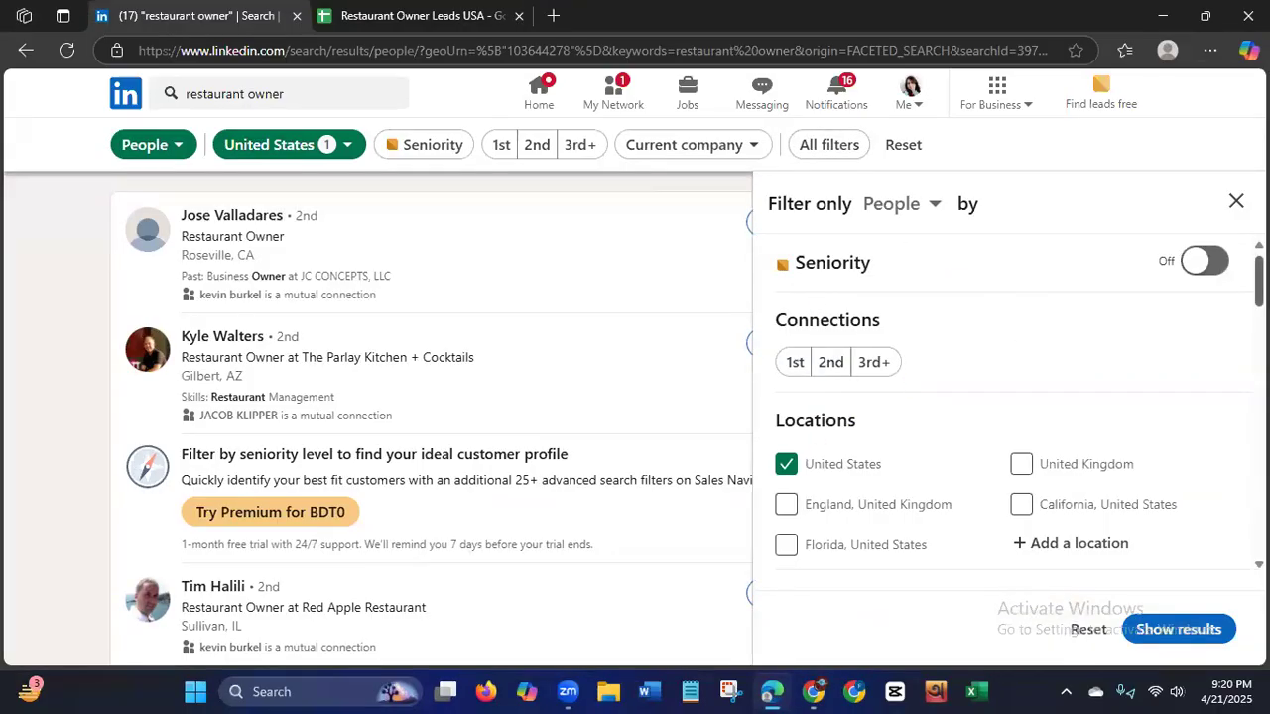
{"action": "scroll", "coordinate": [1012, 397], "scroll_direction": "down", "scroll_amount": 3}
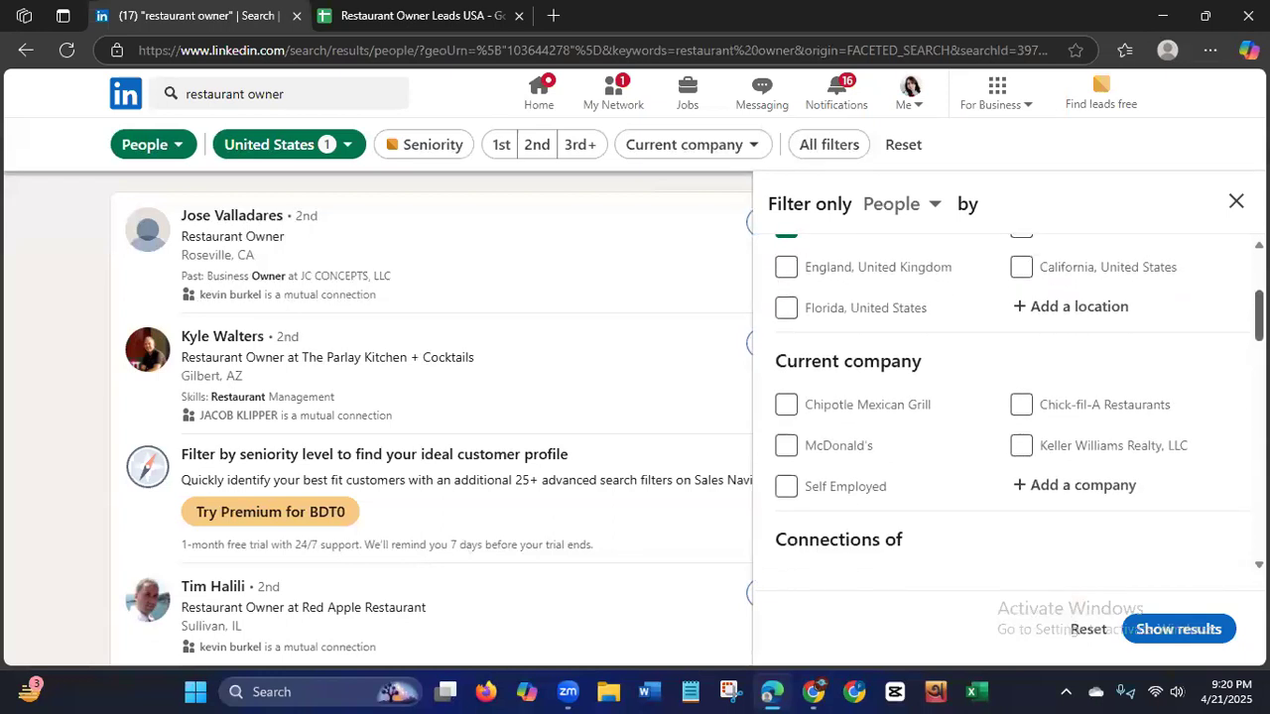
{"action": "scroll", "coordinate": [1011, 397], "scroll_direction": "down", "scroll_amount": 3}
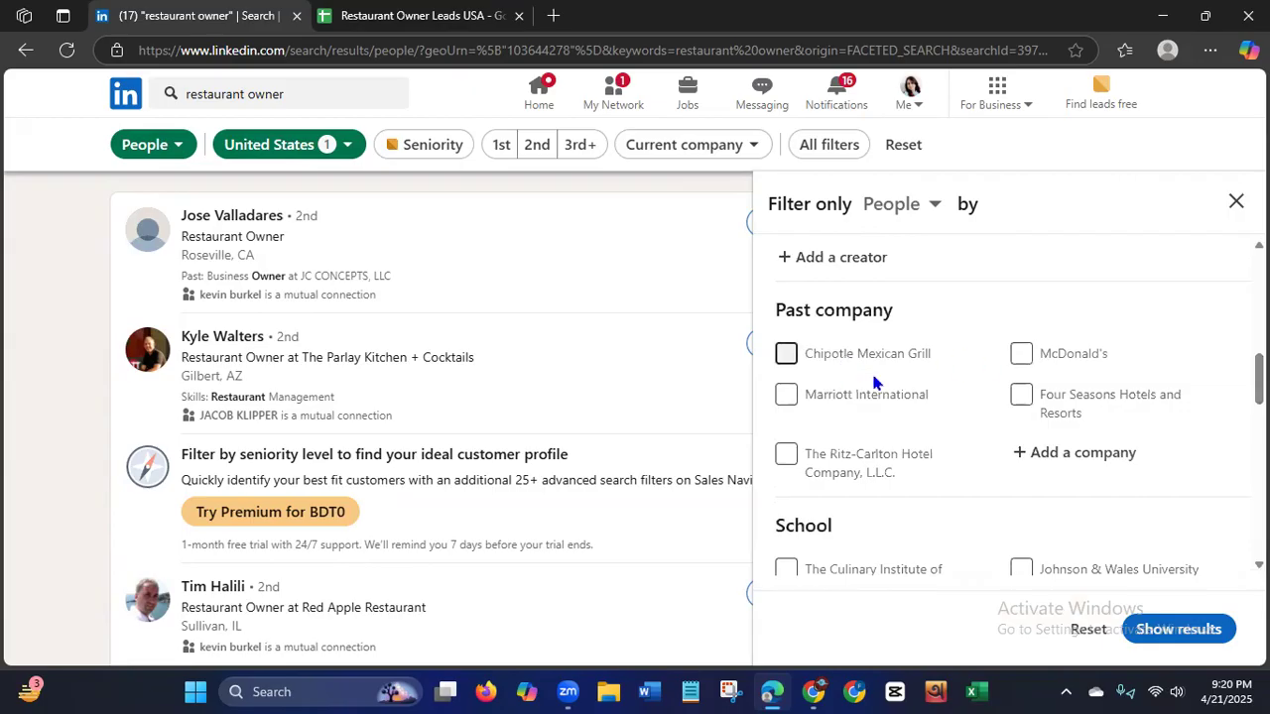
{"action": "scroll", "coordinate": [1011, 406], "scroll_direction": "down", "scroll_amount": 5}
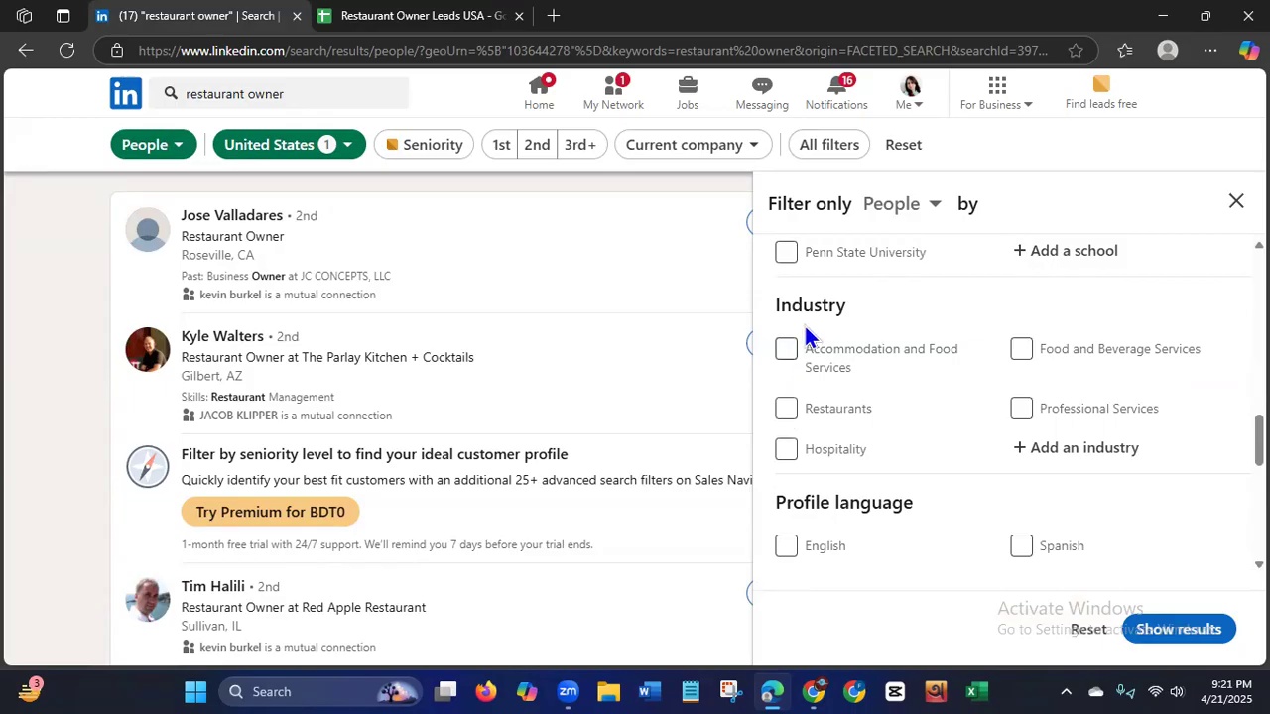
{"action": "left_click", "coordinate": [785, 407]}
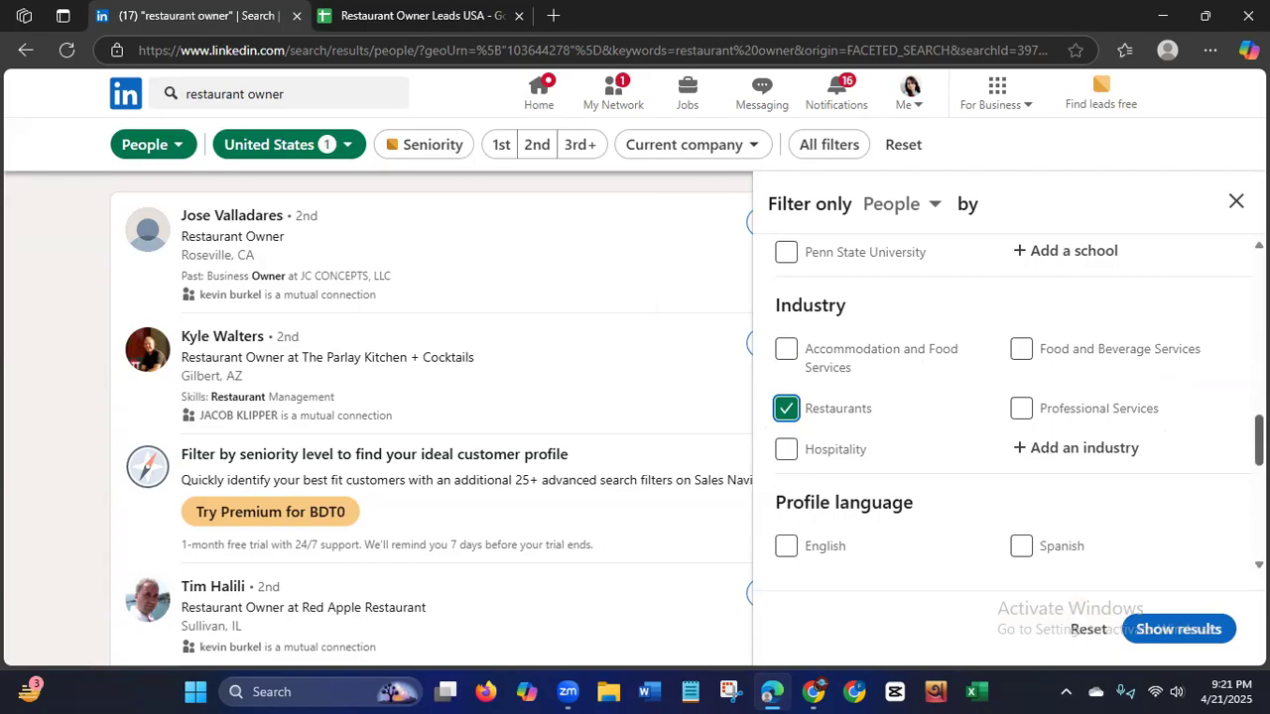
{"action": "scroll", "coordinate": [829, 387], "scroll_direction": "down", "scroll_amount": 3}
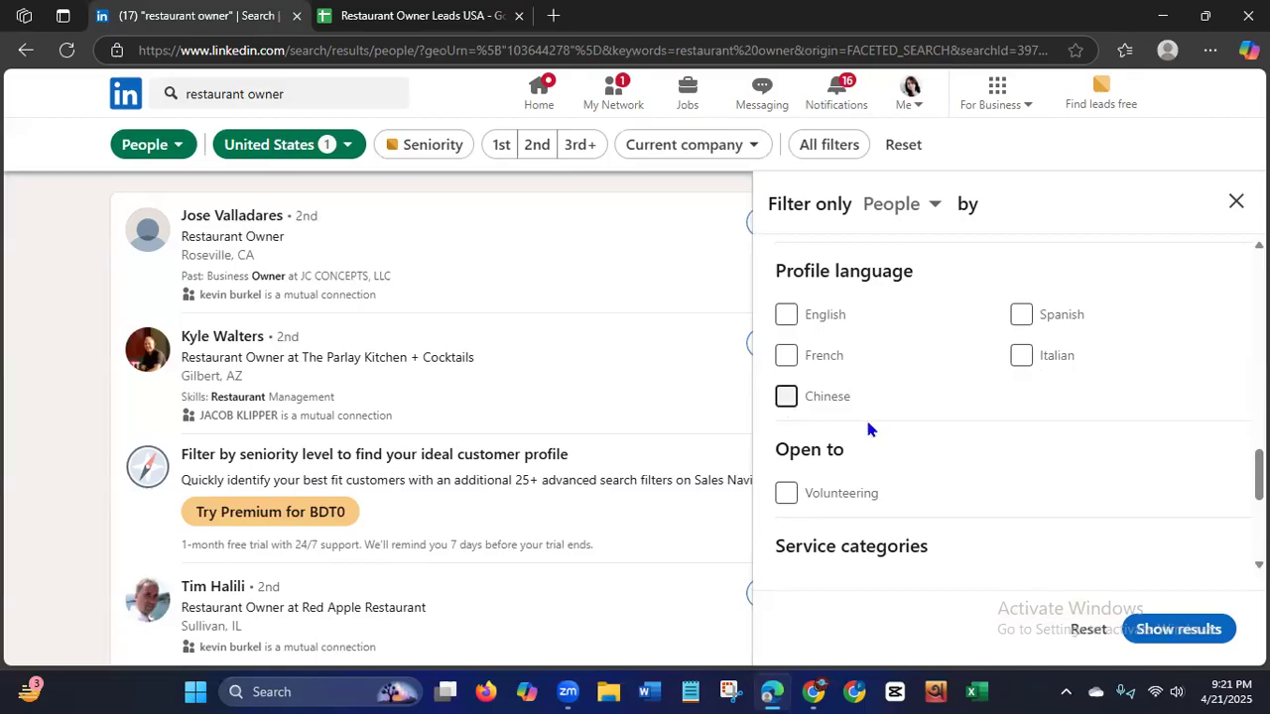
{"action": "scroll", "coordinate": [1012, 406], "scroll_direction": "down", "scroll_amount": 3}
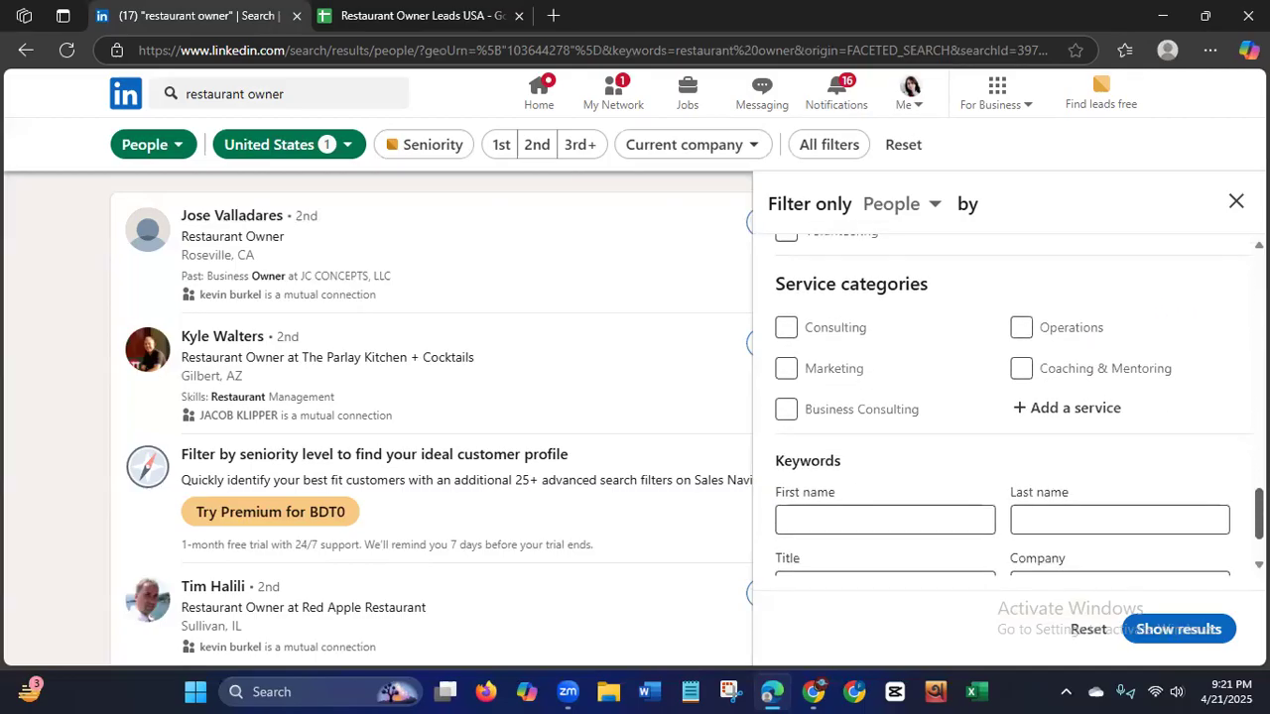
{"action": "scroll", "coordinate": [1012, 407], "scroll_direction": "down", "scroll_amount": 1}
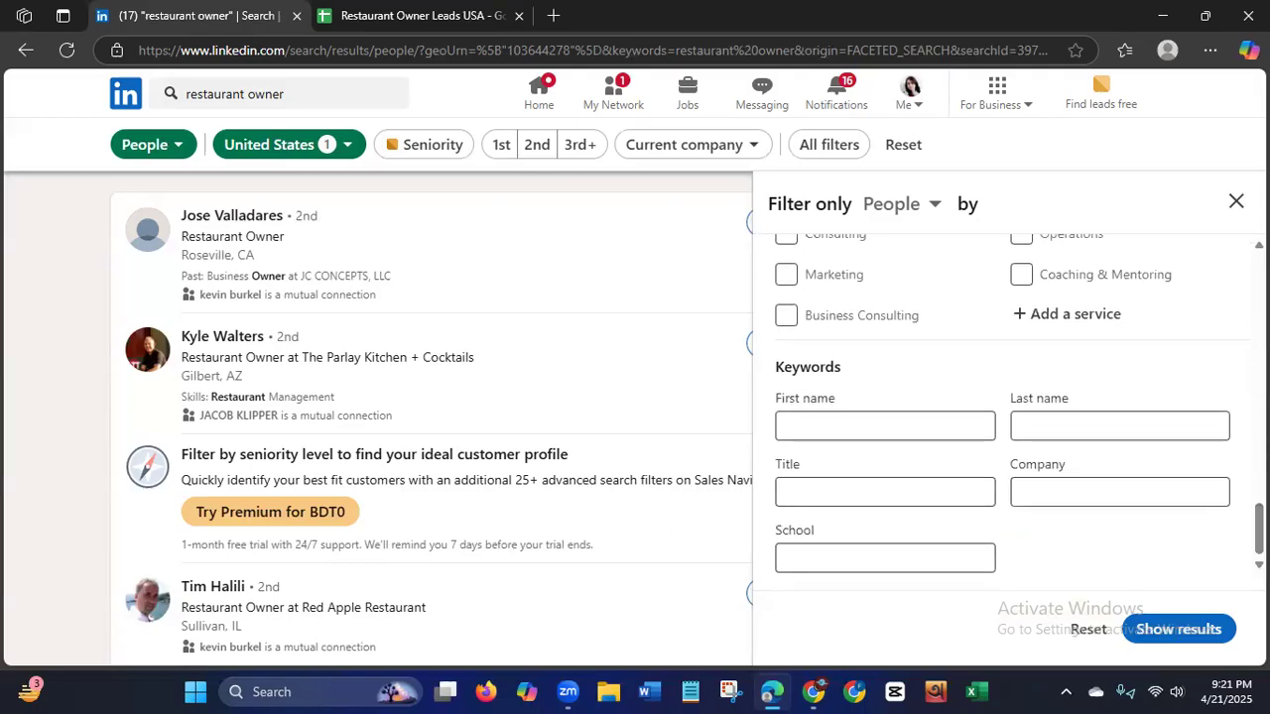
{"action": "left_click", "coordinate": [1179, 629]}
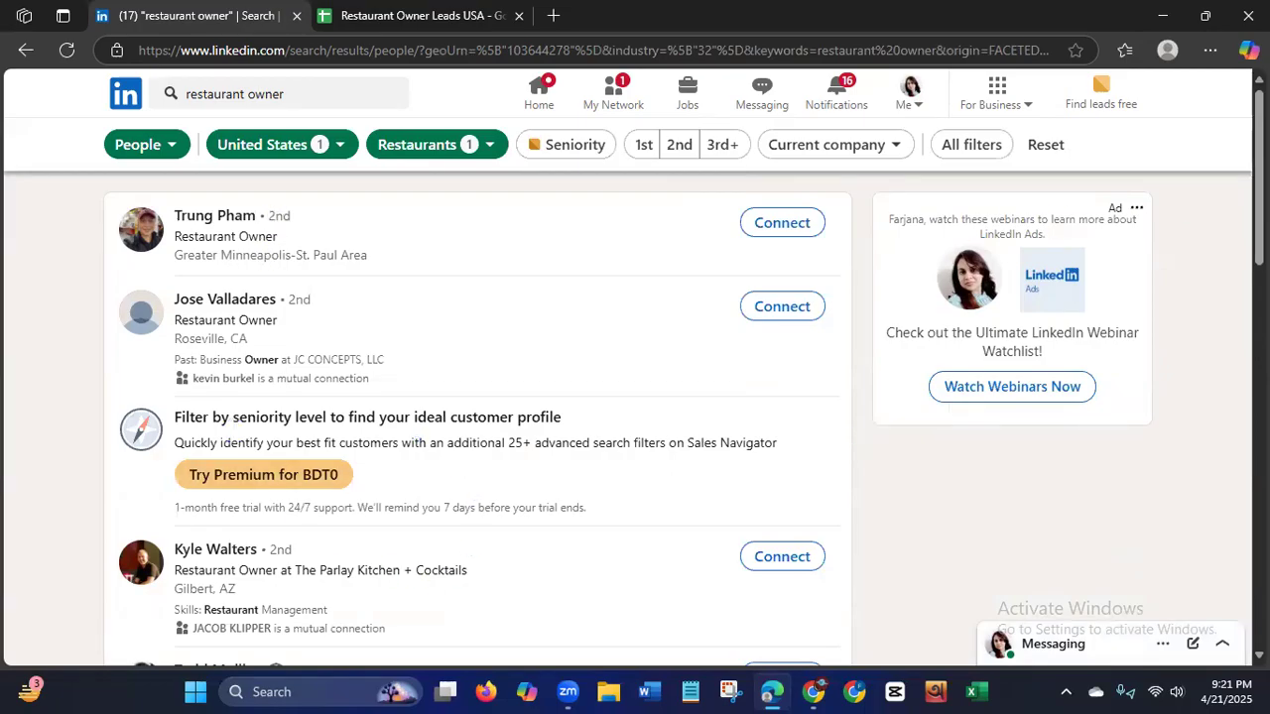
Look through the first page of filtered restaurant owner results, including how many result pages there are.
{"action": "scroll", "coordinate": [1012, 226], "scroll_direction": "down", "scroll_amount": 1}
{"action": "scroll", "coordinate": [476, 416], "scroll_direction": "down", "scroll_amount": 4}
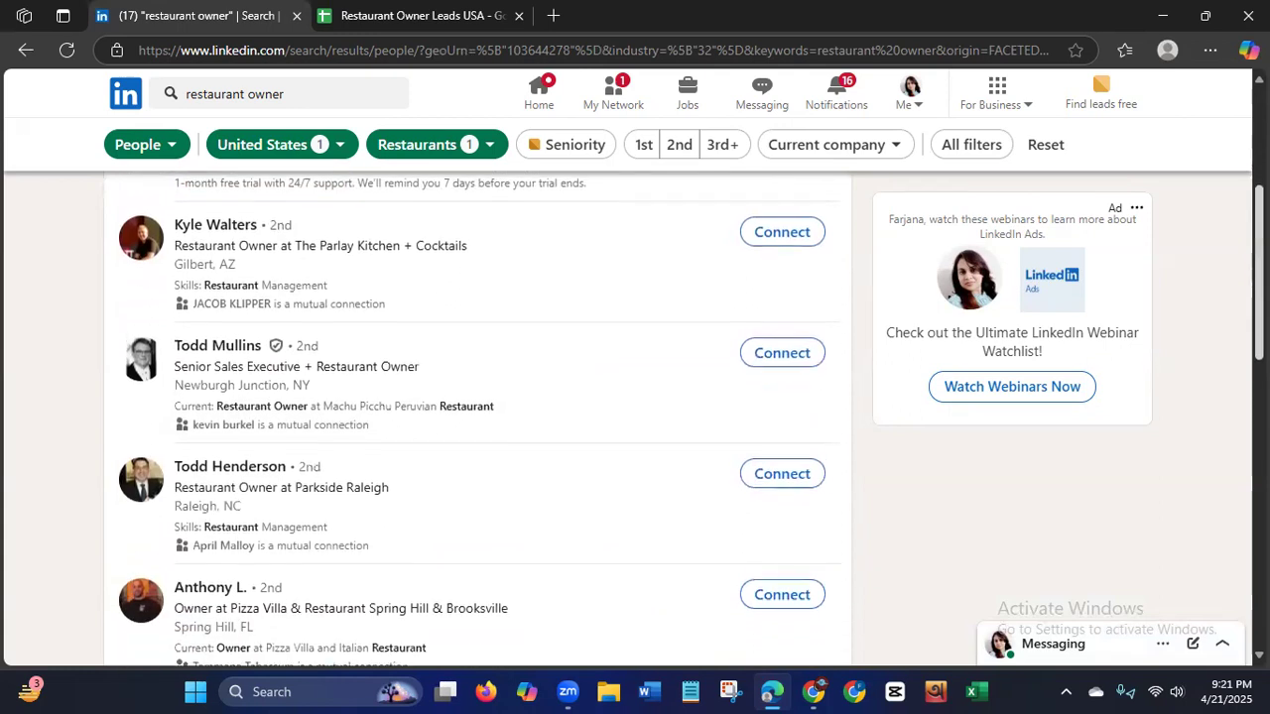
{"action": "scroll", "coordinate": [1222, 342], "scroll_direction": "down", "scroll_amount": 1}
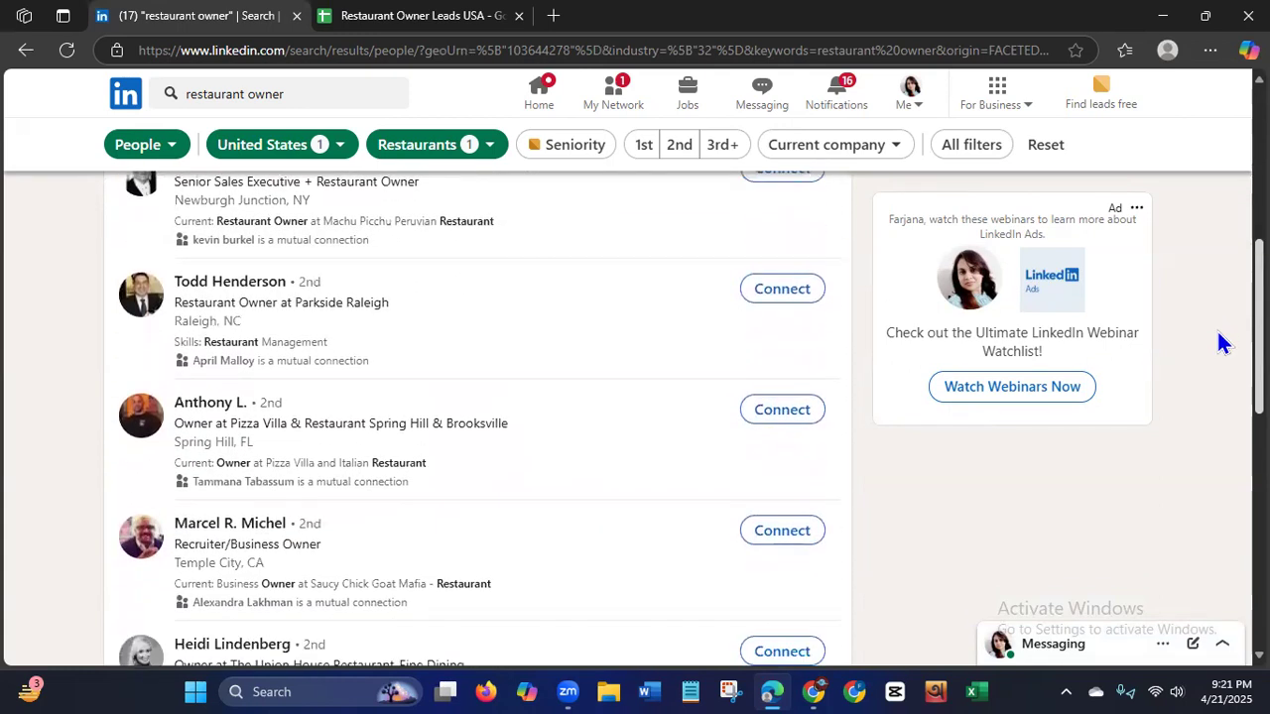
{"action": "scroll", "coordinate": [1215, 357], "scroll_direction": "down", "scroll_amount": 4}
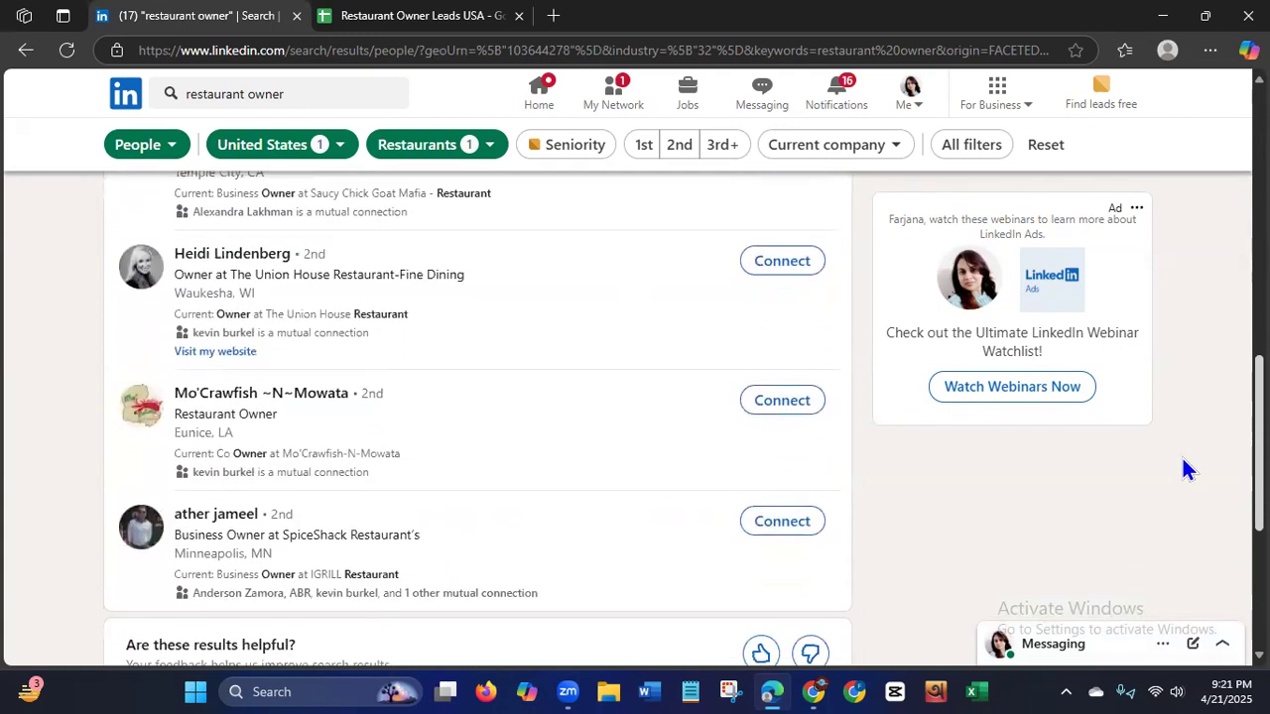
{"action": "scroll", "coordinate": [1176, 492], "scroll_direction": "down", "scroll_amount": 3}
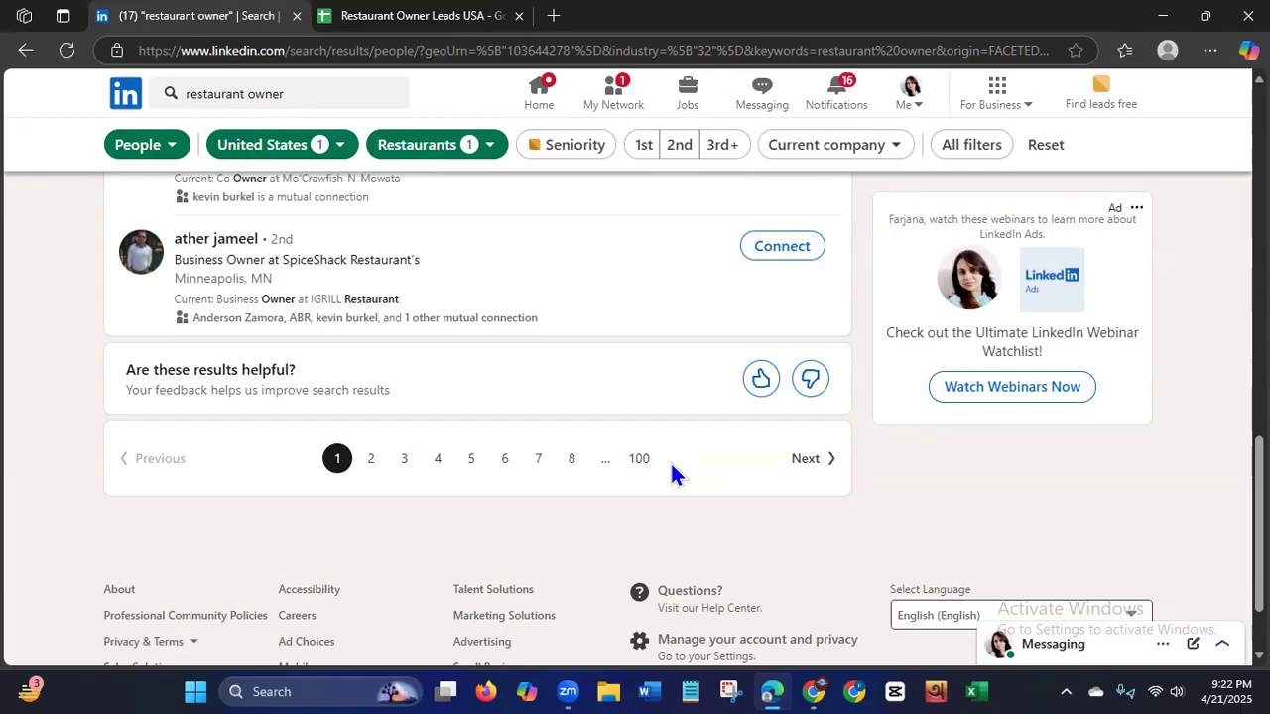
{"action": "scroll", "coordinate": [1212, 238], "scroll_direction": "up", "scroll_amount": 7}
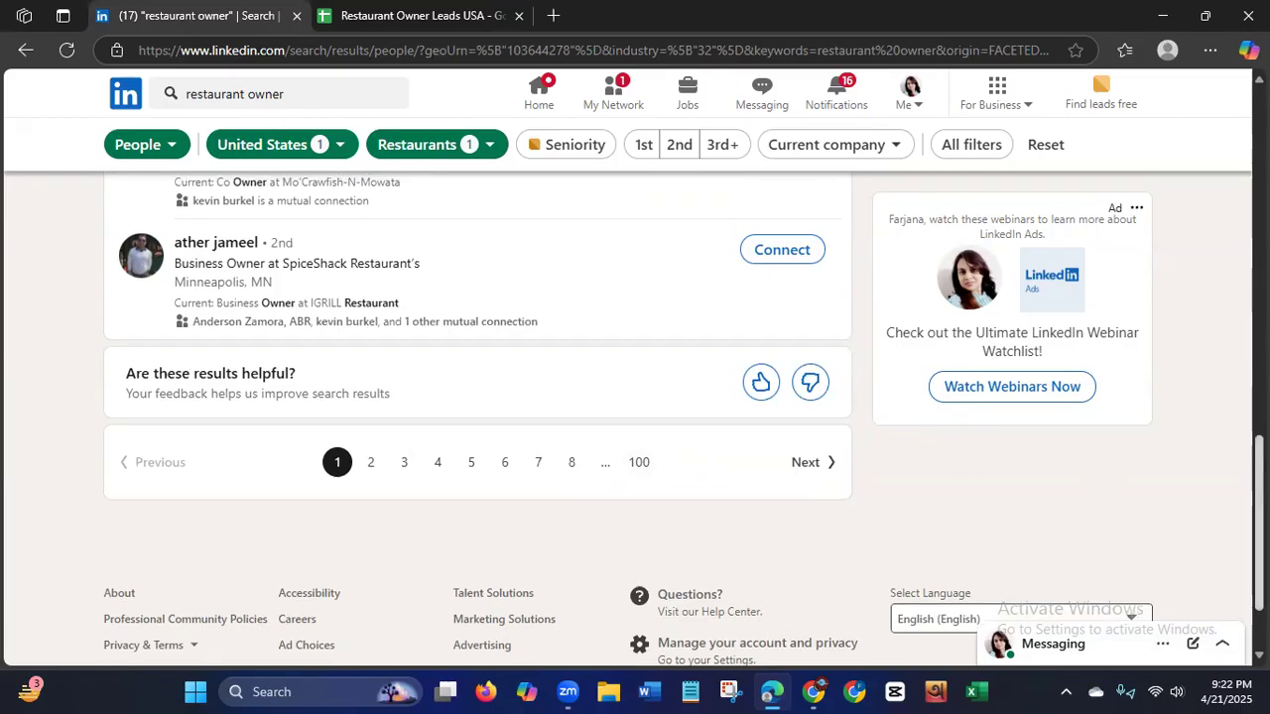
{"action": "scroll", "coordinate": [1213, 238], "scroll_direction": "up", "scroll_amount": 4}
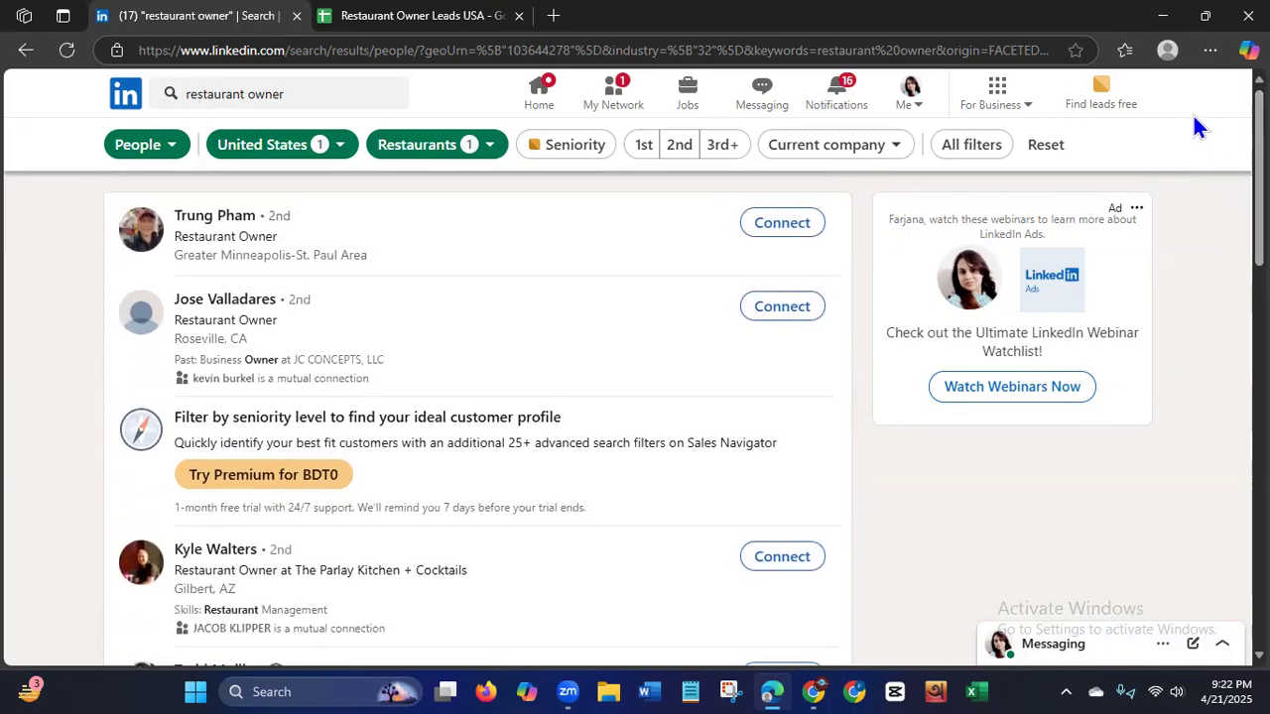
{"action": "scroll", "coordinate": [1220, 188], "scroll_direction": "down", "scroll_amount": 2}
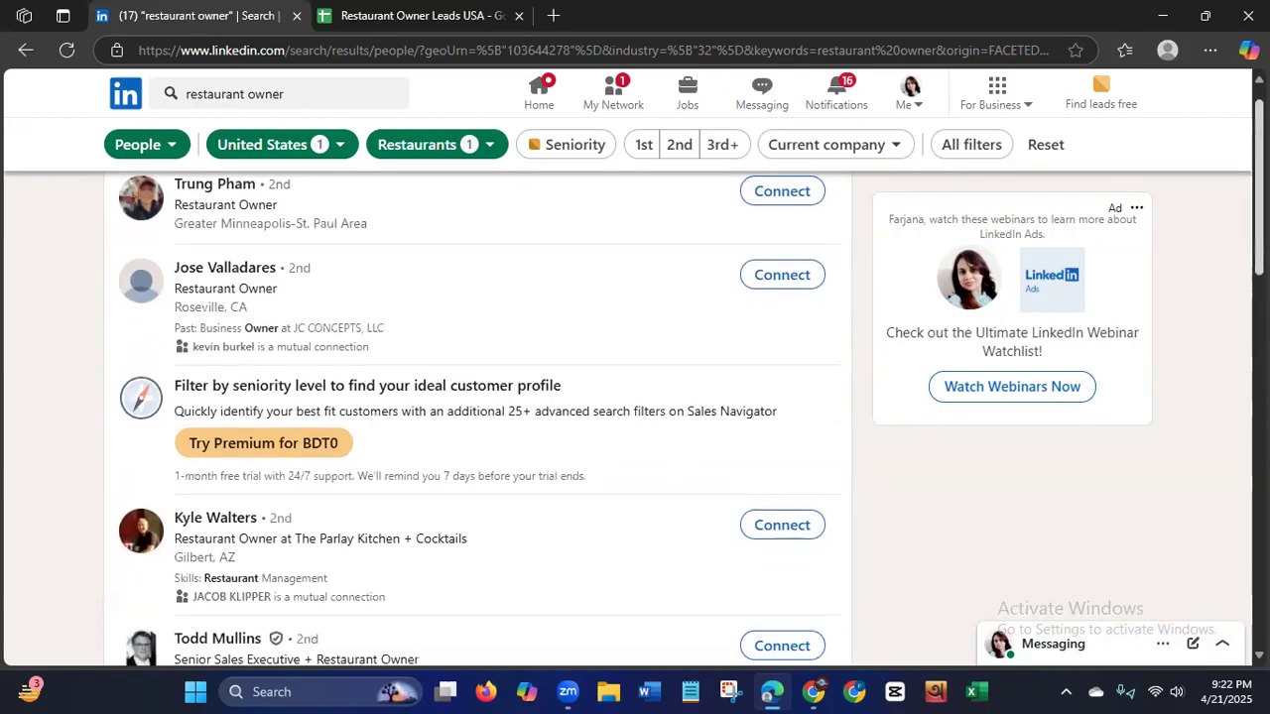
{"action": "scroll", "coordinate": [476, 416], "scroll_direction": "down", "scroll_amount": 1}
{"action": "scroll", "coordinate": [476, 417], "scroll_direction": "down", "scroll_amount": 3}
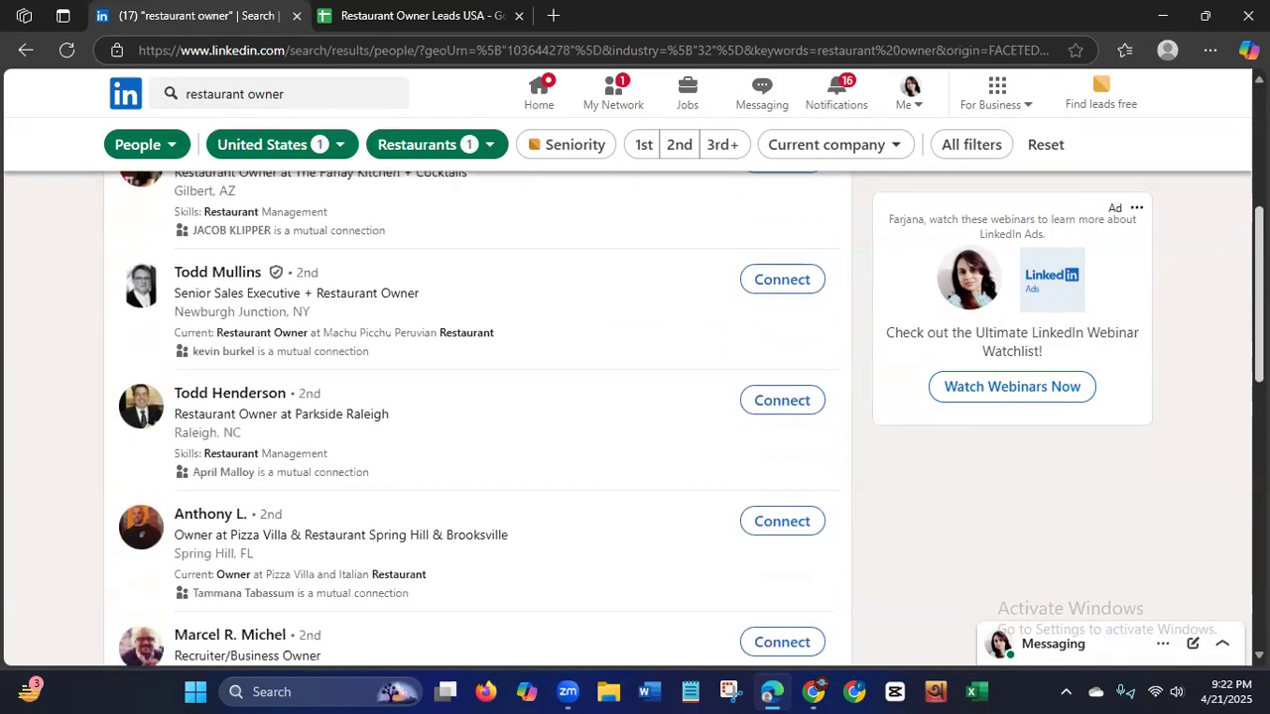
{"action": "scroll", "coordinate": [1225, 446], "scroll_direction": "down", "scroll_amount": 4}
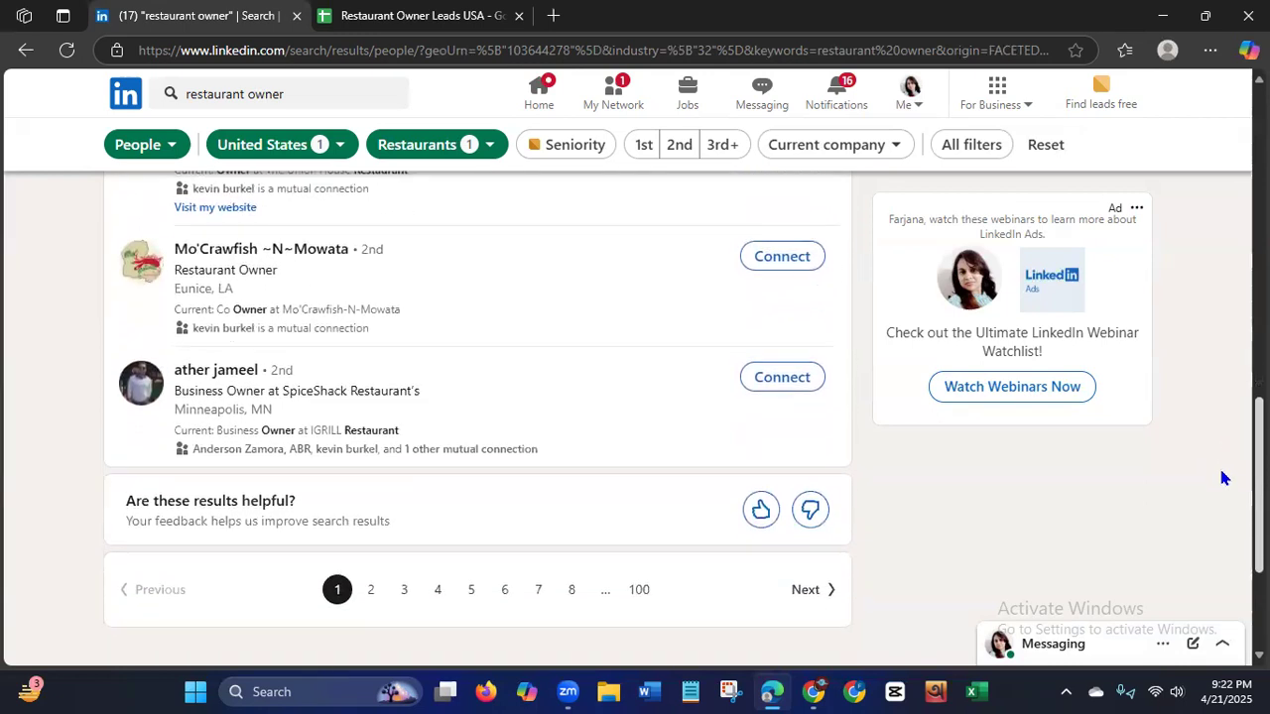
{"action": "scroll", "coordinate": [1222, 478], "scroll_direction": "up", "scroll_amount": 10}
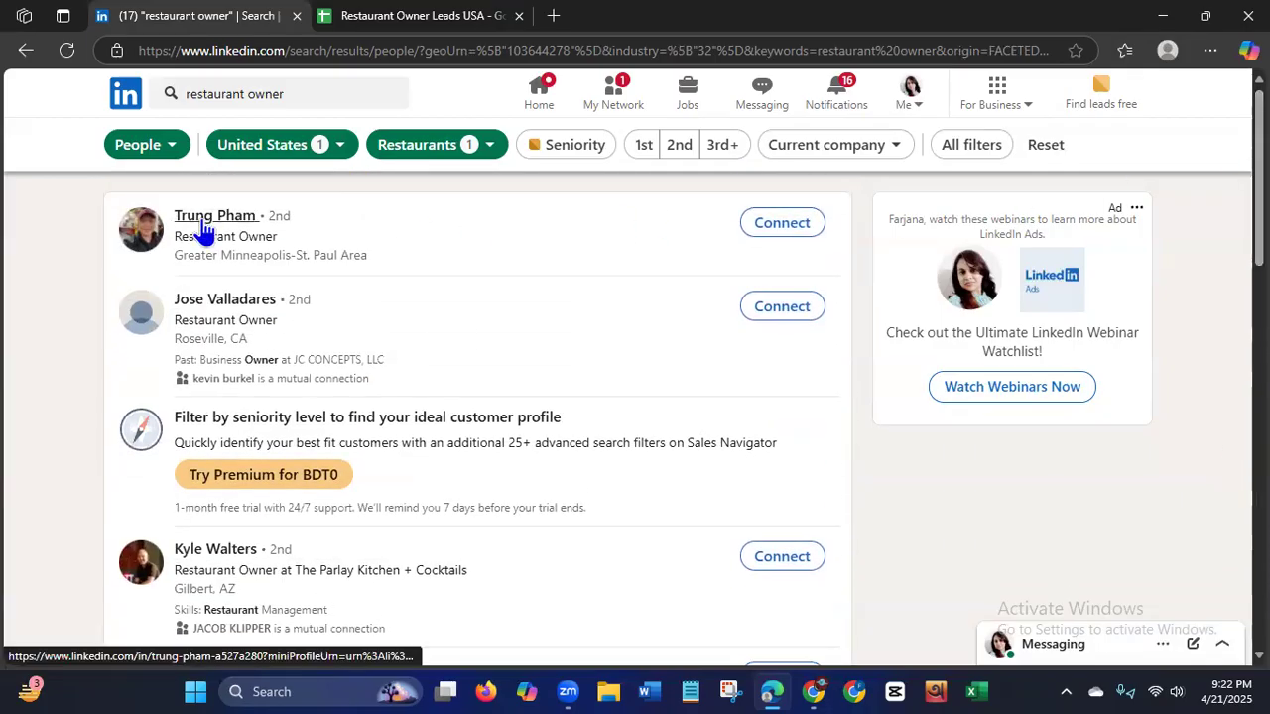
Open the profiles of the first result, The Parlay Kitchen + Cocktails owner and the Saucy Chick Goat Mafia business owner in new browser tabs.
{"action": "right_click", "coordinate": [203, 228]}
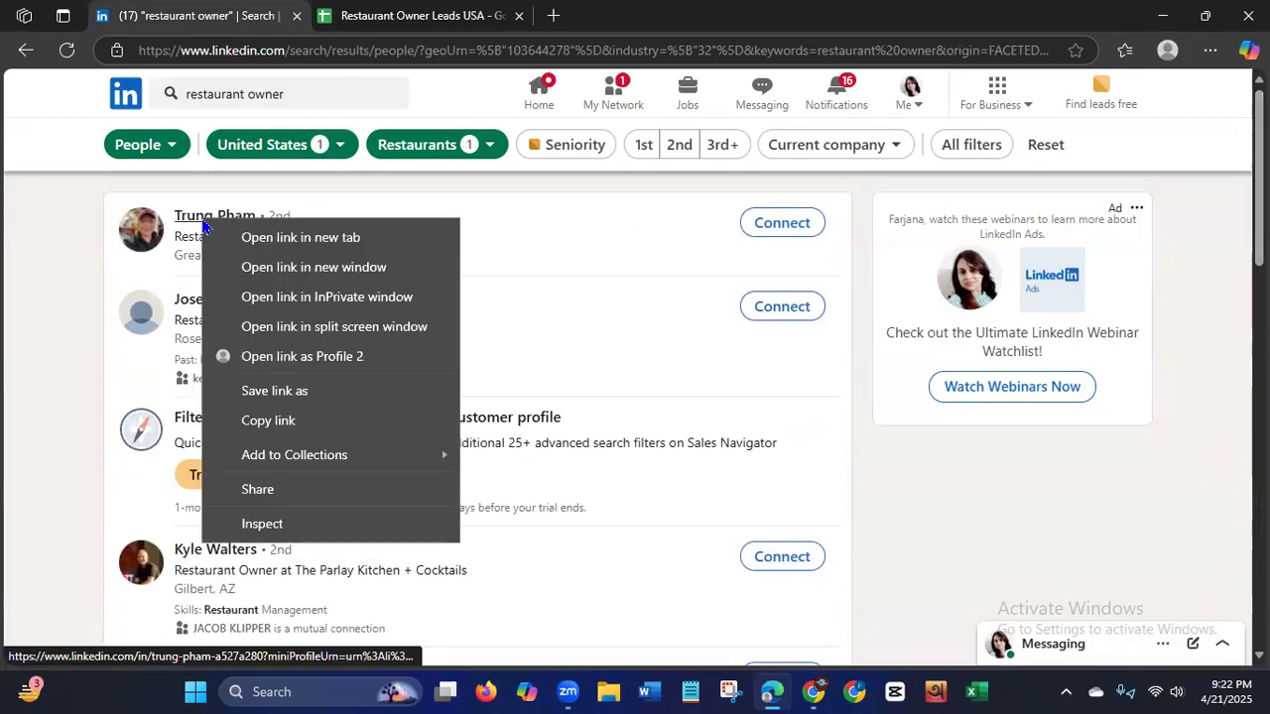
{"action": "left_click", "coordinate": [253, 246]}
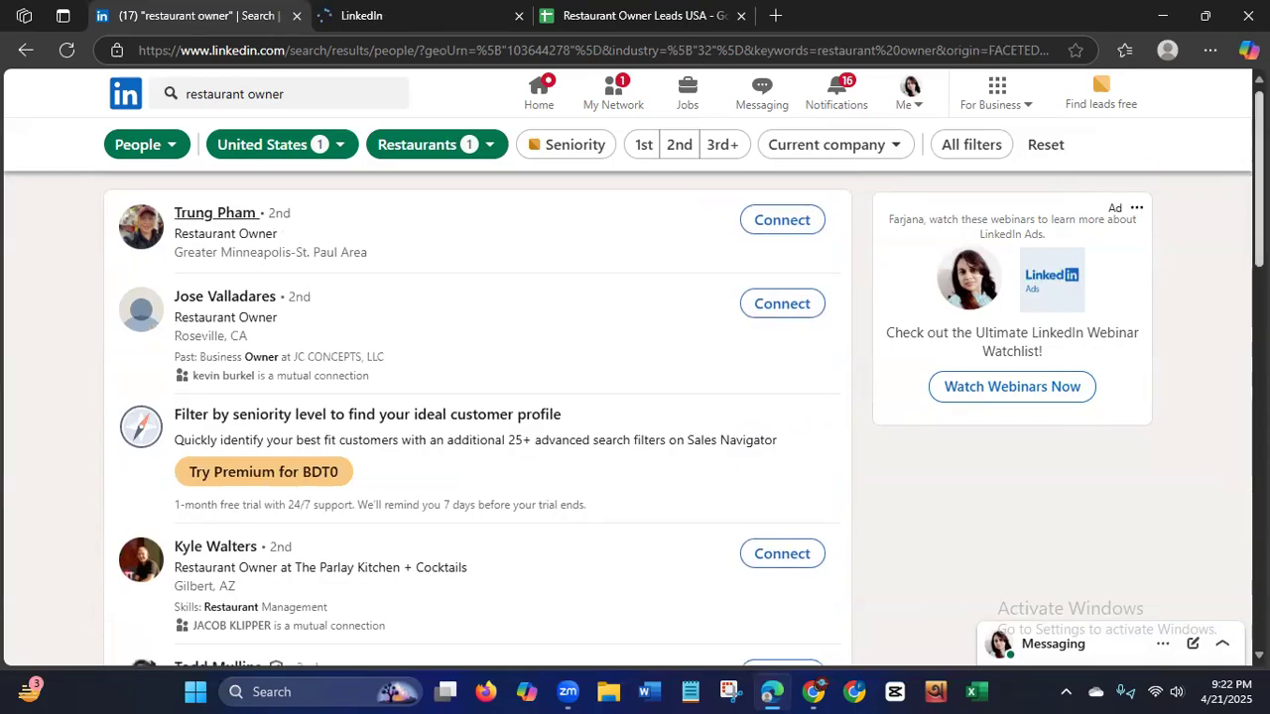
{"action": "scroll", "coordinate": [1230, 397], "scroll_direction": "down", "scroll_amount": 2}
{"action": "left_click_drag", "start_coordinate": [1259, 245], "coordinate": [1259, 262]}
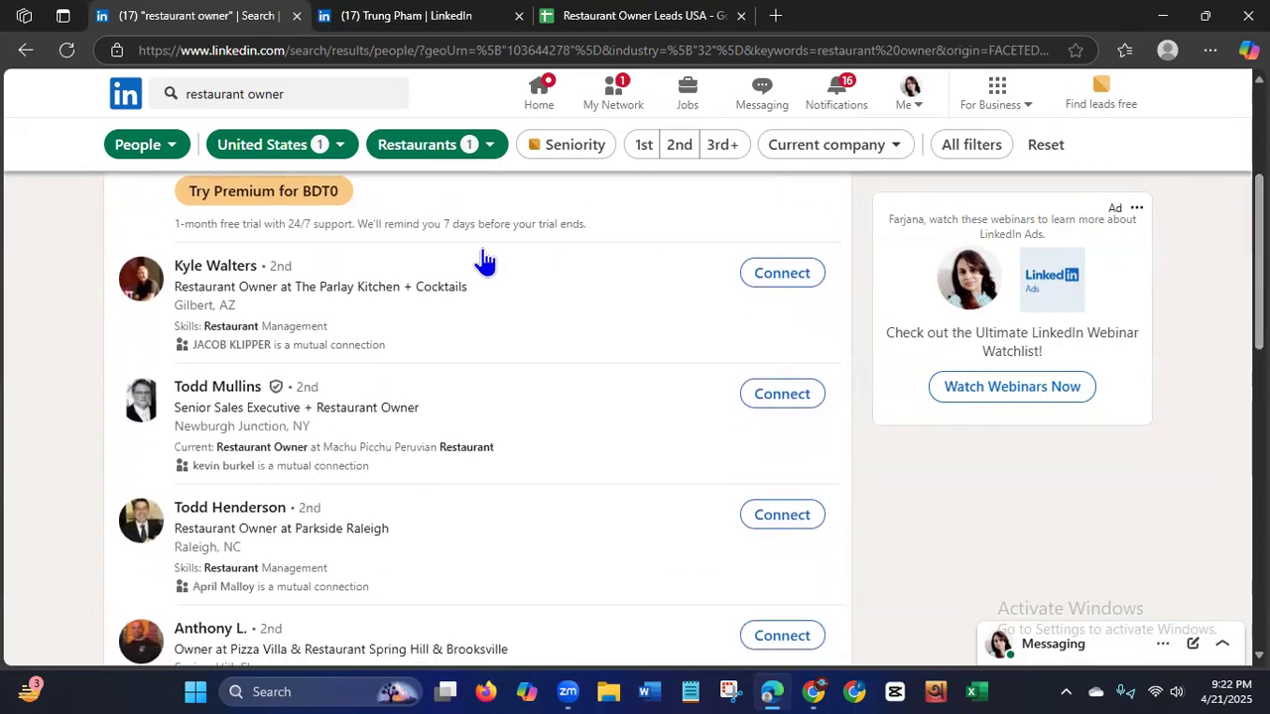
{"action": "right_click", "coordinate": [198, 278]}
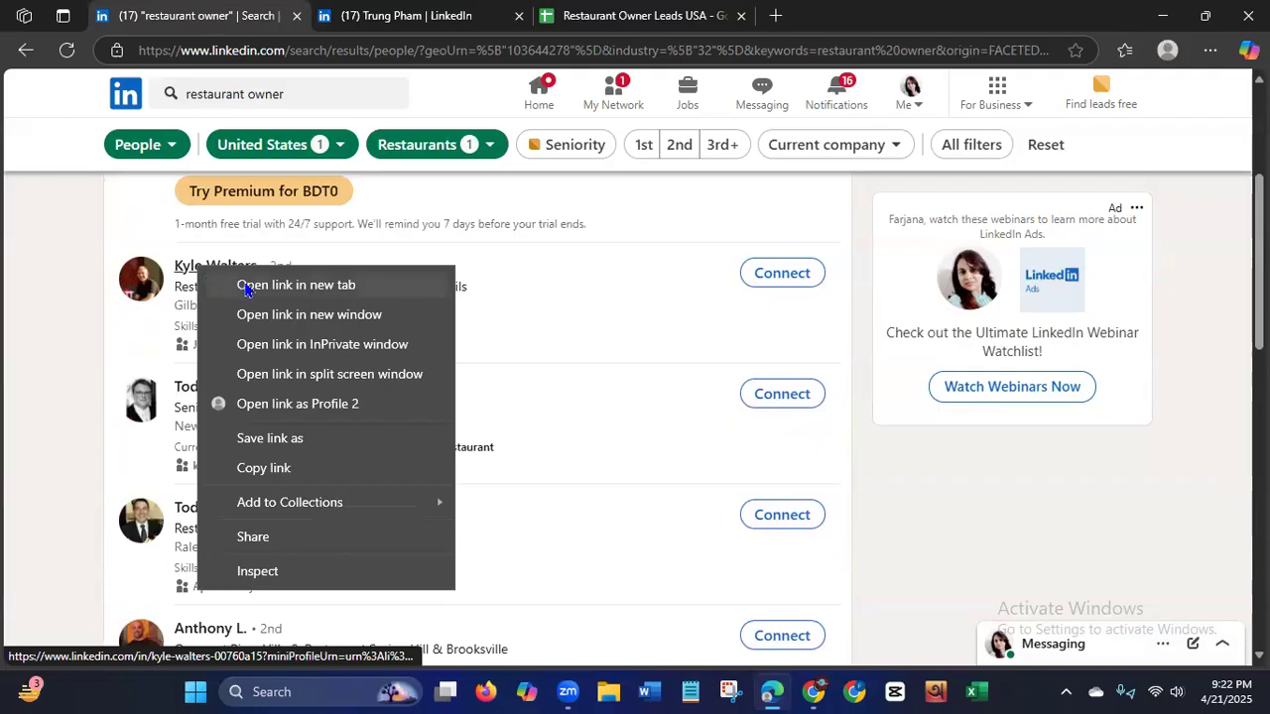
{"action": "left_click", "coordinate": [259, 283]}
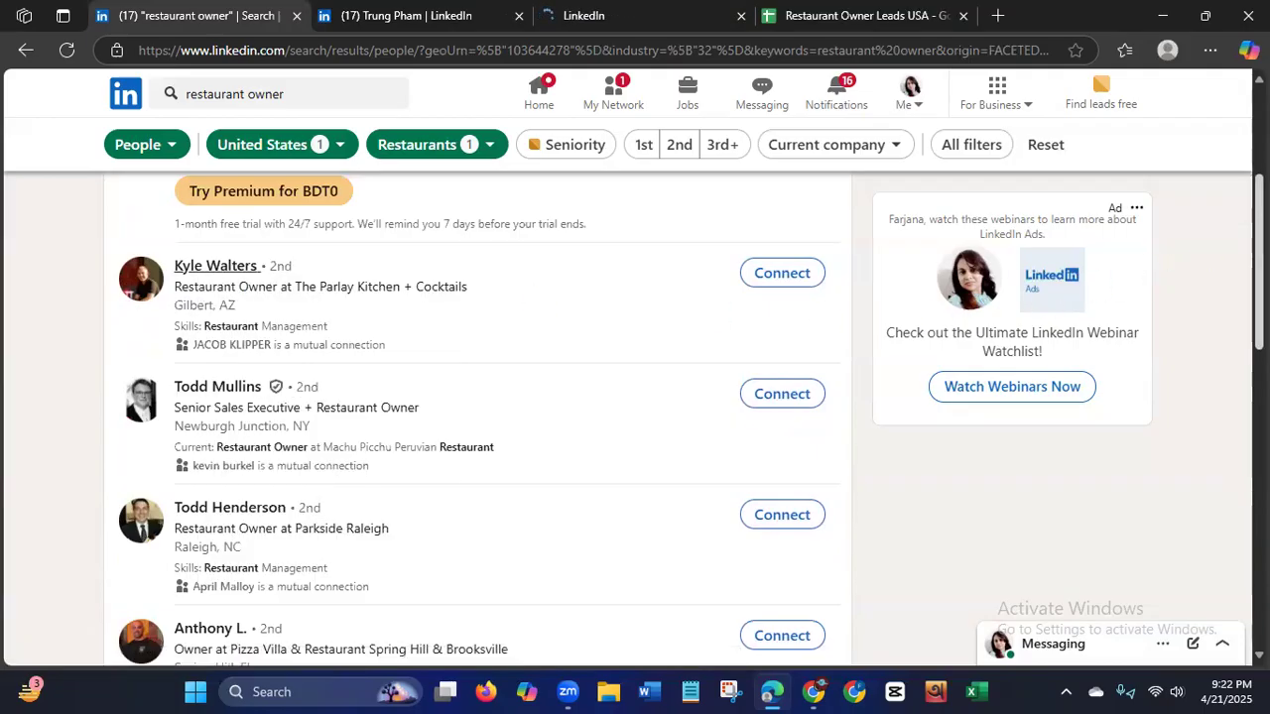
{"action": "scroll", "coordinate": [476, 416], "scroll_direction": "down", "scroll_amount": 4}
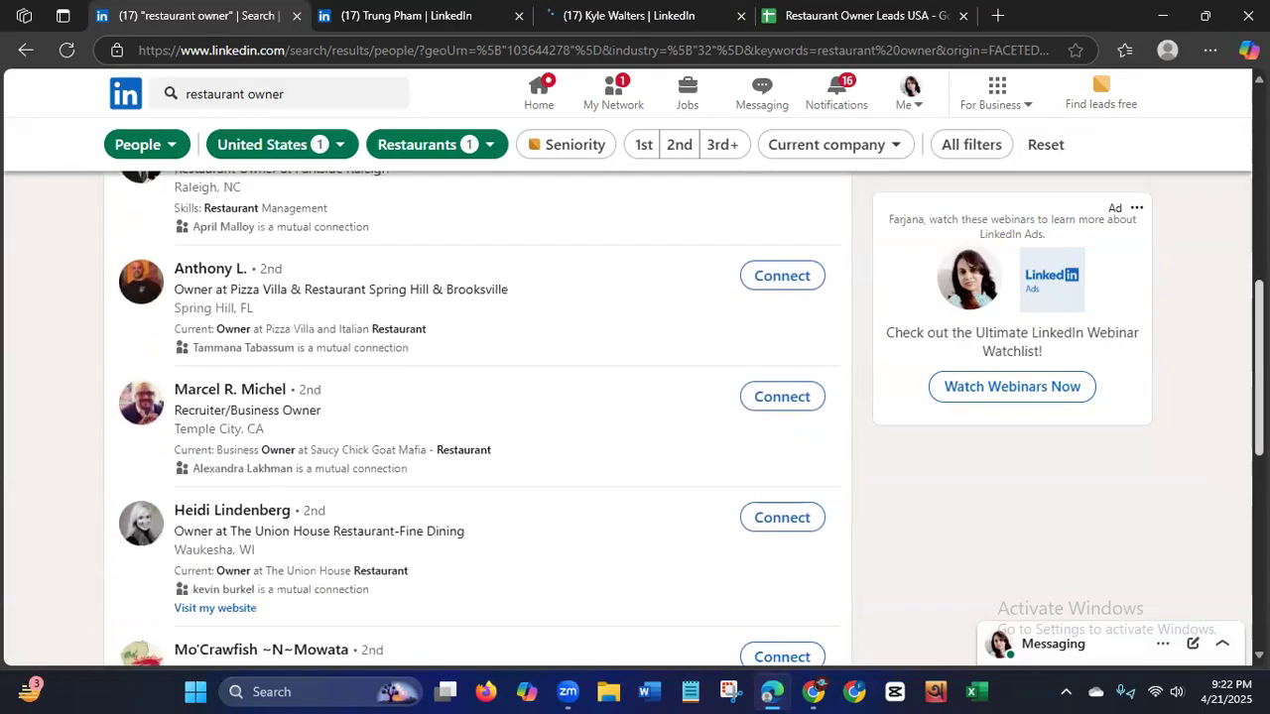
{"action": "right_click", "coordinate": [217, 399]}
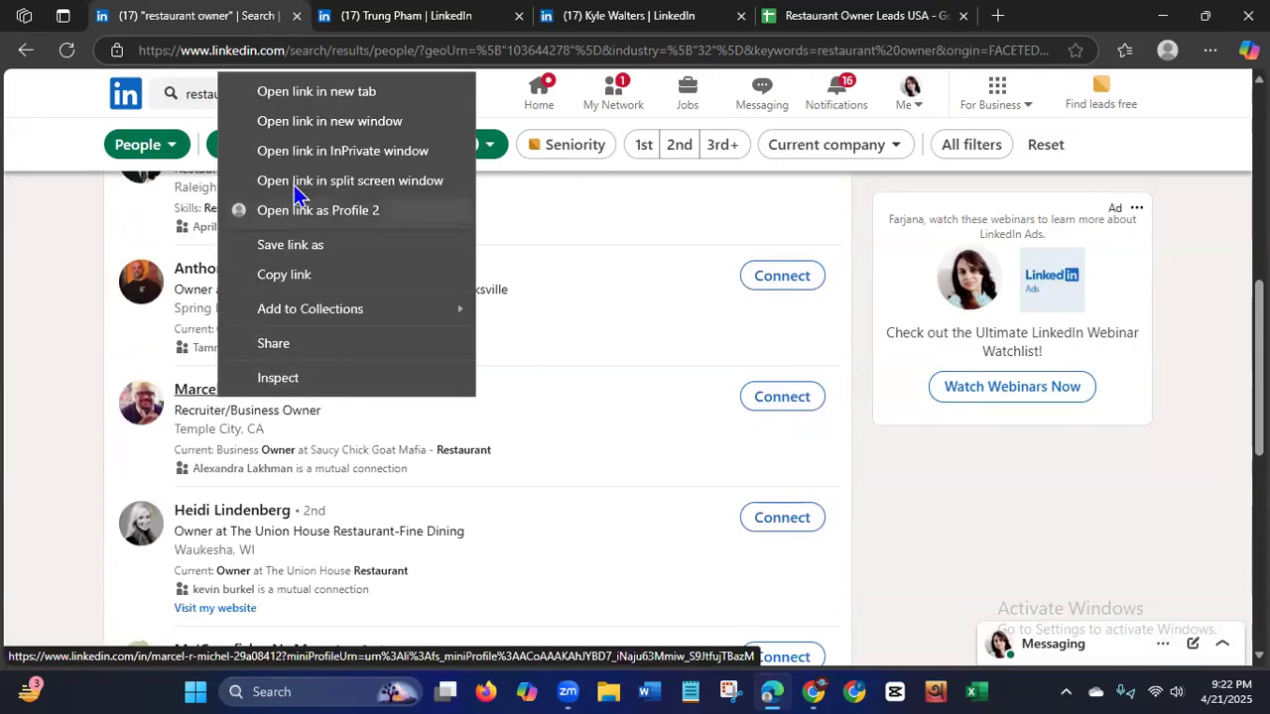
{"action": "left_click", "coordinate": [323, 92]}
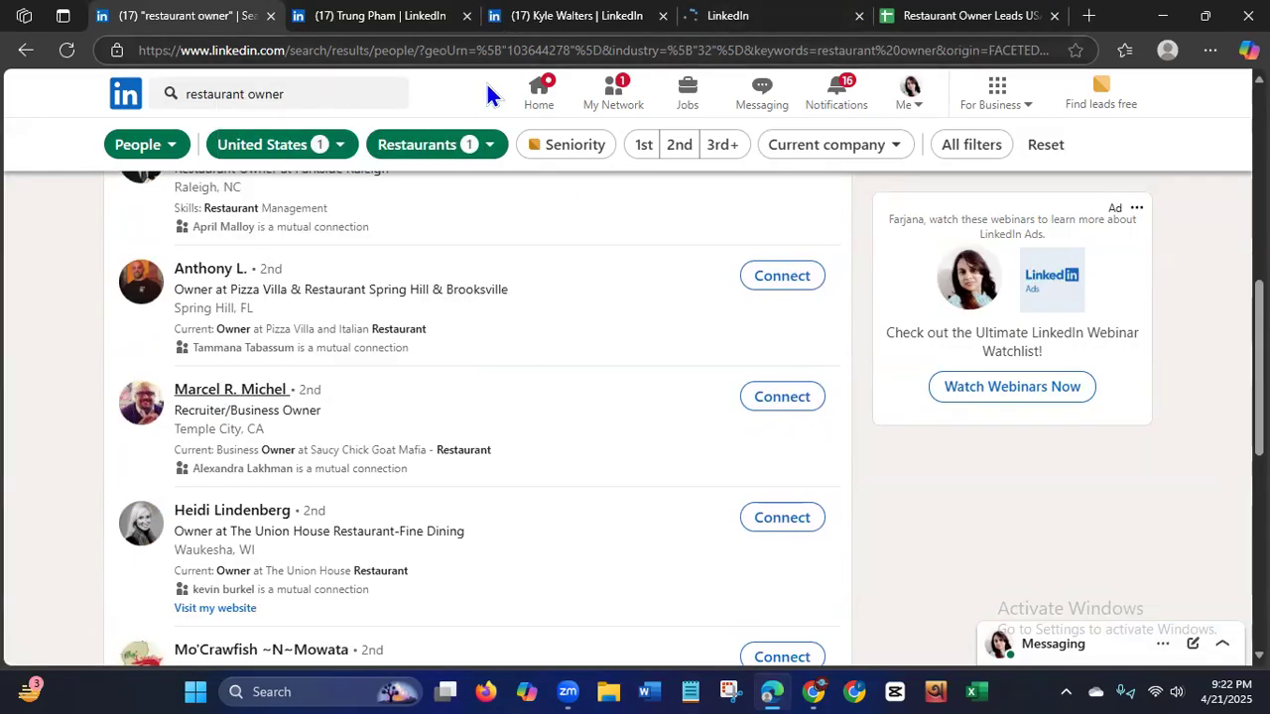
Switch to the first opened profile and review its headline, location, activity, experience and interests for lead details.
{"action": "left_click", "coordinate": [362, 20]}
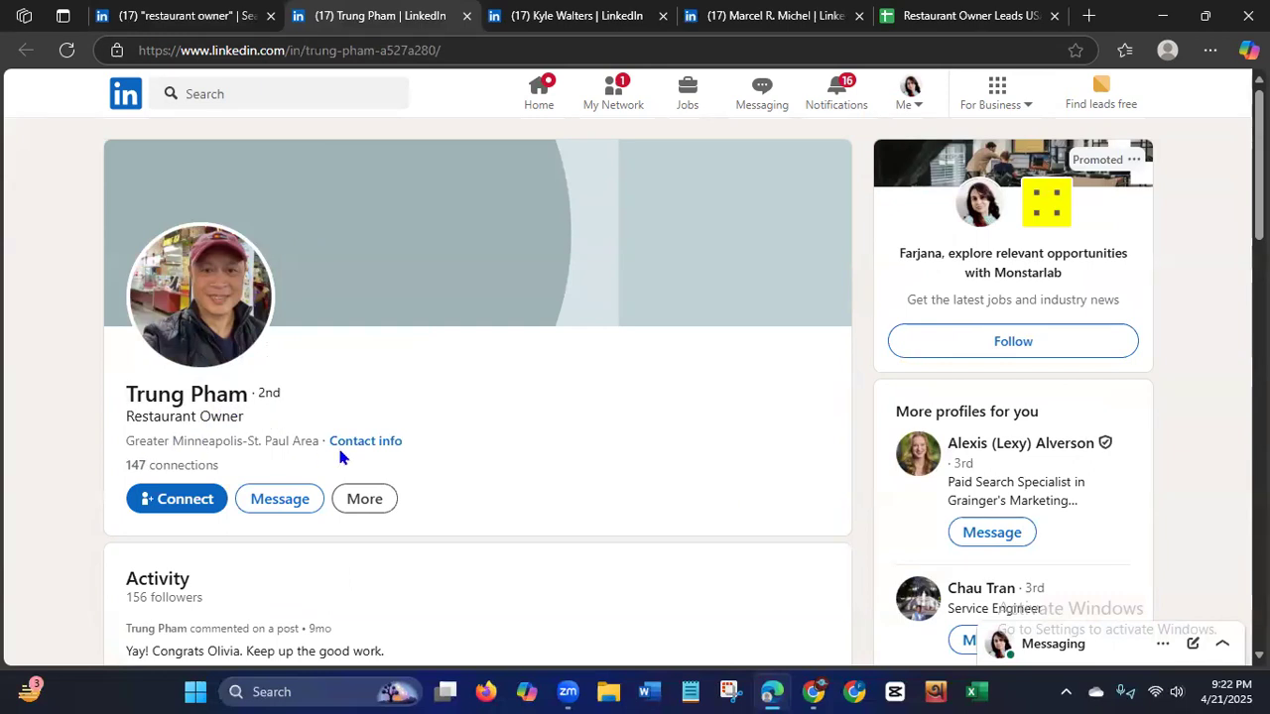
{"action": "scroll", "coordinate": [635, 386], "scroll_direction": "down", "scroll_amount": 5}
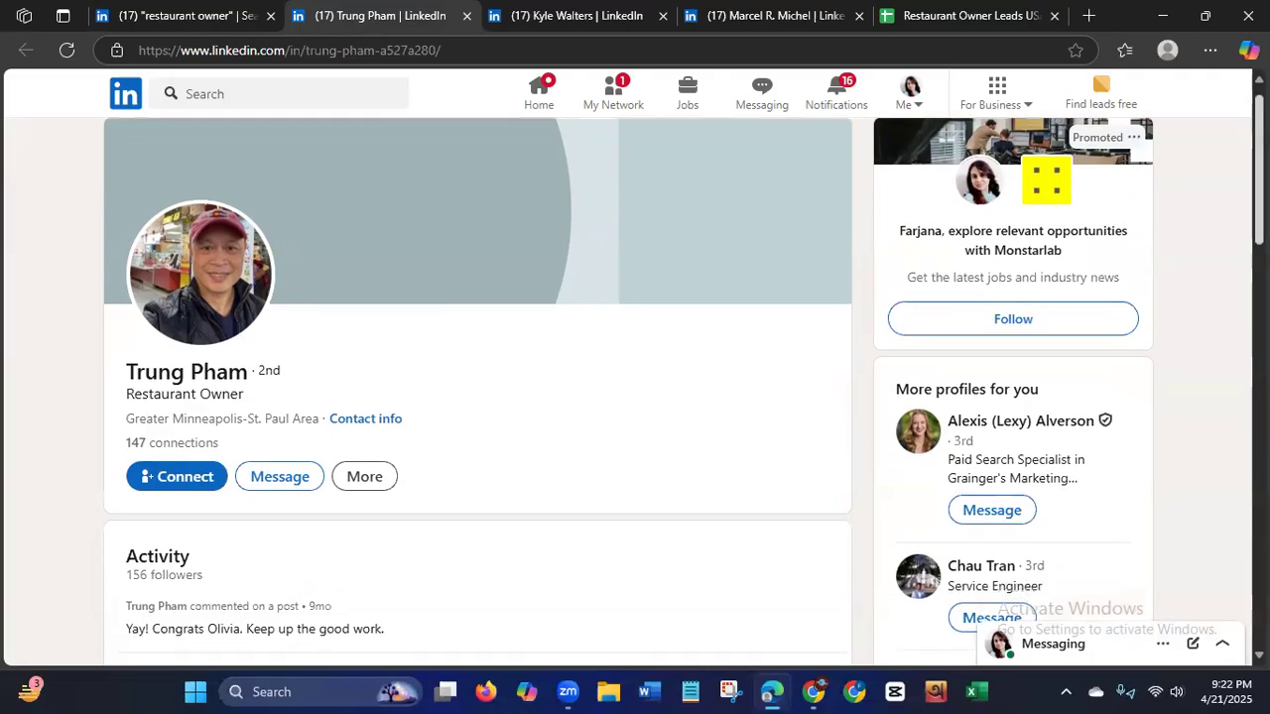
{"action": "scroll", "coordinate": [635, 387], "scroll_direction": "down", "scroll_amount": 4}
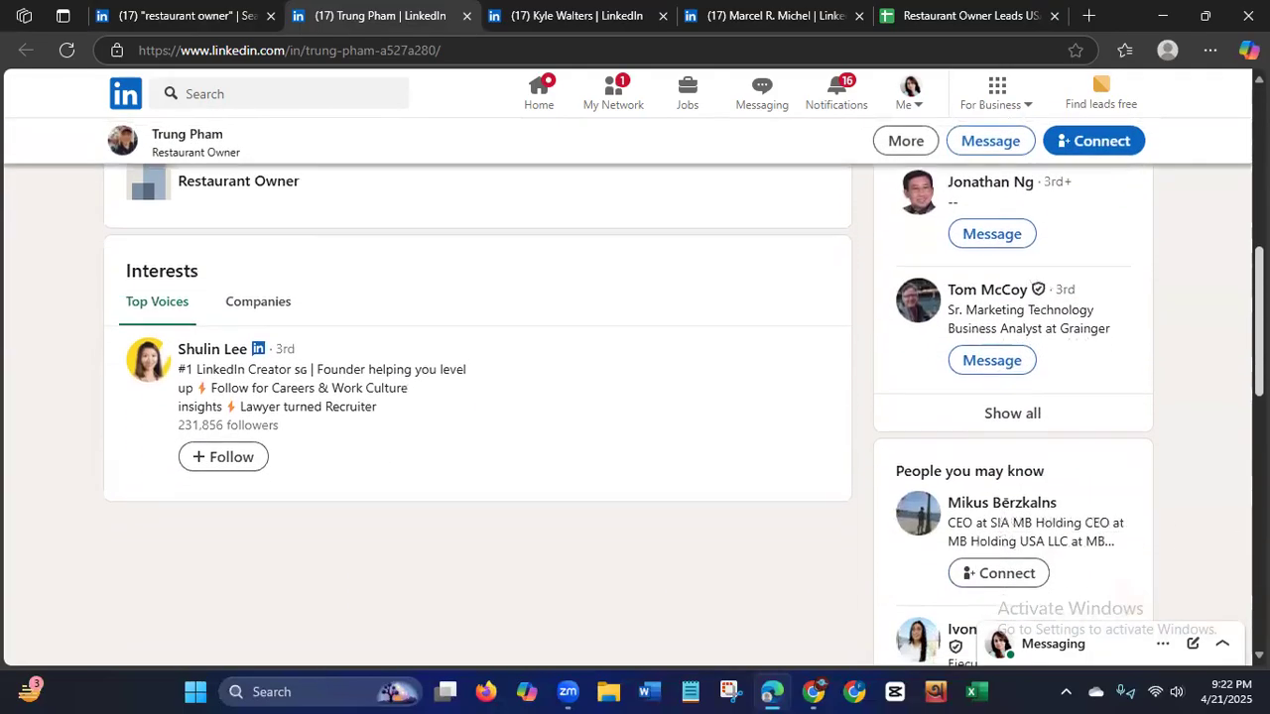
{"action": "scroll", "coordinate": [635, 387], "scroll_direction": "up", "scroll_amount": 5}
{"action": "scroll", "coordinate": [635, 387], "scroll_direction": "up", "scroll_amount": 2}
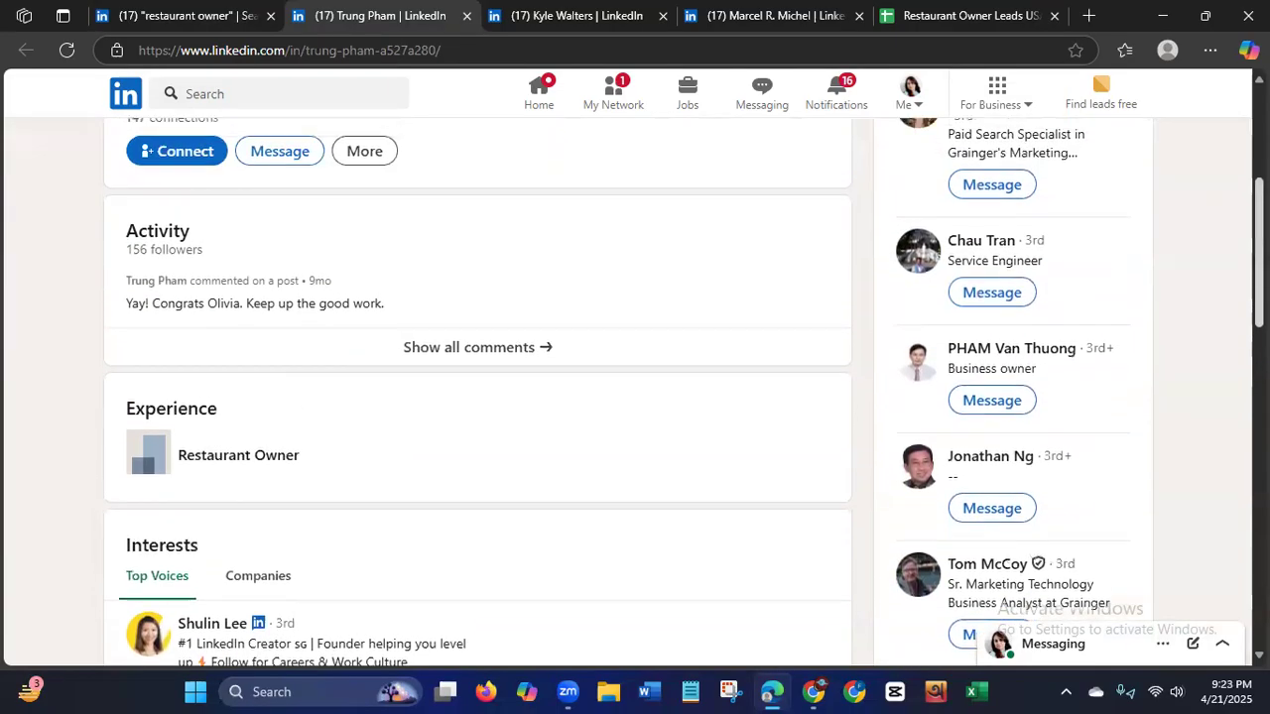
{"action": "scroll", "coordinate": [635, 387], "scroll_direction": "up", "scroll_amount": 3}
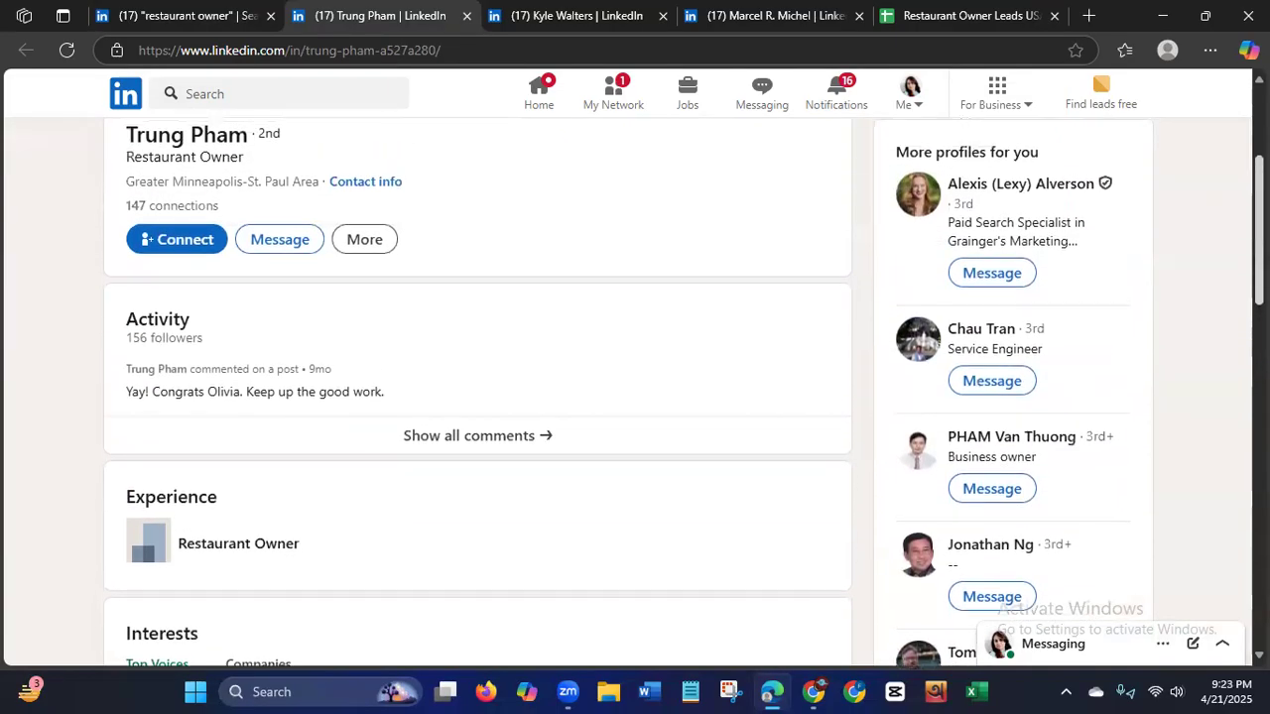
{"action": "left_click_drag", "start_coordinate": [1259, 147], "coordinate": [1233, 133]}
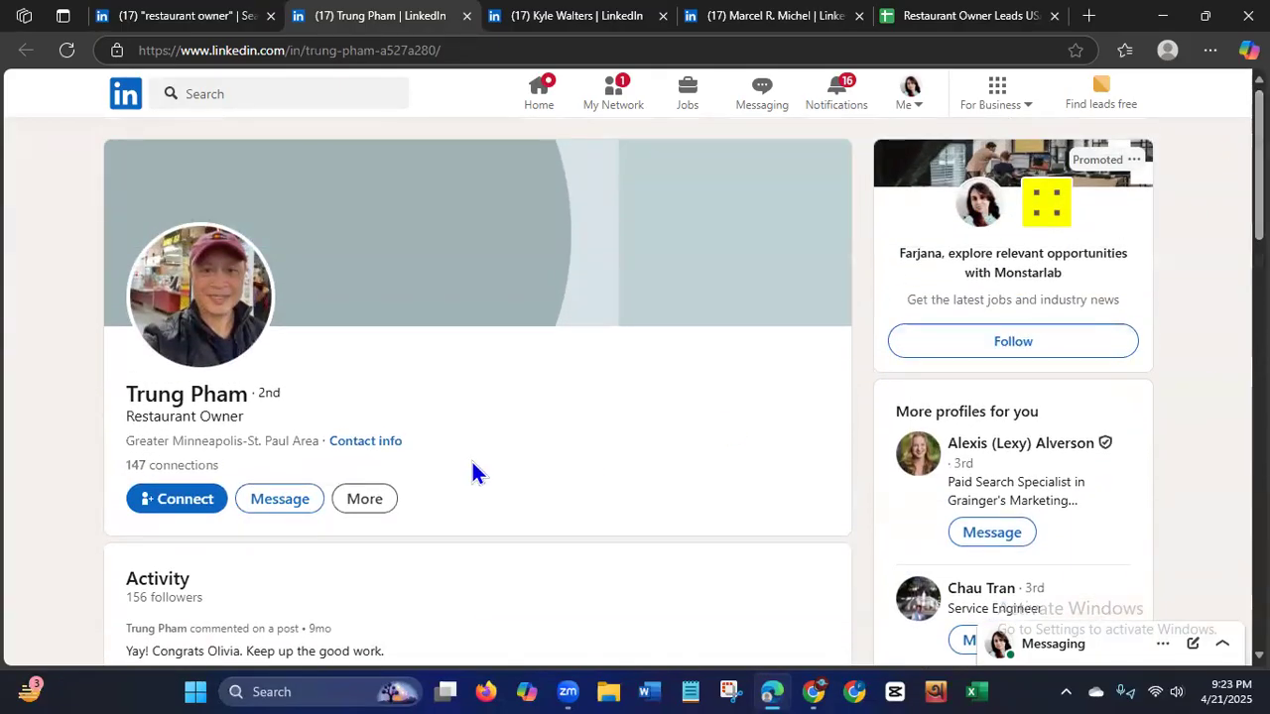
Check the additional actions available on the first opened profile and look over its activity and experience again.
{"action": "left_click", "coordinate": [352, 500]}
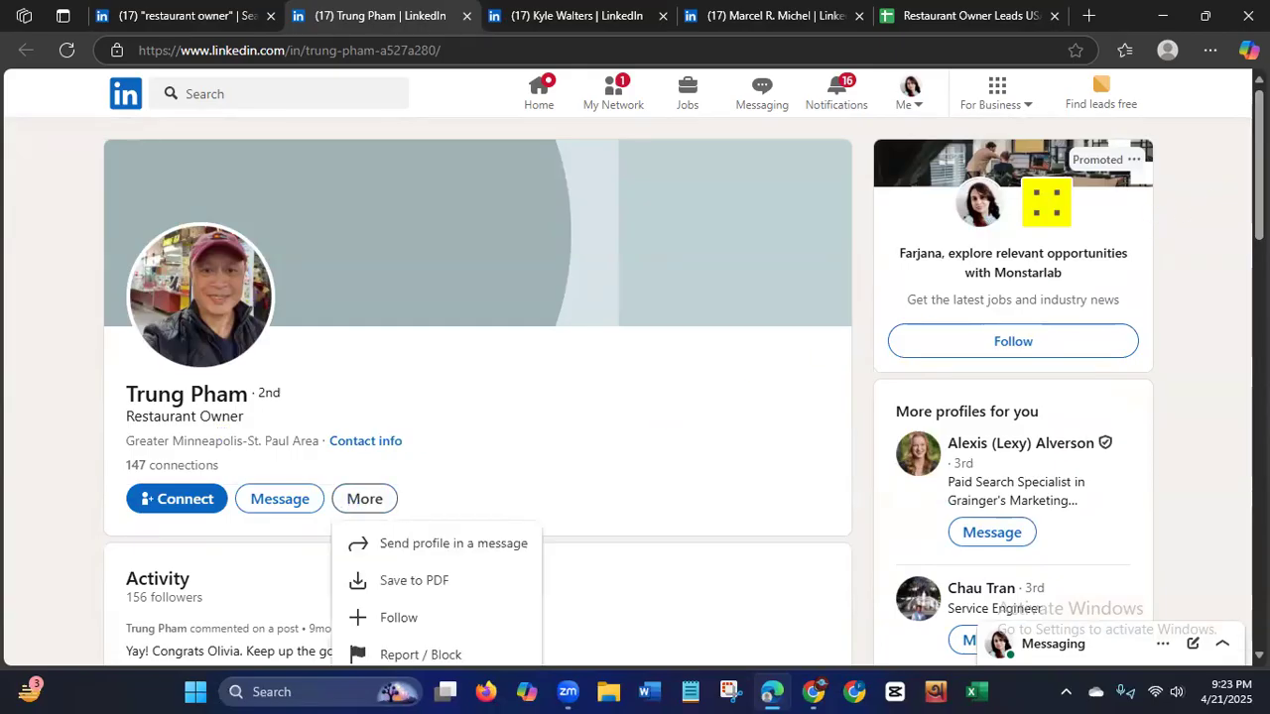
{"action": "scroll", "coordinate": [930, 303], "scroll_direction": "down", "scroll_amount": 1}
{"action": "scroll", "coordinate": [684, 392], "scroll_direction": "down", "scroll_amount": 2}
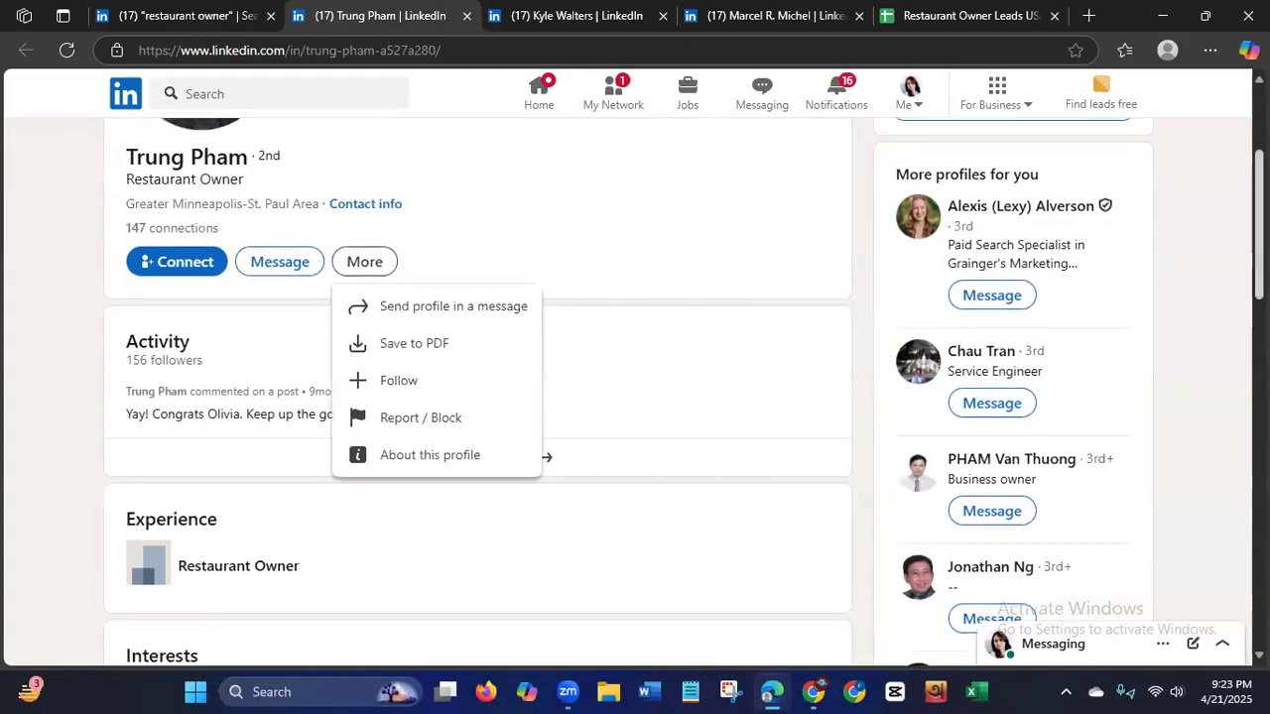
{"action": "scroll", "coordinate": [662, 369], "scroll_direction": "up", "scroll_amount": 3}
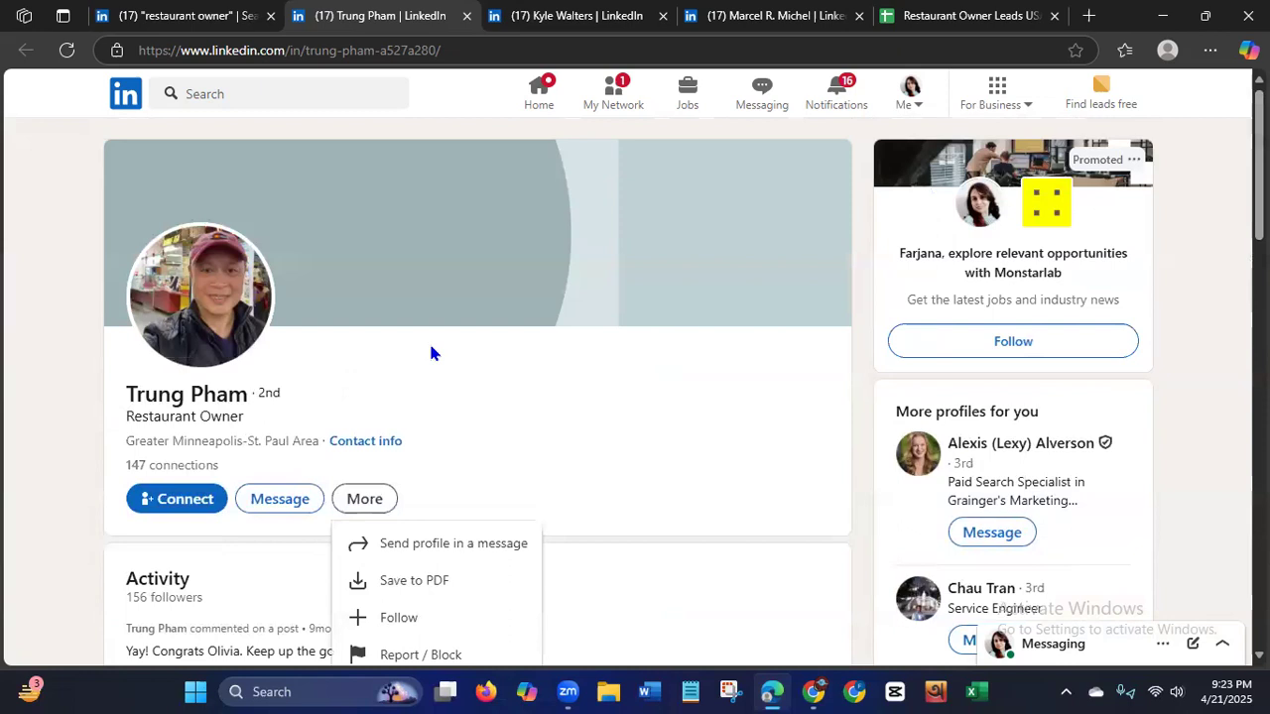
Copy the owner's full name from The Parlay Kitchen + Cocktails owner's profile into cell A2 of the Restaurant Owner Leads USA sheet.
{"action": "left_click", "coordinate": [584, 24]}
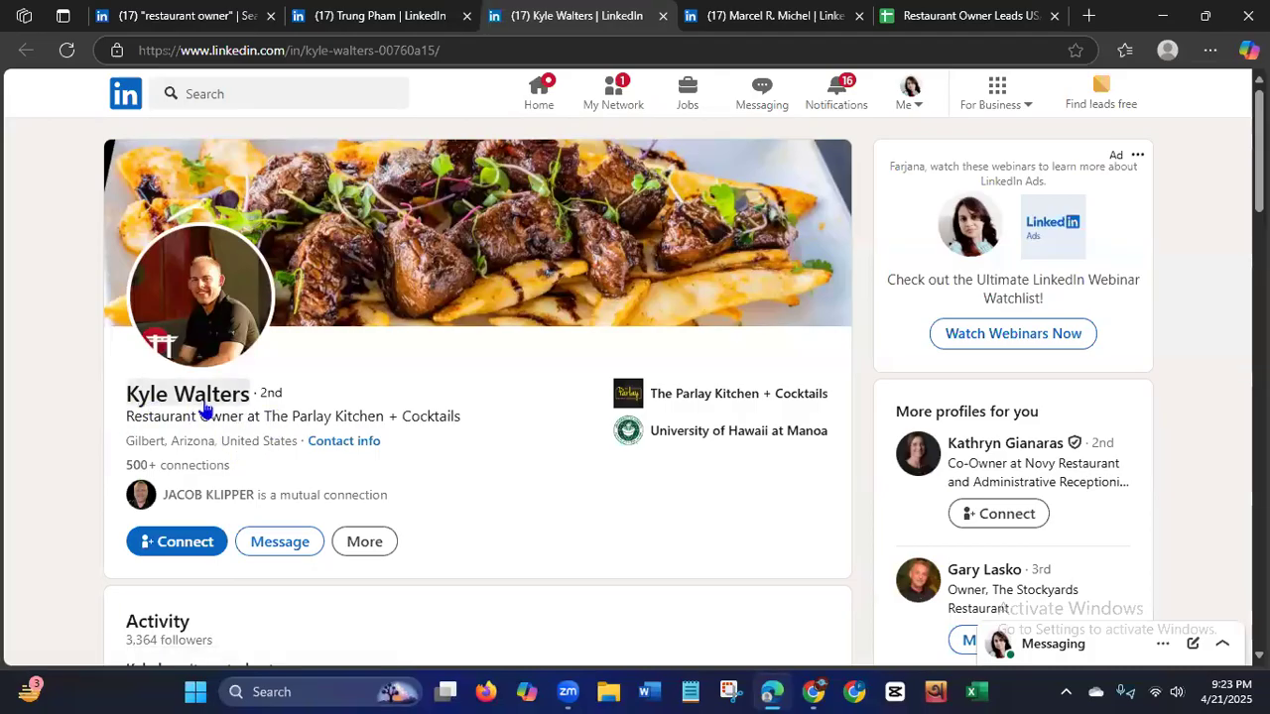
{"action": "left_click_drag", "start_coordinate": [256, 401], "coordinate": [129, 391]}
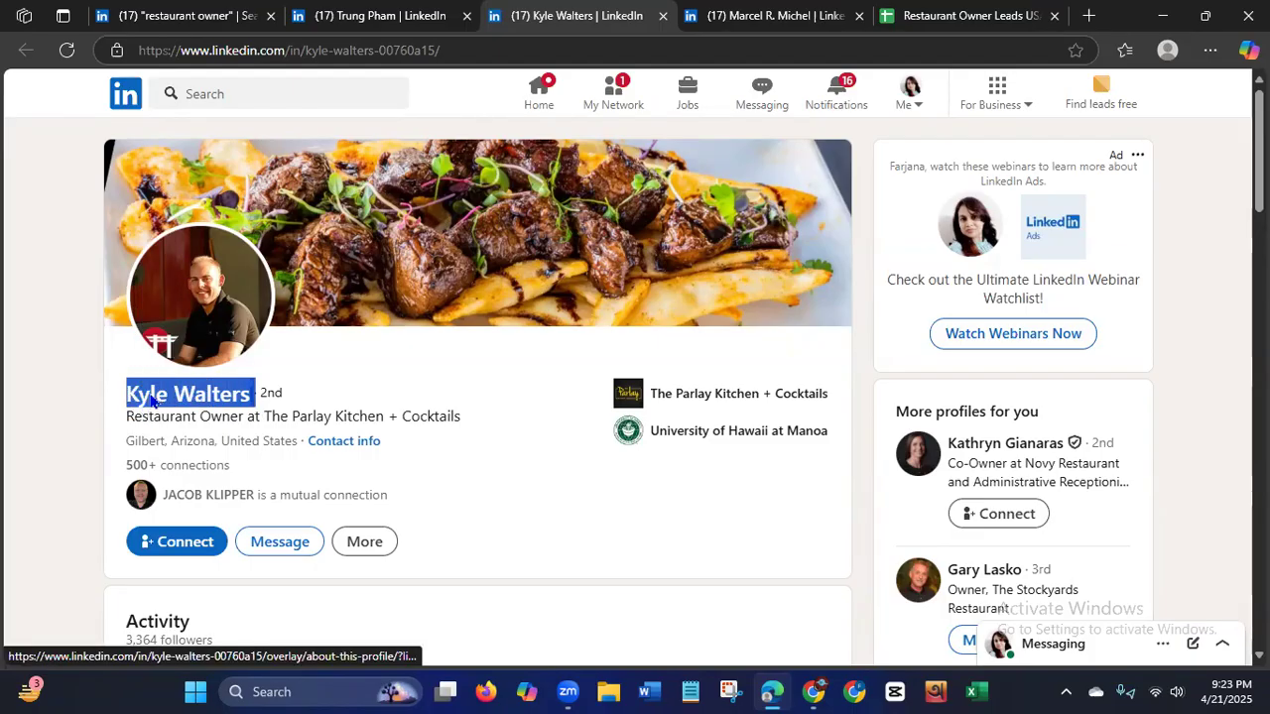
{"action": "right_click", "coordinate": [151, 401]}
{"action": "left_click", "coordinate": [198, 401]}
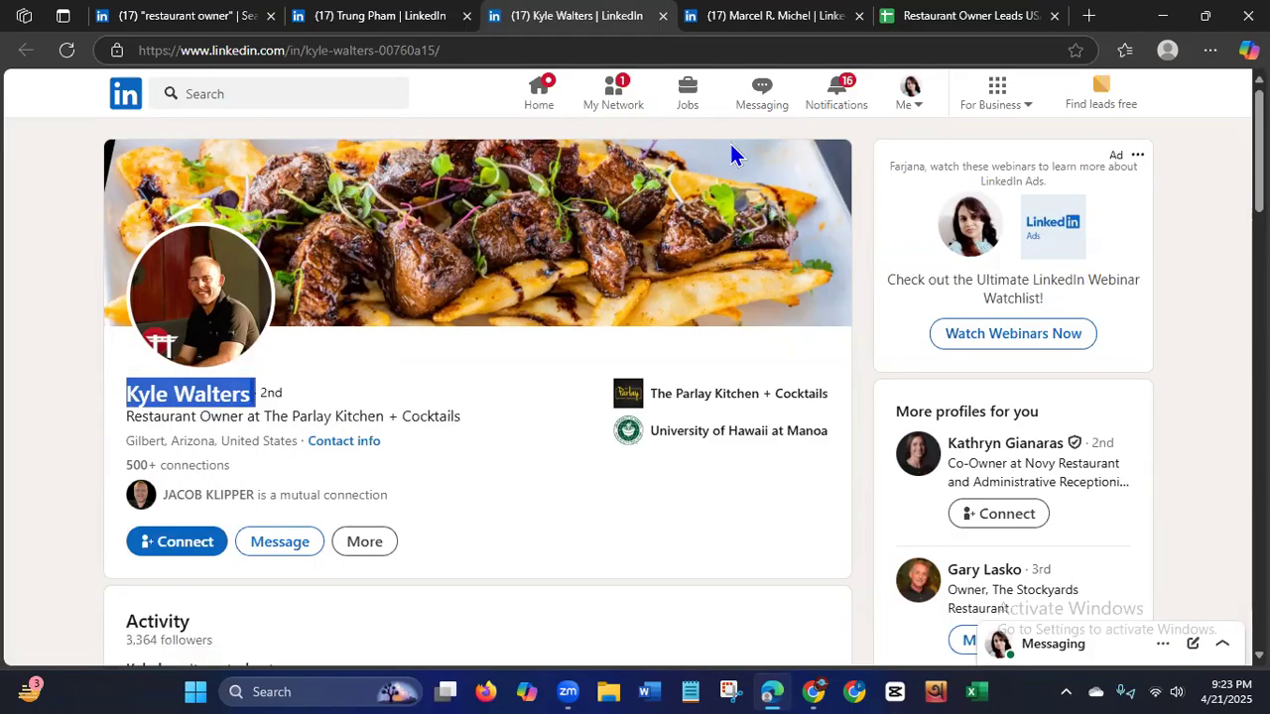
{"action": "left_click", "coordinate": [967, 20]}
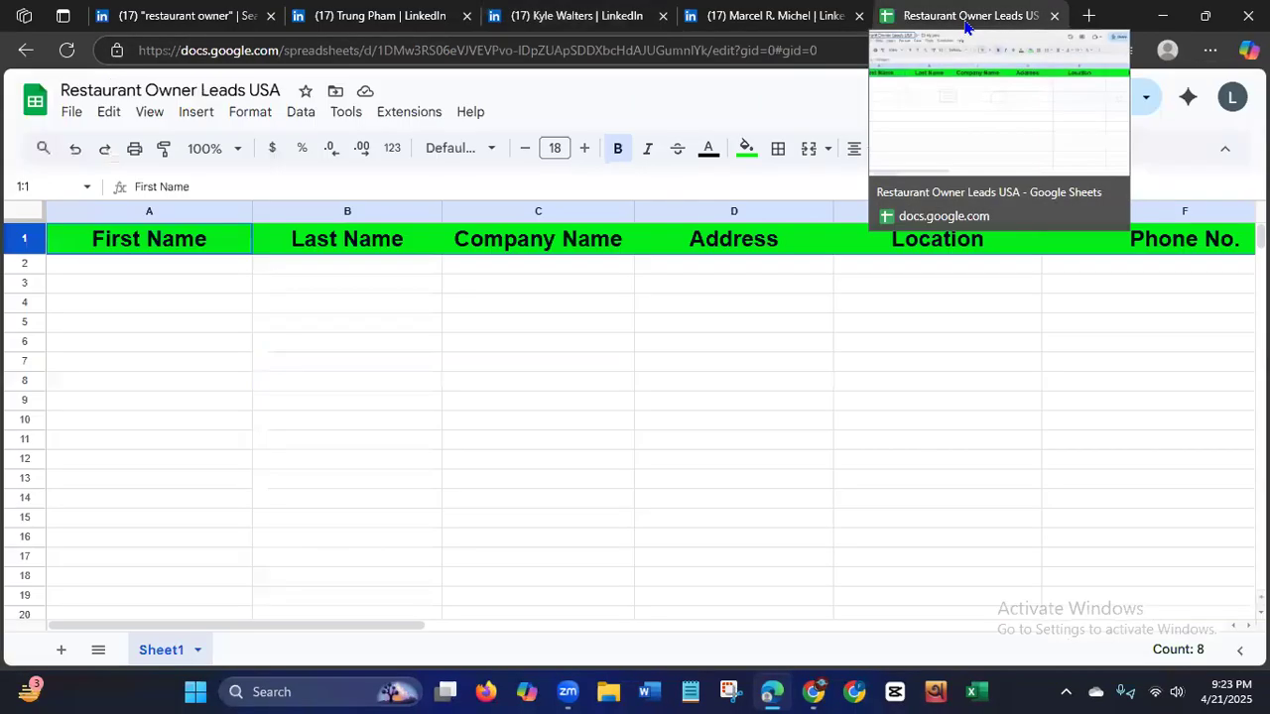
{"action": "left_click", "coordinate": [185, 273]}
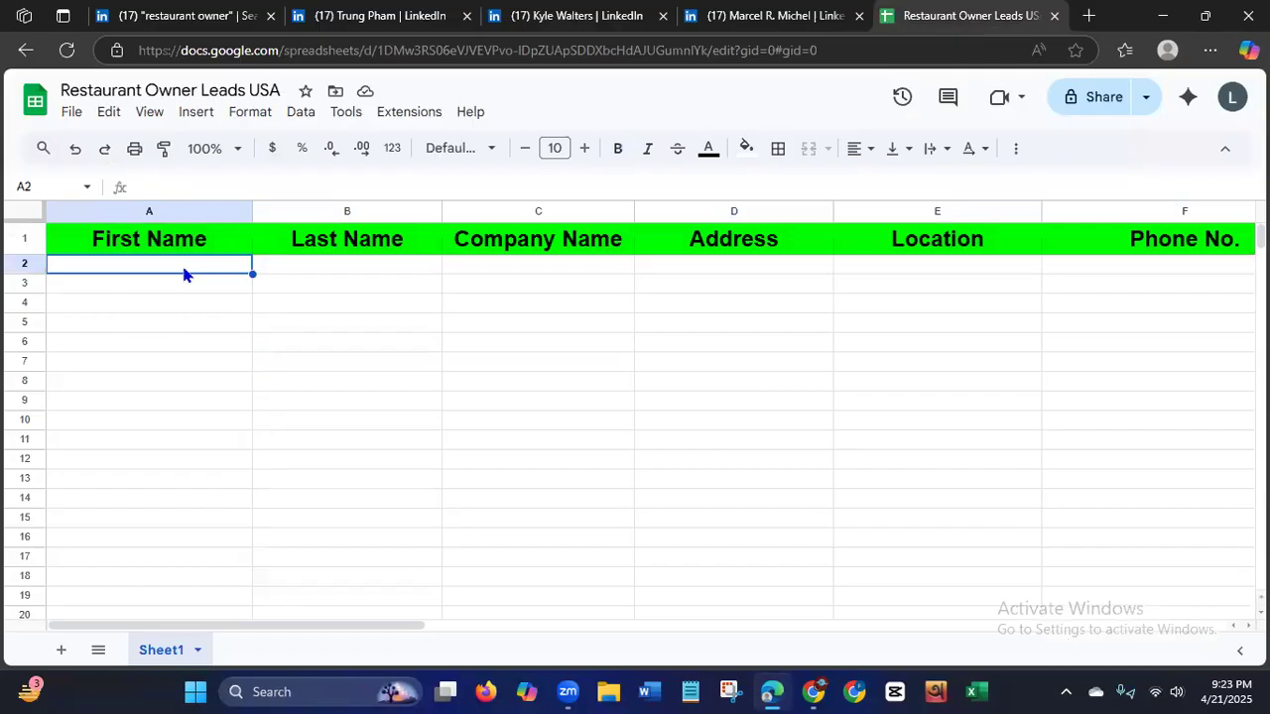
{"action": "key", "text": "ctrl+v"}
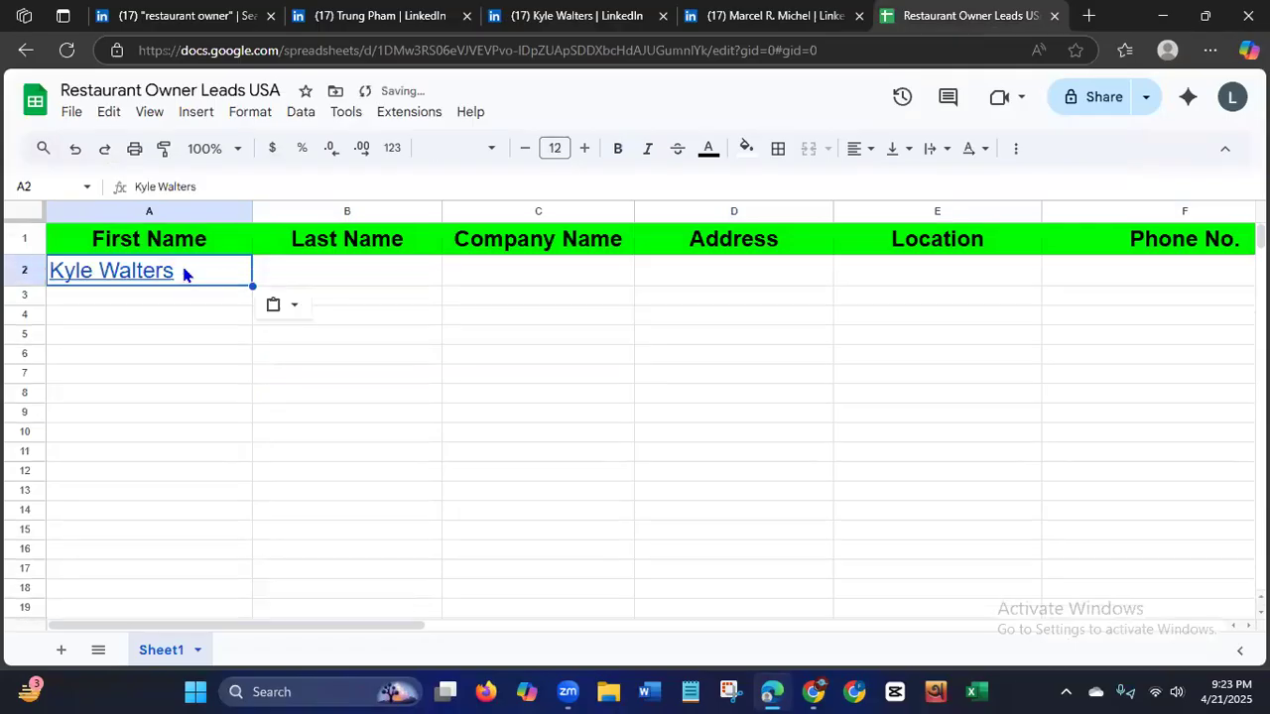
Trim the linked entry in A2 to the first name and clear the remaining text from the cell.
{"action": "mouse_move", "coordinate": [172, 275]}
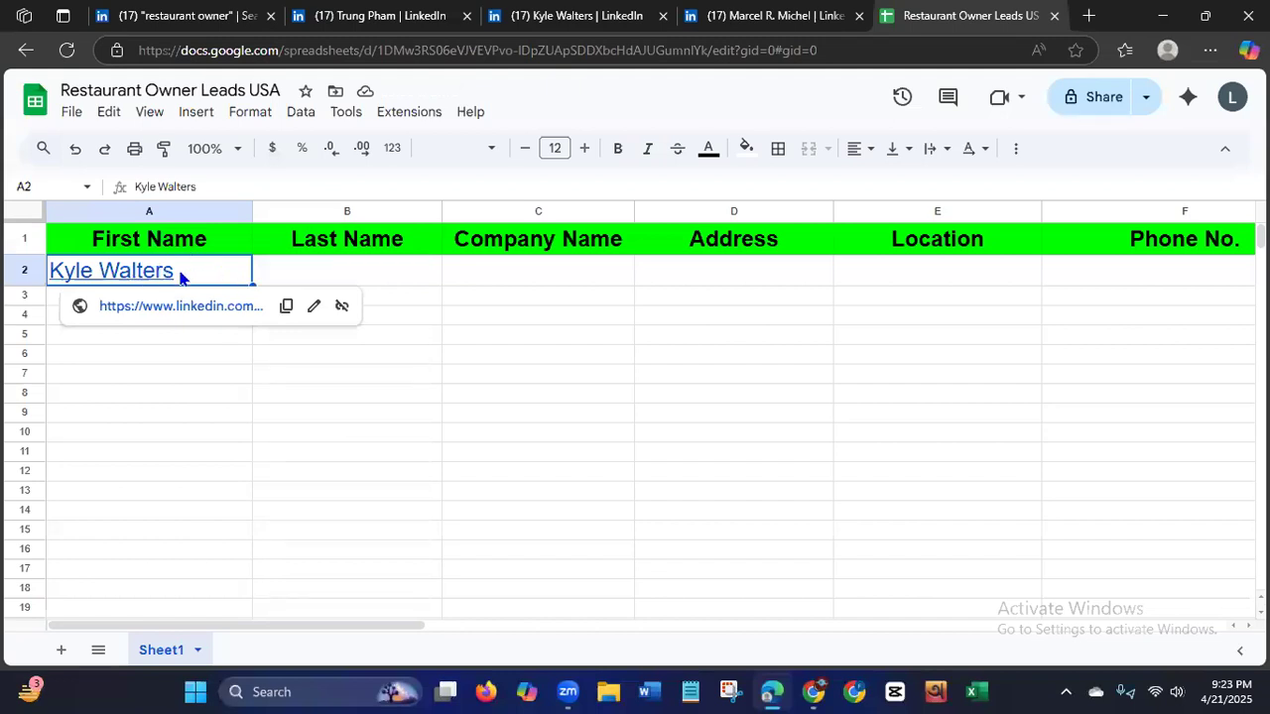
{"action": "double_click", "coordinate": [179, 276]}
{"action": "left_click_drag", "start_coordinate": [175, 270], "coordinate": [94, 277]}
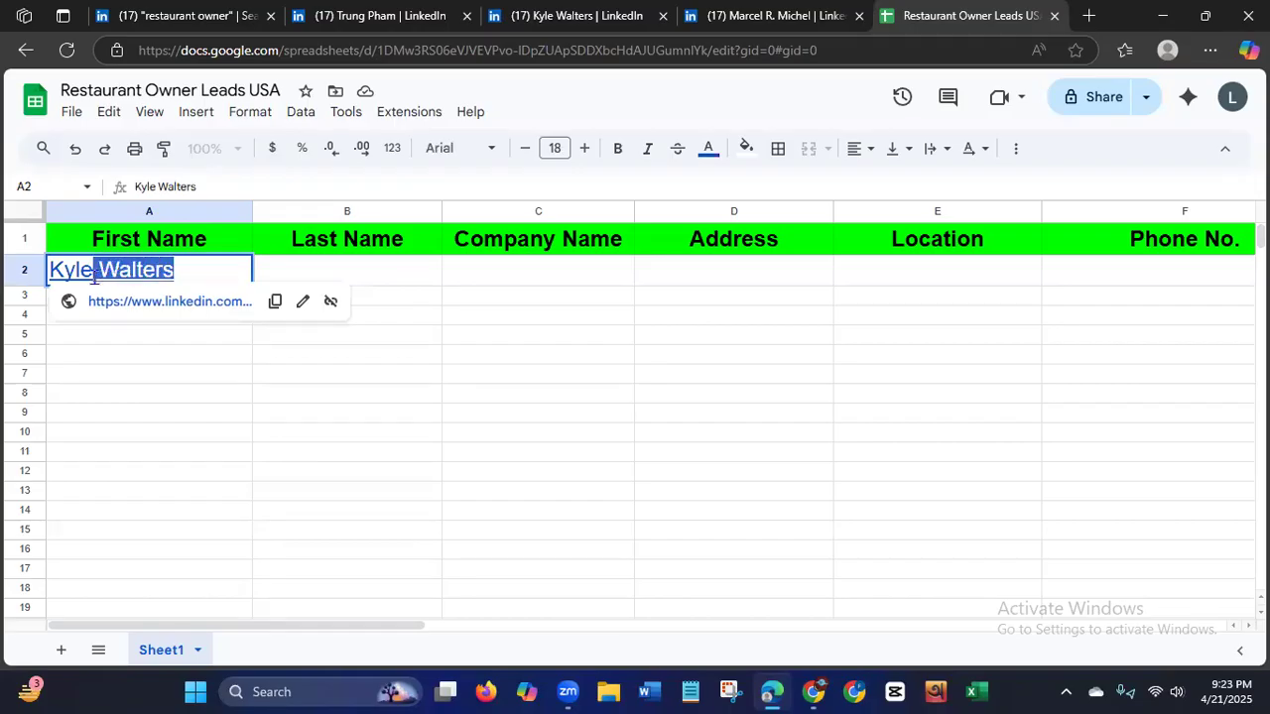
{"action": "key", "text": "BackSpace"}
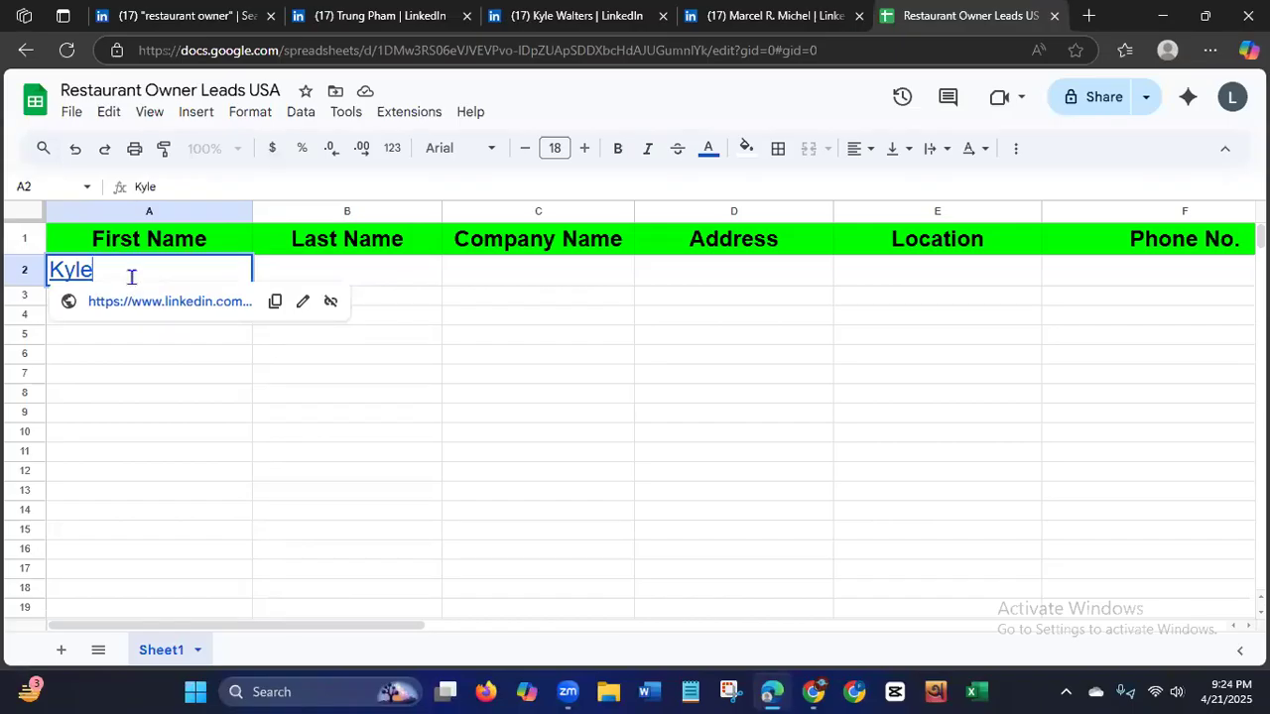
{"action": "key", "text": "BackSpace"}
{"action": "key", "text": "BackSpace"}
{"action": "key", "text": "BackSpace"}
{"action": "key", "text": "BackSpace"}
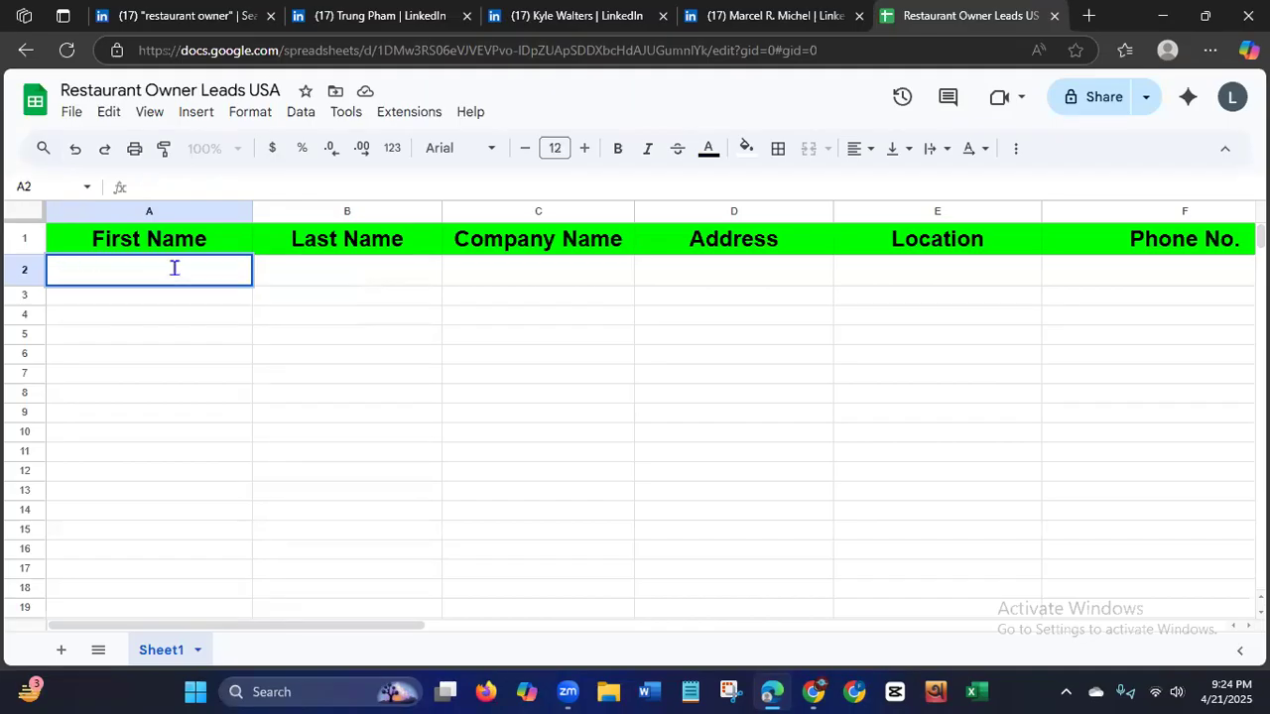
Enter the owner's first name in A2 and last name in B2 as plain text.
{"action": "left_click", "coordinate": [370, 275]}
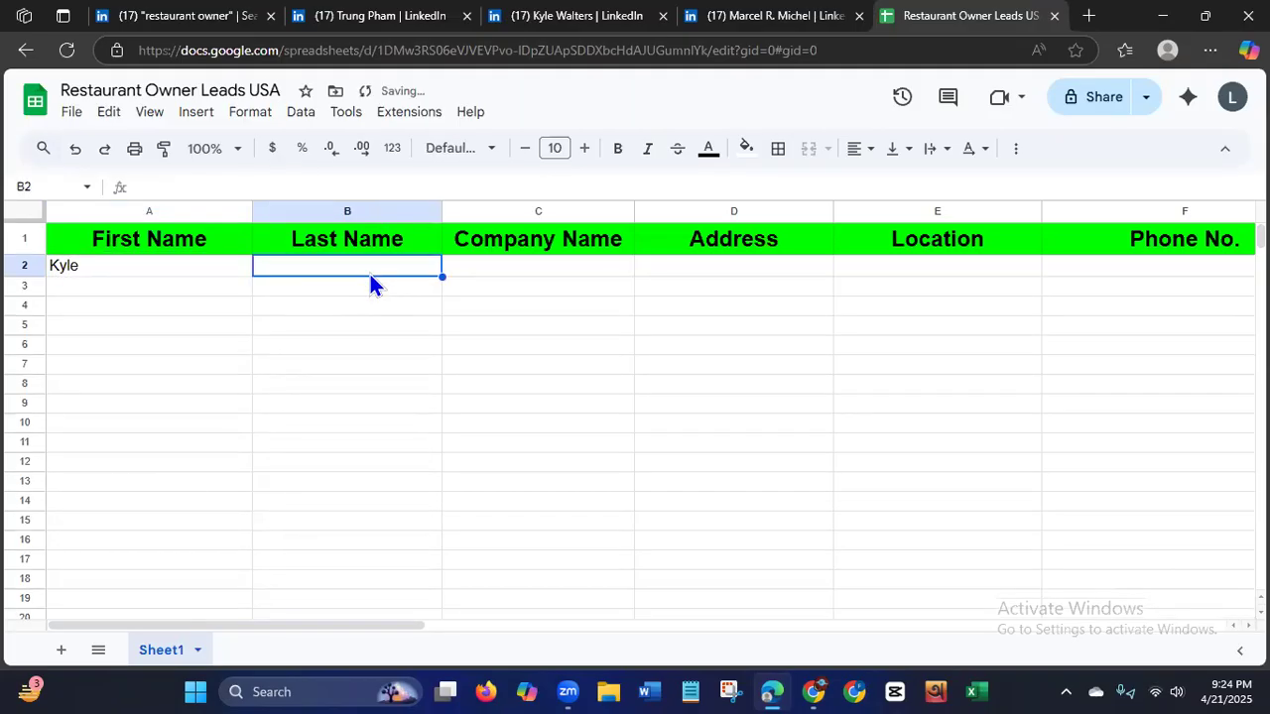
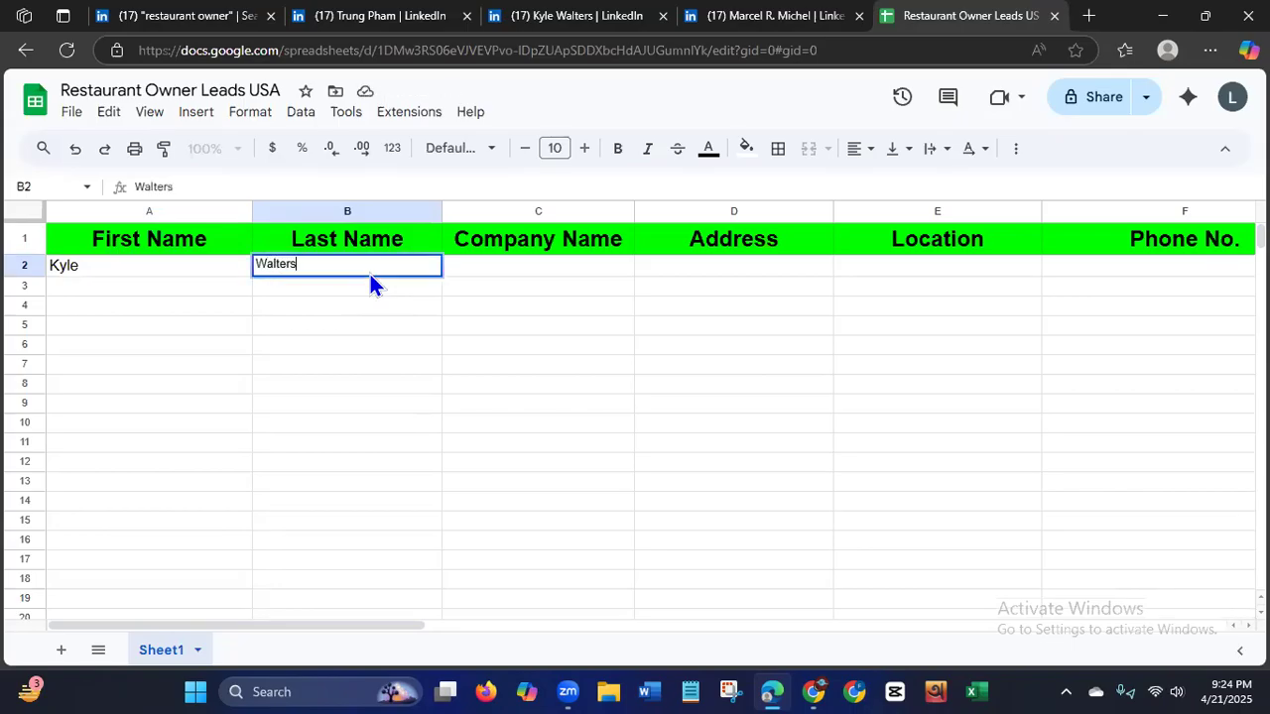
Return to the owner's profile and examine the company in the headline and the entries under Experience.
{"action": "left_click", "coordinate": [570, 16]}
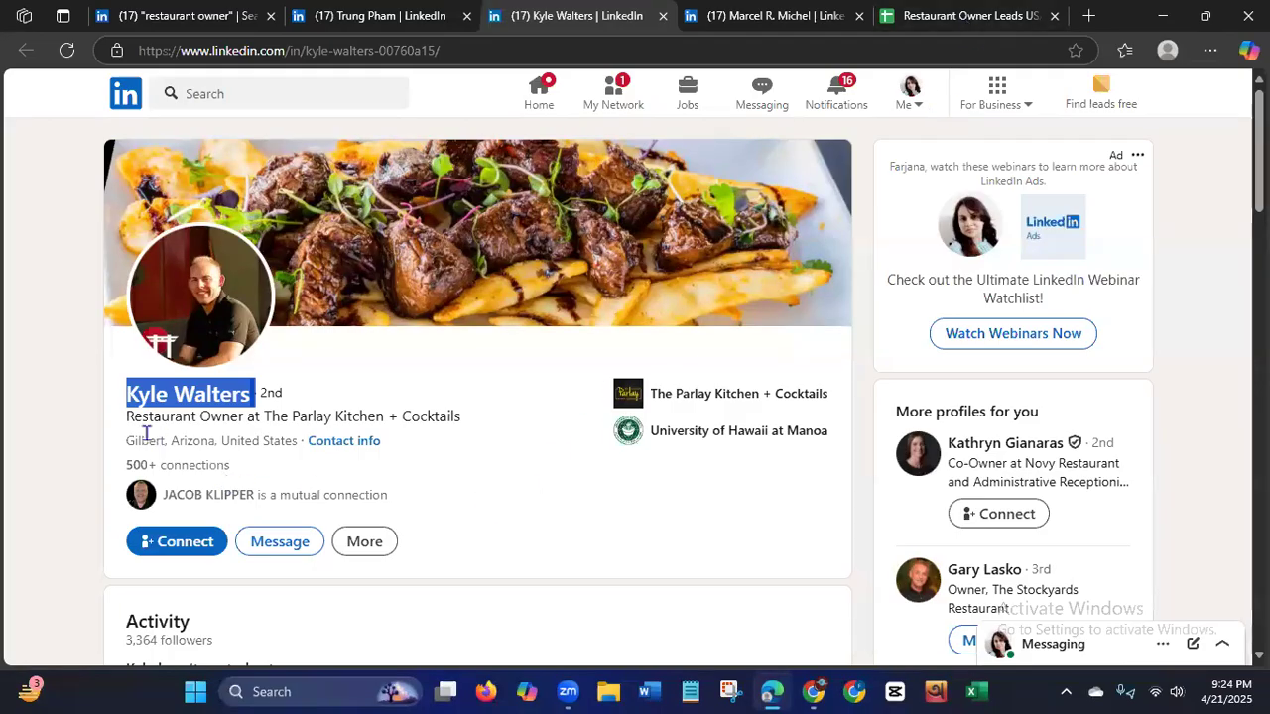
{"action": "left_click_drag", "start_coordinate": [264, 417], "coordinate": [349, 418]}
{"action": "left_click_drag", "start_coordinate": [393, 420], "coordinate": [464, 416]}
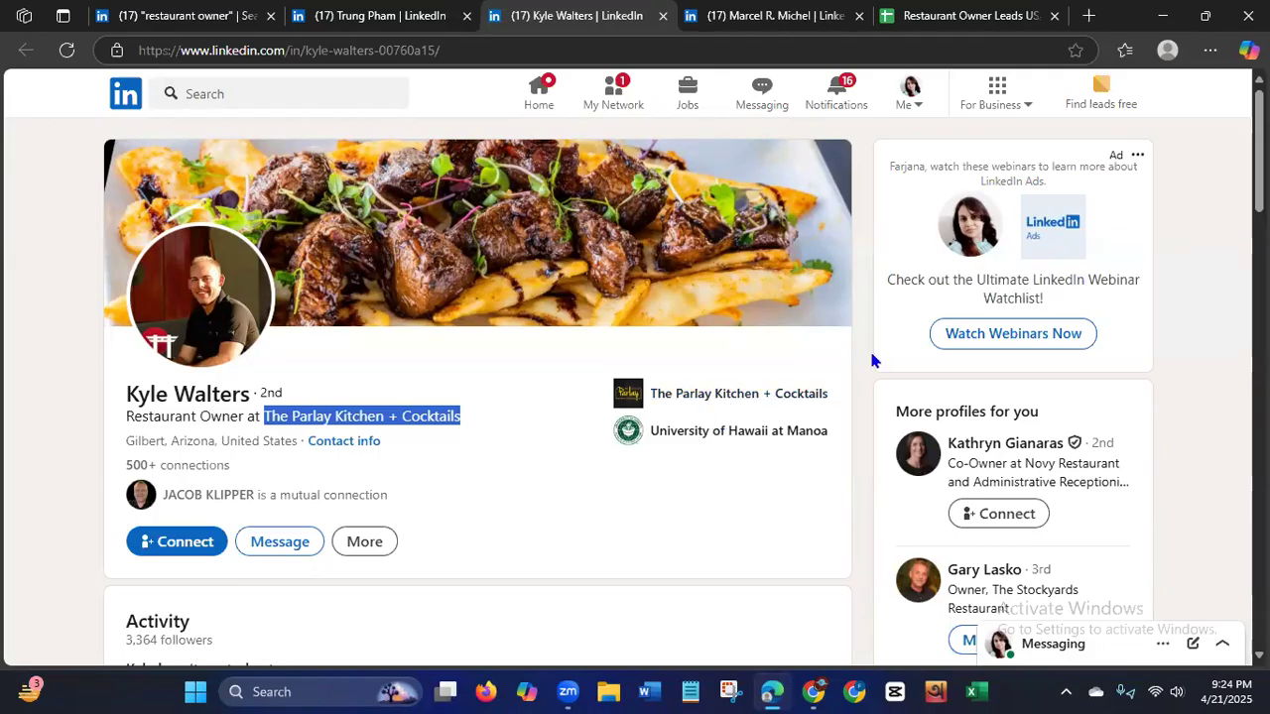
{"action": "scroll", "coordinate": [871, 360], "scroll_direction": "down", "scroll_amount": 3}
{"action": "scroll", "coordinate": [871, 360], "scroll_direction": "down", "scroll_amount": 3}
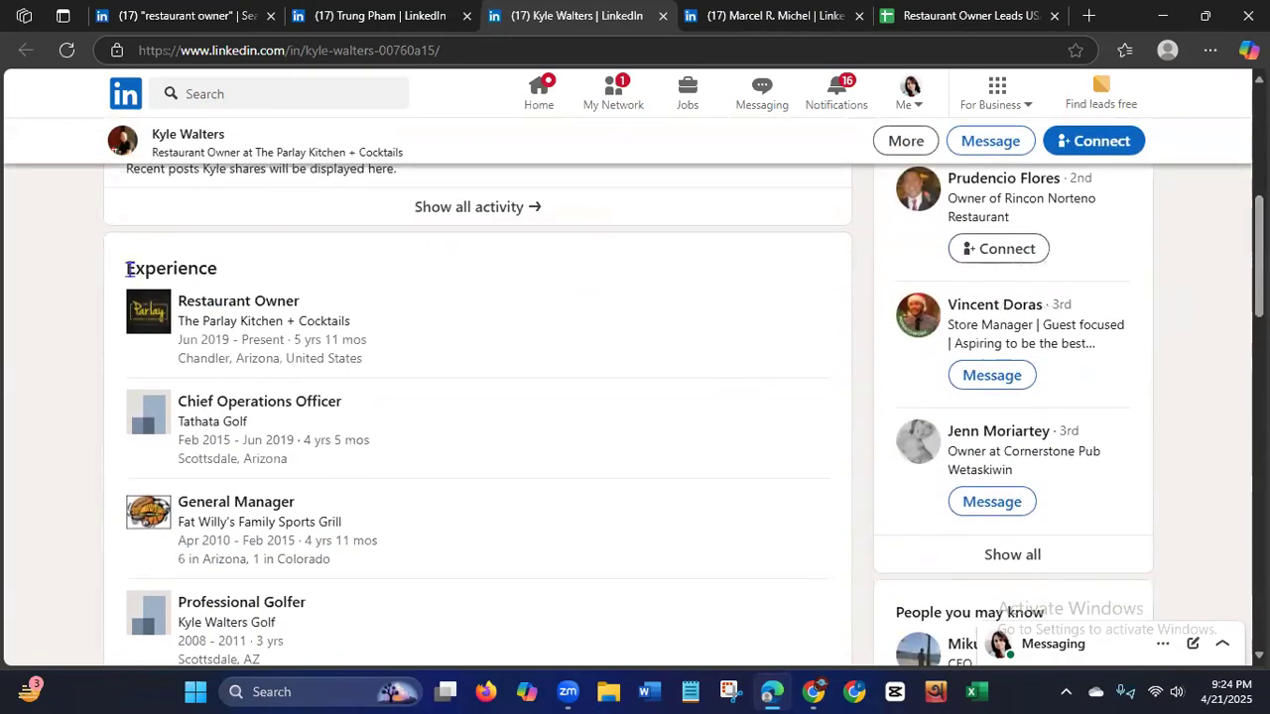
{"action": "left_click_drag", "start_coordinate": [127, 268], "coordinate": [284, 273]}
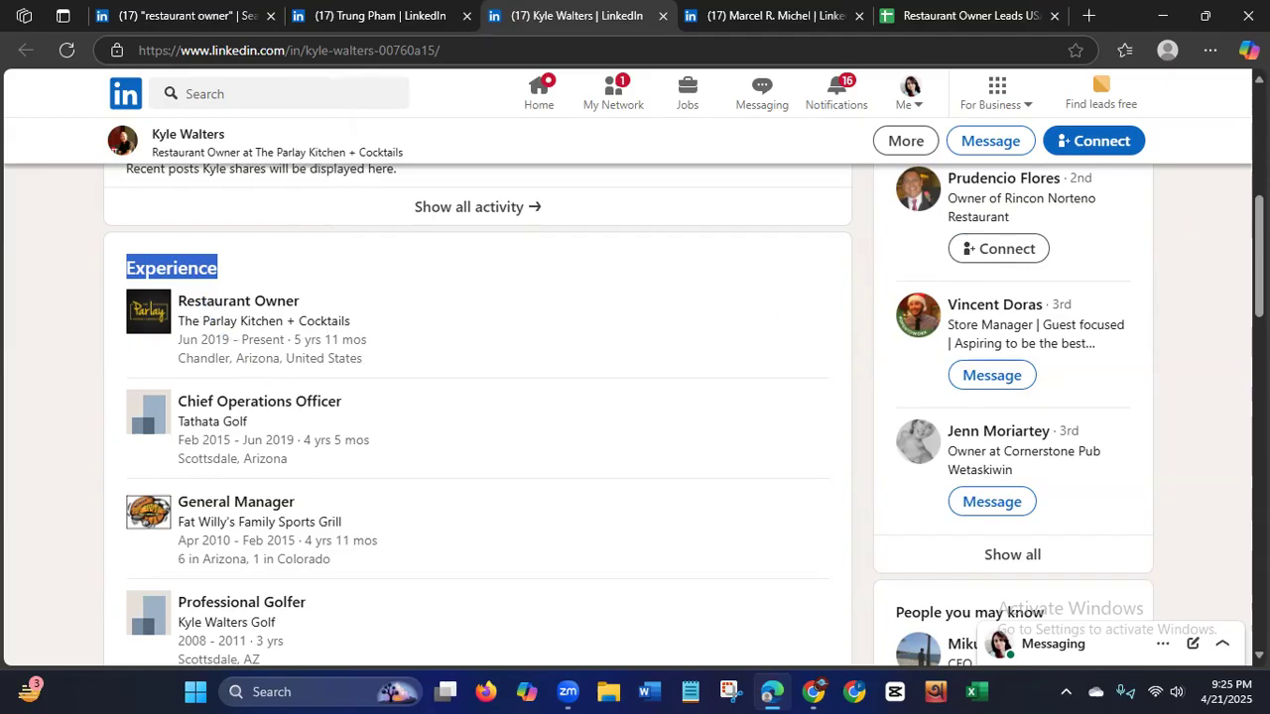
Copy The Parlay Kitchen + Cocktails from the profile headline into C2 and widen the Company Name column to fit it.
{"action": "scroll", "coordinate": [1257, 257], "scroll_direction": "up", "scroll_amount": 5}
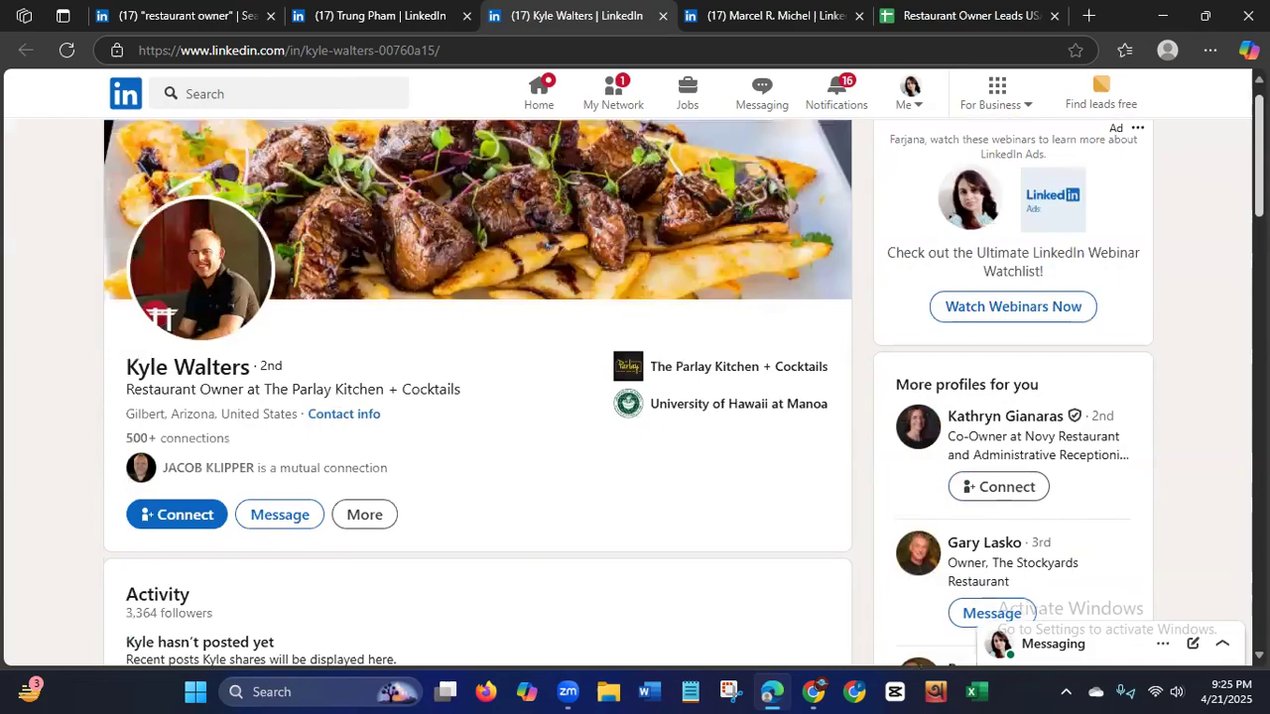
{"action": "left_click_drag", "start_coordinate": [261, 403], "coordinate": [126, 403]}
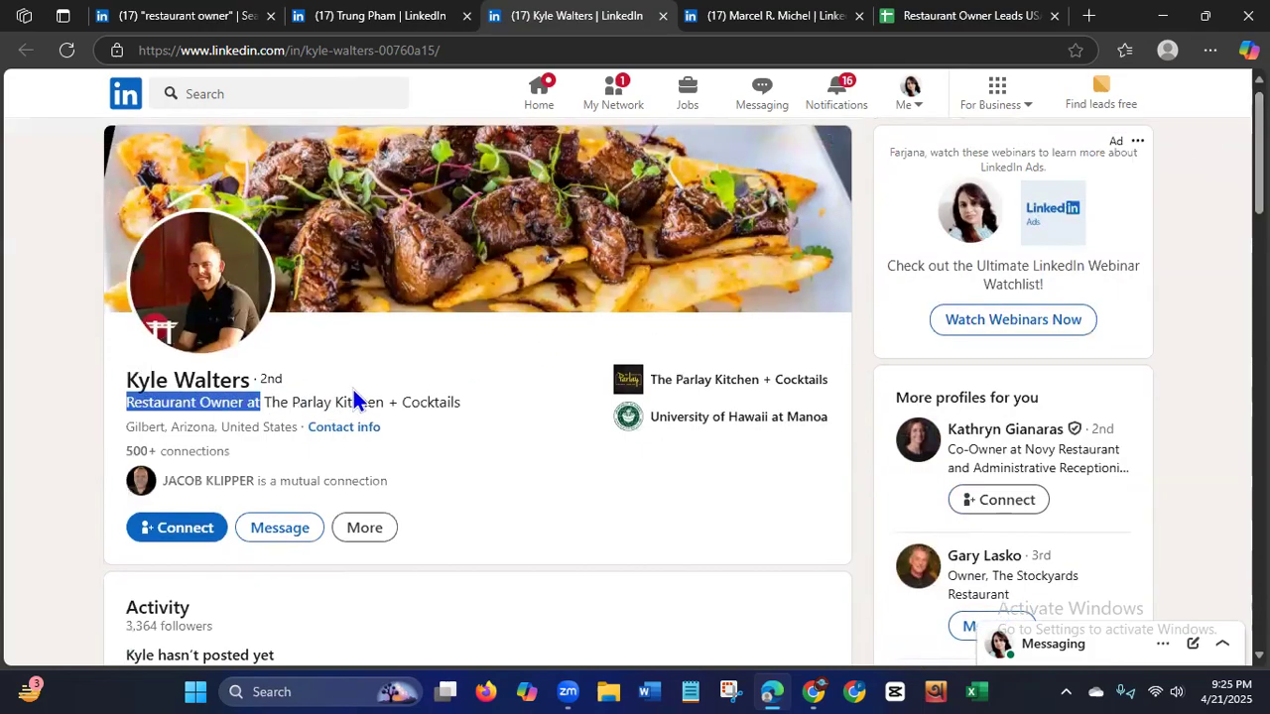
{"action": "left_click_drag", "start_coordinate": [264, 401], "coordinate": [473, 399]}
{"action": "key", "text": "ctrl+c"}
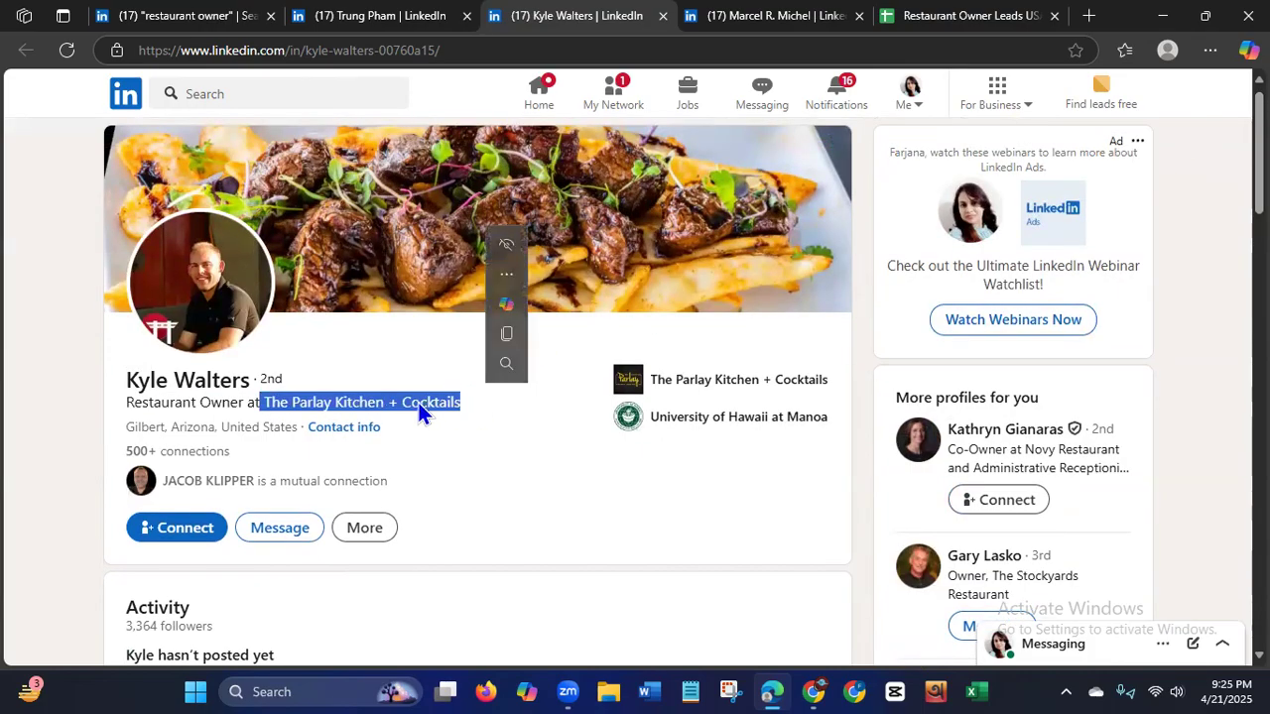
{"action": "right_click", "coordinate": [418, 402]}
{"action": "left_click", "coordinate": [486, 107]}
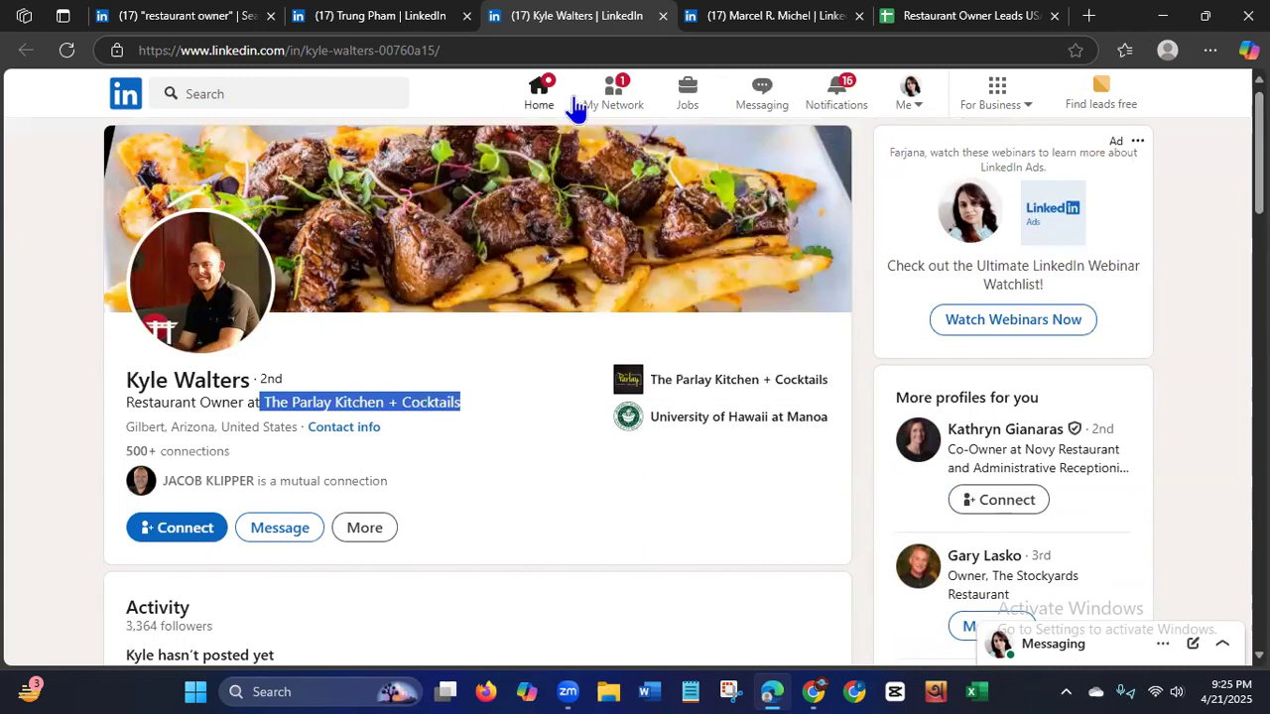
{"action": "left_click", "coordinate": [999, 16]}
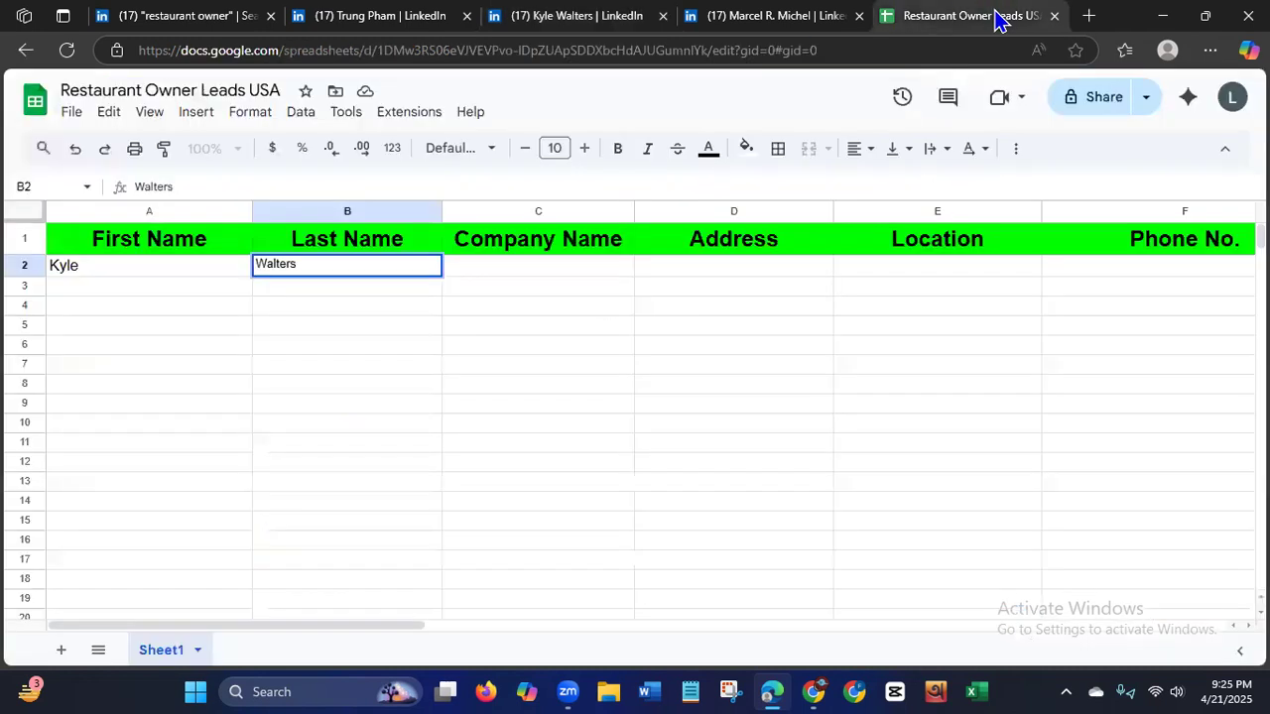
{"action": "left_click", "coordinate": [571, 268]}
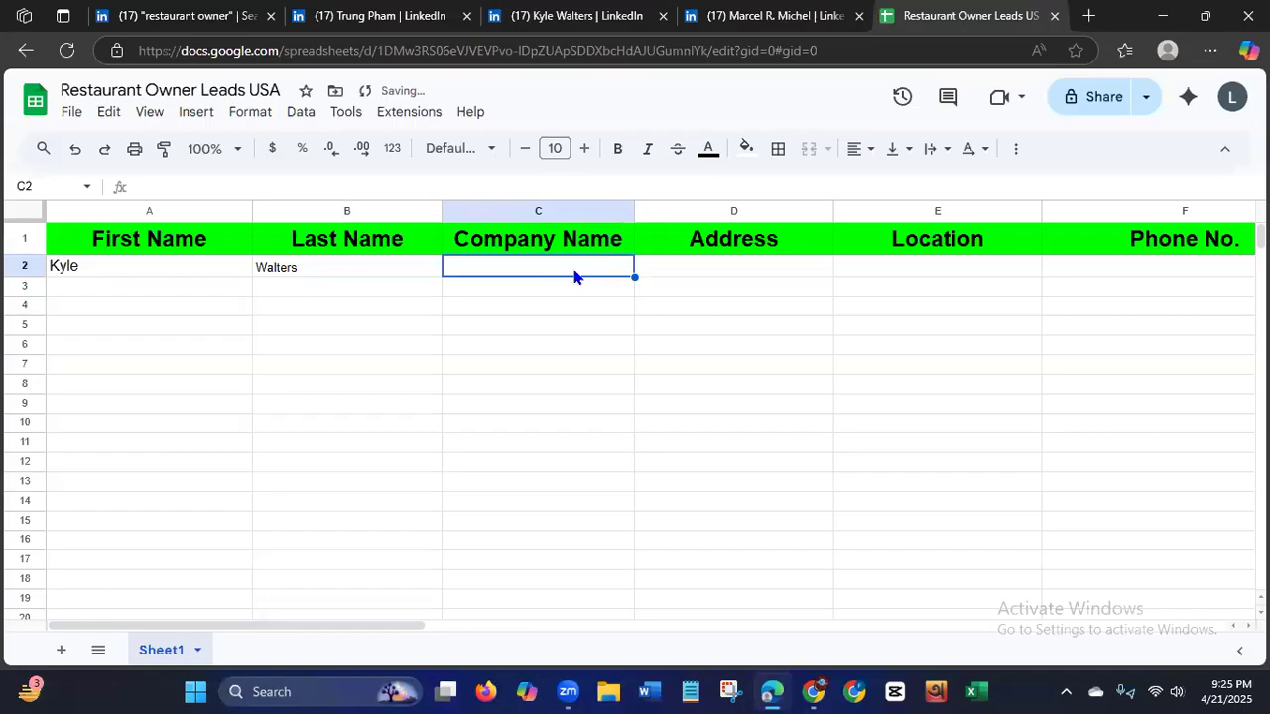
{"action": "key", "text": "ctrl+v"}
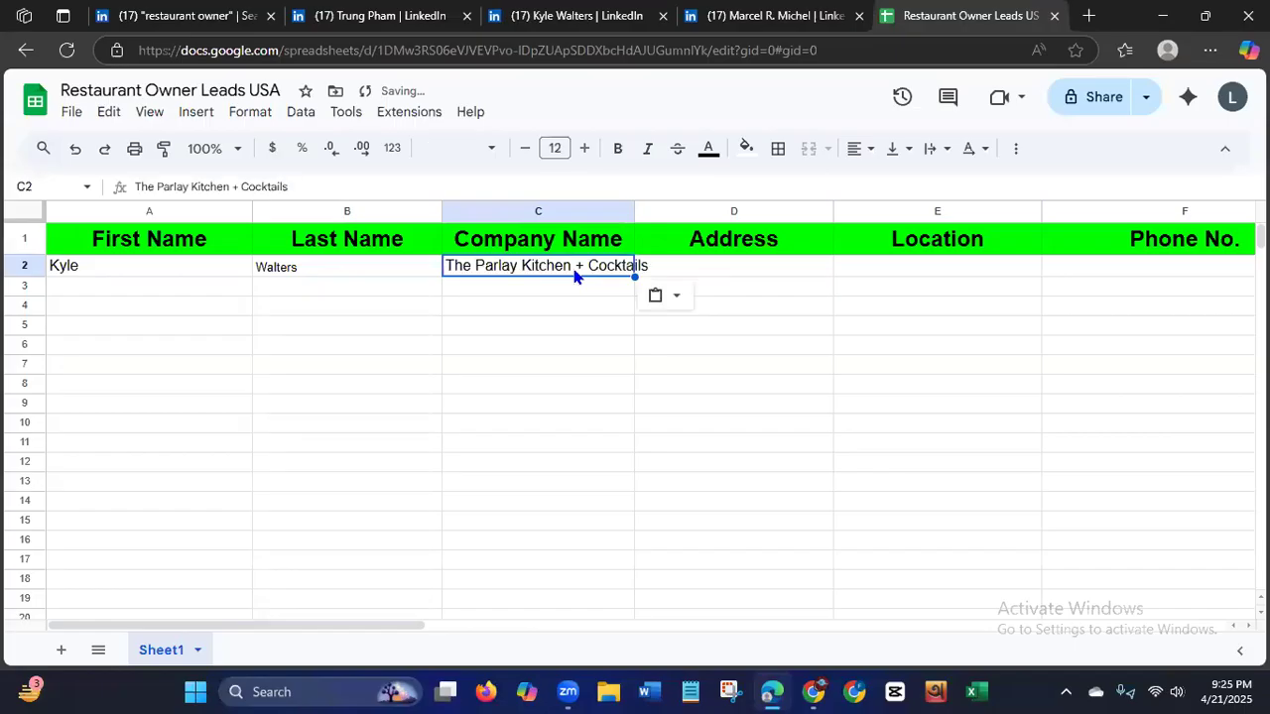
{"action": "left_click_drag", "start_coordinate": [635, 213], "coordinate": [676, 213]}
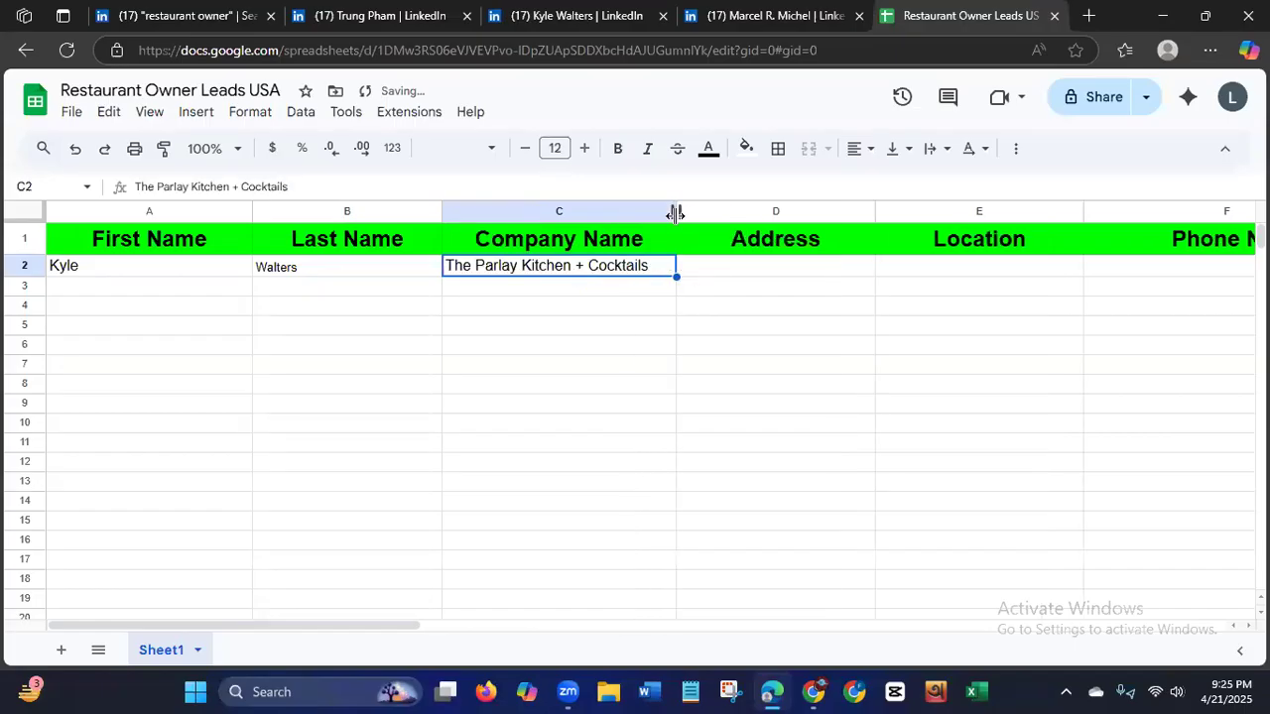
Close the first opened profile's tab and copy the restaurant owner's city and state from the profile into Address cell D2.
{"action": "left_click", "coordinate": [734, 281]}
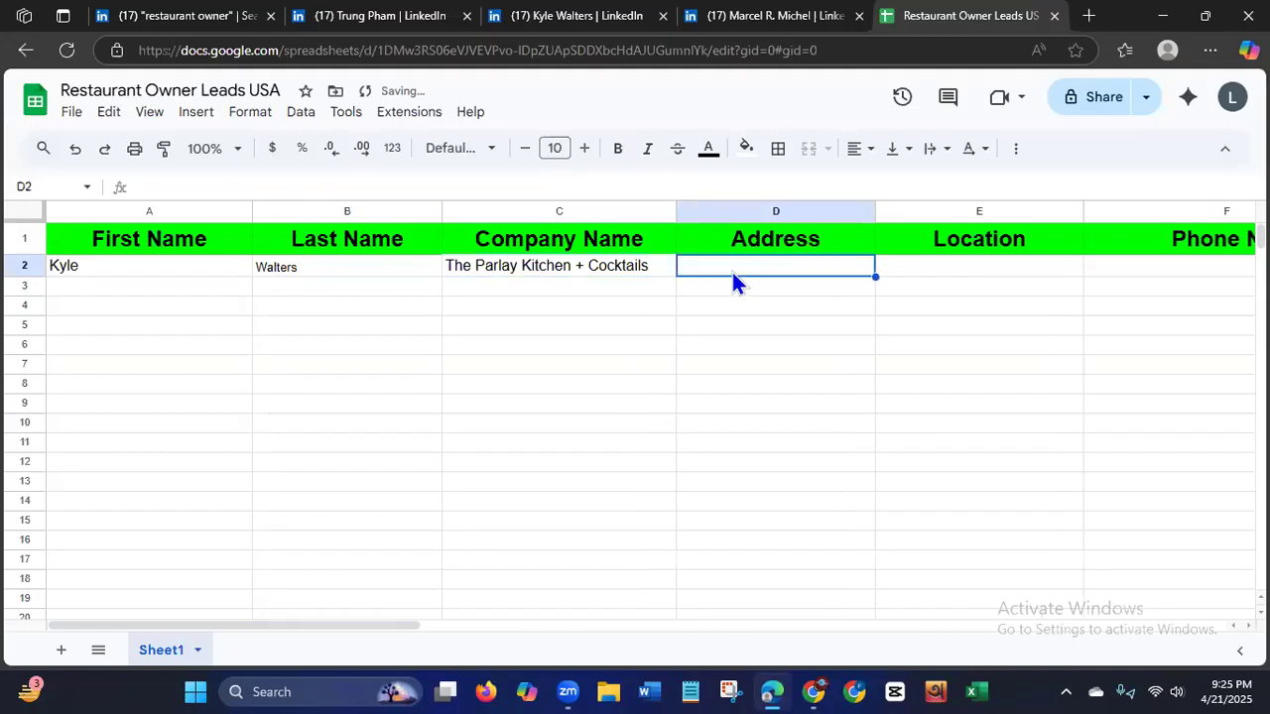
{"action": "left_click", "coordinate": [467, 20]}
{"action": "left_click", "coordinate": [386, 22]}
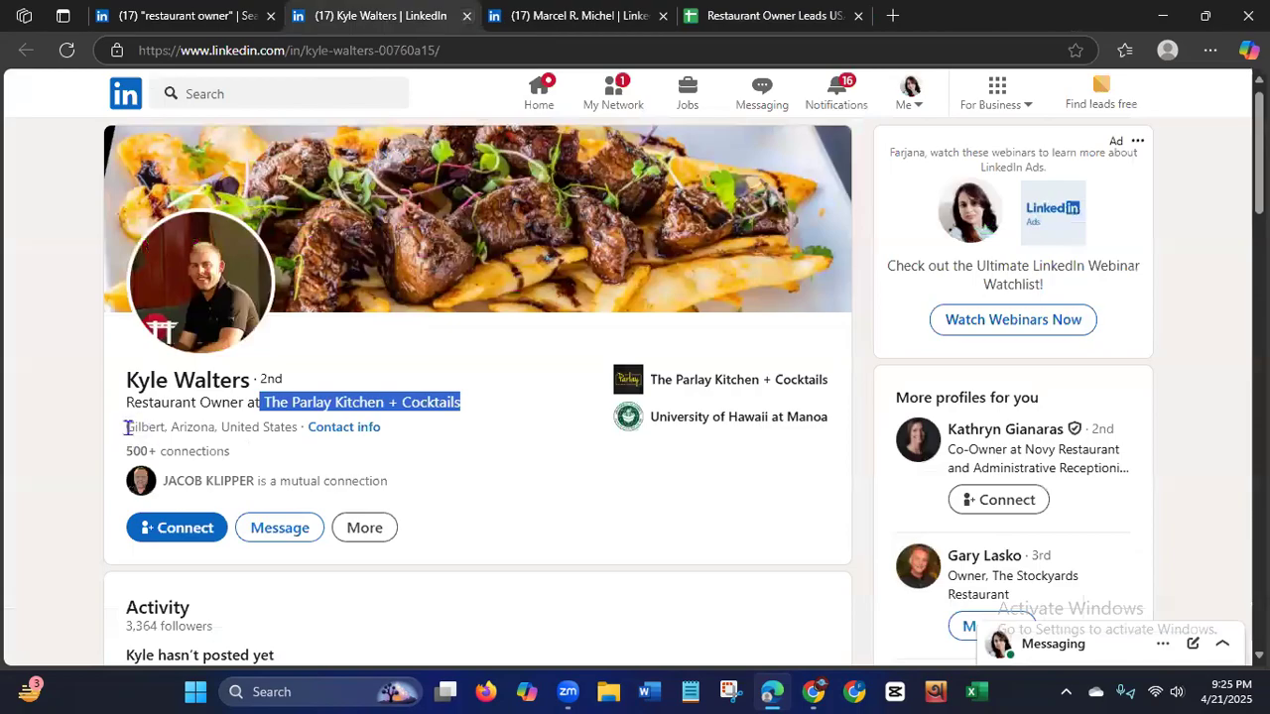
{"action": "left_click_drag", "start_coordinate": [129, 427], "coordinate": [215, 432]}
{"action": "key", "text": "ctrl+c"}
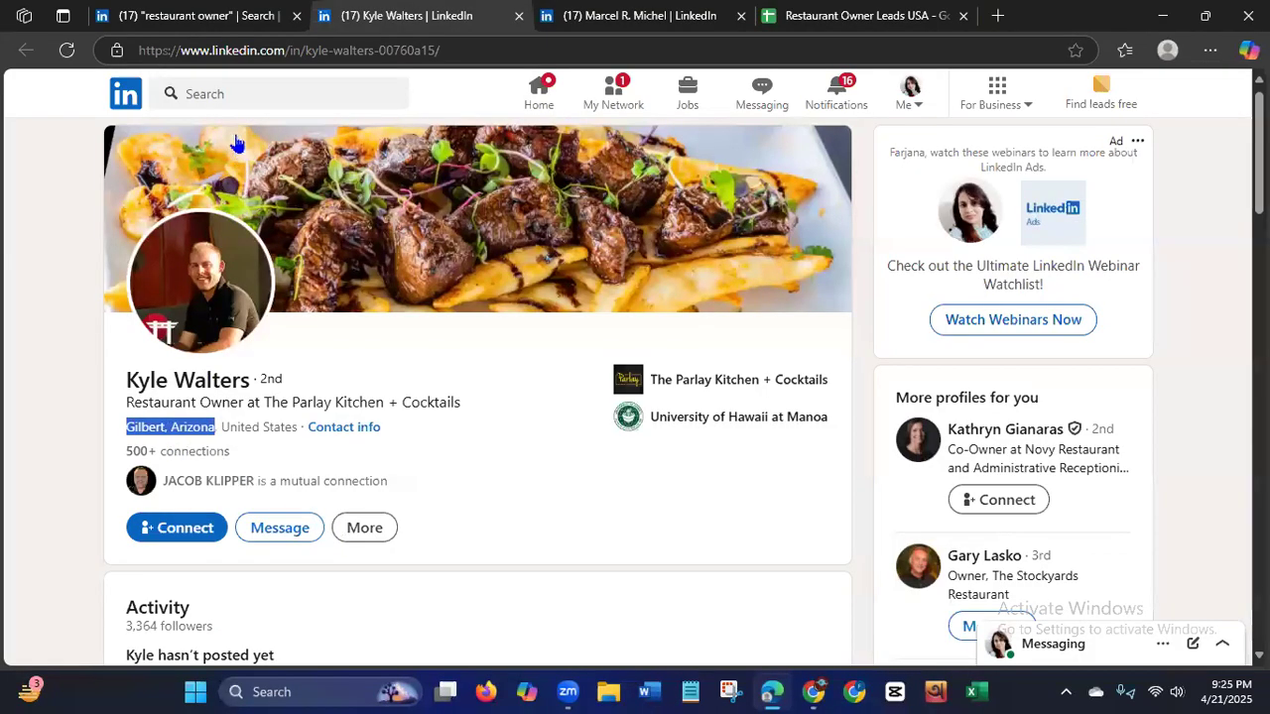
{"action": "left_click", "coordinate": [829, 16]}
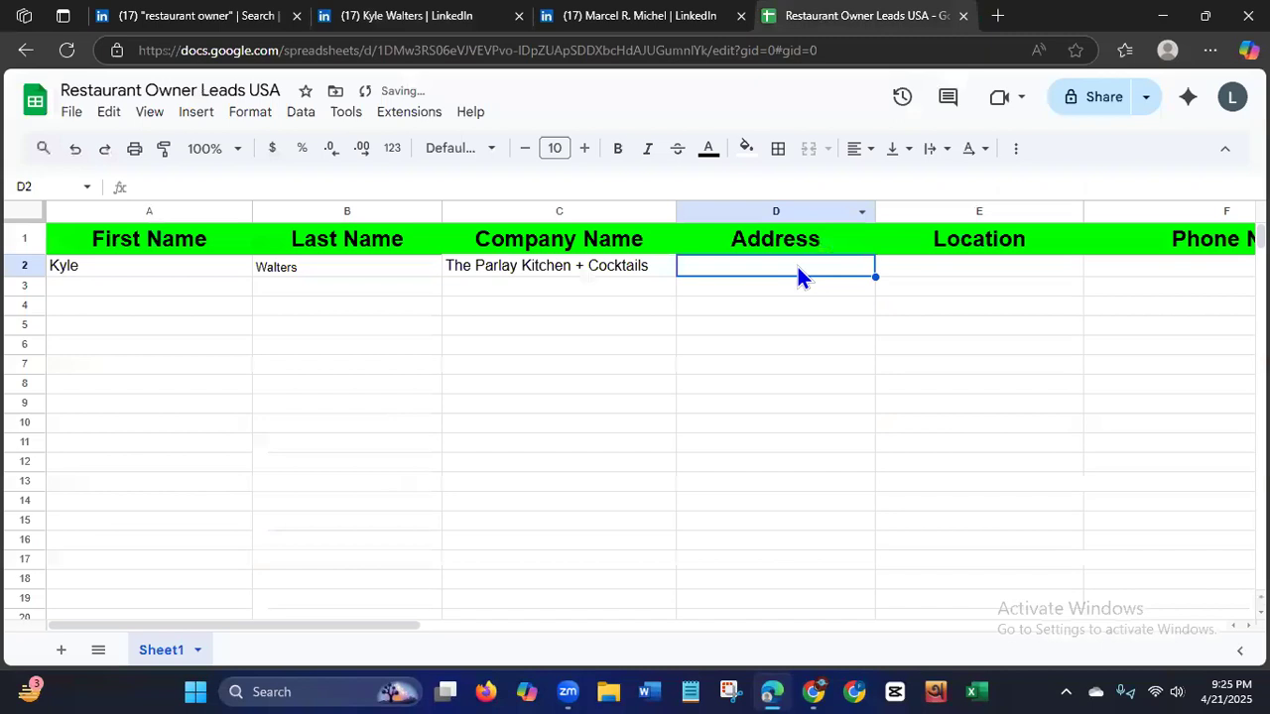
{"action": "key", "text": "ctrl+v"}
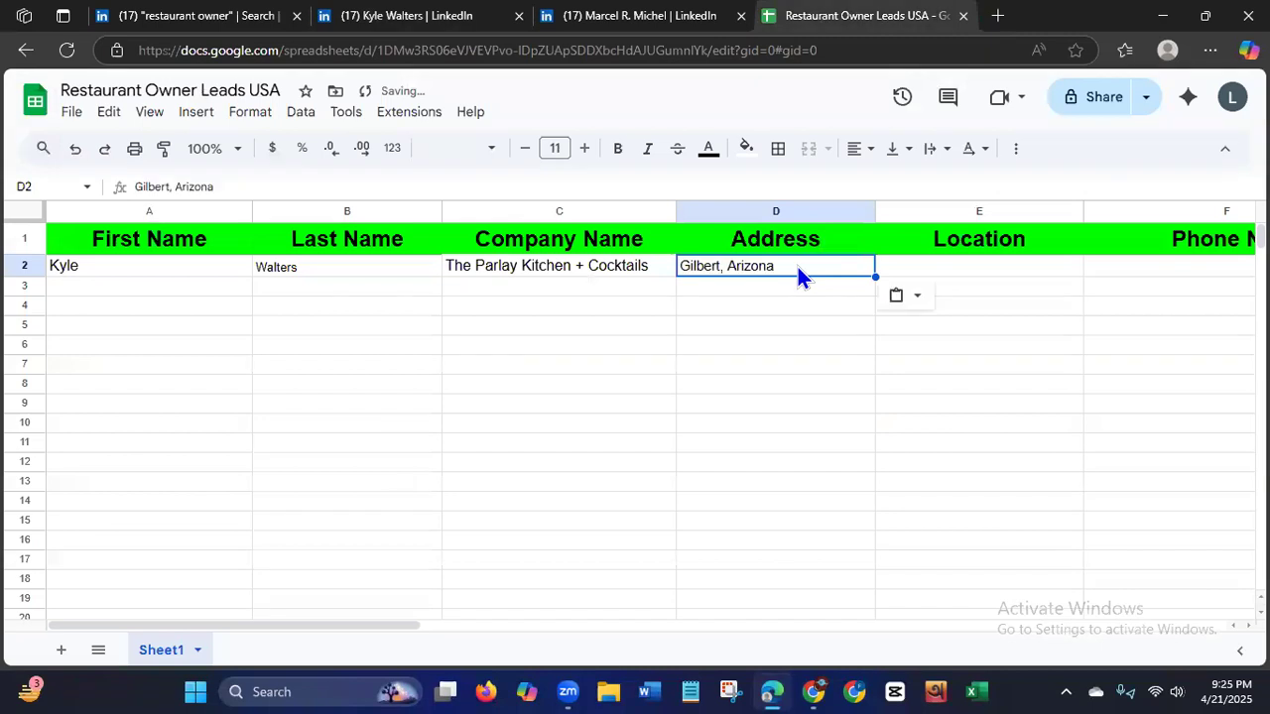
Copy the country United States from the restaurant owner's LinkedIn profile into Location cell E2.
{"action": "left_click", "coordinate": [919, 264]}
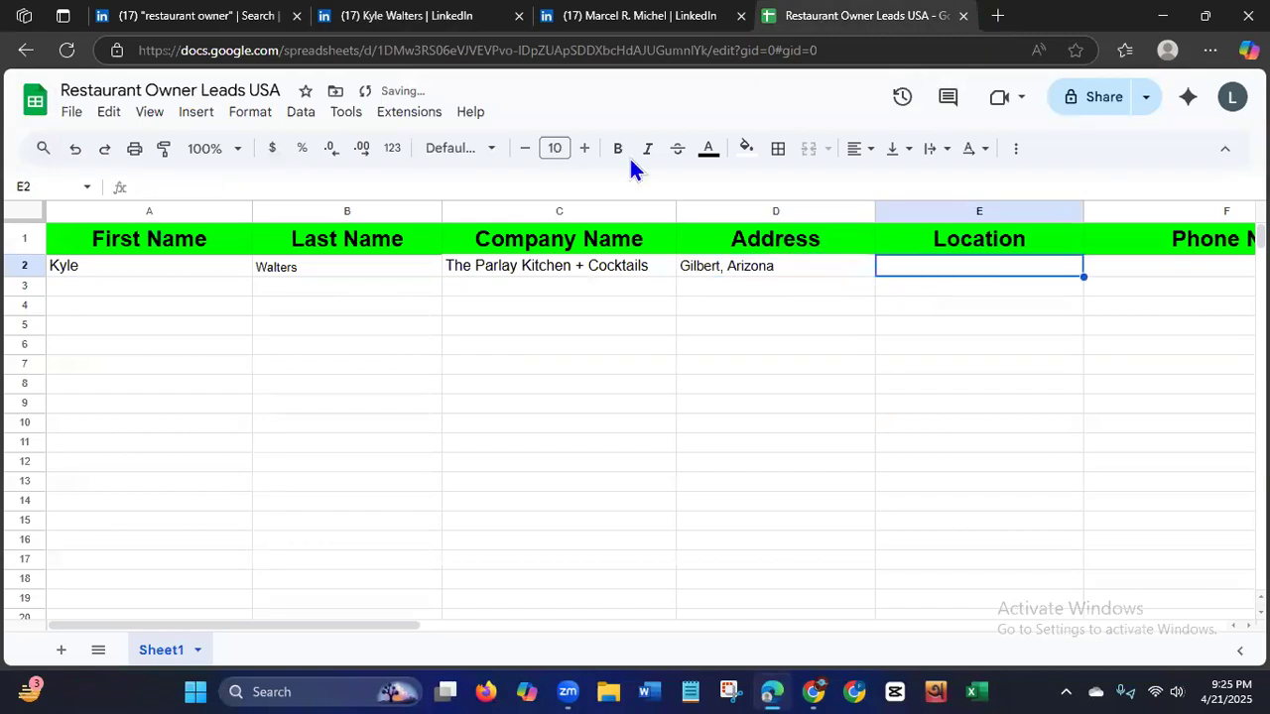
{"action": "left_click", "coordinate": [414, 16]}
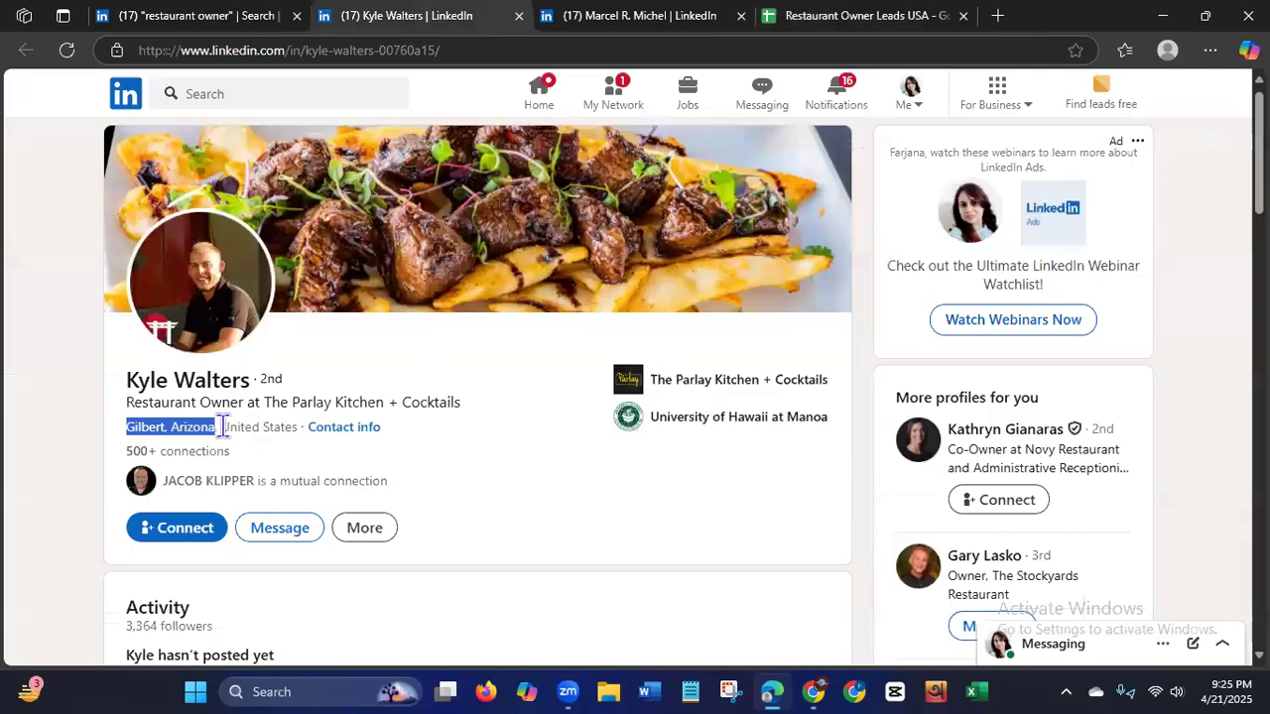
{"action": "double_click", "coordinate": [273, 424]}
{"action": "key", "text": "ctrl+c"}
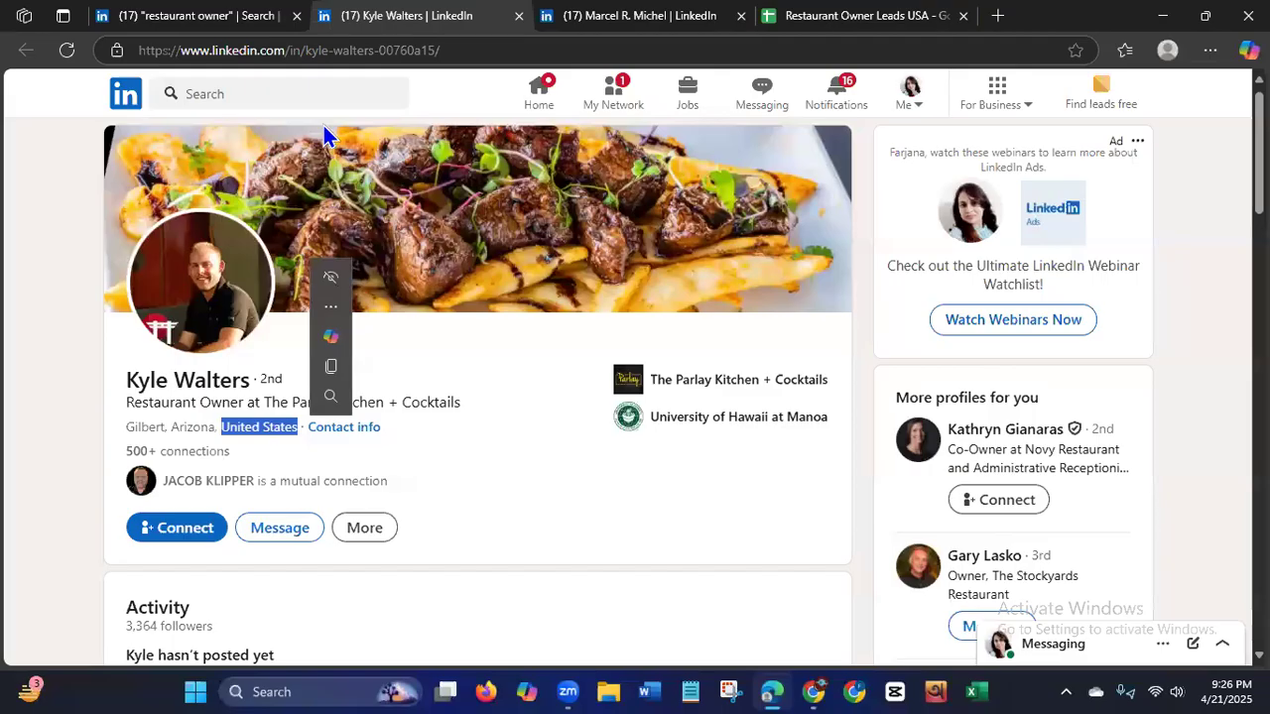
{"action": "left_click", "coordinate": [964, 263]}
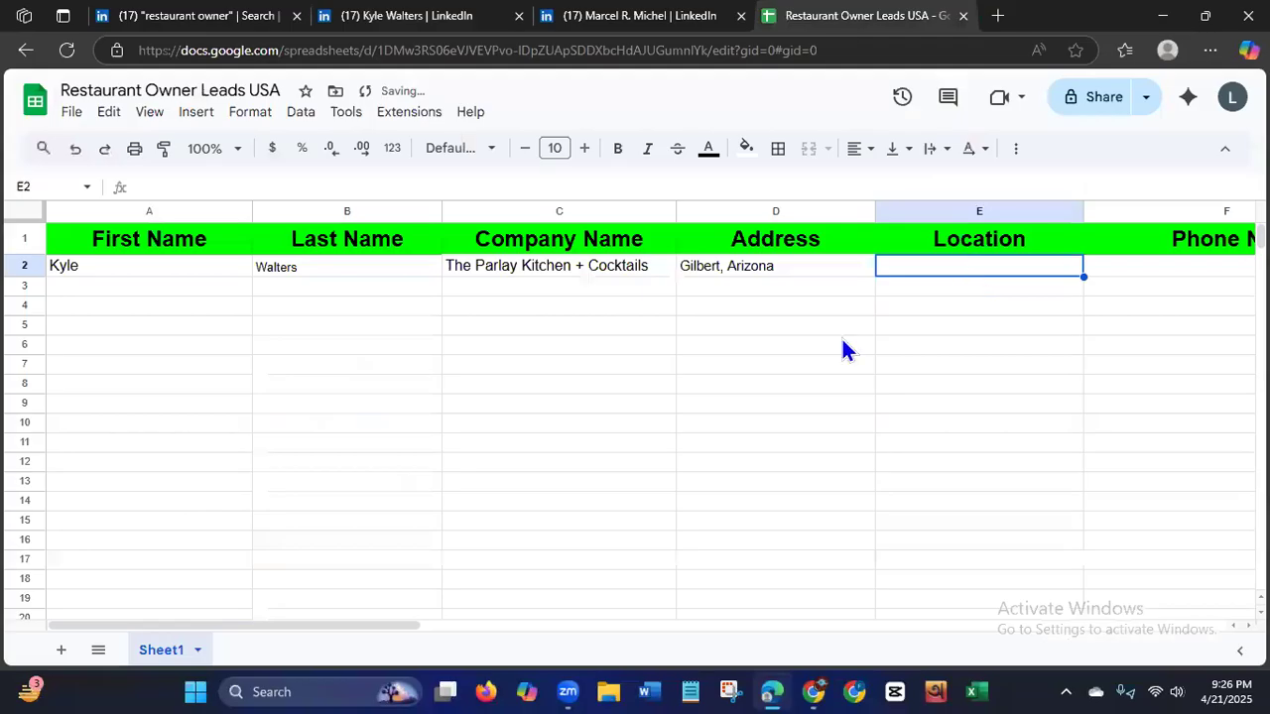
{"action": "key", "text": "ctrl+v"}
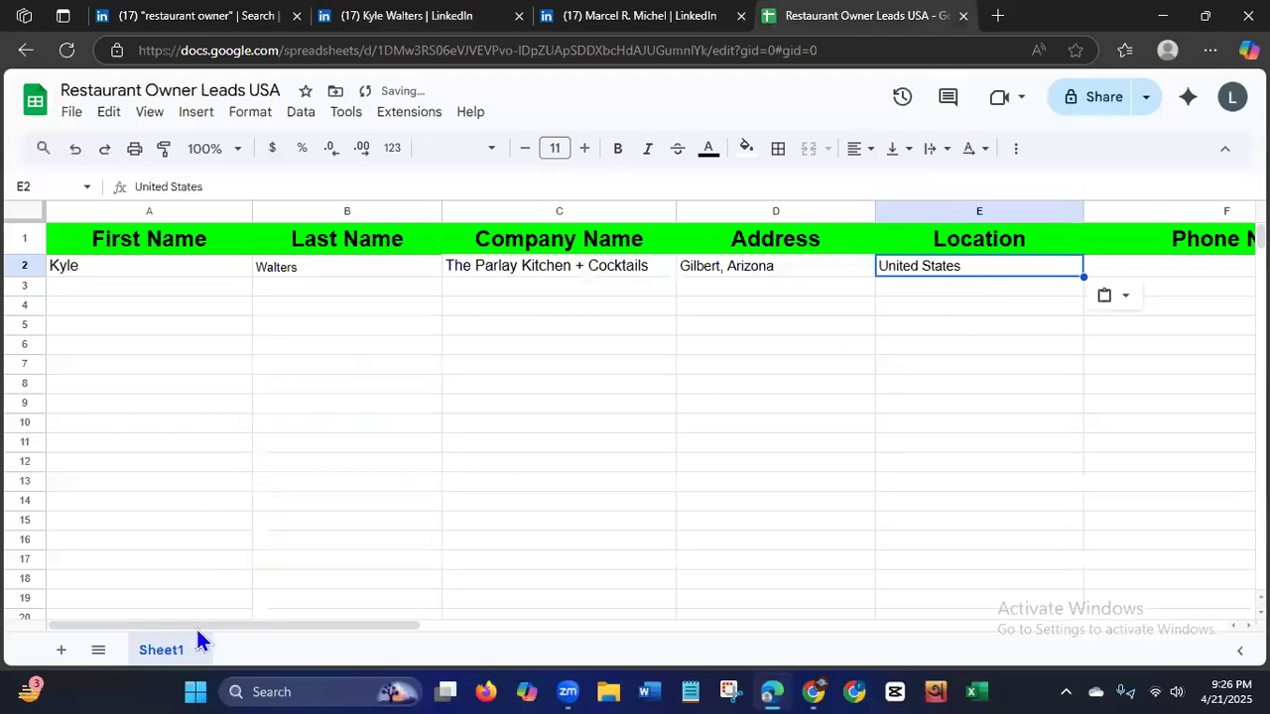
Select Phone No. cell F2, return to the owner's LinkedIn profile and show its additional actions.
{"action": "scroll", "coordinate": [249, 633], "scroll_direction": "right", "scroll_amount": 5}
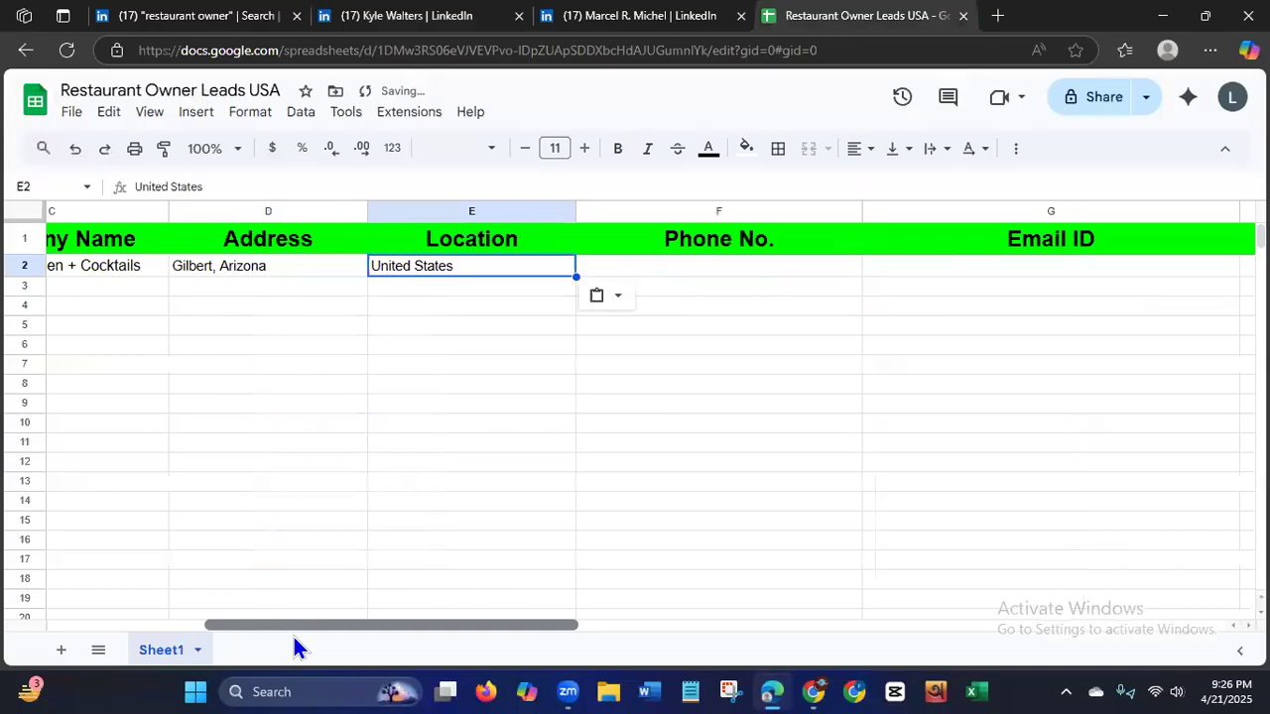
{"action": "scroll", "coordinate": [294, 636], "scroll_direction": "right", "scroll_amount": 3}
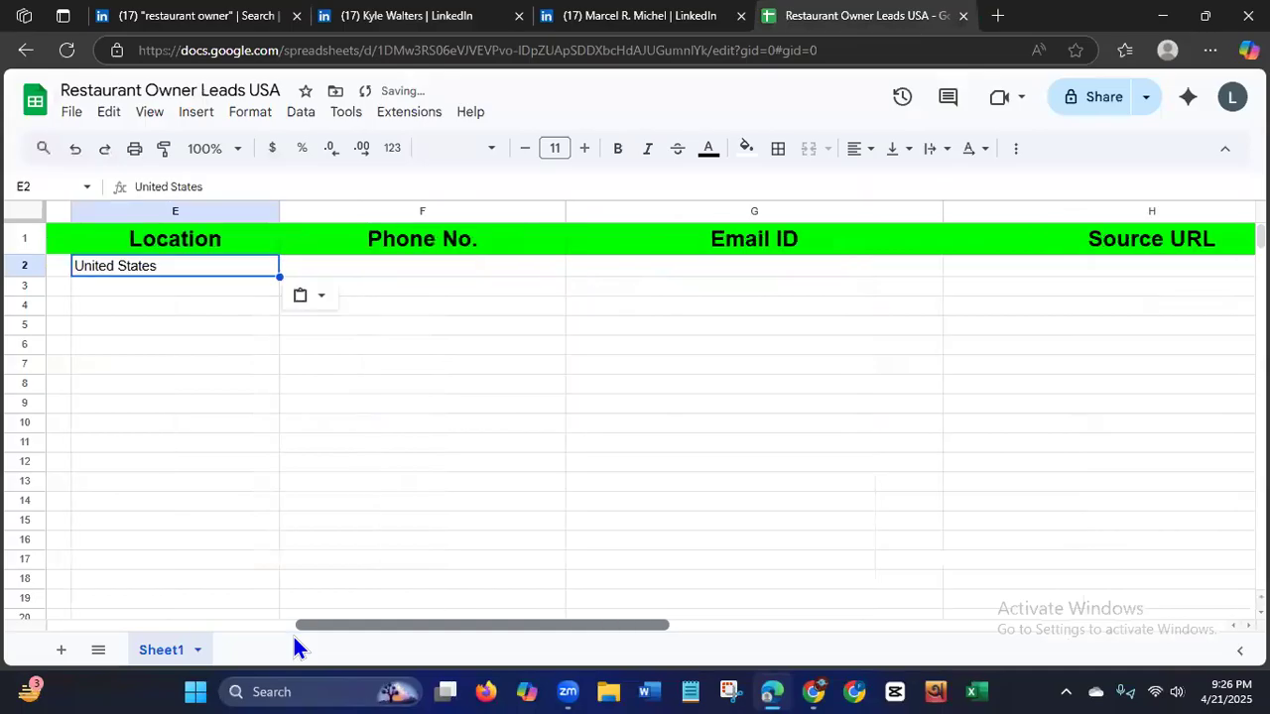
{"action": "left_click", "coordinate": [426, 275]}
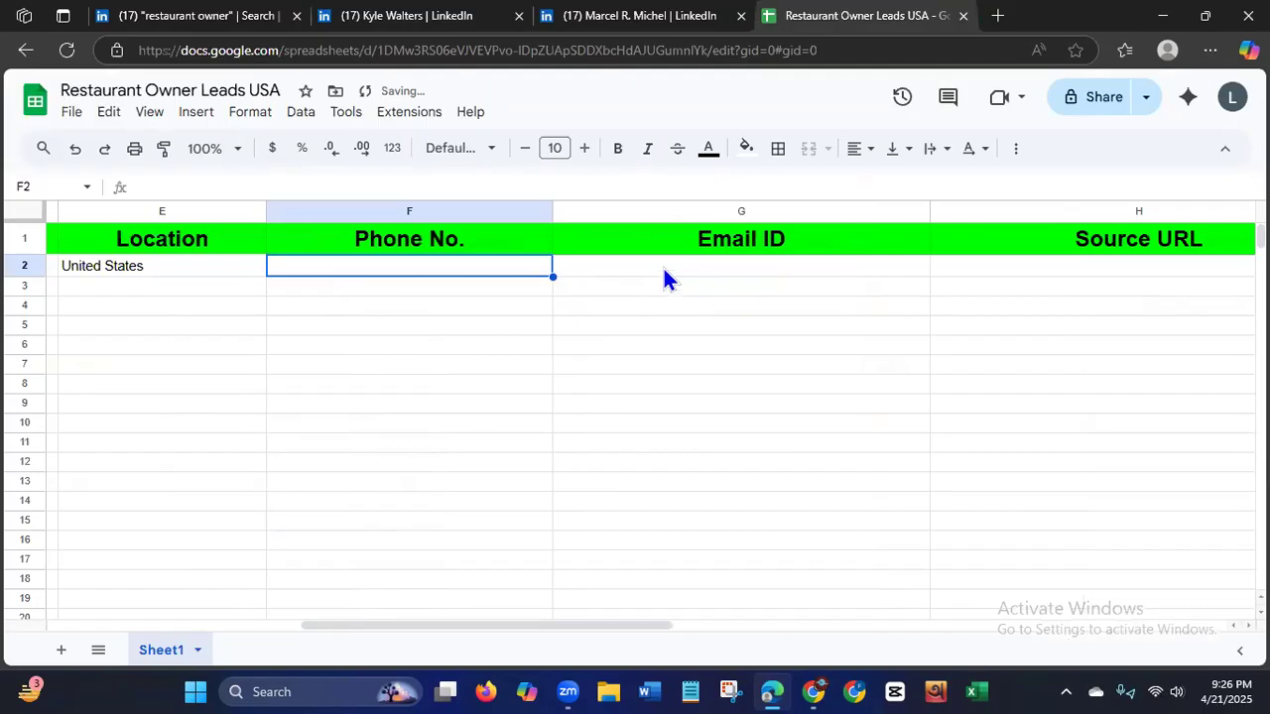
{"action": "left_click", "coordinate": [391, 26]}
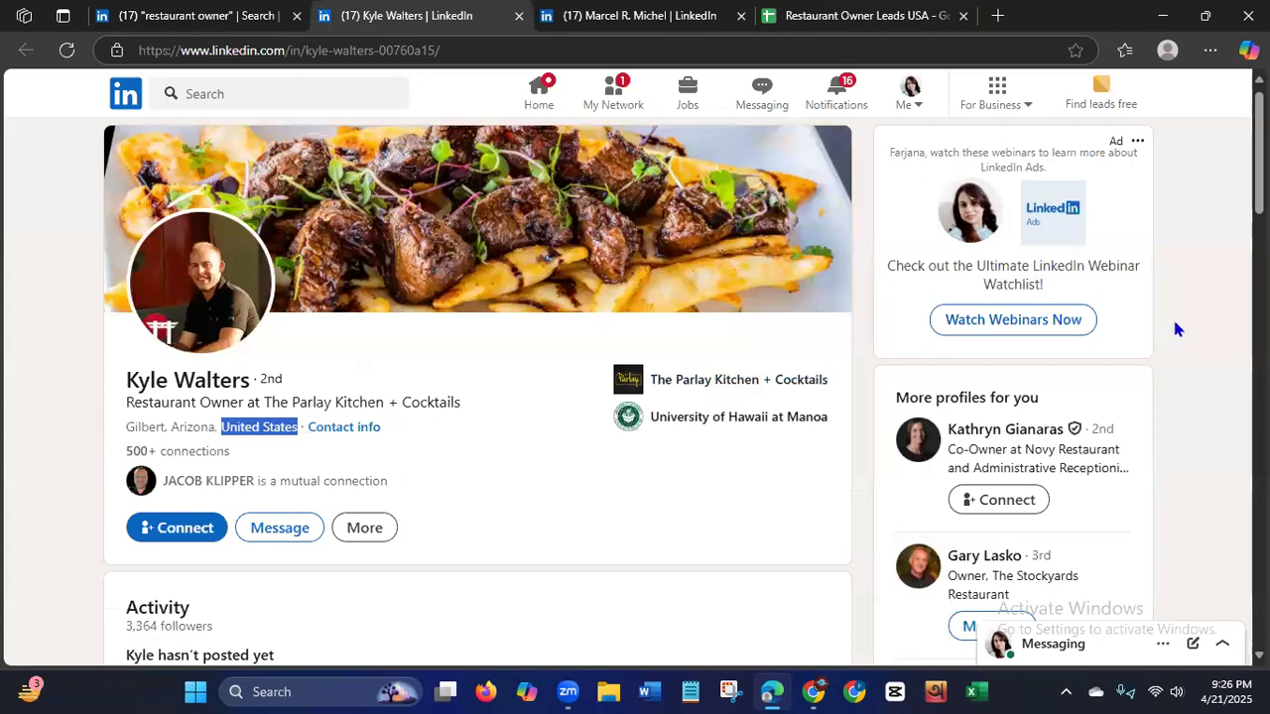
{"action": "left_click", "coordinate": [365, 530]}
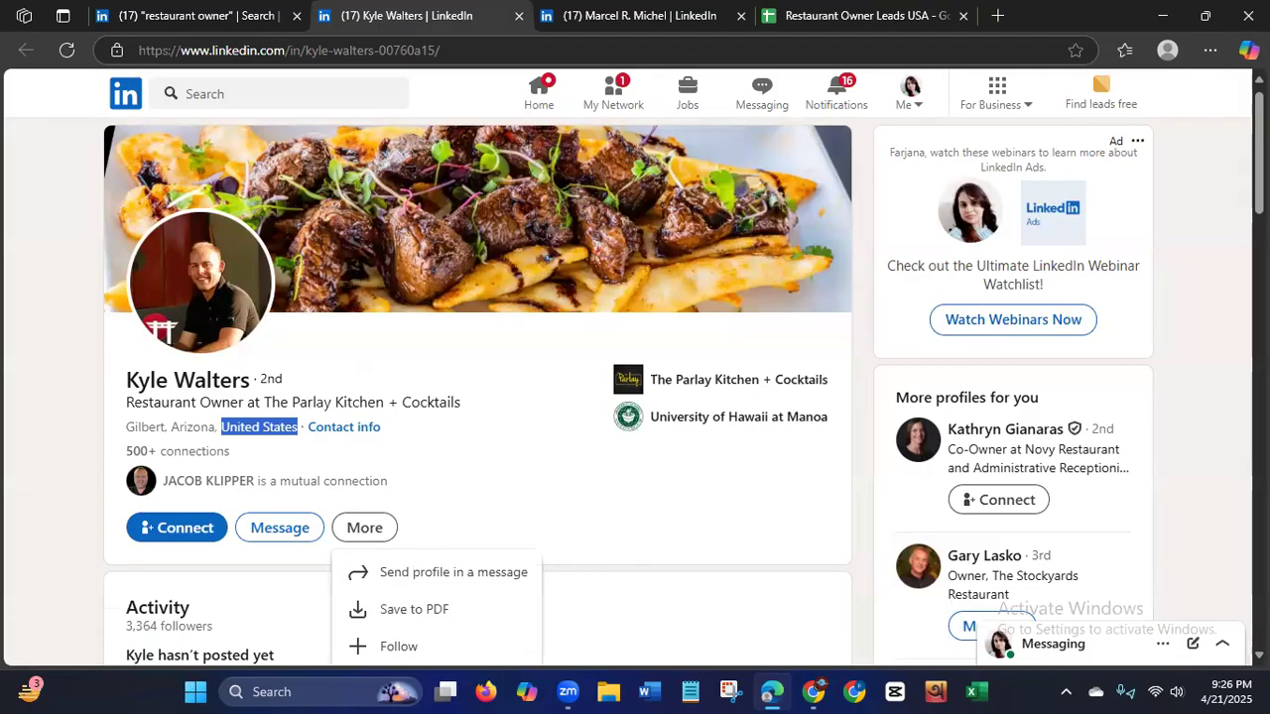
Open the owner's contact info, check it for a phone number and email, and close it.
{"action": "scroll", "coordinate": [476, 397], "scroll_direction": "down", "scroll_amount": 3}
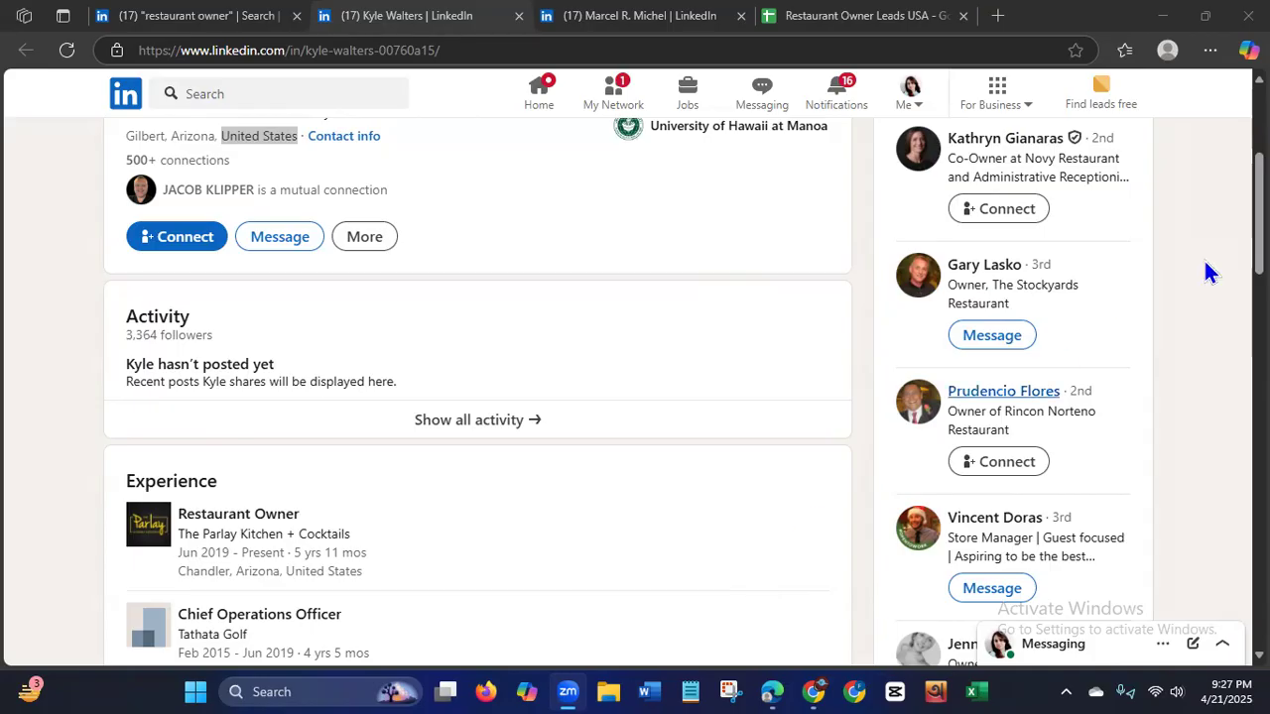
{"action": "scroll", "coordinate": [1208, 273], "scroll_direction": "up", "scroll_amount": 3}
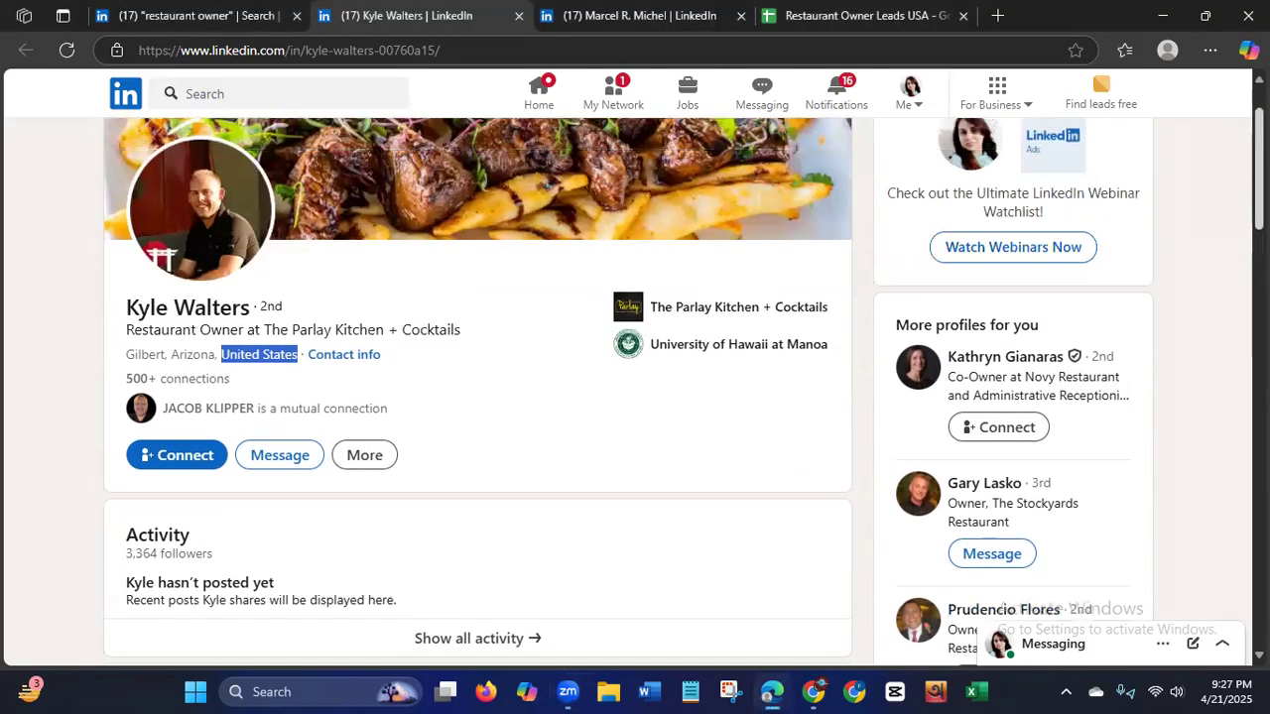
{"action": "scroll", "coordinate": [684, 392], "scroll_direction": "up", "scroll_amount": 1}
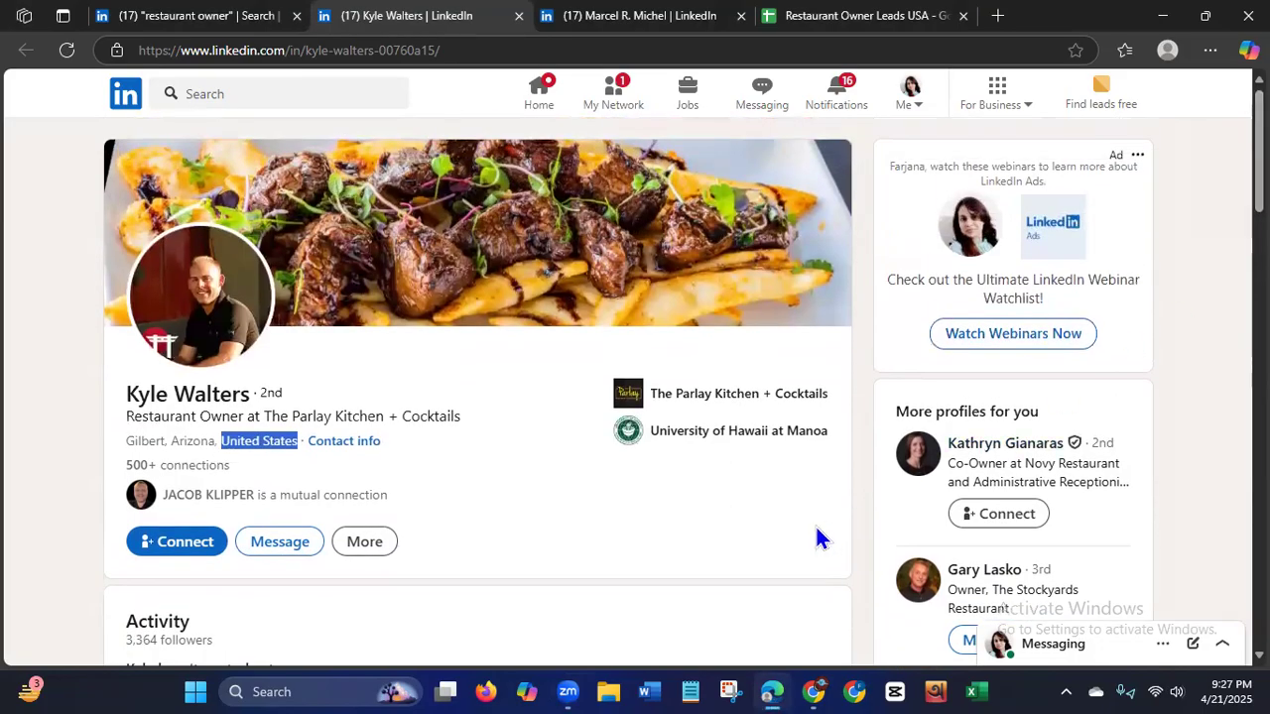
{"action": "left_click", "coordinate": [841, 300]}
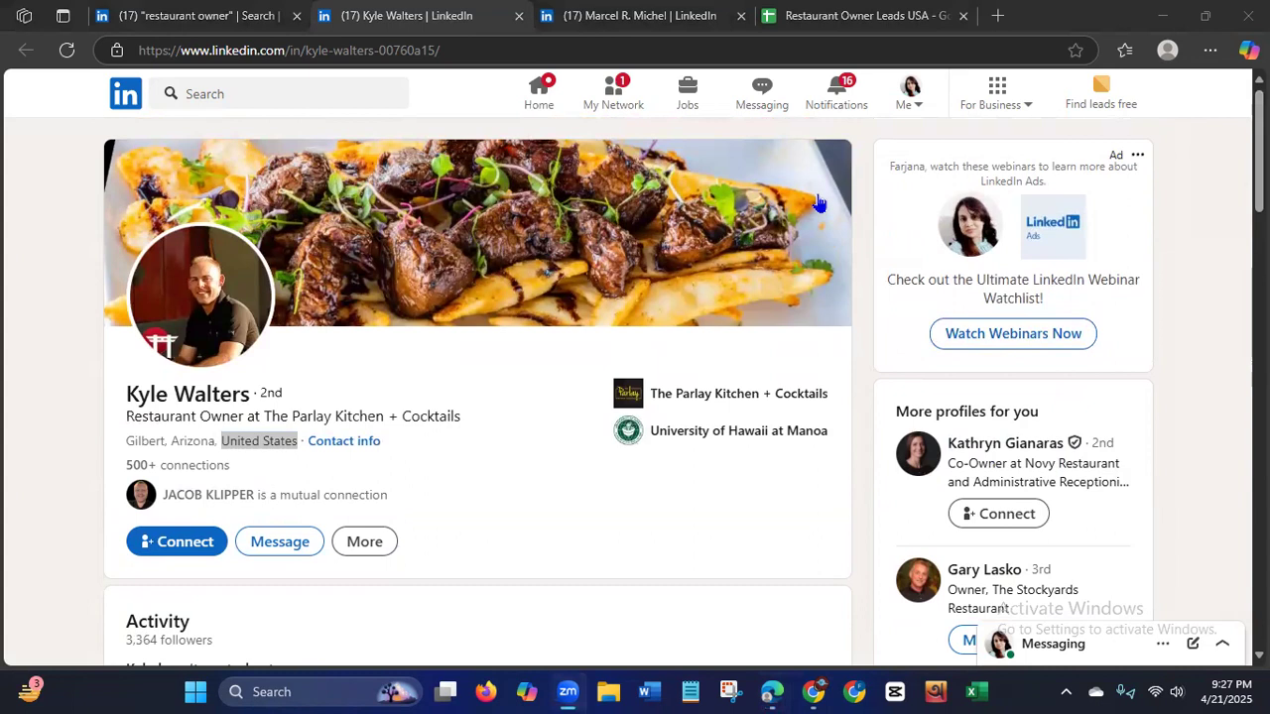
{"action": "left_click", "coordinate": [484, 491]}
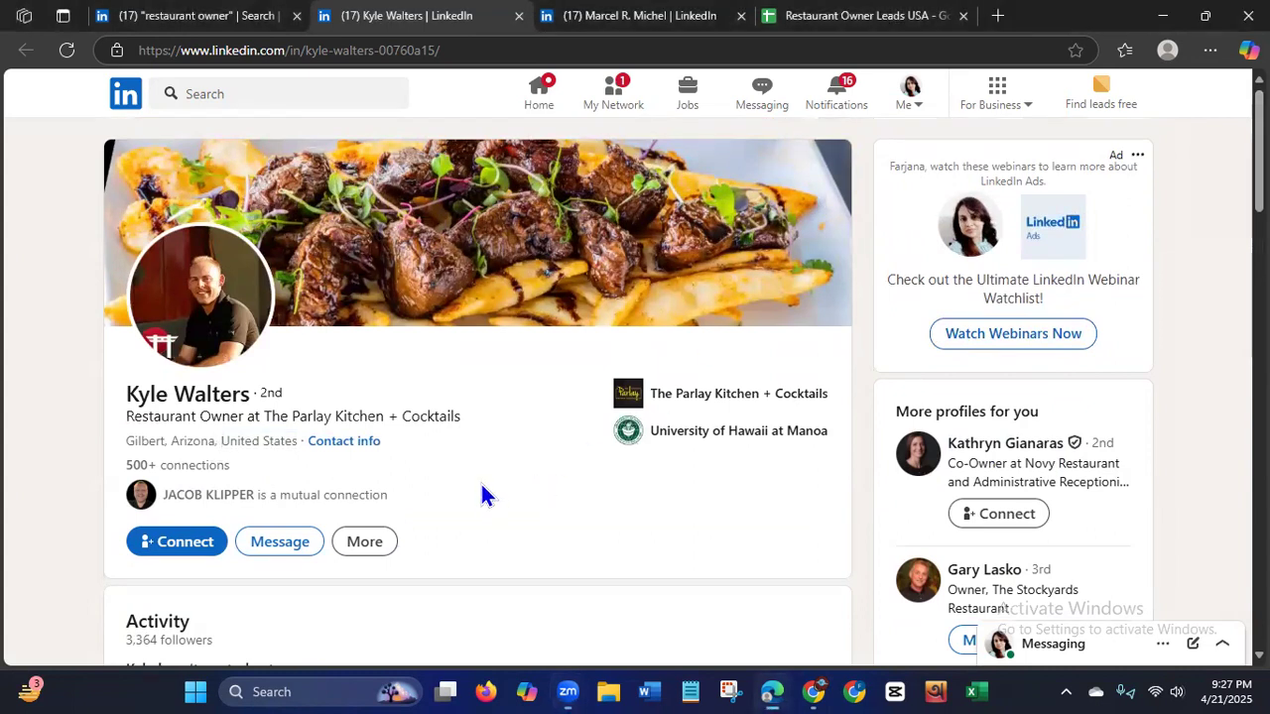
{"action": "left_click", "coordinate": [347, 441]}
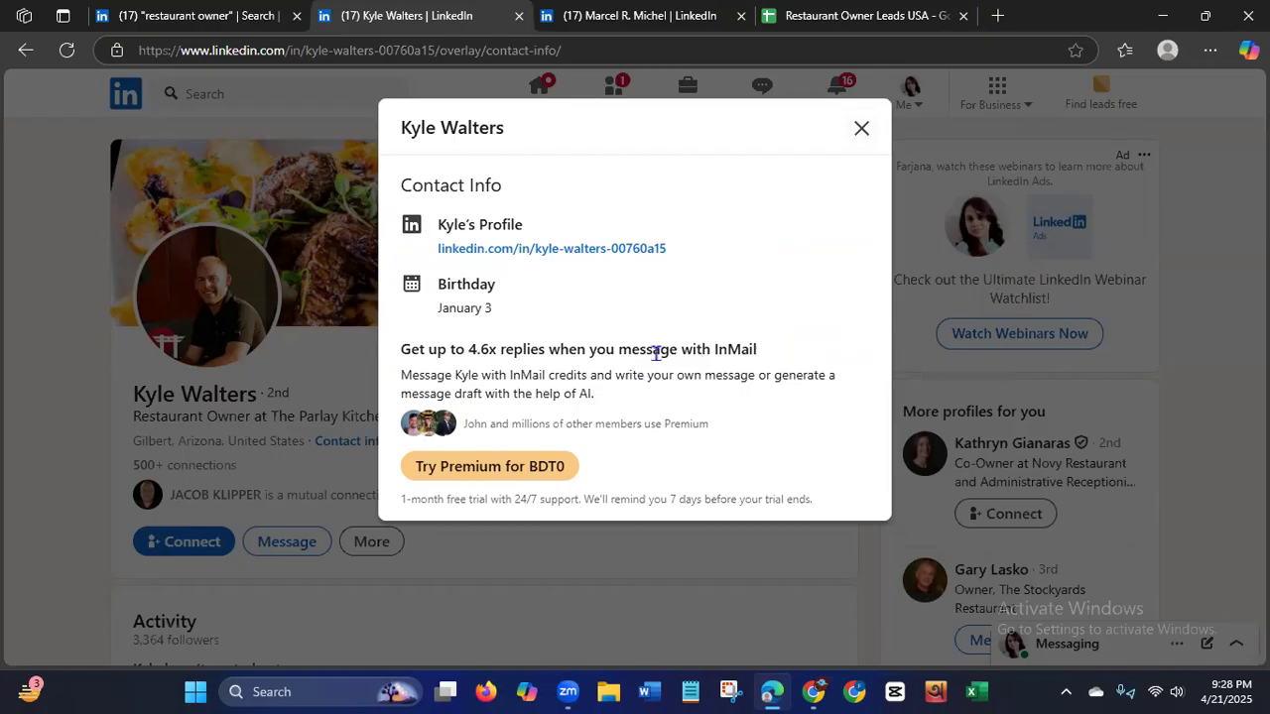
{"action": "left_click", "coordinate": [863, 130]}
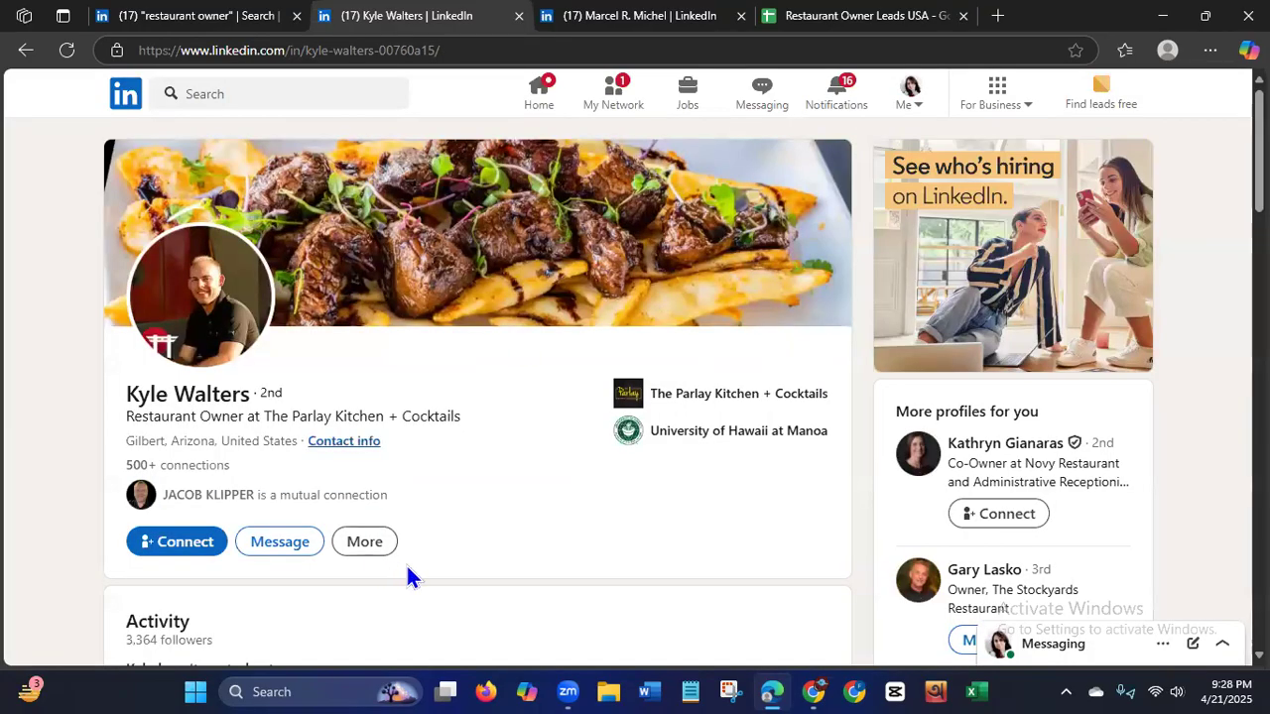
Examine the rest of the owner's profile, including Experience, Education, Interests and the company link, for contact details.
{"action": "scroll", "coordinate": [635, 397], "scroll_direction": "down", "scroll_amount": 9}
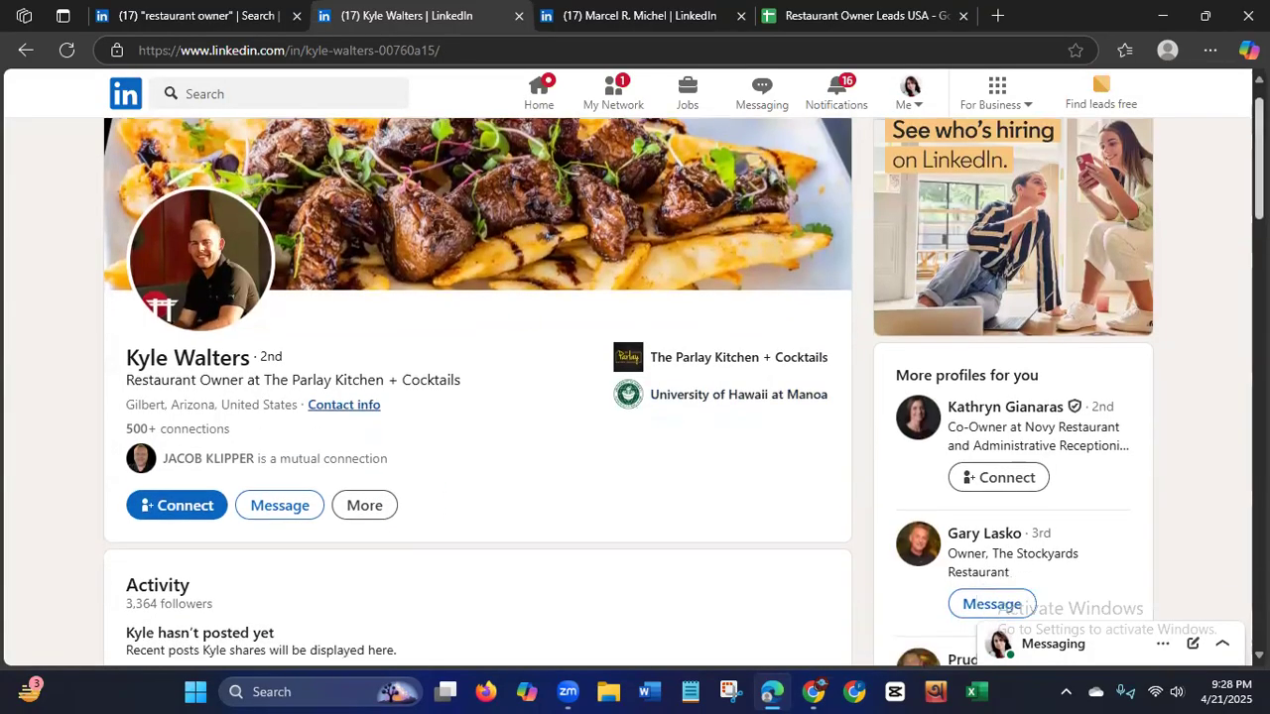
{"action": "scroll", "coordinate": [635, 397], "scroll_direction": "down", "scroll_amount": 8}
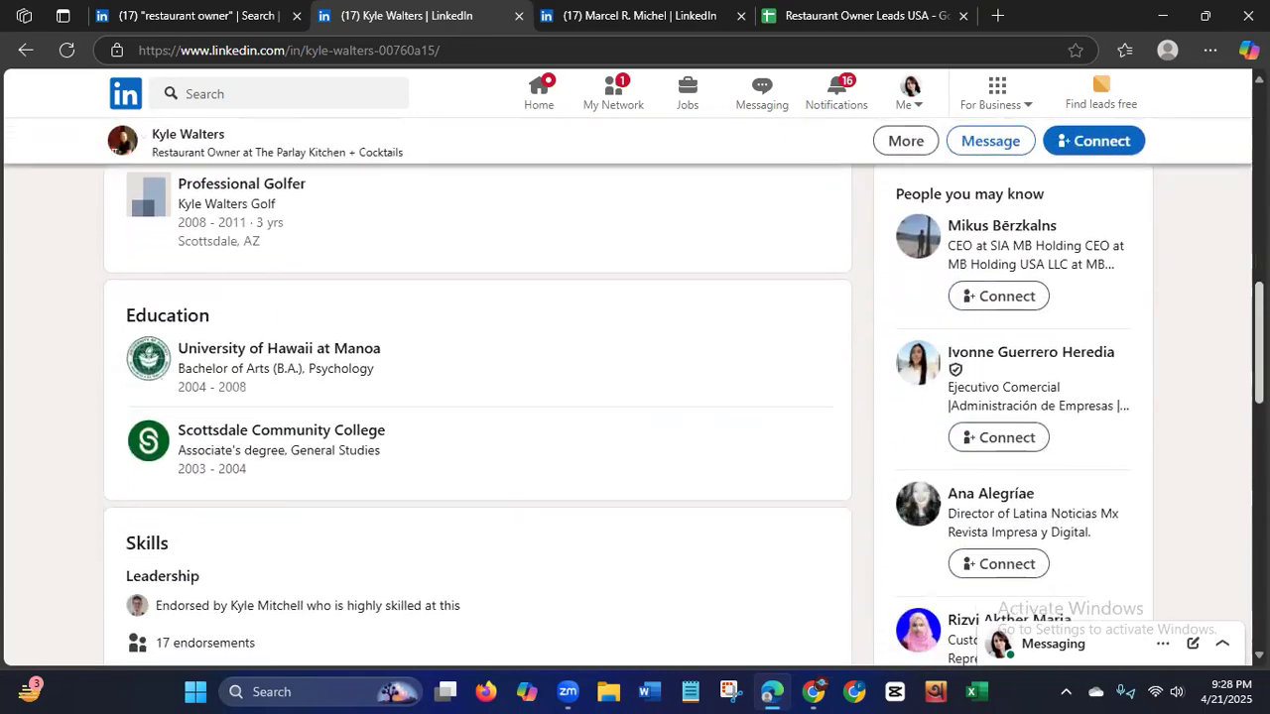
{"action": "scroll", "coordinate": [635, 397], "scroll_direction": "down", "scroll_amount": 1}
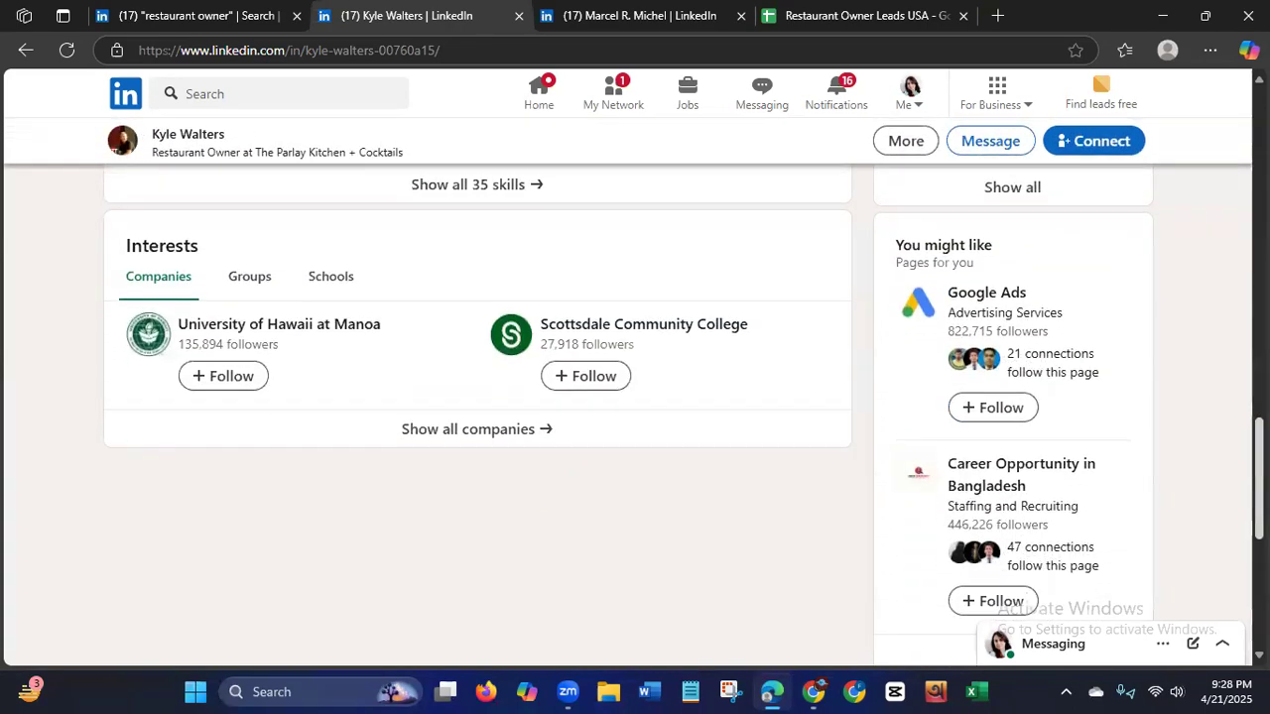
{"action": "scroll", "coordinate": [743, 429], "scroll_direction": "up", "scroll_amount": 17}
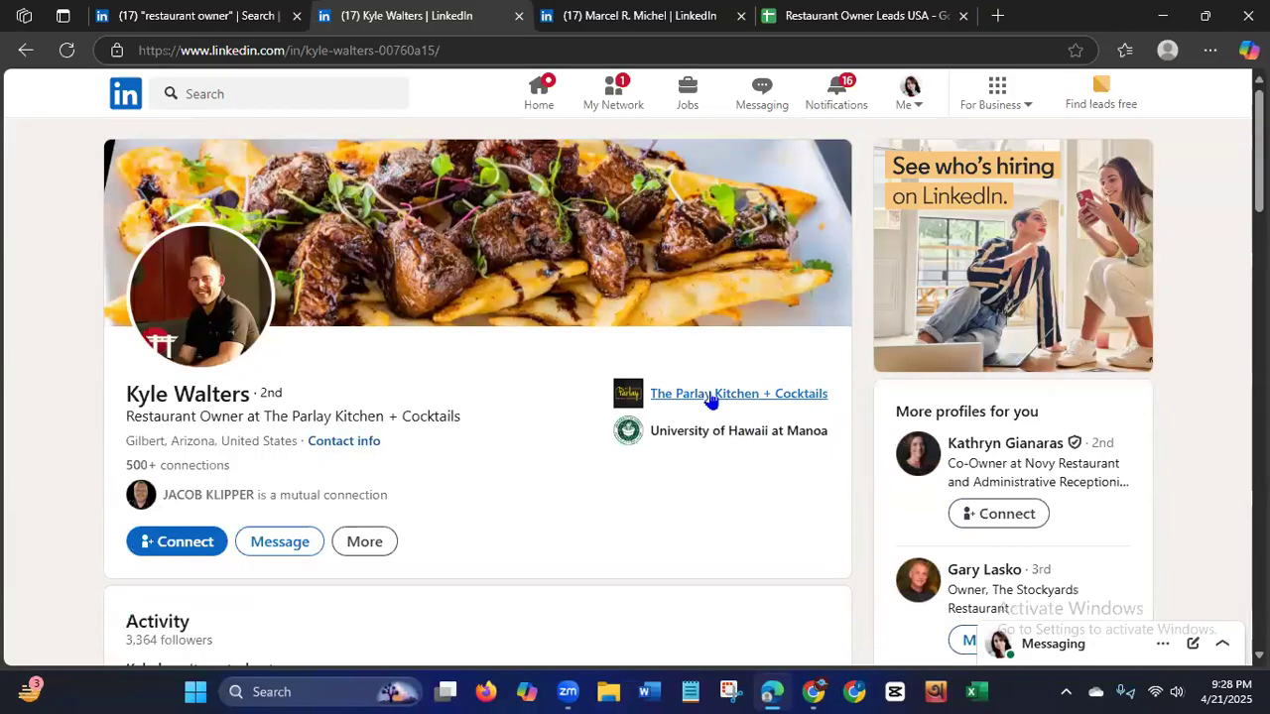
{"action": "right_click", "coordinate": [710, 399]}
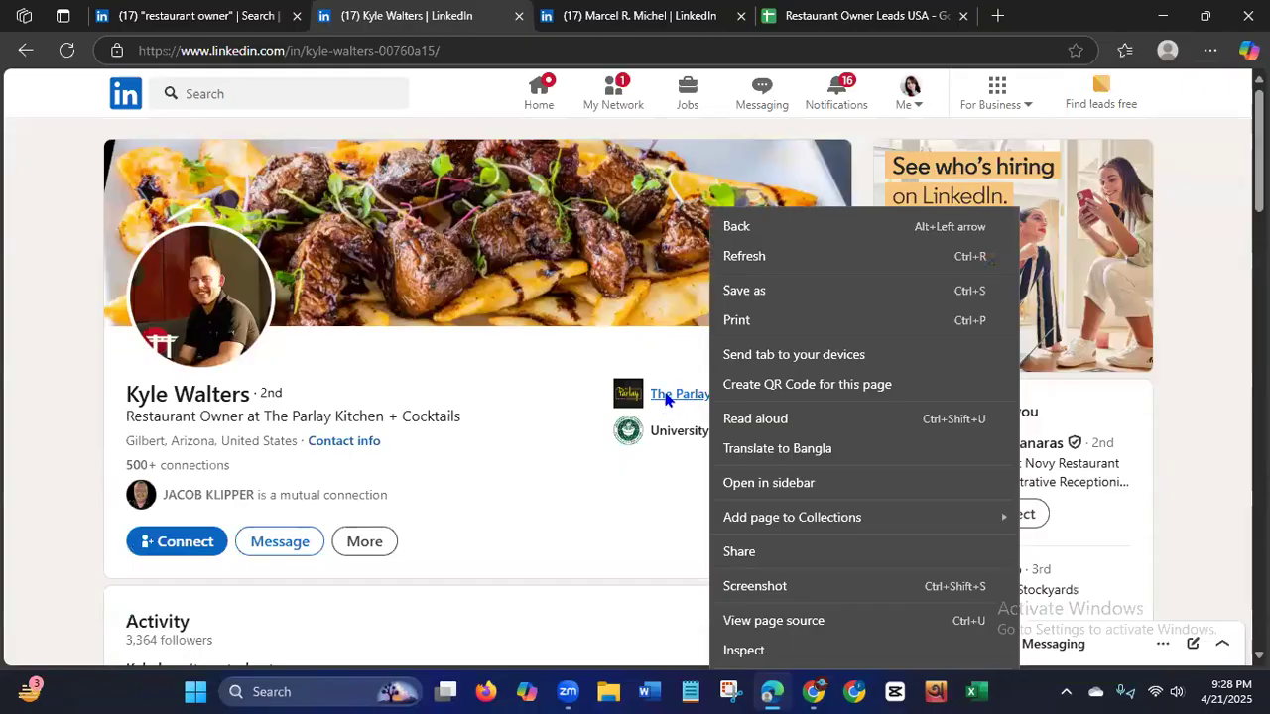
{"action": "scroll", "coordinate": [667, 397], "scroll_direction": "down", "scroll_amount": 8}
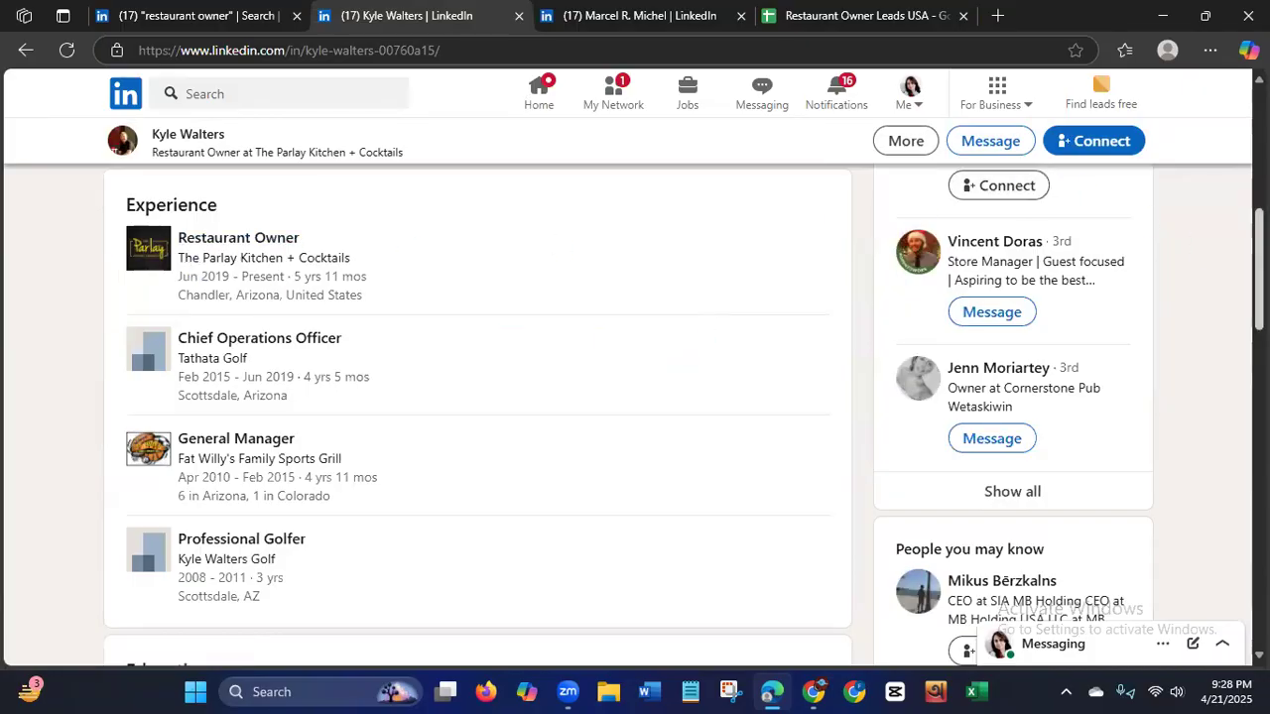
{"action": "scroll", "coordinate": [477, 396], "scroll_direction": "up", "scroll_amount": 5}
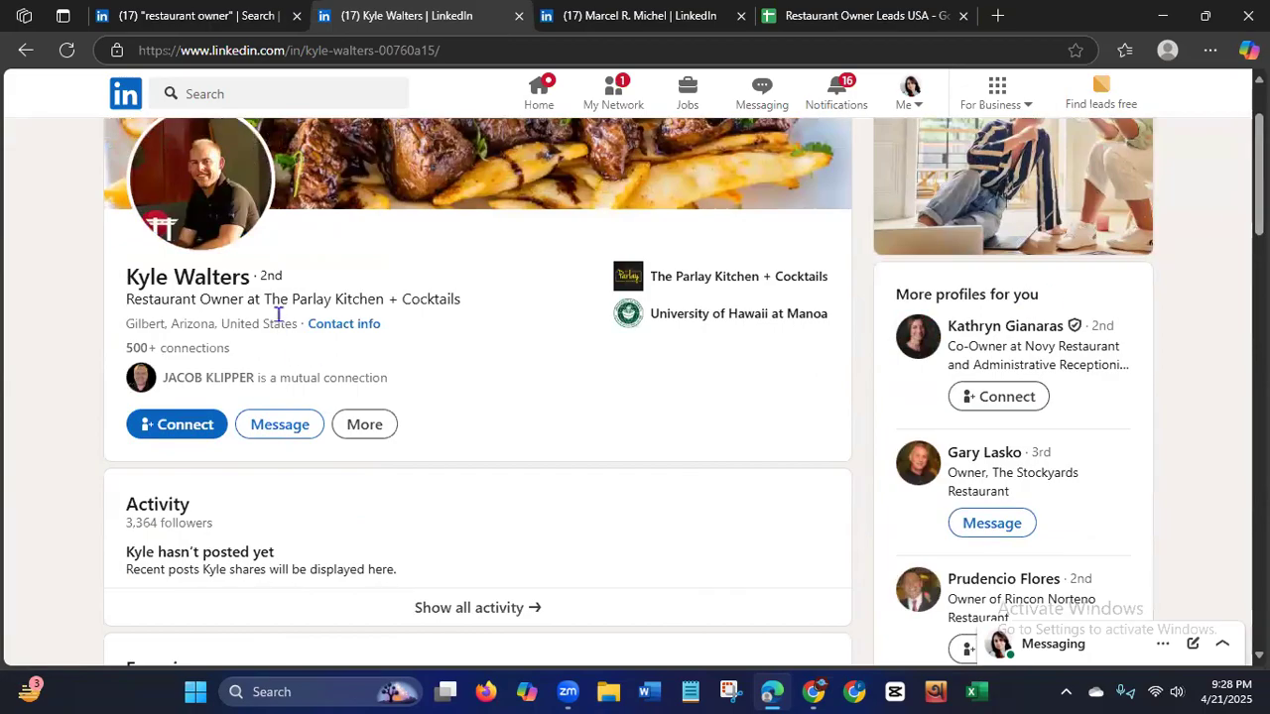
Copy The Parlay Kitchen + Cocktails from the profile headline and search the web for it in a new tab.
{"action": "left_click_drag", "start_coordinate": [266, 298], "coordinate": [461, 301]}
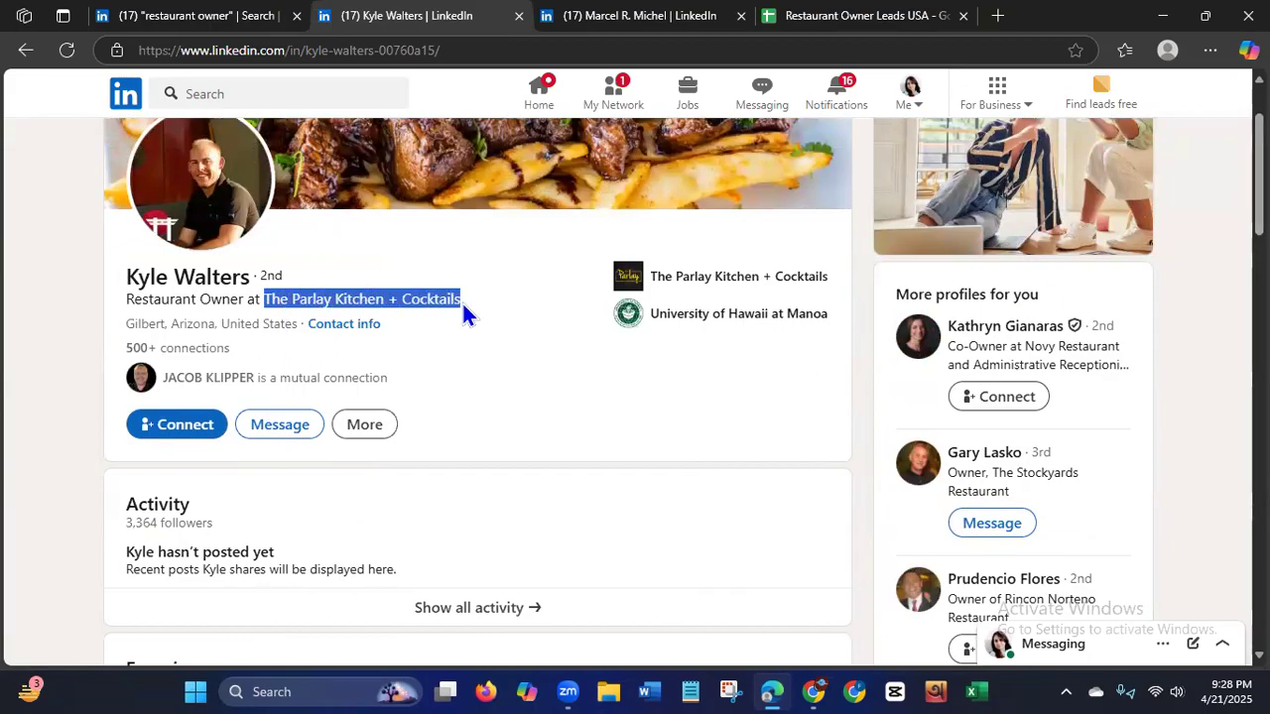
{"action": "right_click", "coordinate": [438, 304]}
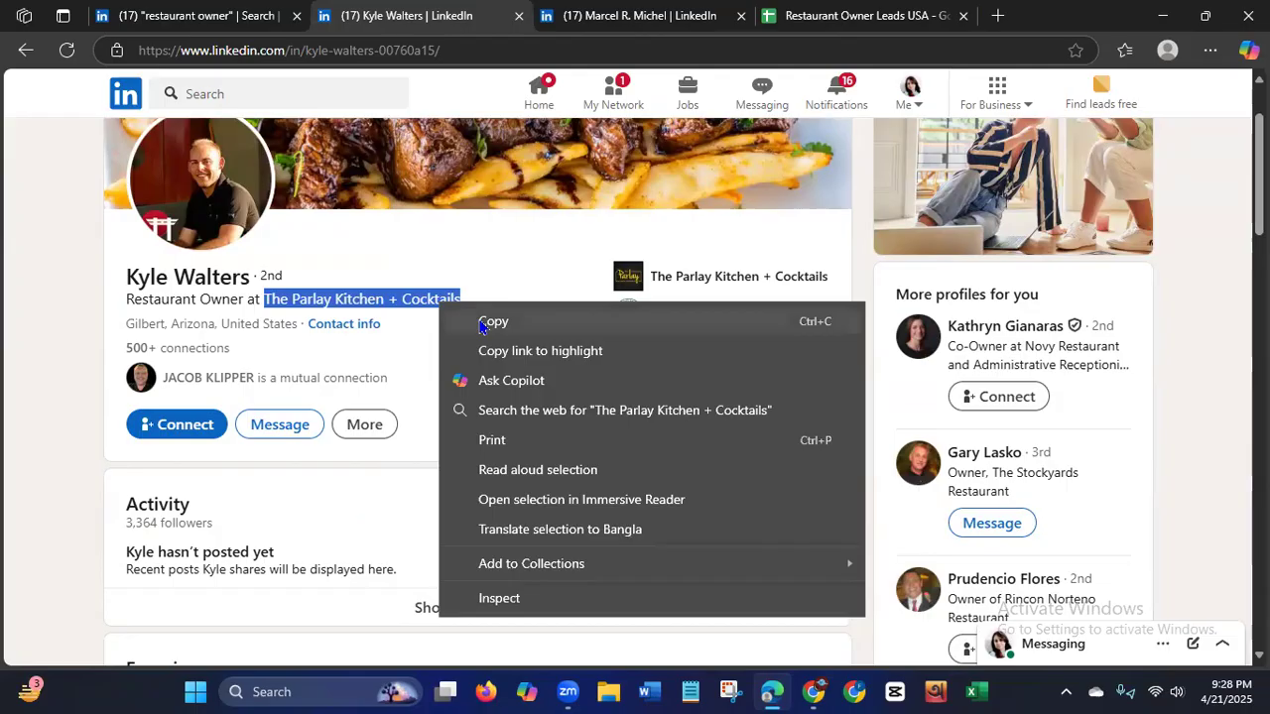
{"action": "left_click", "coordinate": [487, 320]}
{"action": "left_click", "coordinate": [999, 16]}
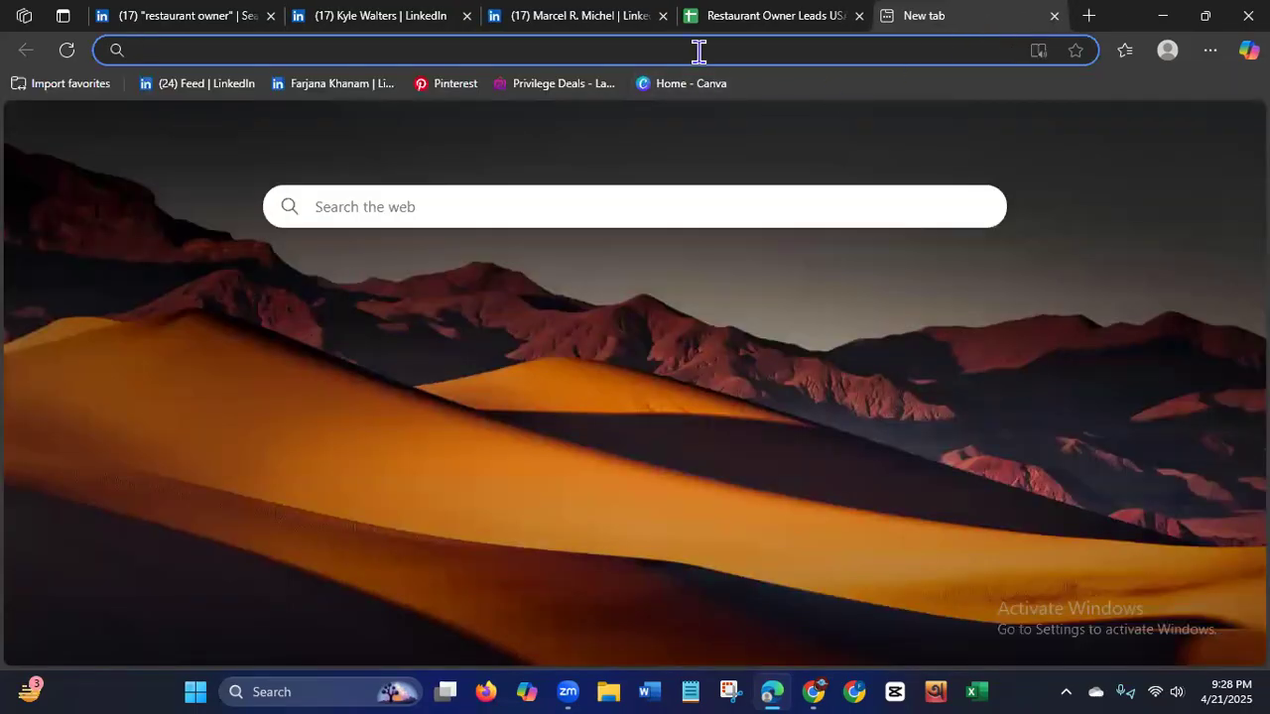
{"action": "key", "text": "ctrl+v"}
{"action": "key", "text": "Return"}
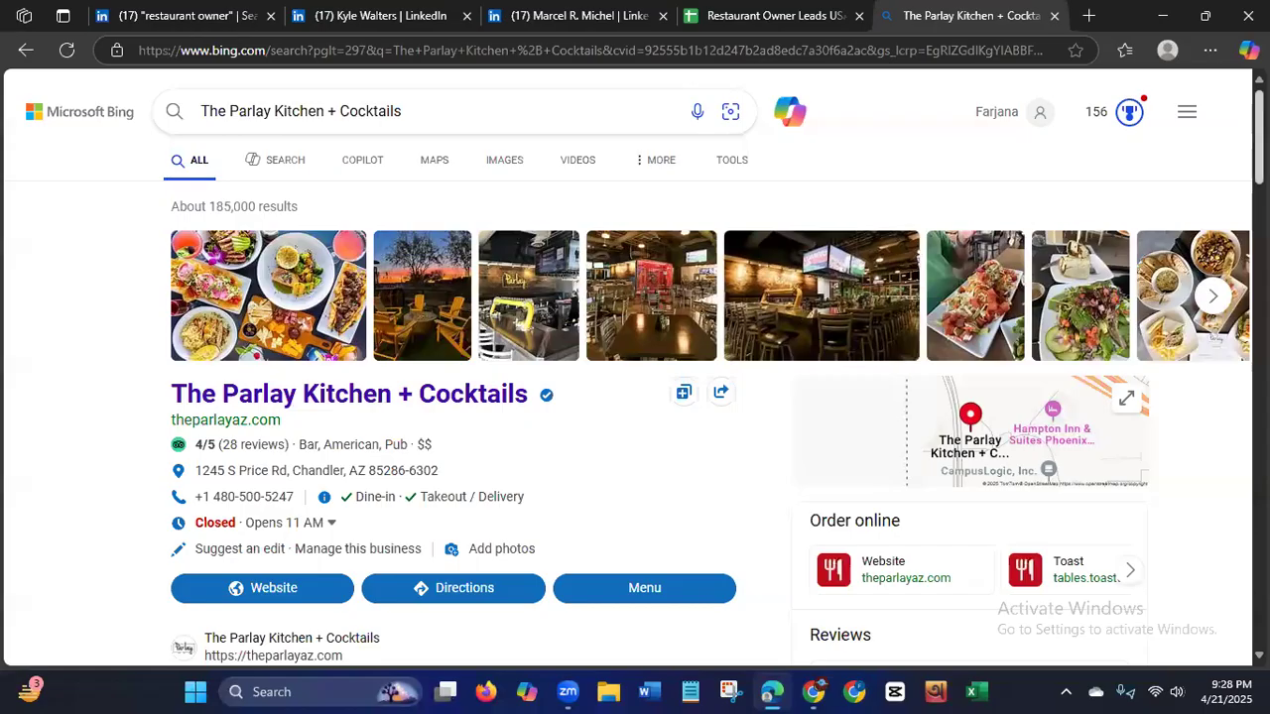
Examine the search results for the restaurant's business listing, official website and description.
{"action": "scroll", "coordinate": [635, 397], "scroll_direction": "down", "scroll_amount": 2}
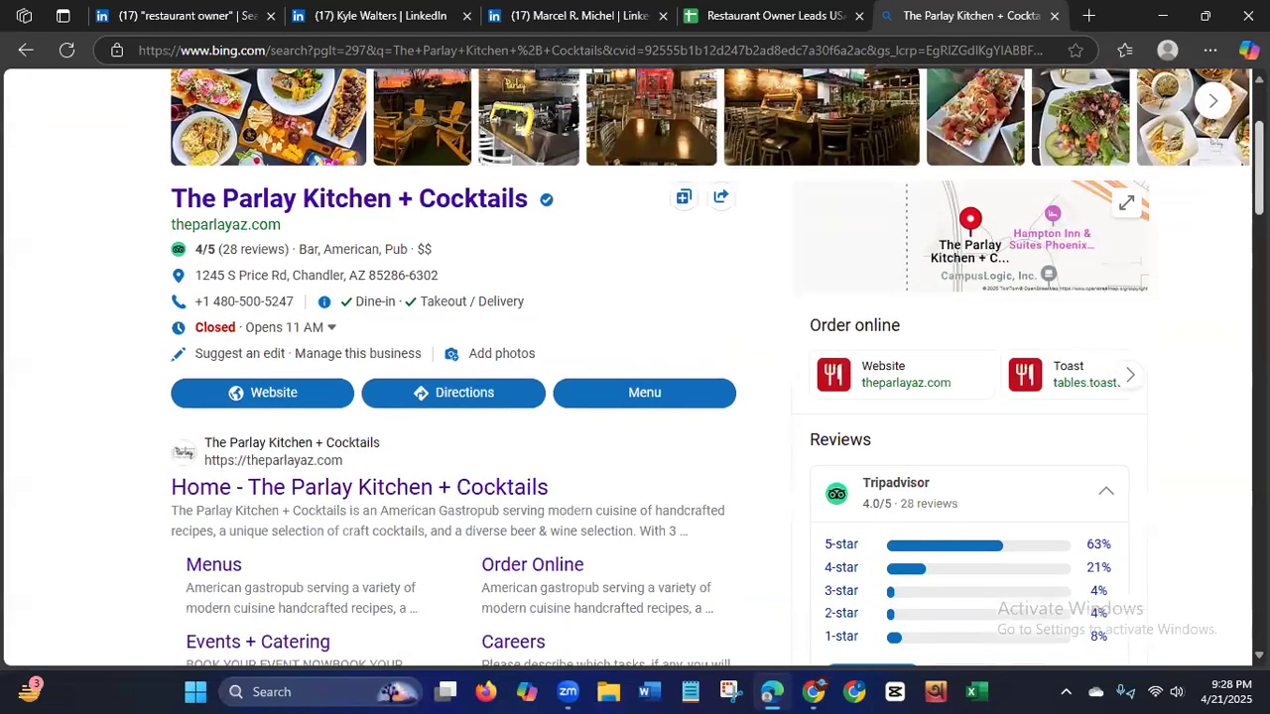
{"action": "scroll", "coordinate": [635, 367], "scroll_direction": "up", "scroll_amount": 1}
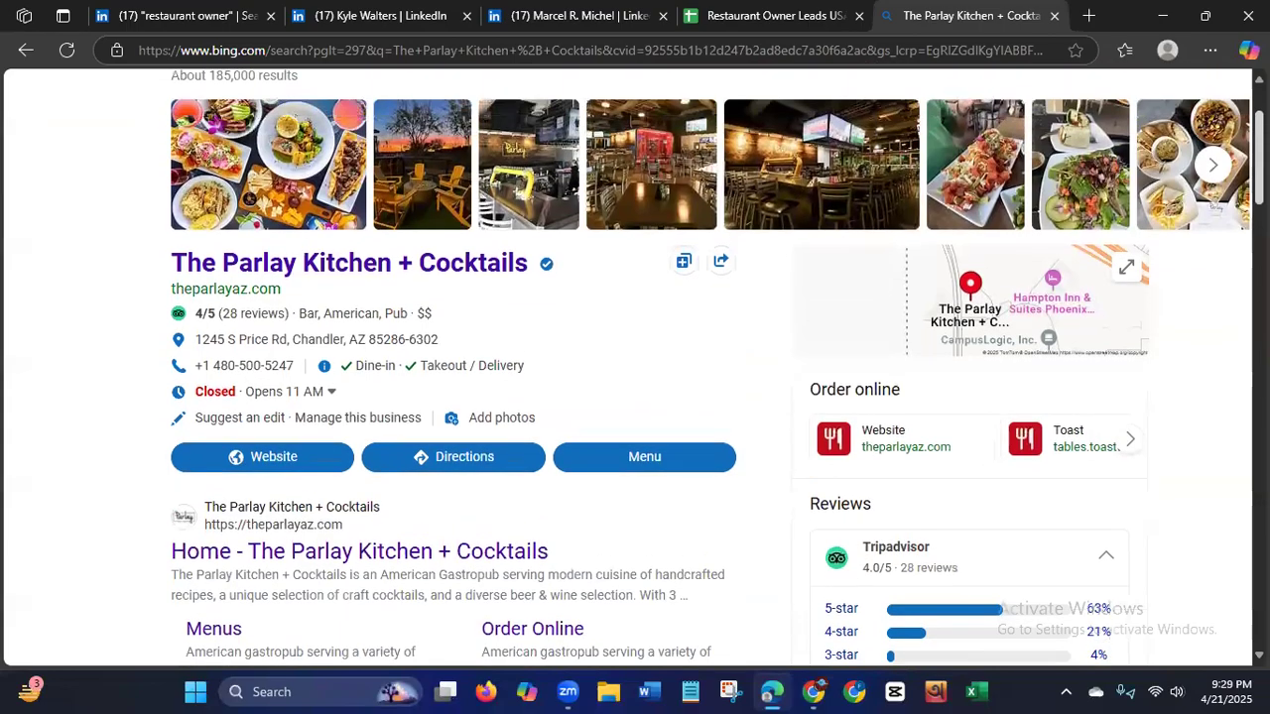
{"action": "scroll", "coordinate": [635, 367], "scroll_direction": "down", "scroll_amount": 2}
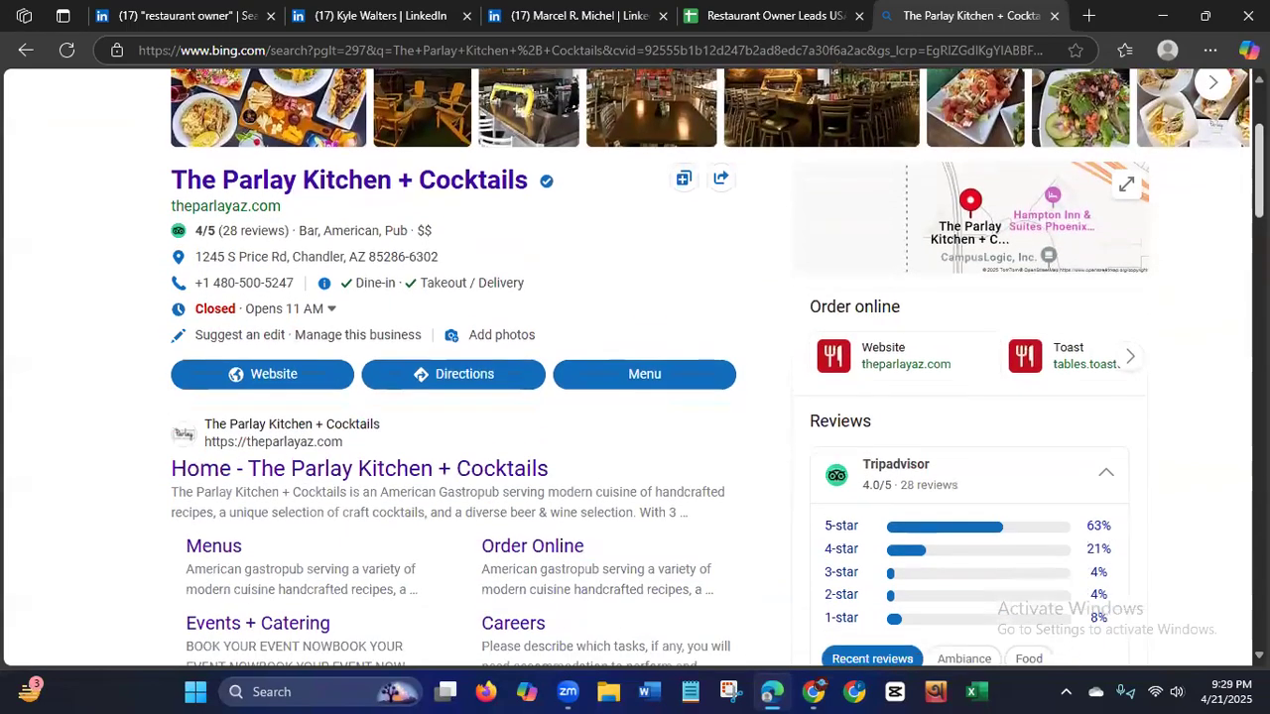
{"action": "scroll", "coordinate": [635, 367], "scroll_direction": "down", "scroll_amount": 2}
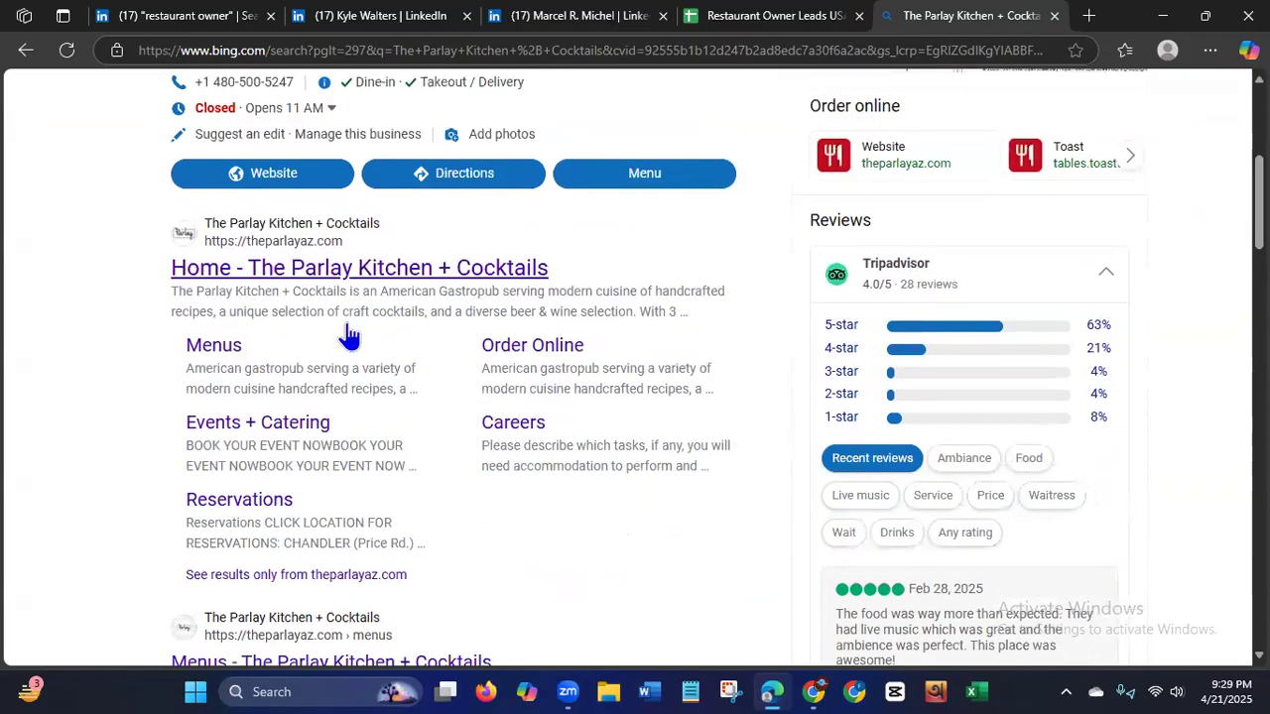
{"action": "left_click_drag", "start_coordinate": [386, 301], "coordinate": [516, 311]}
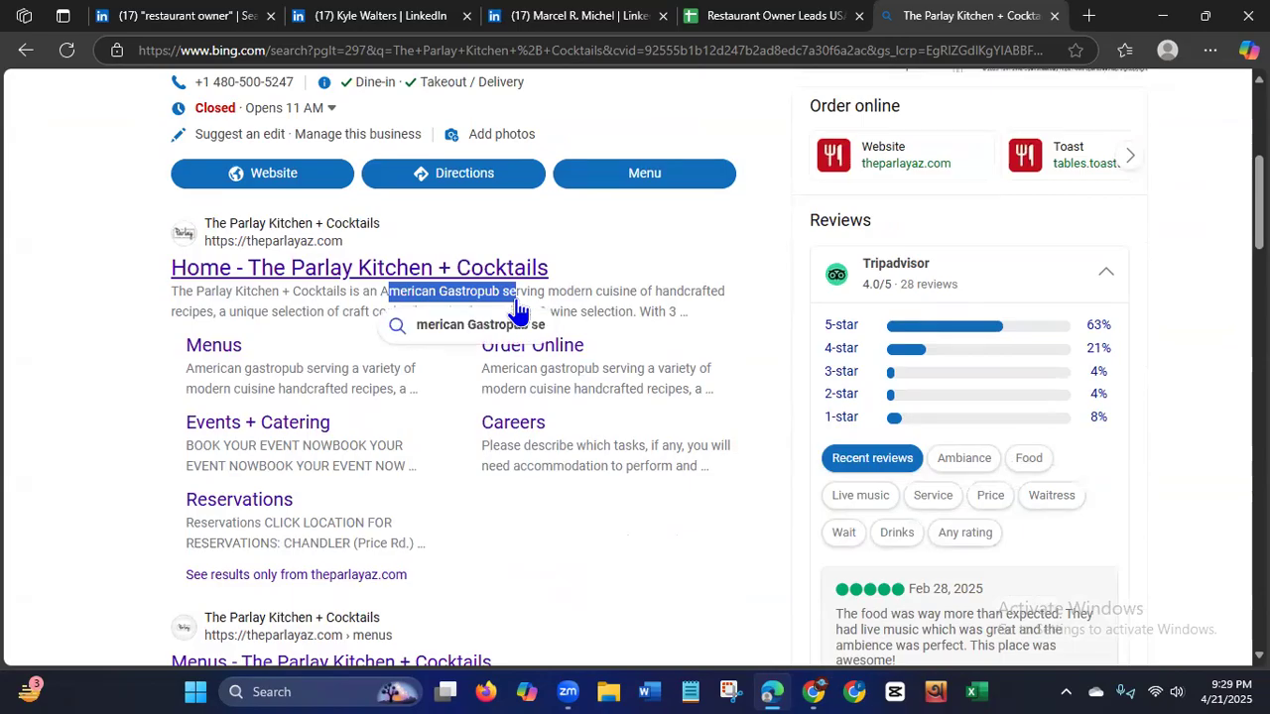
{"action": "left_click", "coordinate": [88, 363]}
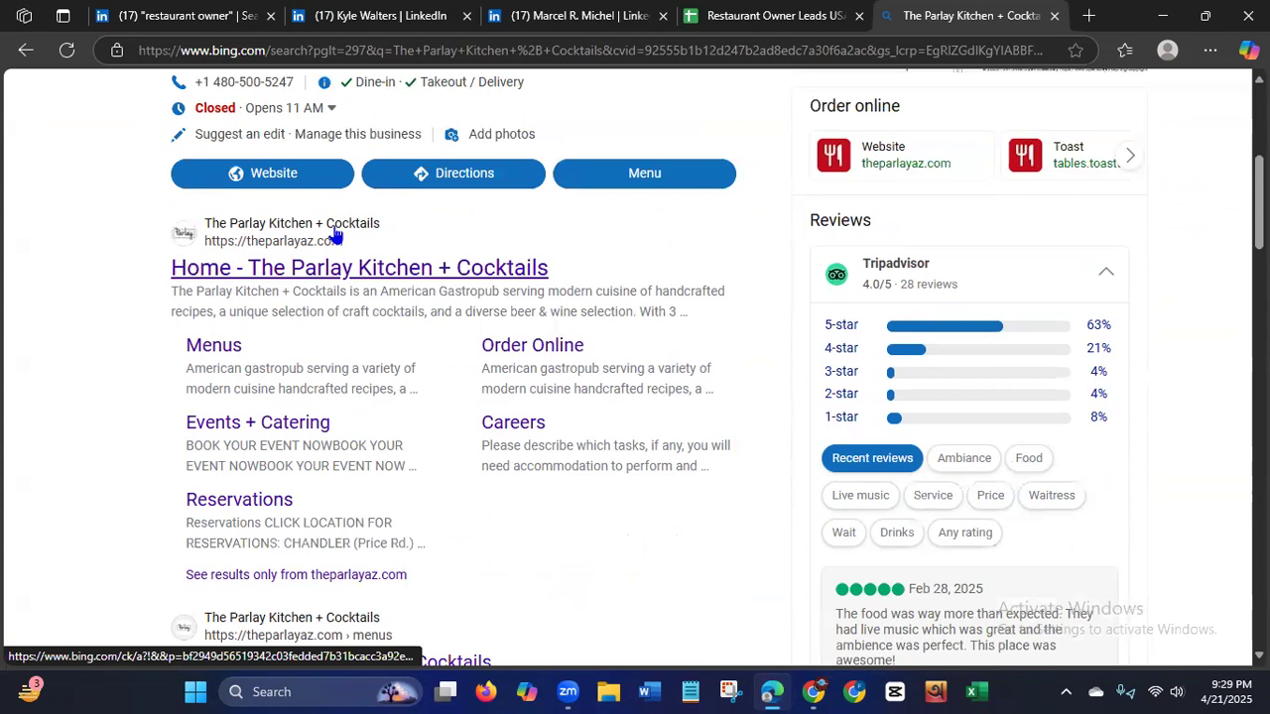
{"action": "scroll", "coordinate": [1171, 304], "scroll_direction": "down", "scroll_amount": 3}
{"action": "scroll", "coordinate": [1171, 303], "scroll_direction": "down", "scroll_amount": 2}
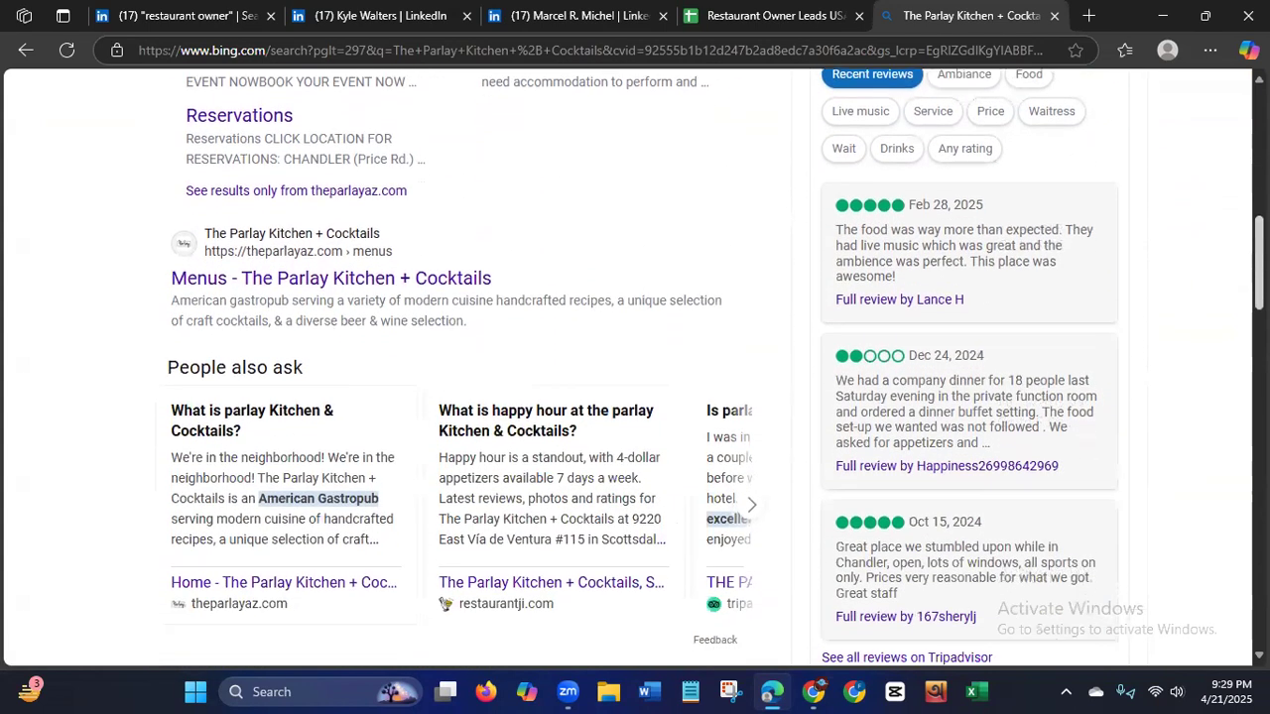
Examine the remaining search results, including the Yelp, Facebook, Instagram, Tripadvisor, Restaurantji and Toast pages, for sources of the restaurant's contact details.
{"action": "scroll", "coordinate": [715, 368], "scroll_direction": "down", "scroll_amount": 3}
{"action": "scroll", "coordinate": [716, 367], "scroll_direction": "down", "scroll_amount": 3}
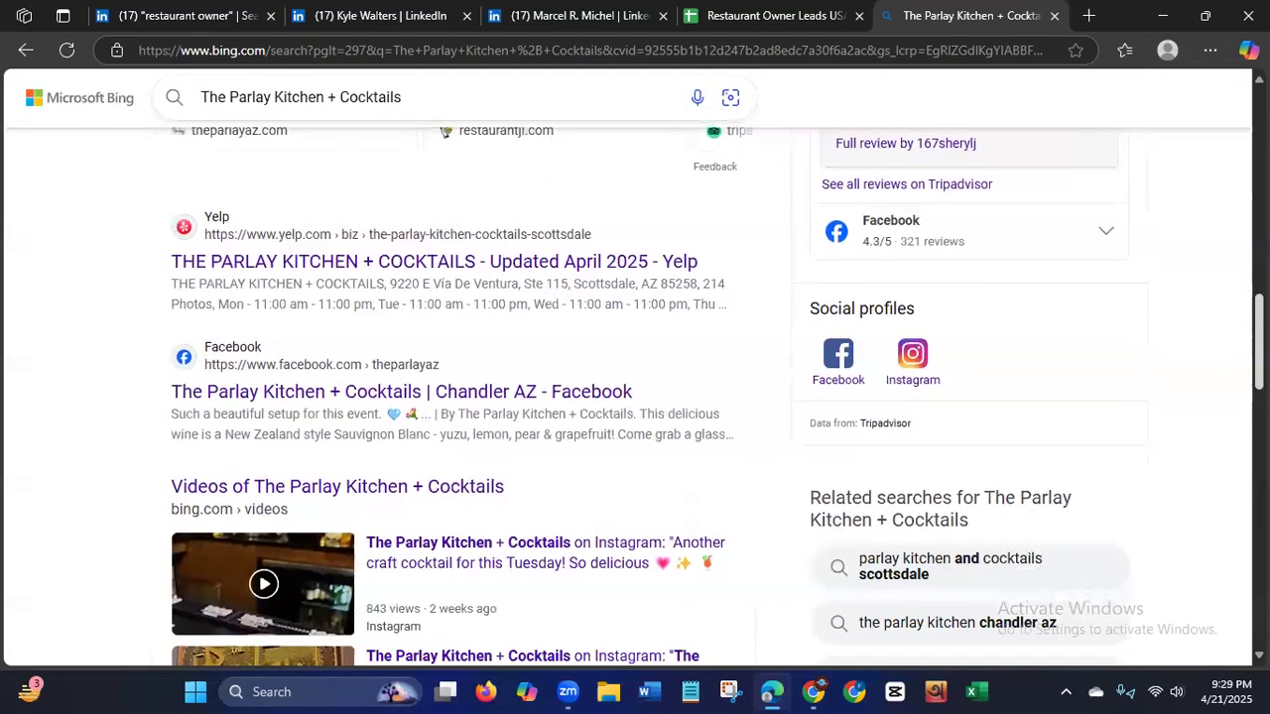
{"action": "scroll", "coordinate": [715, 367], "scroll_direction": "down", "scroll_amount": 2}
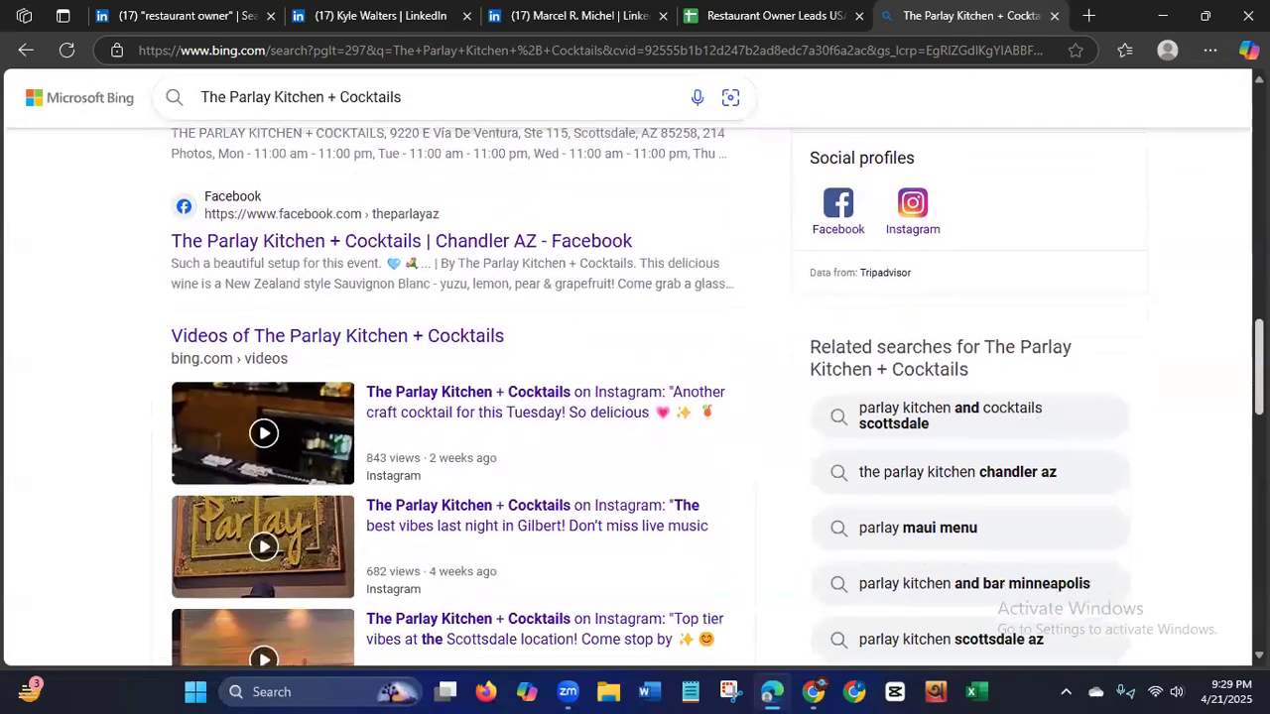
{"action": "scroll", "coordinate": [715, 367], "scroll_direction": "down", "scroll_amount": 6}
{"action": "scroll", "coordinate": [1214, 486], "scroll_direction": "down", "scroll_amount": 2}
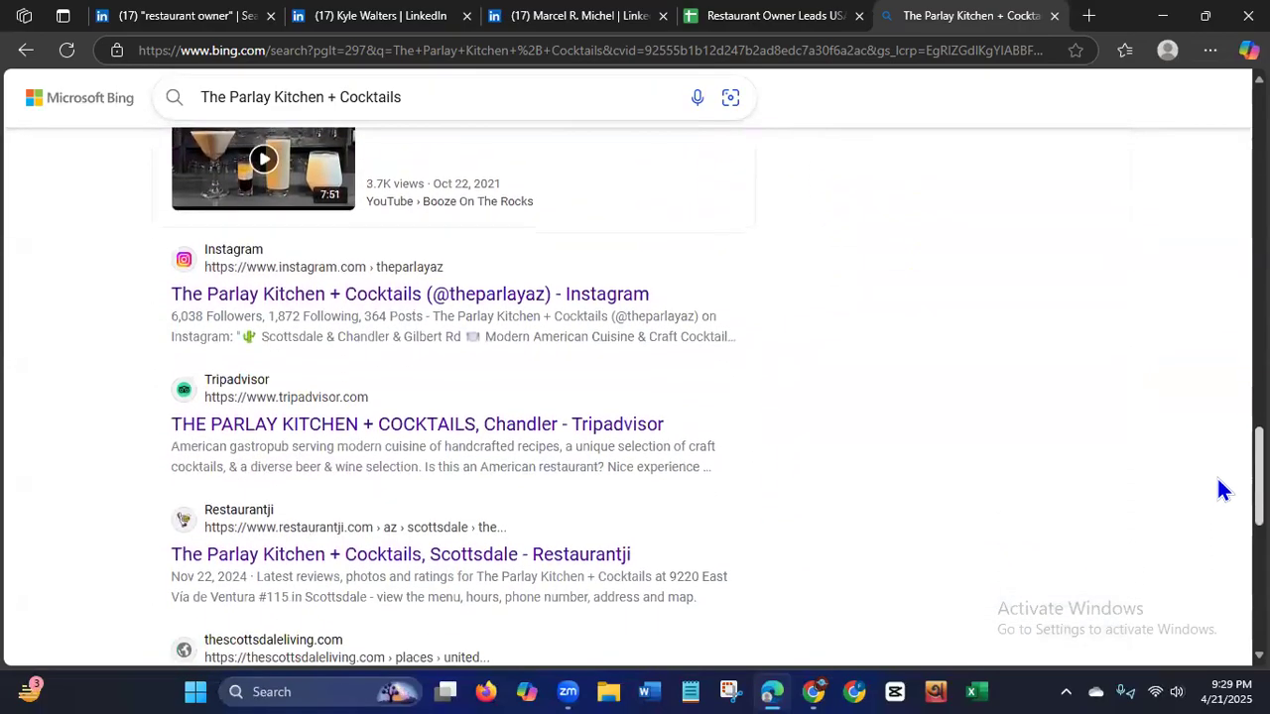
{"action": "scroll", "coordinate": [1218, 511], "scroll_direction": "down", "scroll_amount": 1}
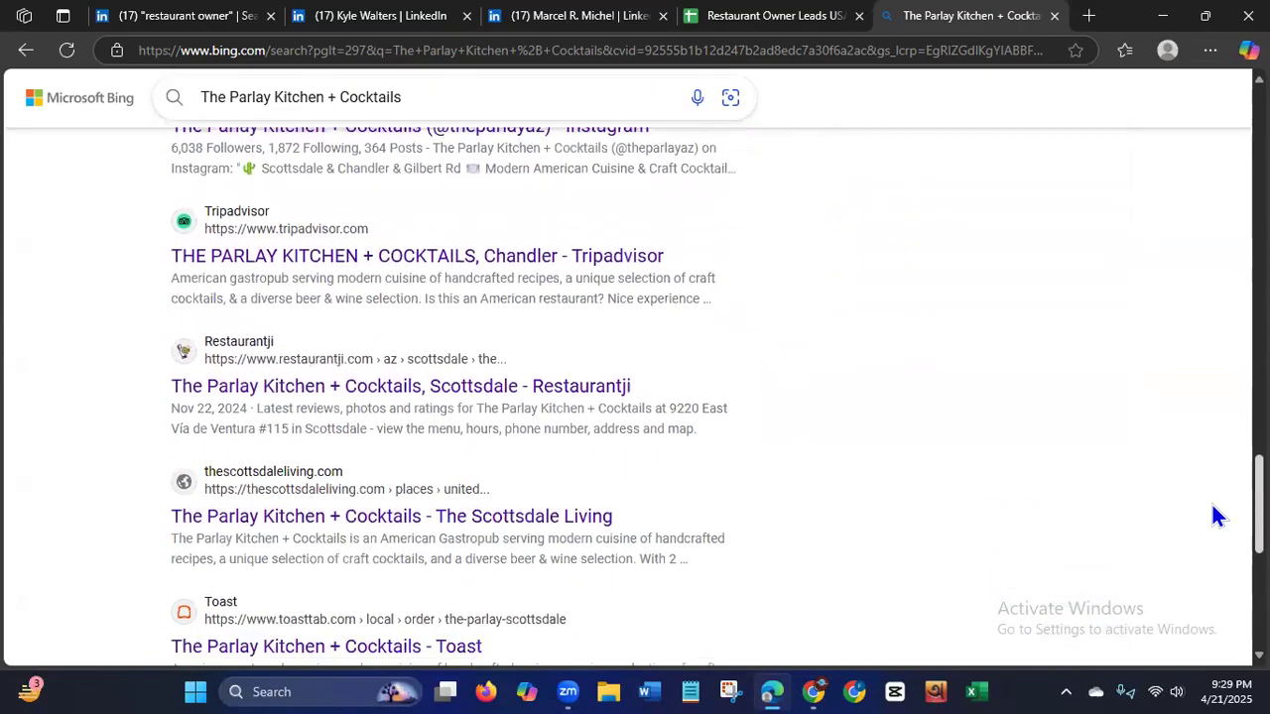
{"action": "scroll", "coordinate": [1216, 521], "scroll_direction": "down", "scroll_amount": 1}
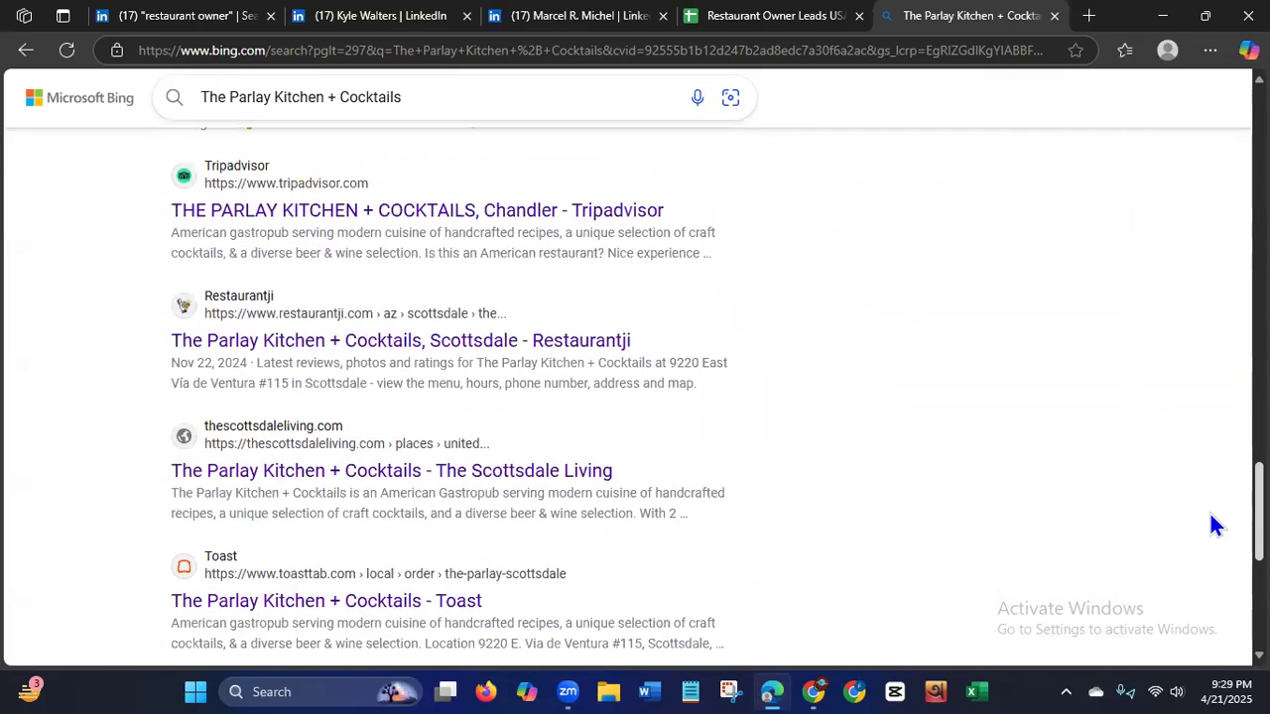
{"action": "scroll", "coordinate": [1216, 525], "scroll_direction": "down", "scroll_amount": 3}
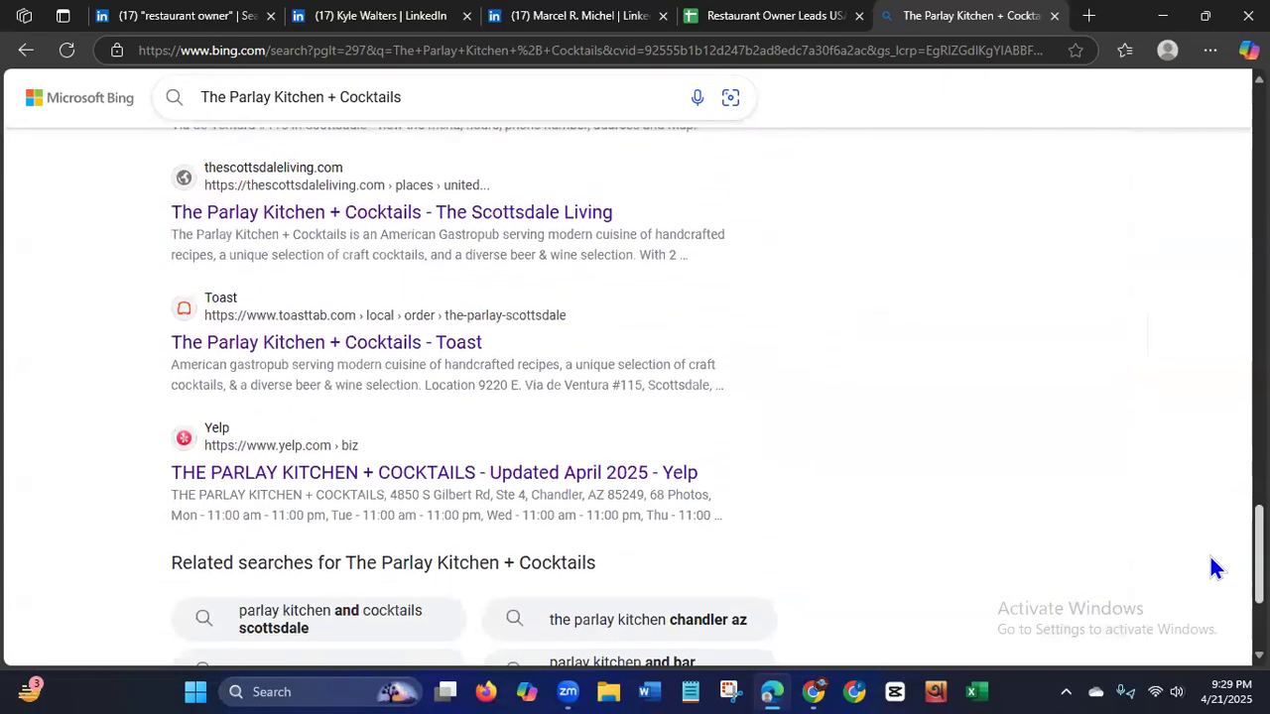
Check the phone number in The Parlay Kitchen + Cocktails business listing and open the restaurant's official website from it.
{"action": "scroll", "coordinate": [1216, 556], "scroll_direction": "up", "scroll_amount": 10}
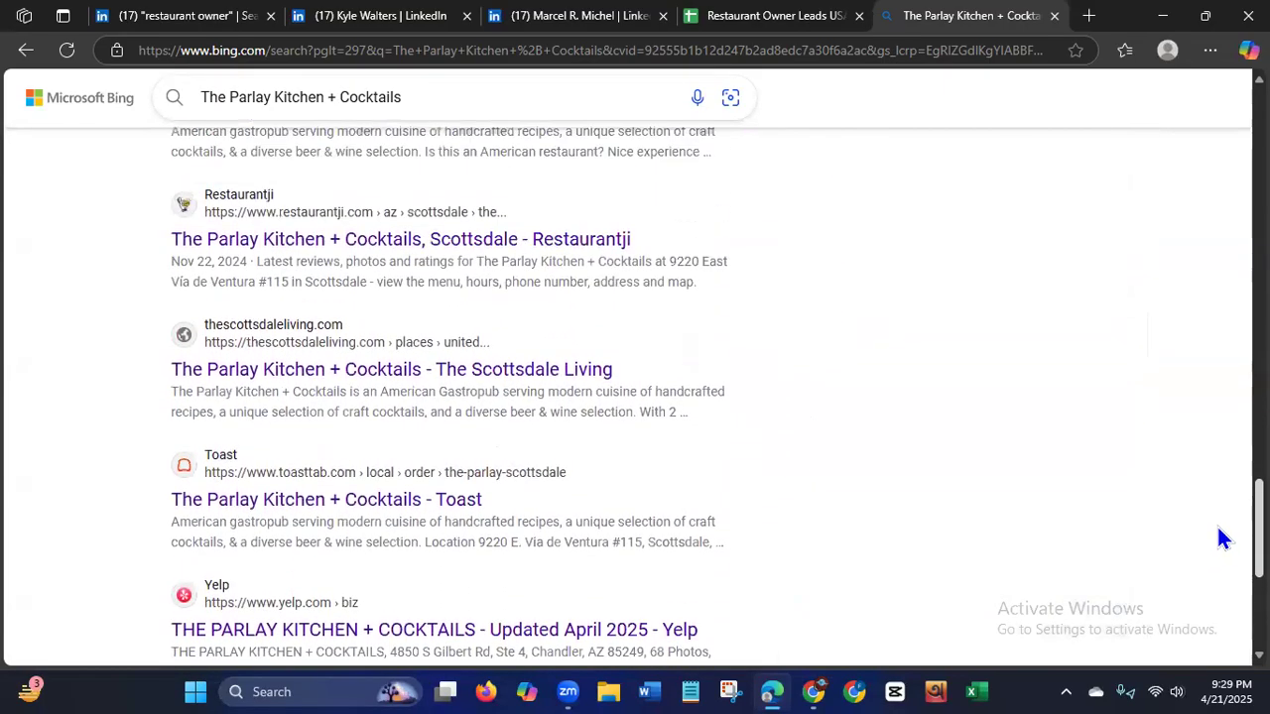
{"action": "scroll", "coordinate": [714, 367], "scroll_direction": "up", "scroll_amount": 6}
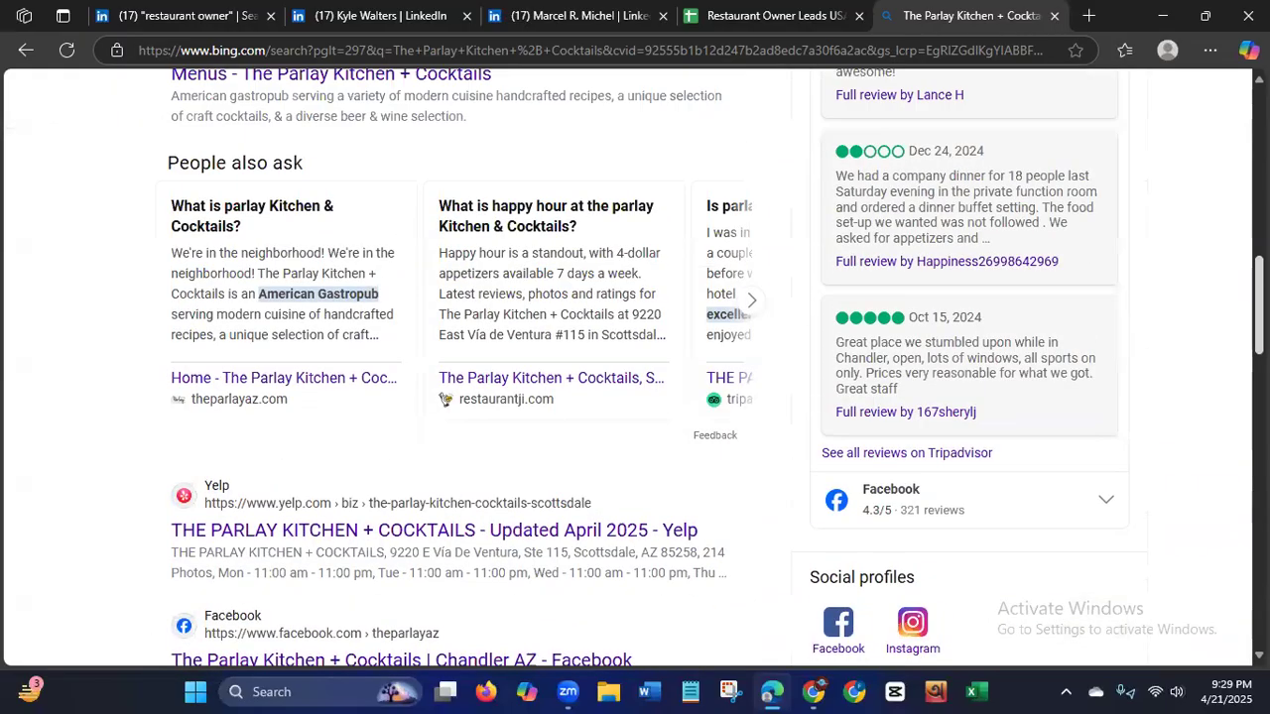
{"action": "scroll", "coordinate": [716, 367], "scroll_direction": "up", "scroll_amount": 6}
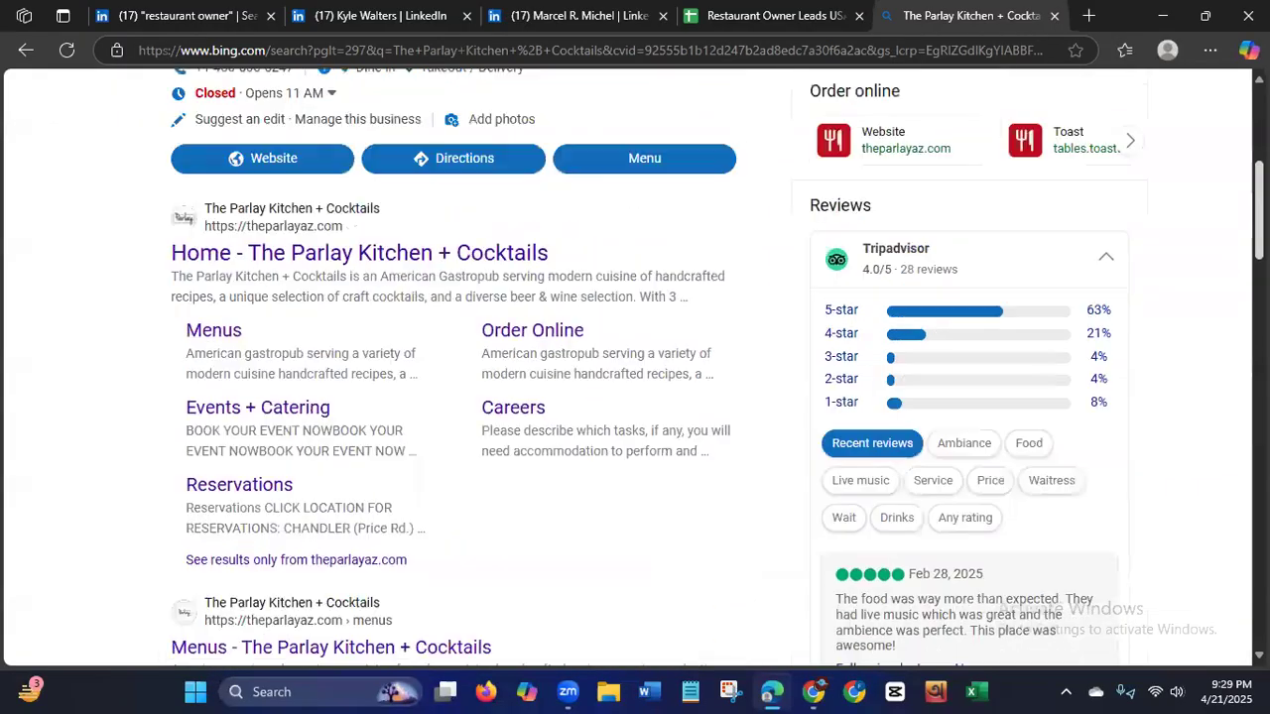
{"action": "scroll", "coordinate": [715, 367], "scroll_direction": "up", "scroll_amount": 1}
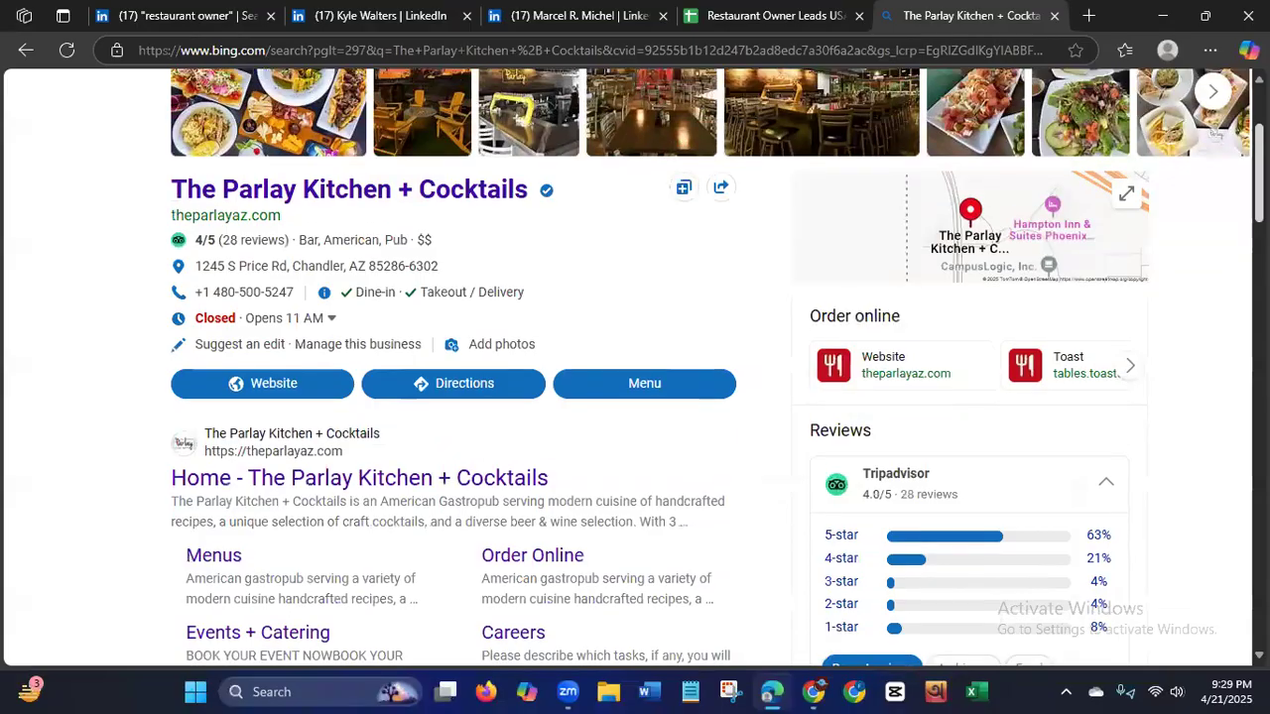
{"action": "scroll", "coordinate": [715, 367], "scroll_direction": "up", "scroll_amount": 1}
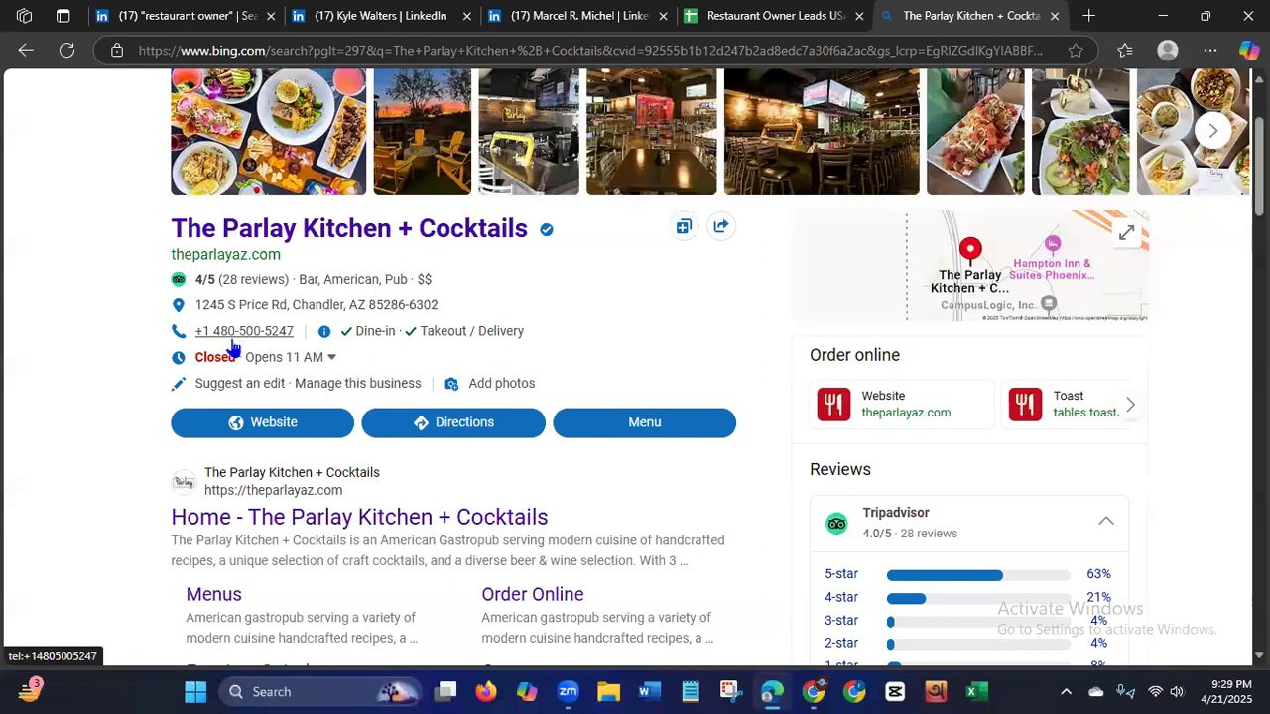
{"action": "left_click", "coordinate": [263, 433]}
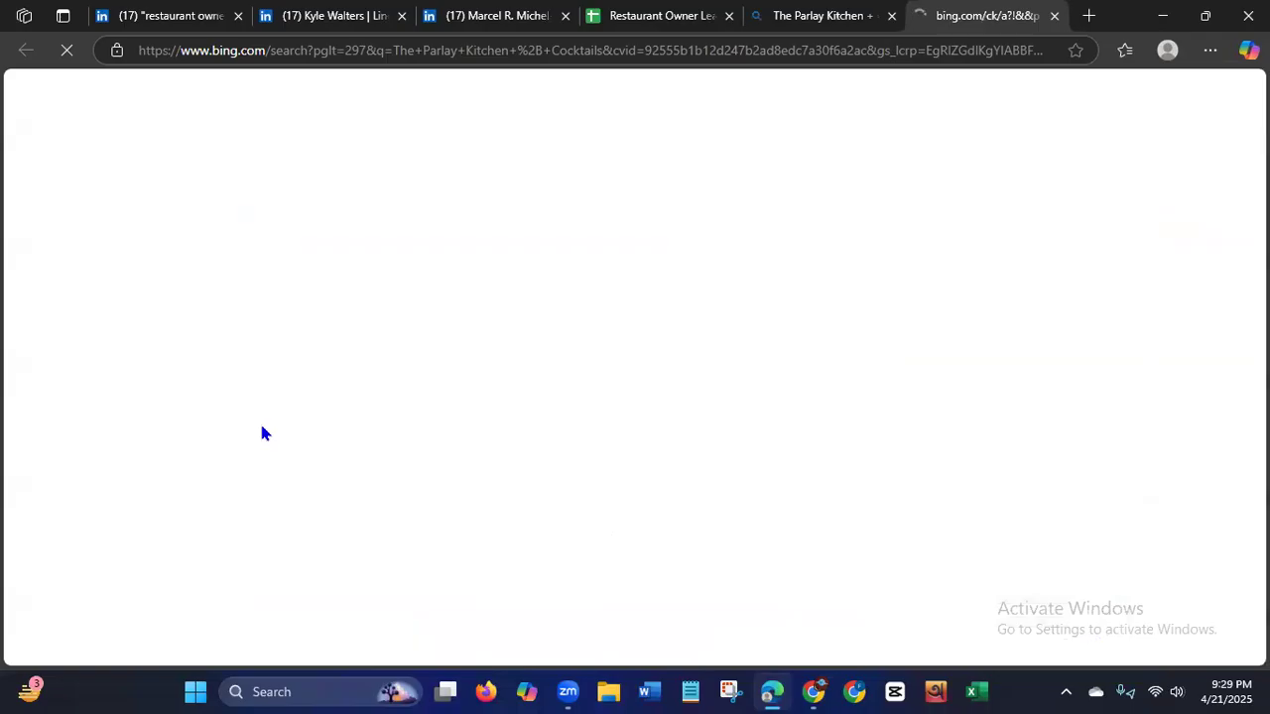
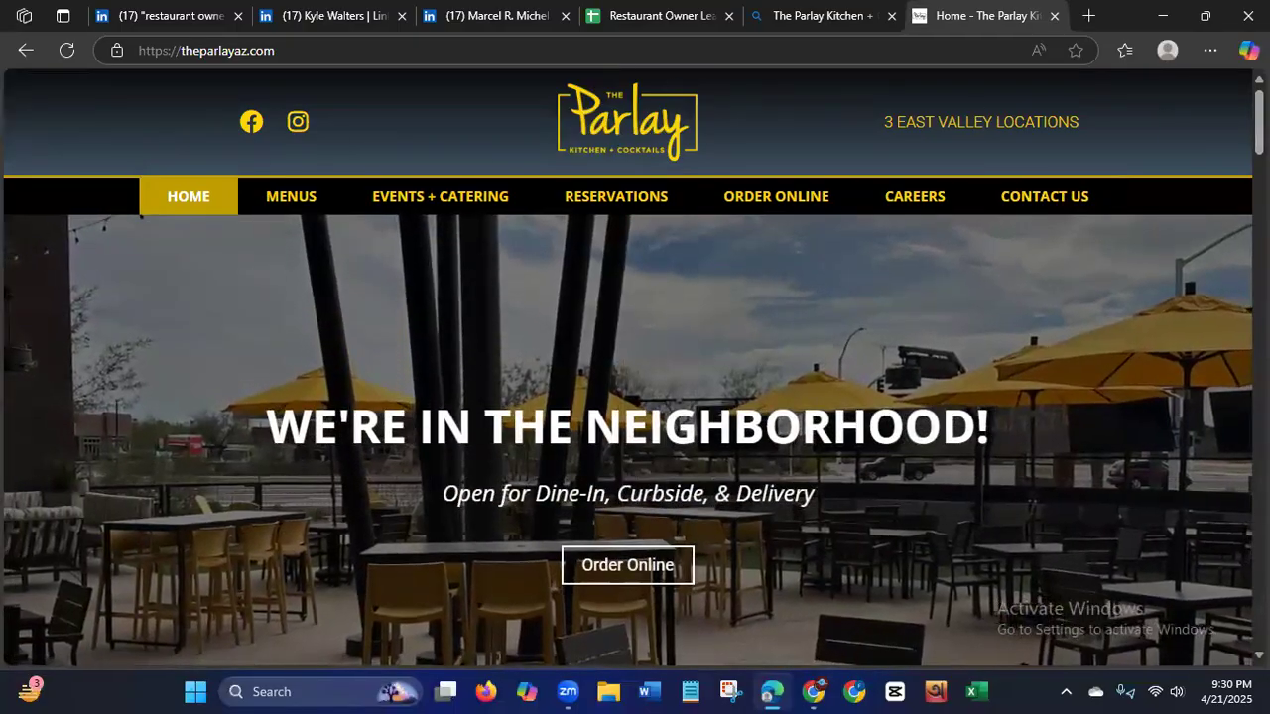
Examine The Parlay's home page down to the footer for the restaurant's phone numbers and email address.
{"action": "scroll", "coordinate": [628, 442], "scroll_direction": "down", "scroll_amount": 5}
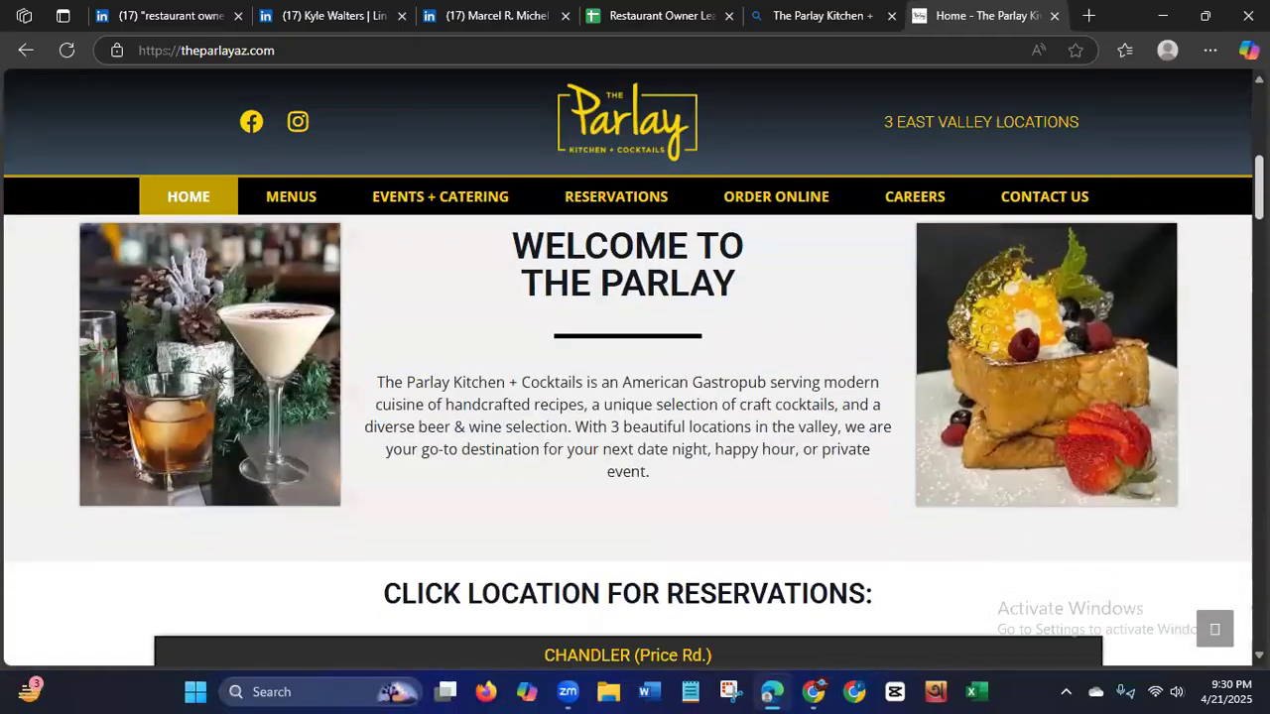
{"action": "scroll", "coordinate": [627, 441], "scroll_direction": "down", "scroll_amount": 5}
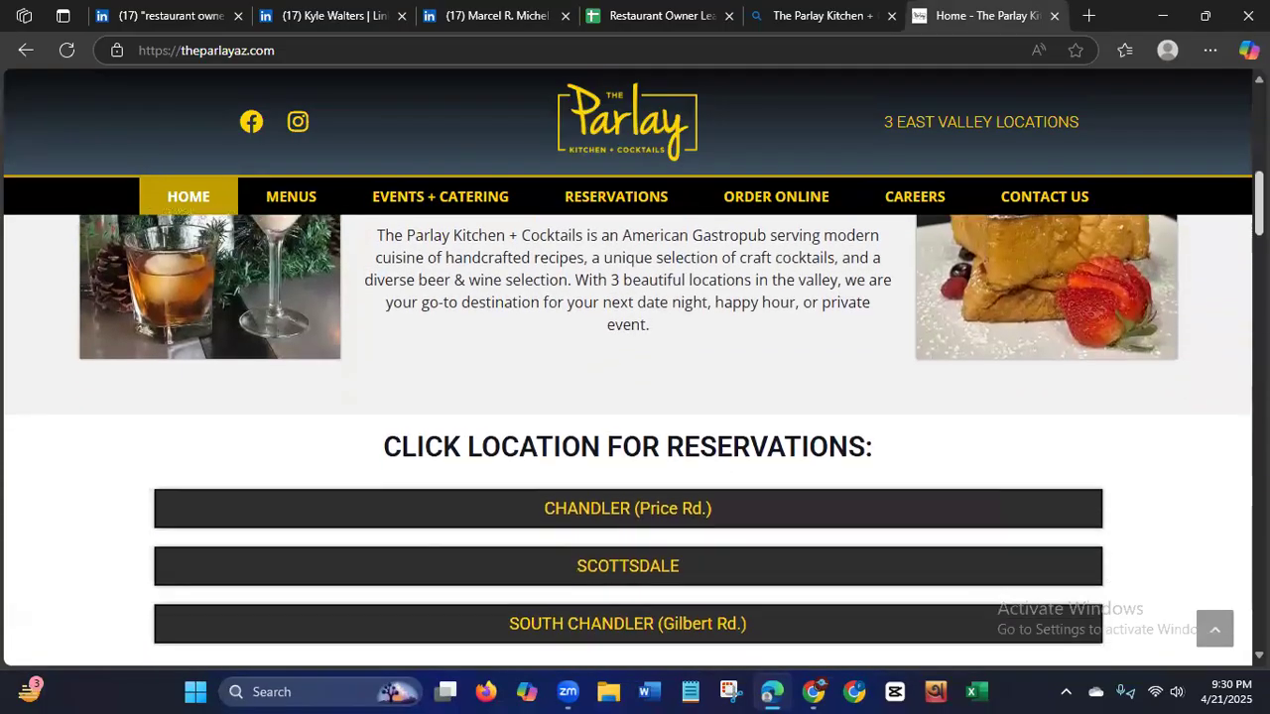
{"action": "scroll", "coordinate": [628, 442], "scroll_direction": "down", "scroll_amount": 5}
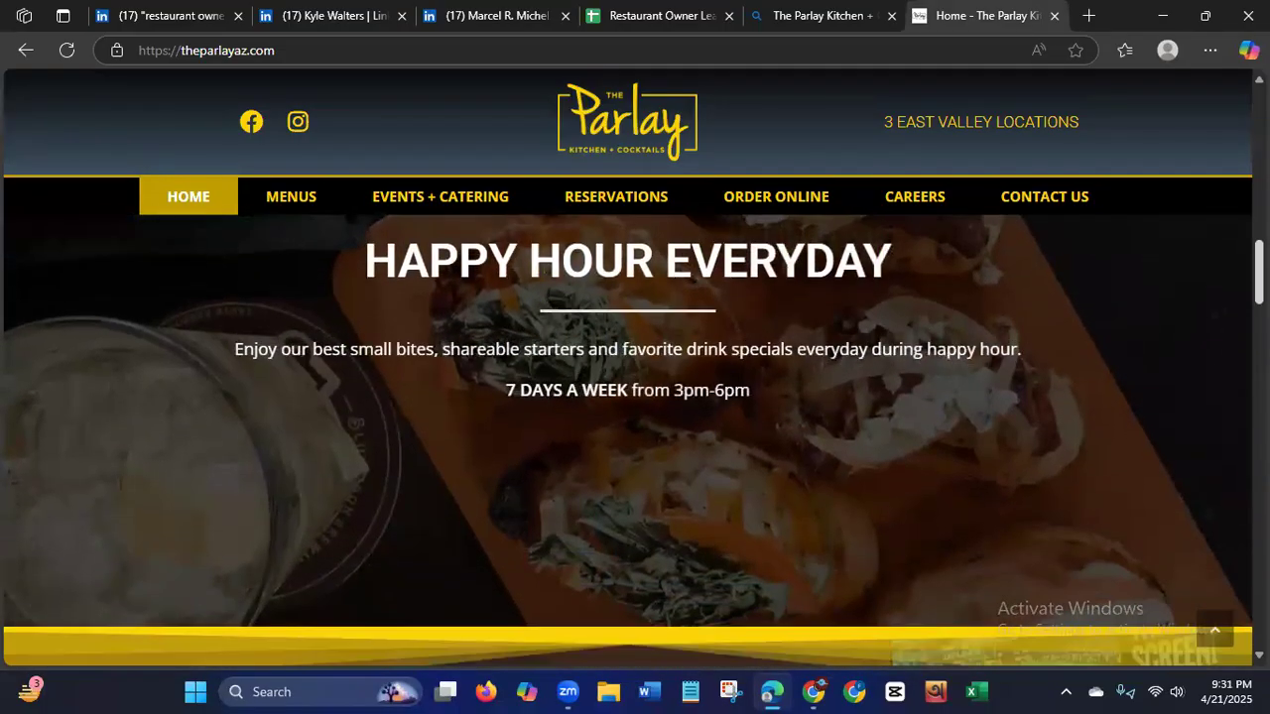
{"action": "scroll", "coordinate": [628, 442], "scroll_direction": "down", "scroll_amount": 6}
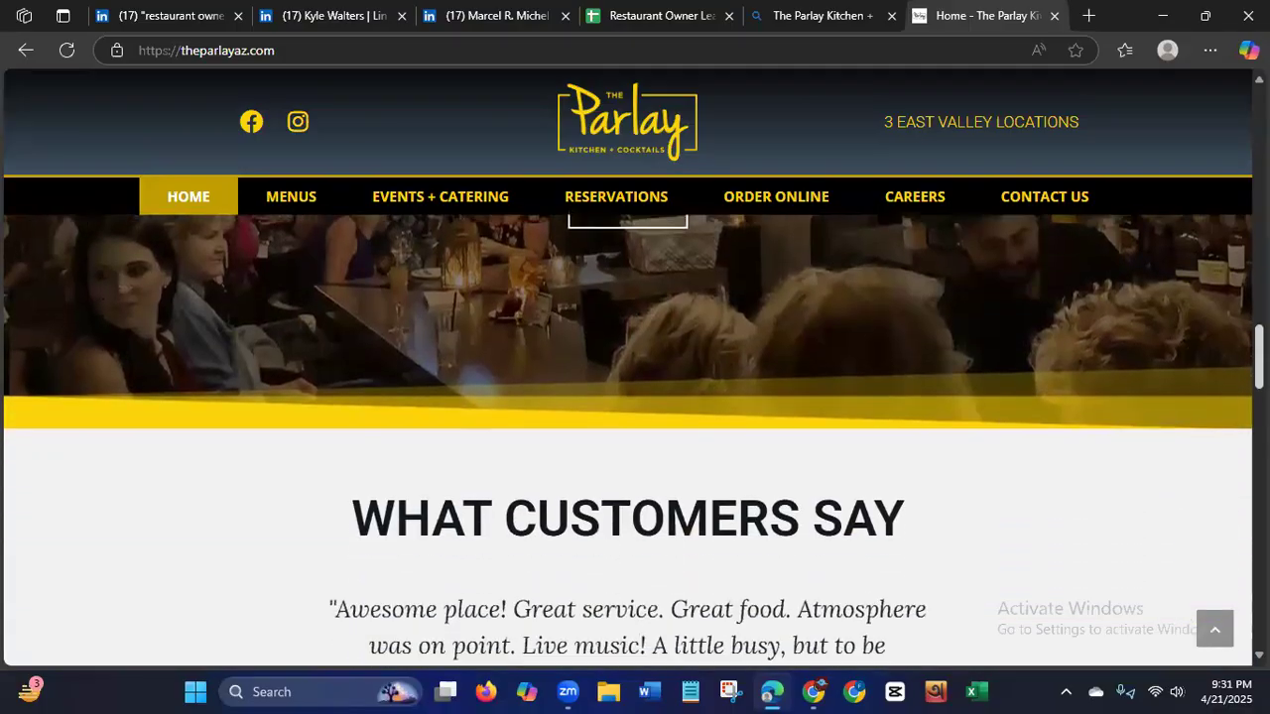
{"action": "scroll", "coordinate": [628, 441], "scroll_direction": "down", "scroll_amount": 8}
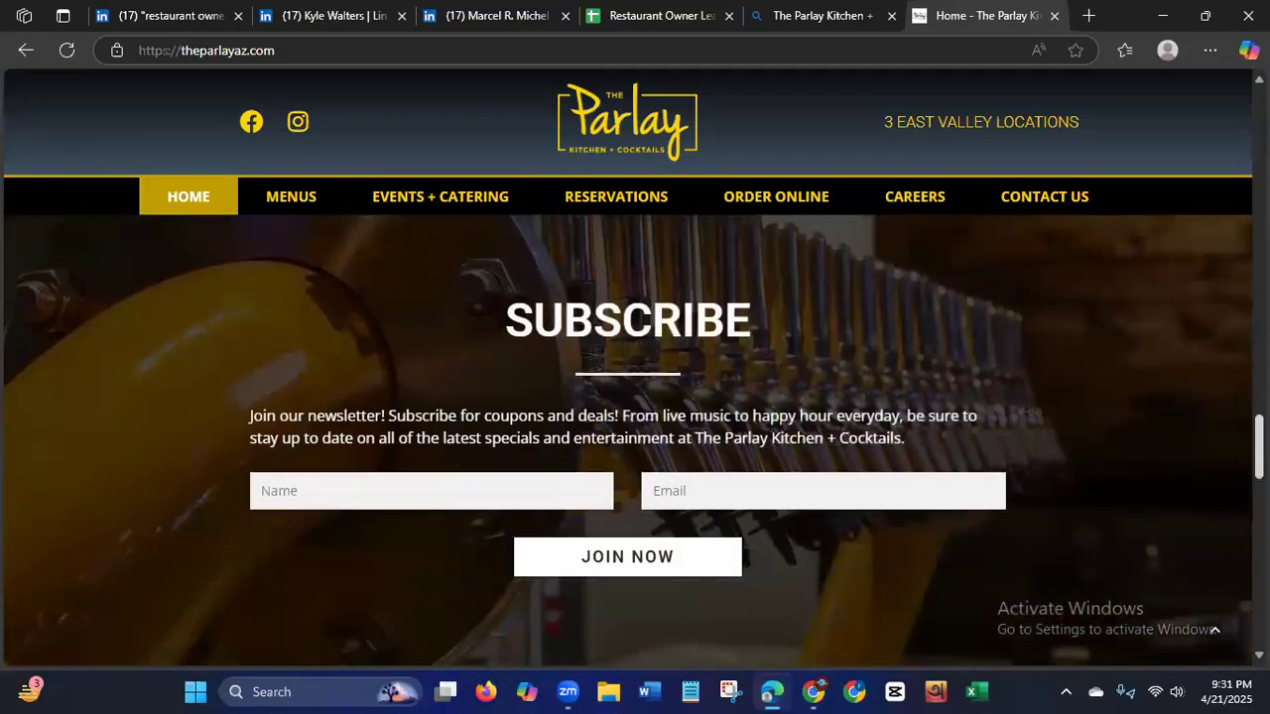
{"action": "scroll", "coordinate": [628, 441], "scroll_direction": "down", "scroll_amount": 8}
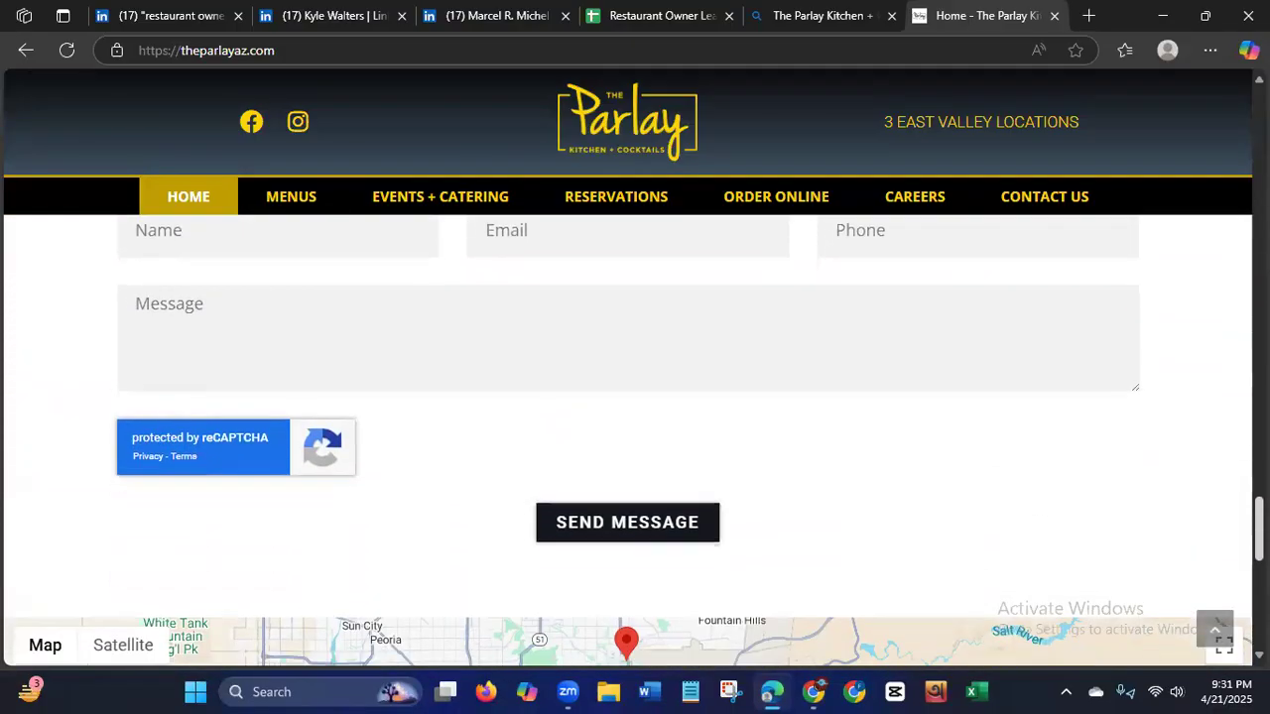
{"action": "scroll", "coordinate": [628, 441], "scroll_direction": "down", "scroll_amount": 1}
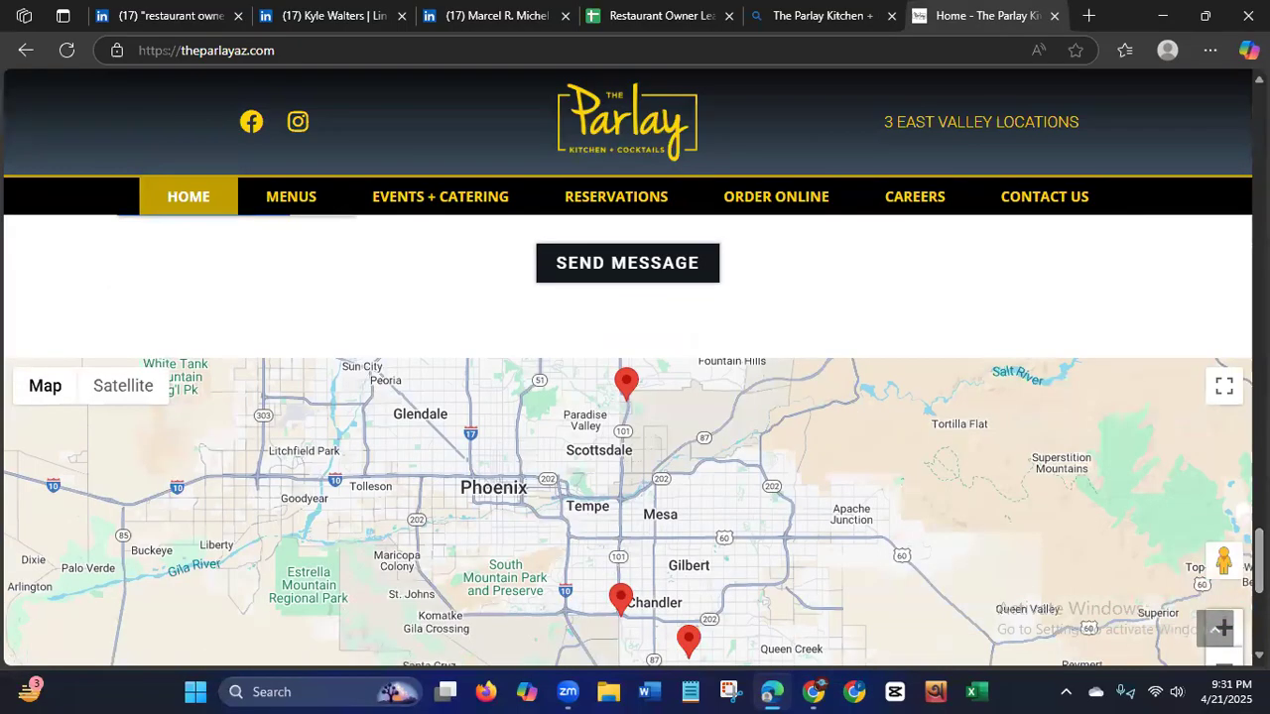
{"action": "scroll", "coordinate": [628, 441], "scroll_direction": "down", "scroll_amount": 4}
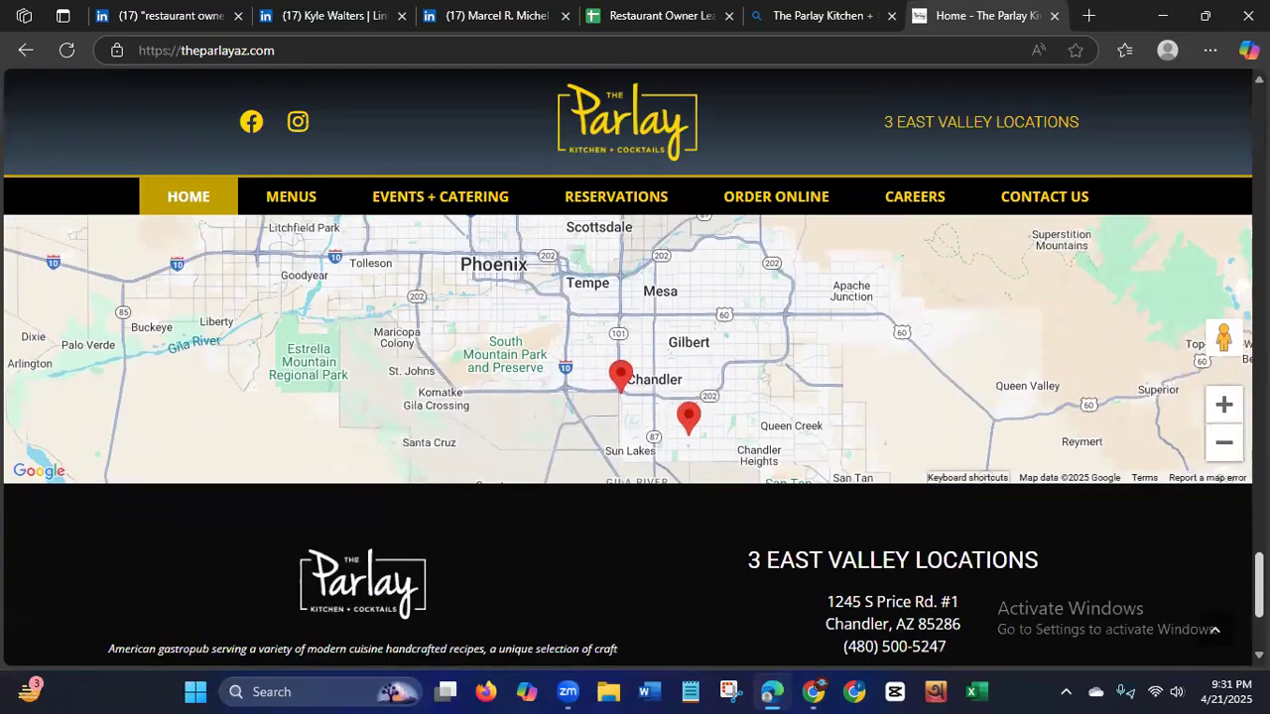
{"action": "scroll", "coordinate": [628, 441], "scroll_direction": "down", "scroll_amount": 1}
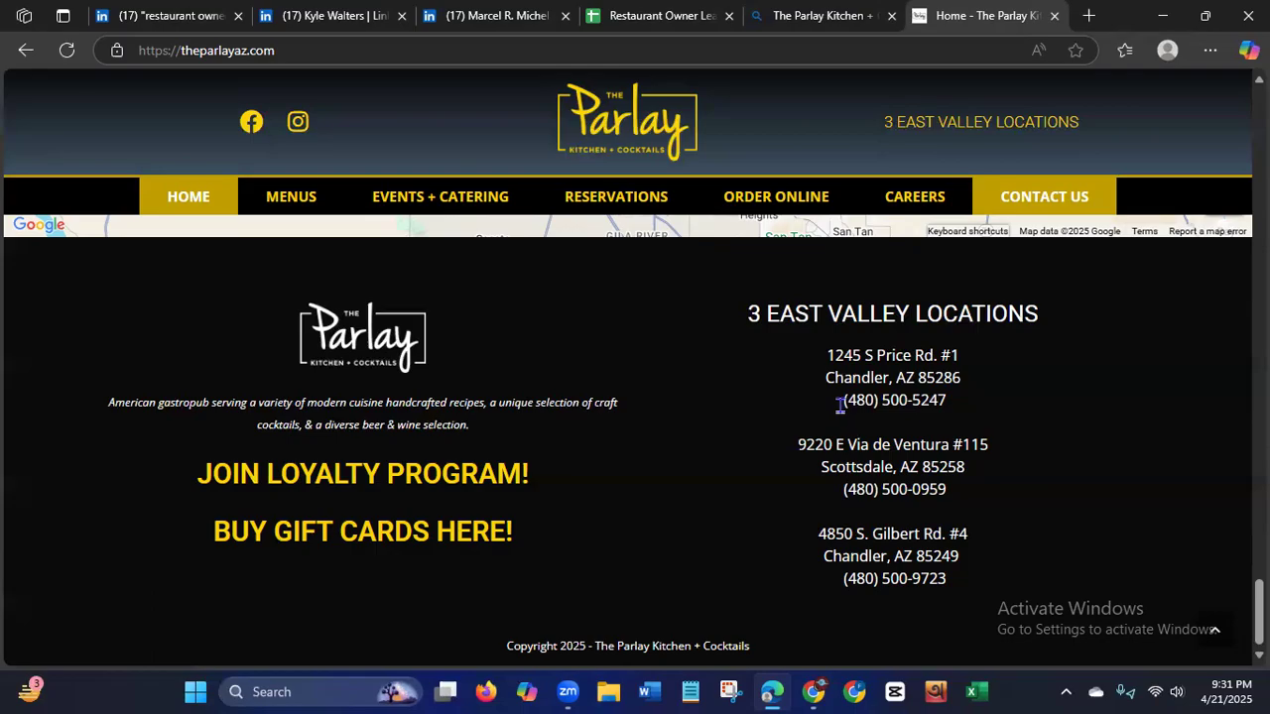
Copy the phone number of the Chandler (Price Rd.) location from the website footer and paste it into cell F2 of the lead sheet.
{"action": "left_click_drag", "start_coordinate": [842, 401], "coordinate": [946, 403]}
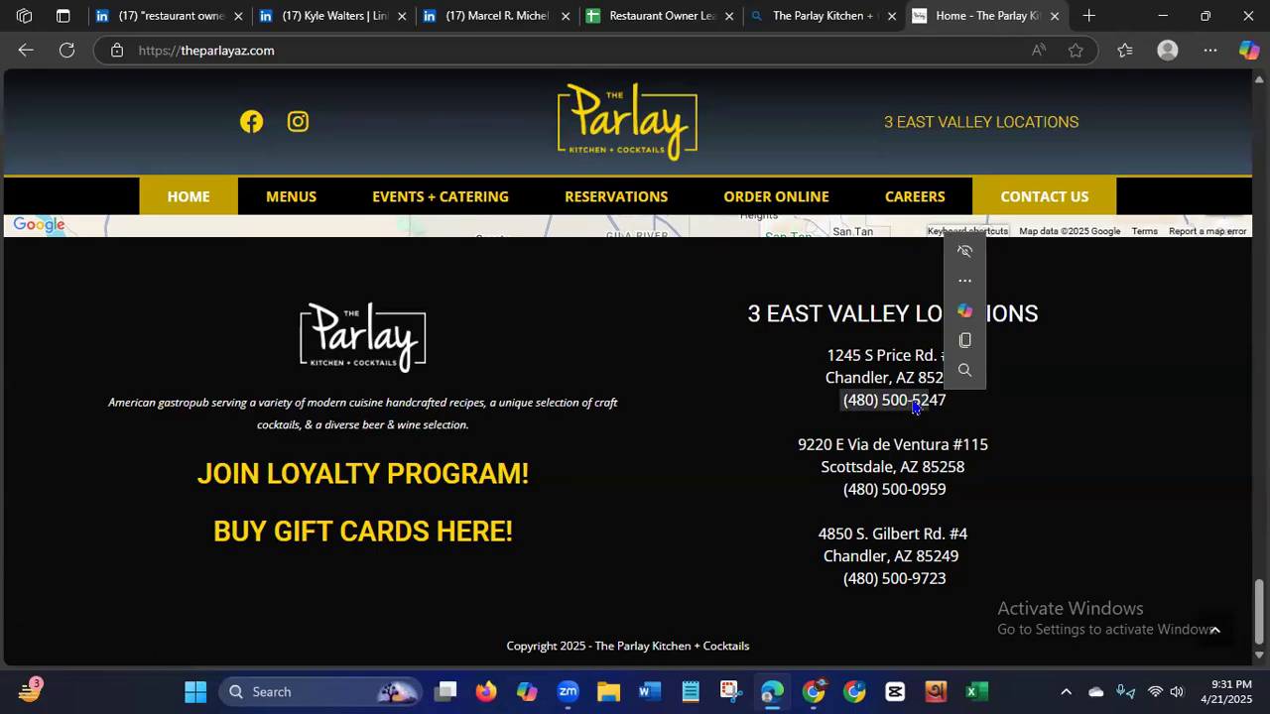
{"action": "mouse_move", "coordinate": [842, 402]}
{"action": "left_mouse_down"}
{"action": "mouse_move", "coordinate": [987, 407]}
{"action": "mouse_move", "coordinate": [839, 401]}
{"action": "left_mouse_up"}
{"action": "left_click", "coordinate": [947, 400]}
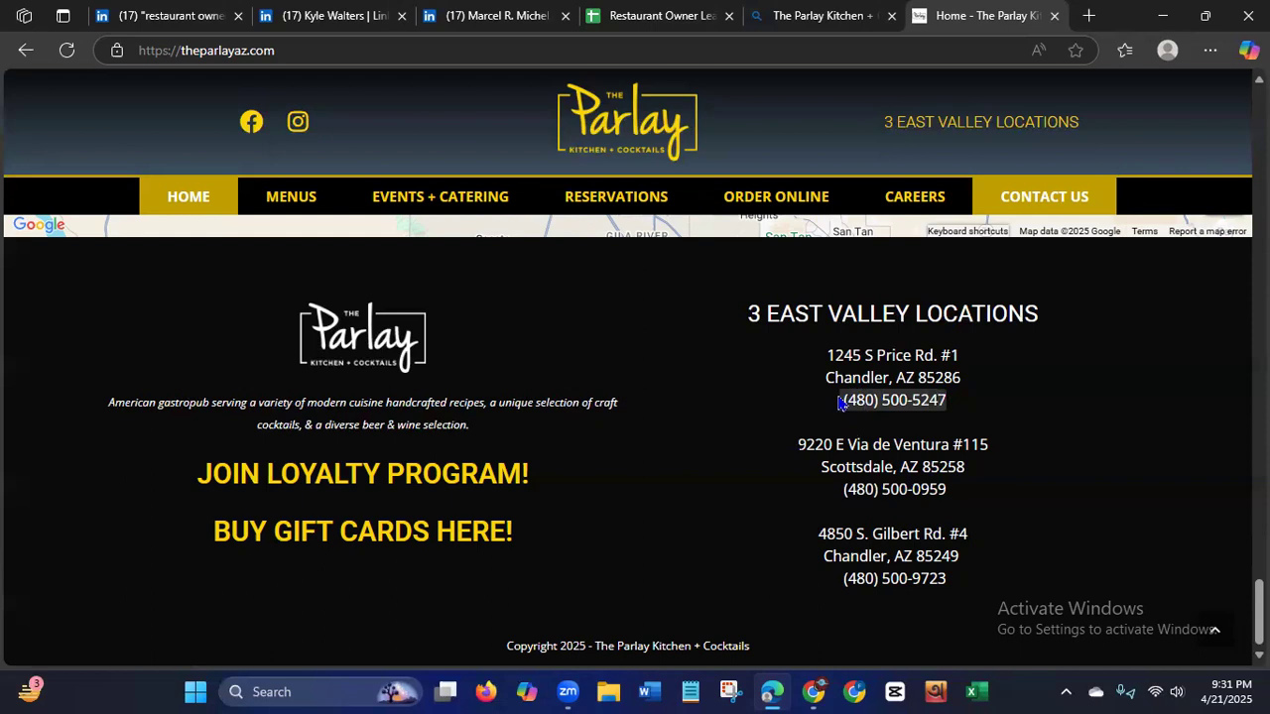
{"action": "right_click", "coordinate": [868, 405]}
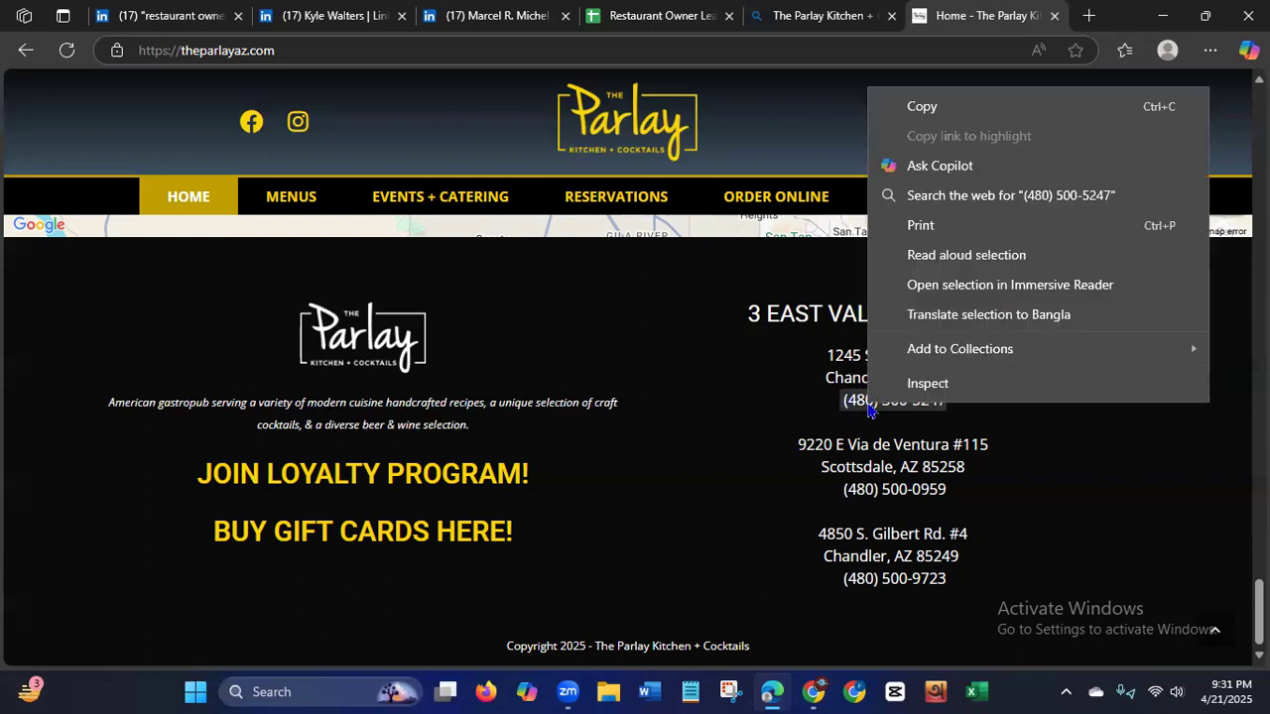
{"action": "left_click", "coordinate": [922, 106]}
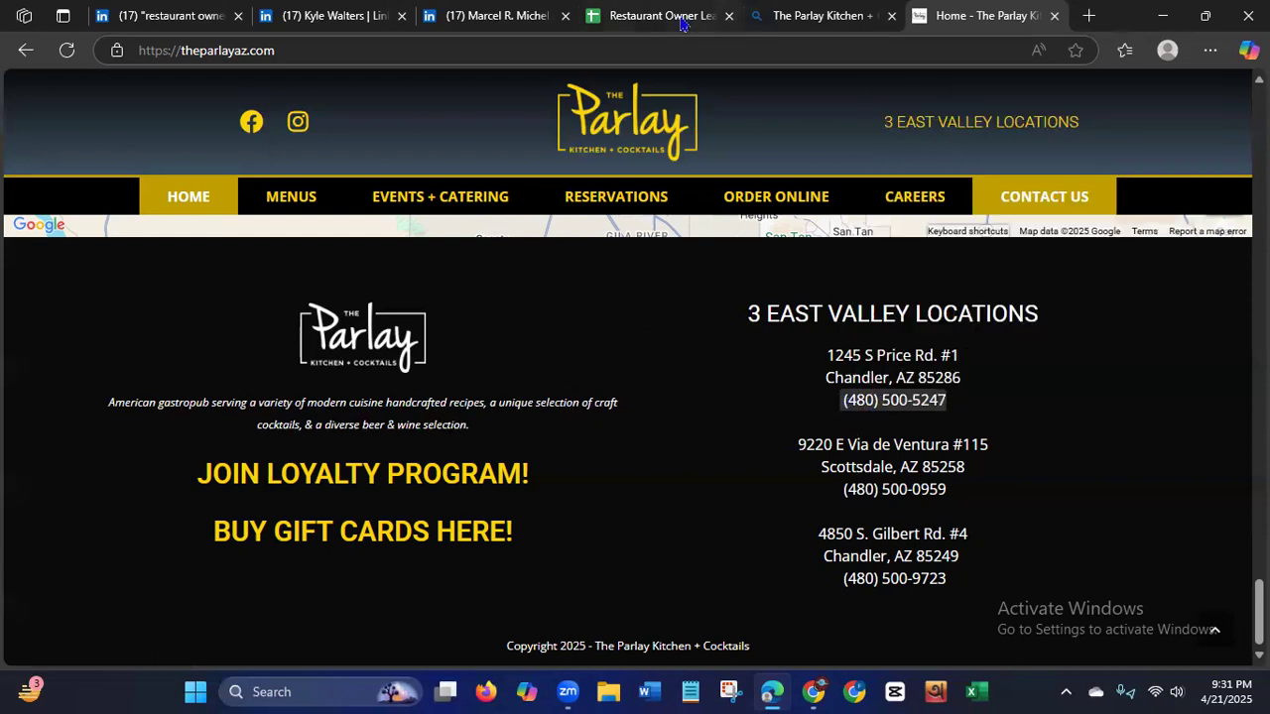
{"action": "left_click", "coordinate": [638, 18]}
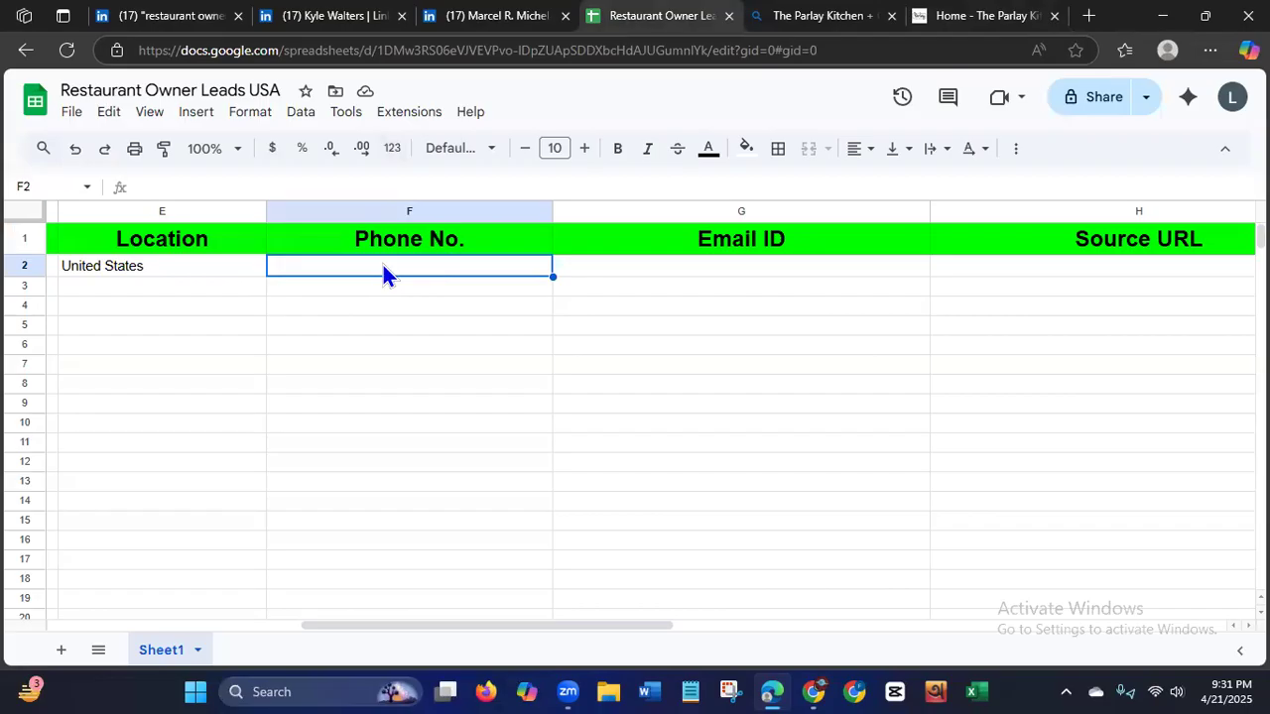
{"action": "key", "text": "ctrl+v"}
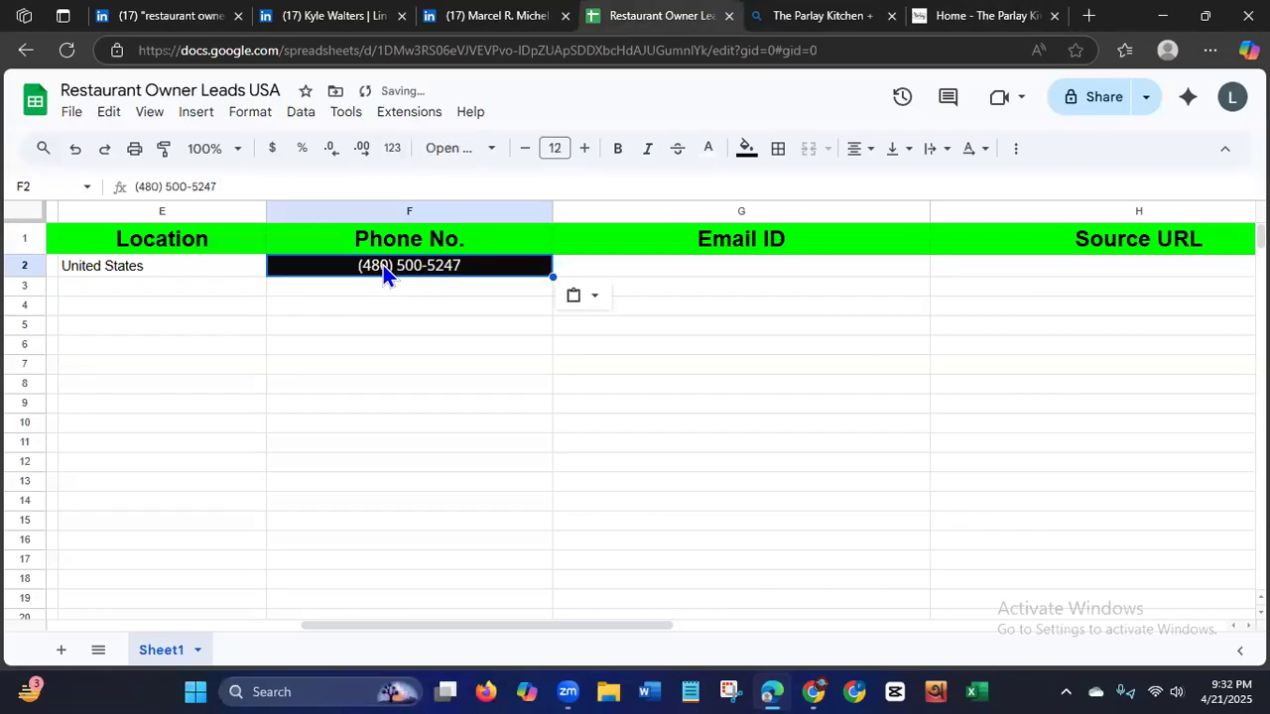
{"action": "left_click", "coordinate": [293, 306]}
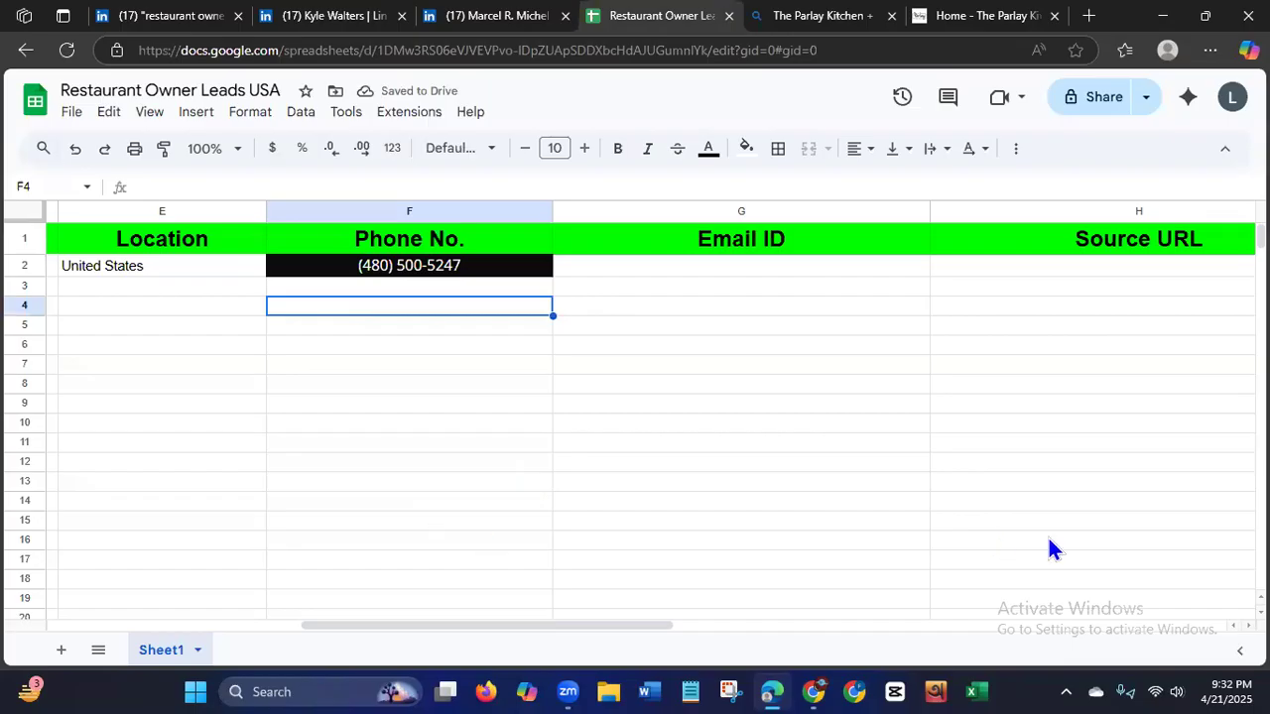
{"action": "left_click", "coordinate": [175, 326]}
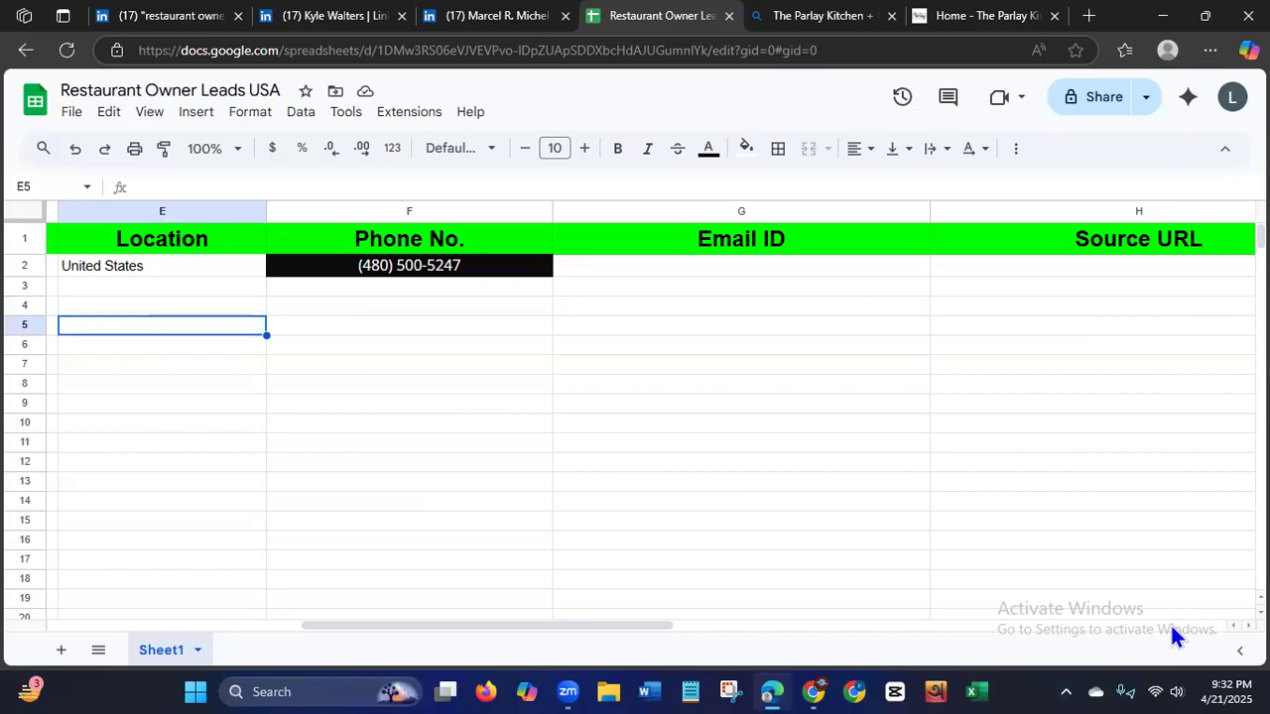
{"action": "left_click", "coordinate": [860, 564]}
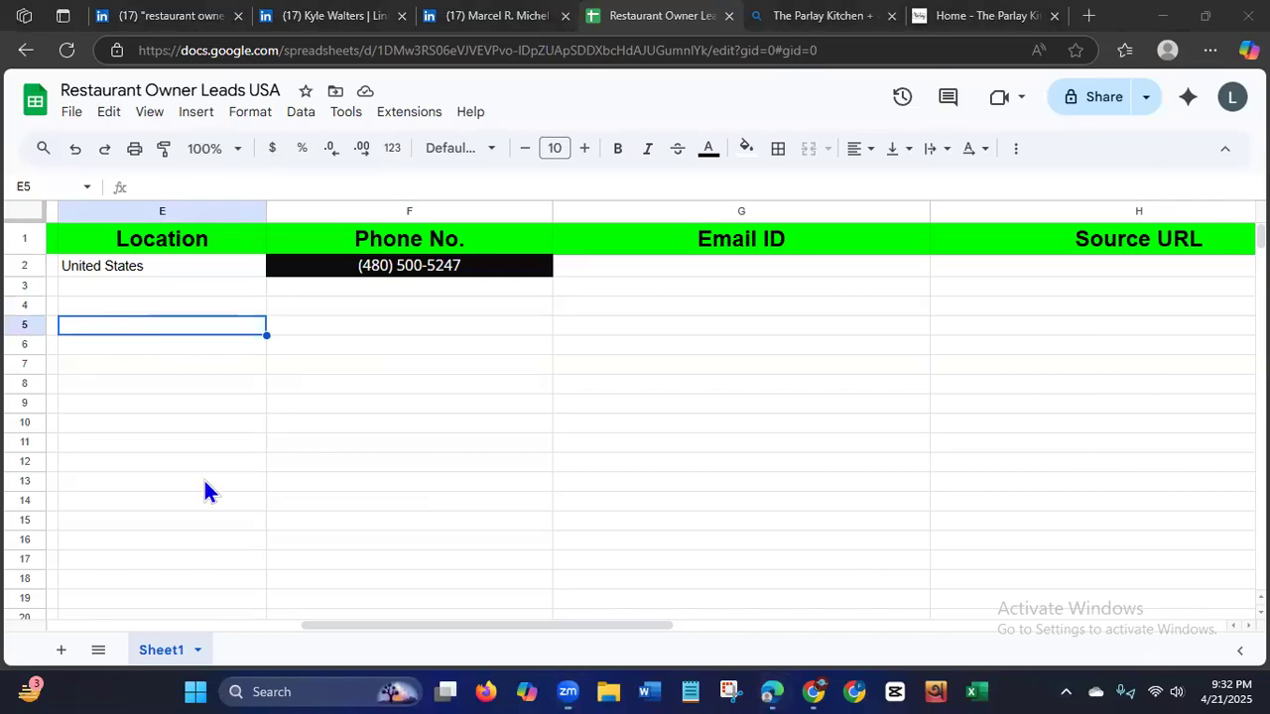
Compare the lead's address in the sheet with the location addresses in the website footer to find the Gilbert location.
{"action": "left_click", "coordinate": [227, 626]}
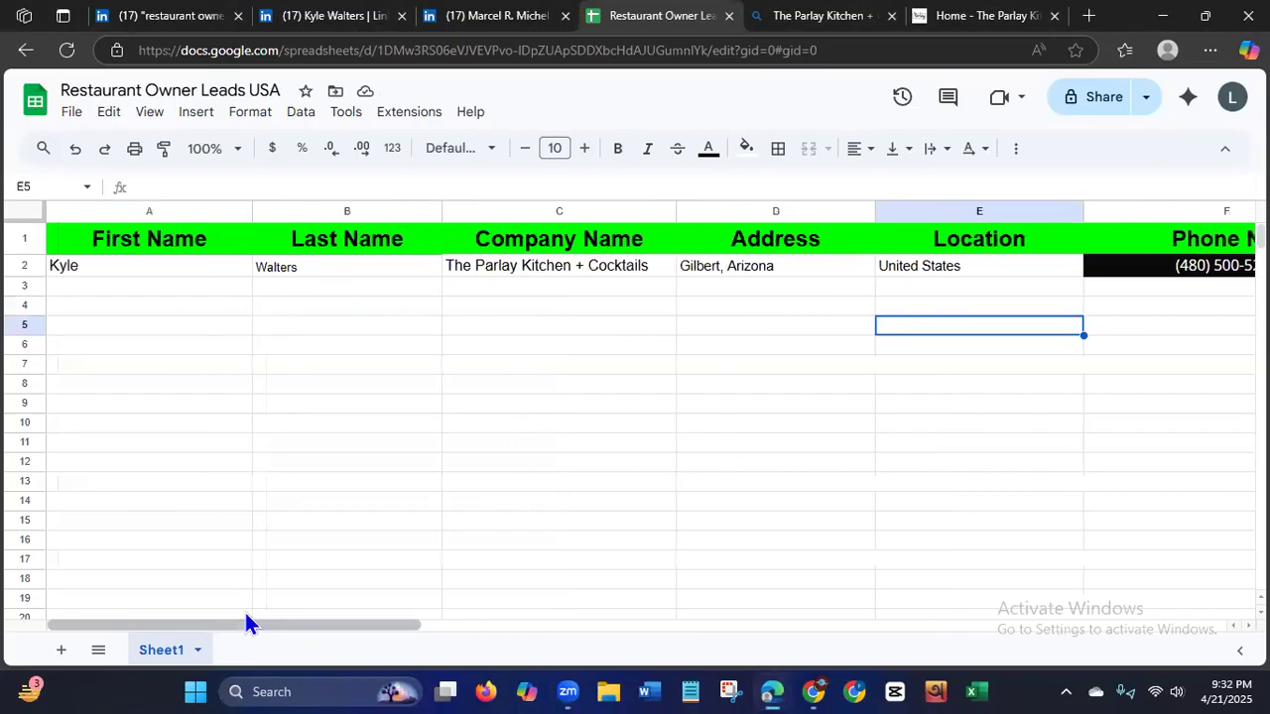
{"action": "left_click", "coordinate": [942, 20]}
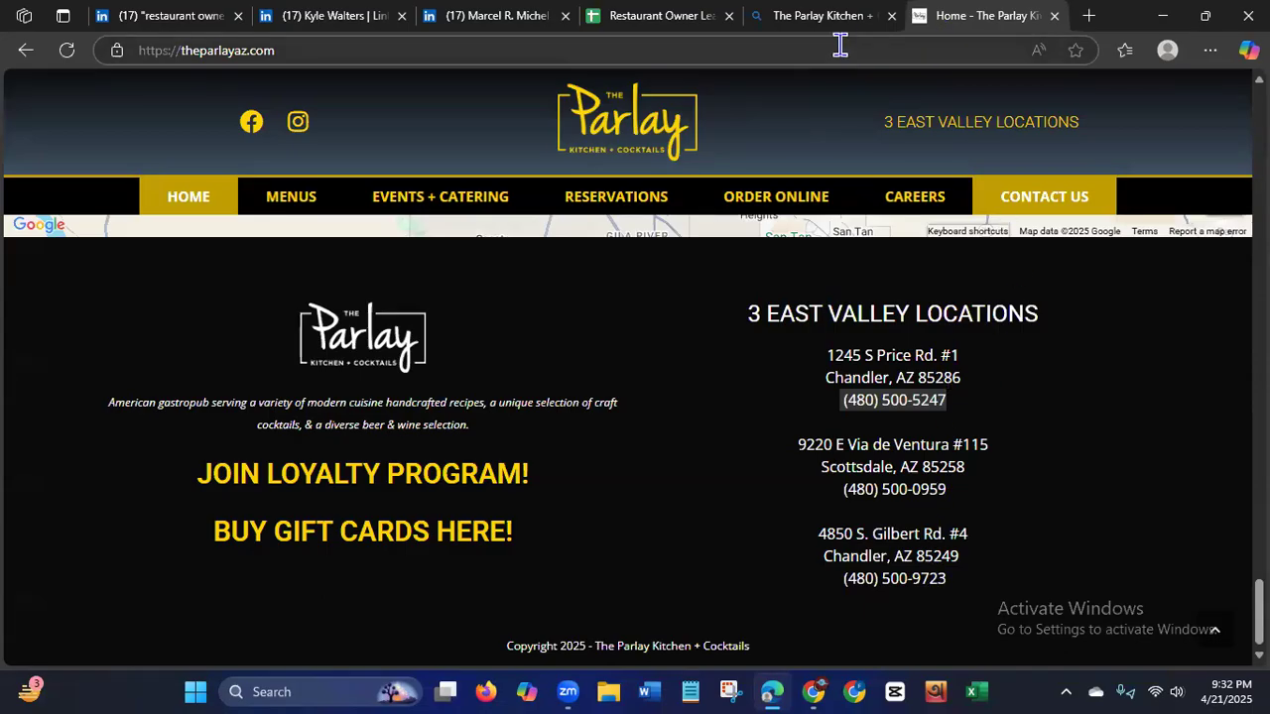
{"action": "left_click", "coordinate": [635, 16]}
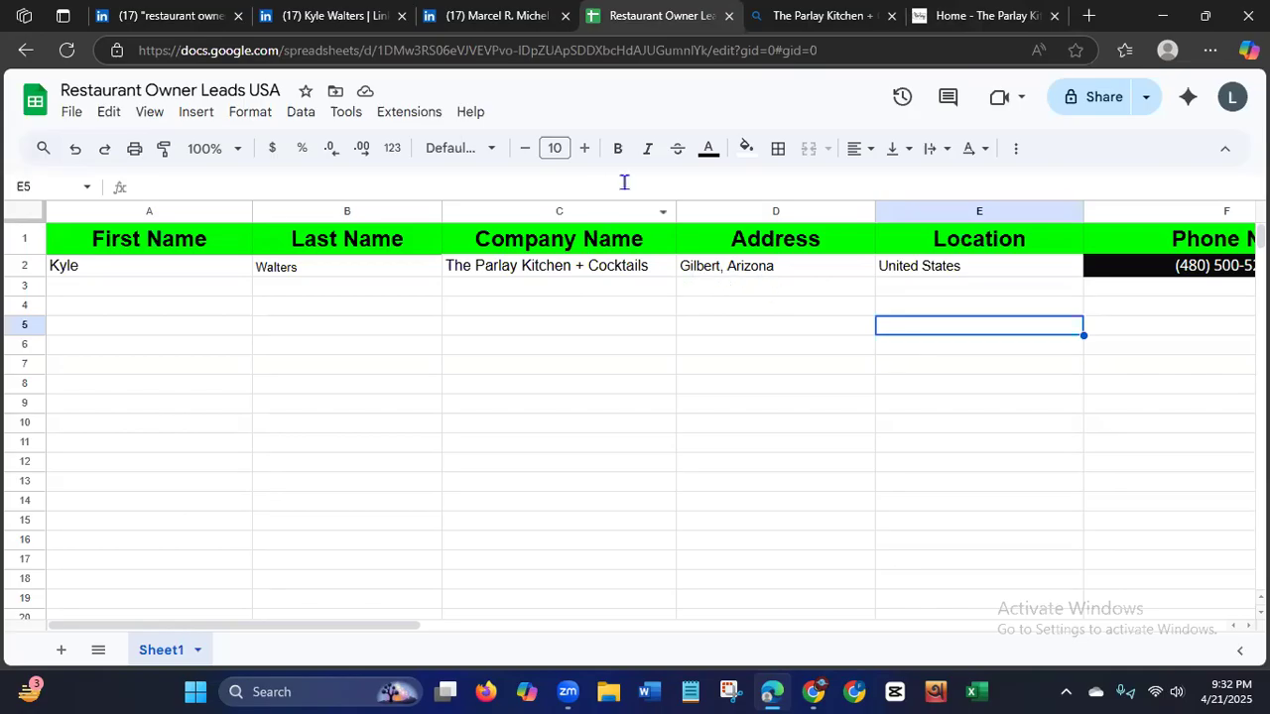
{"action": "left_click", "coordinate": [940, 20]}
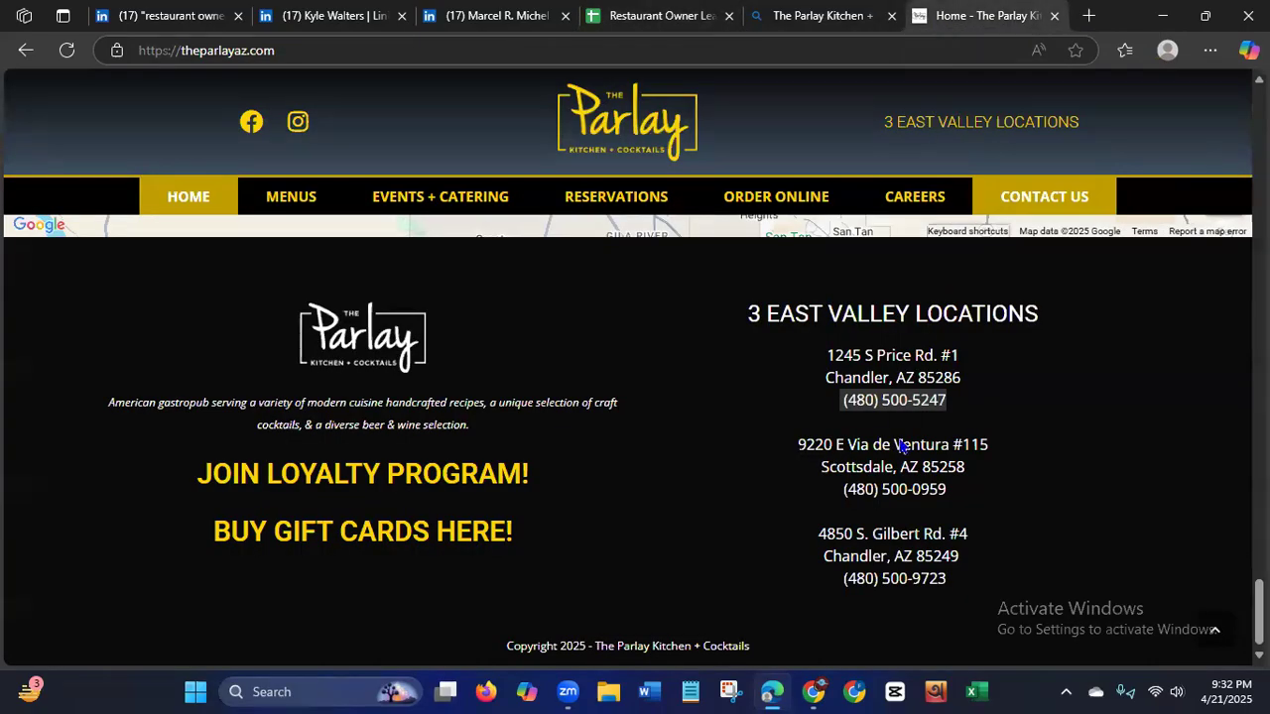
{"action": "left_click_drag", "start_coordinate": [872, 534], "coordinate": [925, 536]}
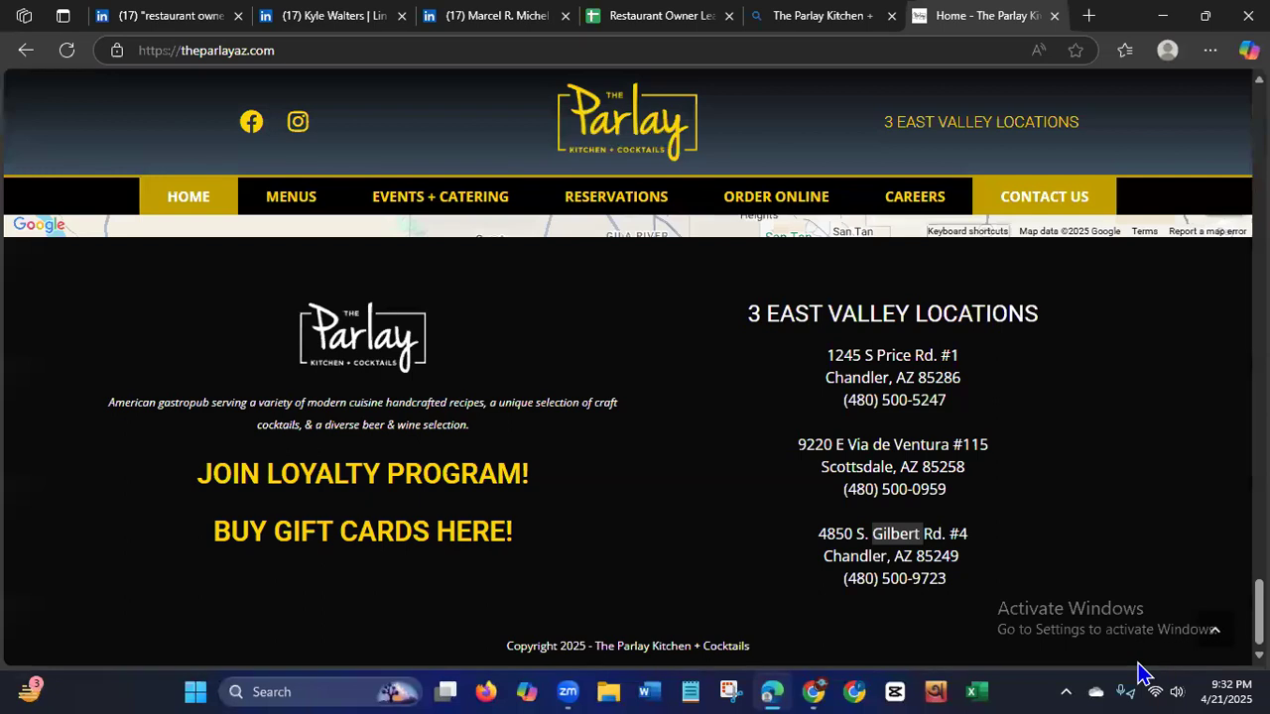
Copy the phone number of the Gilbert Rd. location from the website footer and return to the lead sheet.
{"action": "left_click_drag", "start_coordinate": [948, 580], "coordinate": [839, 581]}
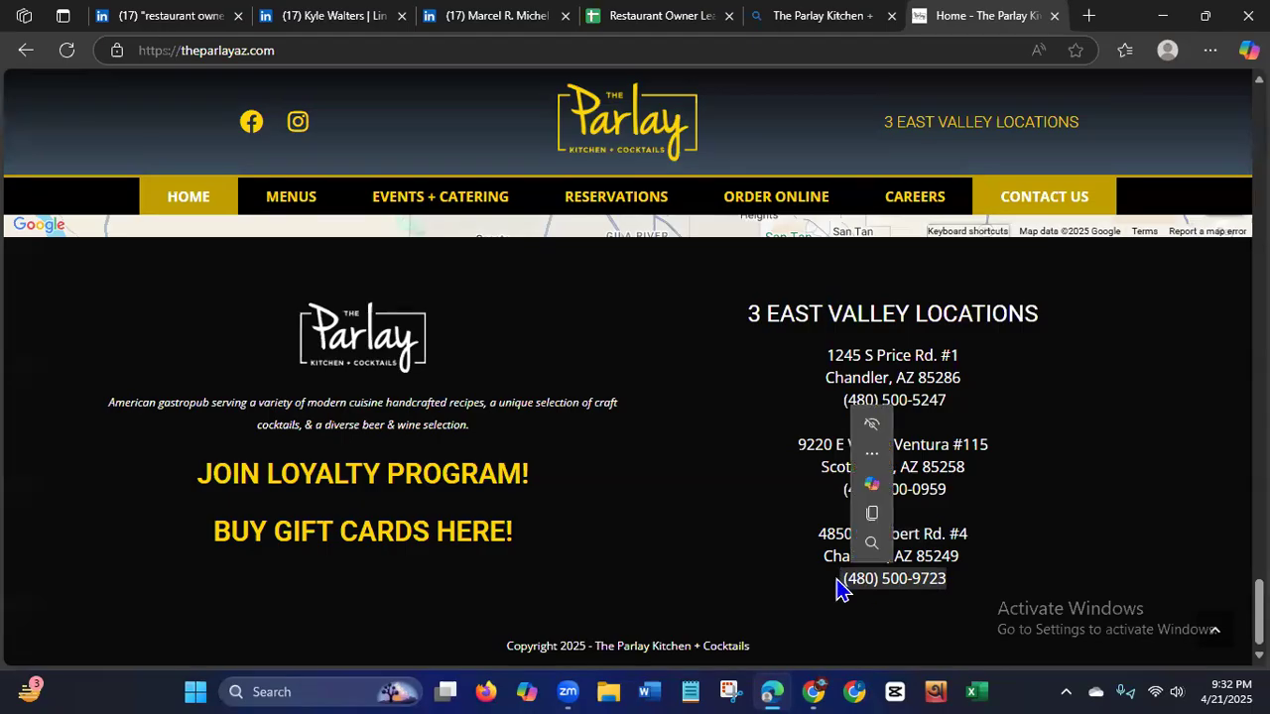
{"action": "right_click", "coordinate": [925, 587]}
{"action": "left_click", "coordinate": [980, 279]}
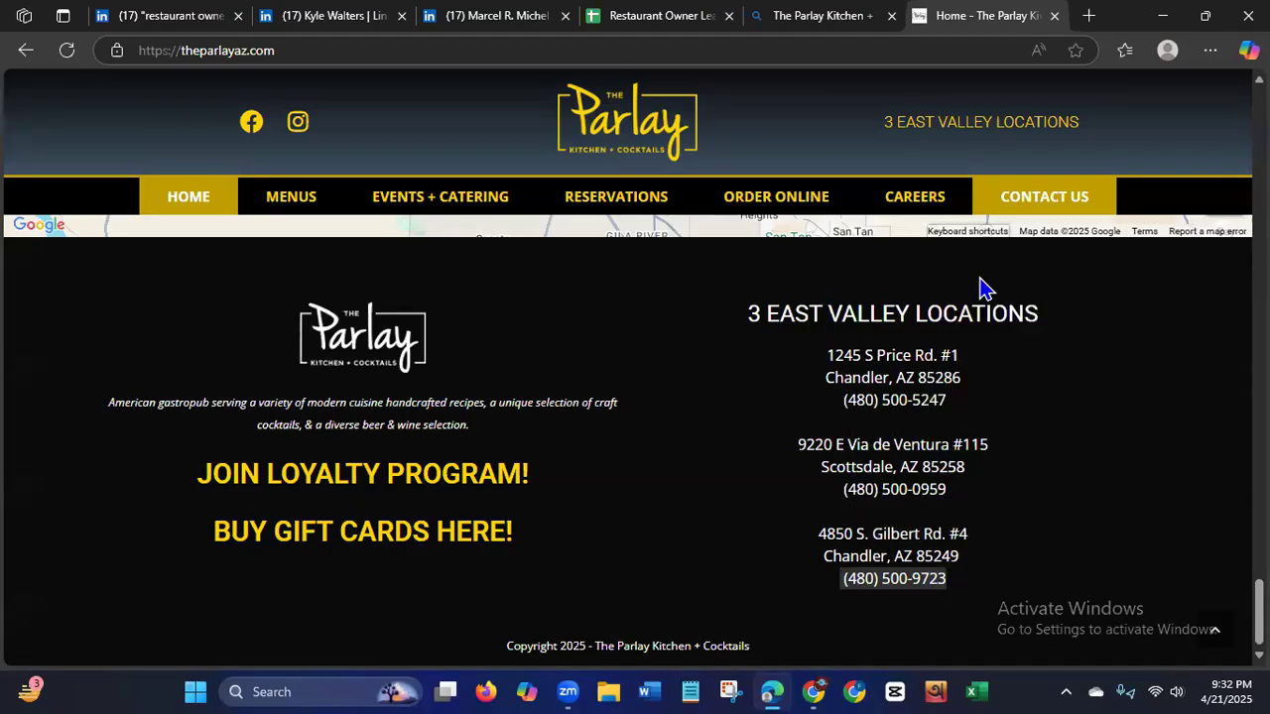
{"action": "left_click", "coordinate": [641, 22]}
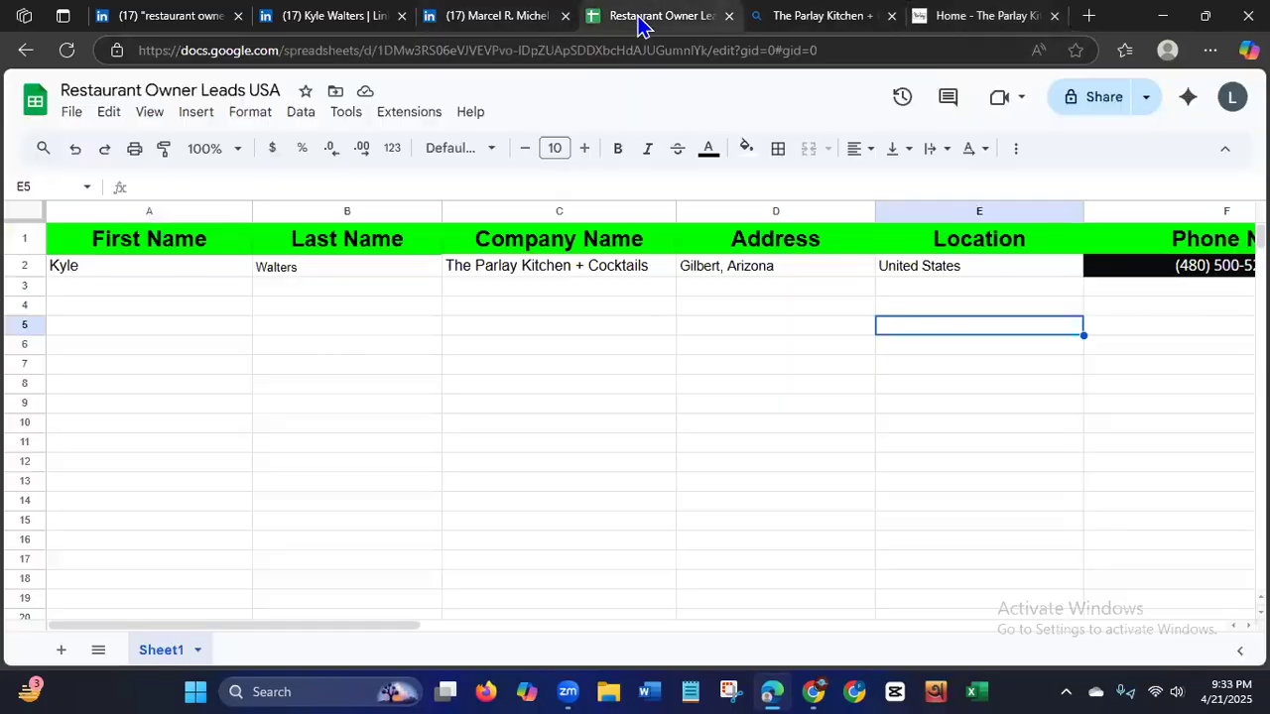
Delete the phone number in cell F2 and set the cell's fill color to white.
{"action": "left_click", "coordinate": [1111, 275]}
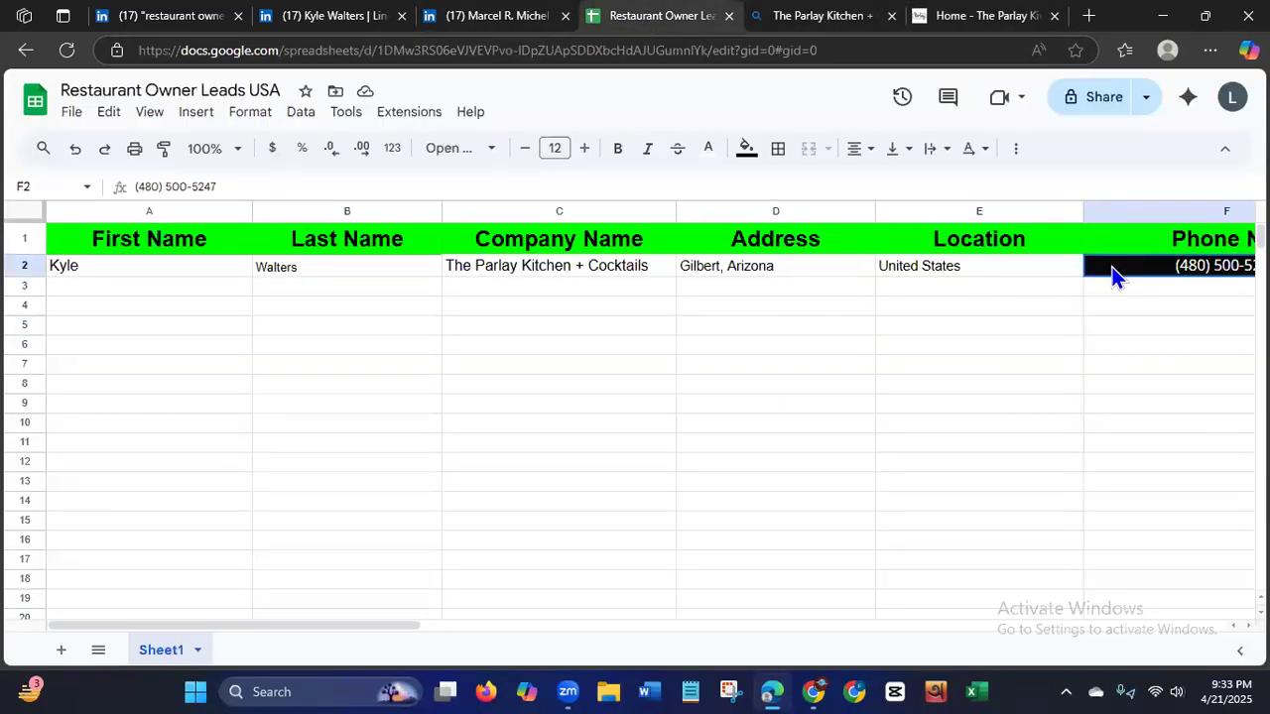
{"action": "key", "text": "Delete"}
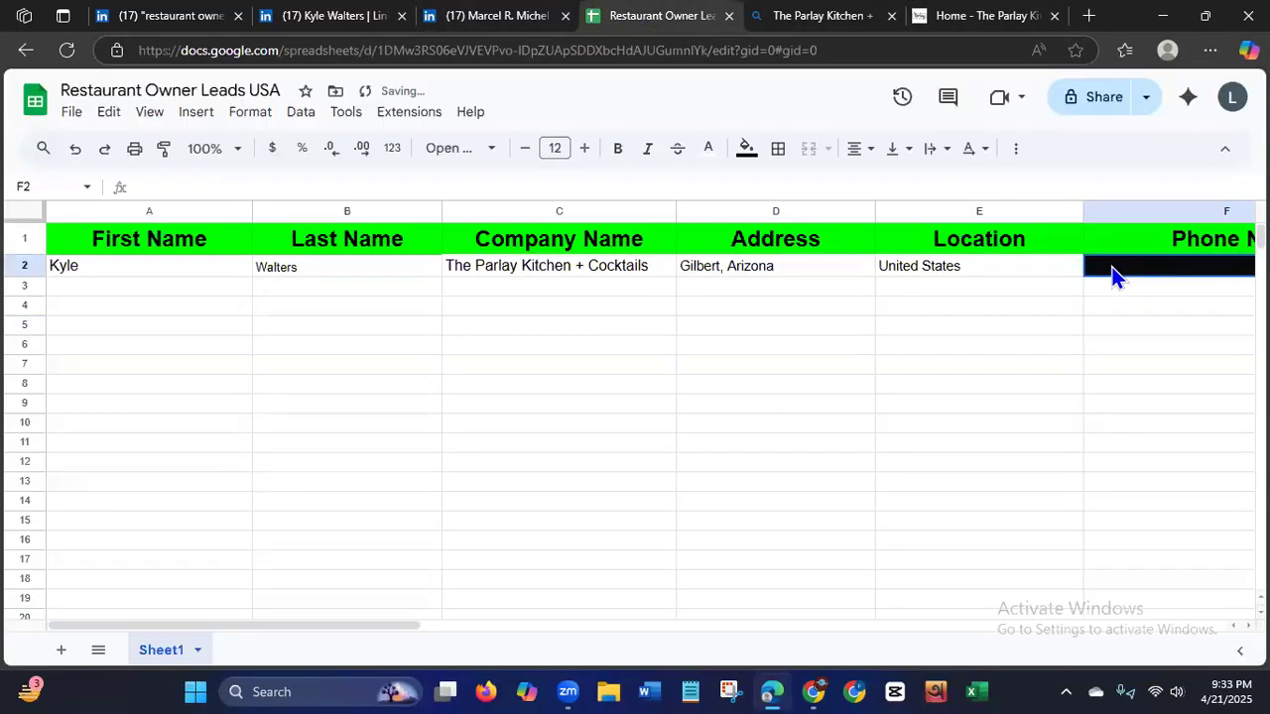
{"action": "left_click", "coordinate": [1002, 404]}
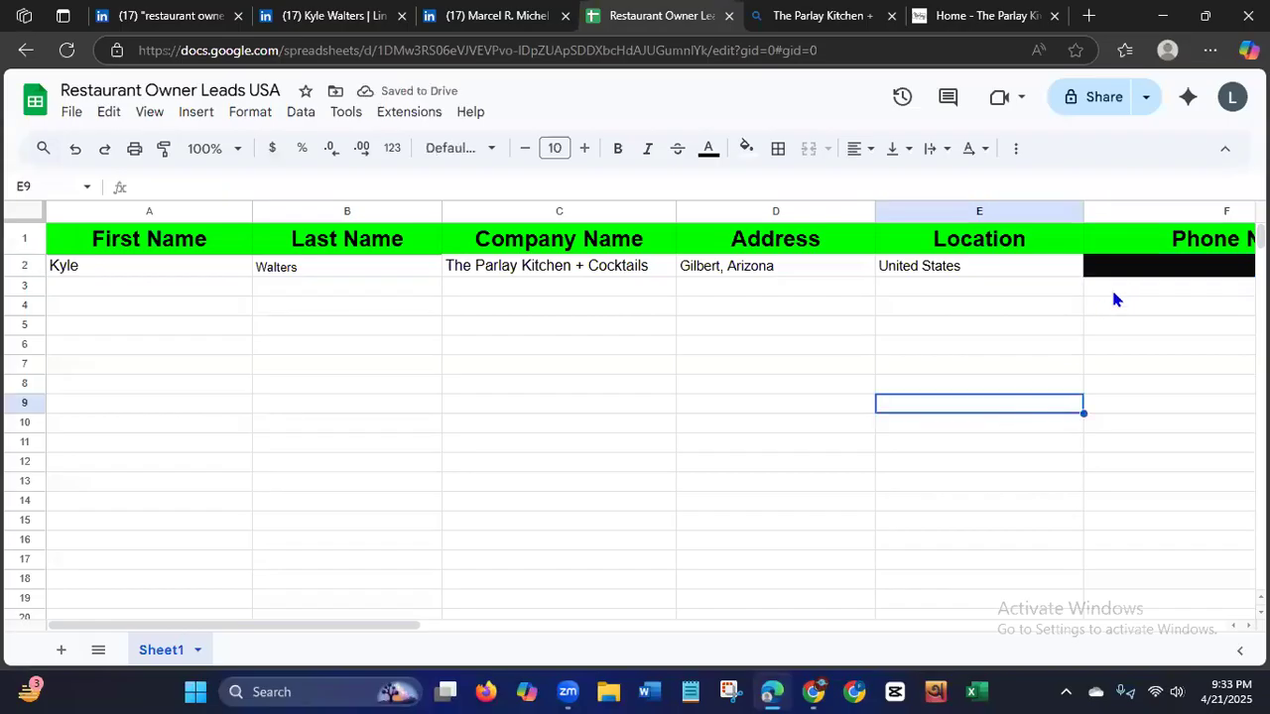
{"action": "left_click", "coordinate": [1158, 267]}
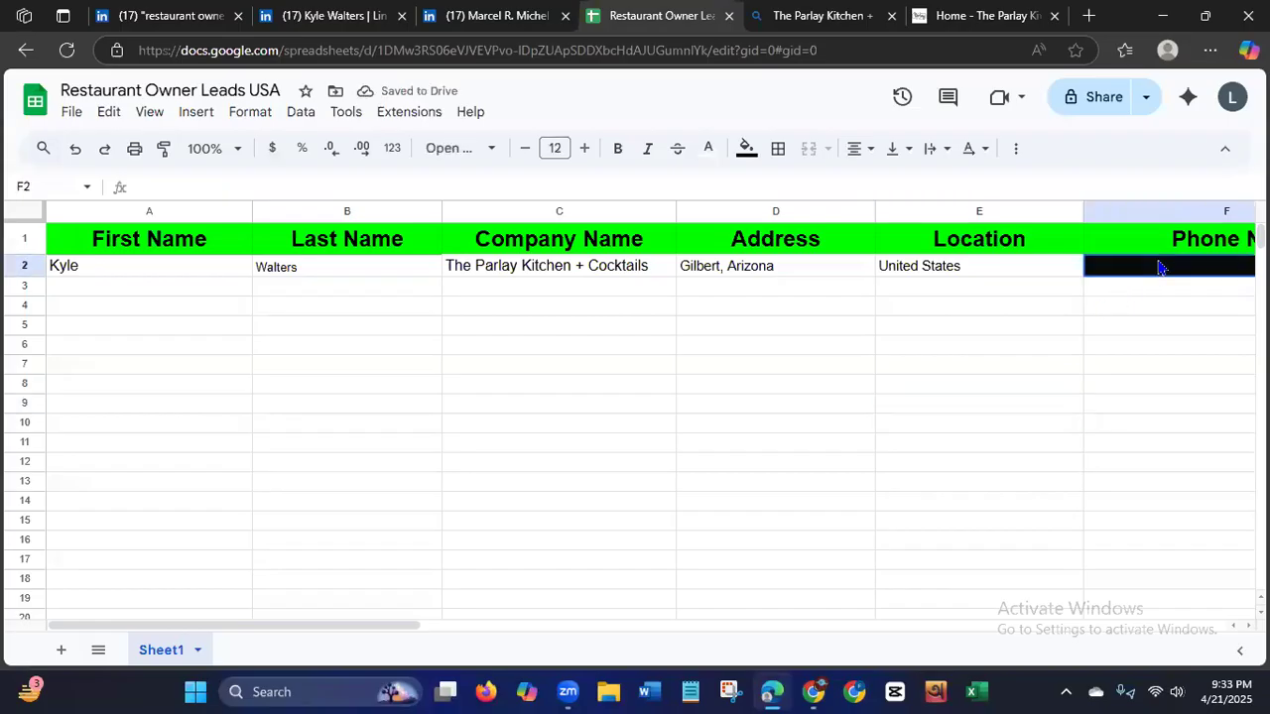
{"action": "left_click", "coordinate": [746, 148]}
{"action": "left_click", "coordinate": [933, 214]}
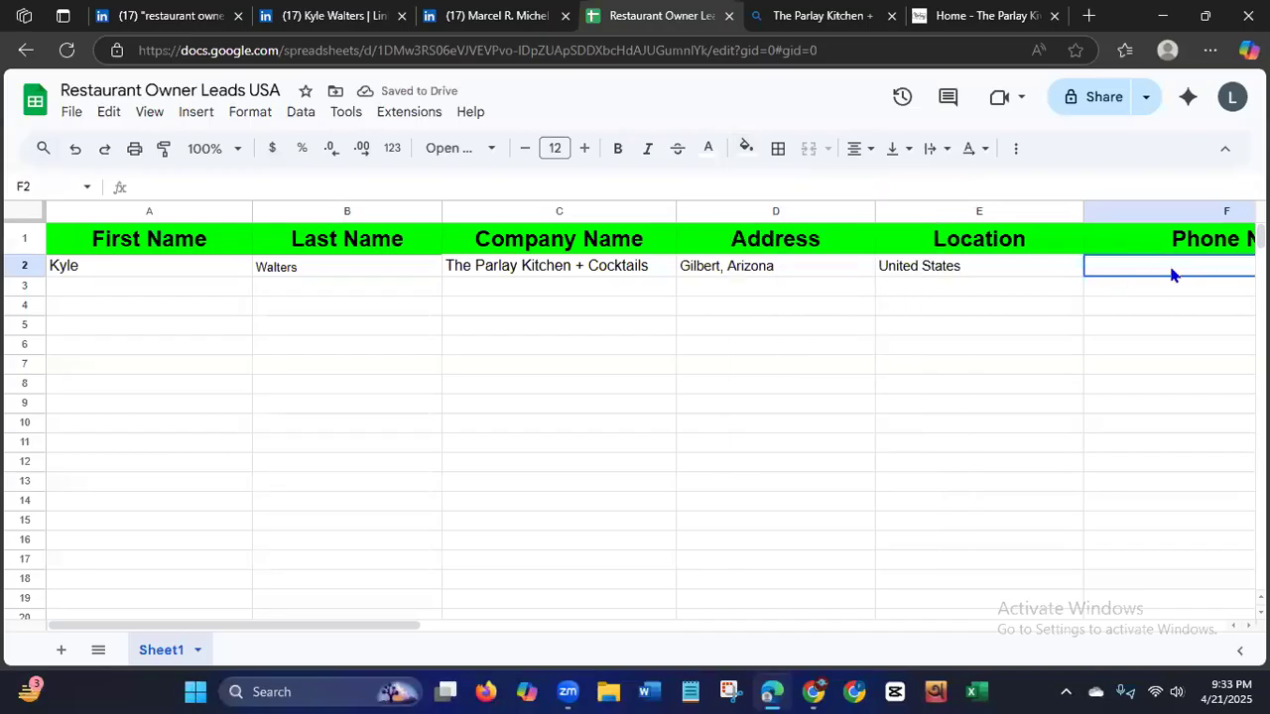
Paste the copied phone number into cell F2 and format it with white fill and black text.
{"action": "key", "text": "ctrl+v"}
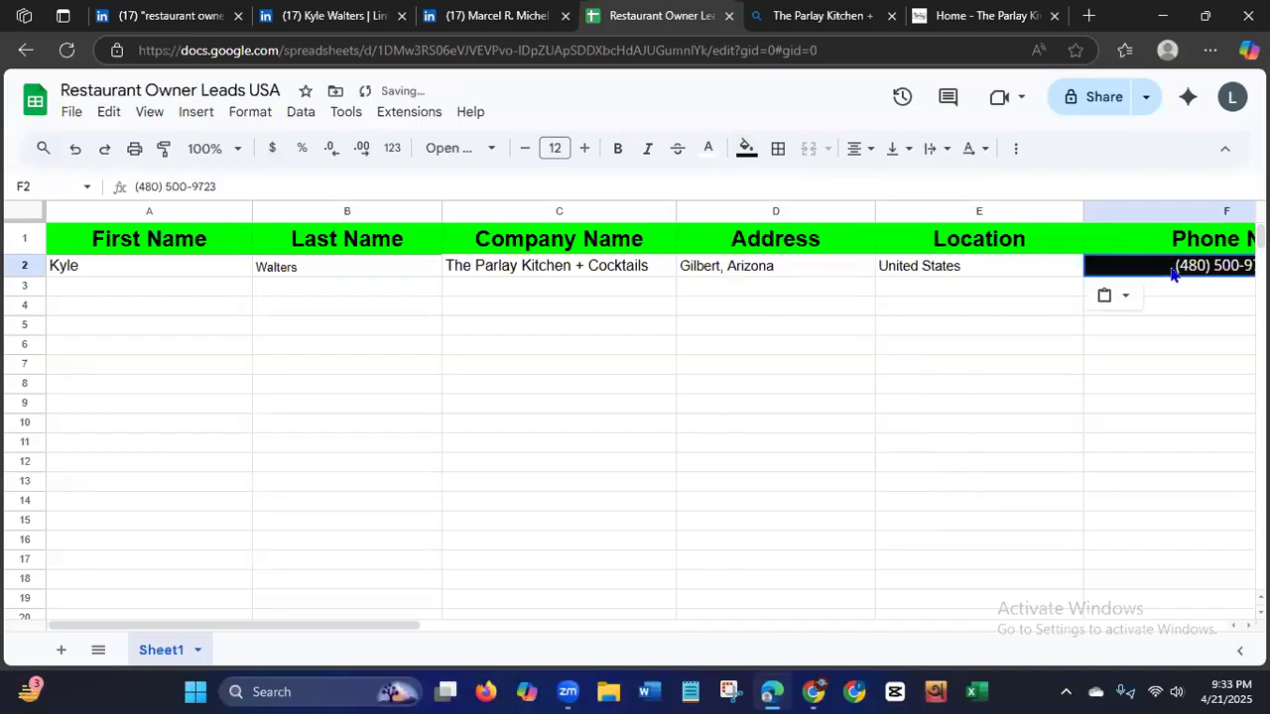
{"action": "left_click", "coordinate": [746, 148]}
{"action": "left_click", "coordinate": [933, 215]}
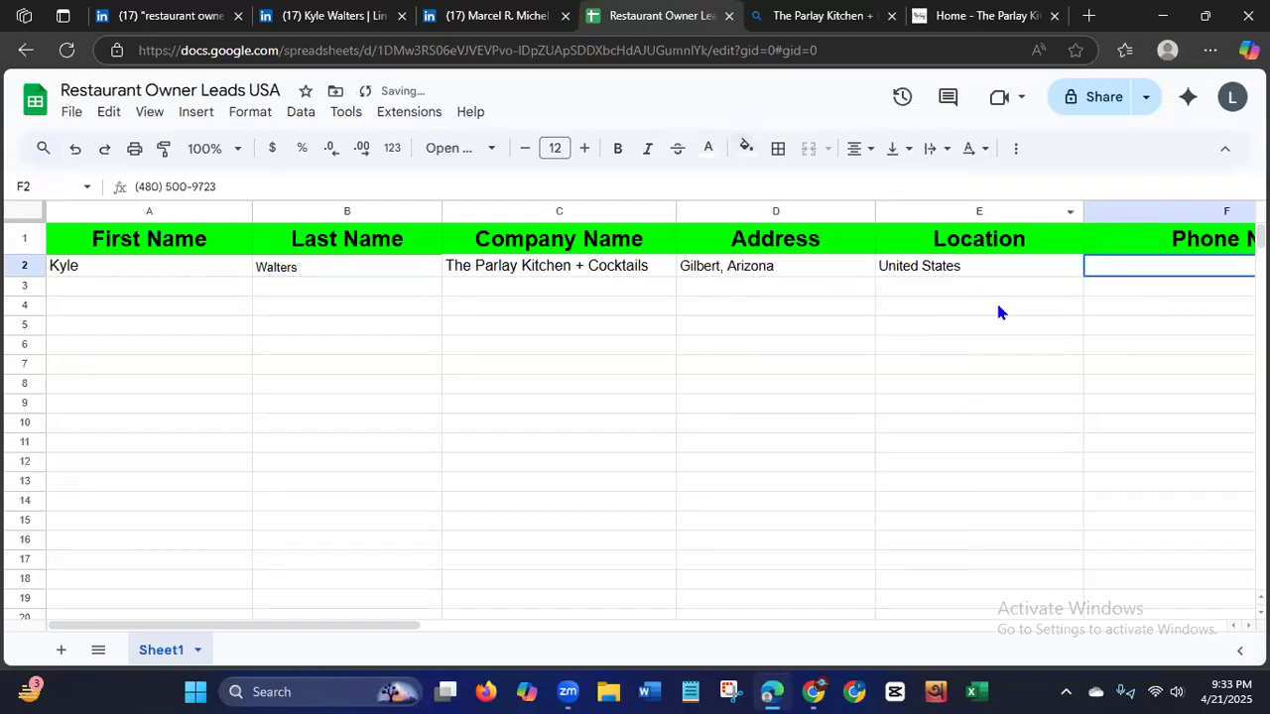
{"action": "left_click", "coordinate": [710, 149]}
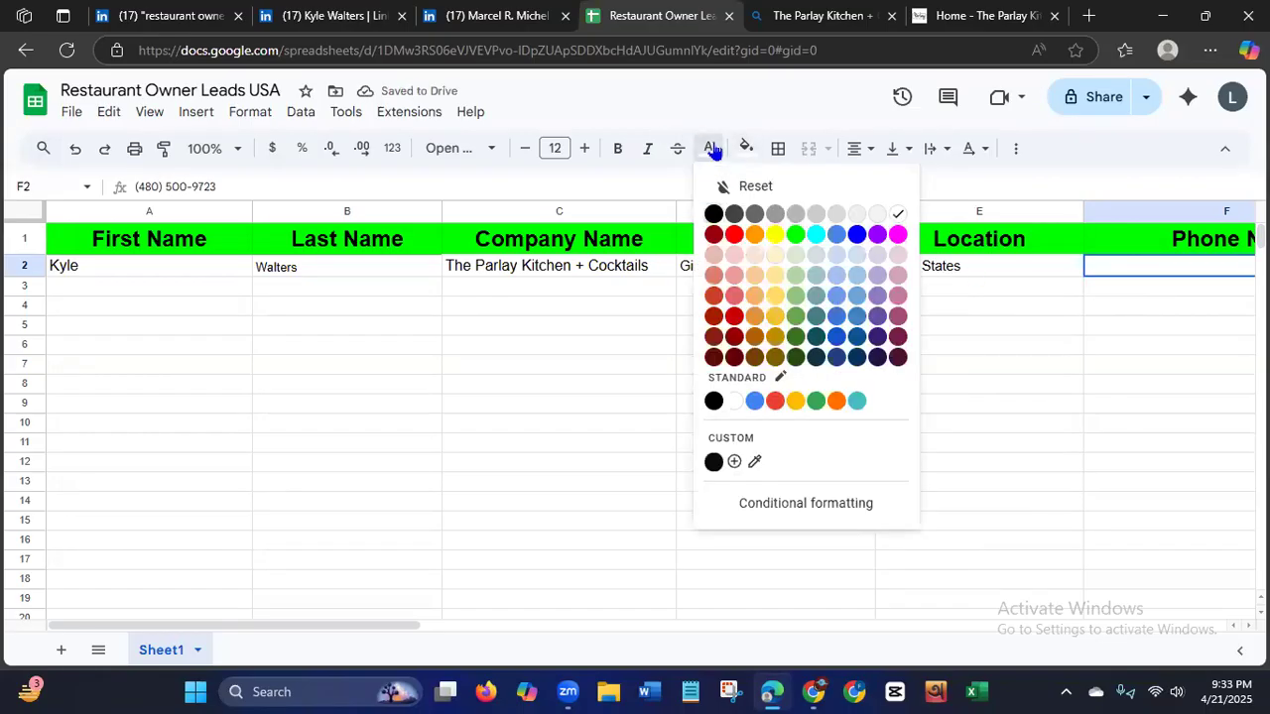
{"action": "left_click", "coordinate": [718, 214]}
{"action": "left_click", "coordinate": [938, 425]}
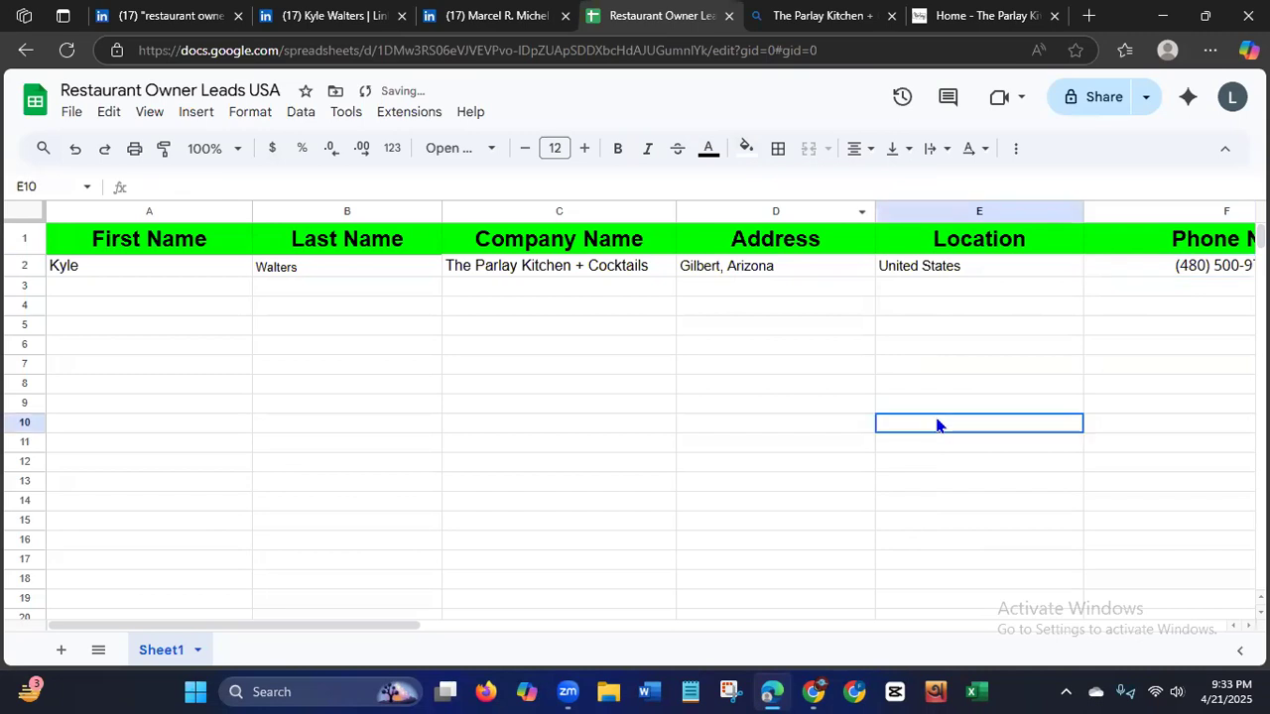
Look through The Parlay Kitchen + Cocktails website from the footer up to the header for an email address to fill the Email ID column.
{"action": "left_click_drag", "start_coordinate": [239, 629], "coordinate": [268, 632]}
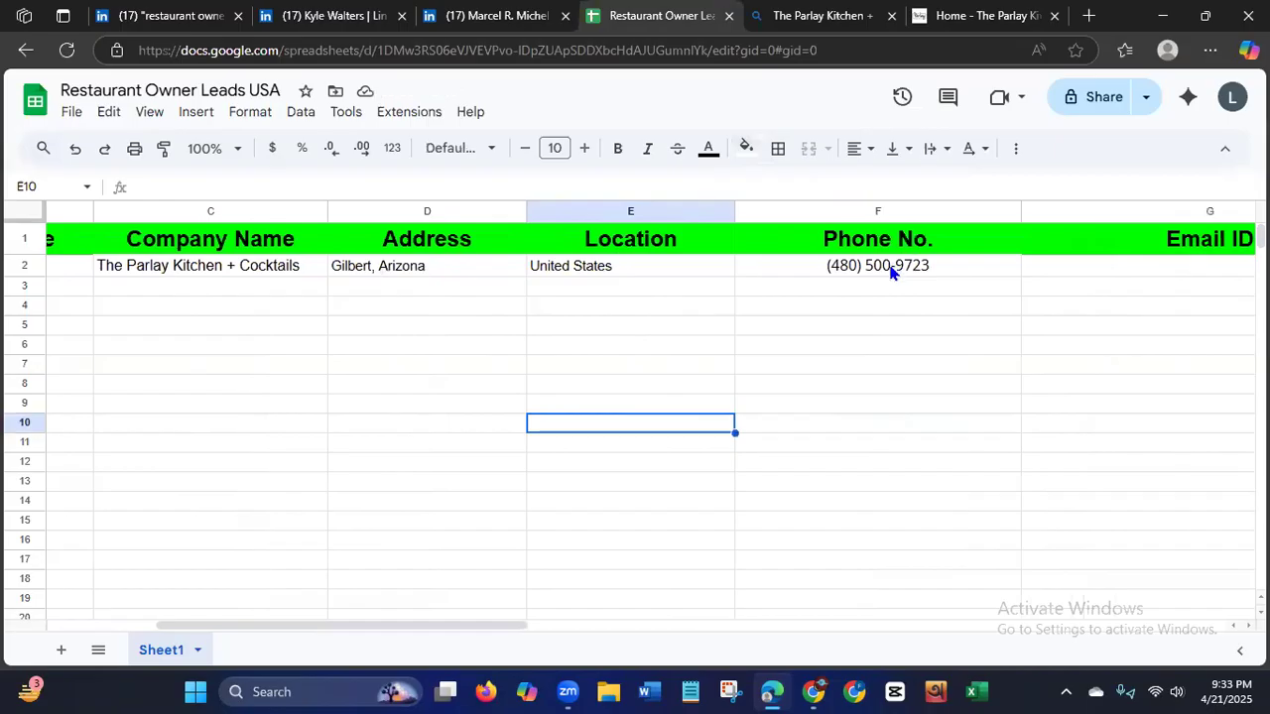
{"action": "scroll", "coordinate": [268, 626], "scroll_direction": "right", "scroll_amount": 5}
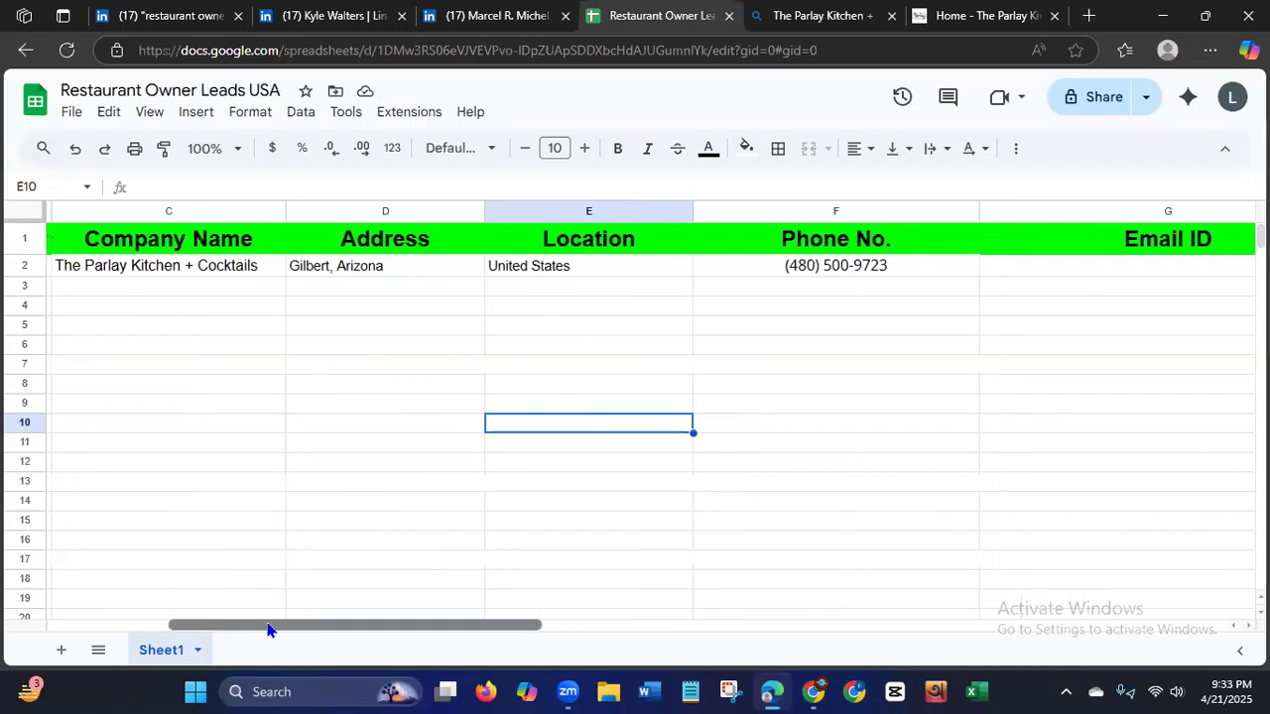
{"action": "left_click", "coordinate": [987, 18]}
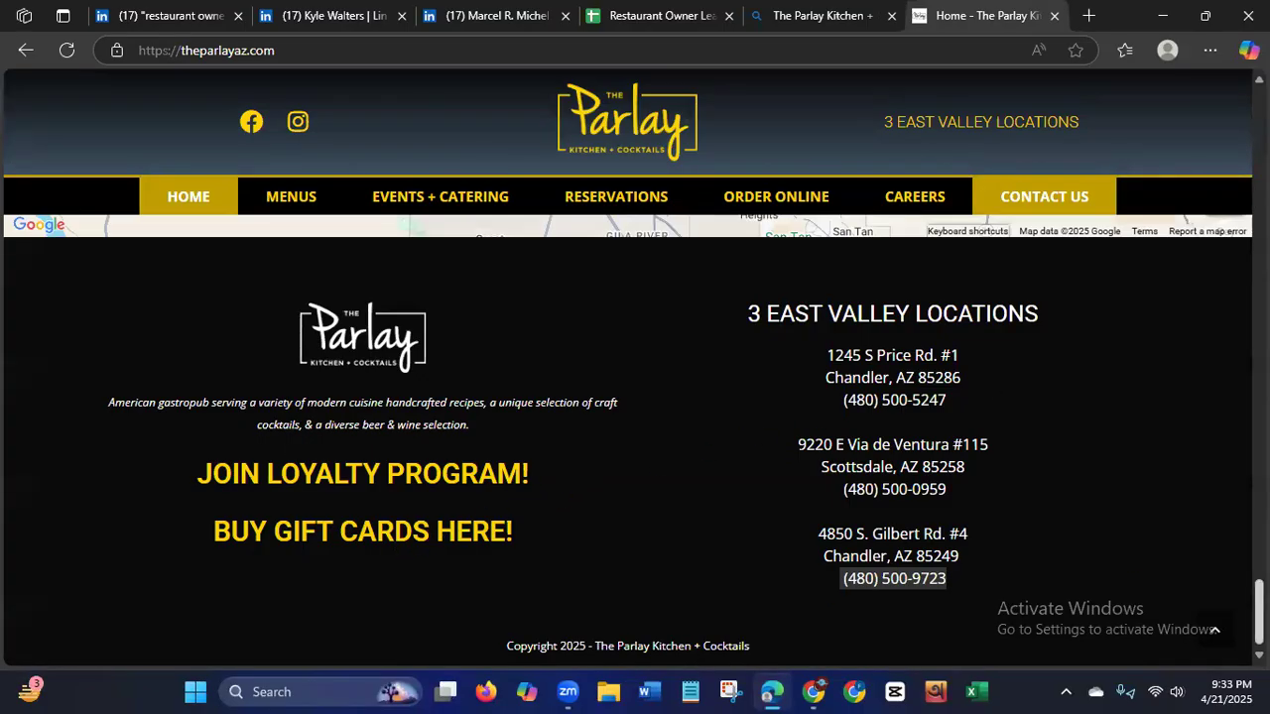
{"action": "scroll", "coordinate": [635, 437], "scroll_direction": "up", "scroll_amount": 5}
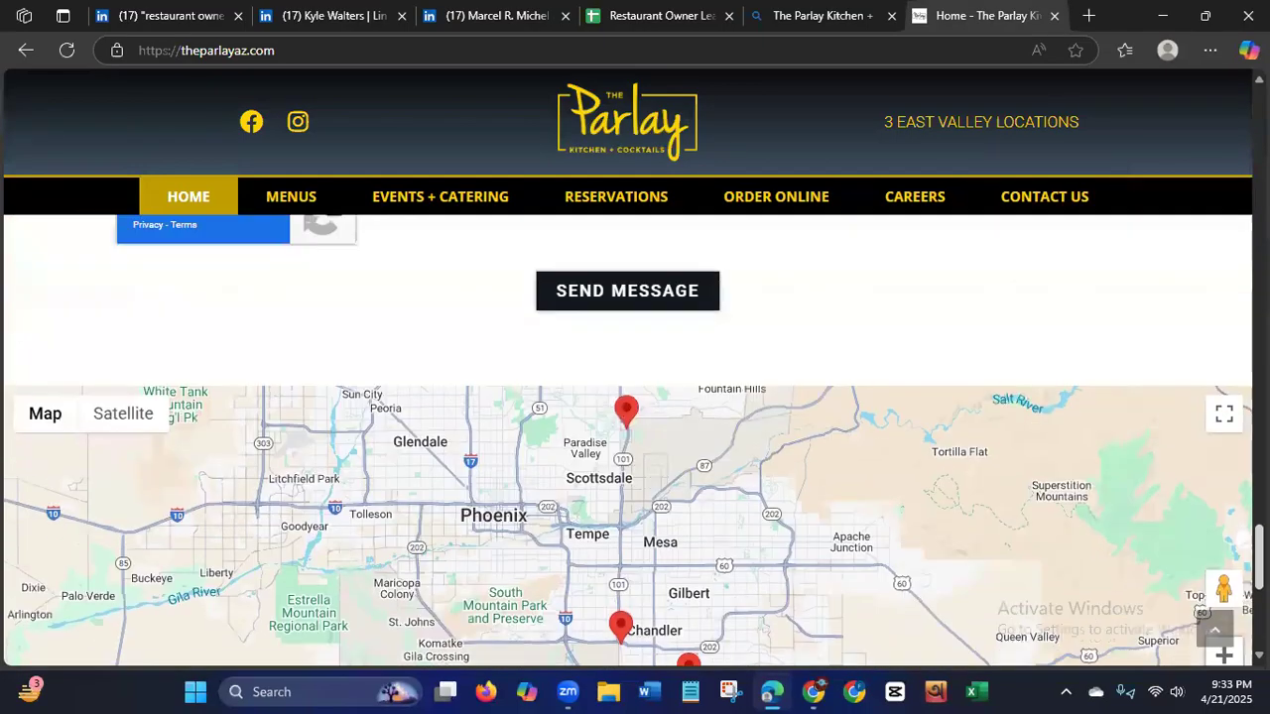
{"action": "scroll", "coordinate": [635, 436], "scroll_direction": "up", "scroll_amount": 1}
{"action": "scroll", "coordinate": [635, 437], "scroll_direction": "up", "scroll_amount": 2}
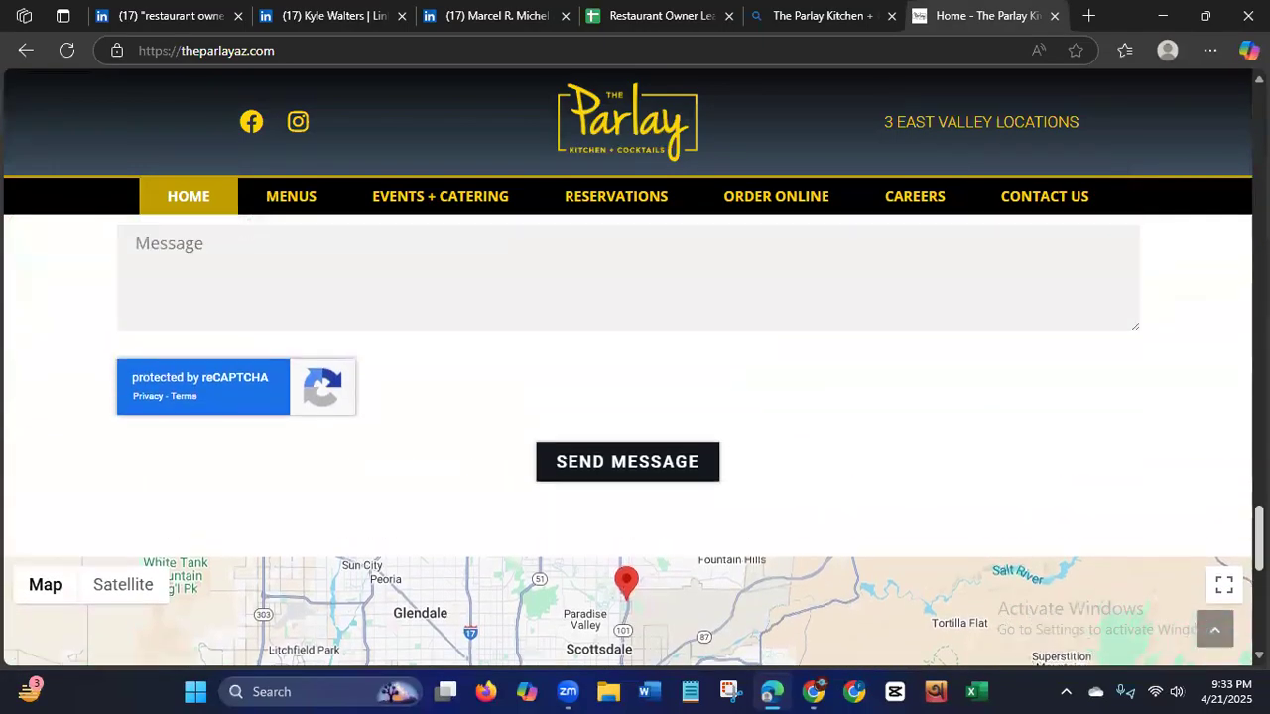
{"action": "scroll", "coordinate": [635, 436], "scroll_direction": "up", "scroll_amount": 3}
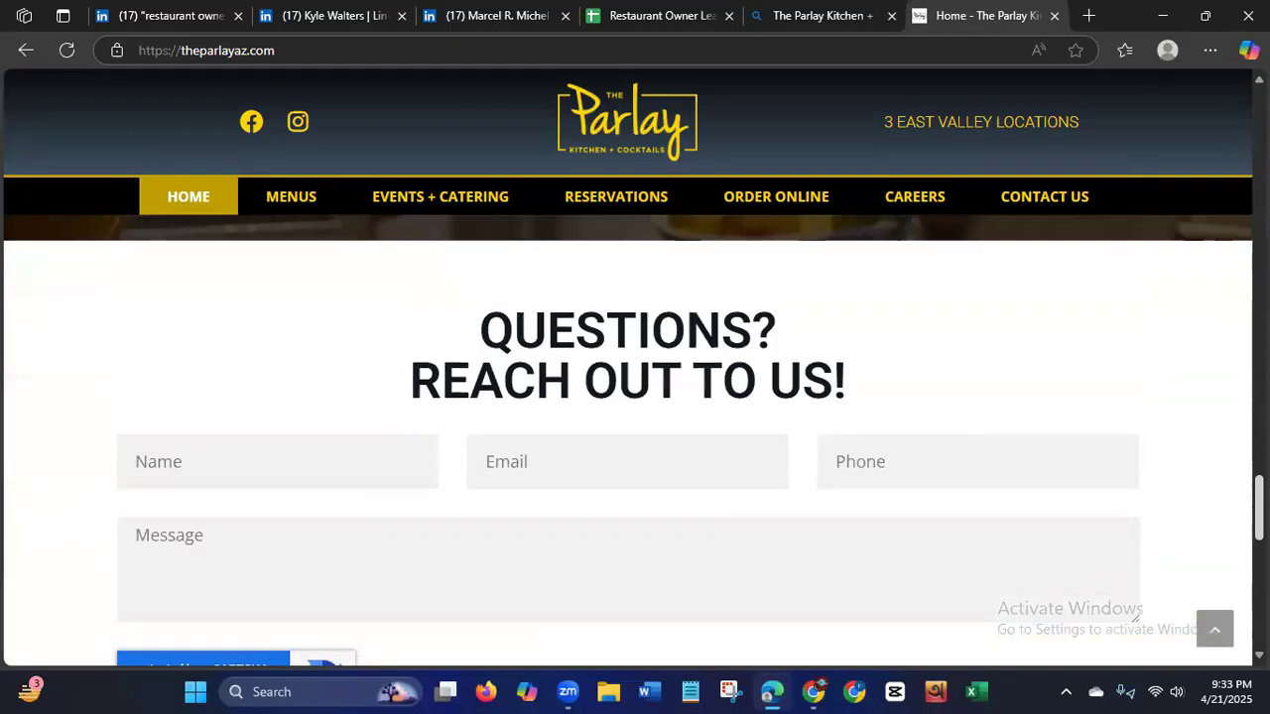
{"action": "scroll", "coordinate": [635, 436], "scroll_direction": "down", "scroll_amount": 1}
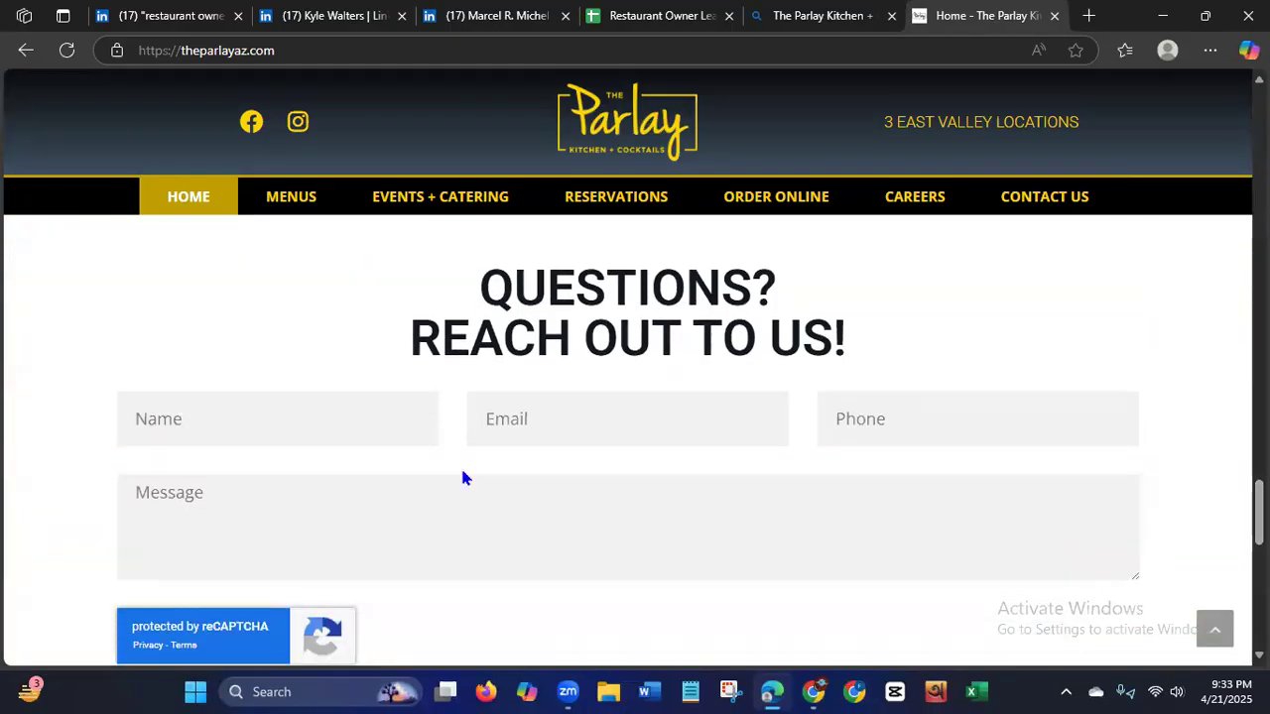
{"action": "scroll", "coordinate": [977, 419], "scroll_direction": "up", "scroll_amount": 4}
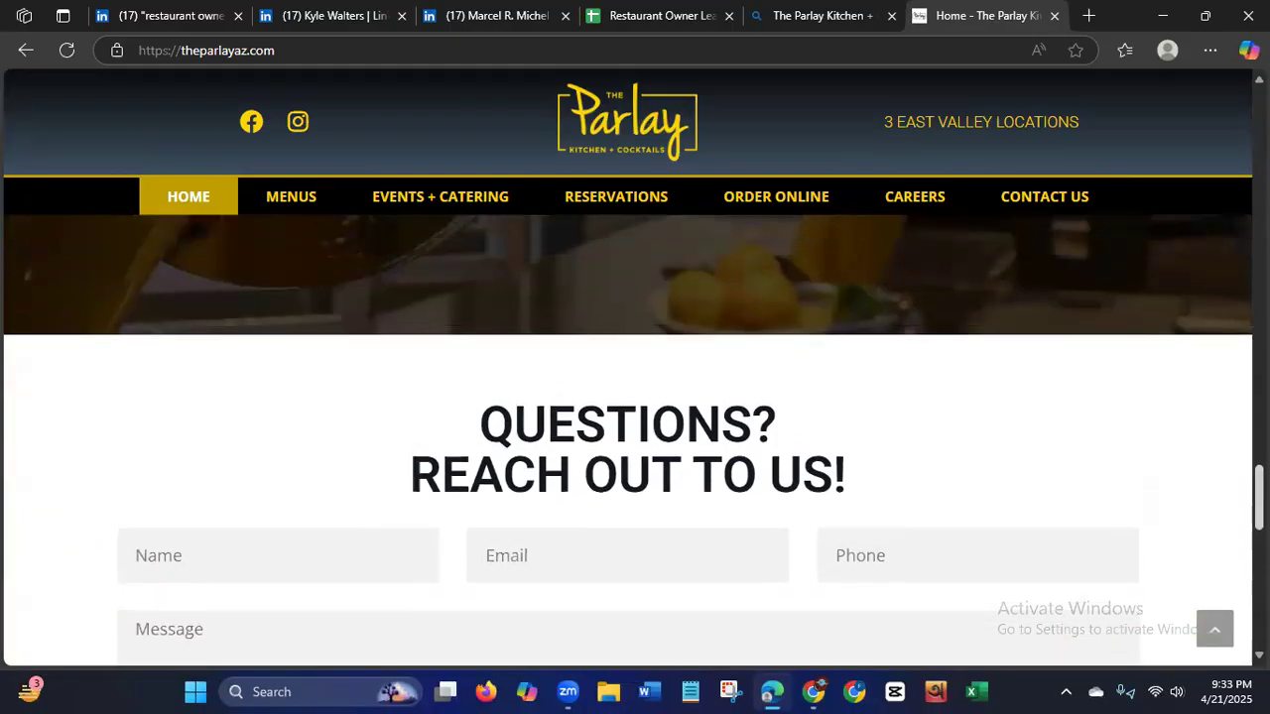
{"action": "scroll", "coordinate": [977, 418], "scroll_direction": "up", "scroll_amount": 2}
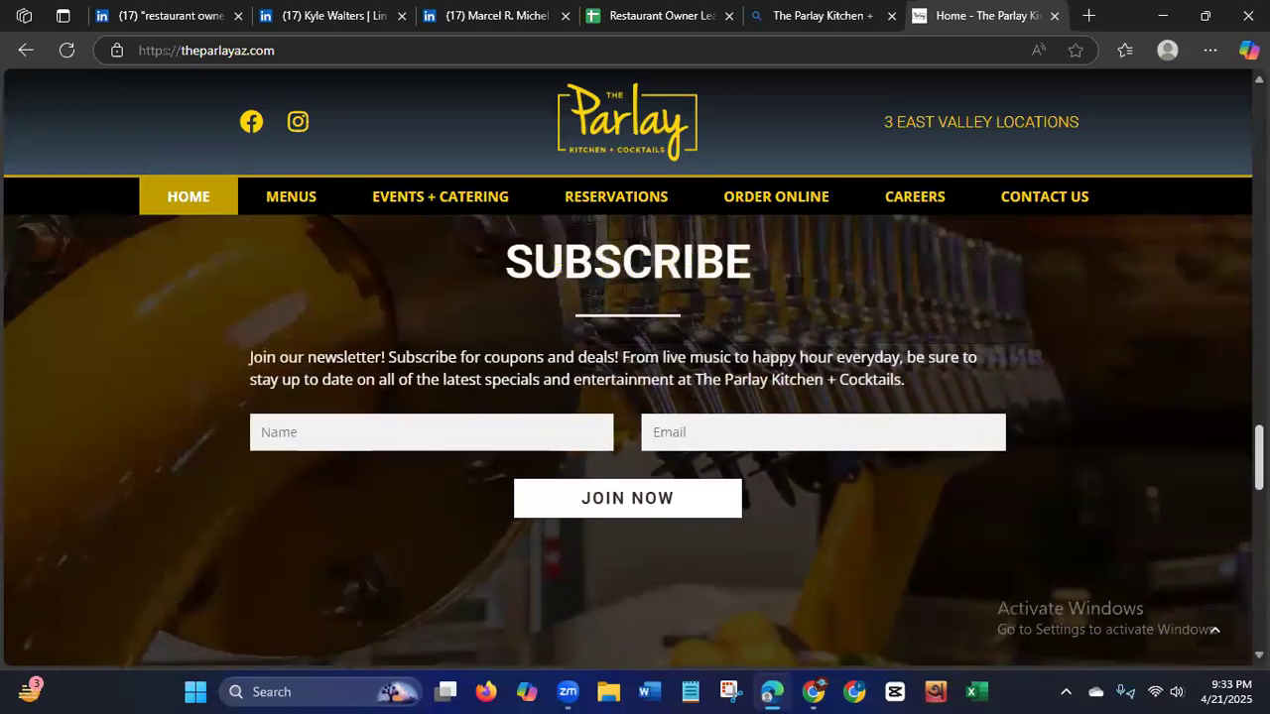
{"action": "scroll", "coordinate": [635, 437], "scroll_direction": "up", "scroll_amount": 5}
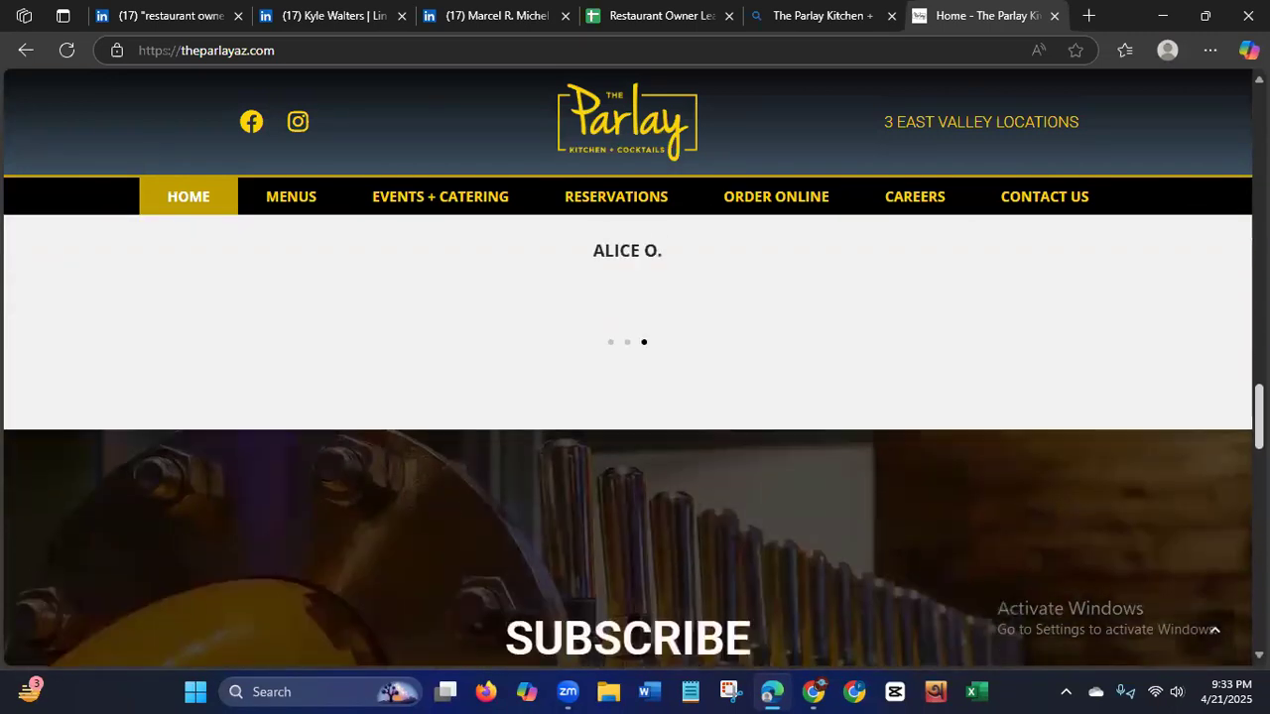
{"action": "scroll", "coordinate": [635, 436], "scroll_direction": "up", "scroll_amount": 6}
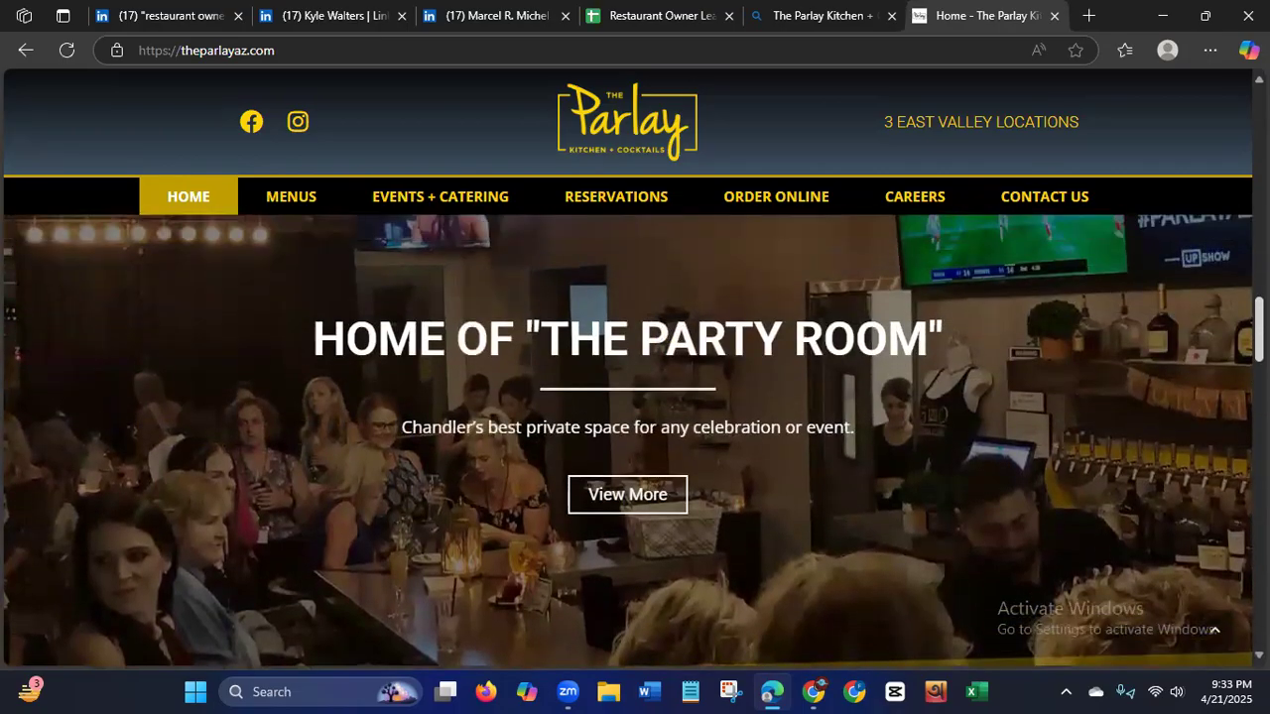
{"action": "scroll", "coordinate": [635, 442], "scroll_direction": "up", "scroll_amount": 6}
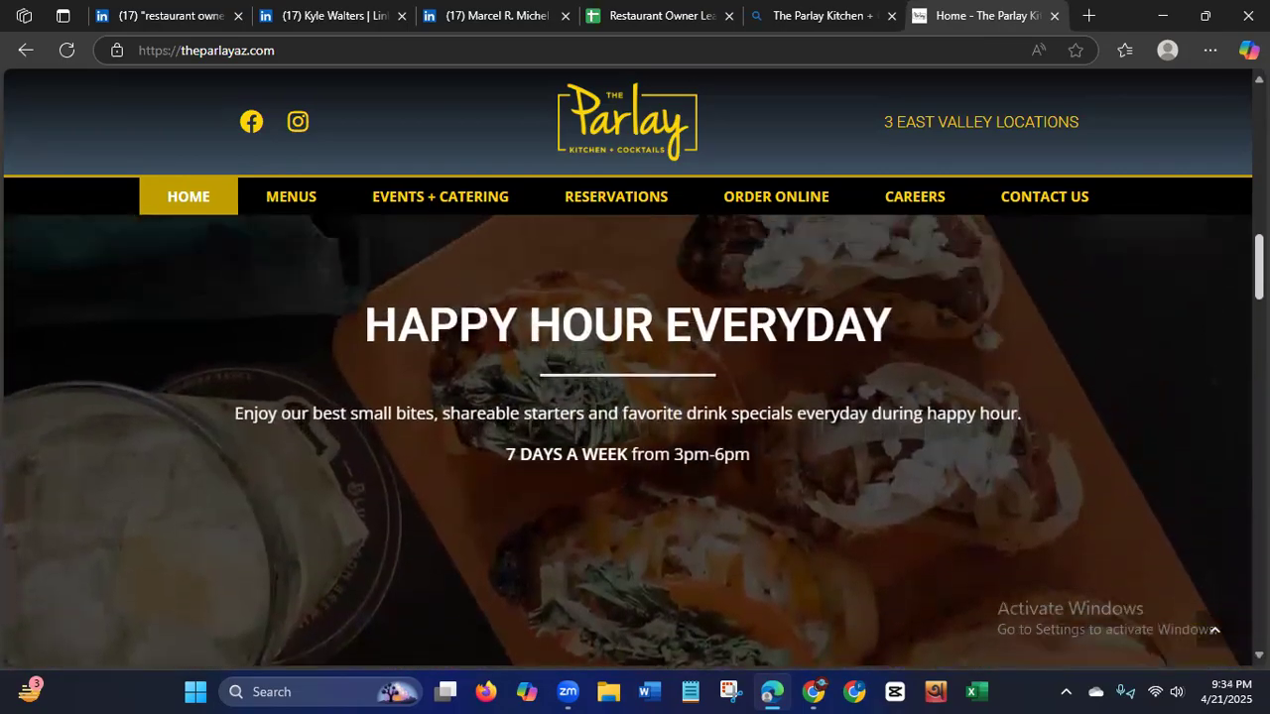
{"action": "scroll", "coordinate": [635, 441], "scroll_direction": "up", "scroll_amount": 5}
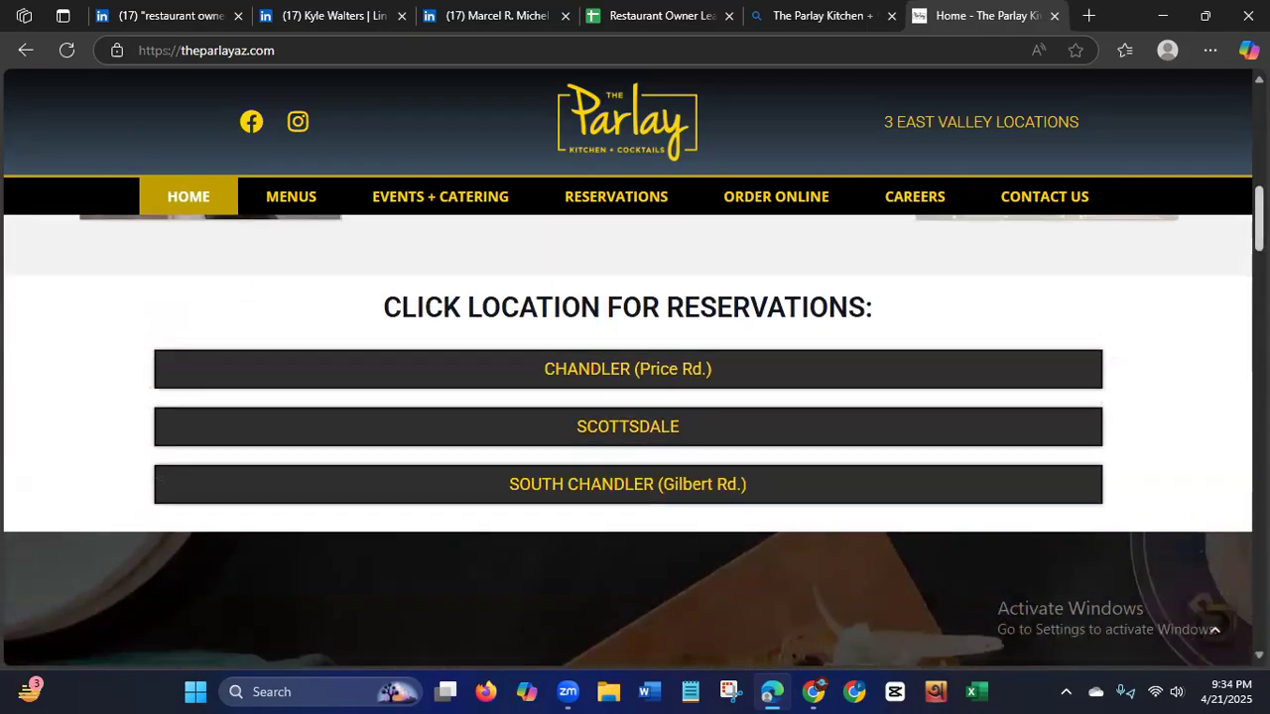
{"action": "scroll", "coordinate": [628, 440], "scroll_direction": "up", "scroll_amount": 3}
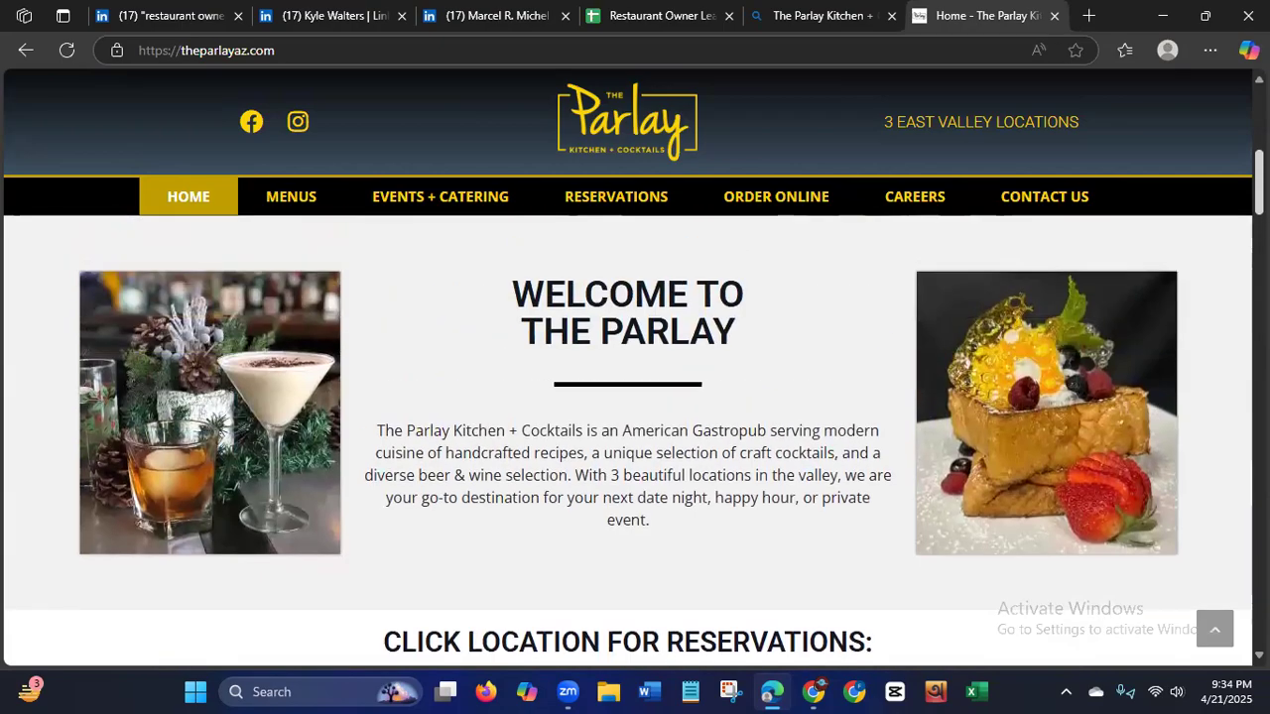
{"action": "scroll", "coordinate": [628, 440], "scroll_direction": "up", "scroll_amount": 4}
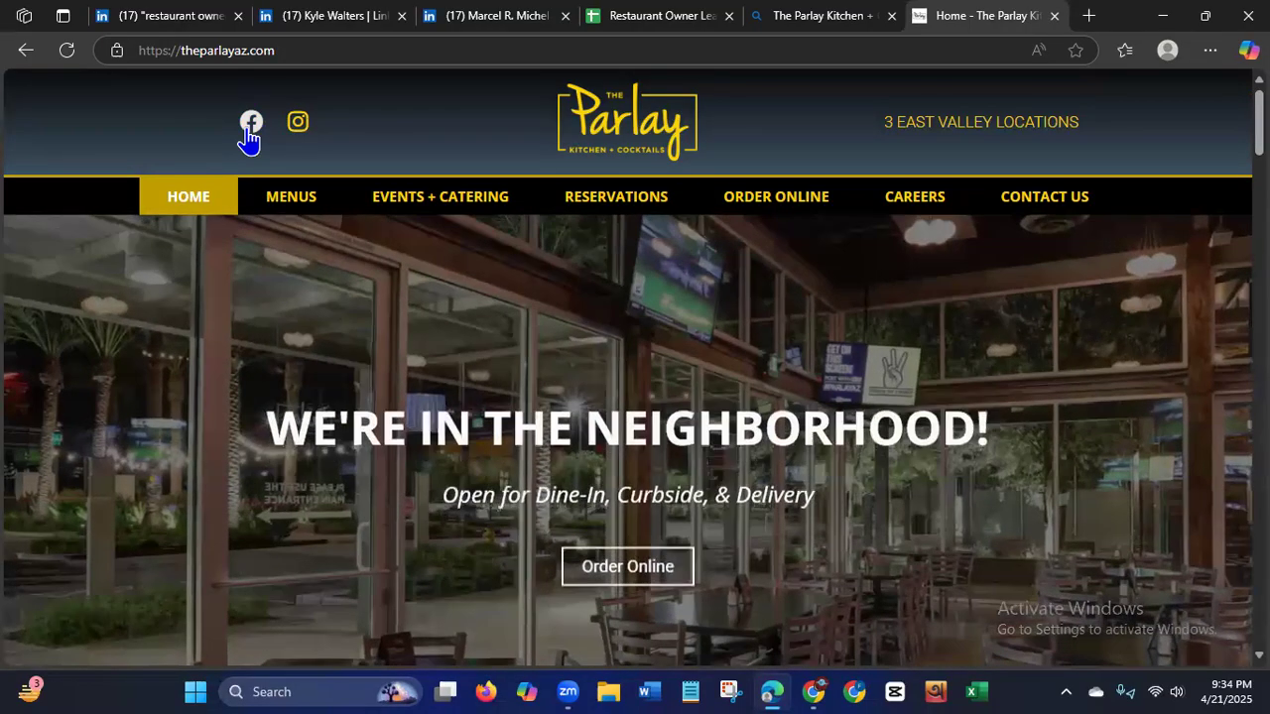
Try to view the restaurant's Facebook page through the link in its website header, and close the page again.
{"action": "left_click", "coordinate": [248, 130]}
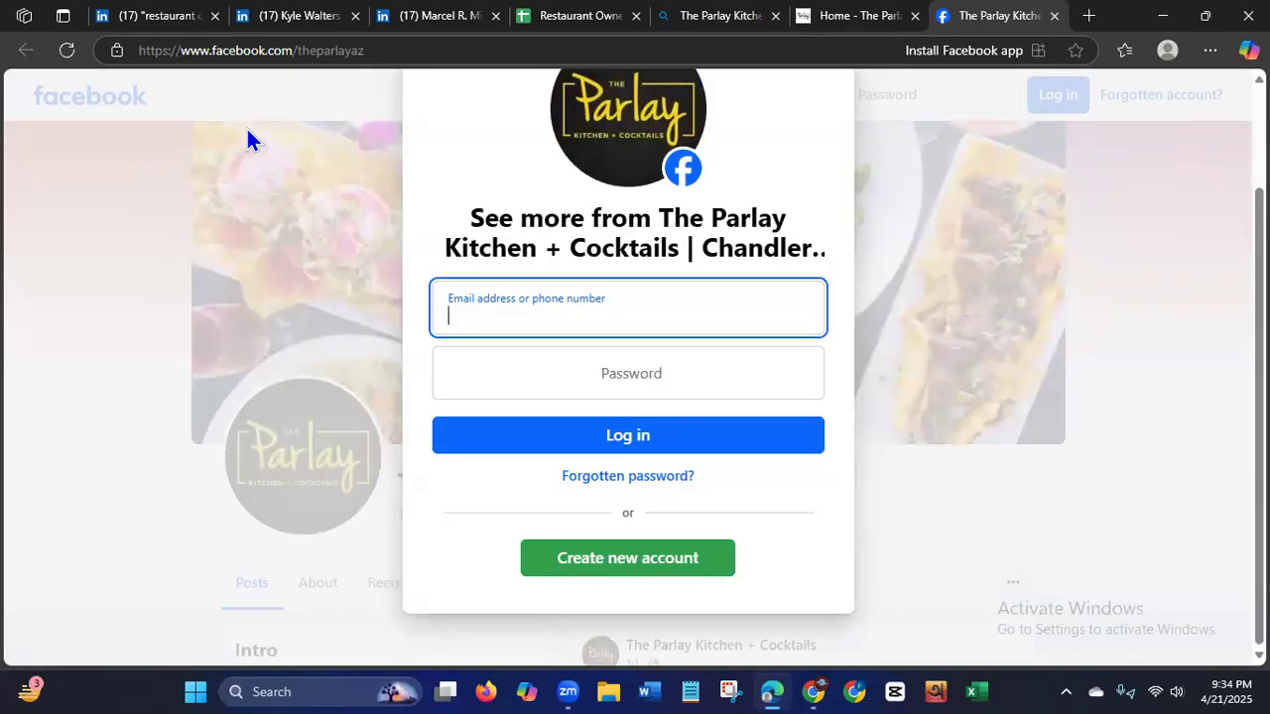
{"action": "left_click", "coordinate": [1124, 676]}
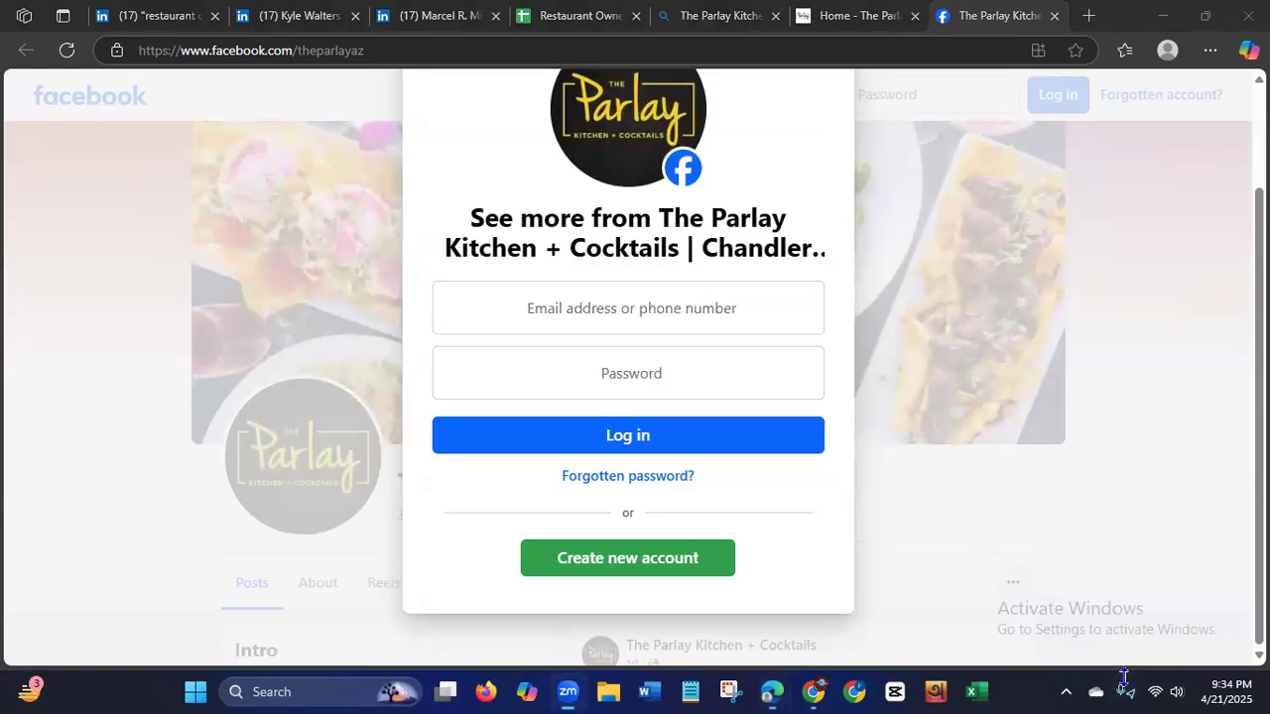
{"action": "left_click", "coordinate": [1106, 213]}
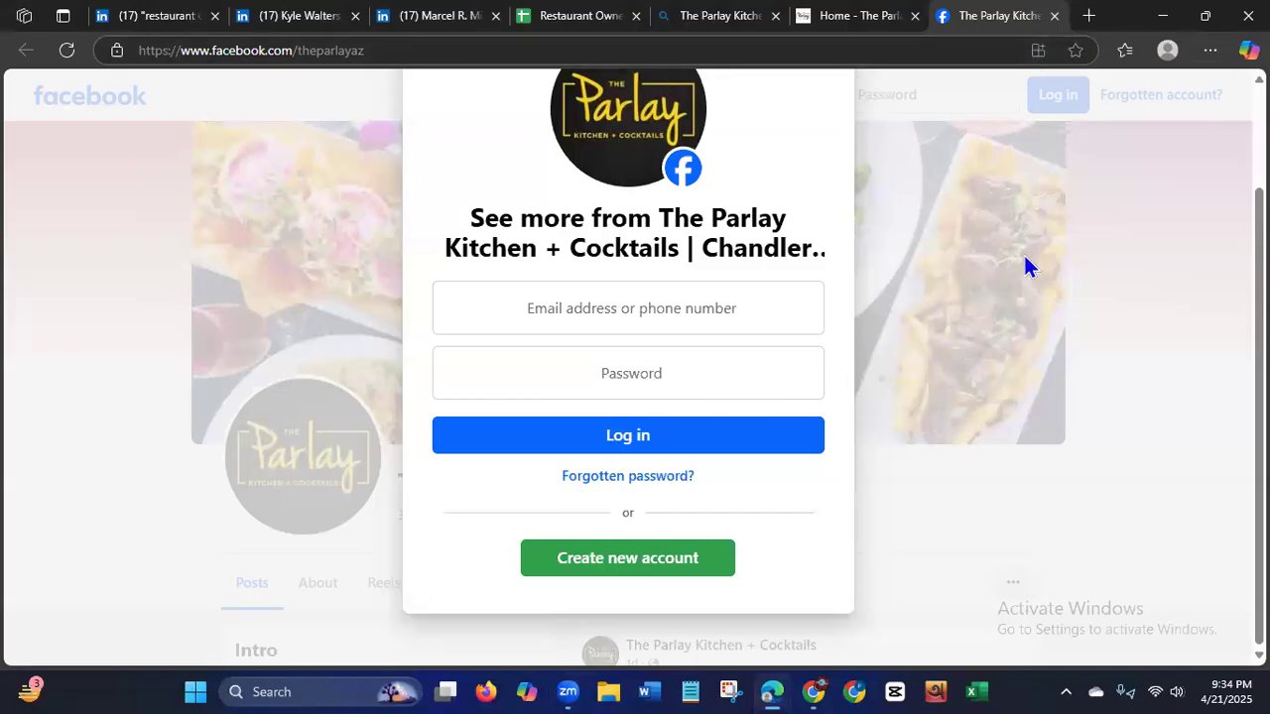
{"action": "left_click", "coordinate": [1053, 15]}
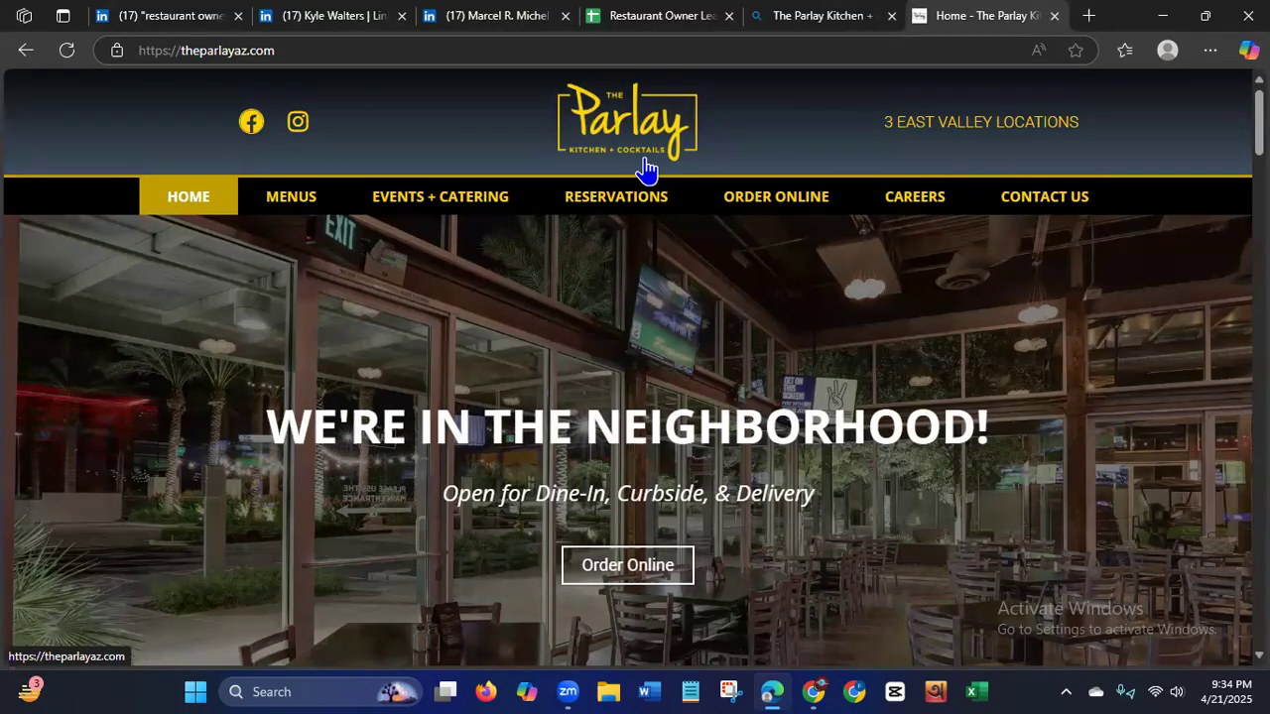
Find the Facebook result for The Parlay Kitchen + Cocktails in the Bing search results and open it.
{"action": "left_click", "coordinate": [801, 25]}
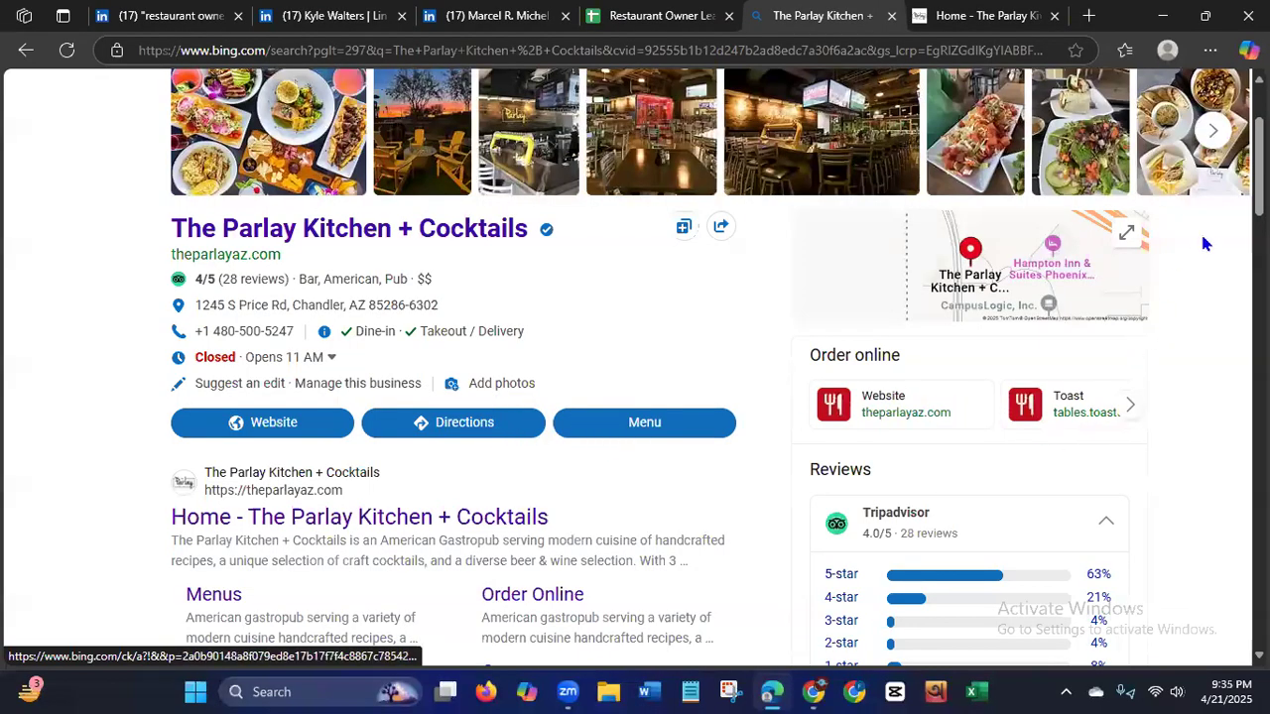
{"action": "scroll", "coordinate": [1215, 163], "scroll_direction": "up", "scroll_amount": 2}
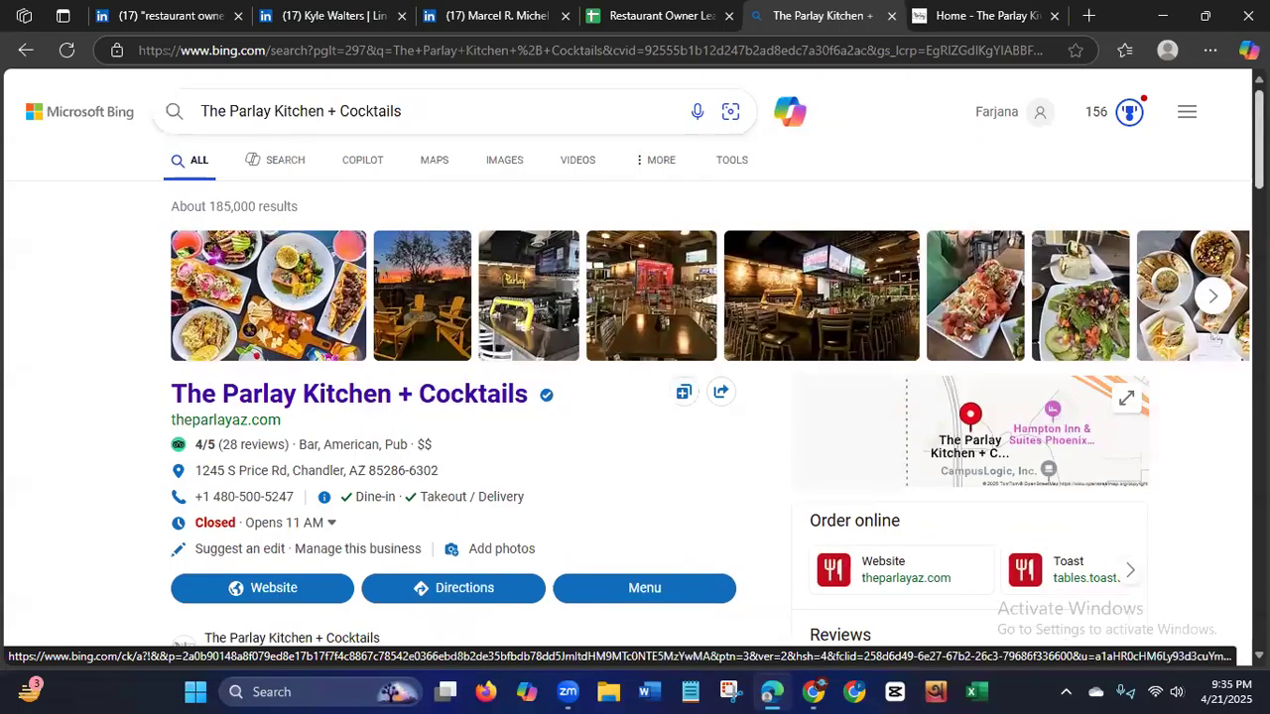
{"action": "scroll", "coordinate": [717, 357], "scroll_direction": "down", "scroll_amount": 5}
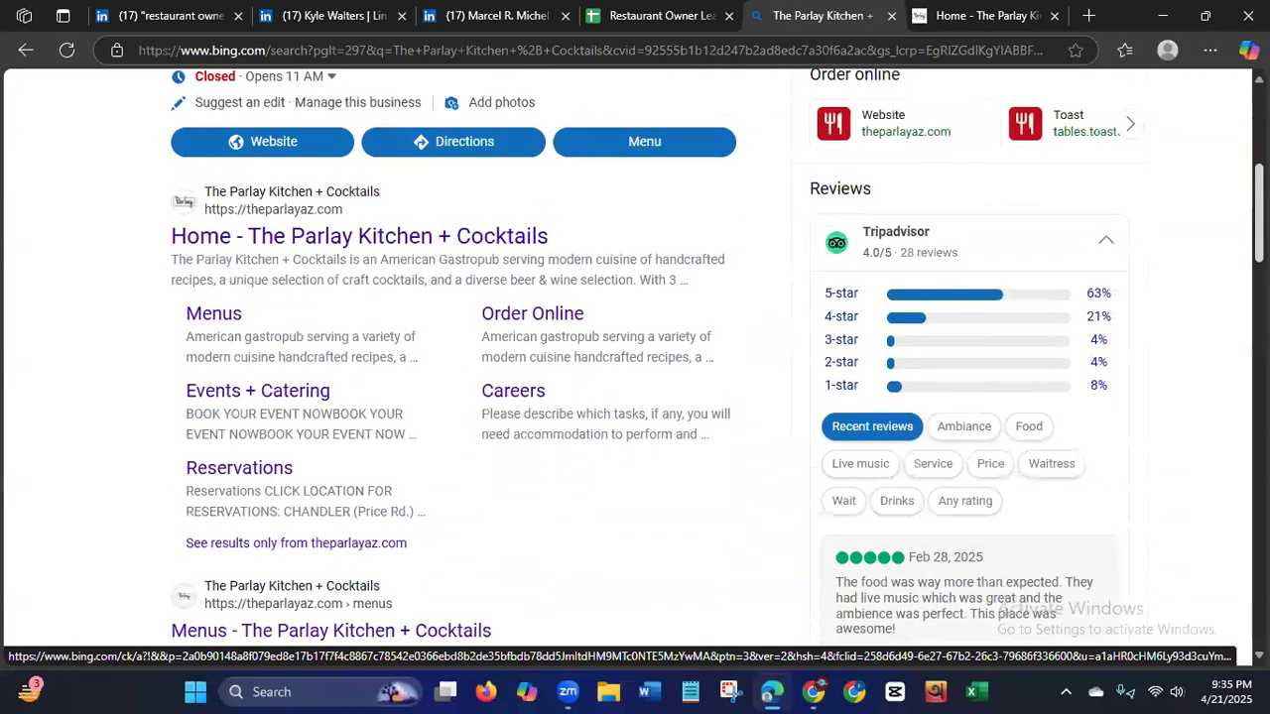
{"action": "scroll", "coordinate": [715, 358], "scroll_direction": "down", "scroll_amount": 2}
{"action": "scroll", "coordinate": [715, 359], "scroll_direction": "down", "scroll_amount": 3}
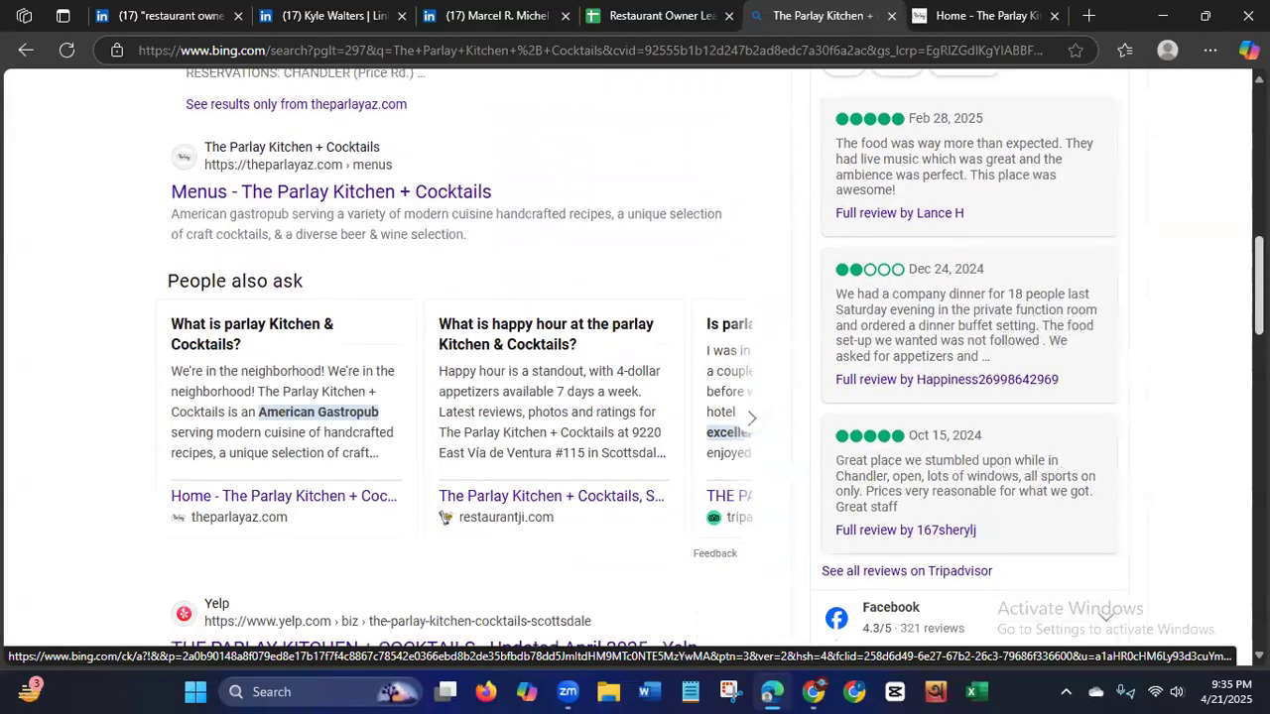
{"action": "scroll", "coordinate": [715, 359], "scroll_direction": "down", "scroll_amount": 4}
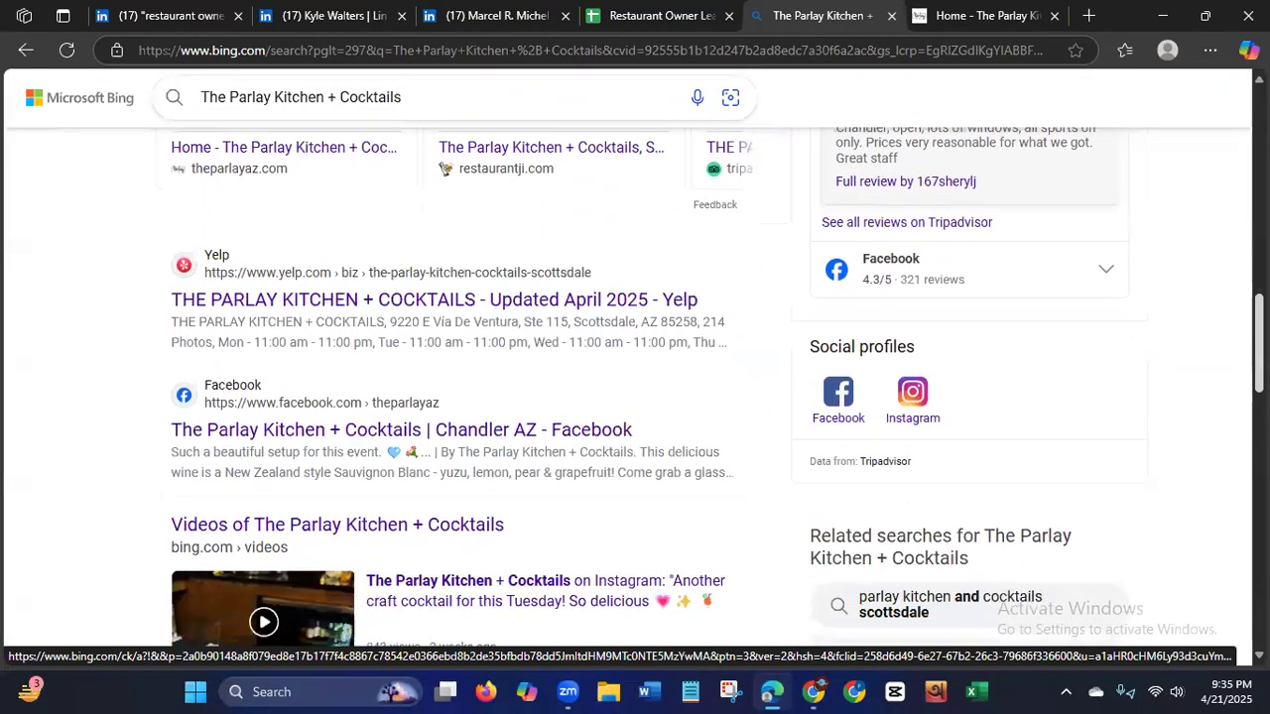
{"action": "scroll", "coordinate": [715, 359], "scroll_direction": "down", "scroll_amount": 1}
{"action": "scroll", "coordinate": [662, 388], "scroll_direction": "down", "scroll_amount": 1}
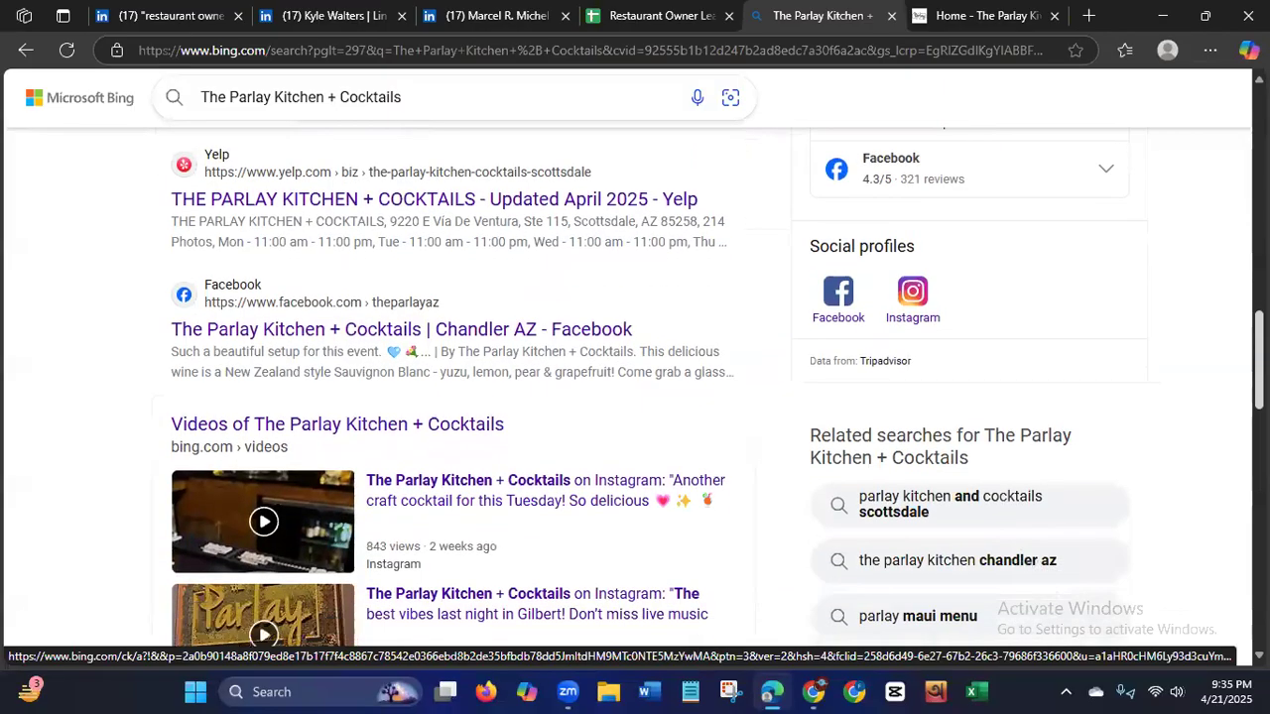
{"action": "scroll", "coordinate": [263, 521], "scroll_direction": "down", "scroll_amount": 1}
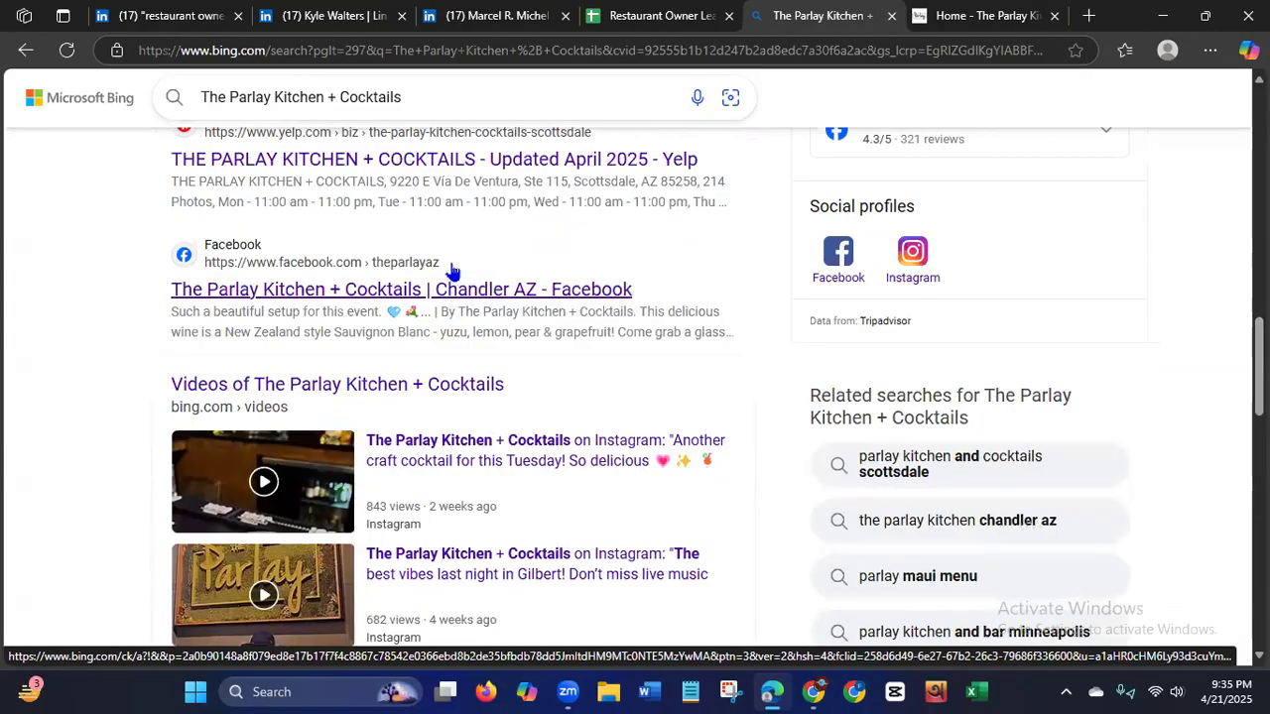
{"action": "left_click_drag", "start_coordinate": [440, 274], "coordinate": [207, 266]}
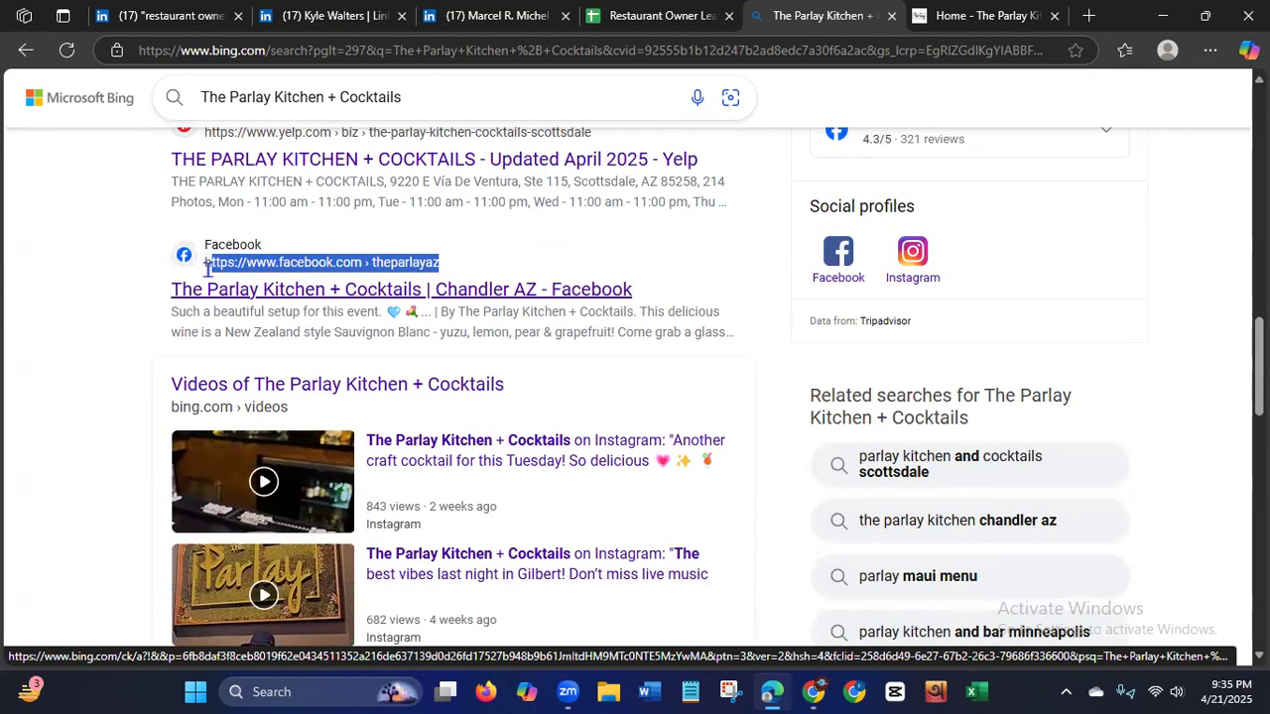
{"action": "left_click", "coordinate": [265, 260]}
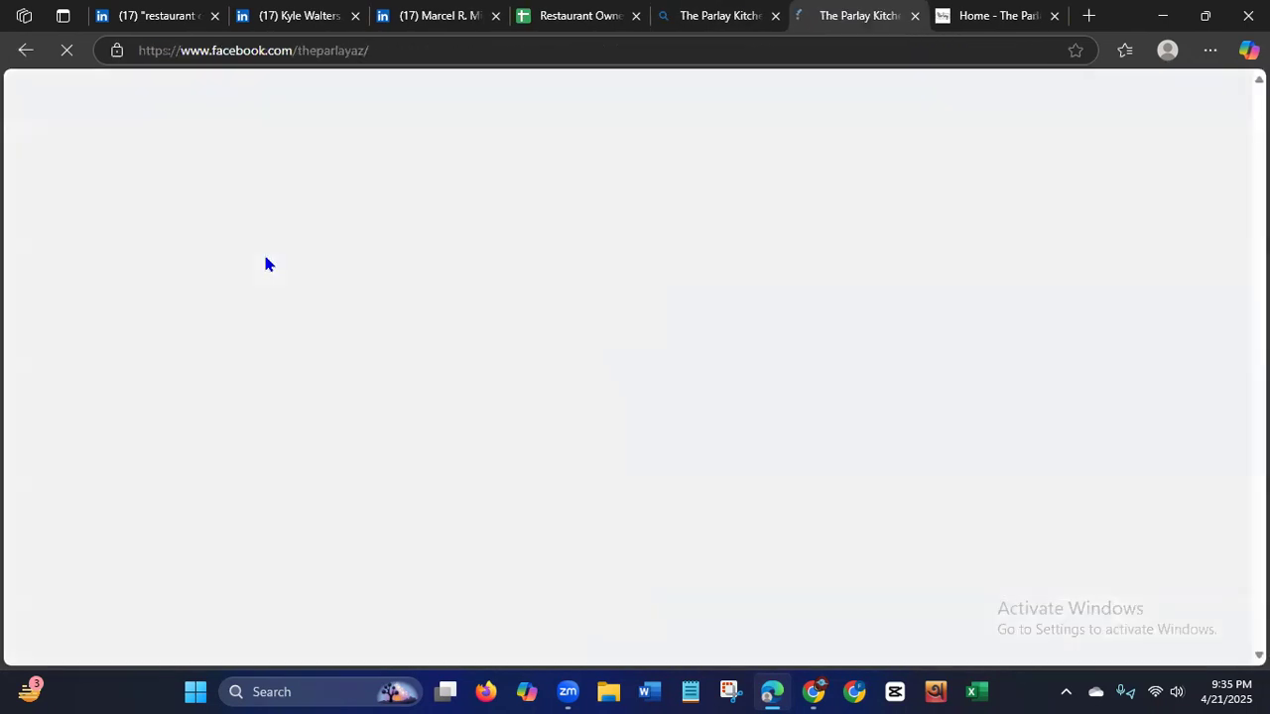
Copy the Facebook page's web address and close both the restaurant website and the Facebook page.
{"action": "left_click", "coordinate": [142, 51]}
{"action": "key", "text": "ctrl+c"}
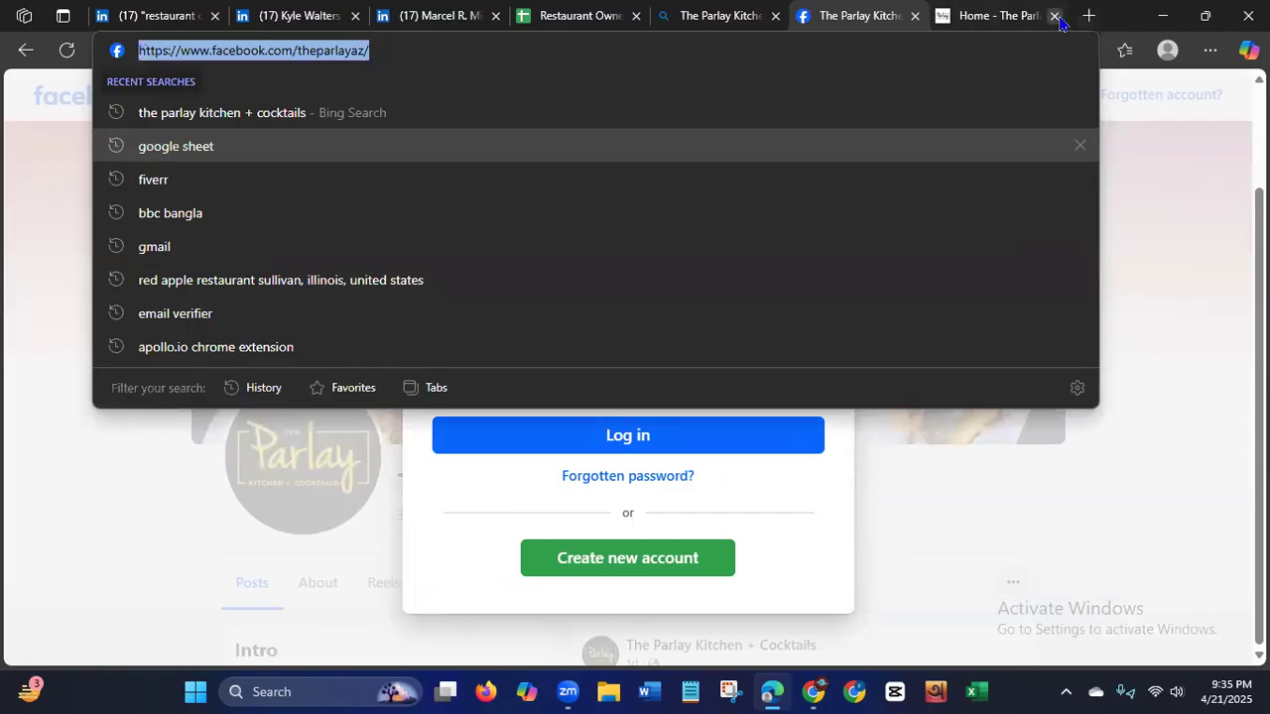
{"action": "left_click", "coordinate": [1054, 16]}
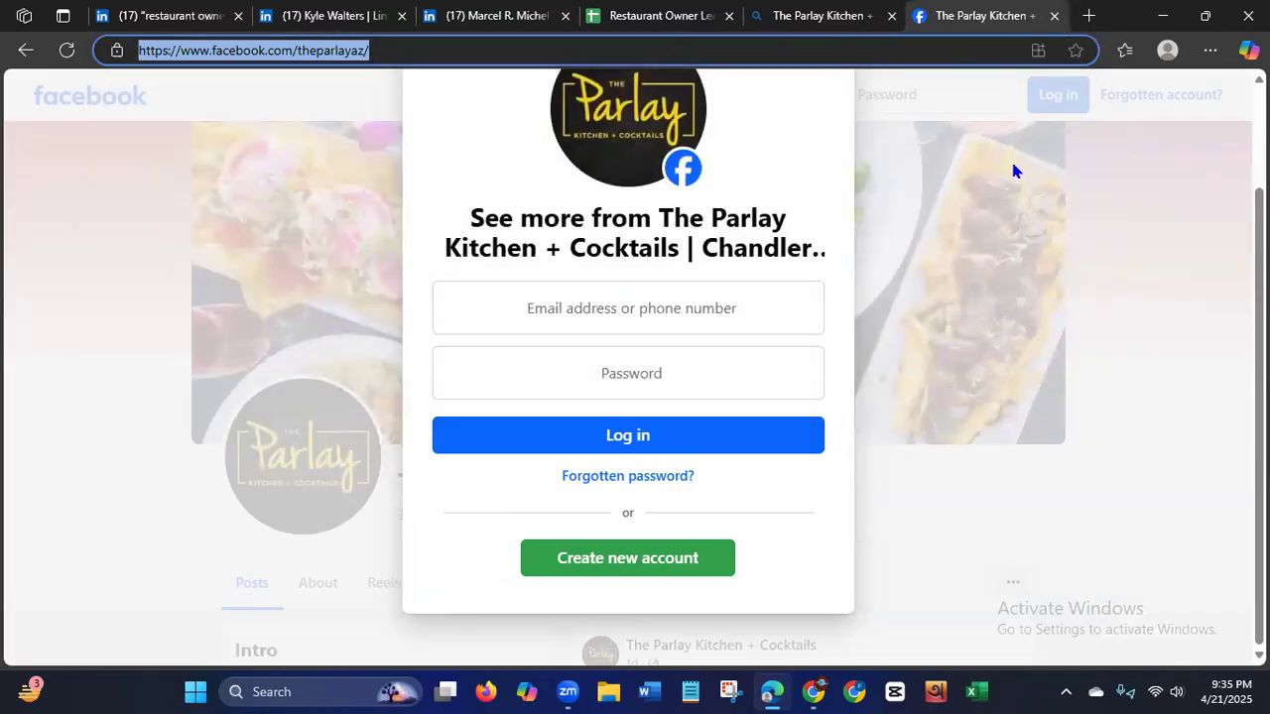
{"action": "left_click", "coordinate": [1054, 15]}
Switch to the Chrome window and open the copied address facebook.com/theparlayaz to view the restaurant's Facebook page.
{"action": "left_click", "coordinate": [851, 676]}
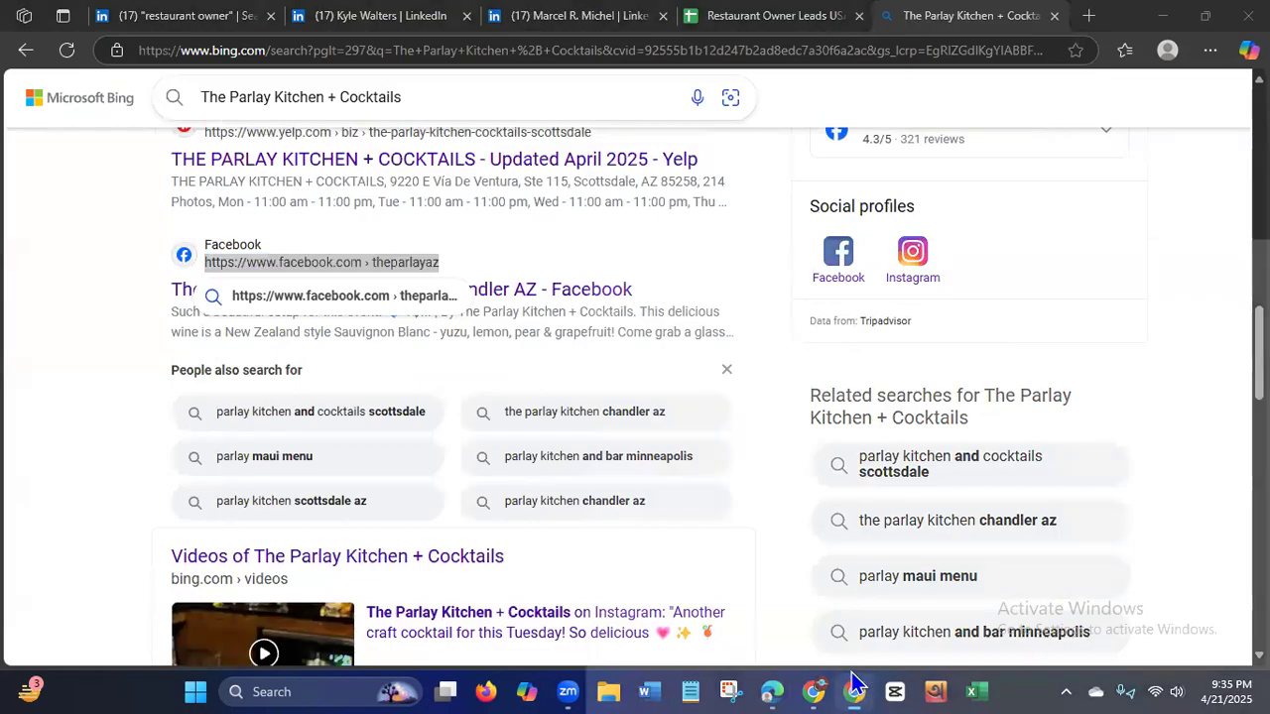
{"action": "double_click", "coordinate": [839, 215]}
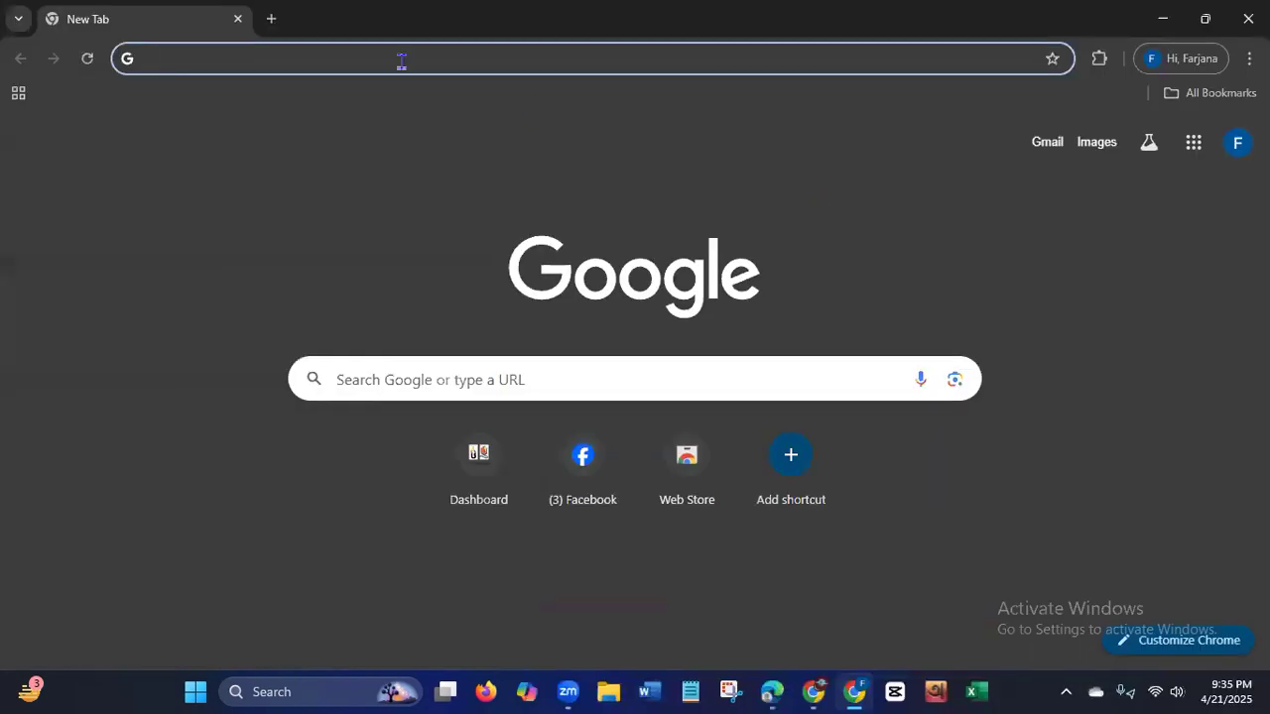
{"action": "left_click", "coordinate": [395, 59]}
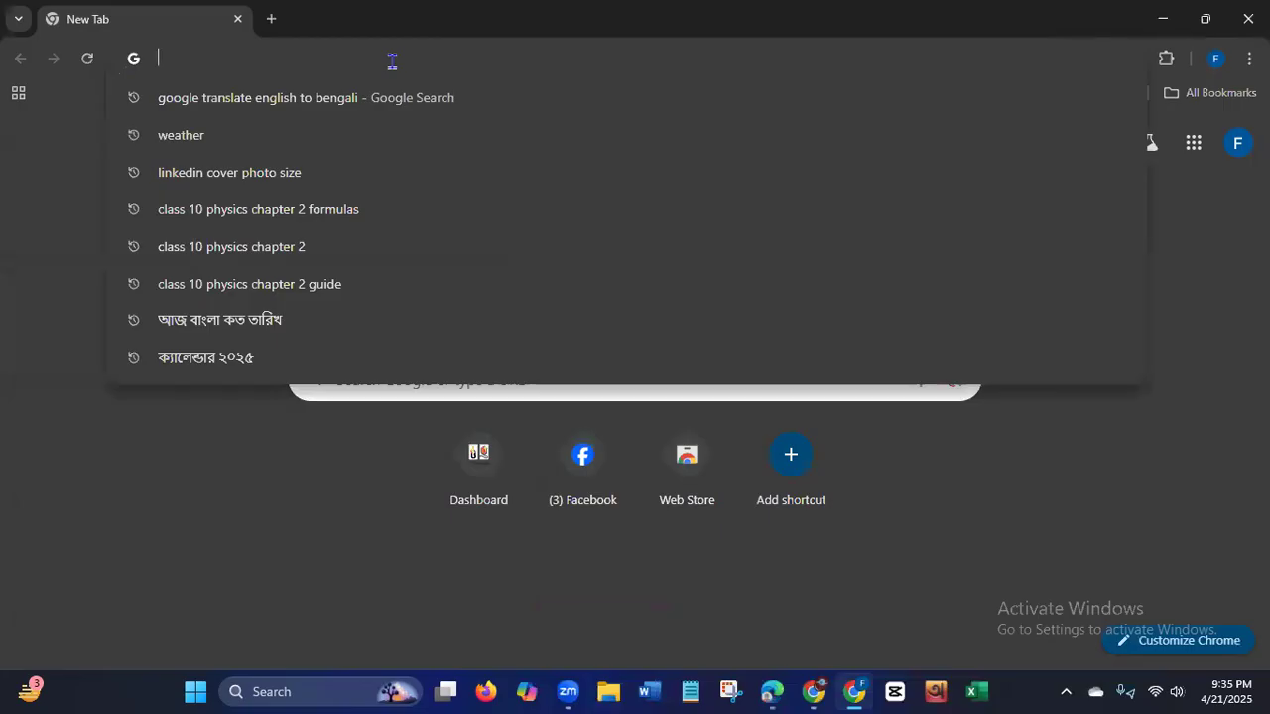
{"action": "key", "text": "ctrl+v"}
{"action": "key", "text": "Return"}
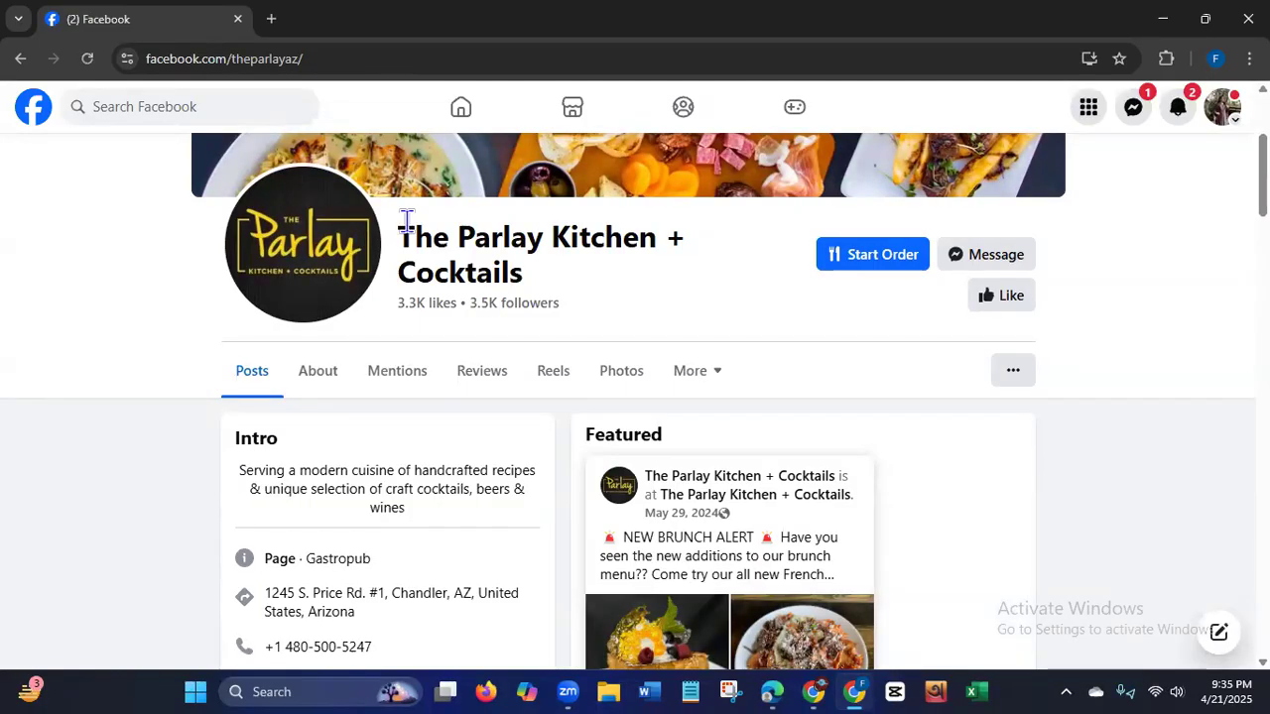
{"action": "scroll", "coordinate": [1261, 169], "scroll_direction": "up", "scroll_amount": 2}
{"action": "scroll", "coordinate": [1261, 169], "scroll_direction": "up", "scroll_amount": 1}
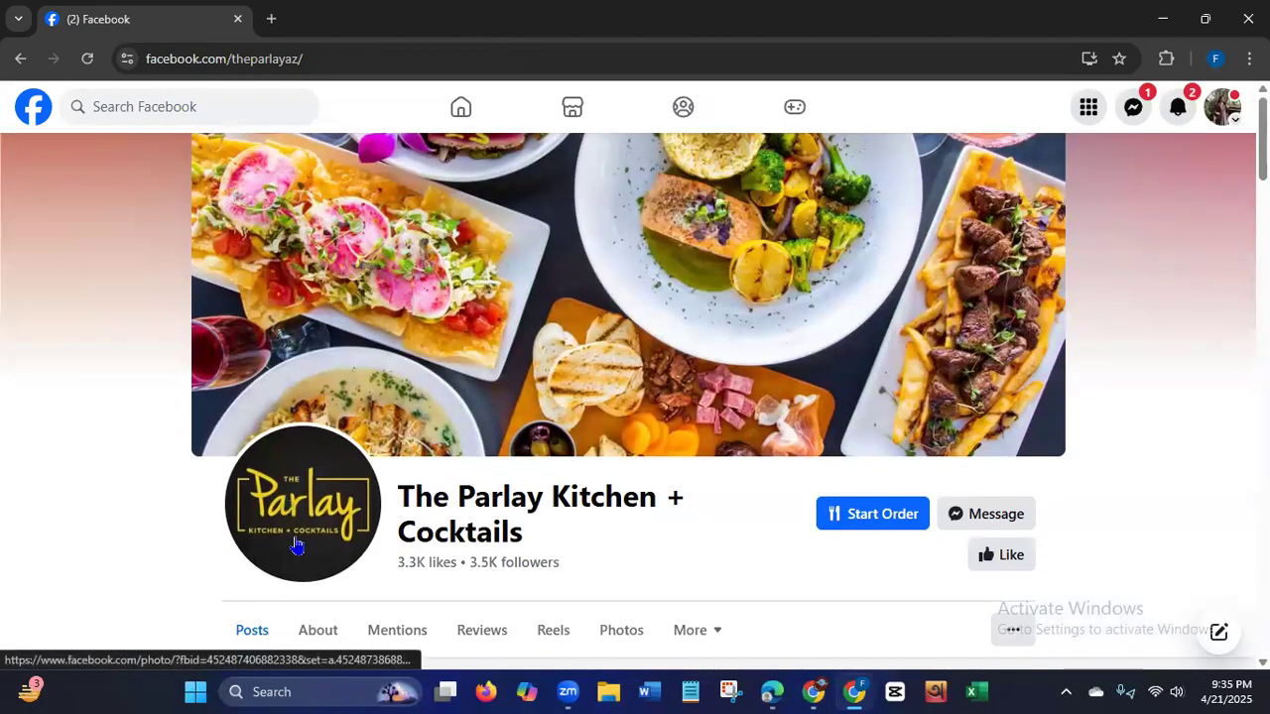
Switch to the Edge window and reopen The Parlay Kitchen + Cocktails home page from the Bing search results.
{"action": "left_click", "coordinate": [772, 691]}
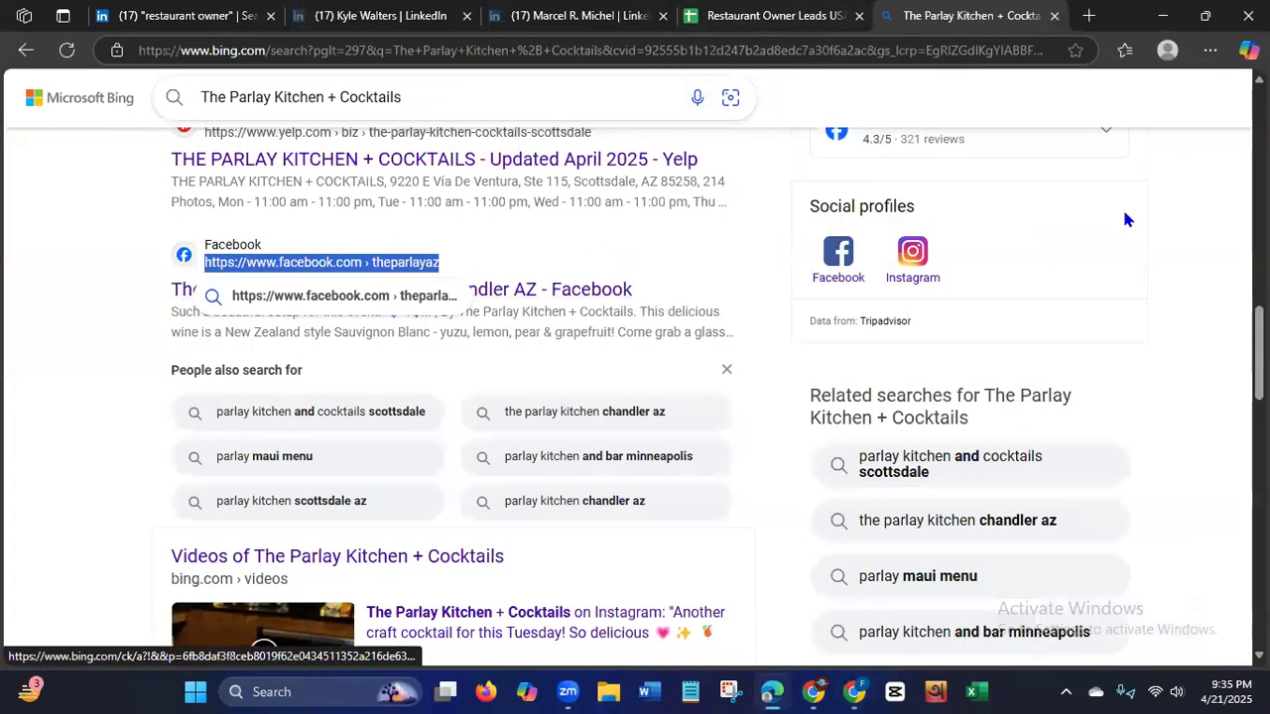
{"action": "scroll", "coordinate": [1257, 353], "scroll_direction": "up", "scroll_amount": 2}
{"action": "scroll", "coordinate": [634, 367], "scroll_direction": "up", "scroll_amount": 4}
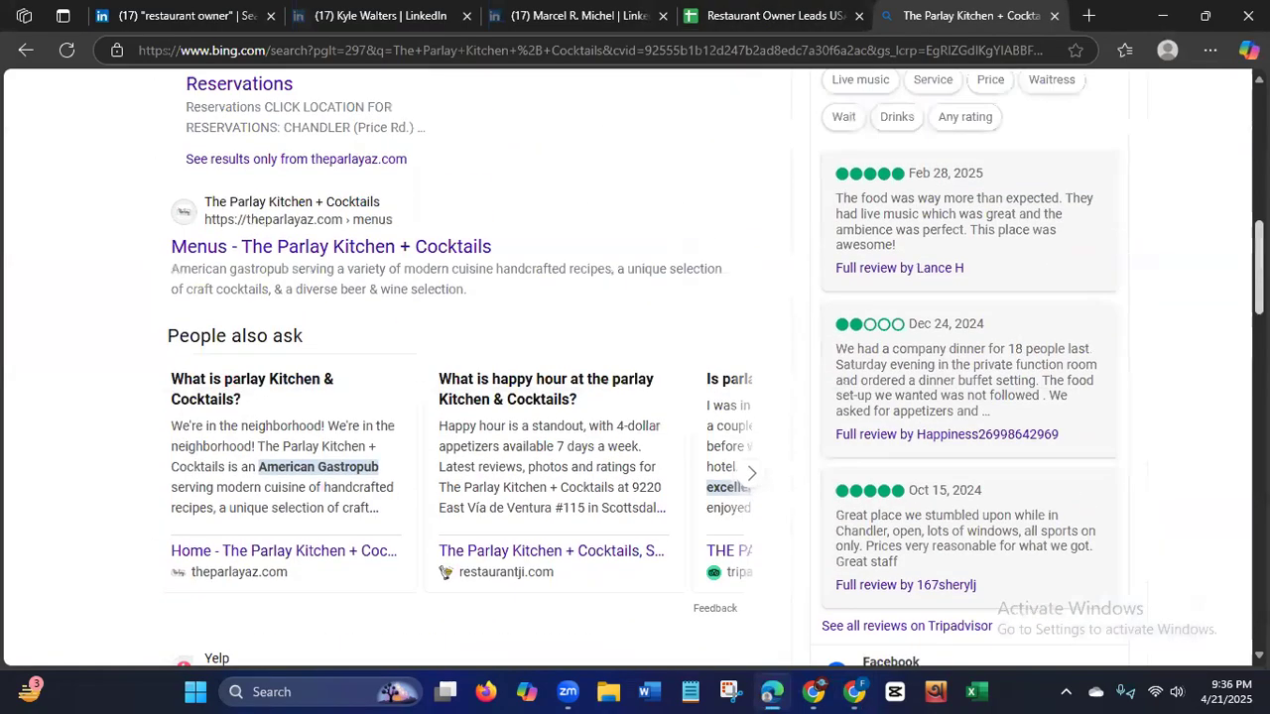
{"action": "scroll", "coordinate": [652, 329], "scroll_direction": "up", "scroll_amount": 5}
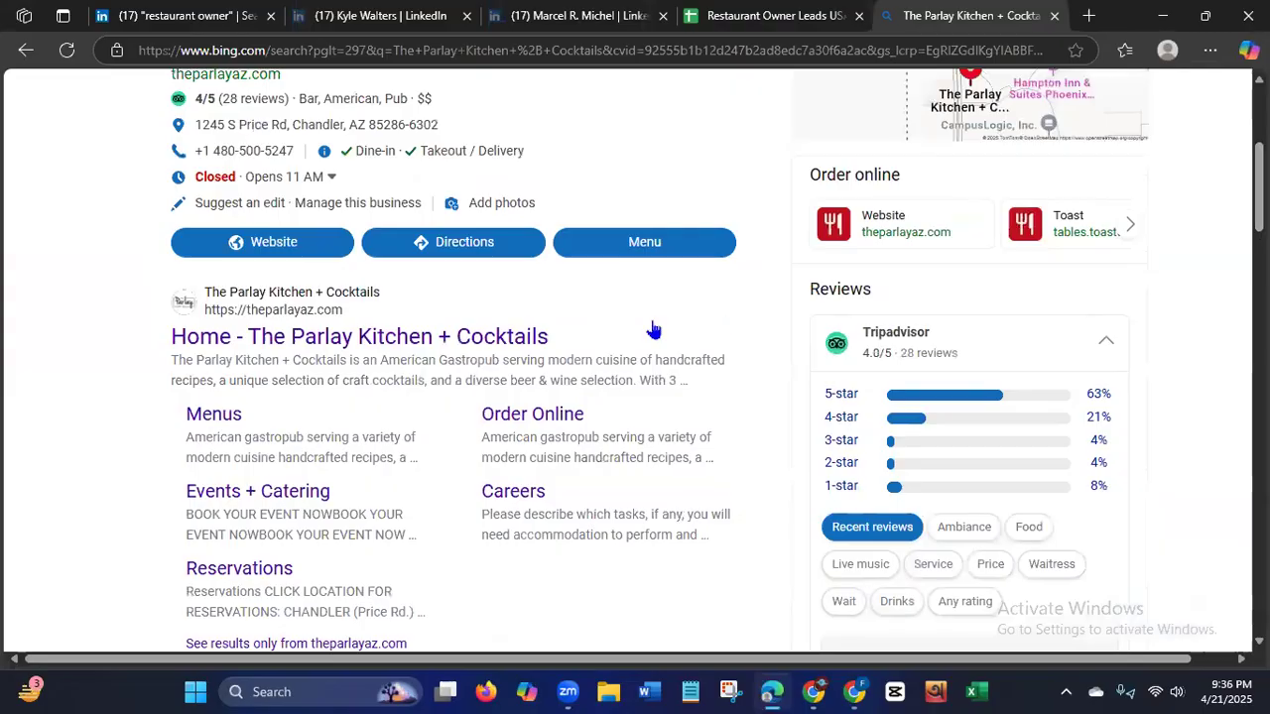
{"action": "left_click", "coordinate": [399, 342]}
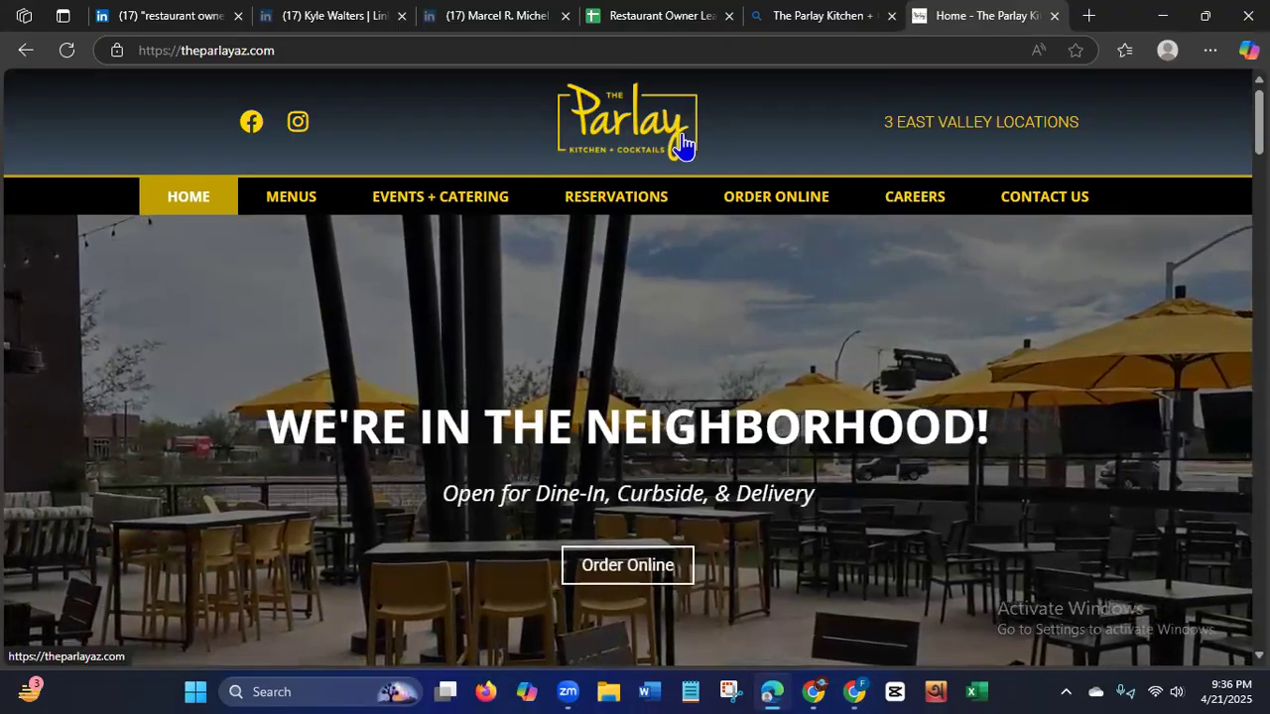
Switch to the Chrome window and copy the email address from the Intro section of the restaurant's Facebook page.
{"action": "left_click", "coordinate": [855, 690]}
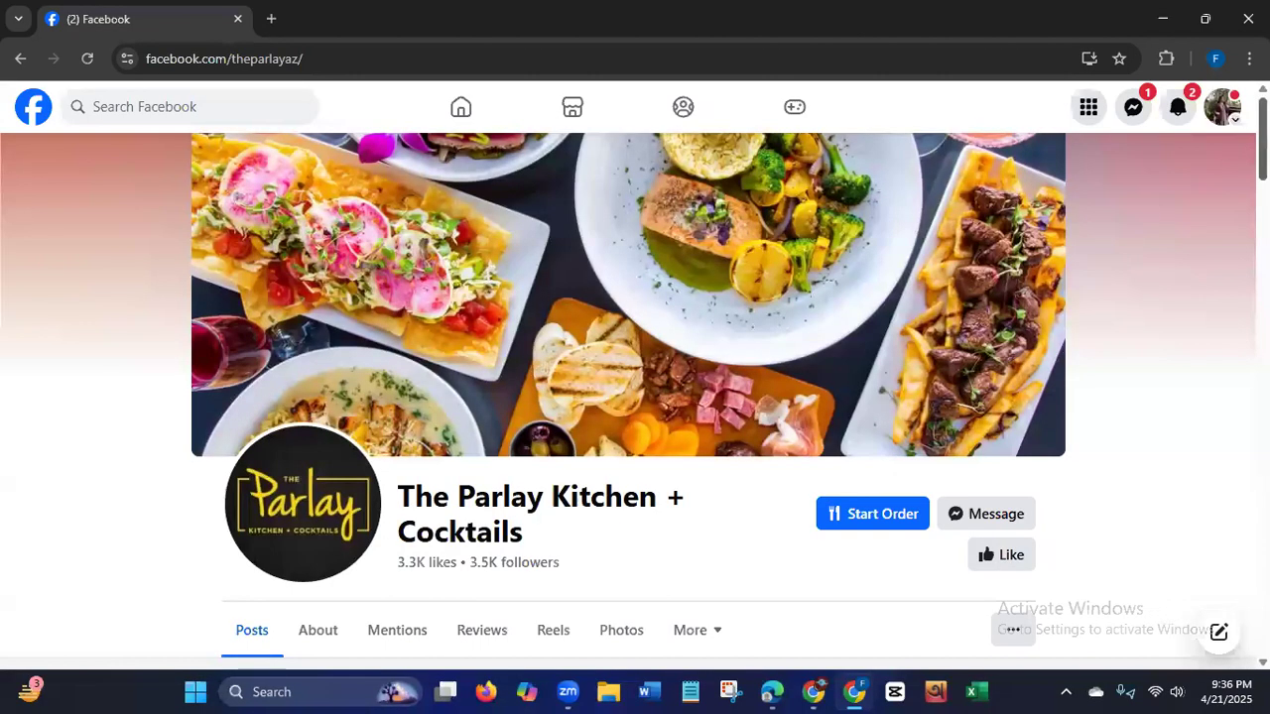
{"action": "scroll", "coordinate": [635, 397], "scroll_direction": "down", "scroll_amount": 5}
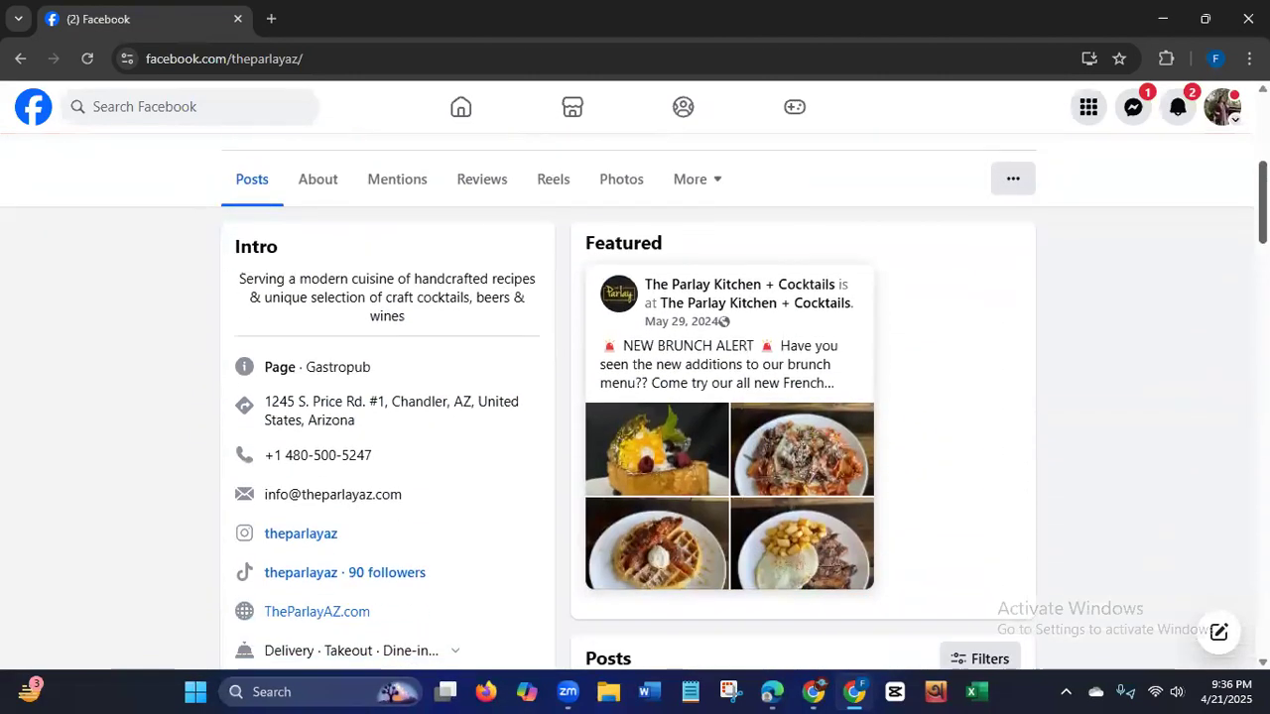
{"action": "left_click_drag", "start_coordinate": [1262, 222], "coordinate": [1262, 231]}
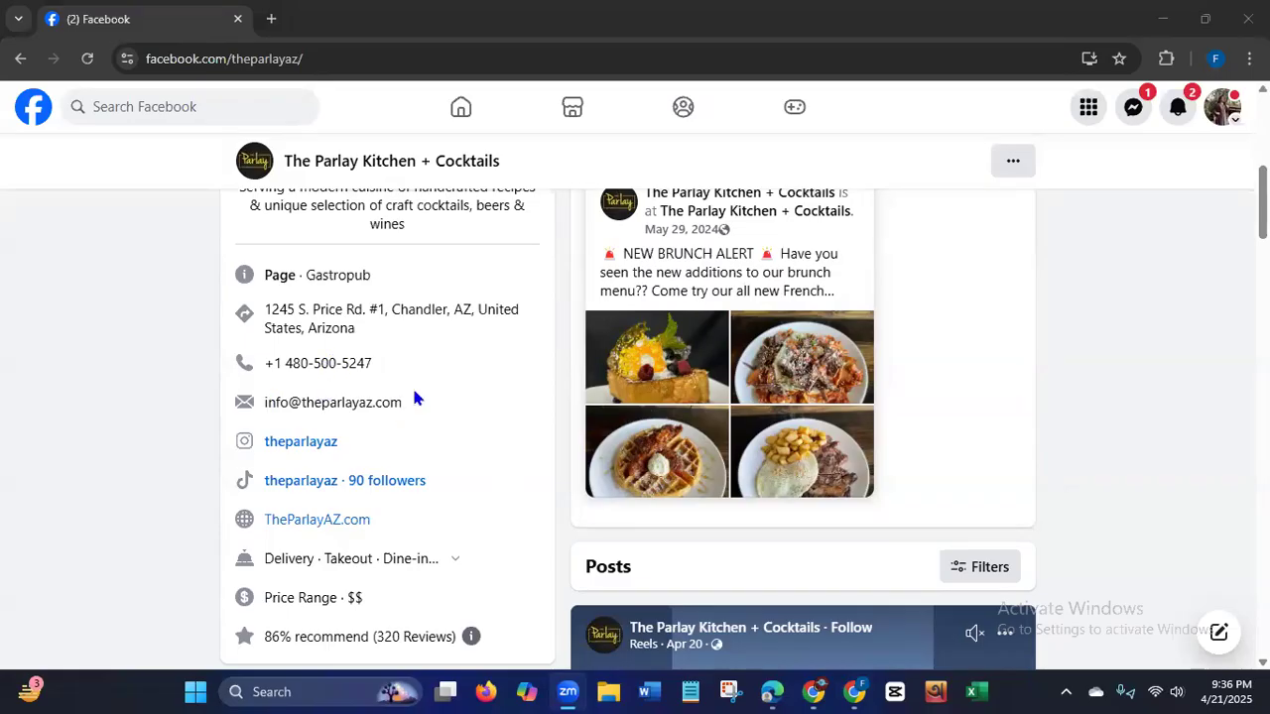
{"action": "left_click_drag", "start_coordinate": [401, 401], "coordinate": [260, 409]}
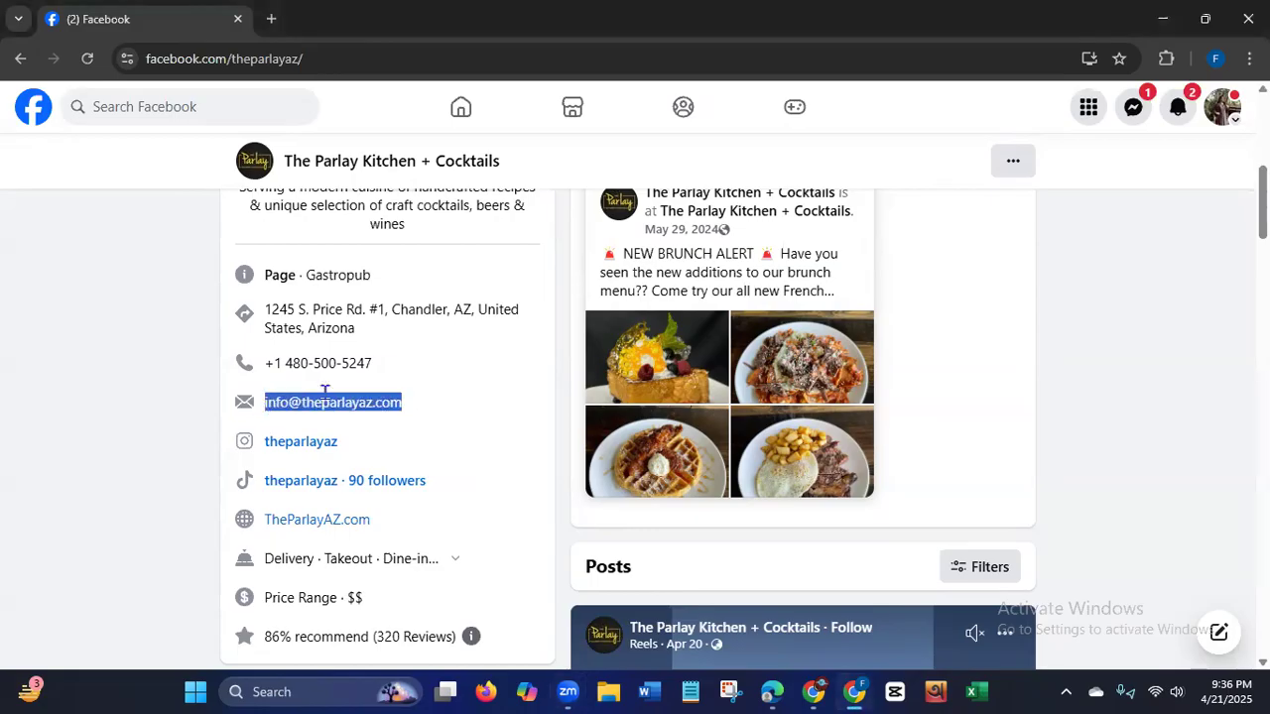
{"action": "right_click", "coordinate": [331, 402]}
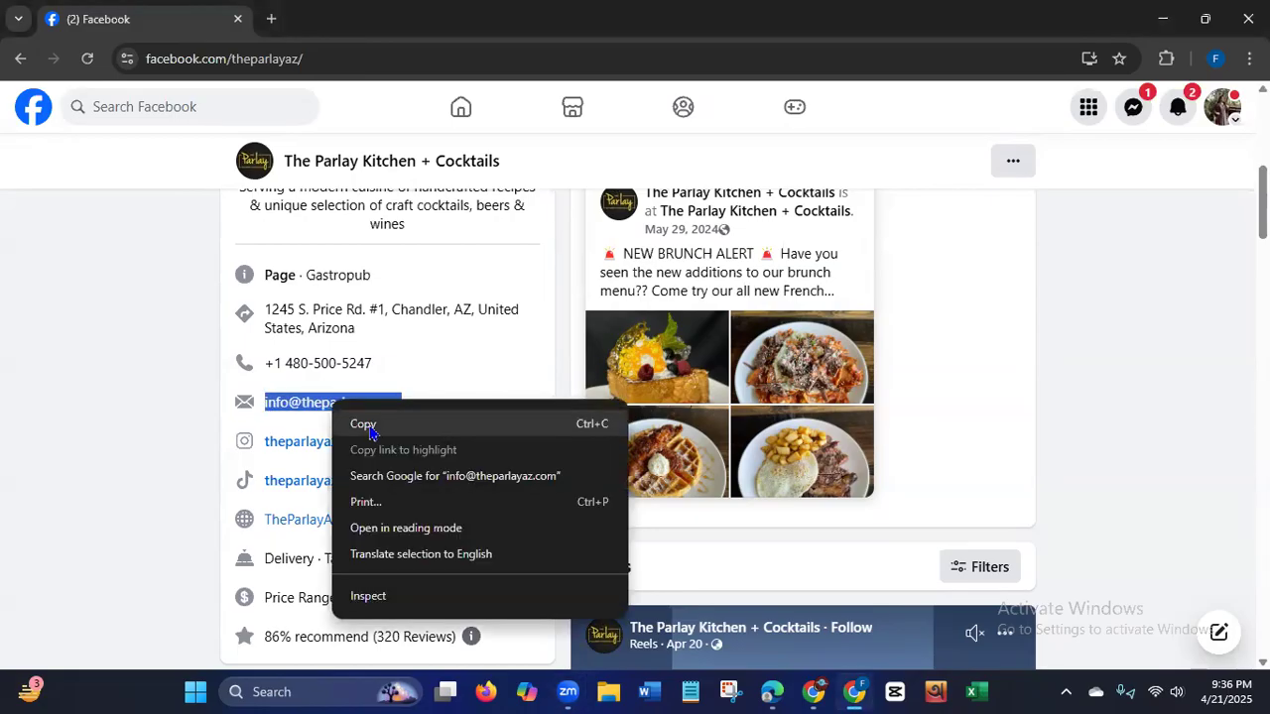
{"action": "left_click", "coordinate": [365, 424]}
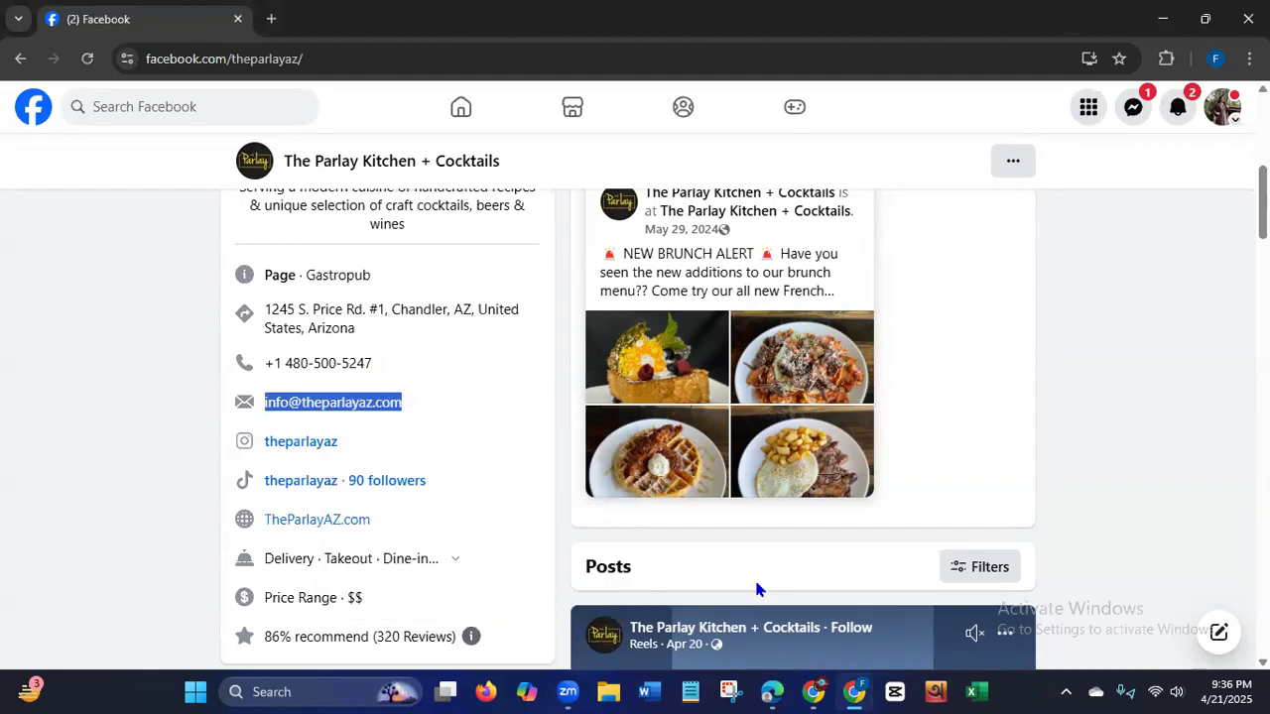
Return to the Restaurant Owner Leads USA sheet in Edge and paste the restaurant's email into the Email ID cell G2.
{"action": "left_click", "coordinate": [770, 691]}
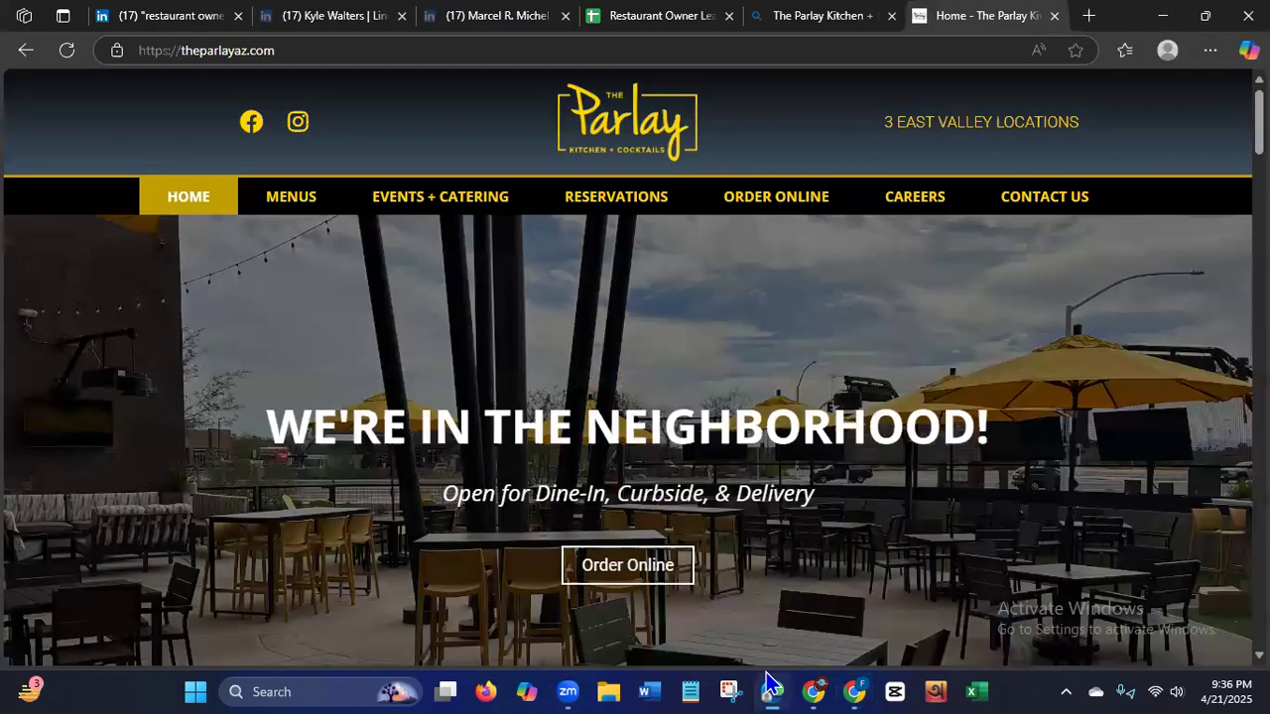
{"action": "left_click", "coordinate": [627, 18]}
{"action": "left_click", "coordinate": [723, 268]}
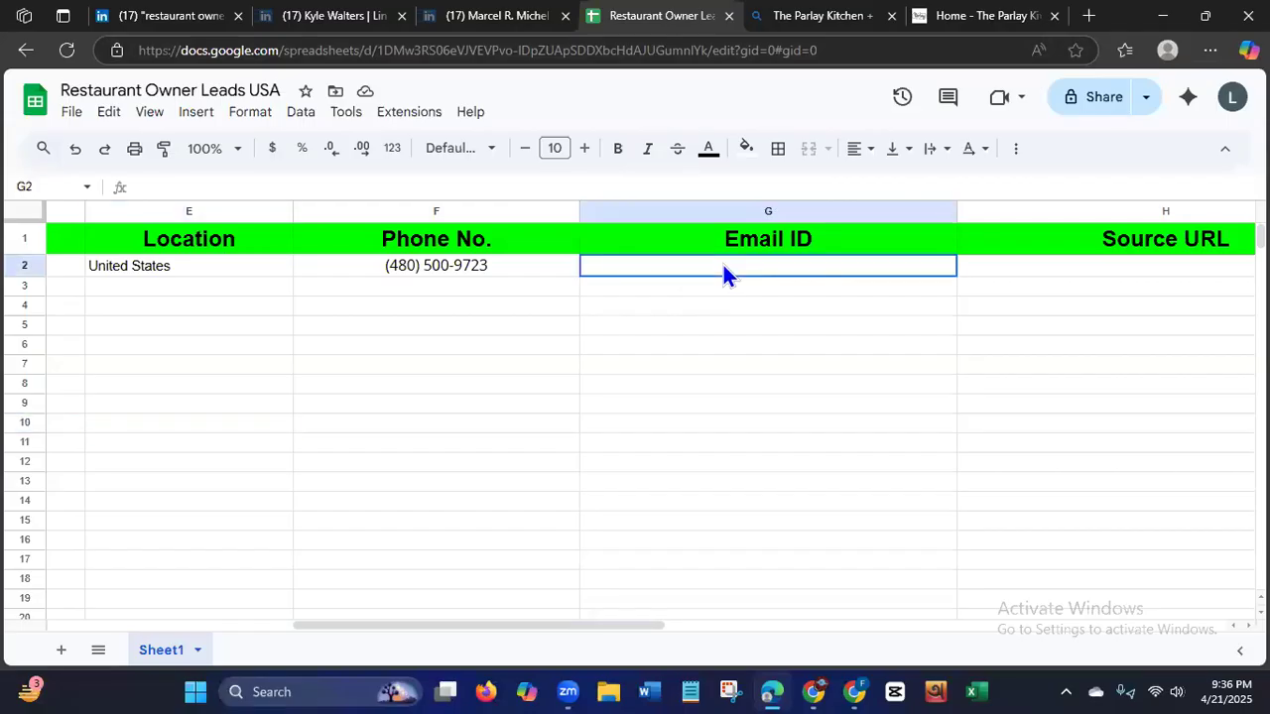
{"action": "key", "text": "ctrl+v"}
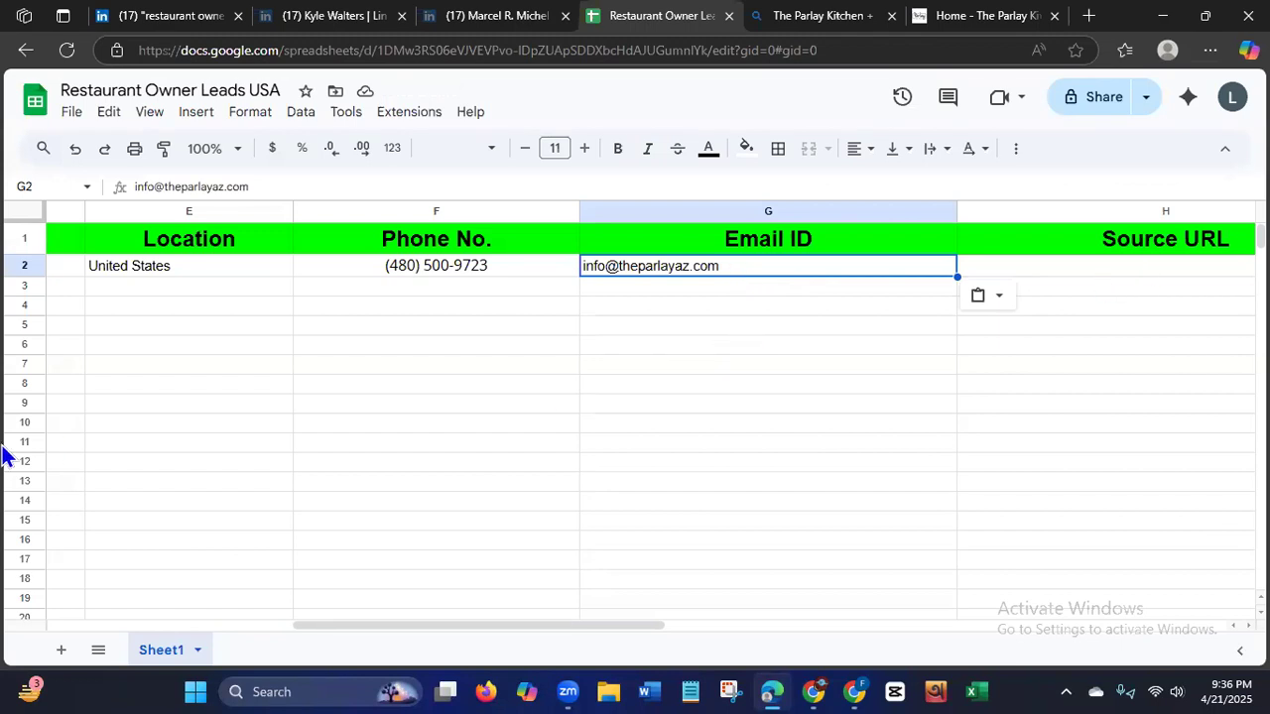
Copy the web address of the first restaurant owner's LinkedIn profile, the lead listed in row 2.
{"action": "left_click_drag", "start_coordinate": [303, 625], "coordinate": [221, 625]}
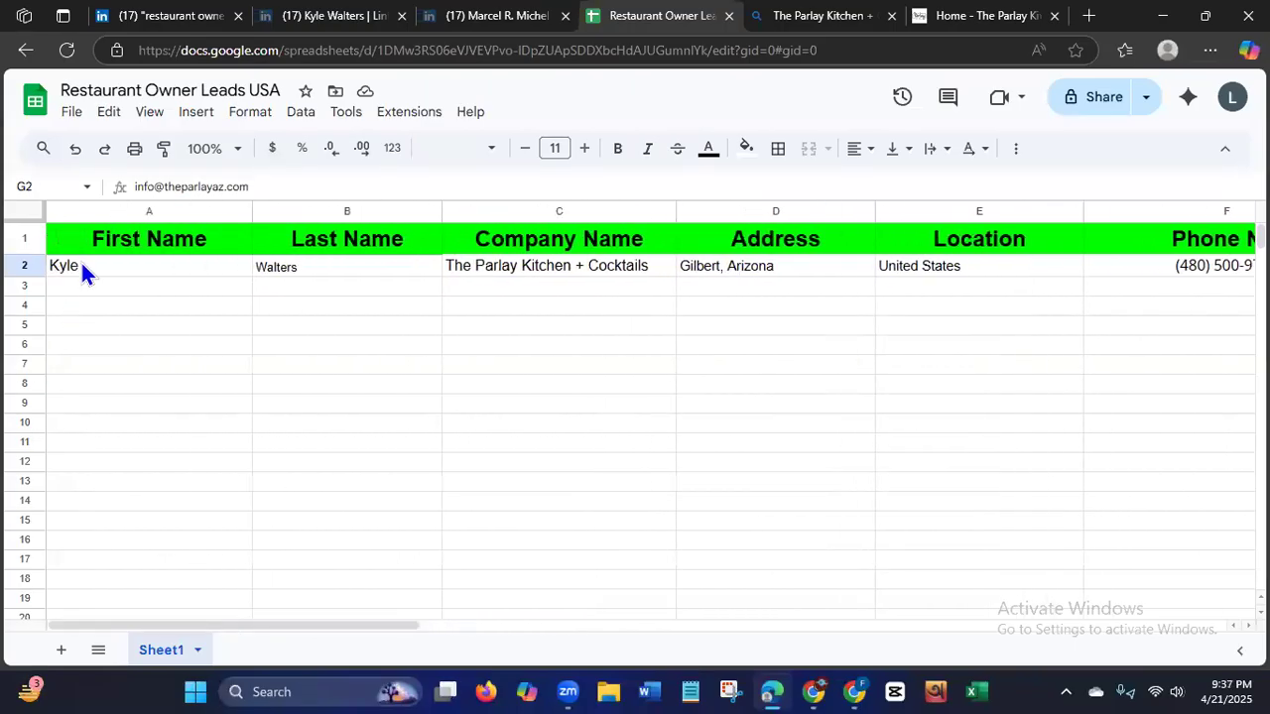
{"action": "left_click", "coordinate": [323, 17]}
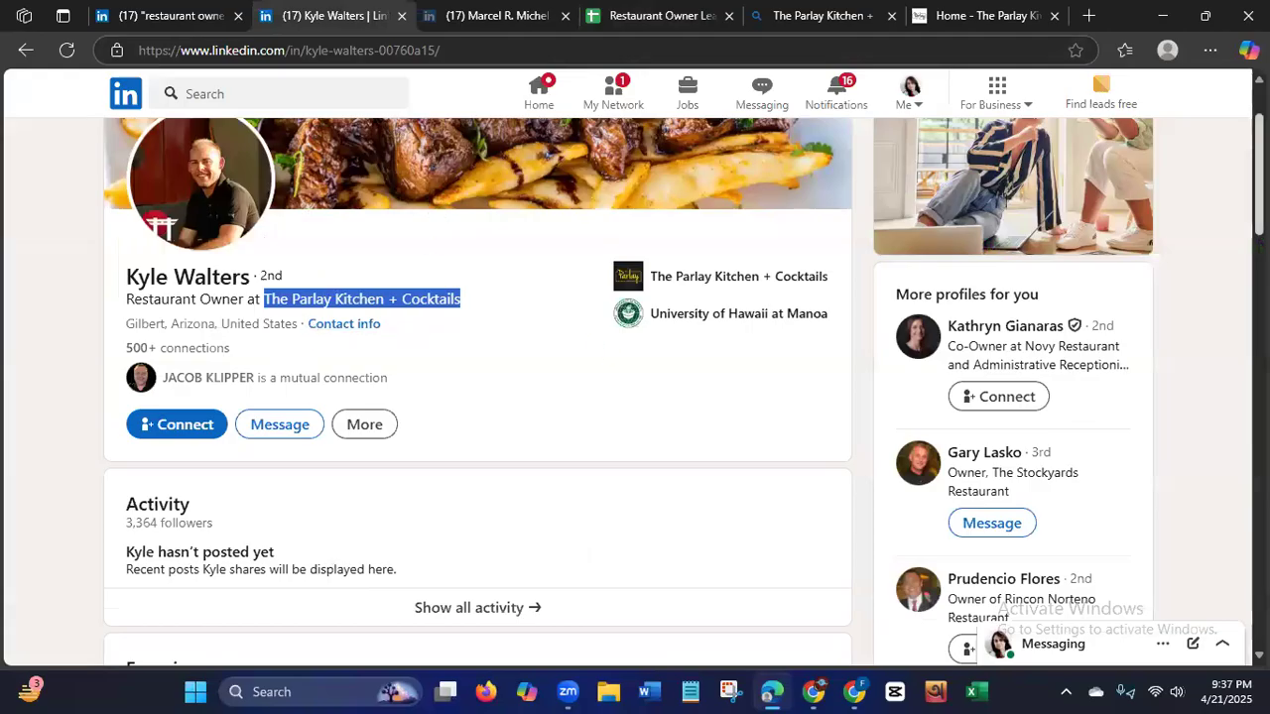
{"action": "scroll", "coordinate": [559, 335], "scroll_direction": "up", "scroll_amount": 2}
{"action": "left_click", "coordinate": [41, 451]}
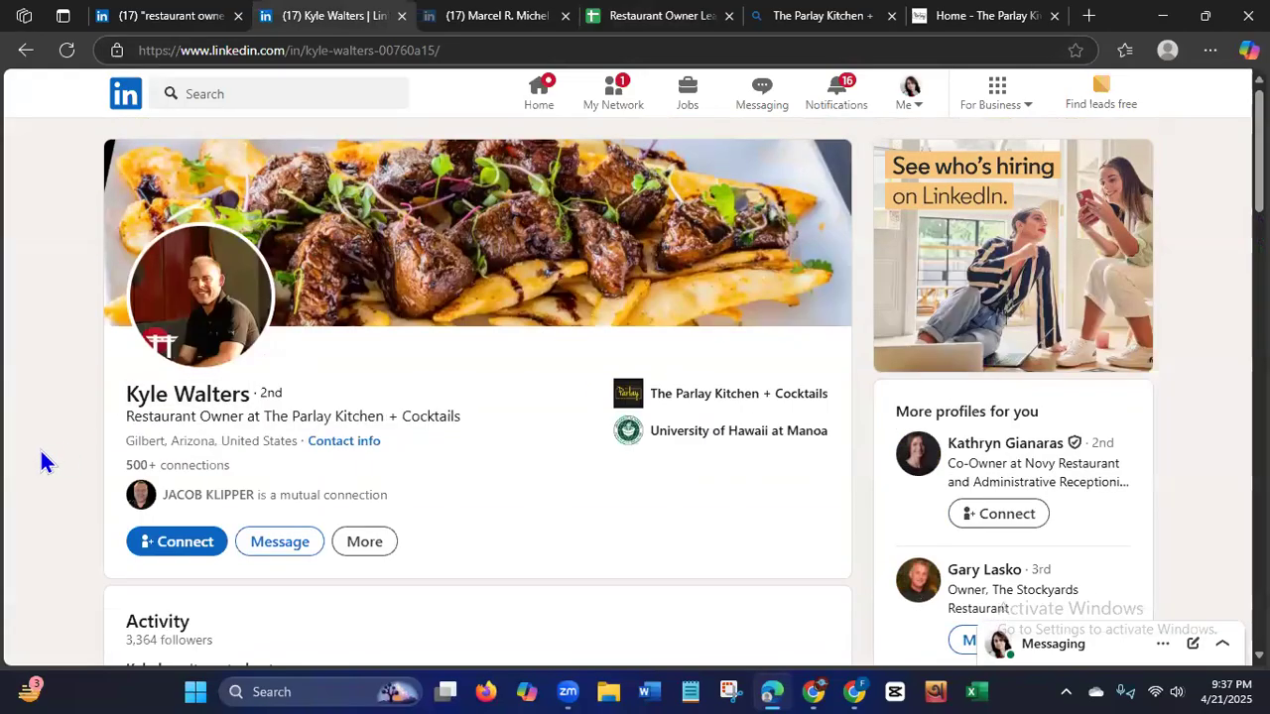
{"action": "left_click", "coordinate": [142, 50]}
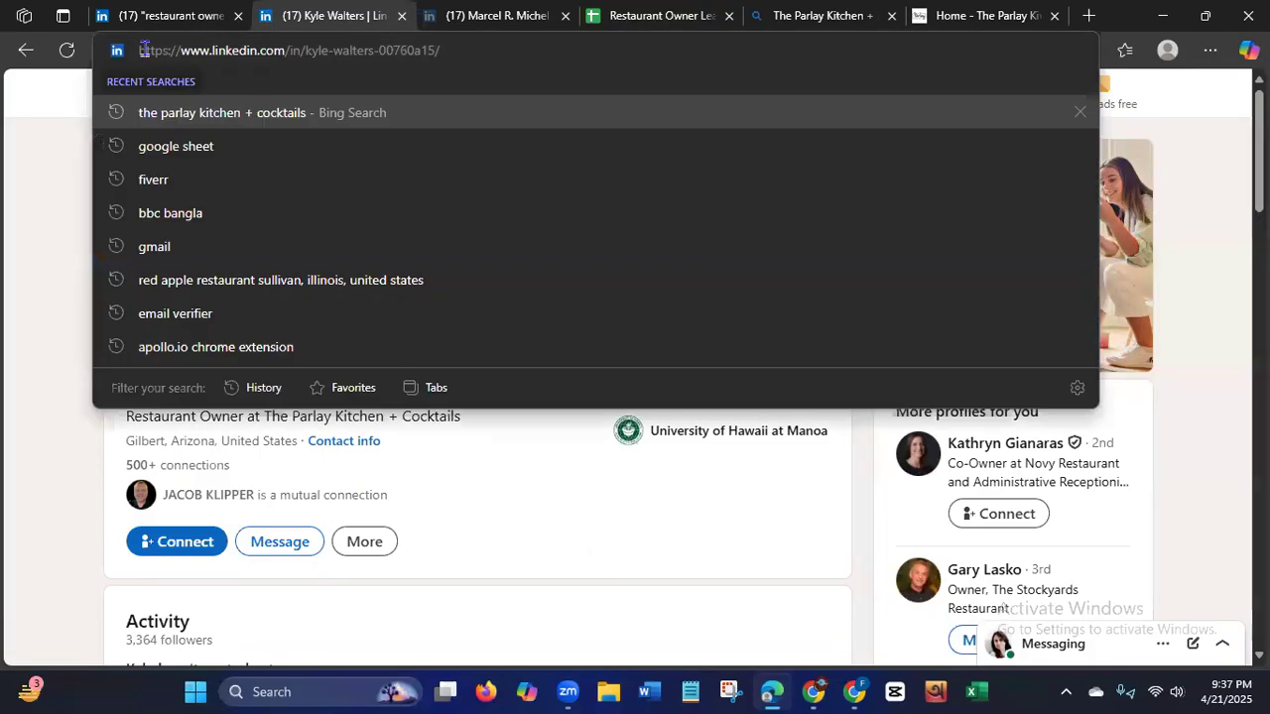
{"action": "key", "text": "ctrl+a"}
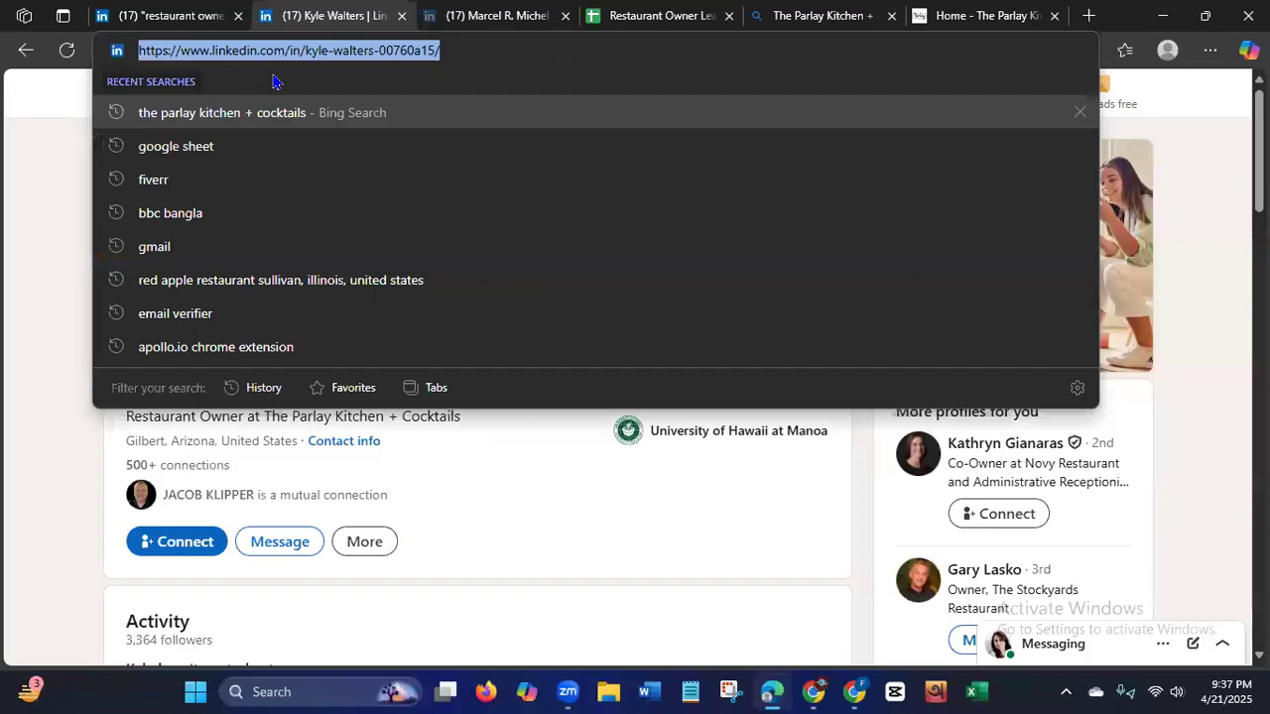
Paste the LinkedIn profile address into the Source URL cell H2 of the lead sheet.
{"action": "left_click", "coordinate": [643, 22]}
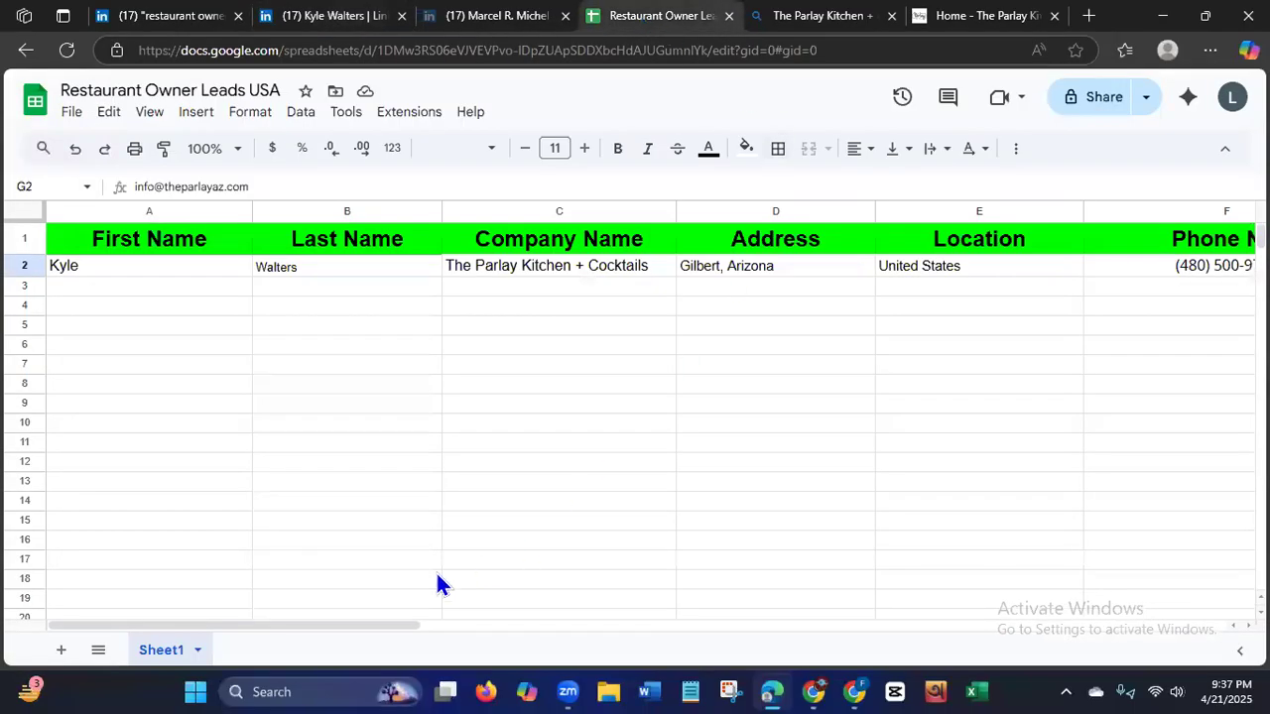
{"action": "scroll", "coordinate": [315, 623], "scroll_direction": "right", "scroll_amount": 6}
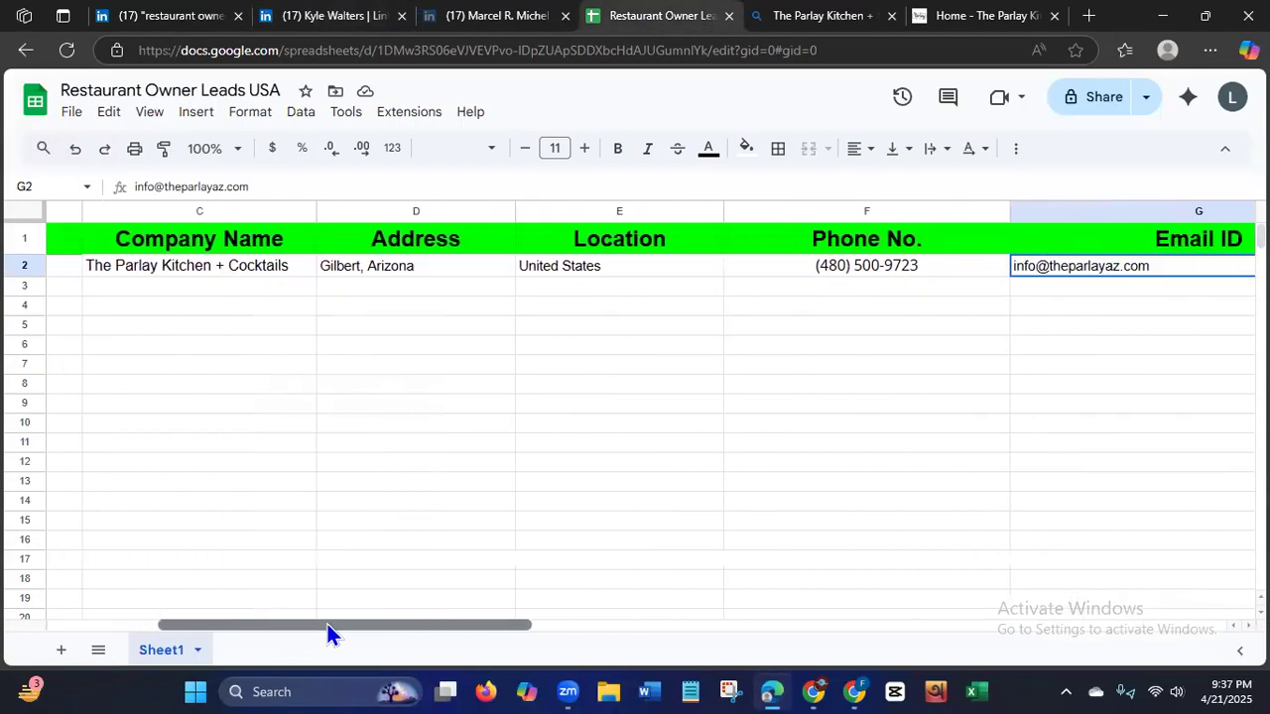
{"action": "scroll", "coordinate": [327, 624], "scroll_direction": "right", "scroll_amount": 2}
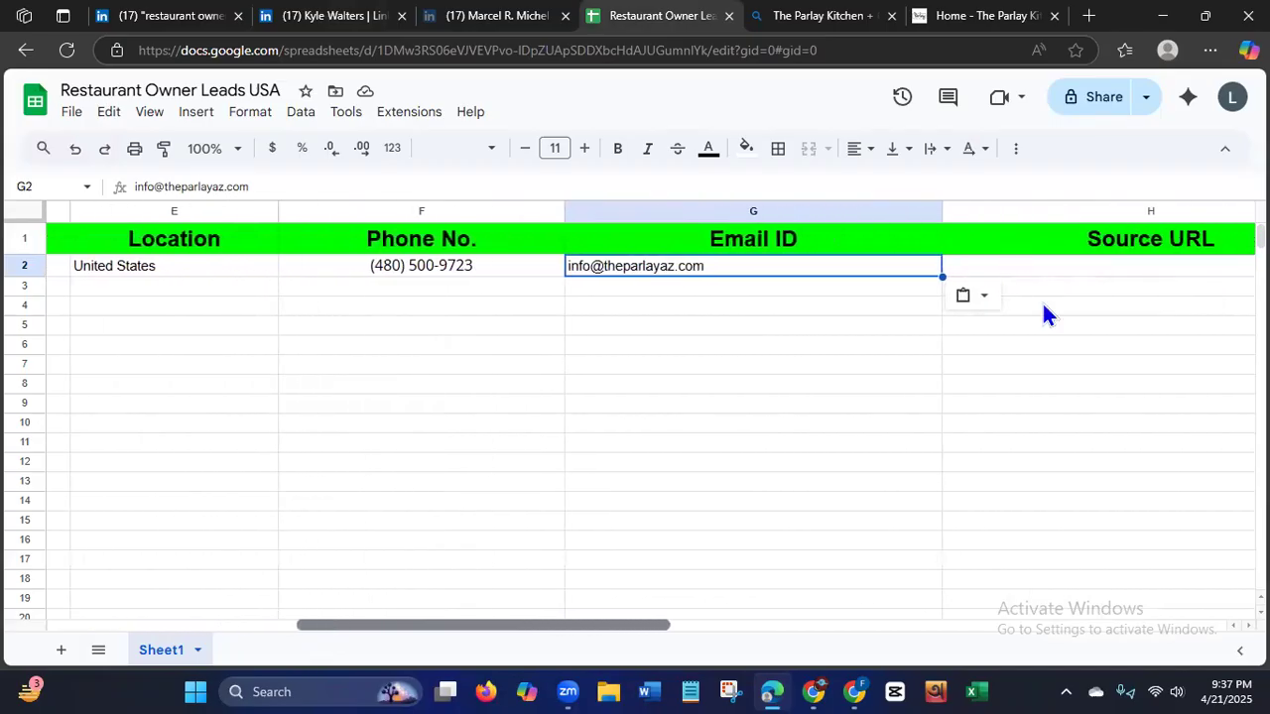
{"action": "left_click", "coordinate": [1091, 274]}
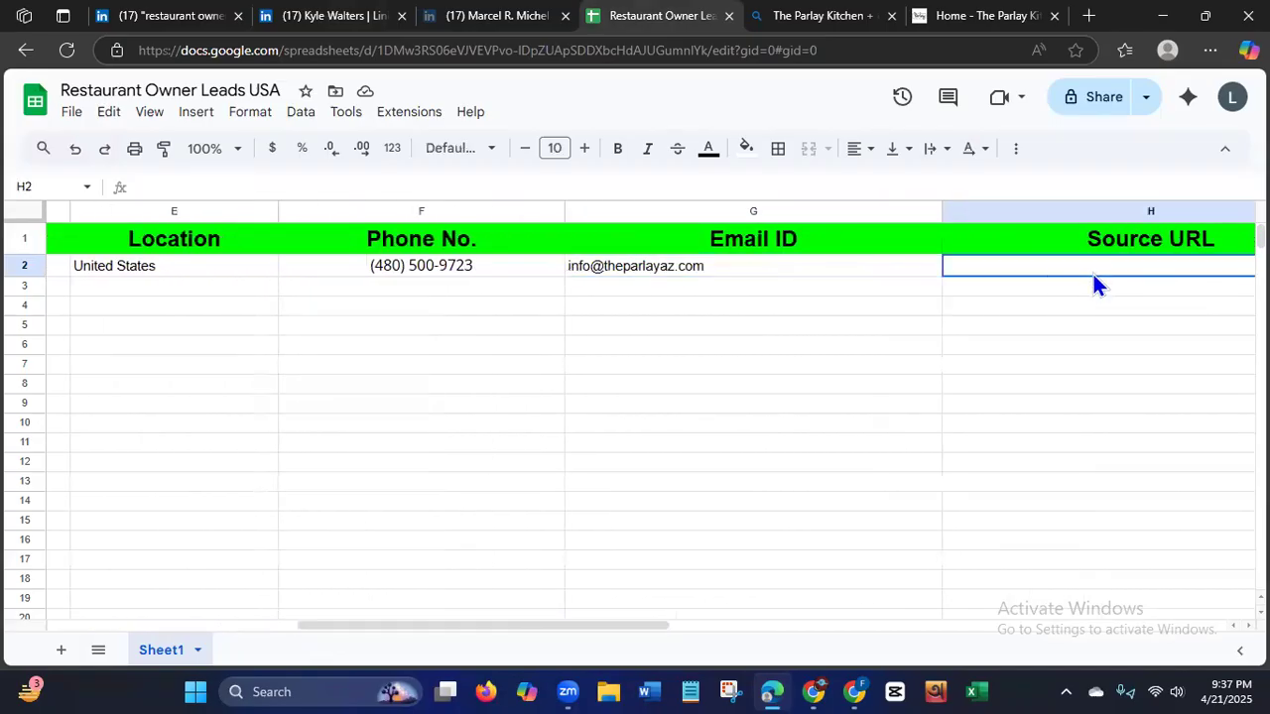
{"action": "key", "text": "ctrl+v"}
{"action": "left_click", "coordinate": [1091, 309]}
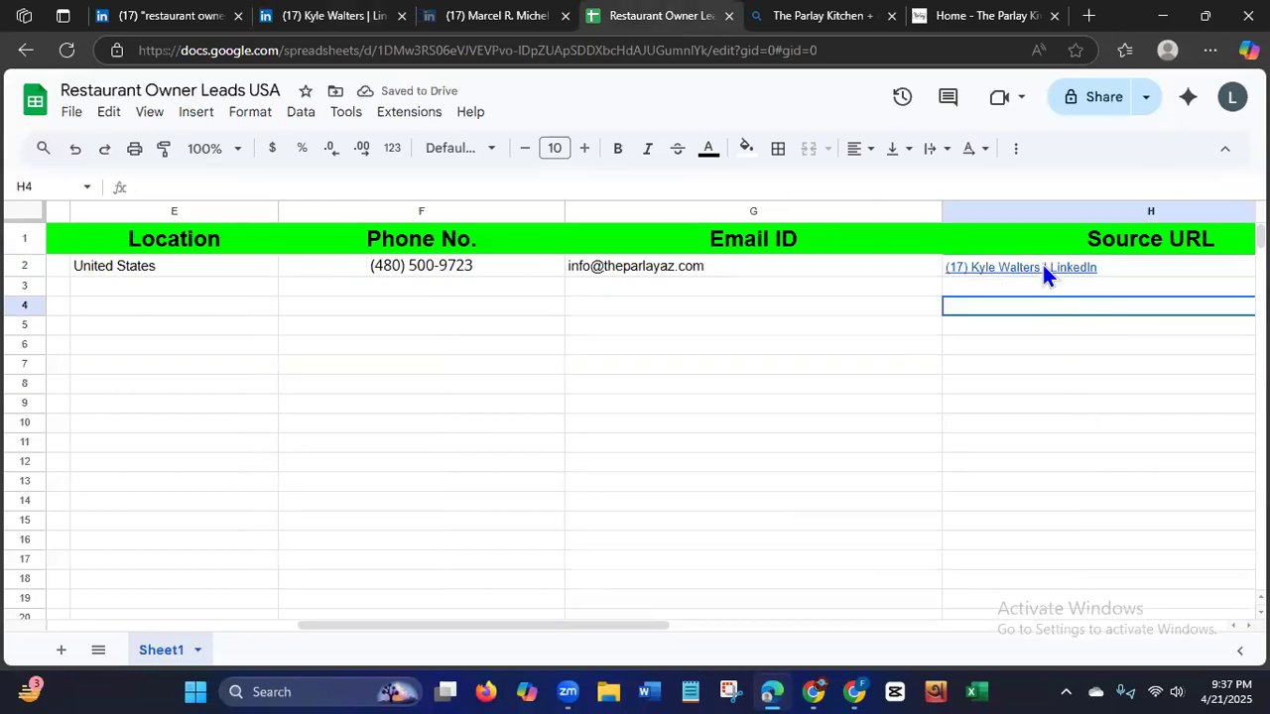
{"action": "mouse_move", "coordinate": [1043, 265]}
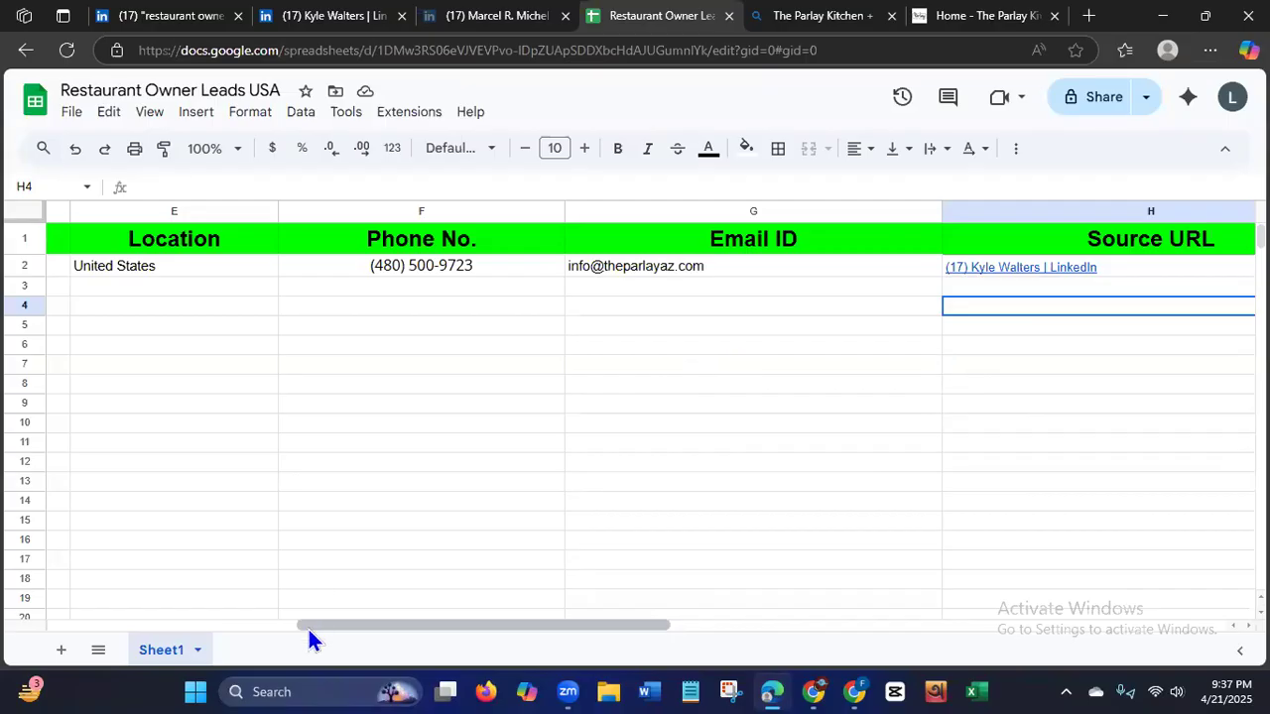
Set the font size of the whole lead entry in row 2 to 14.
{"action": "left_click", "coordinate": [413, 521]}
{"action": "left_click_drag", "start_coordinate": [318, 627], "coordinate": [2, 623]}
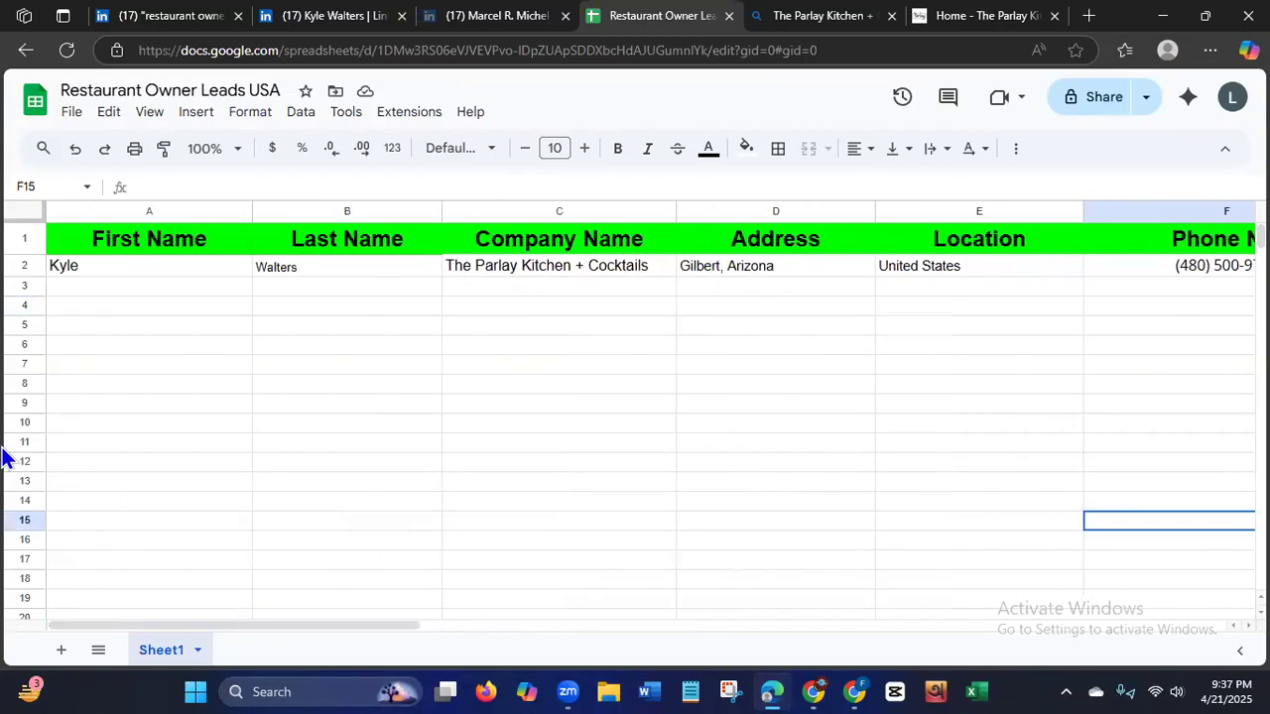
{"action": "left_click", "coordinate": [24, 268]}
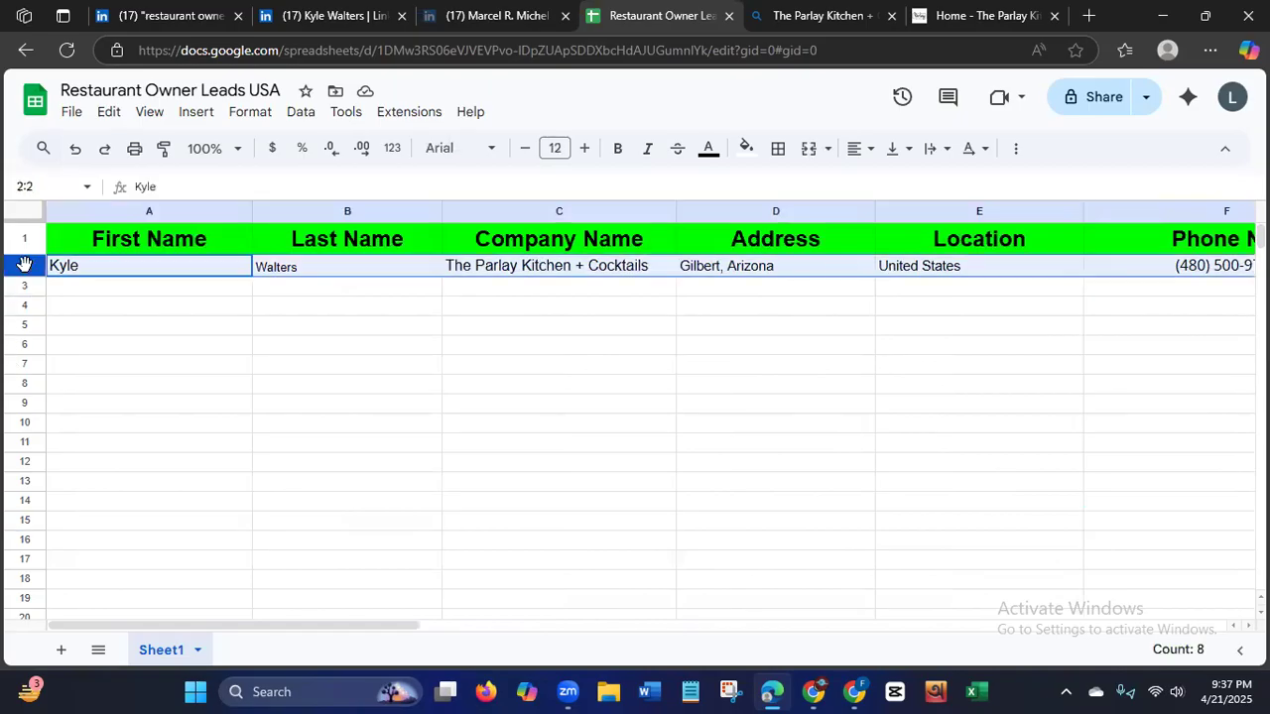
{"action": "left_click", "coordinate": [554, 148]}
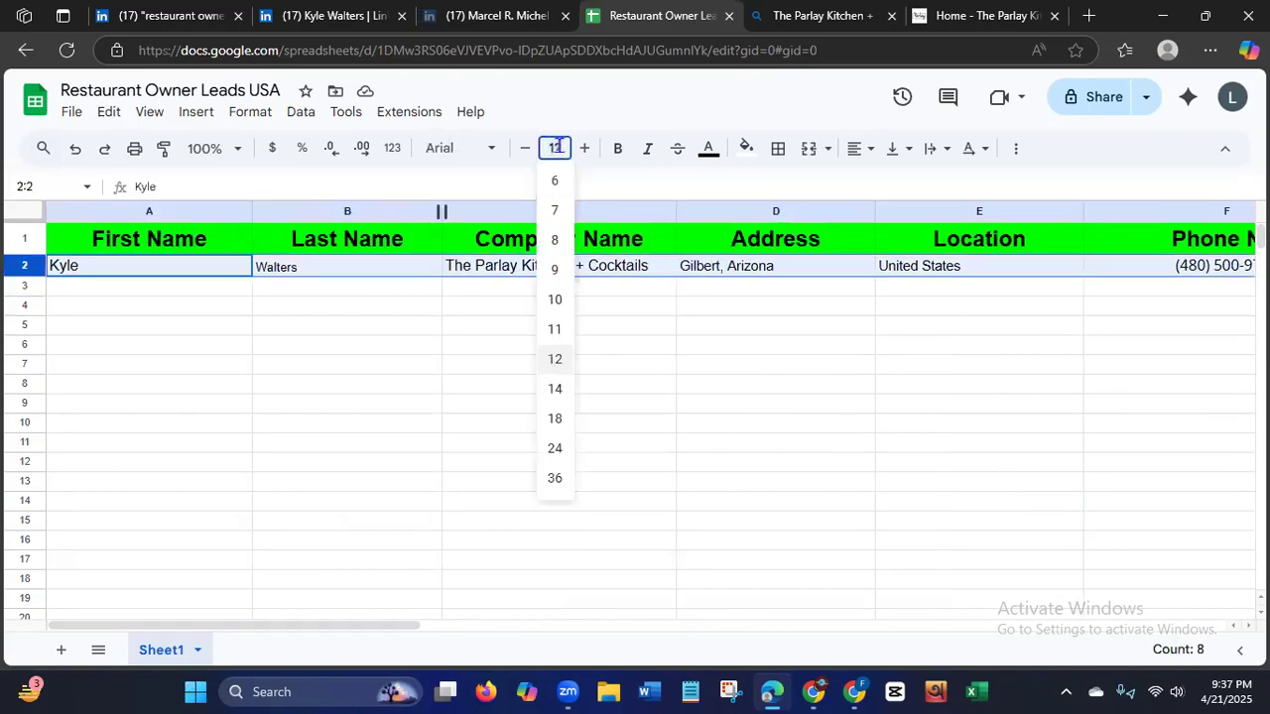
{"action": "left_click", "coordinate": [557, 392]}
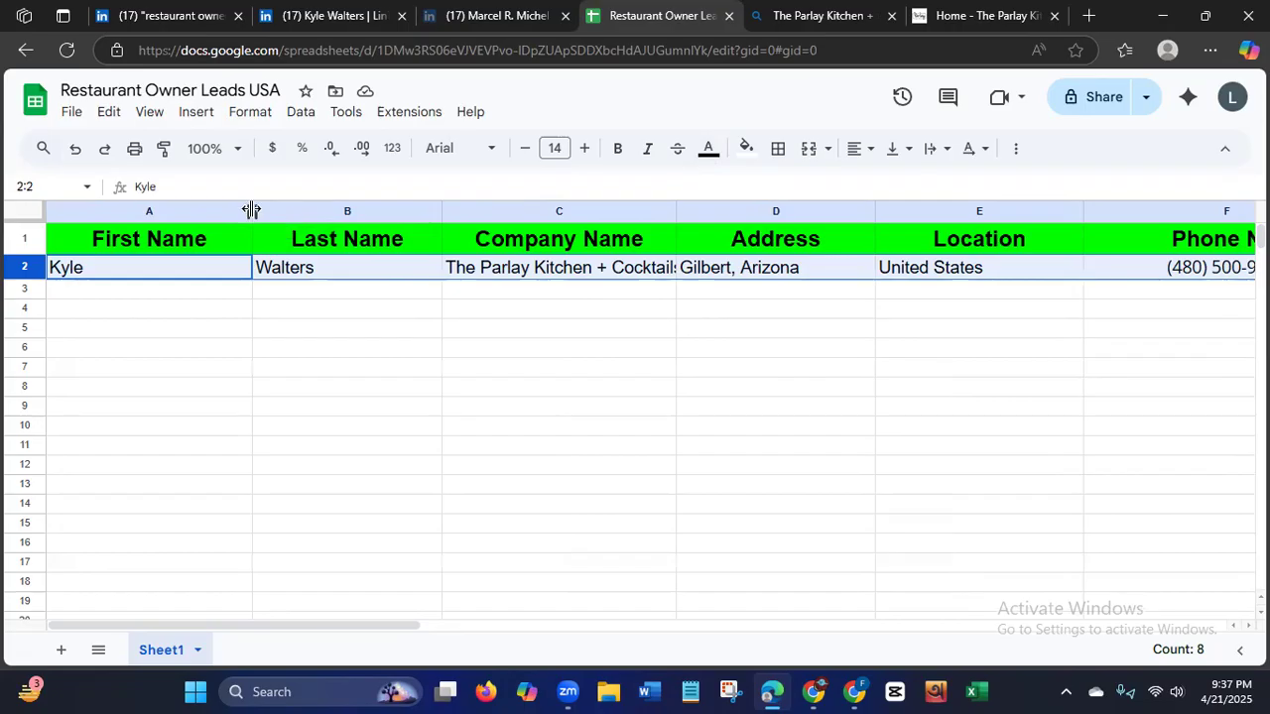
Widen the Company Name column so the full restaurant name fits, and check the remaining columns of the row.
{"action": "left_click_drag", "start_coordinate": [676, 210], "coordinate": [788, 210]}
{"action": "left_click_drag", "start_coordinate": [269, 622], "coordinate": [327, 627]}
{"action": "scroll", "coordinate": [327, 624], "scroll_direction": "right", "scroll_amount": 6}
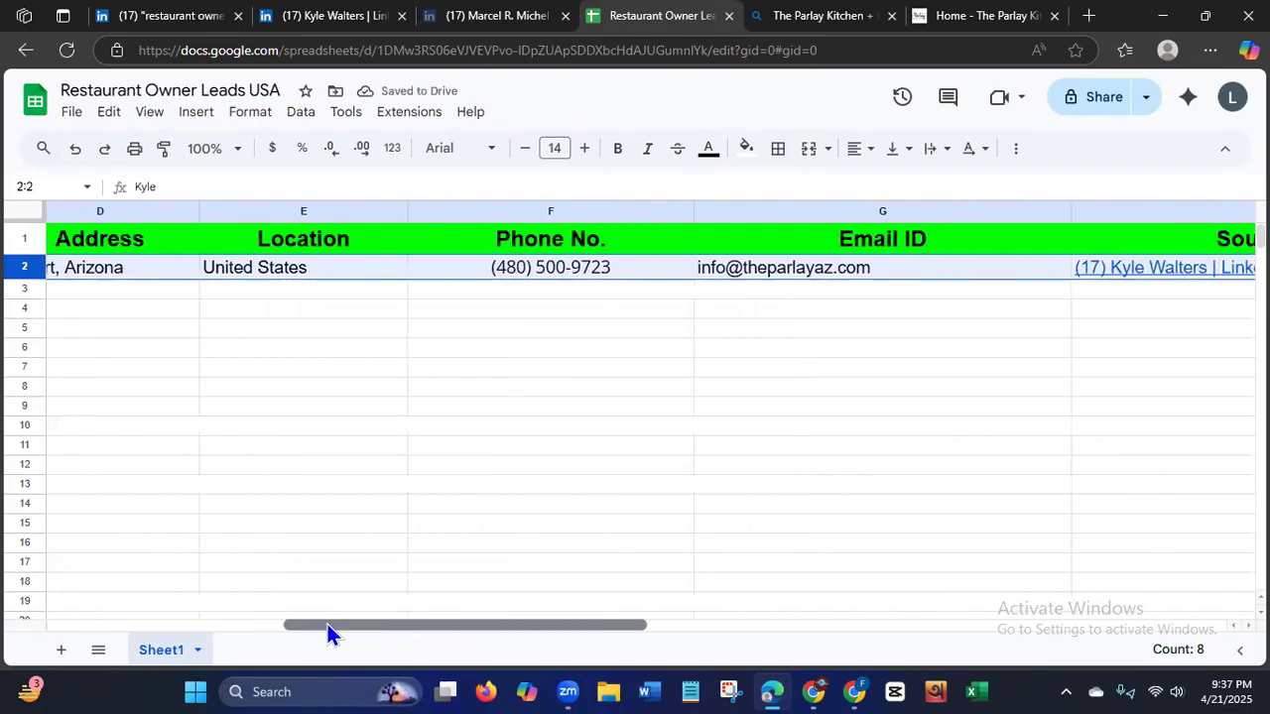
{"action": "scroll", "coordinate": [328, 623], "scroll_direction": "left", "scroll_amount": 5}
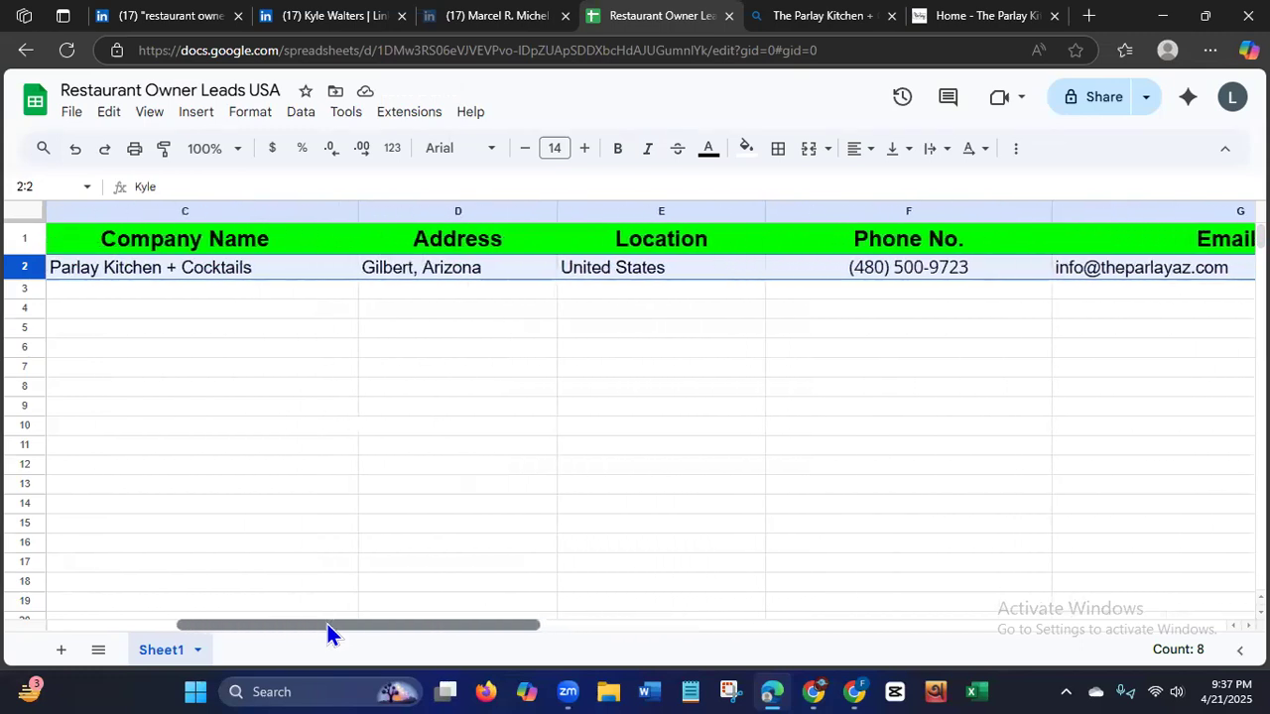
{"action": "left_click_drag", "start_coordinate": [327, 624], "coordinate": [251, 622]}
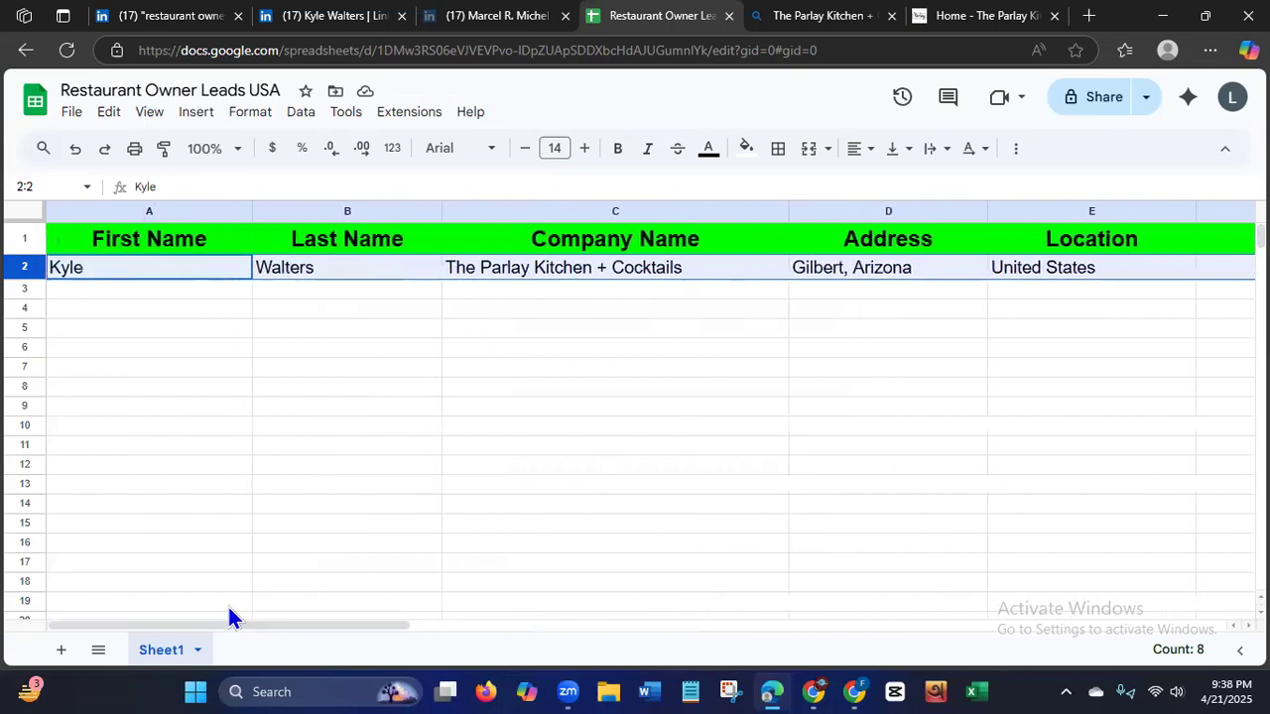
Center-align the text of the lead entry in row 2 horizontally.
{"action": "left_click", "coordinate": [859, 149]}
{"action": "left_click", "coordinate": [890, 184]}
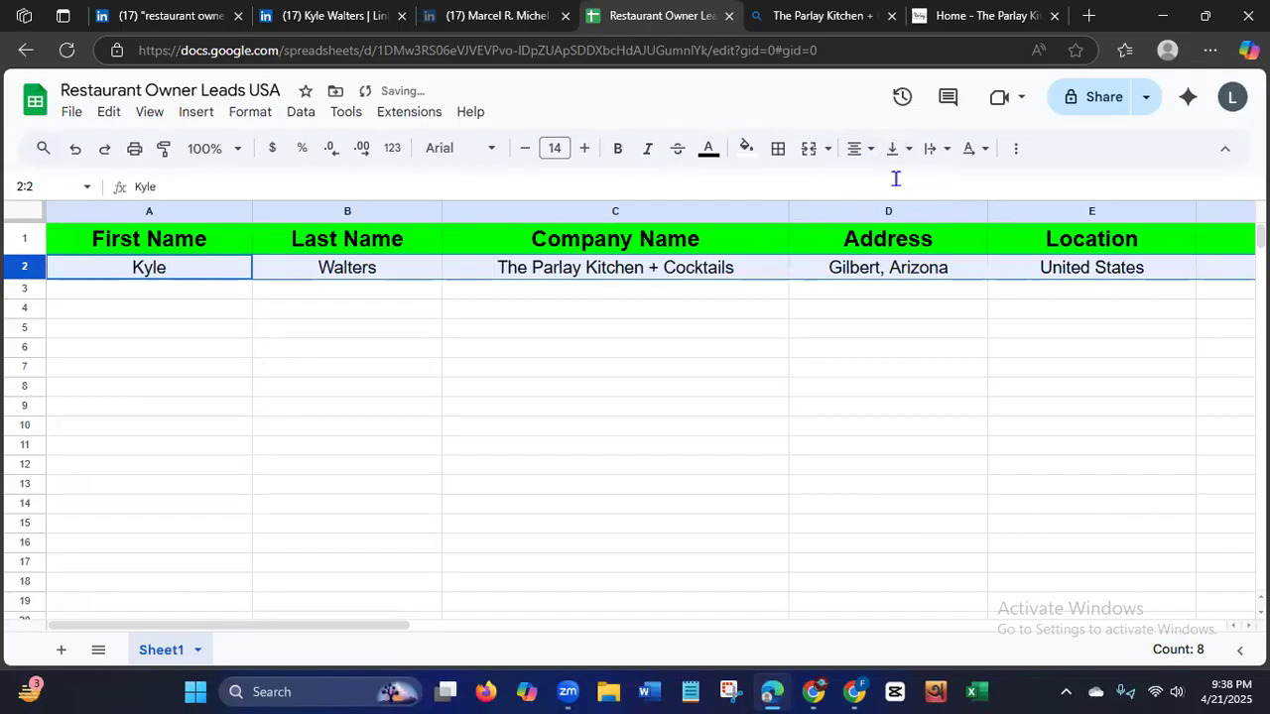
{"action": "left_click", "coordinate": [350, 547]}
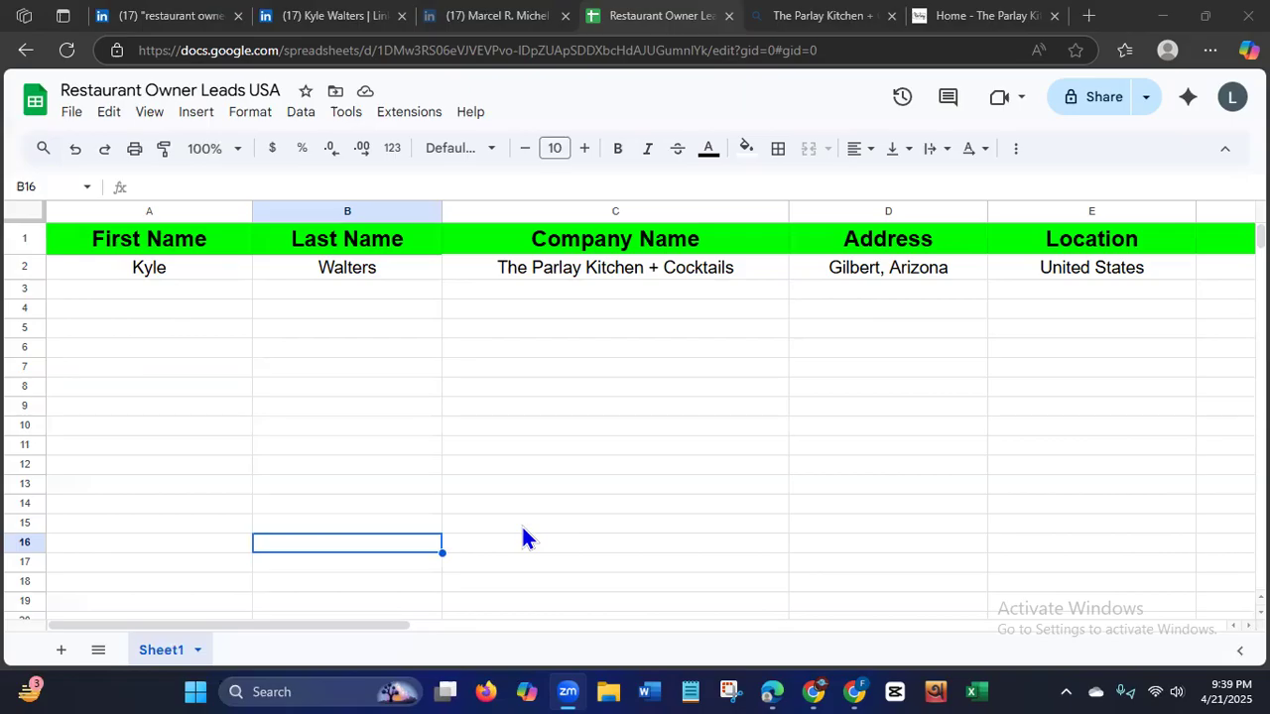
Enter the second lead's first and last name from the LinkedIn profile in cells A3 and B3.
{"action": "left_click", "coordinate": [478, 20]}
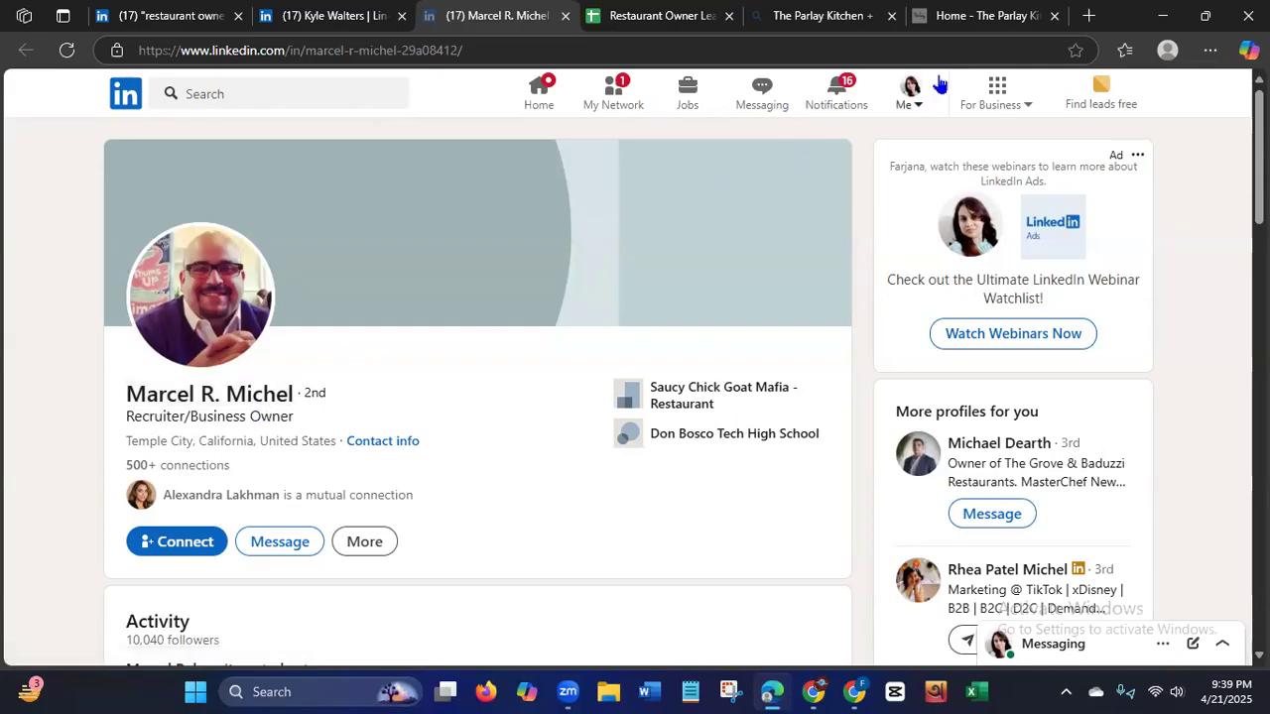
{"action": "left_click", "coordinate": [646, 30]}
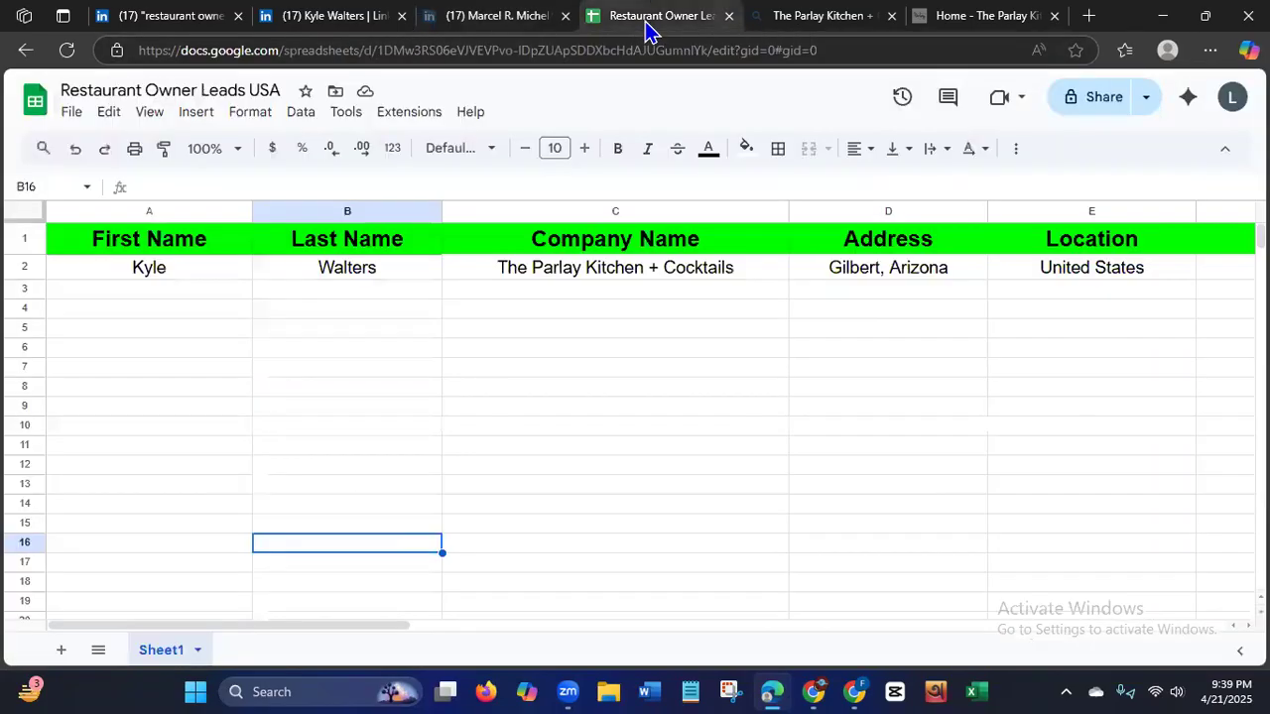
{"action": "left_click", "coordinate": [141, 295]}
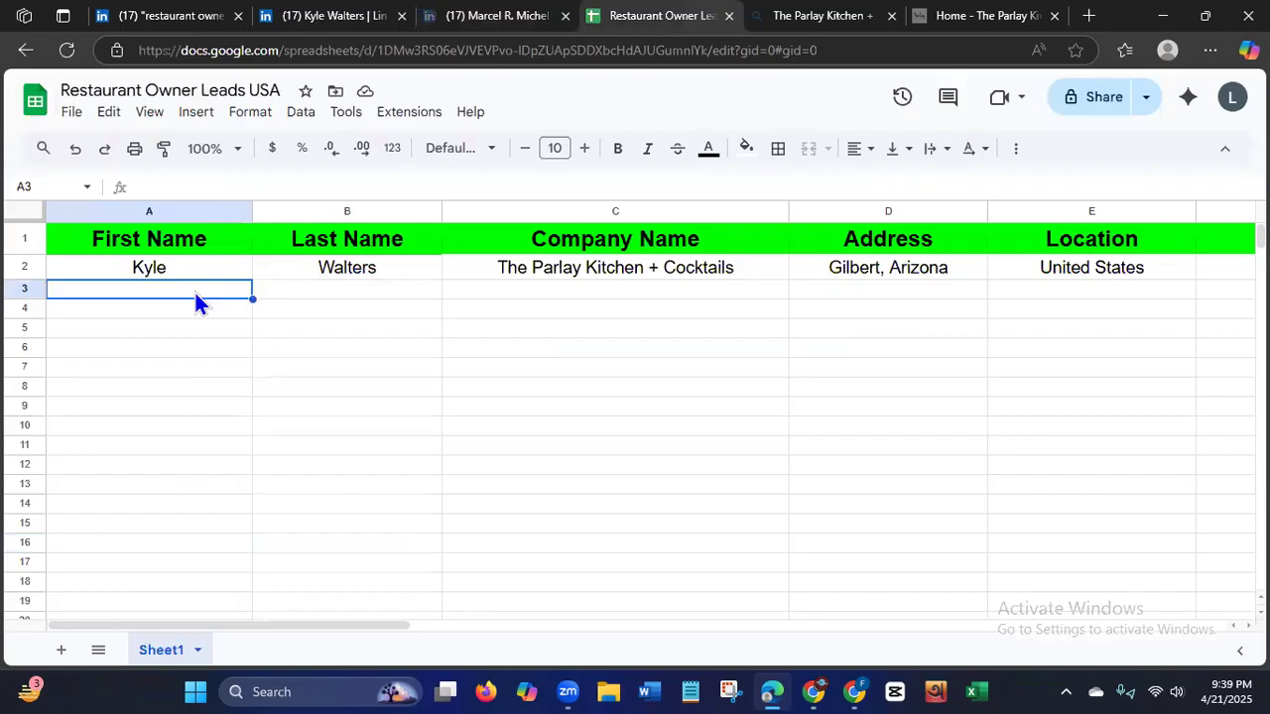
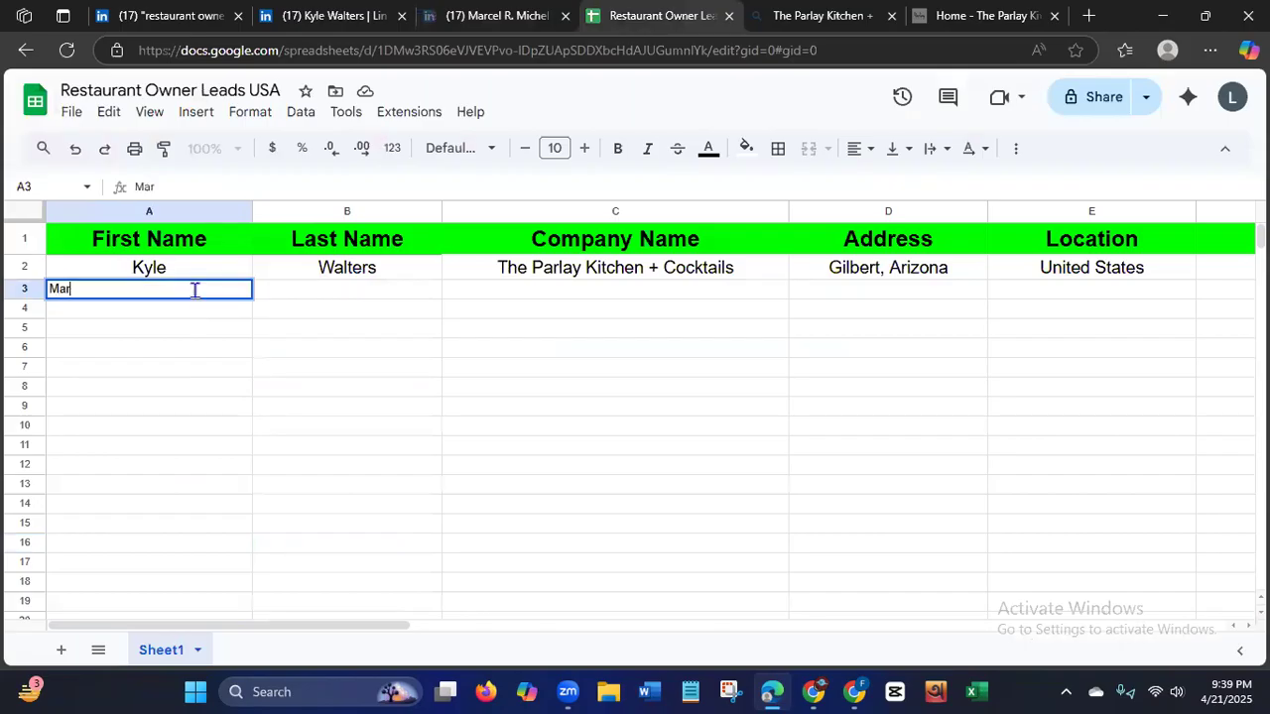
{"action": "left_click", "coordinate": [335, 295]}
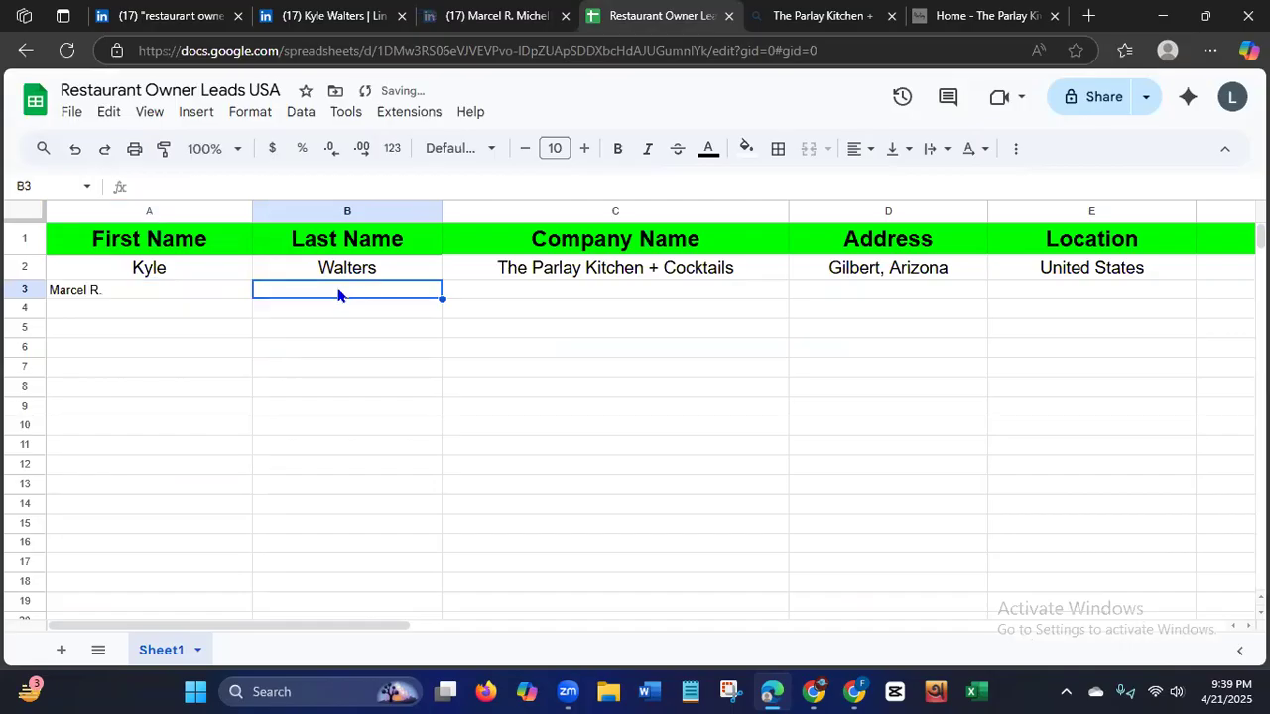
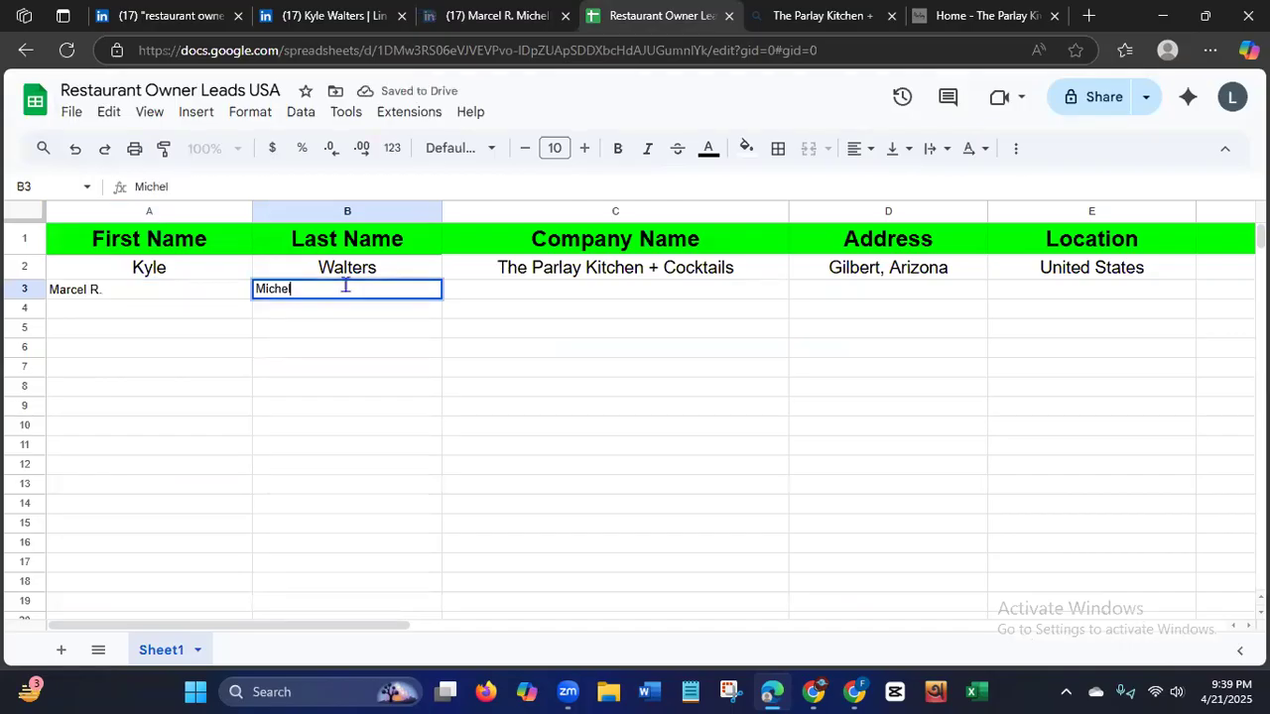
{"action": "left_click", "coordinate": [520, 289]}
Examine the current restaurant in the LinkedIn profile's Experience section, follow its company link, and return to the profile.
{"action": "left_click", "coordinate": [496, 16]}
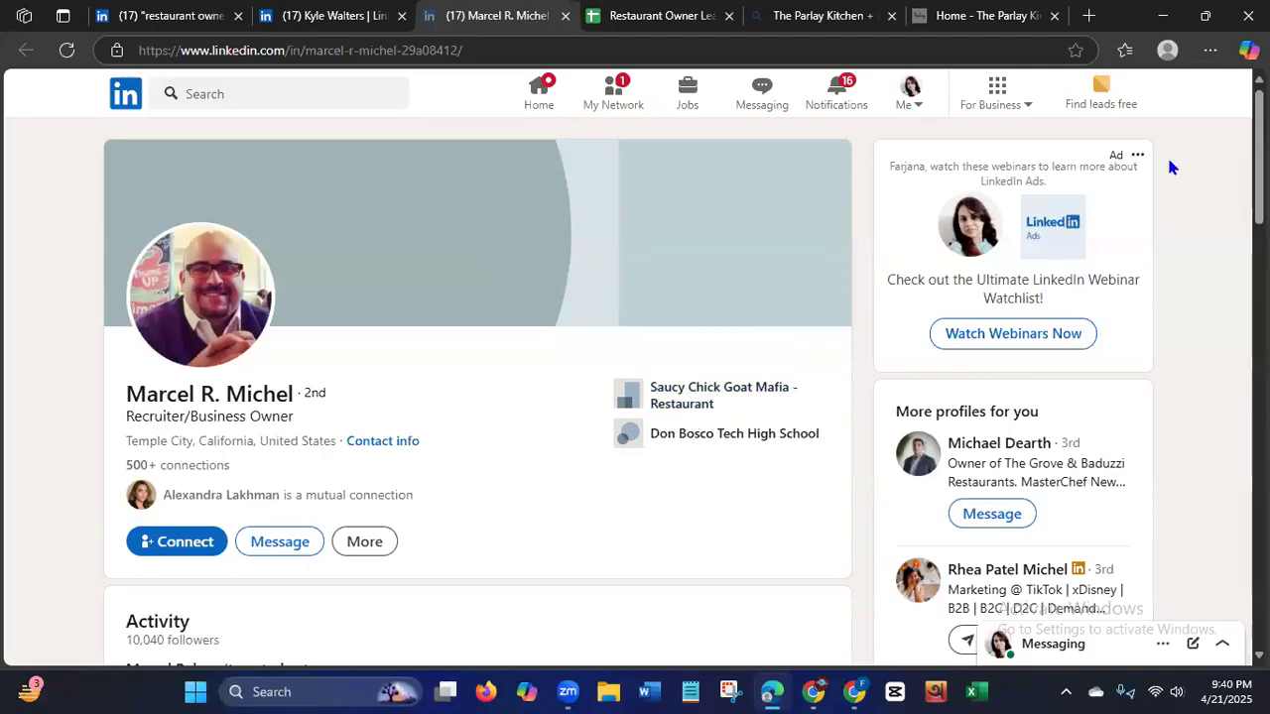
{"action": "scroll", "coordinate": [1258, 297], "scroll_direction": "down", "scroll_amount": 5}
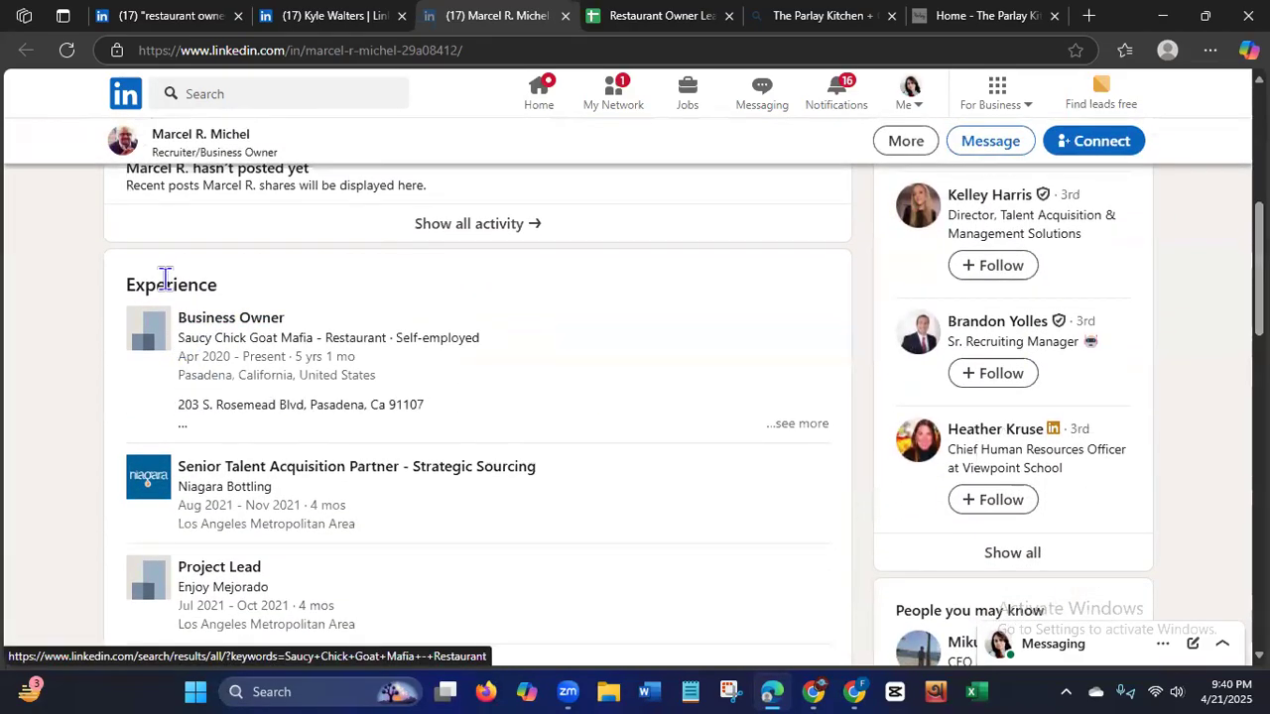
{"action": "left_click_drag", "start_coordinate": [128, 285], "coordinate": [236, 288]}
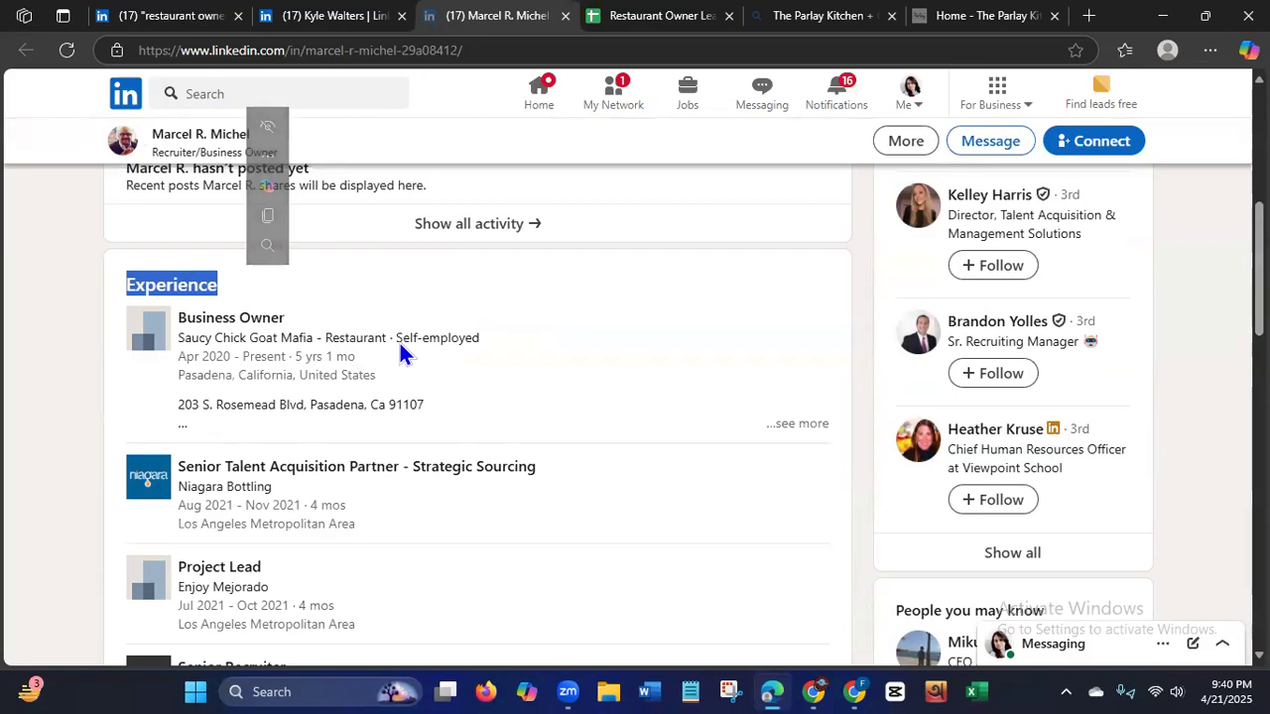
{"action": "left_click", "coordinate": [176, 340]}
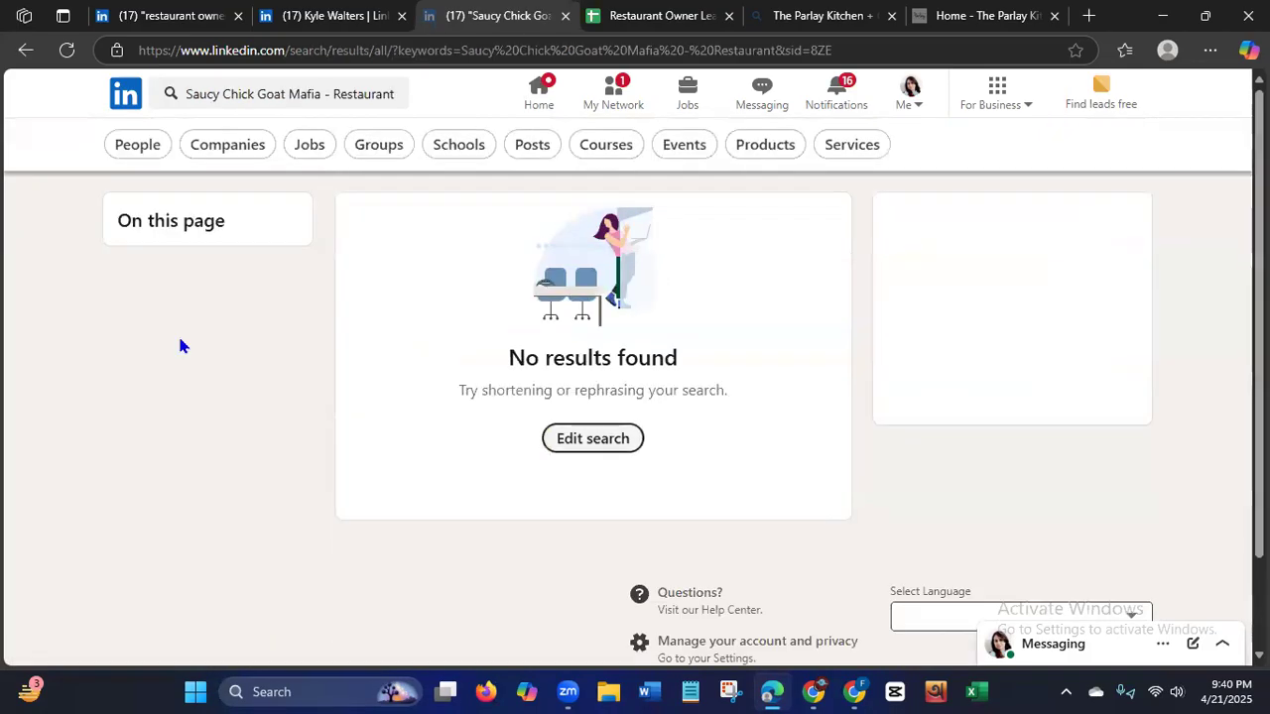
{"action": "left_click", "coordinate": [26, 50]}
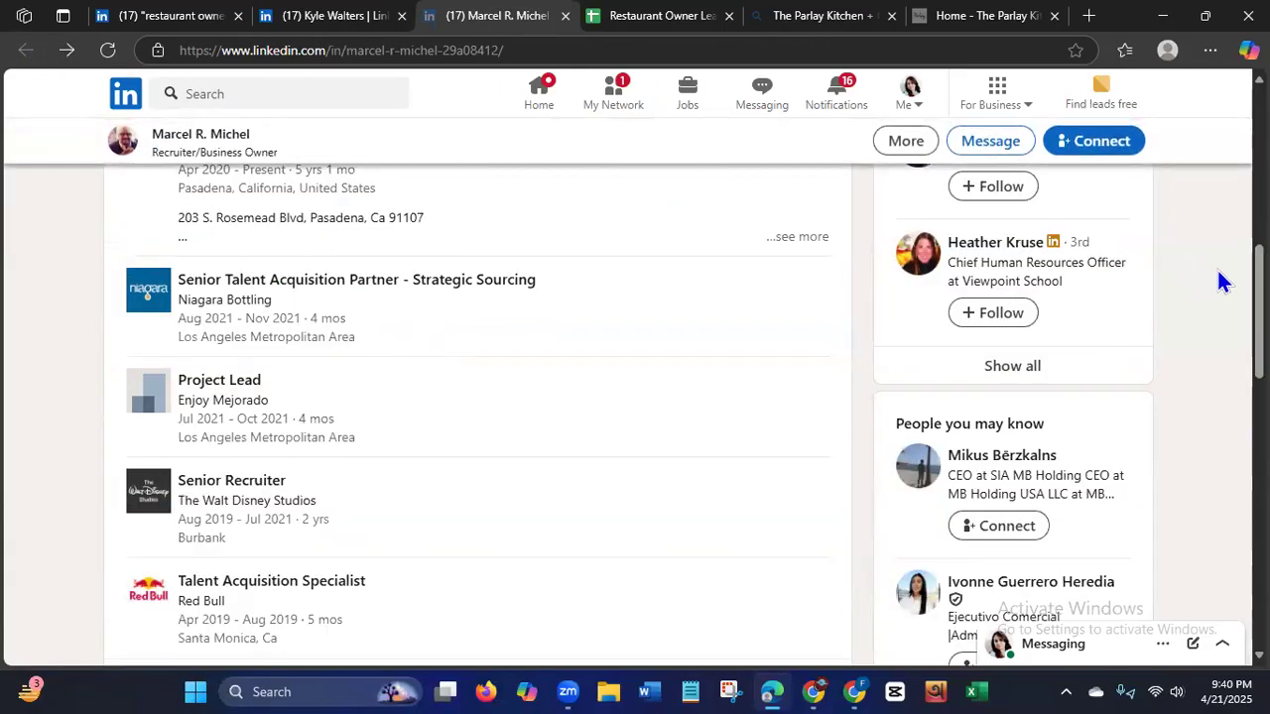
Try to copy the restaurant name from the Experience section into the Company Name cell C3, and clear the wrongly pasted content.
{"action": "left_click_drag", "start_coordinate": [1259, 300], "coordinate": [1258, 262]}
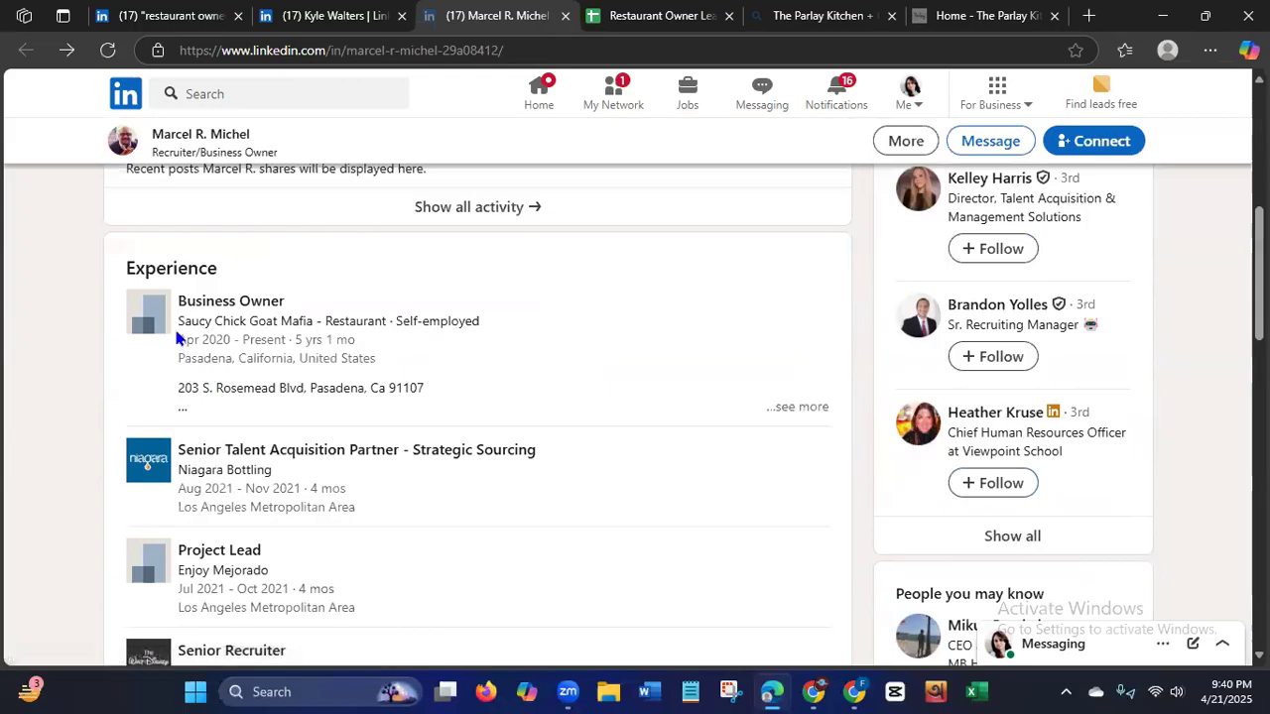
{"action": "left_click_drag", "start_coordinate": [179, 301], "coordinate": [383, 324]}
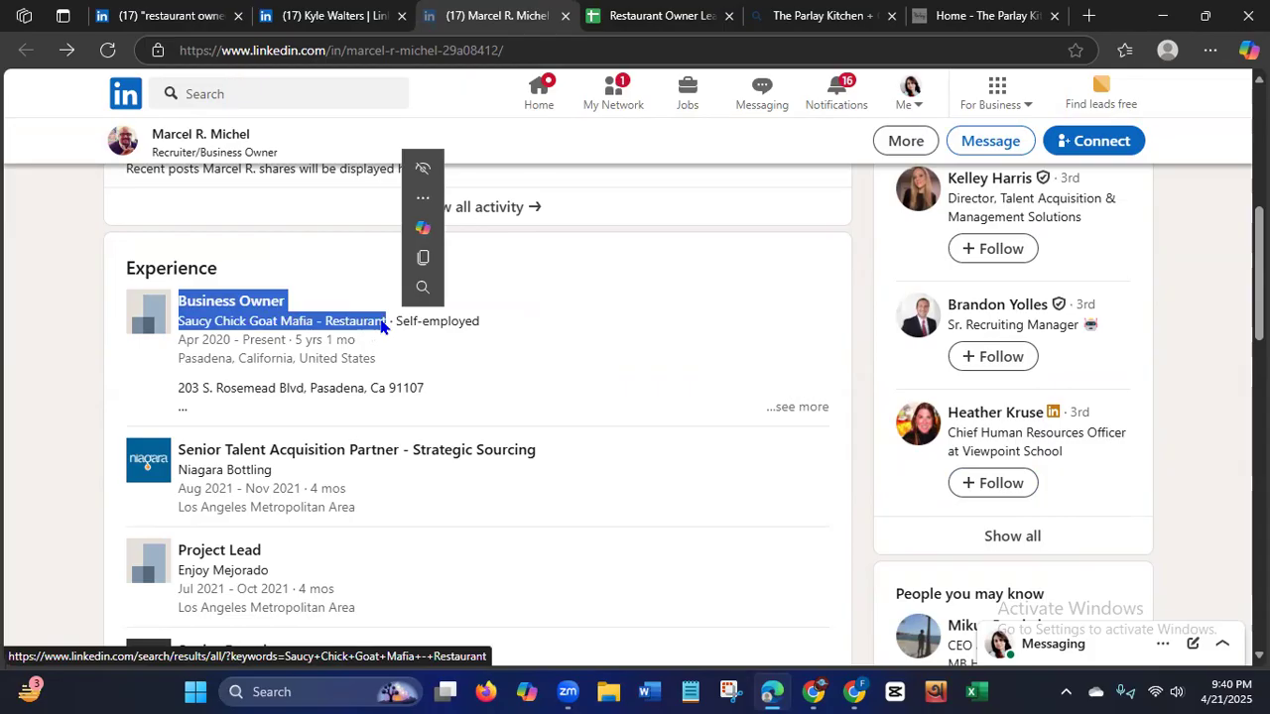
{"action": "right_click", "coordinate": [380, 323]}
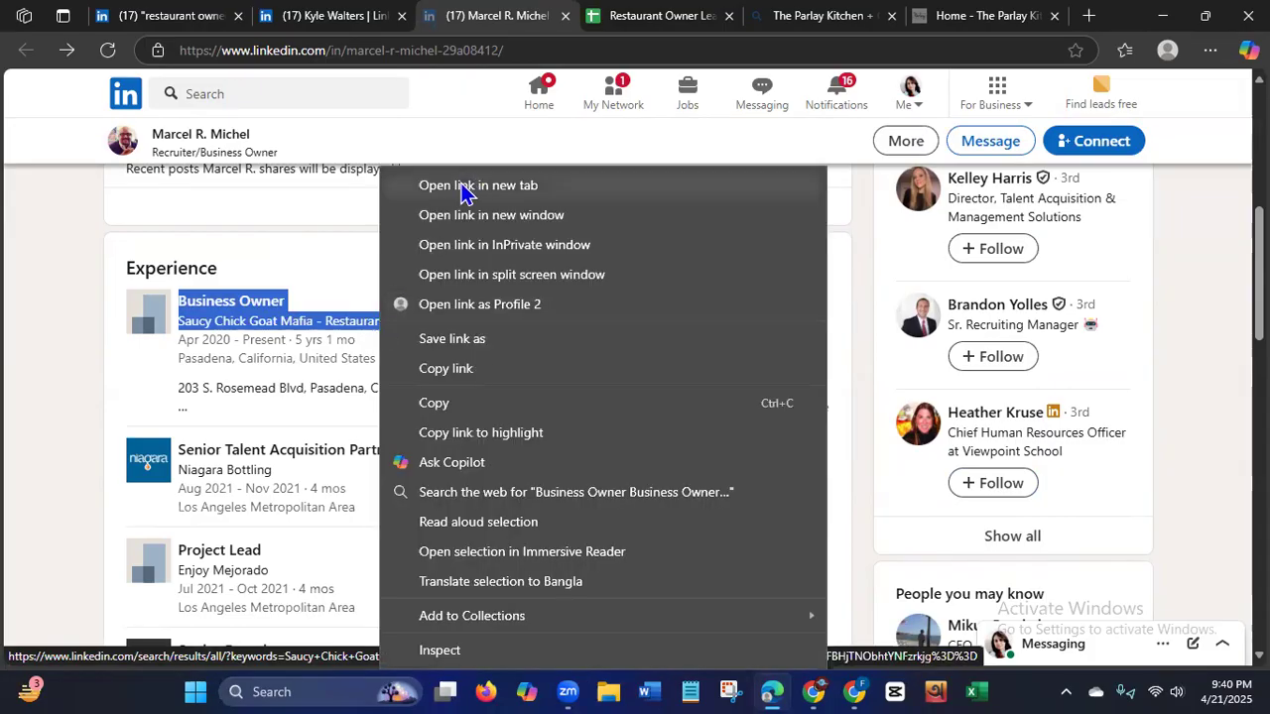
{"action": "left_click", "coordinate": [477, 185]}
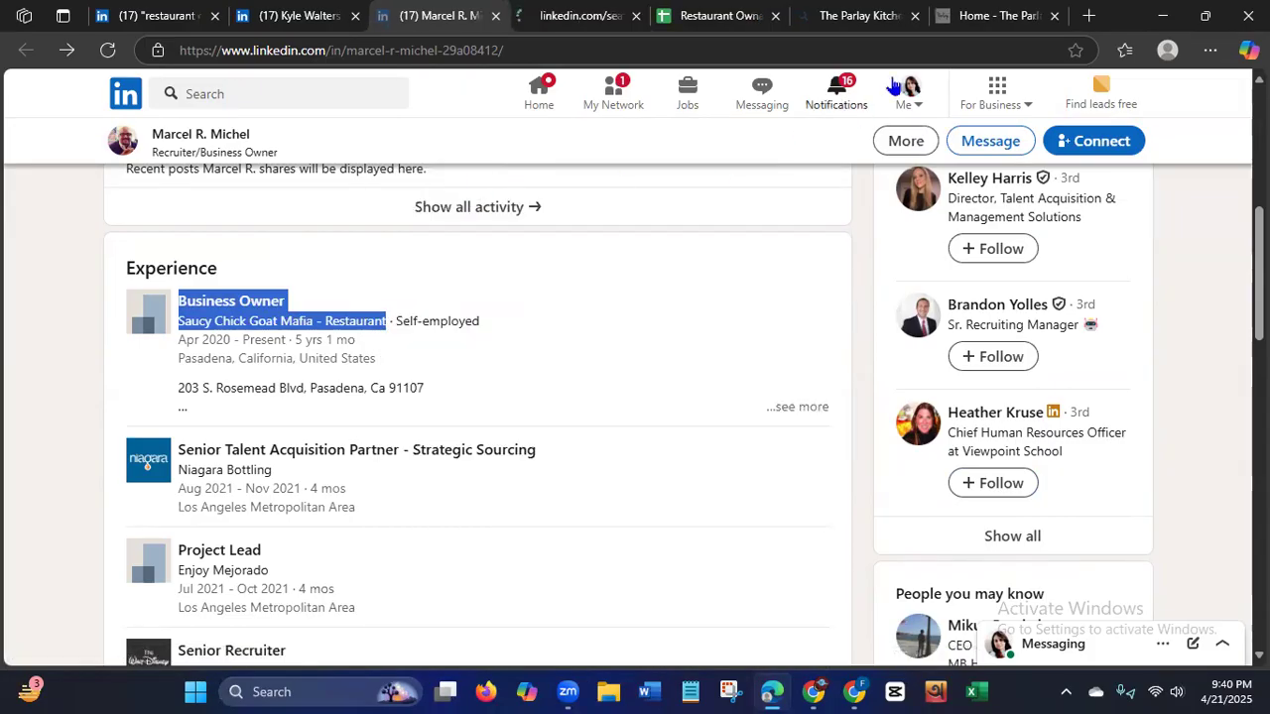
{"action": "left_click", "coordinate": [685, 18]}
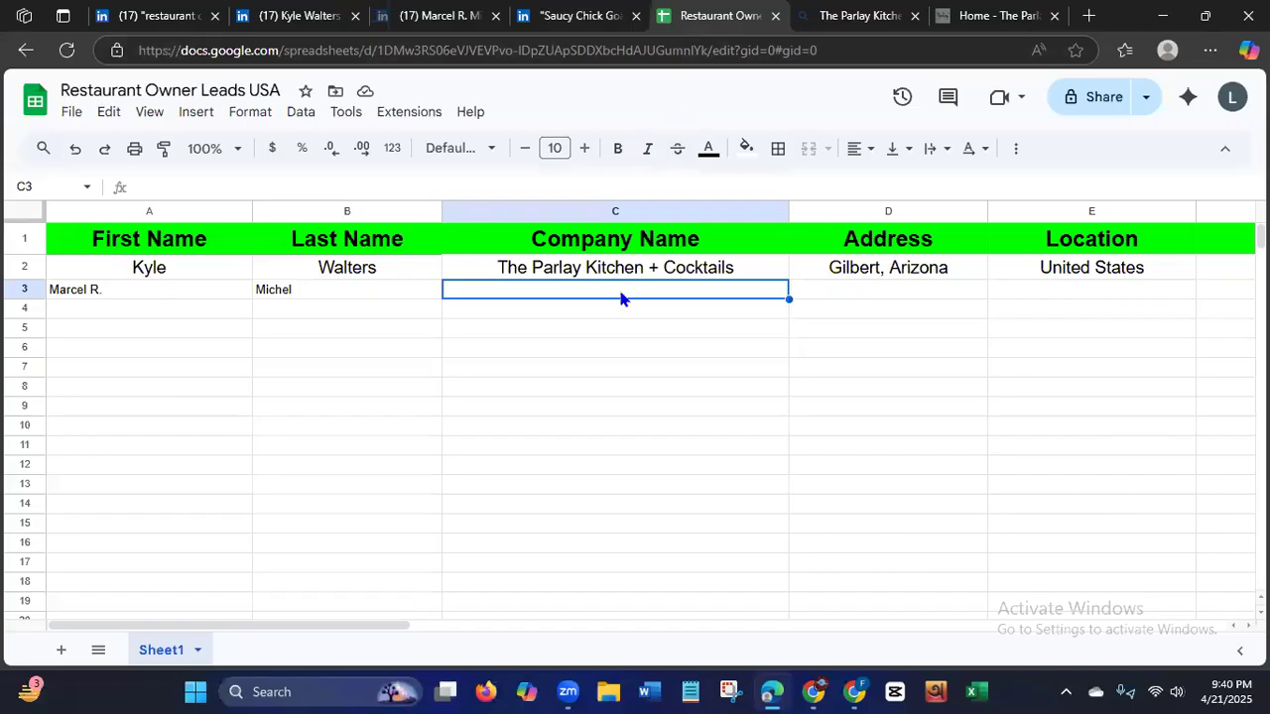
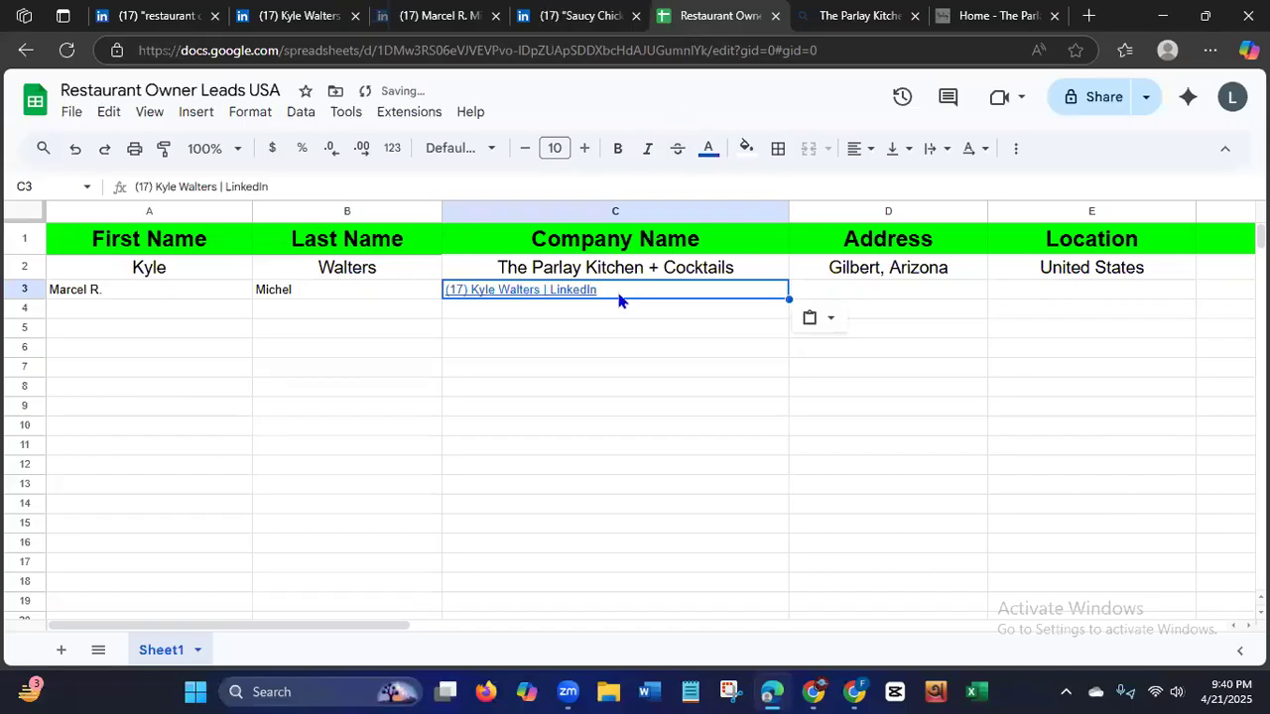
{"action": "key", "text": "Delete"}
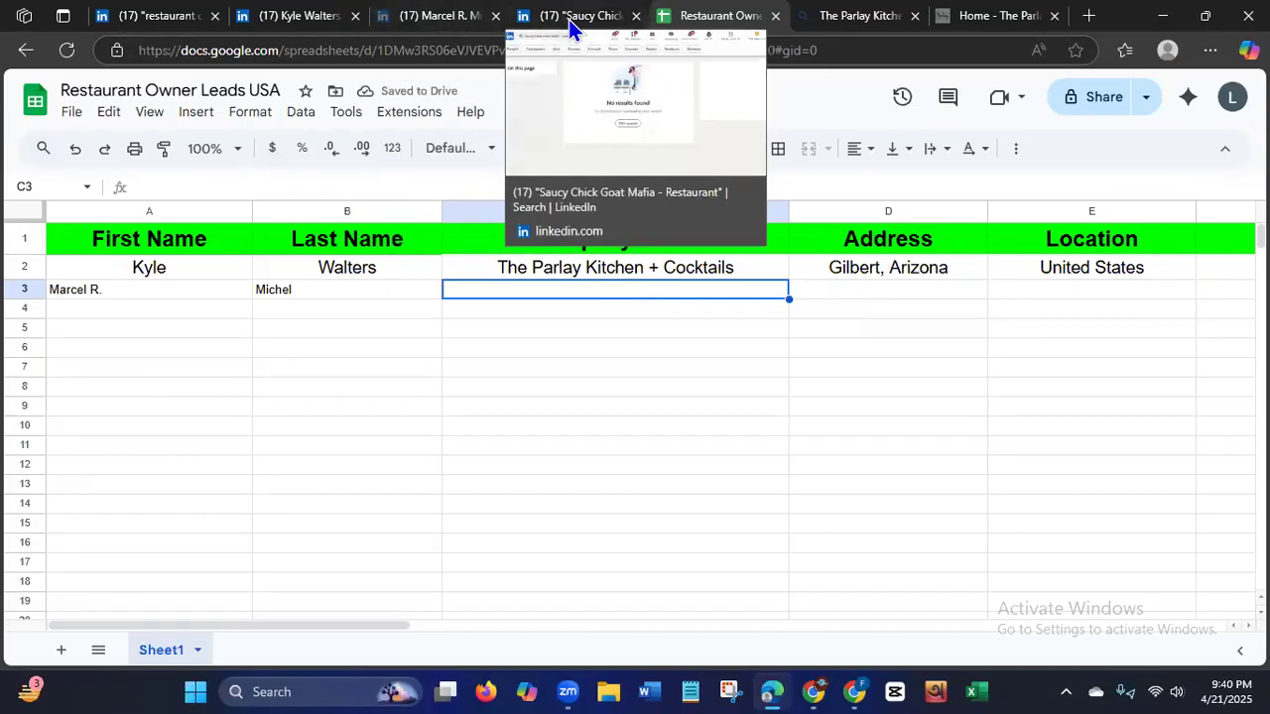
Close the tabs with the LinkedIn company search, and reopen the second lead's profile from the restaurant owner search results in a new tab.
{"action": "left_click", "coordinate": [451, 22]}
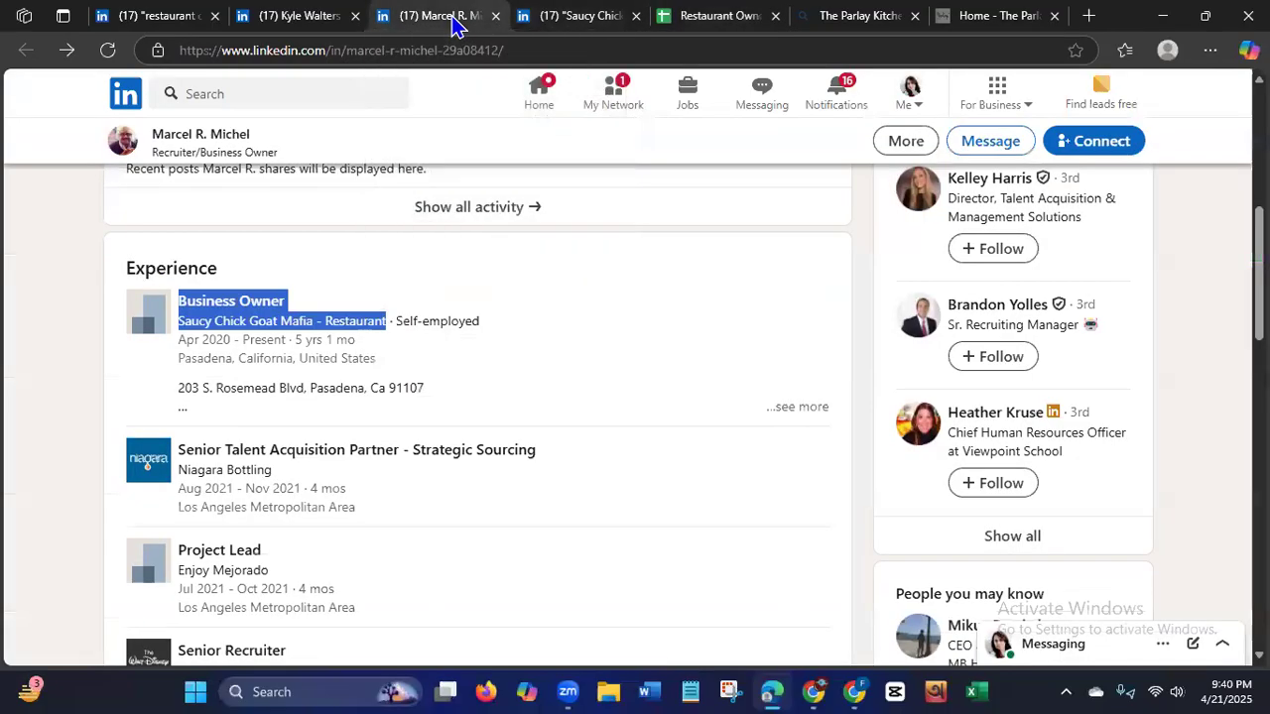
{"action": "left_click", "coordinate": [680, 355]}
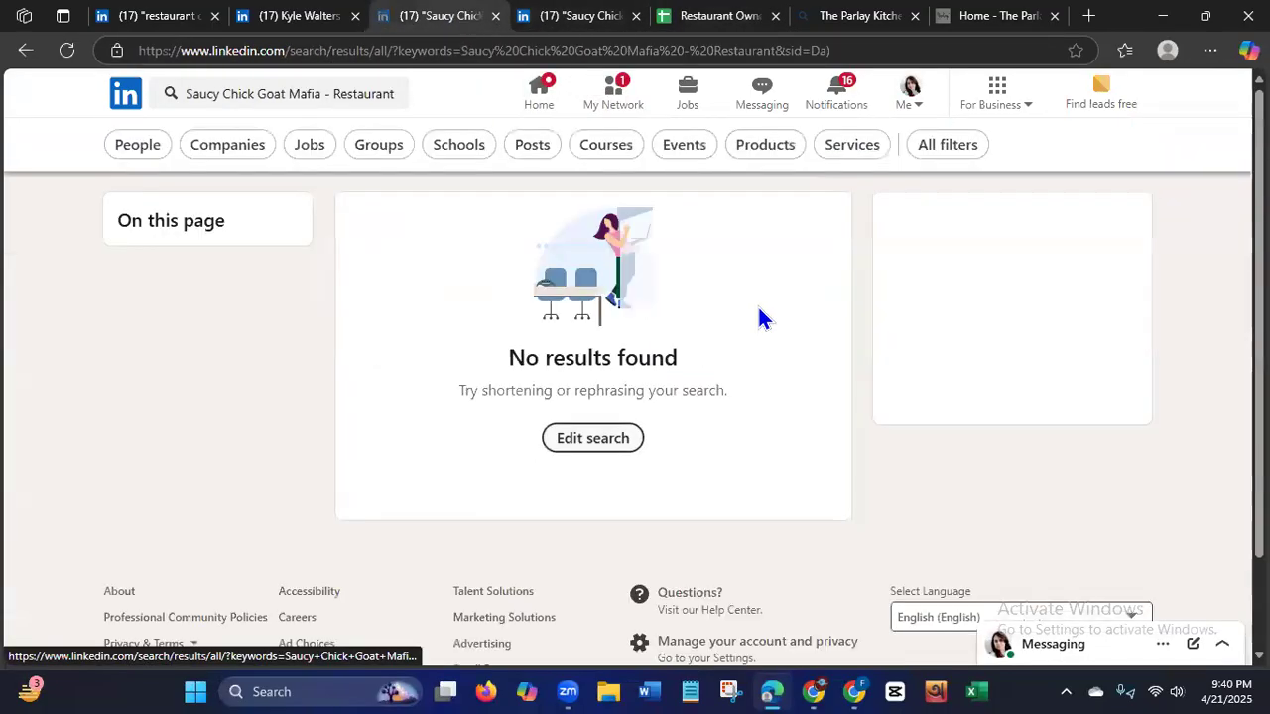
{"action": "left_click", "coordinate": [24, 51]}
{"action": "left_click", "coordinate": [495, 16]}
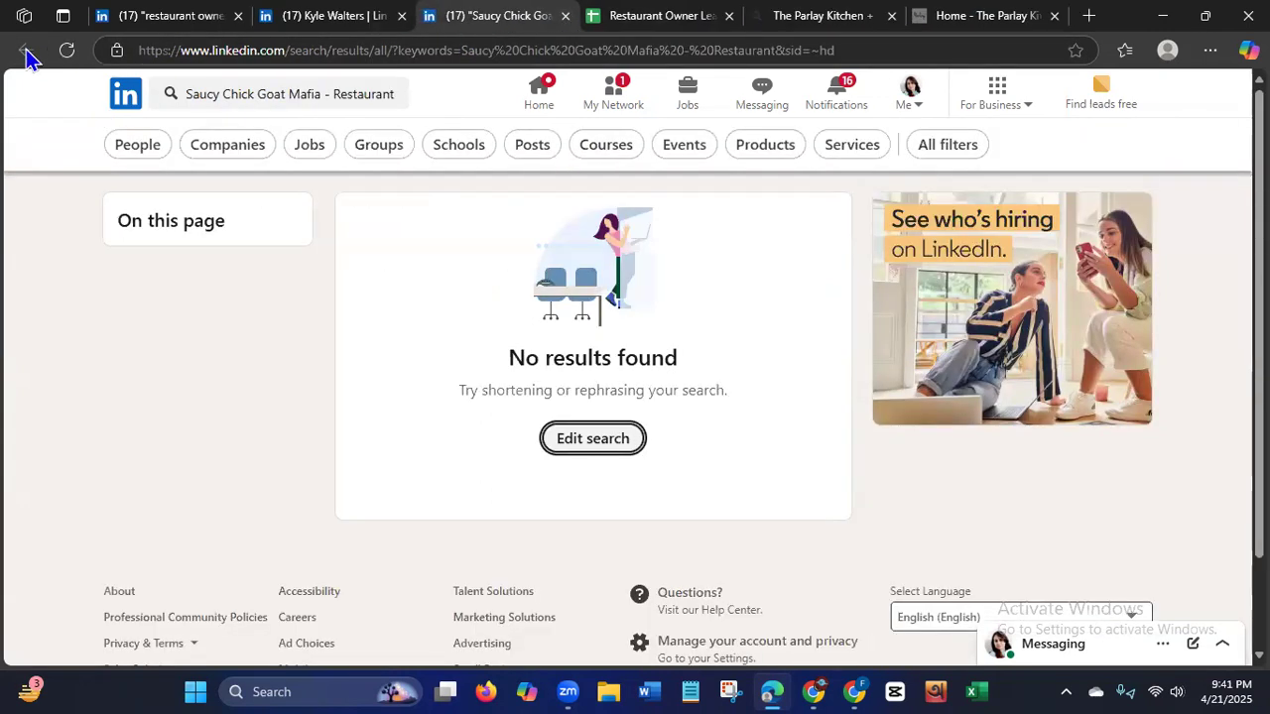
{"action": "left_click", "coordinate": [565, 16]}
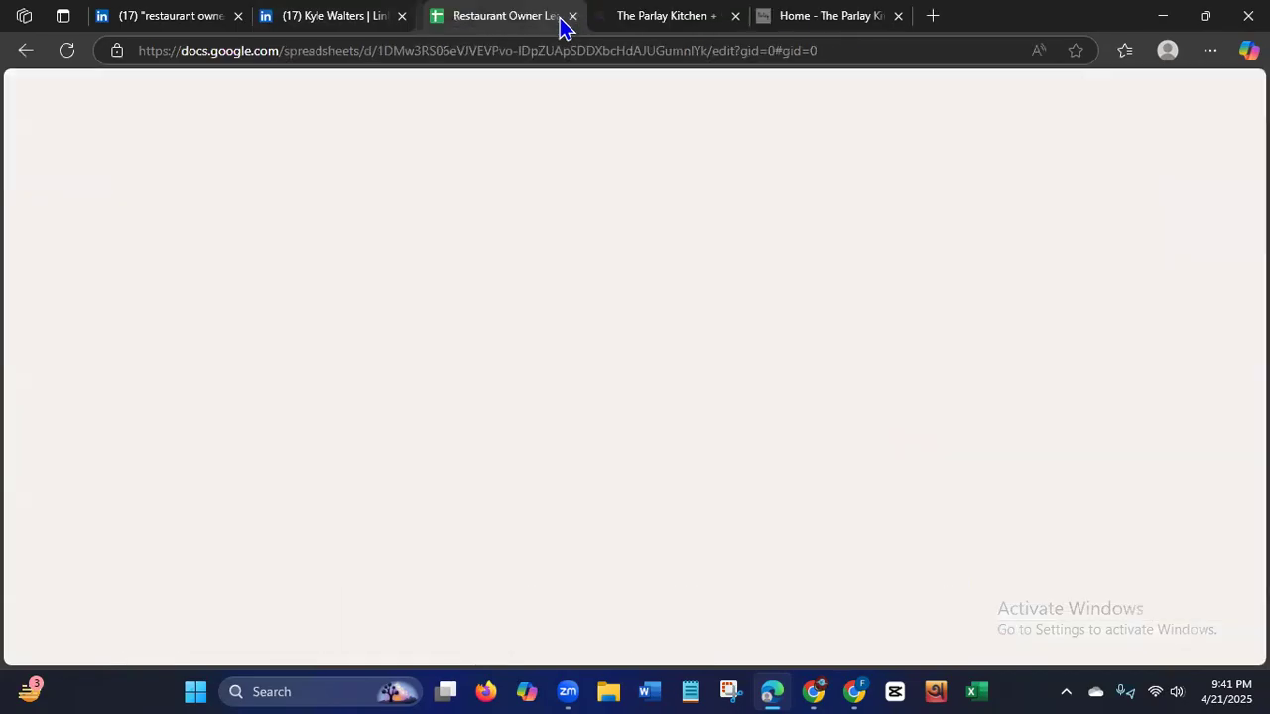
{"action": "left_click", "coordinate": [154, 18]}
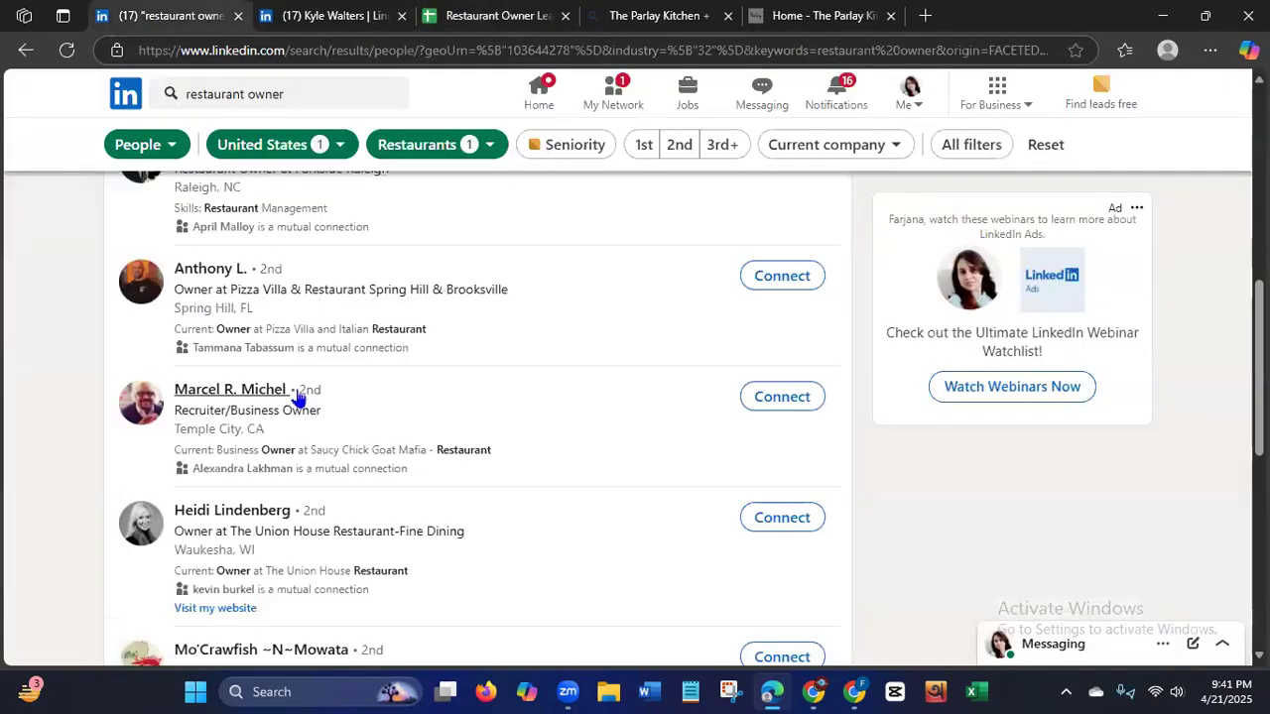
{"action": "right_click", "coordinate": [256, 400]}
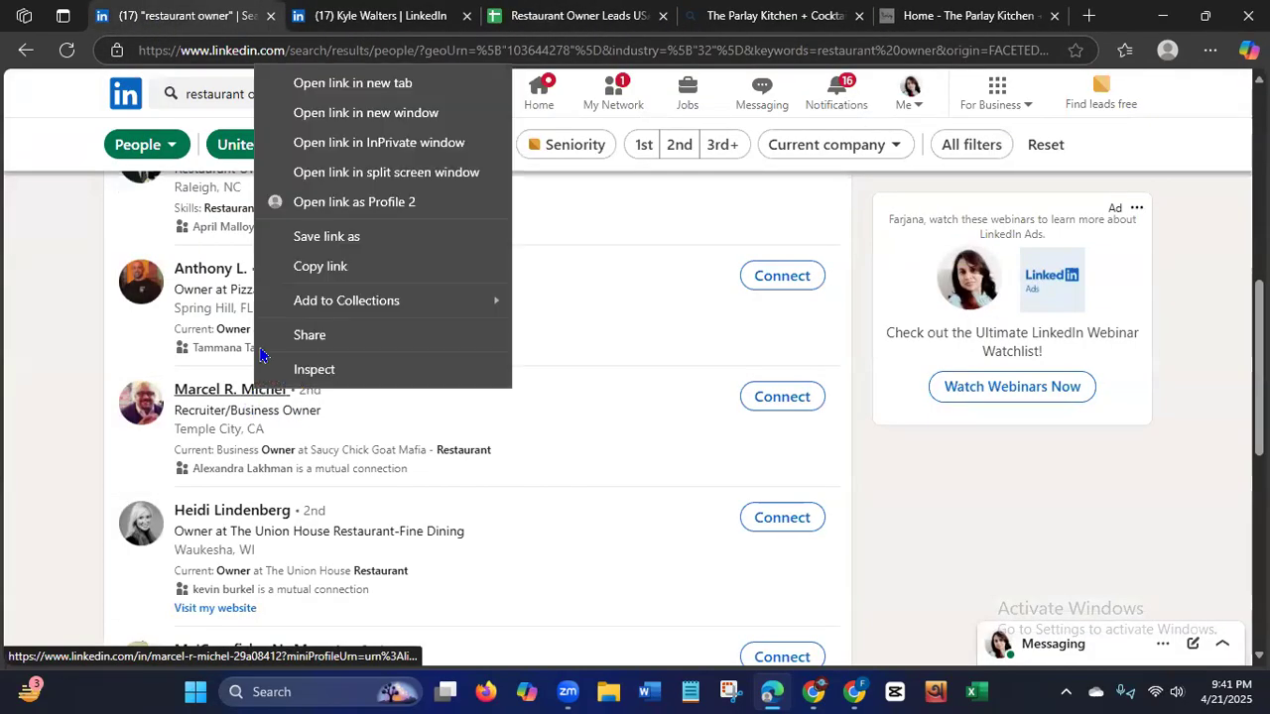
{"action": "left_click", "coordinate": [336, 84]}
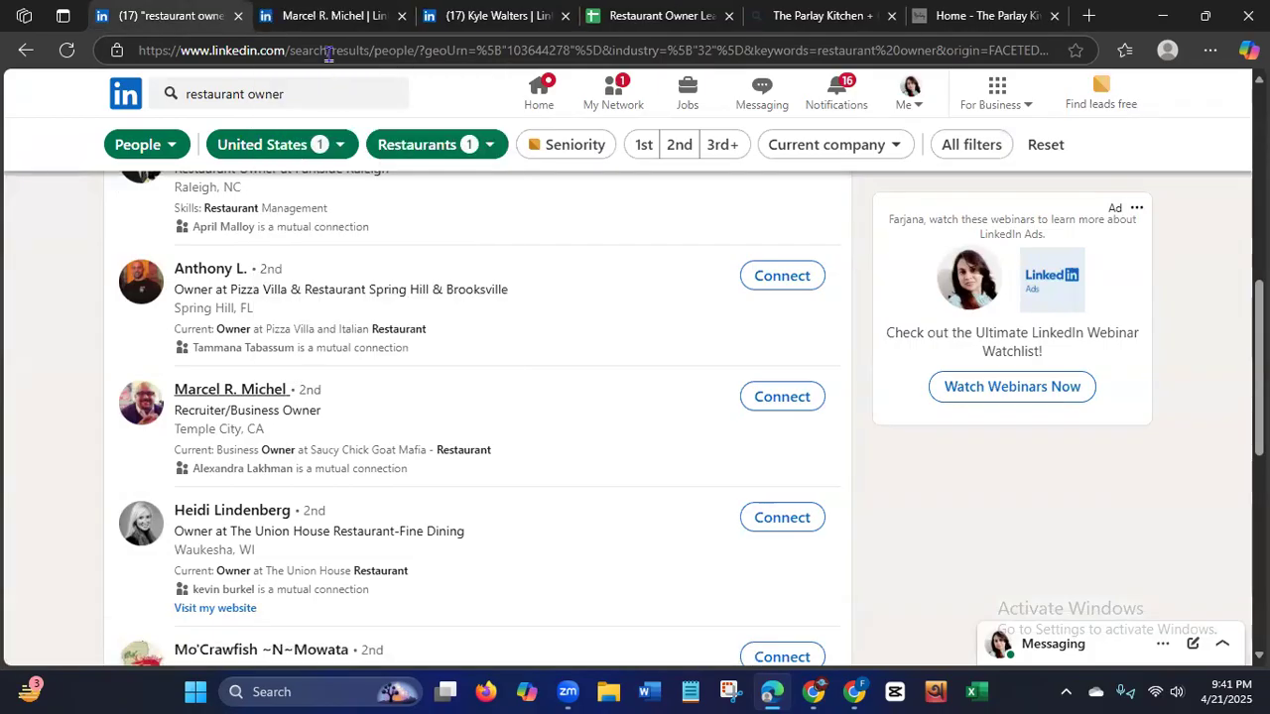
{"action": "left_click", "coordinate": [308, 21]}
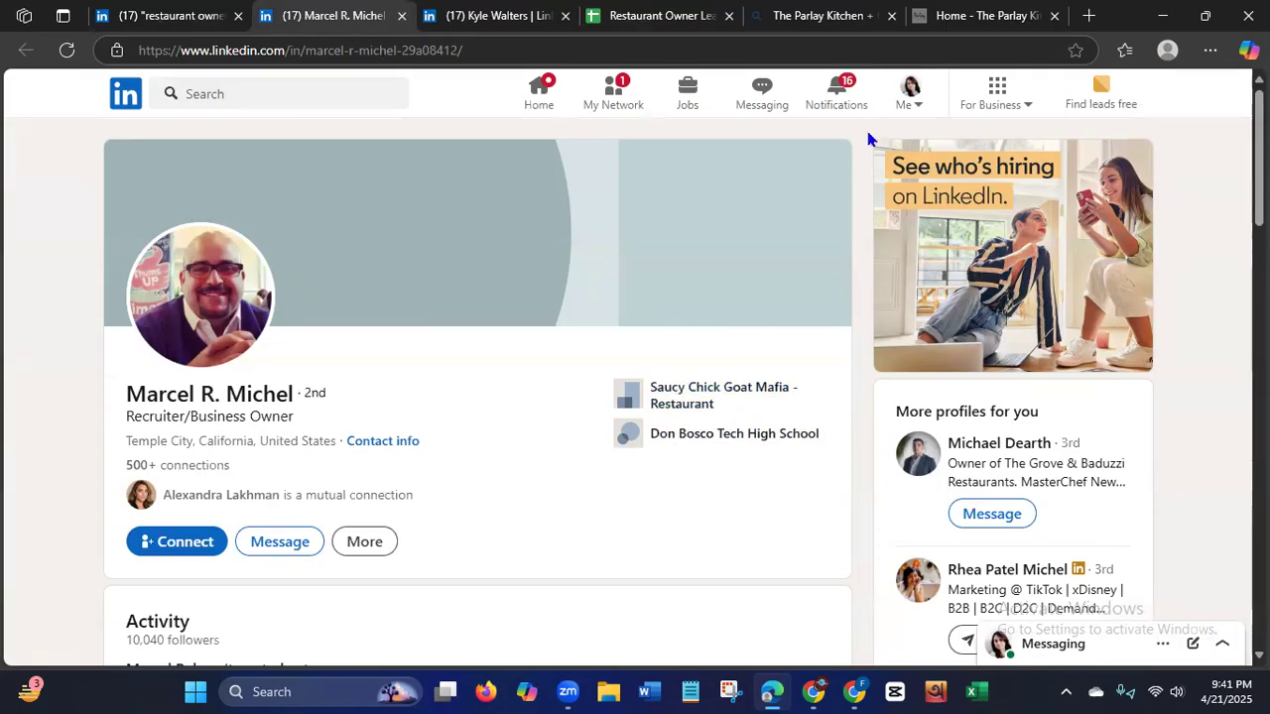
Enter "Saucy Chick and Goat" as the second lead's company name in cell C3 of the lead sheet.
{"action": "left_click", "coordinate": [619, 22]}
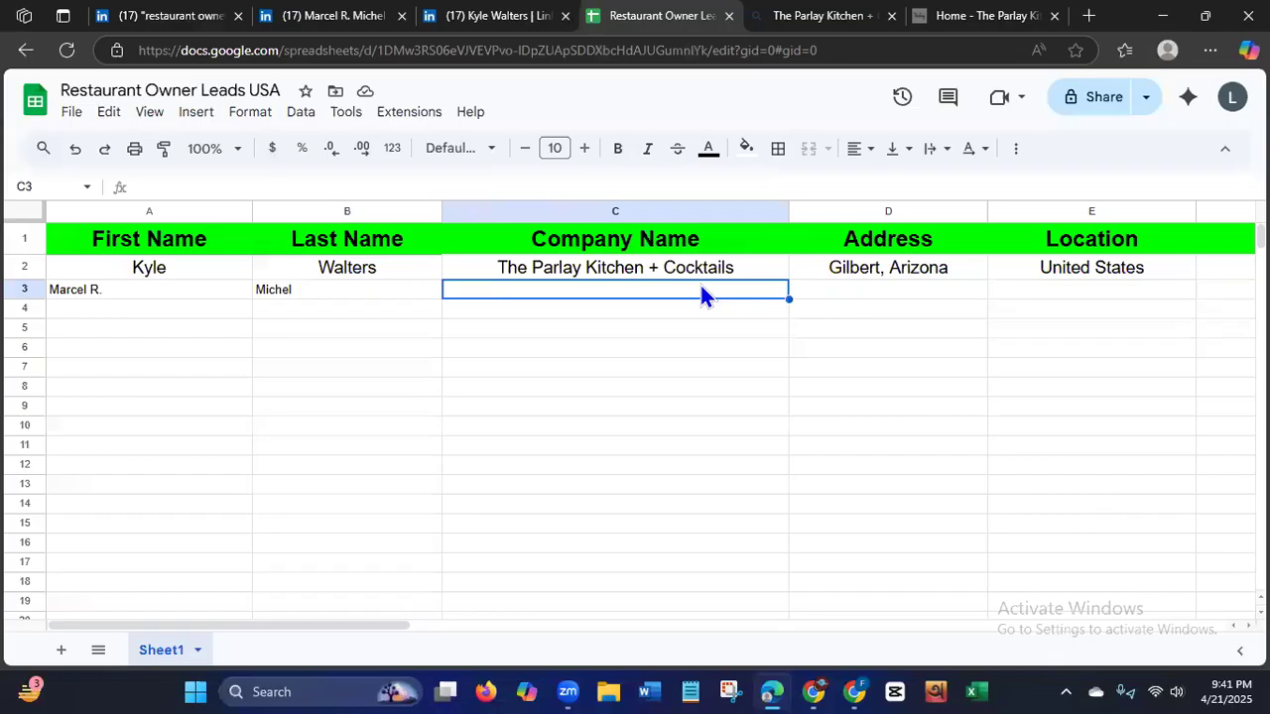
{"action": "type", "text": "Saucy C"}
{"action": "type", "text": "h"}
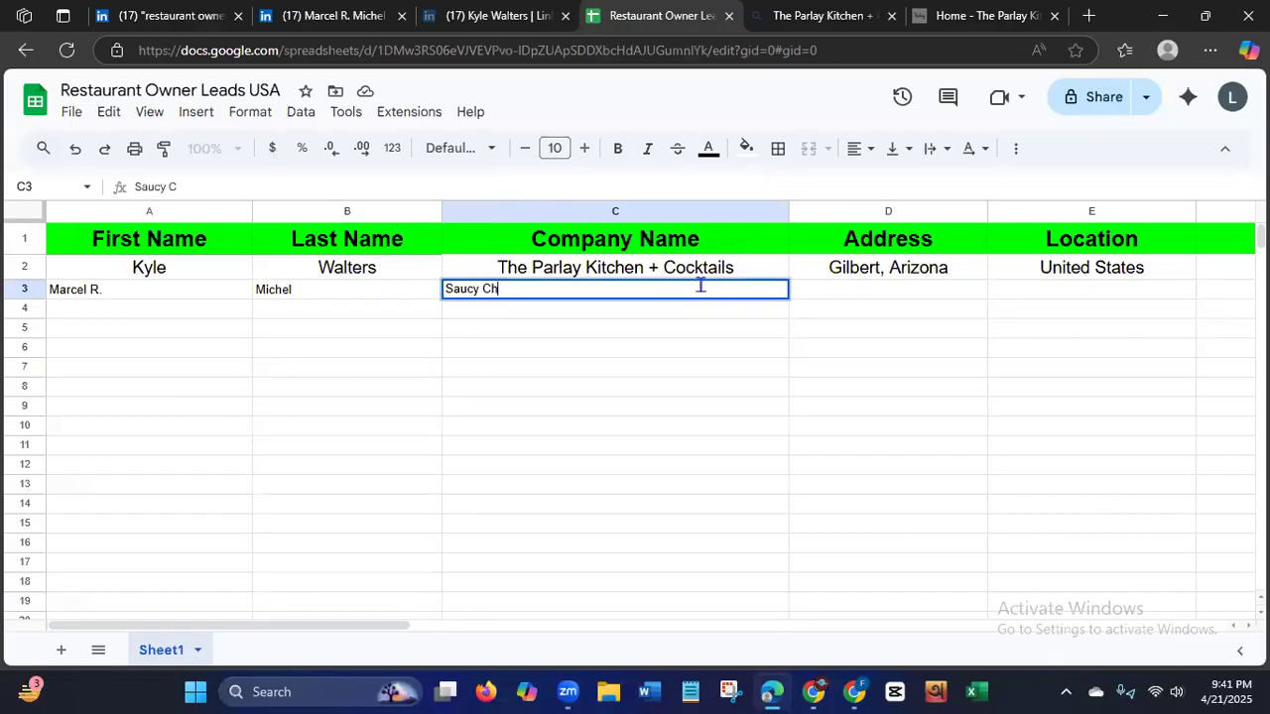
{"action": "type", "text": "ick and Goat"}
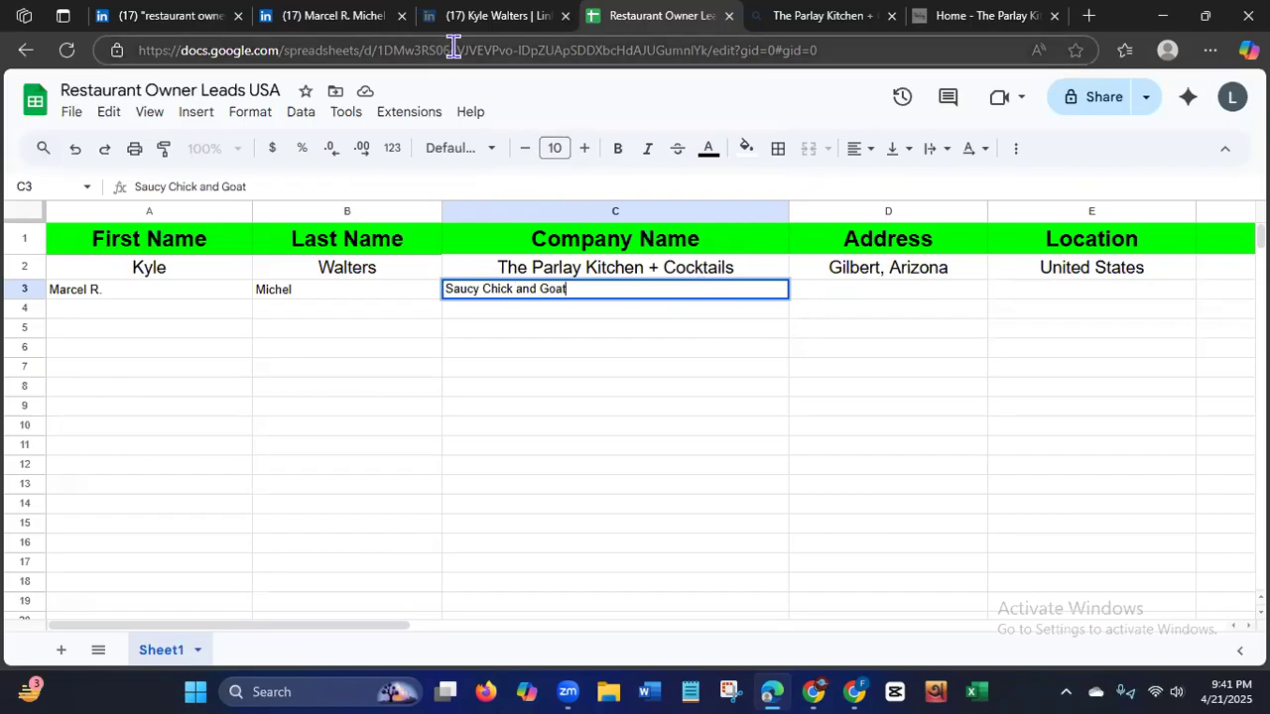
Check the restaurant name on the LinkedIn profile and correct the company name in C3 to "Saucy Chick Goat Mafia Restaurant".
{"action": "left_click", "coordinate": [337, 14]}
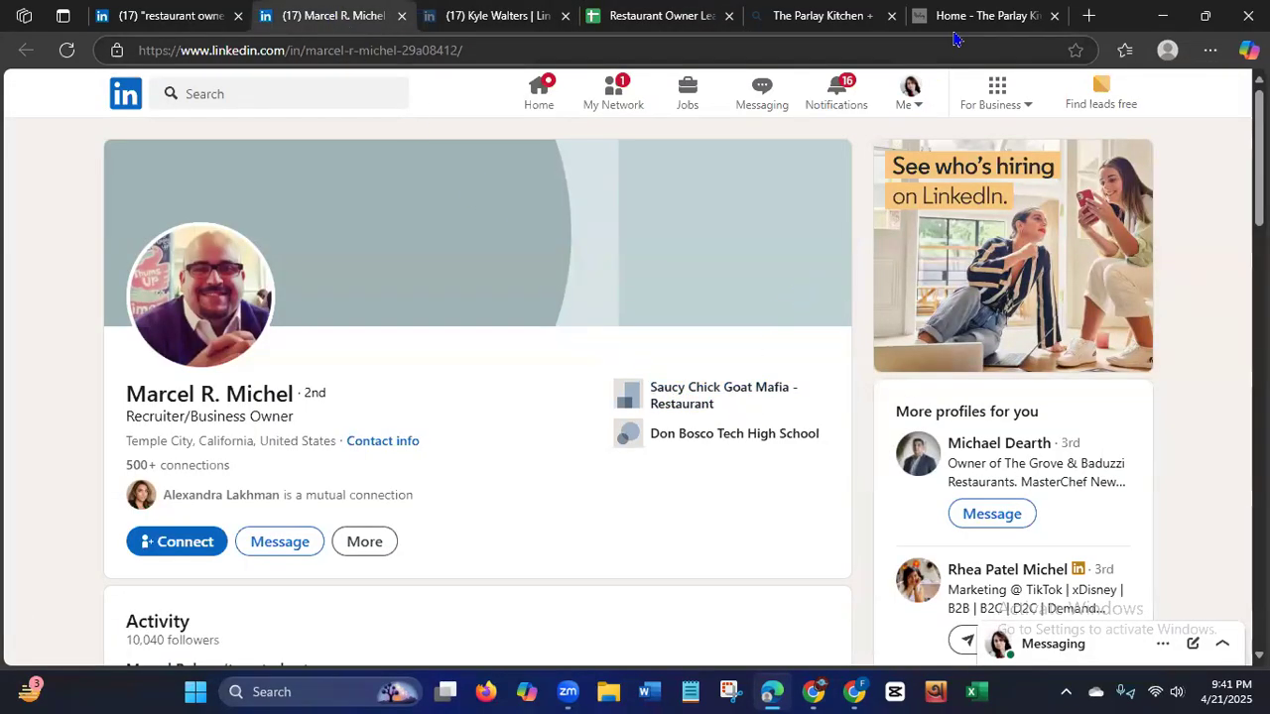
{"action": "left_click", "coordinate": [642, 19]}
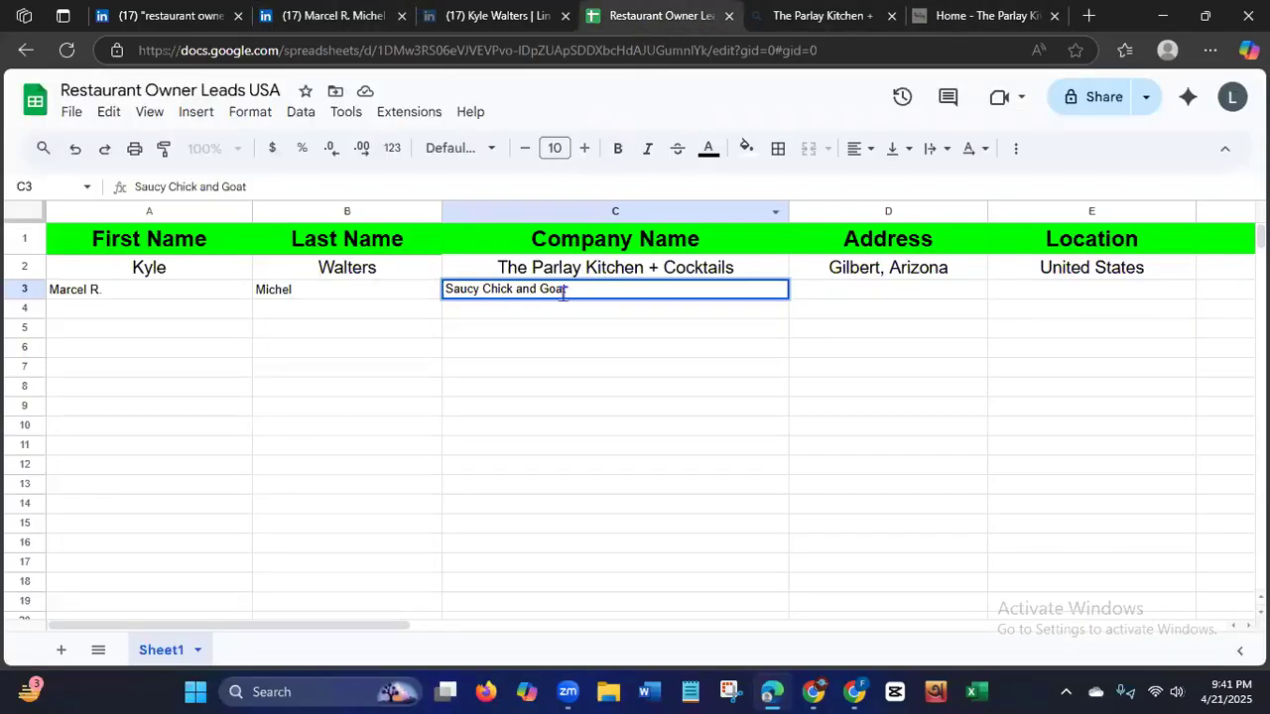
{"action": "key", "text": "BackSpace"}
{"action": "key", "text": "BackSpace"}
{"action": "key", "text": "BackSpace"}
{"action": "key", "text": "BackSpace"}
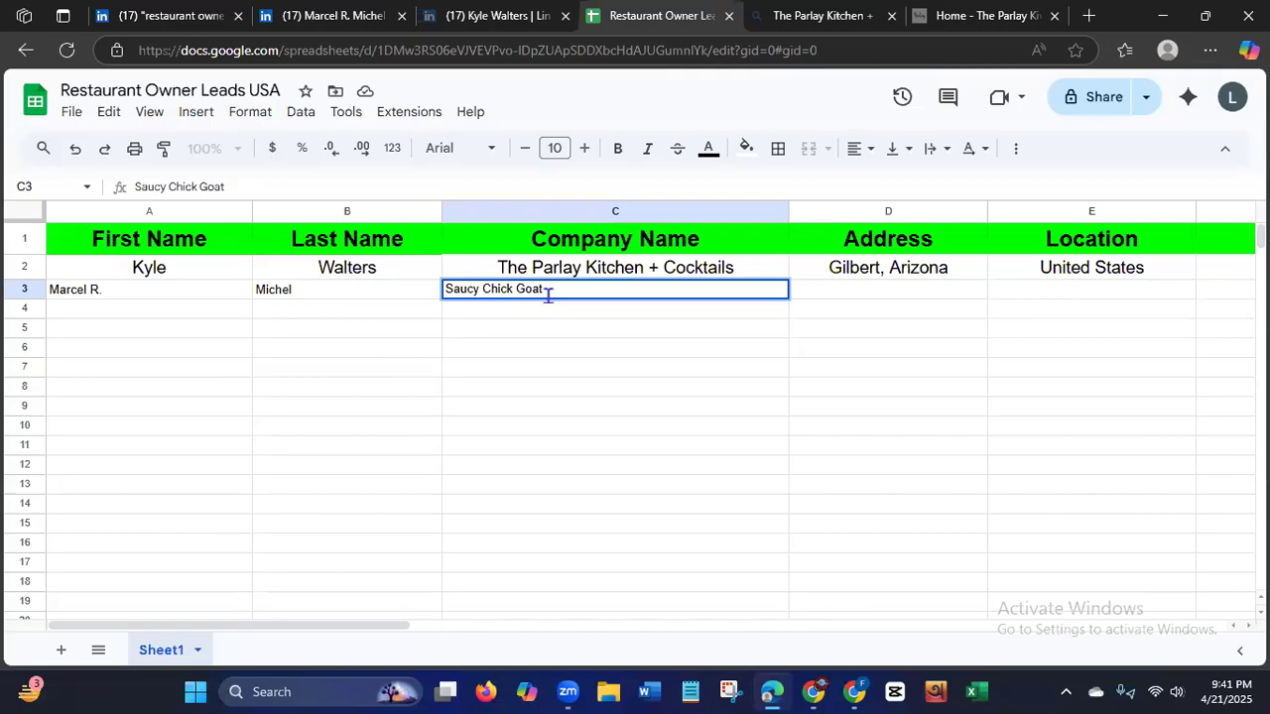
{"action": "type", "text": "Mafia R"}
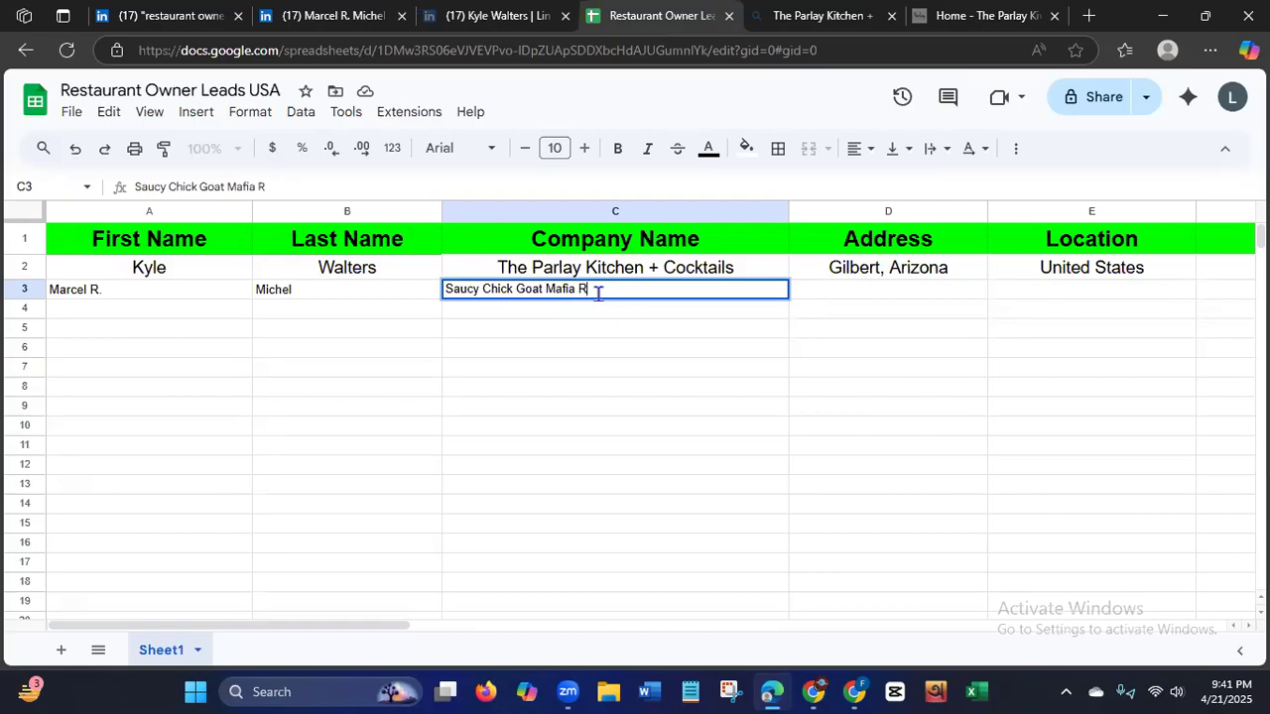
{"action": "type", "text": "estaurant"}
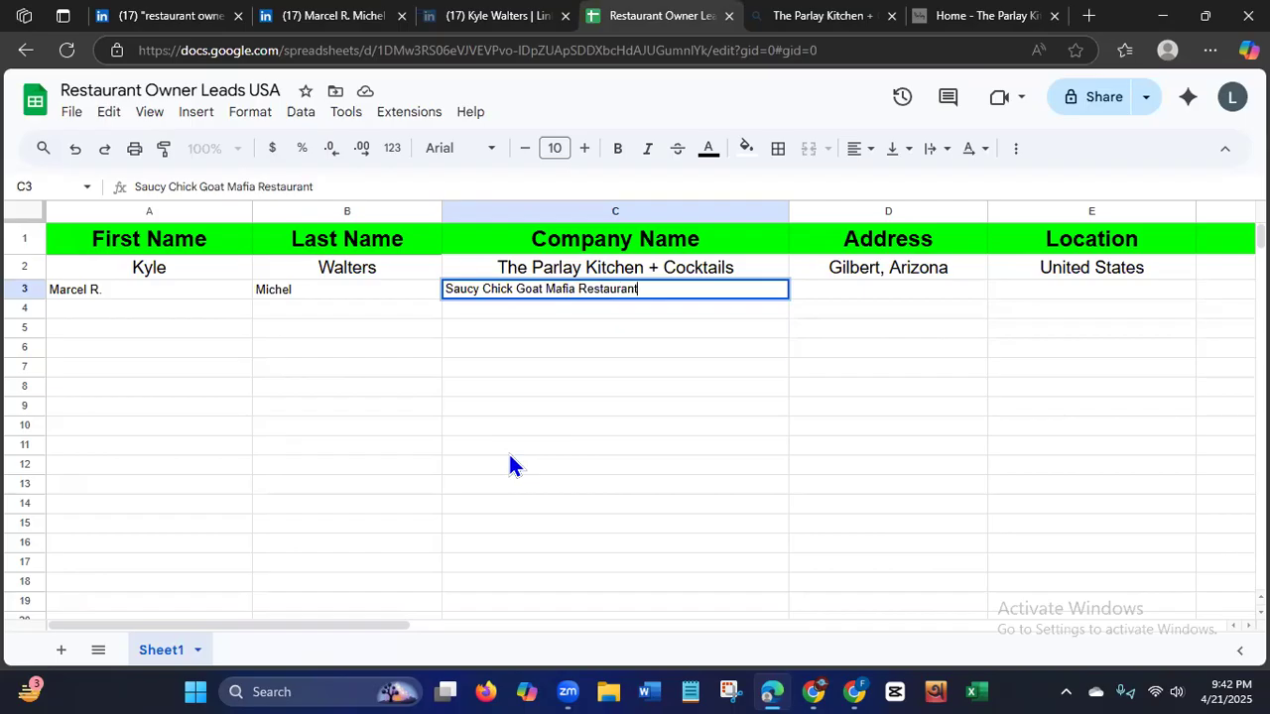
Copy the city and state from the second lead's LinkedIn profile into the Address cell D3 of the lead sheet.
{"action": "left_click", "coordinate": [334, 18]}
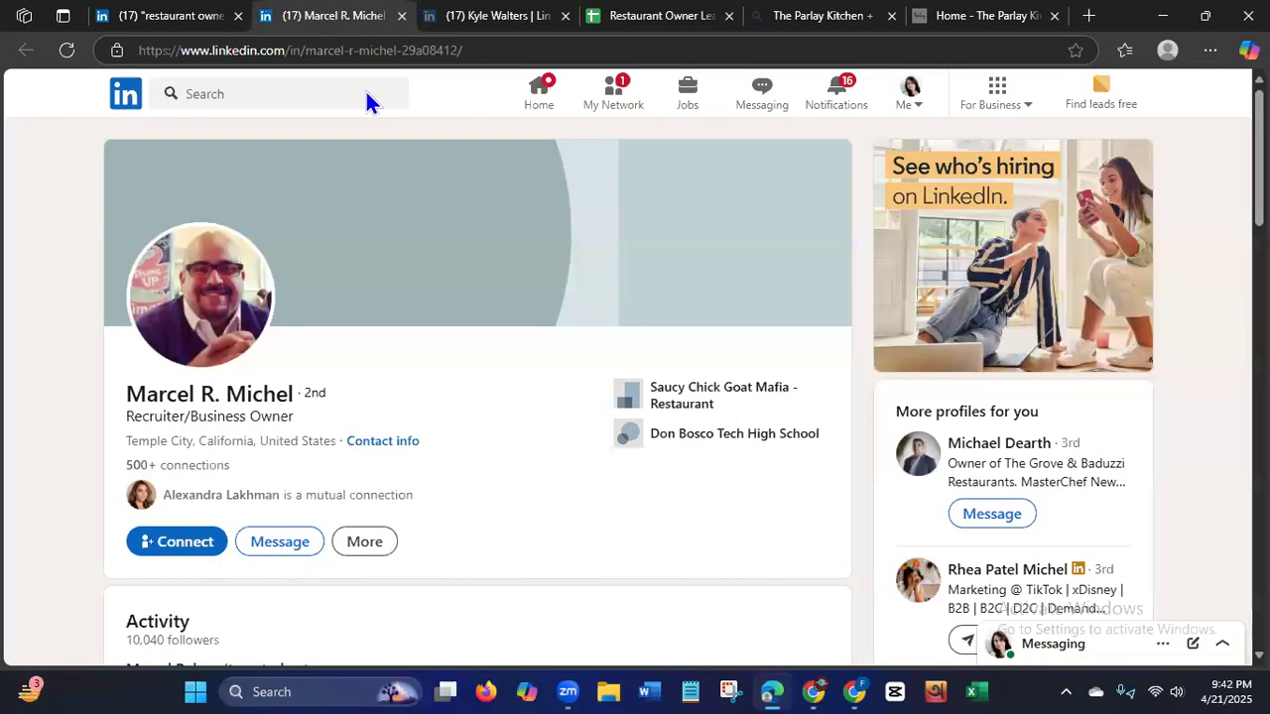
{"action": "left_click_drag", "start_coordinate": [129, 437], "coordinate": [253, 446]}
{"action": "left_click", "coordinate": [120, 444]}
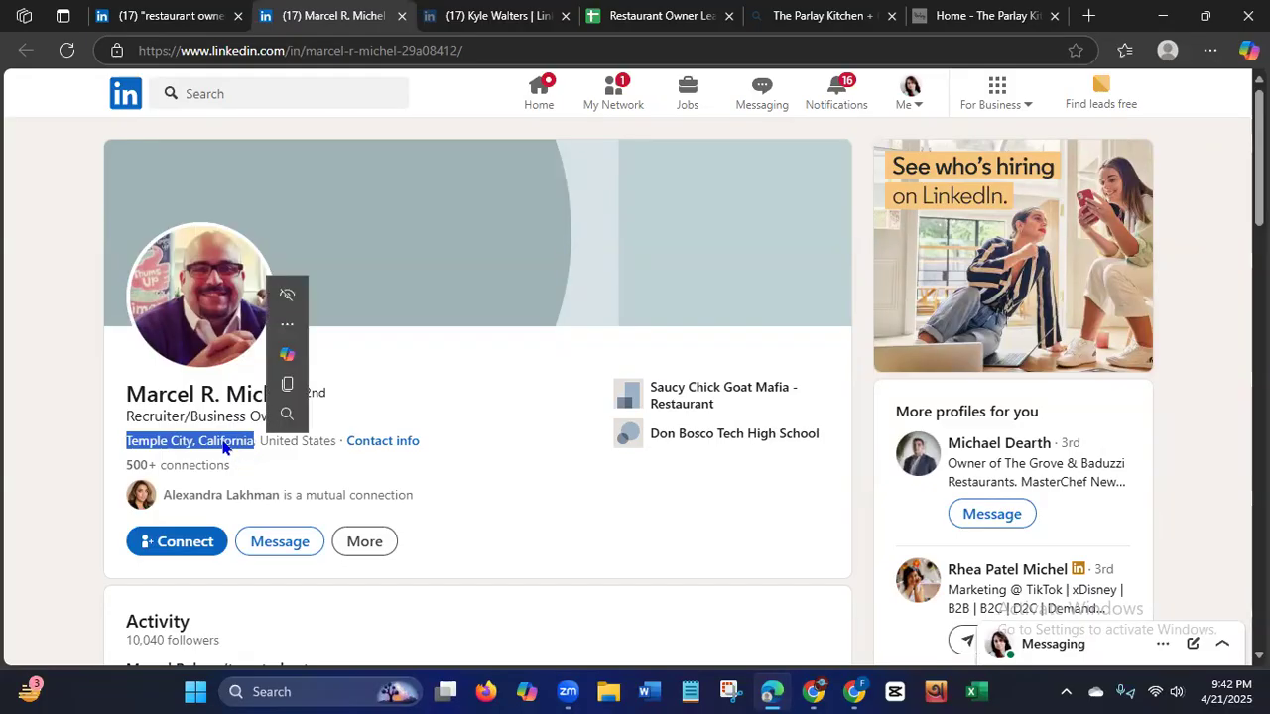
{"action": "right_click", "coordinate": [224, 448]}
{"action": "left_click", "coordinate": [295, 150]}
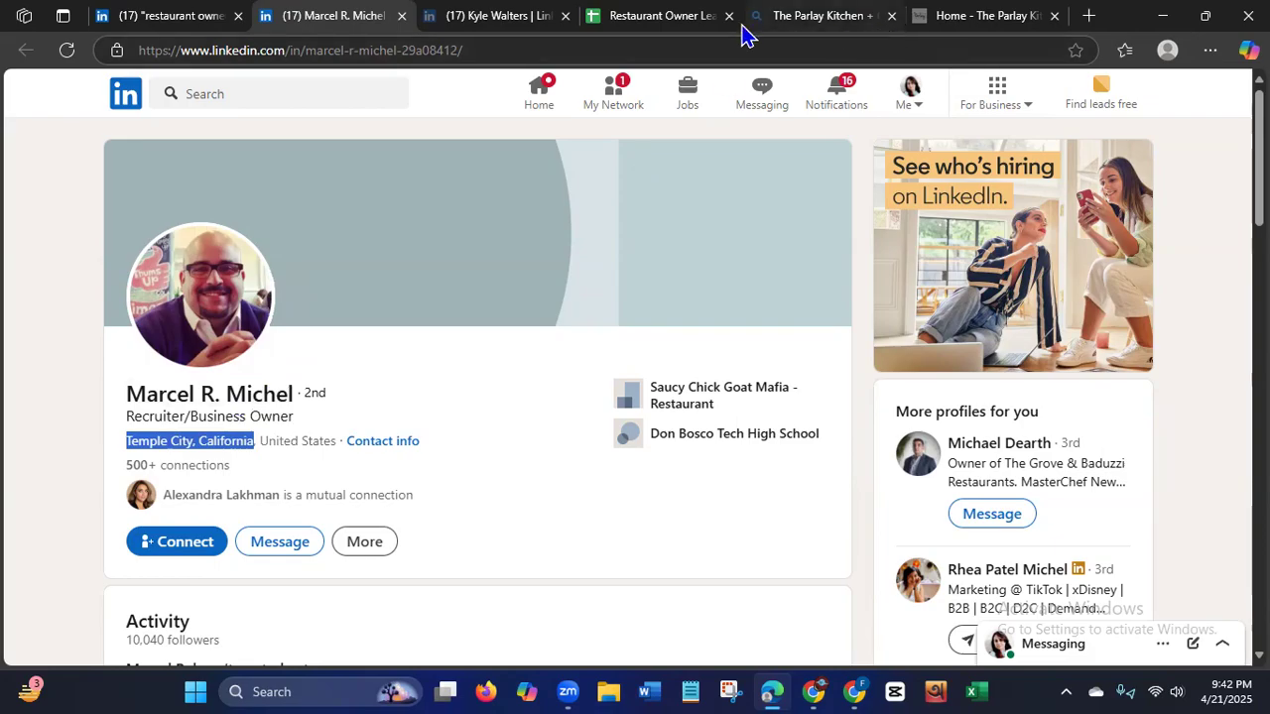
{"action": "left_click", "coordinate": [635, 21]}
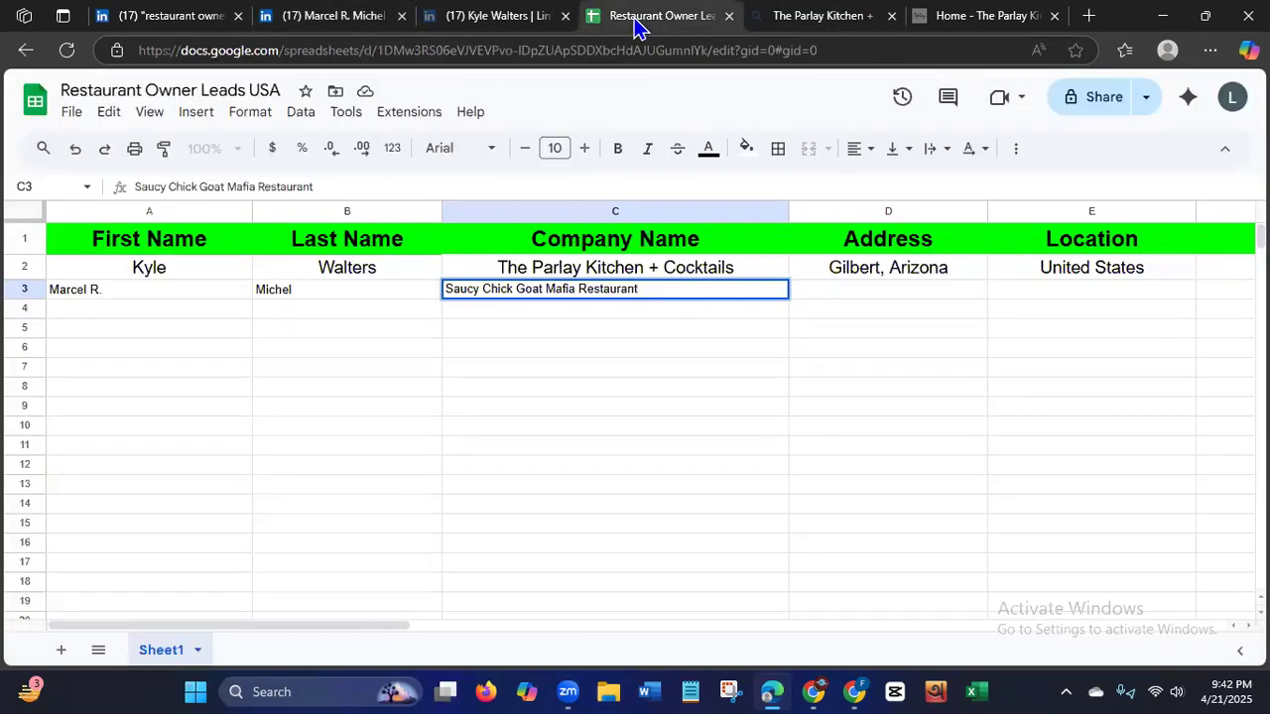
{"action": "left_click", "coordinate": [857, 293]}
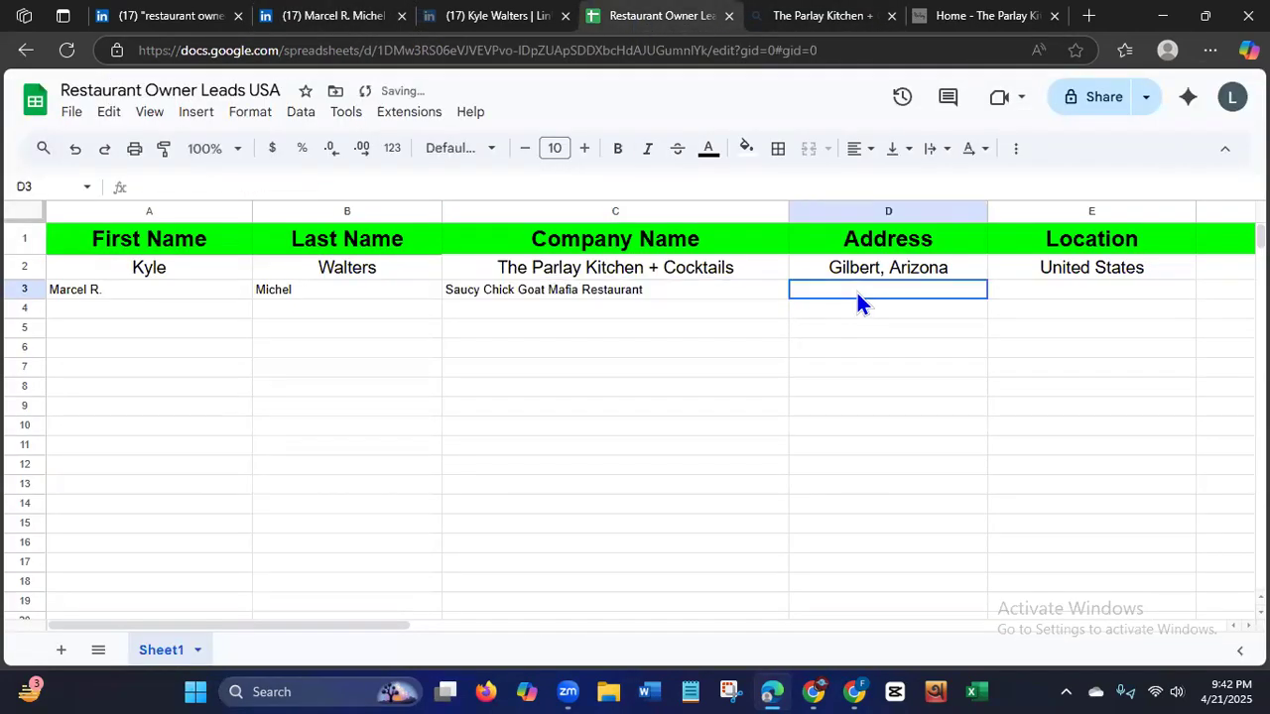
{"action": "key", "text": "ctrl+v"}
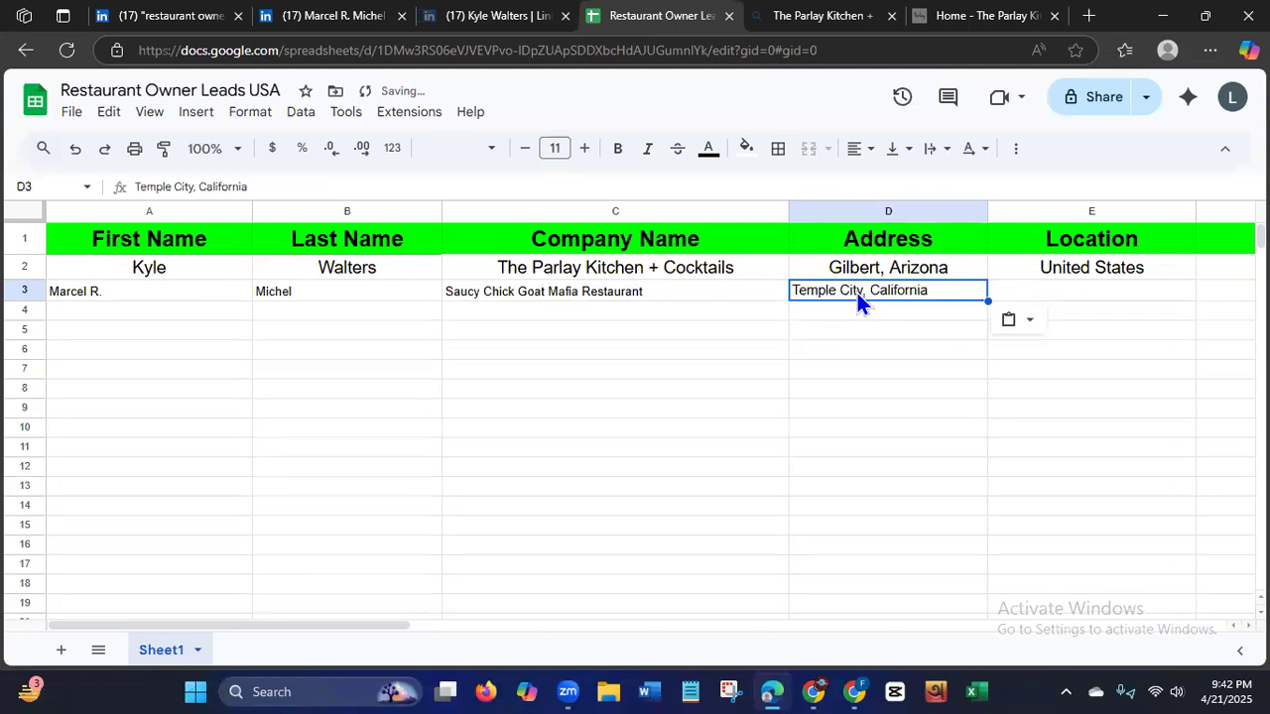
Enter "United States" as the second lead's location in cell E3.
{"action": "left_click", "coordinate": [1070, 279]}
{"action": "left_click", "coordinate": [1089, 293]}
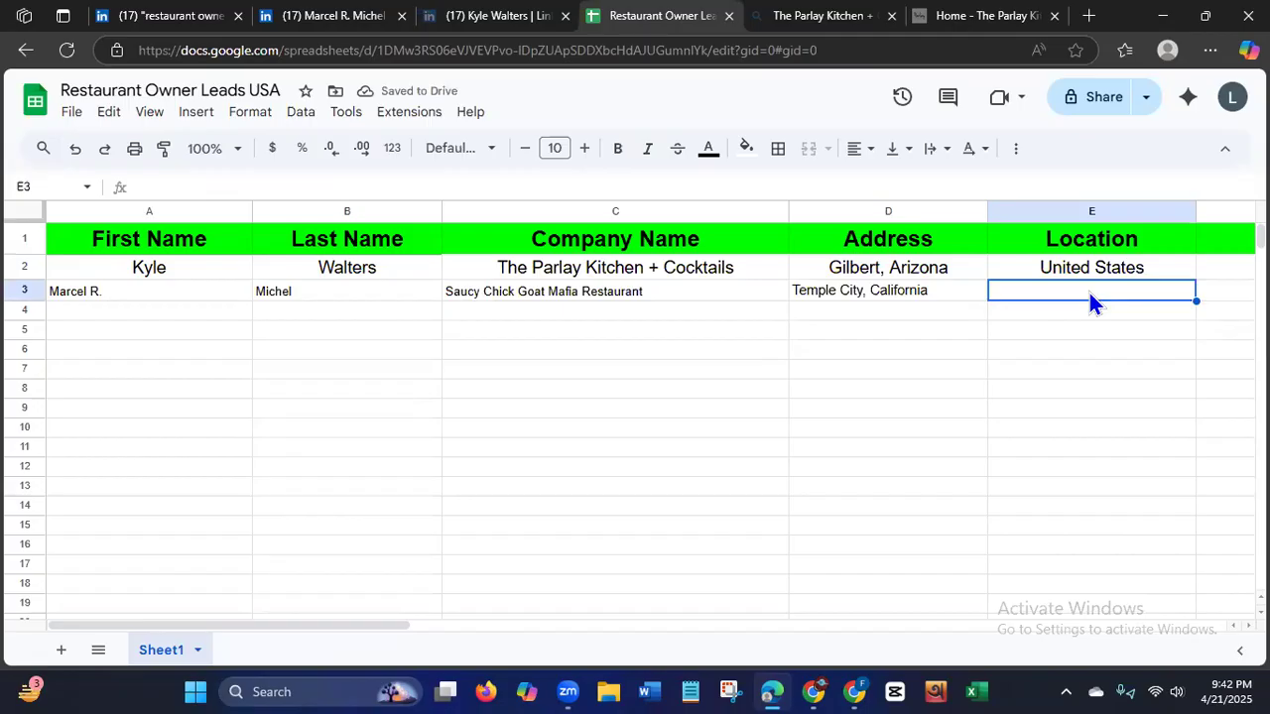
{"action": "type", "text": "United"}
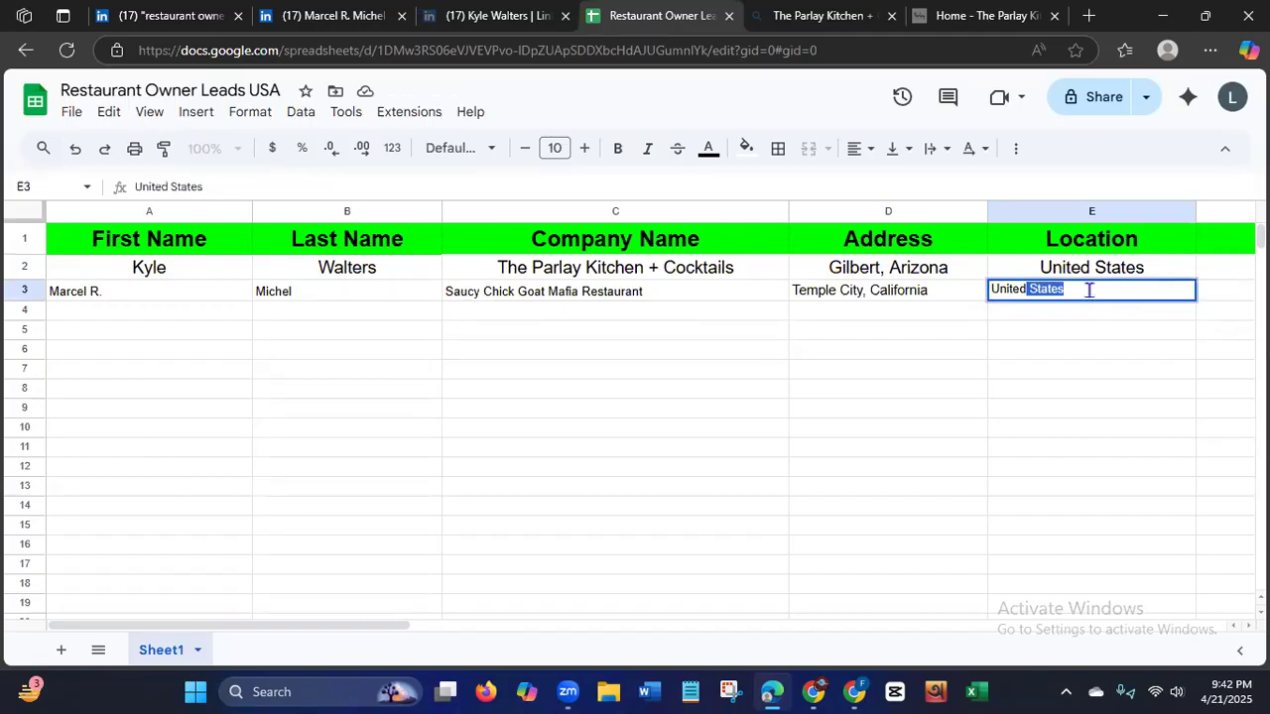
{"action": "key", "text": "Return"}
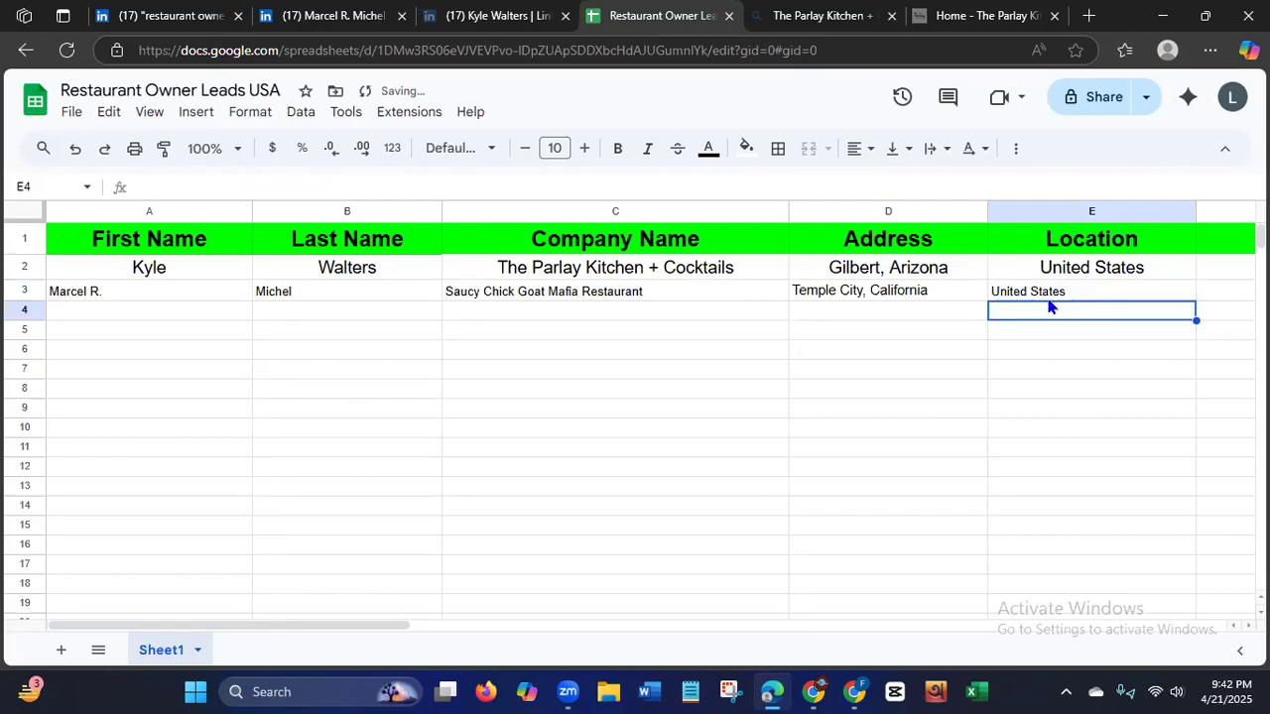
Select the Phone No. cell F3, and check the contact info and Experience section of the lead's LinkedIn profile for contact details.
{"action": "left_click_drag", "start_coordinate": [229, 631], "coordinate": [327, 641]}
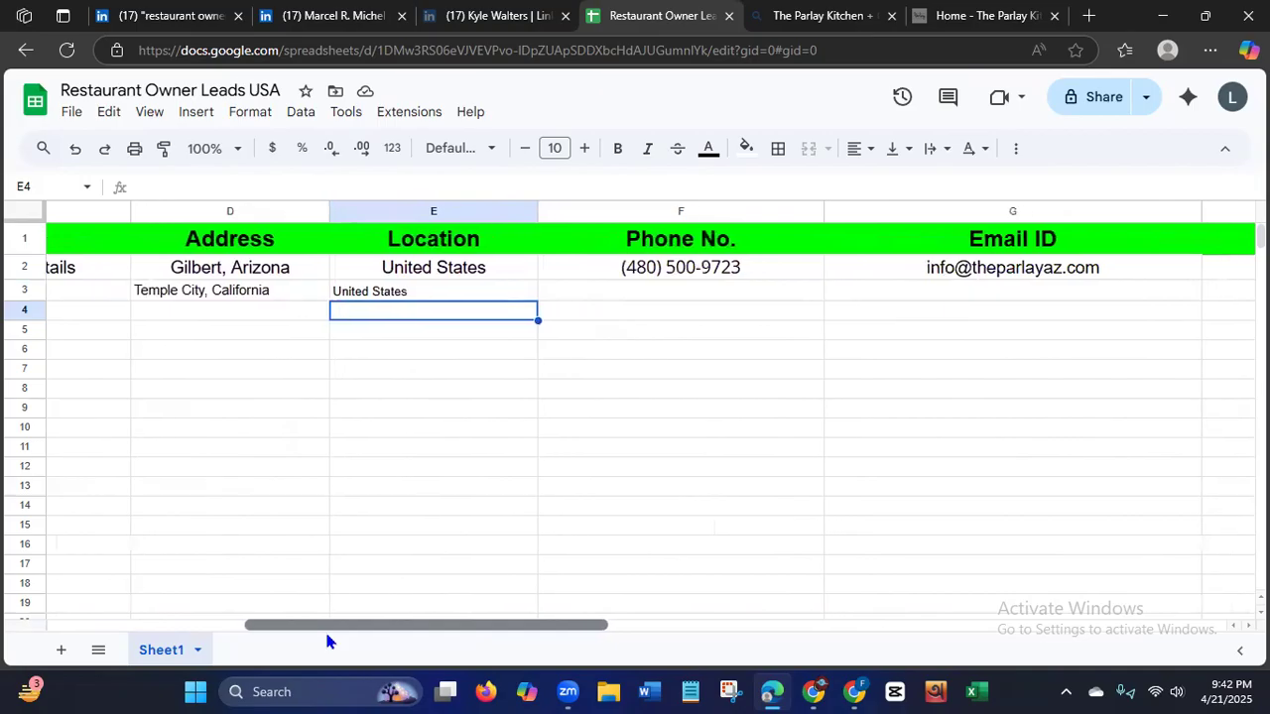
{"action": "left_click", "coordinate": [664, 312]}
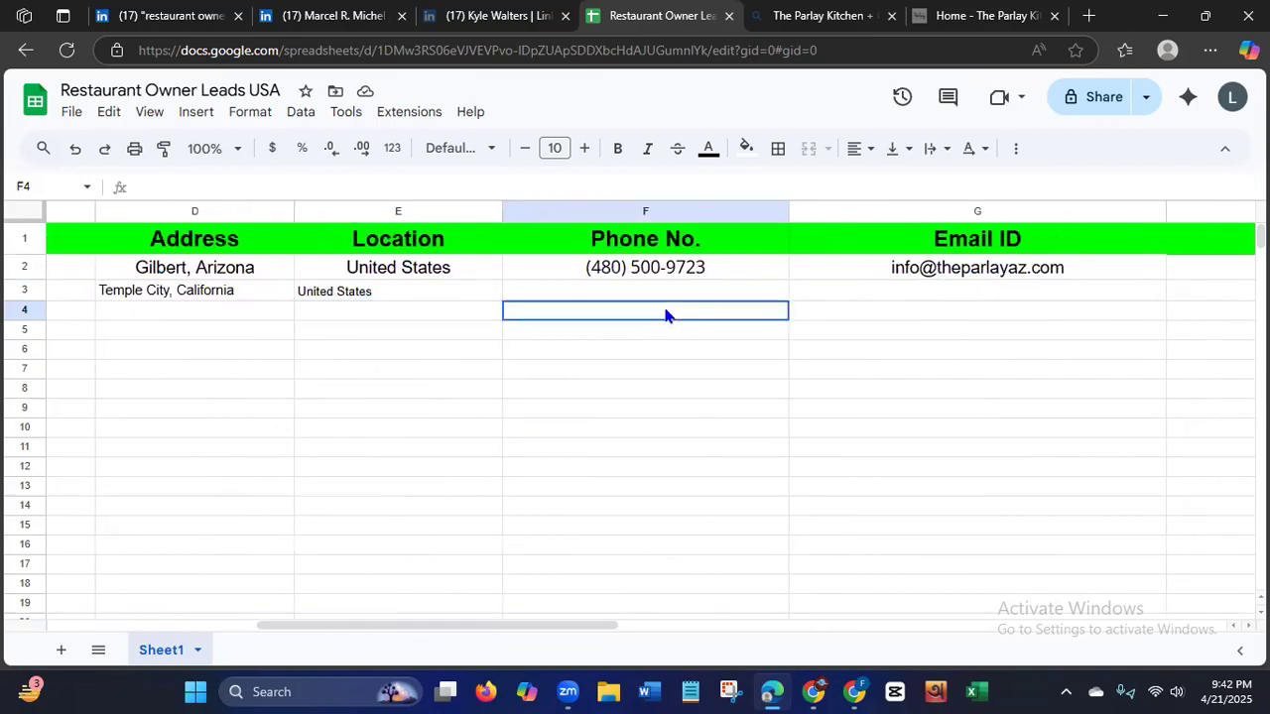
{"action": "left_click", "coordinate": [669, 291]}
{"action": "left_click", "coordinate": [320, 16]}
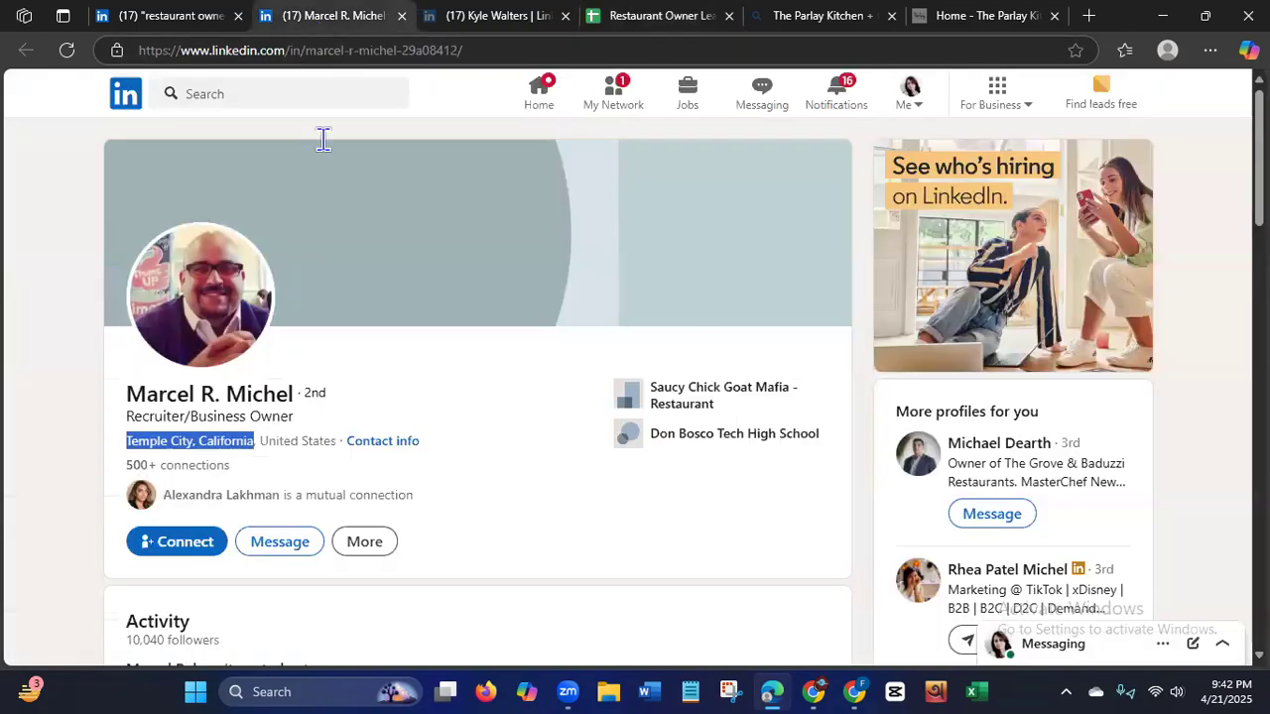
{"action": "left_click", "coordinate": [382, 442]}
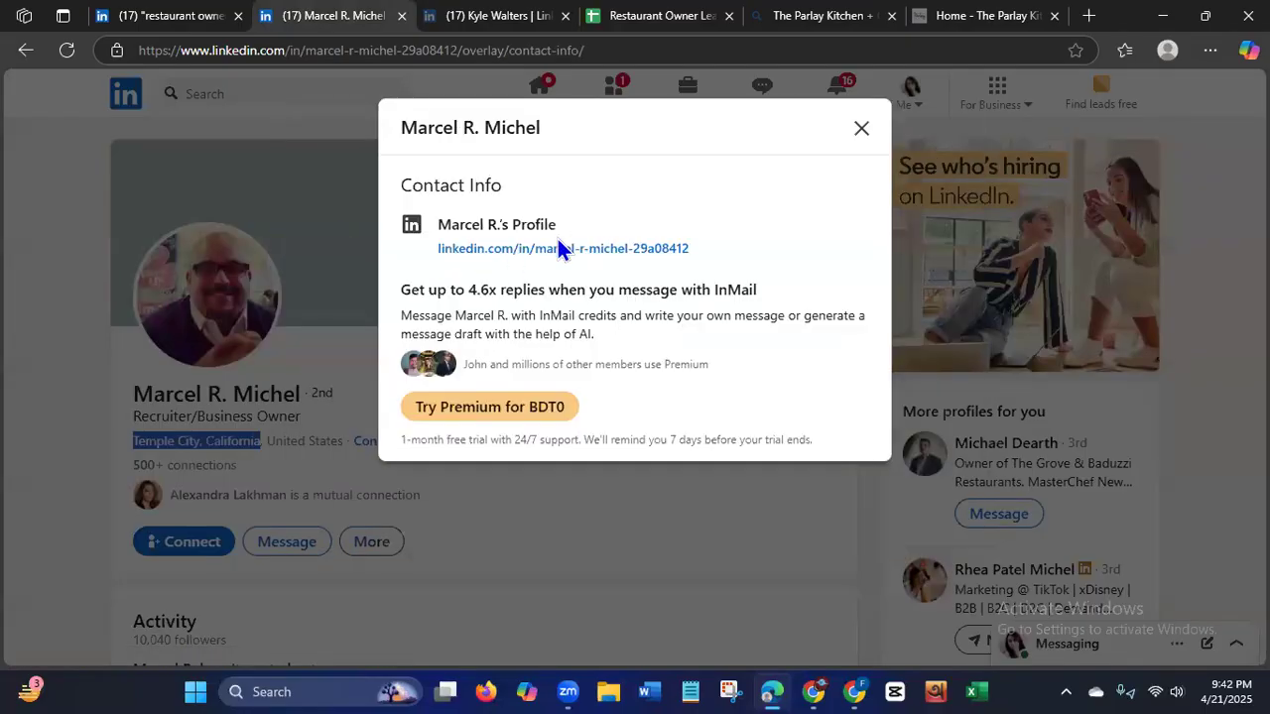
{"action": "left_click", "coordinate": [861, 131]}
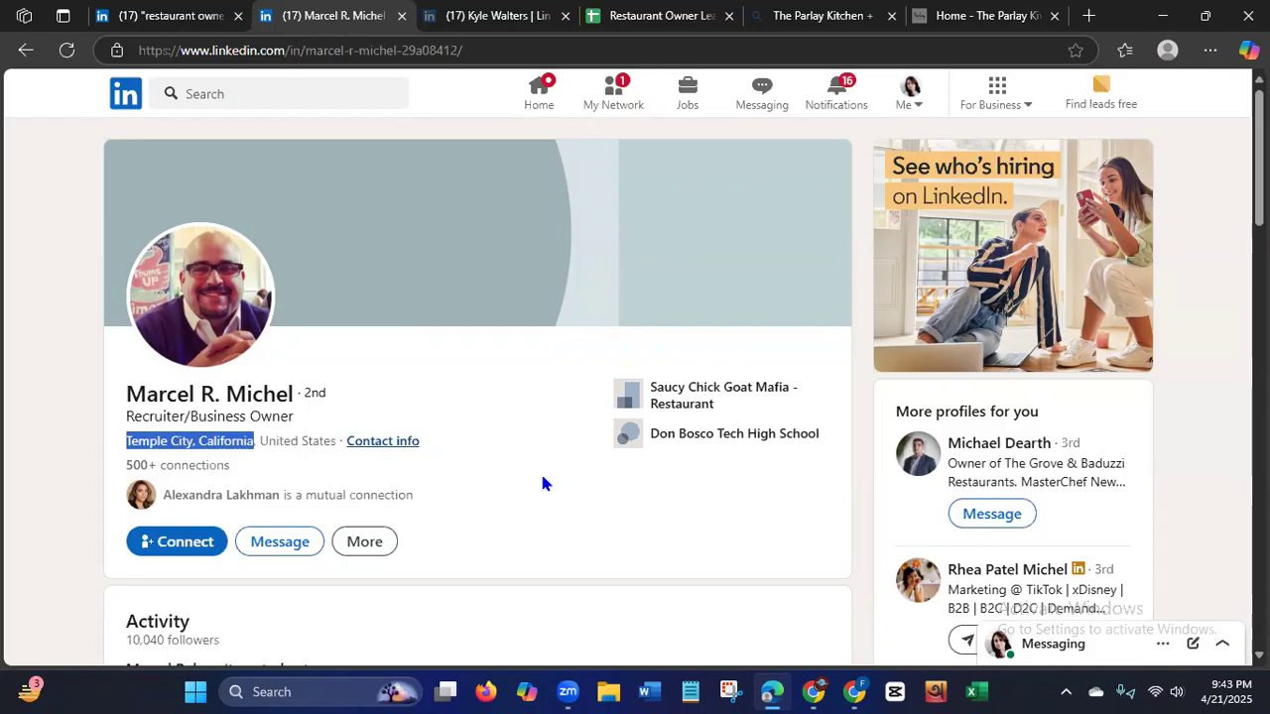
{"action": "left_click_drag", "start_coordinate": [1259, 198], "coordinate": [1259, 201]}
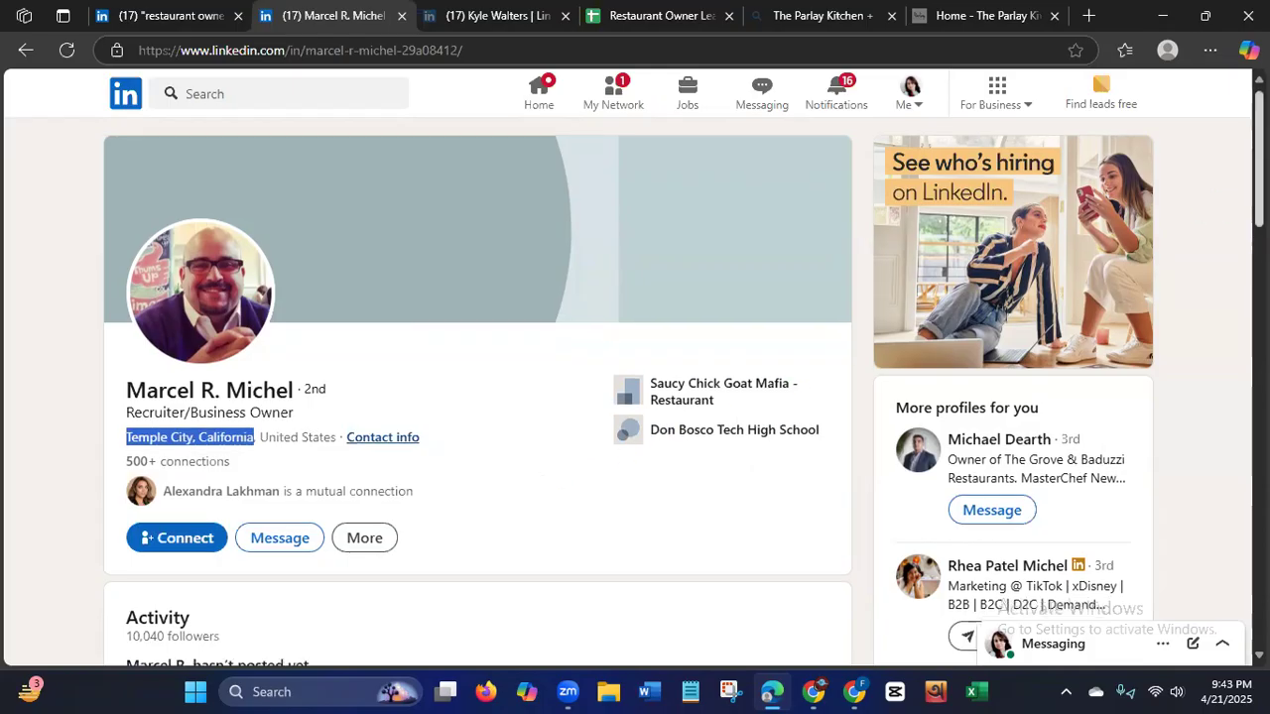
{"action": "scroll", "coordinate": [635, 397], "scroll_direction": "down", "scroll_amount": 4}
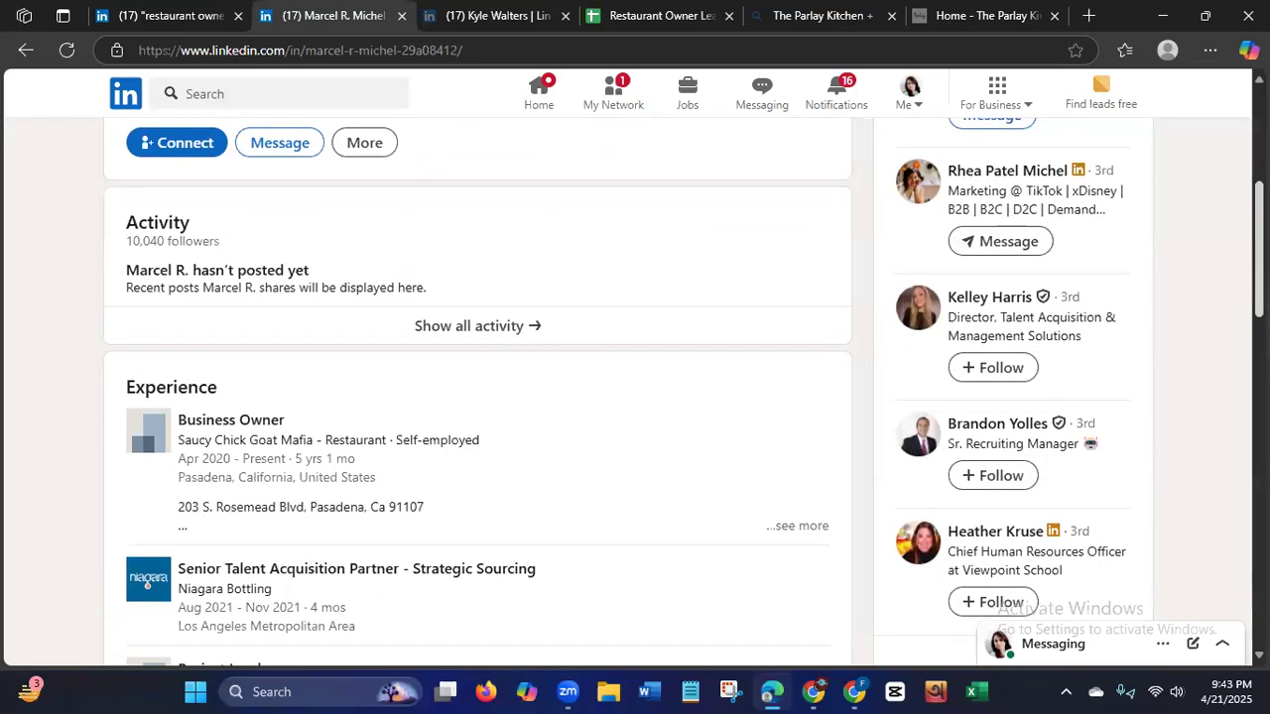
{"action": "scroll", "coordinate": [635, 397], "scroll_direction": "down", "scroll_amount": 2}
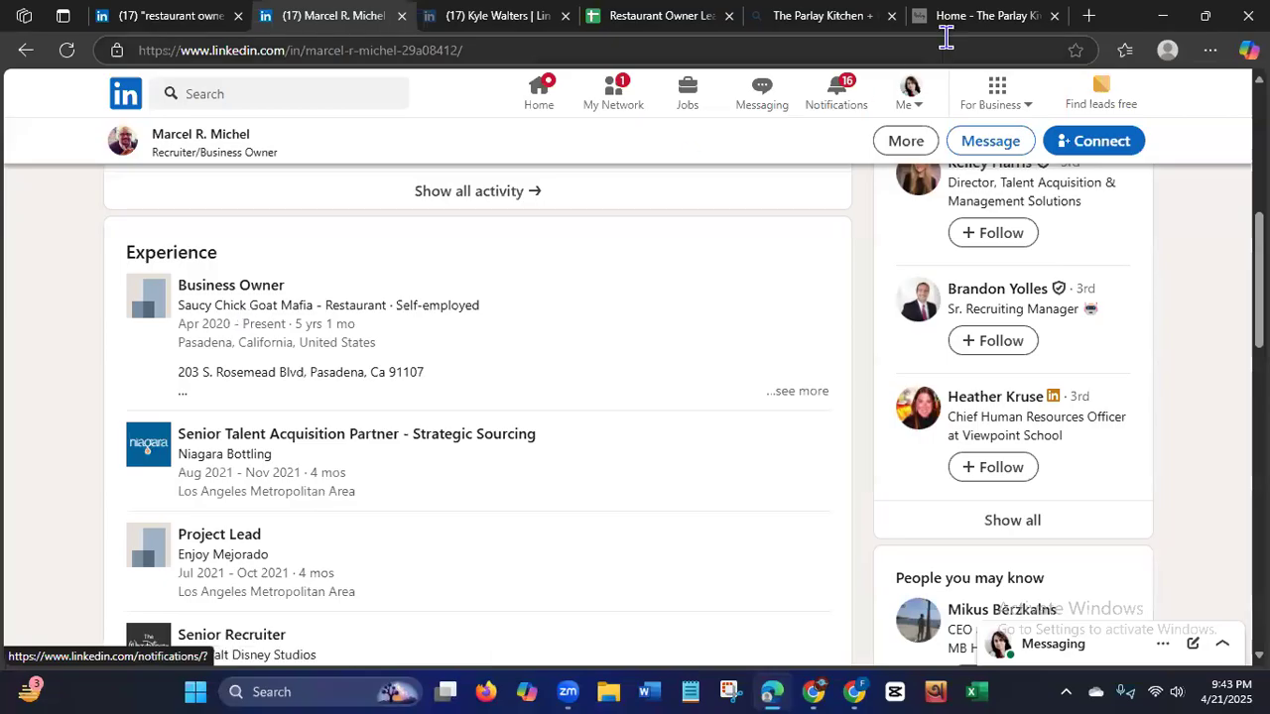
Close the first restaurant's search and website tabs, and search the web for "saucy chick goat mafia restaurant" in a new tab.
{"action": "left_click", "coordinate": [1056, 17]}
{"action": "left_click", "coordinate": [1055, 17]}
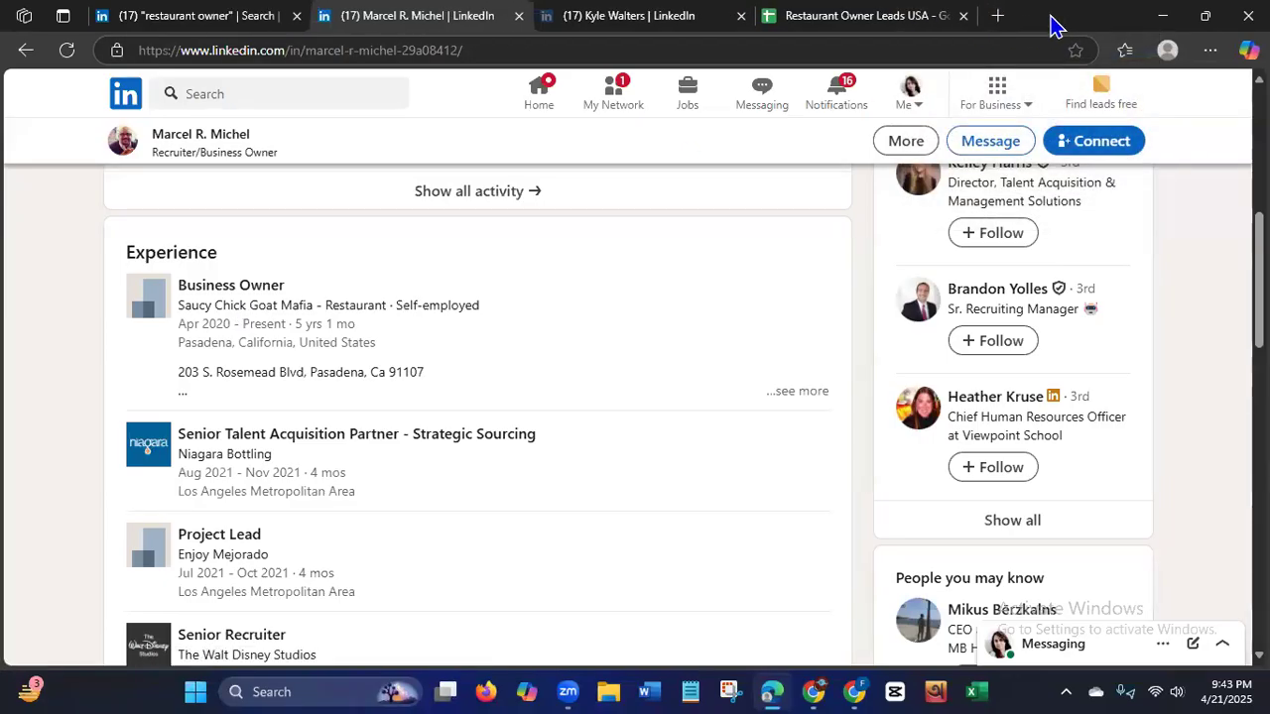
{"action": "left_click", "coordinate": [998, 17]}
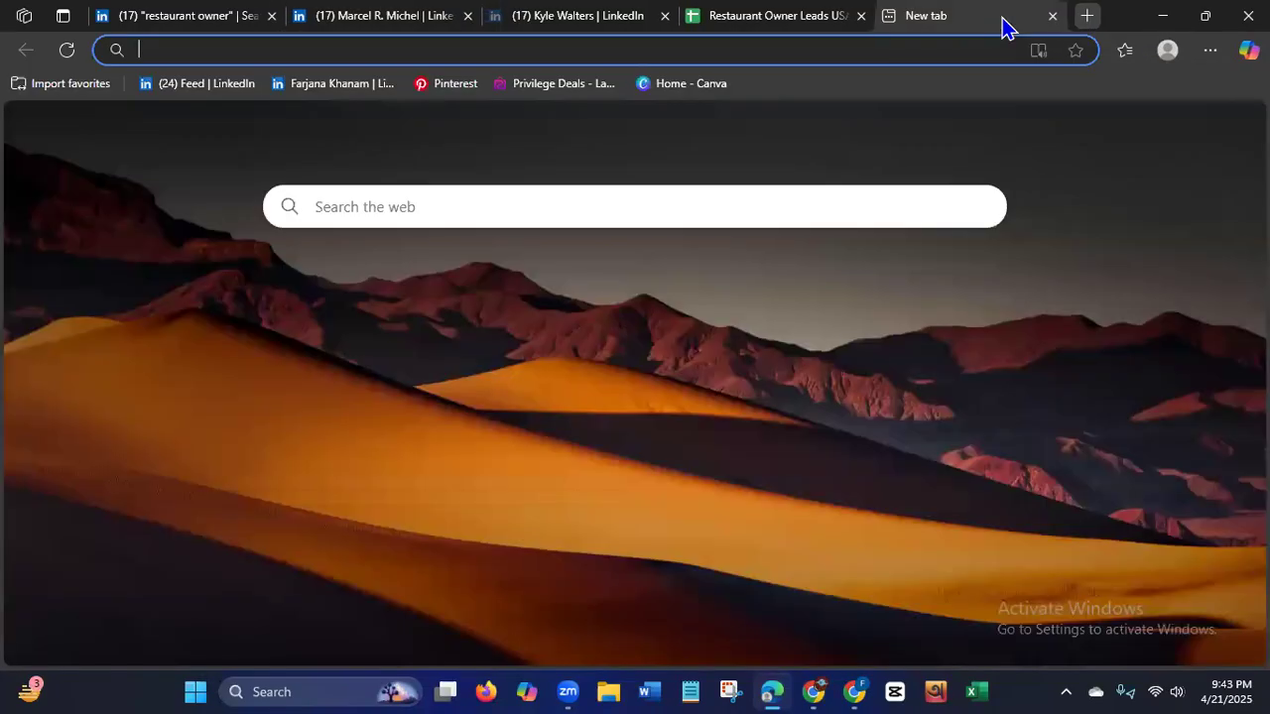
{"action": "left_click", "coordinate": [609, 44]}
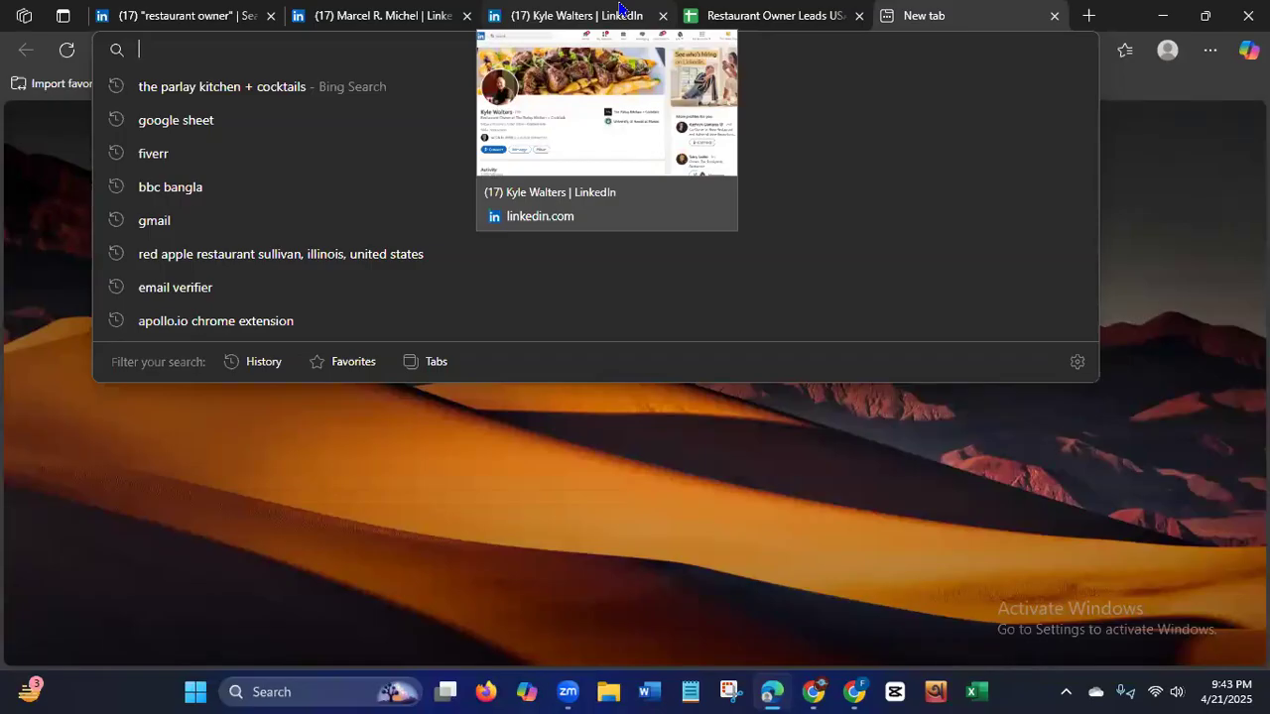
{"action": "type", "text": "saucy"}
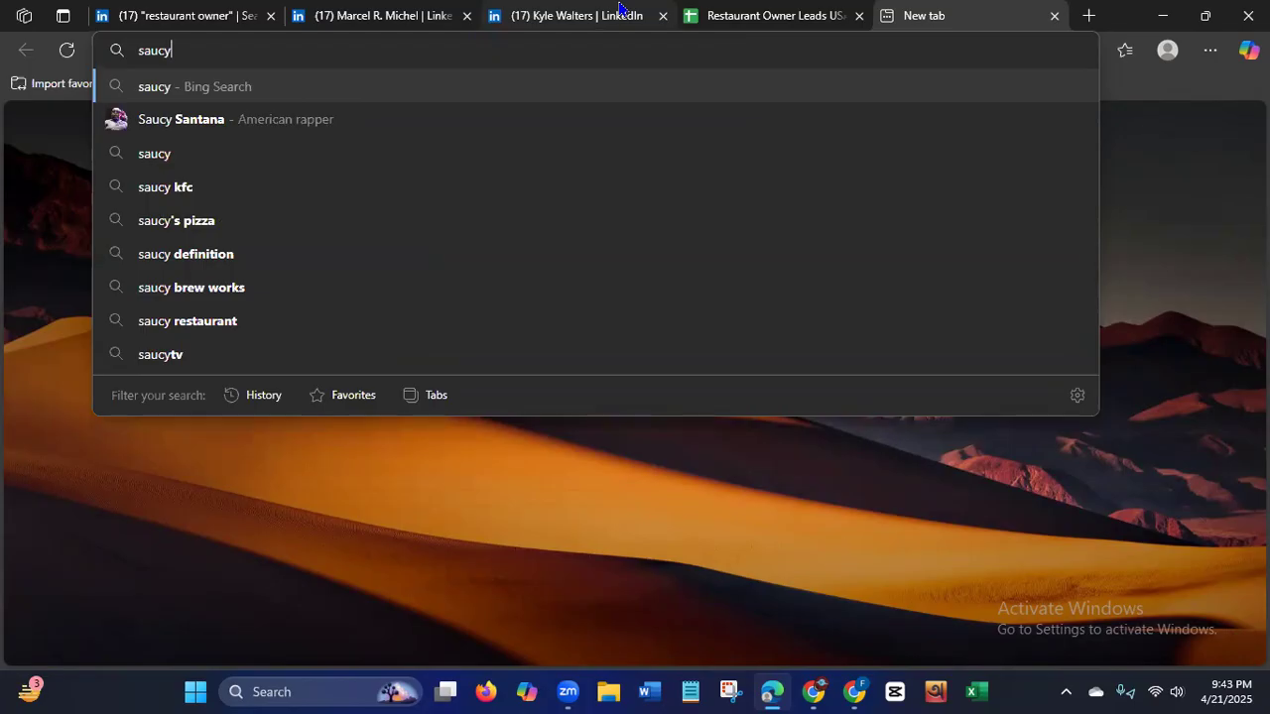
{"action": "type", "text": " ch"}
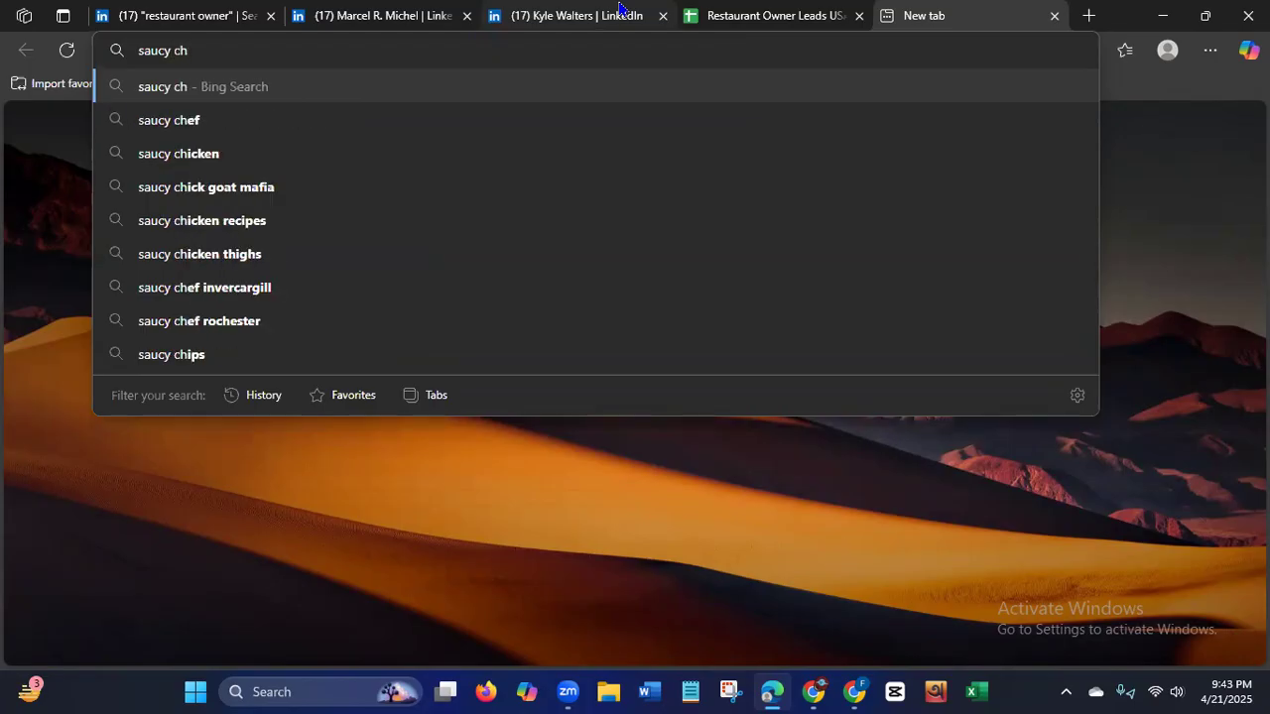
{"action": "type", "text": "ick"}
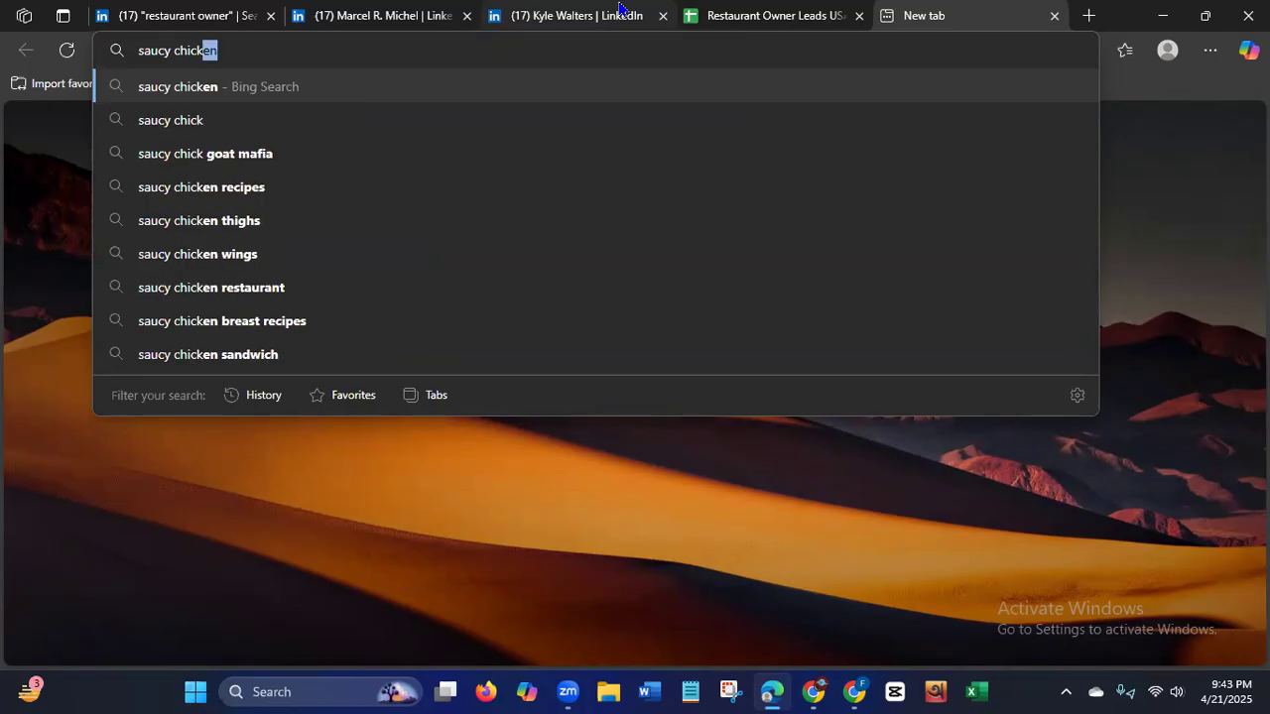
{"action": "type", "text": " goat mafia res"}
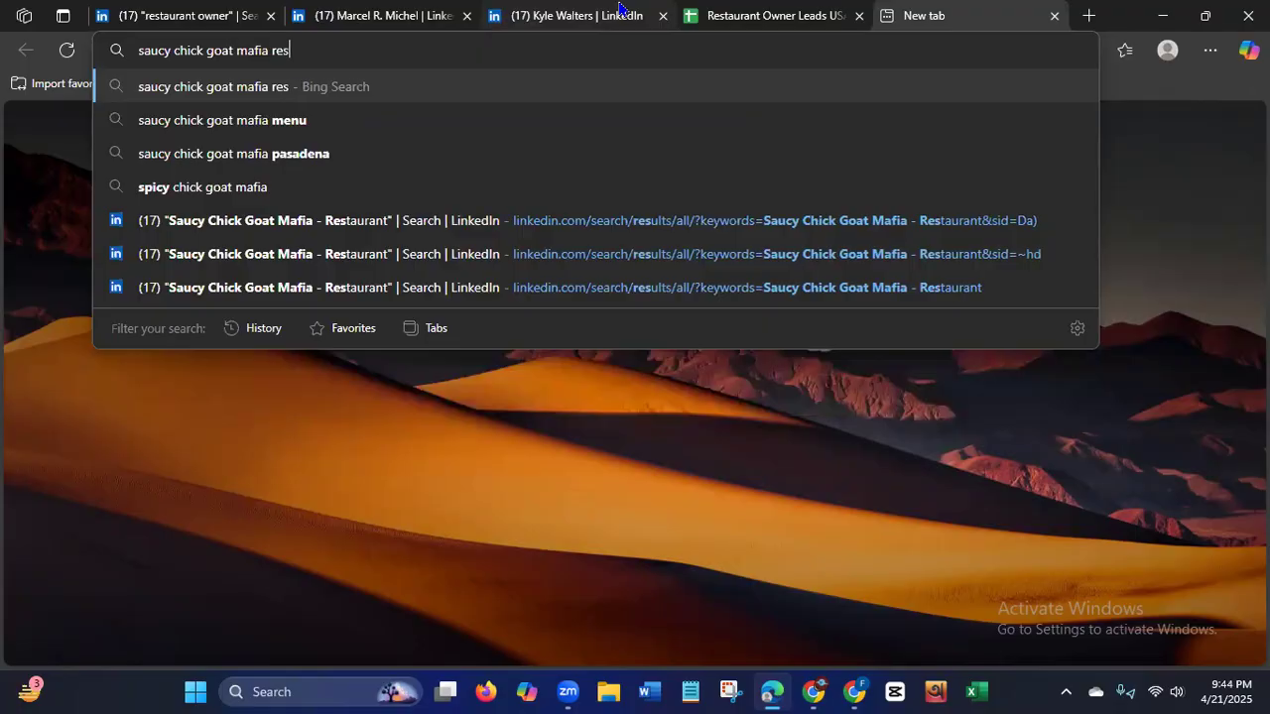
{"action": "type", "text": "t"}
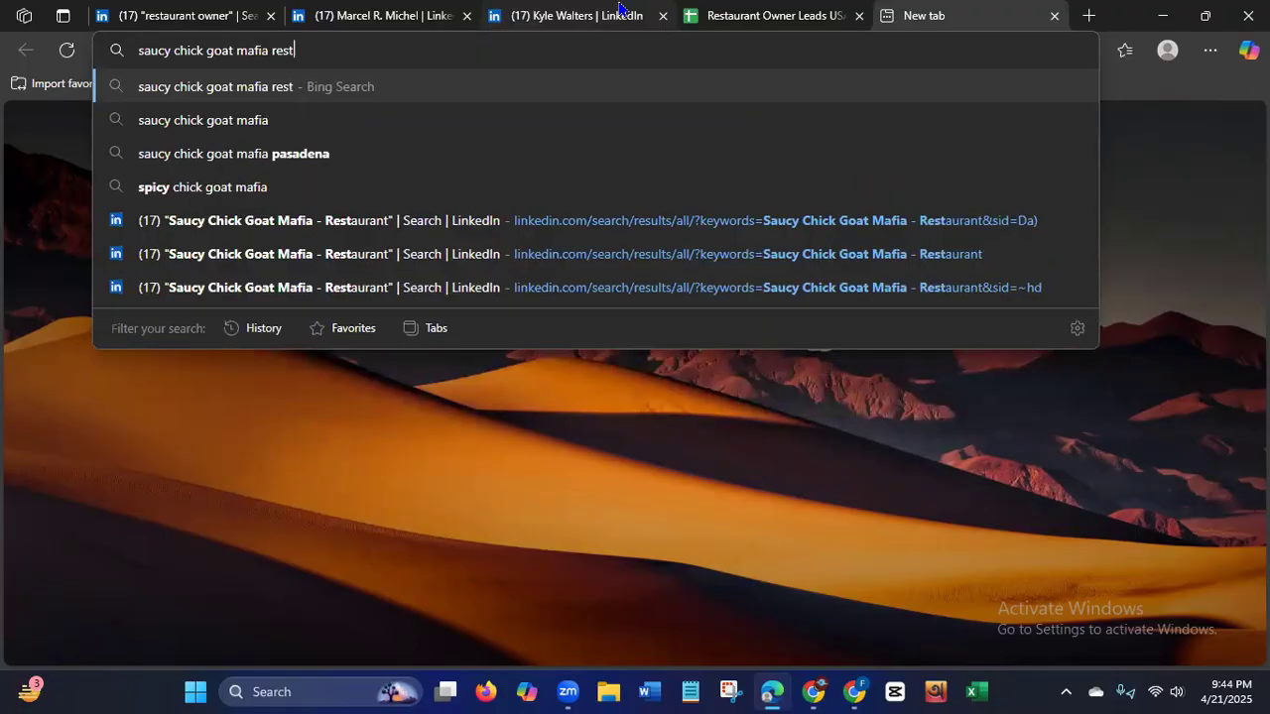
{"action": "type", "text": "aurant"}
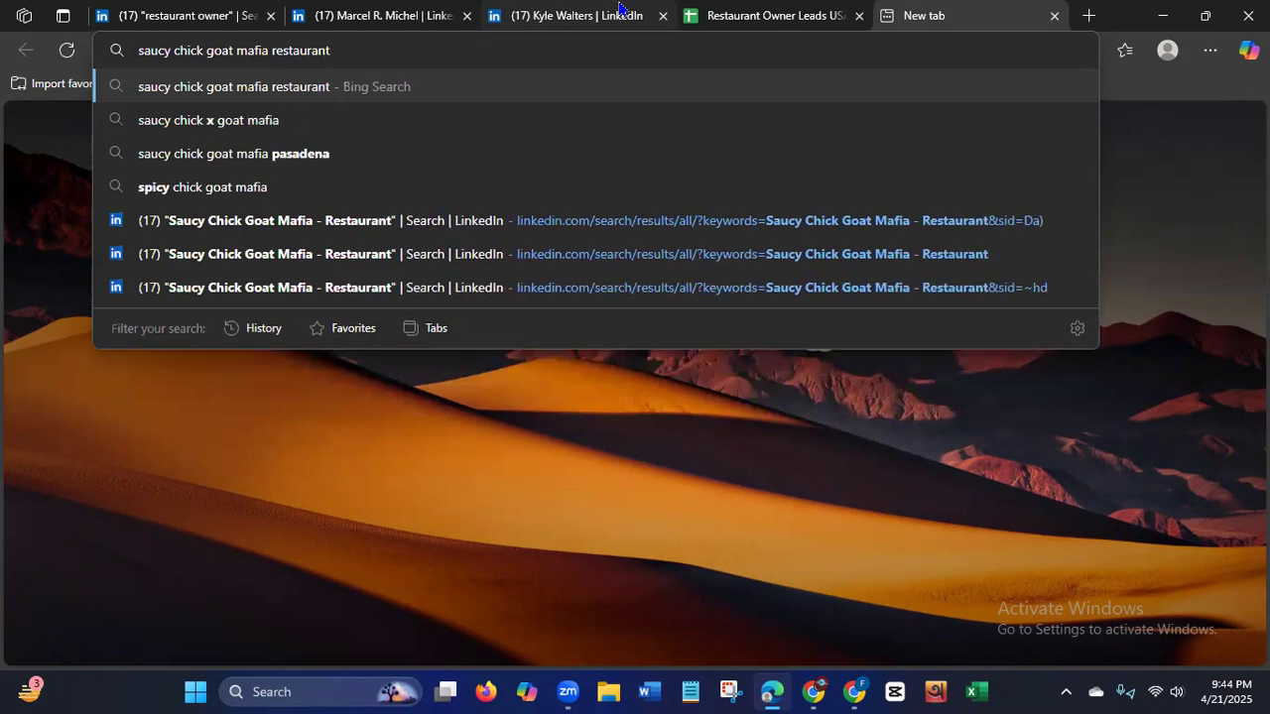
{"action": "key", "text": "Return"}
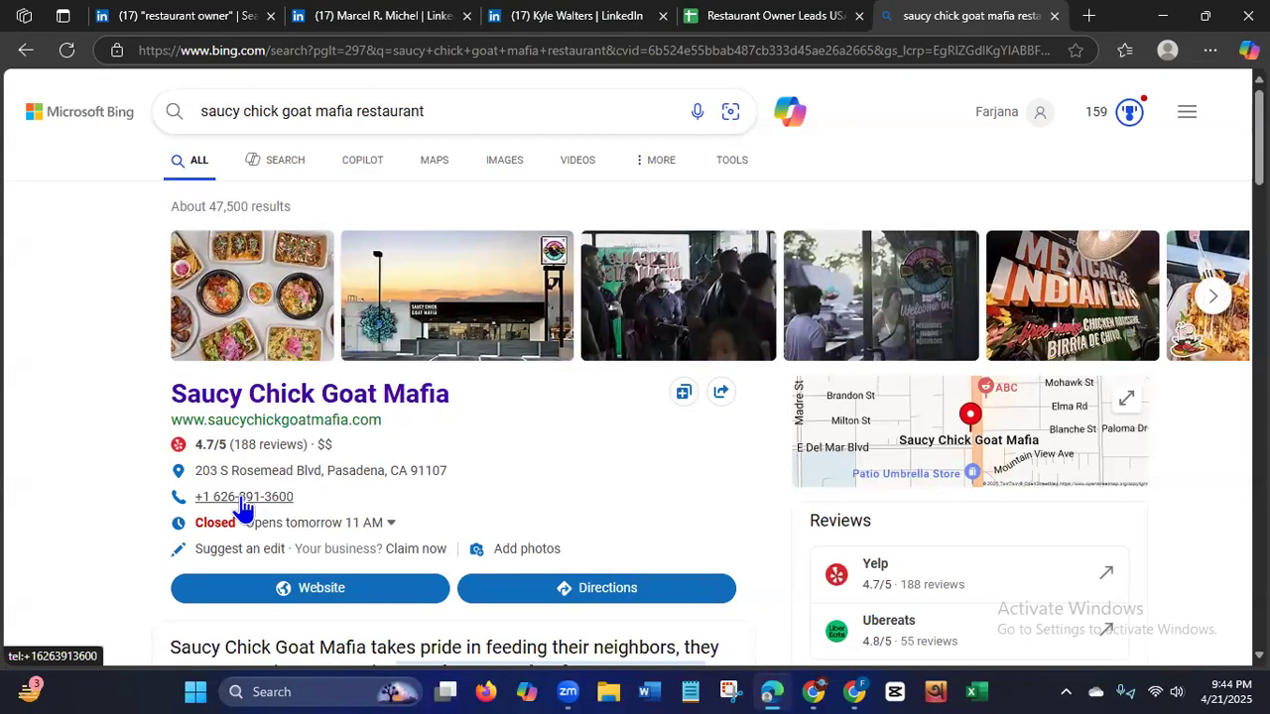
Open the Saucy Chick Goat Mafia website from the search listing and dismiss its breakfast promotion pop-up.
{"action": "left_click_drag", "start_coordinate": [1259, 149], "coordinate": [1259, 190]}
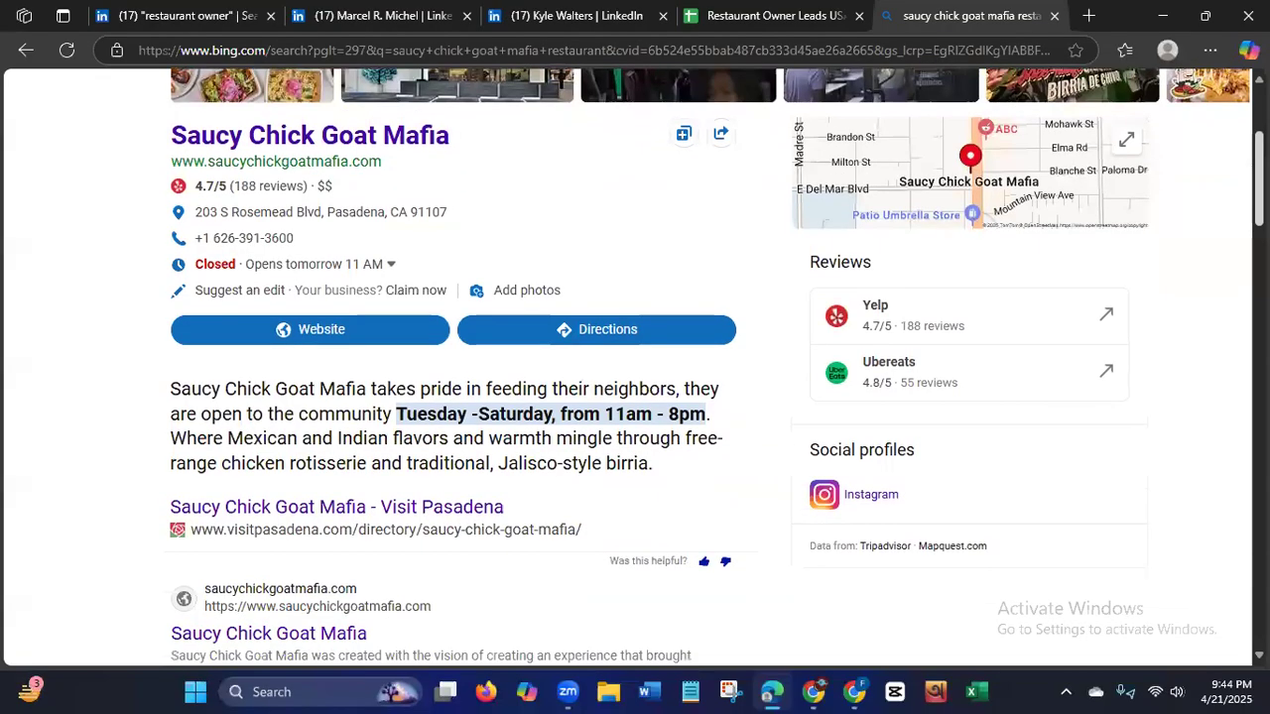
{"action": "left_click", "coordinate": [278, 335]}
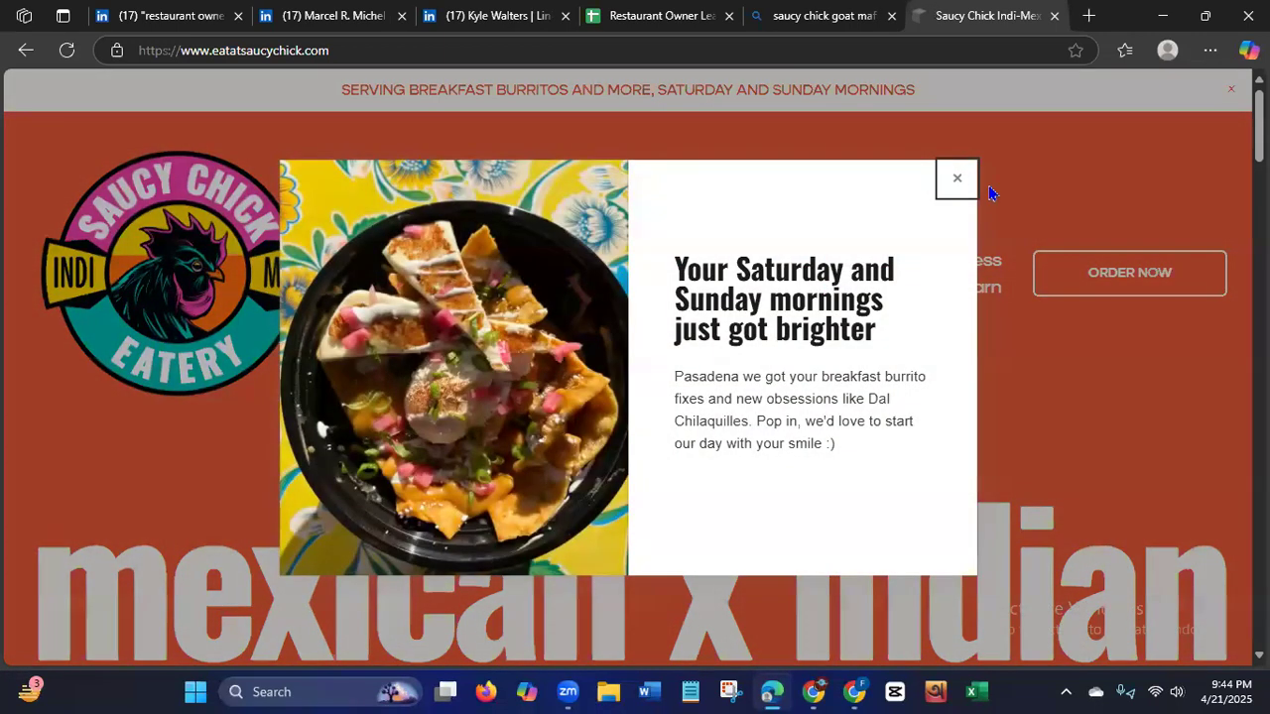
{"action": "left_click", "coordinate": [954, 183]}
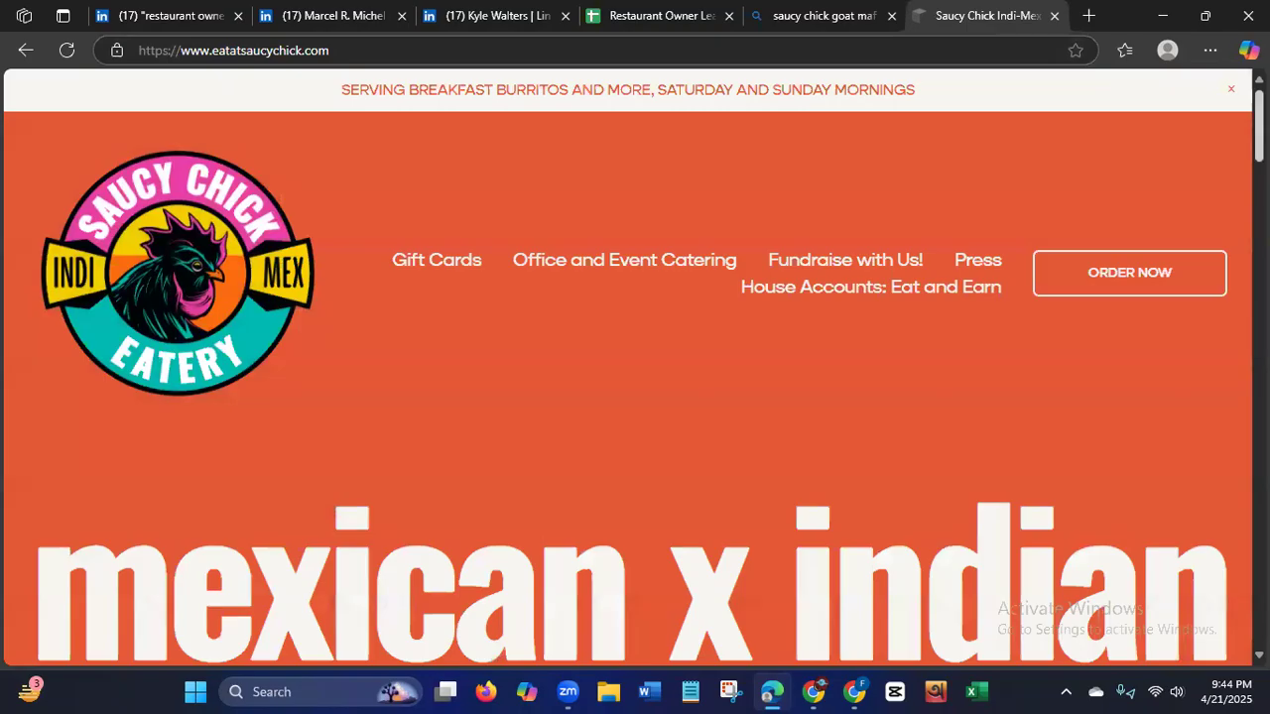
Look through the restaurant's home page down to the Get in Contact section for contact details.
{"action": "scroll", "coordinate": [635, 367], "scroll_direction": "down", "scroll_amount": 8}
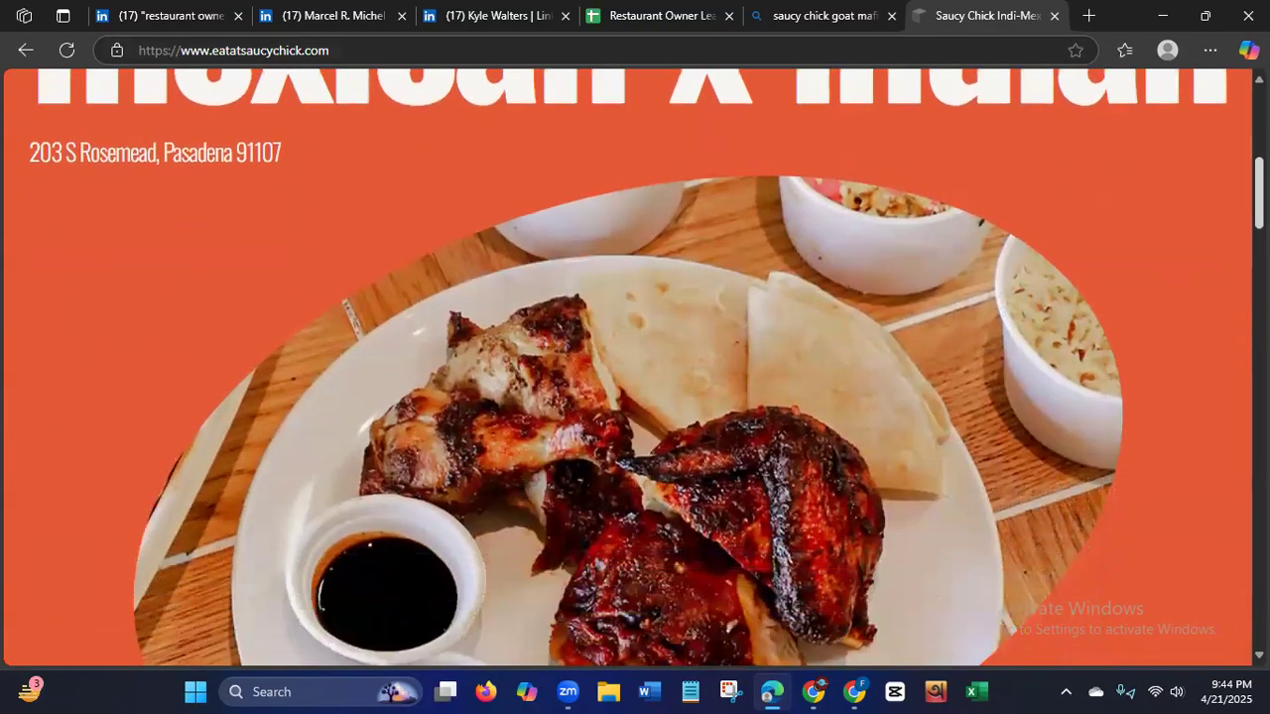
{"action": "scroll", "coordinate": [635, 367], "scroll_direction": "down", "scroll_amount": 1}
{"action": "scroll", "coordinate": [635, 367], "scroll_direction": "down", "scroll_amount": 5}
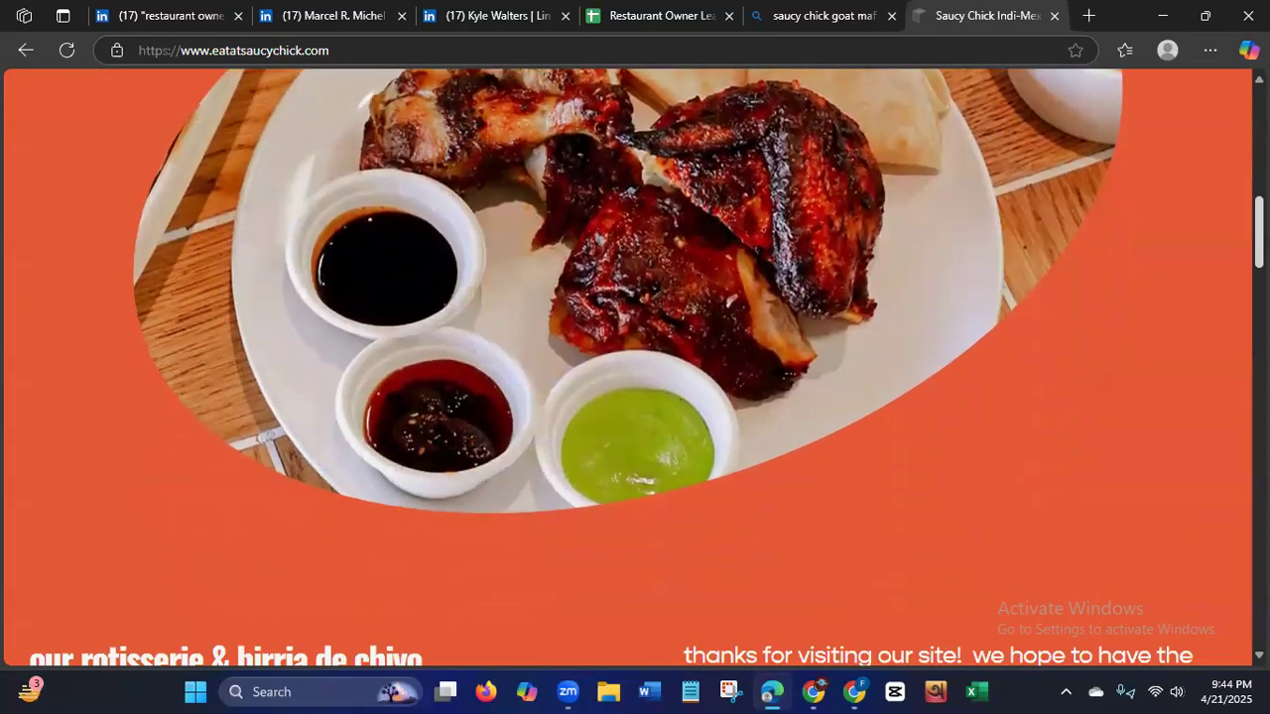
{"action": "scroll", "coordinate": [635, 367], "scroll_direction": "down", "scroll_amount": 5}
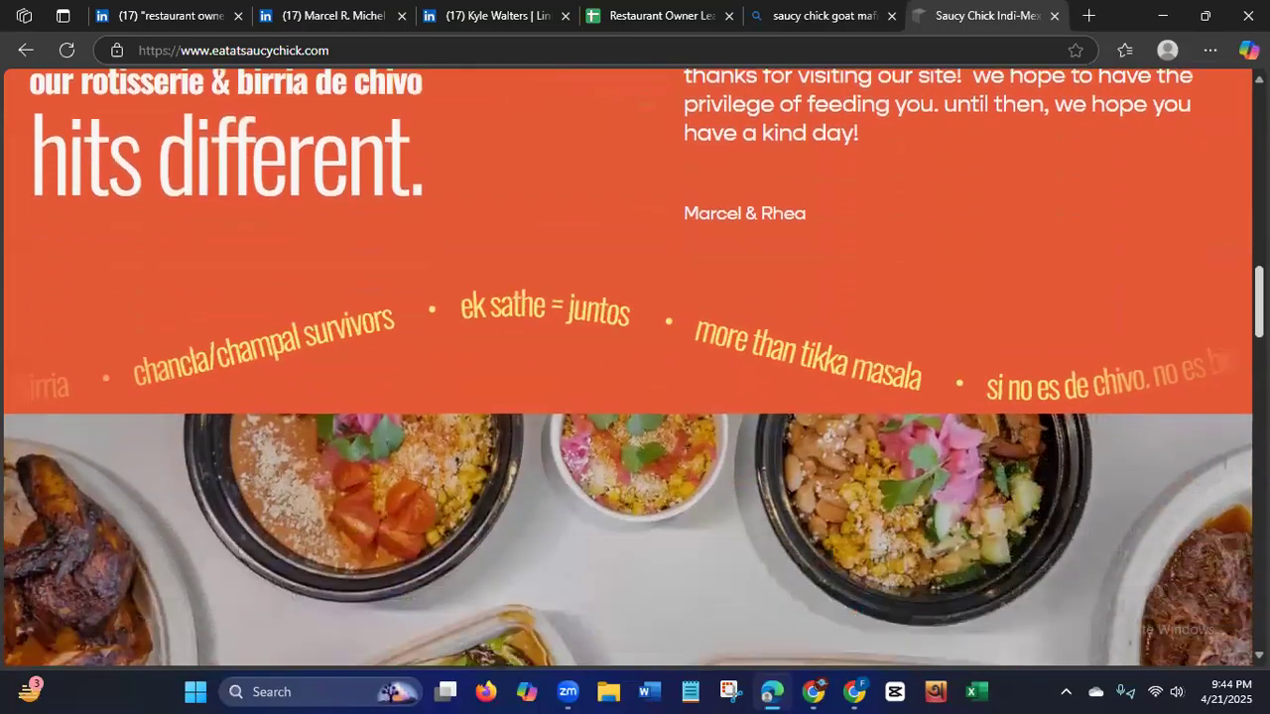
{"action": "scroll", "coordinate": [635, 367], "scroll_direction": "down", "scroll_amount": 5}
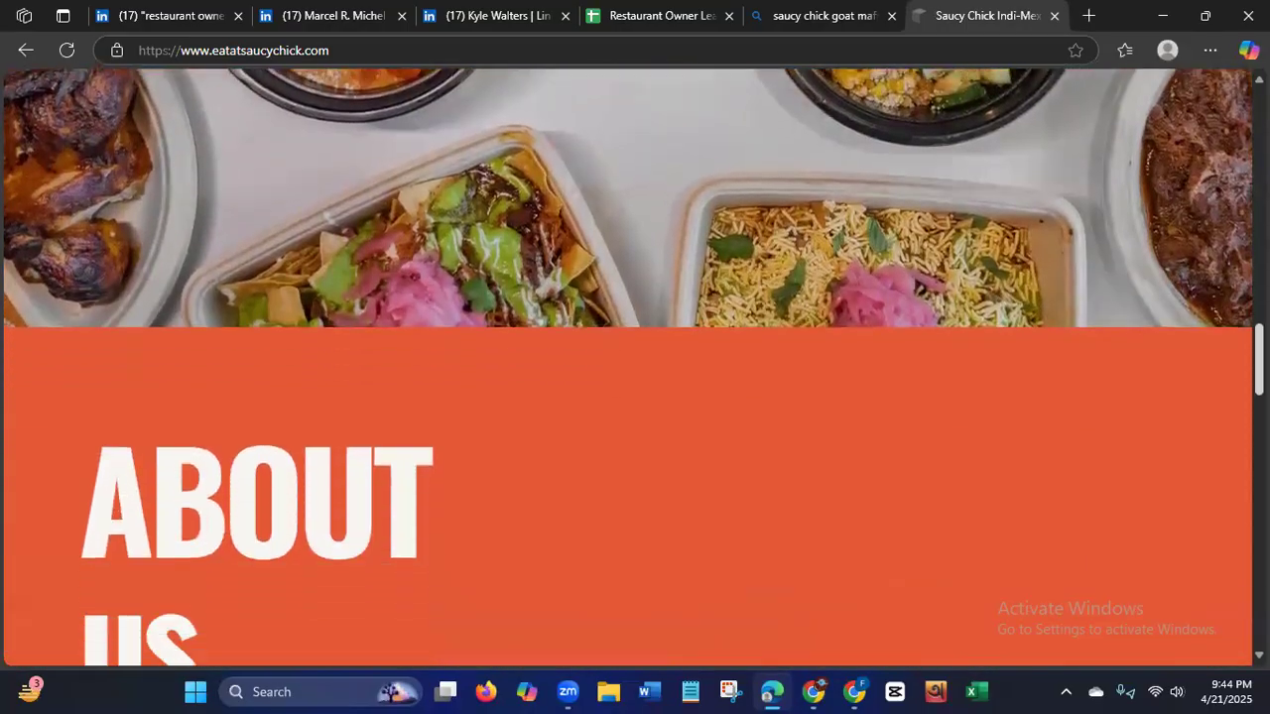
{"action": "scroll", "coordinate": [634, 367], "scroll_direction": "down", "scroll_amount": 3}
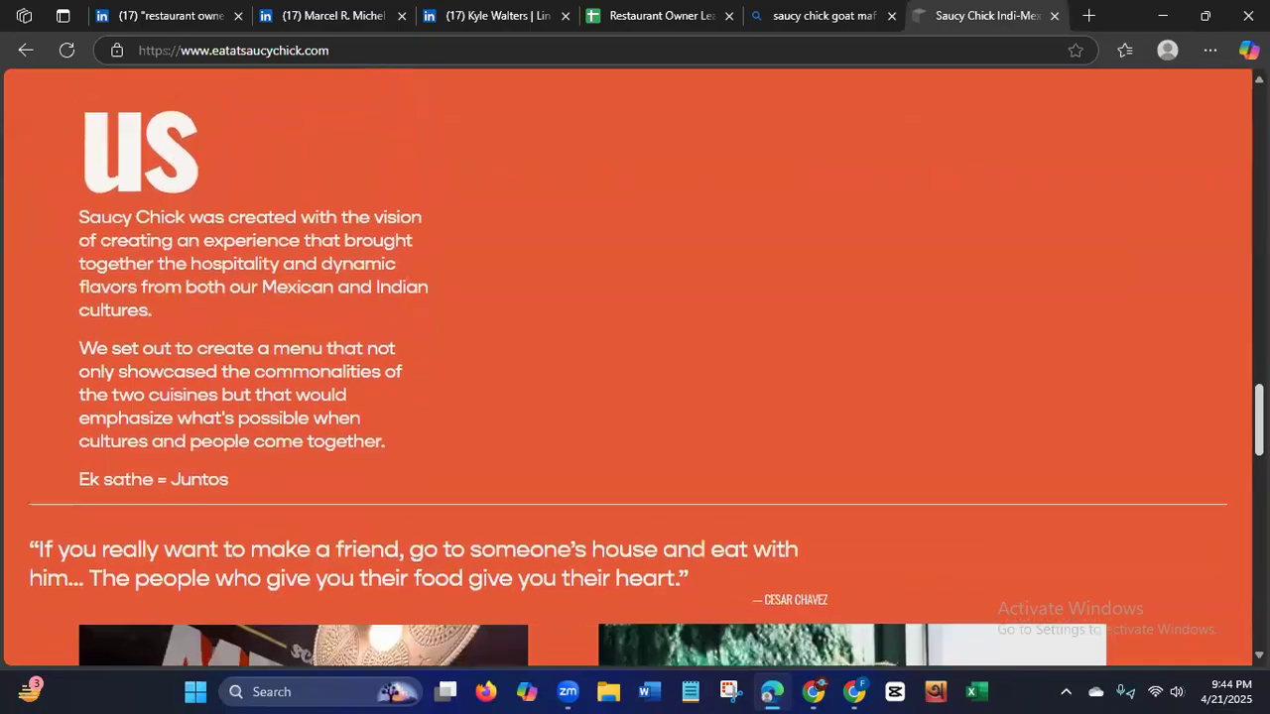
{"action": "scroll", "coordinate": [635, 367], "scroll_direction": "down", "scroll_amount": 1}
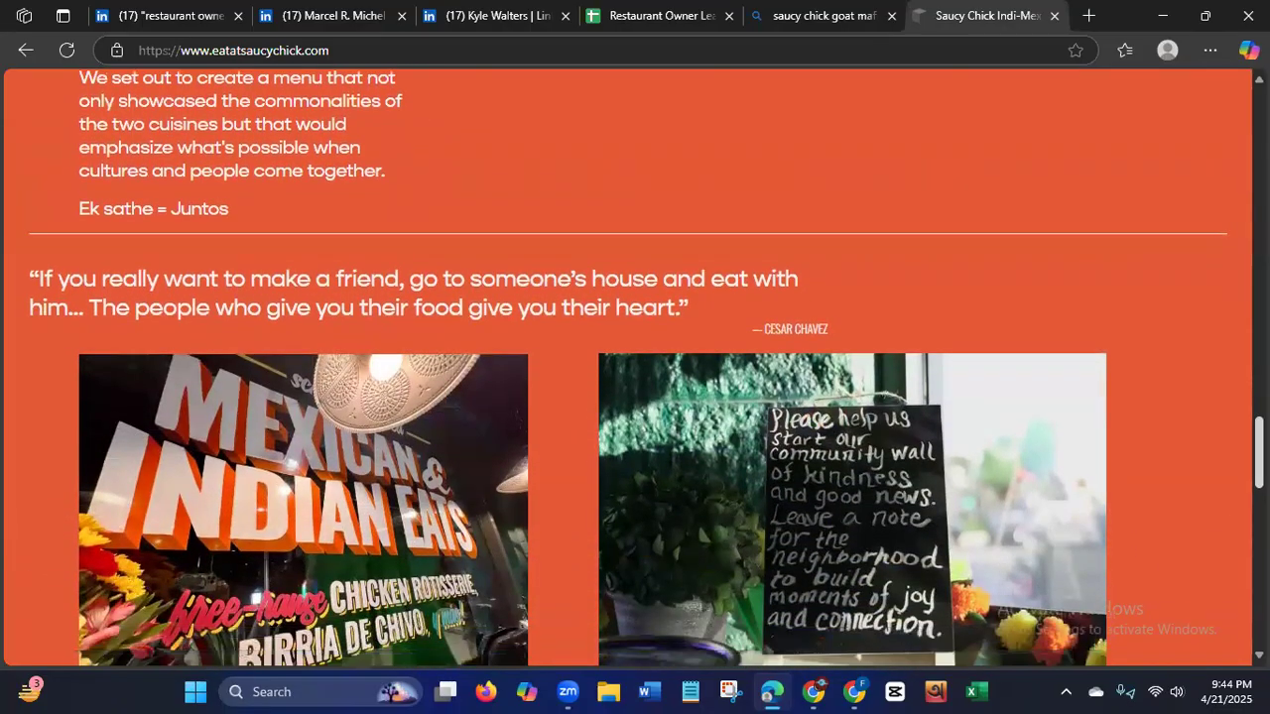
{"action": "scroll", "coordinate": [635, 367], "scroll_direction": "down", "scroll_amount": 5}
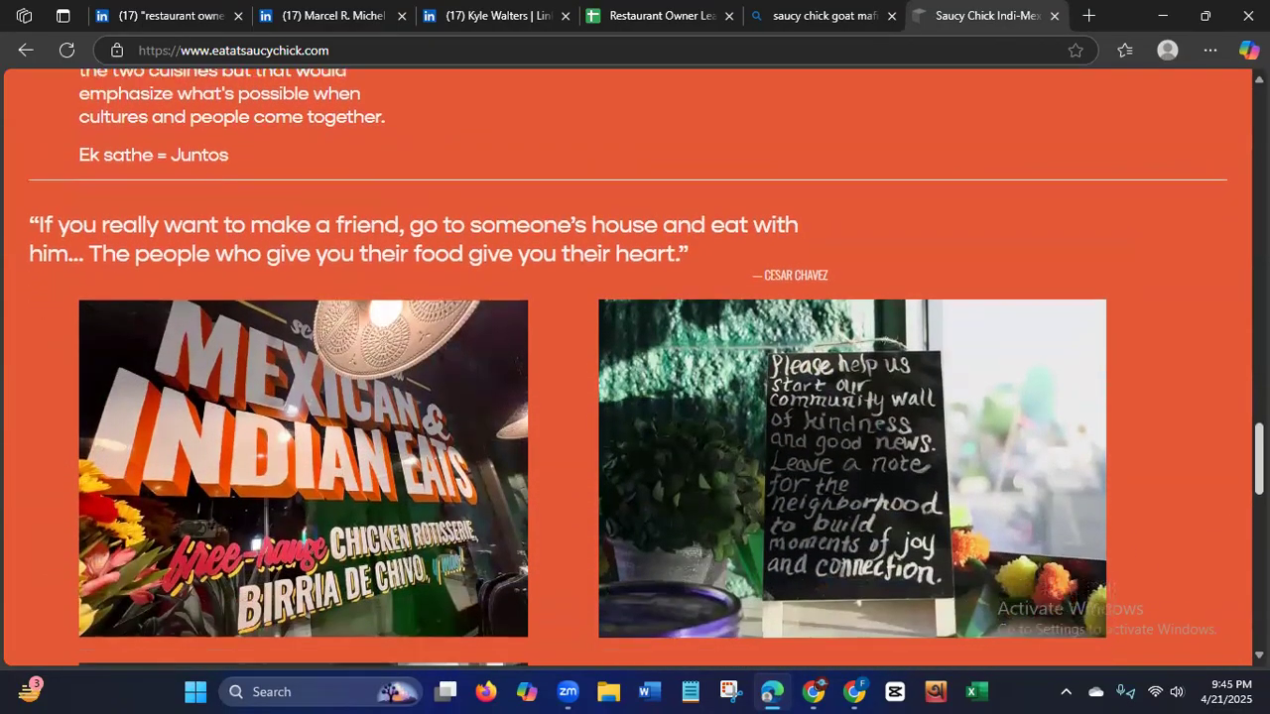
{"action": "scroll", "coordinate": [635, 367], "scroll_direction": "down", "scroll_amount": 4}
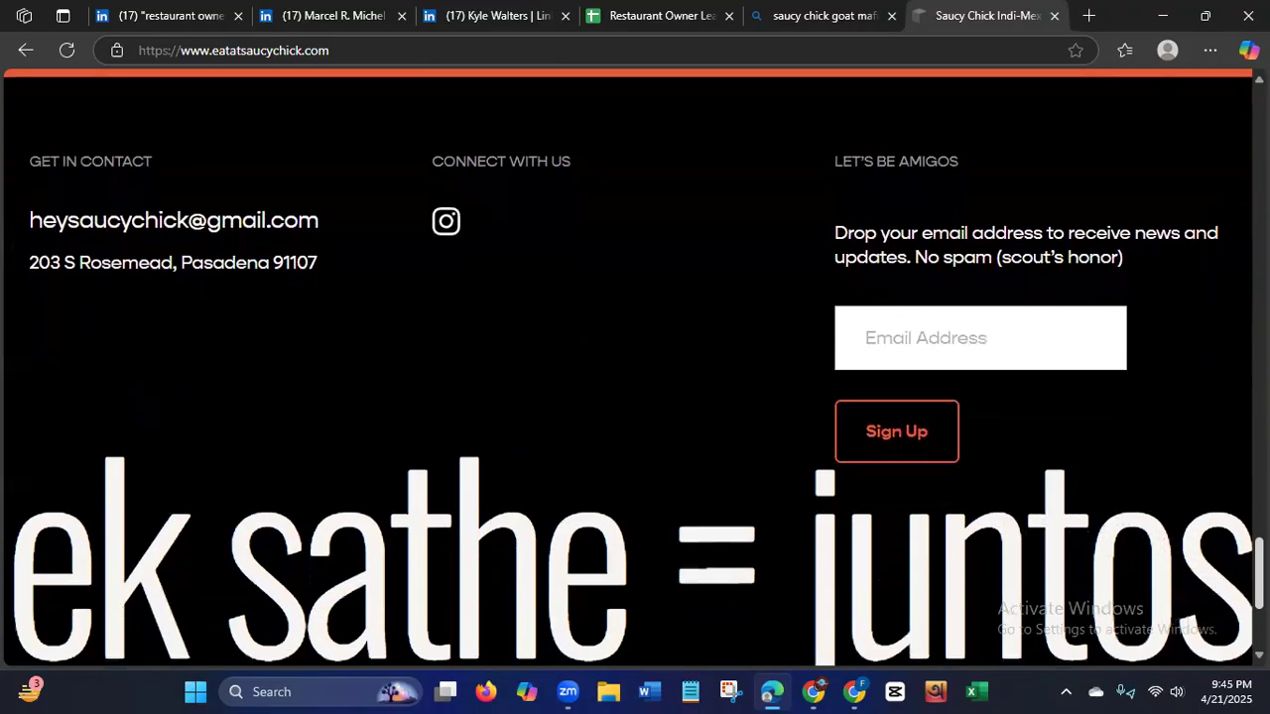
{"action": "scroll", "coordinate": [27, 307], "scroll_direction": "up", "scroll_amount": 1}
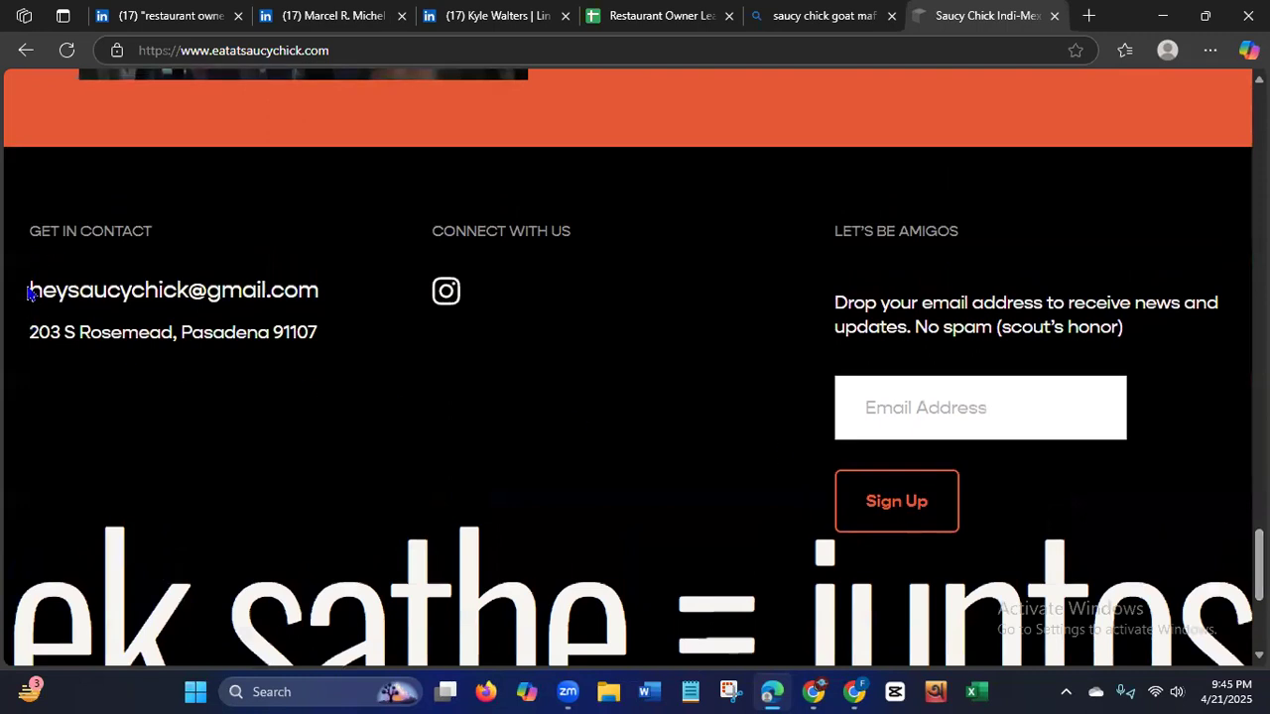
Copy the restaurant's email address from the Get in Contact section into the Email ID cell G3 of the lead sheet.
{"action": "left_click_drag", "start_coordinate": [30, 289], "coordinate": [327, 300]}
{"action": "right_click", "coordinate": [144, 295]}
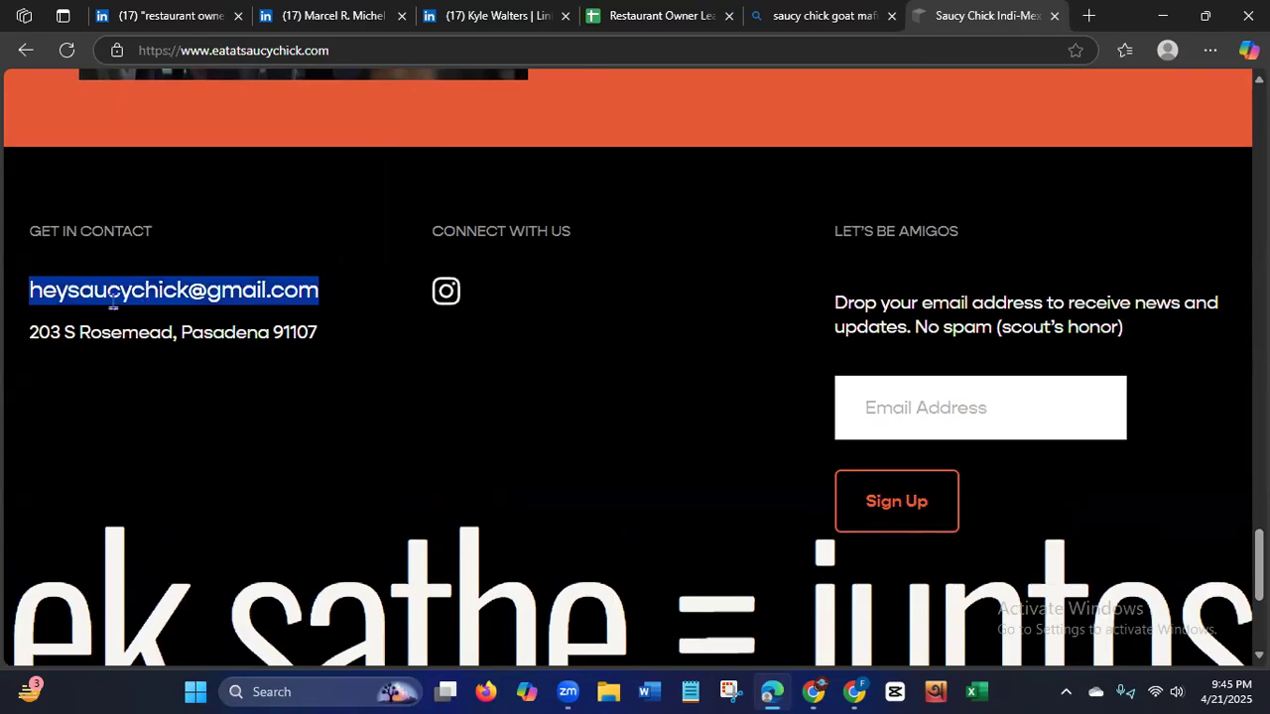
{"action": "right_click", "coordinate": [284, 298]}
{"action": "left_click", "coordinate": [338, 316]}
{"action": "left_click", "coordinate": [639, 17]}
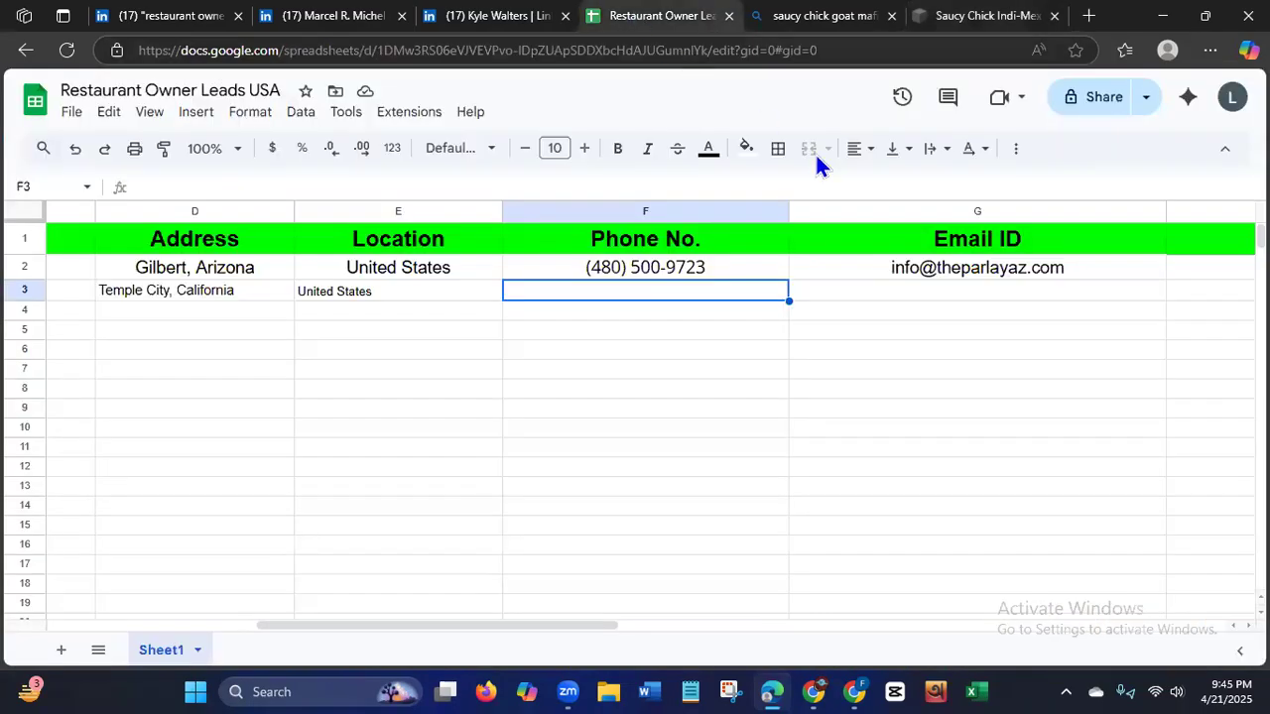
{"action": "left_click", "coordinate": [953, 290]}
{"action": "key", "text": "ctrl+v"}
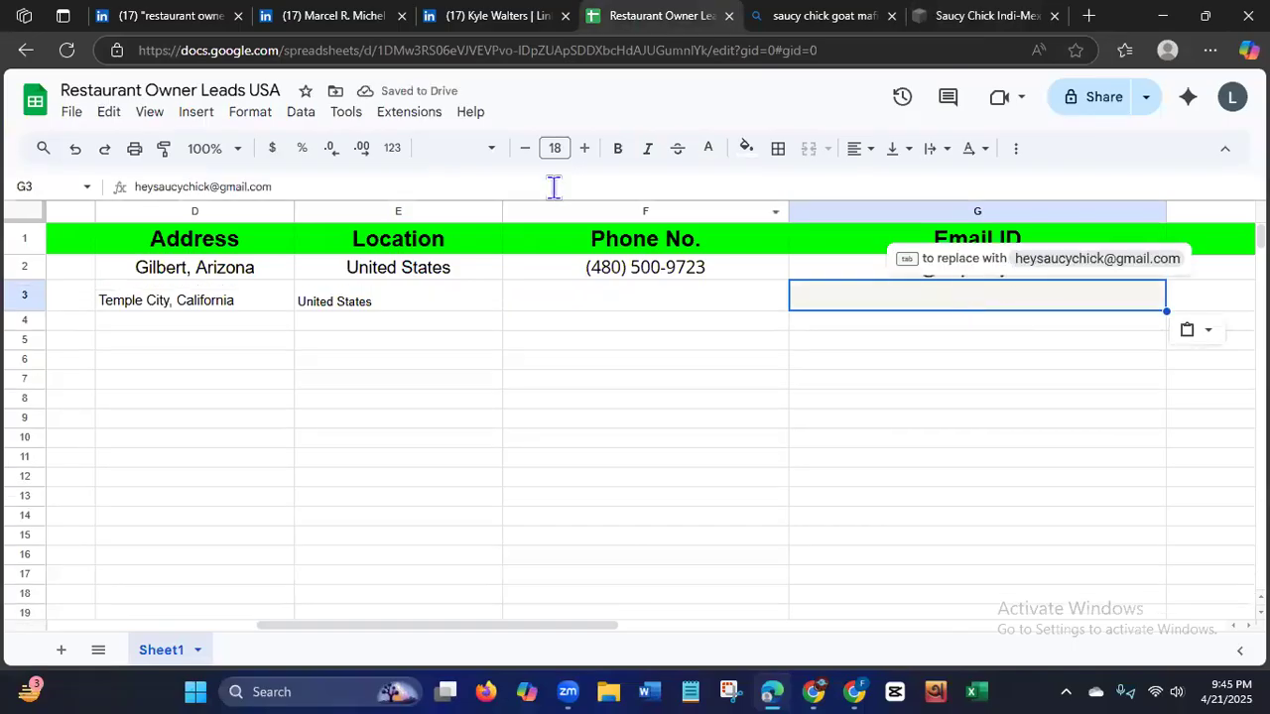
Set the text color of the email address in cell G3 to black.
{"action": "left_click", "coordinate": [708, 149]}
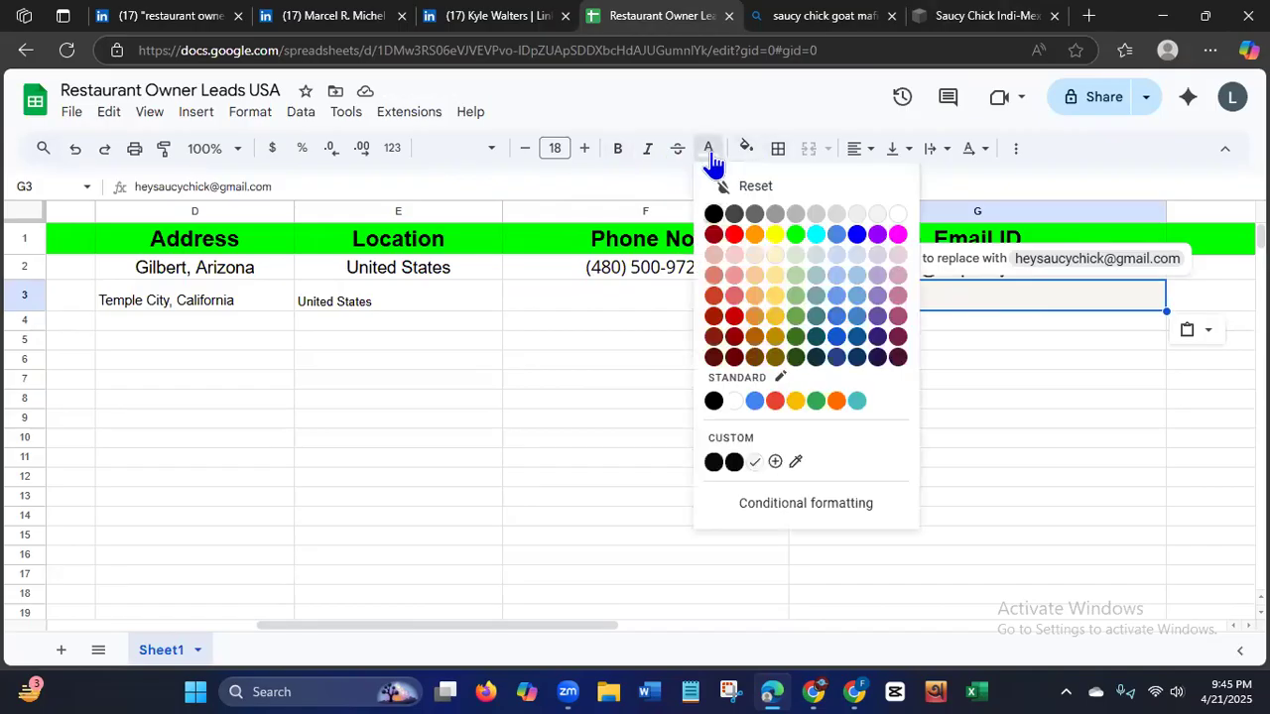
{"action": "left_click", "coordinate": [712, 220]}
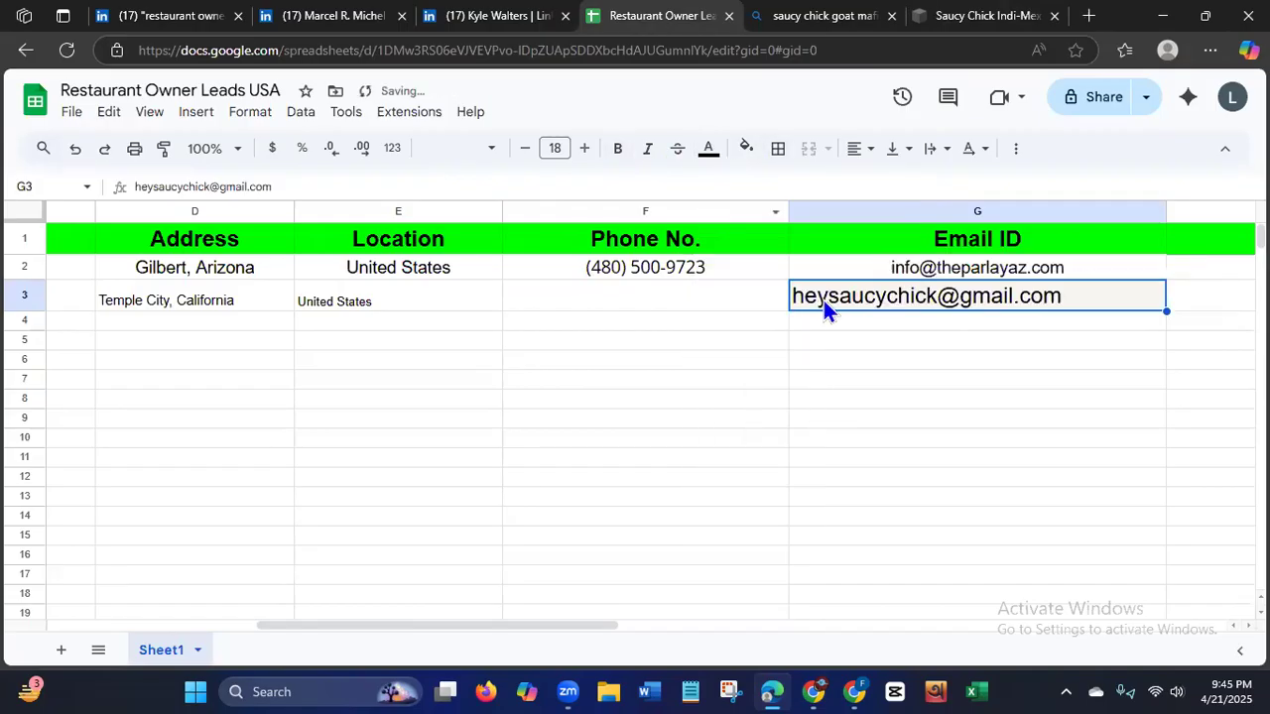
{"action": "left_click", "coordinate": [756, 417]}
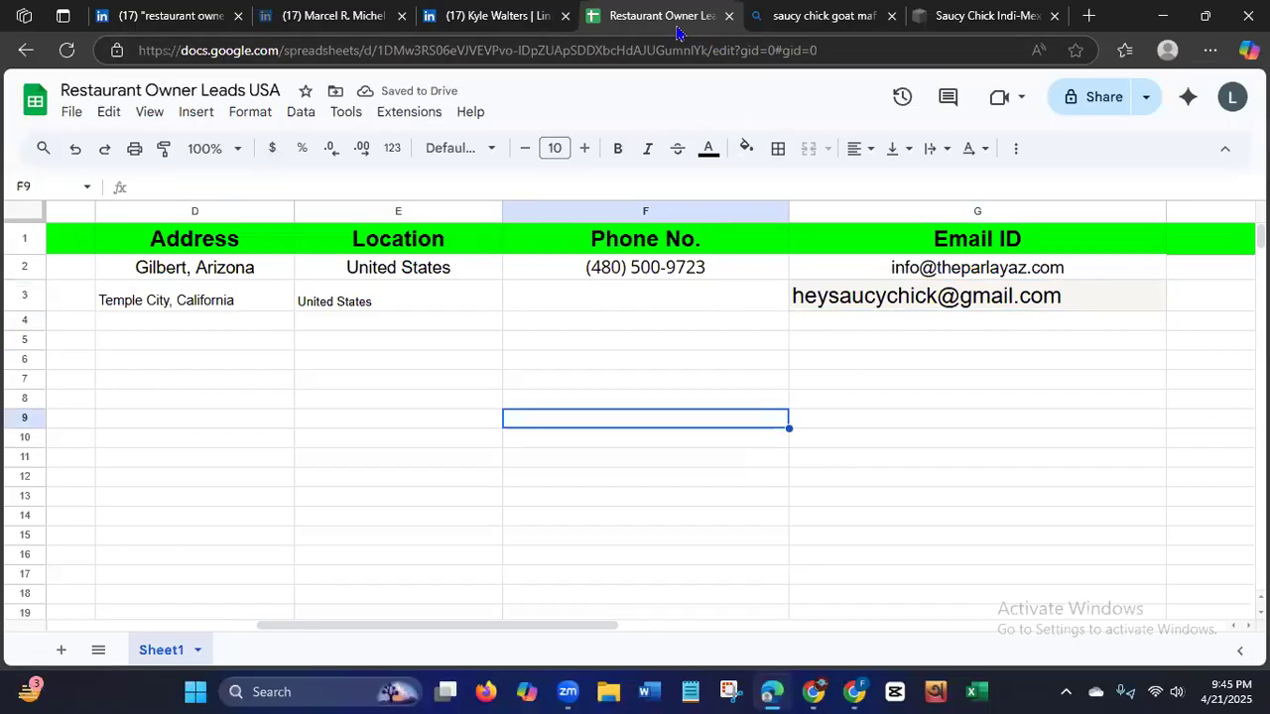
Check the restaurant's website footer and its Bing search listing for a phone number.
{"action": "left_click", "coordinate": [940, 20]}
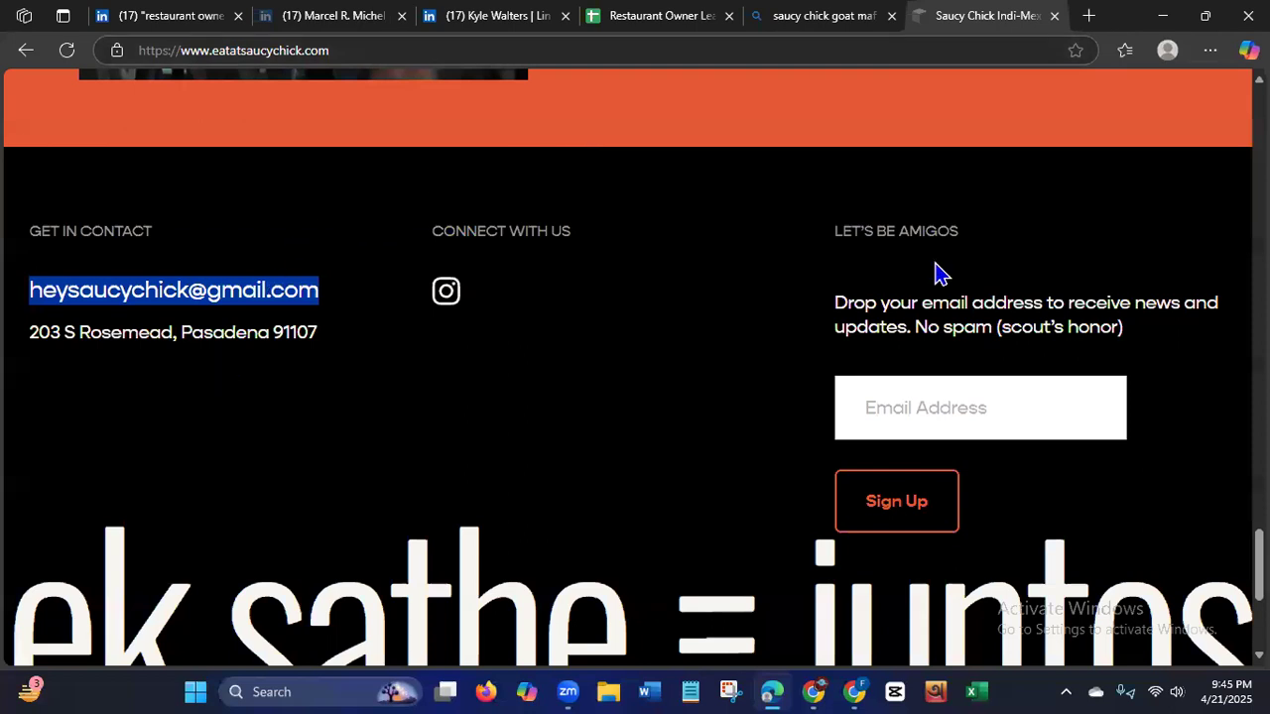
{"action": "left_click", "coordinate": [822, 24]}
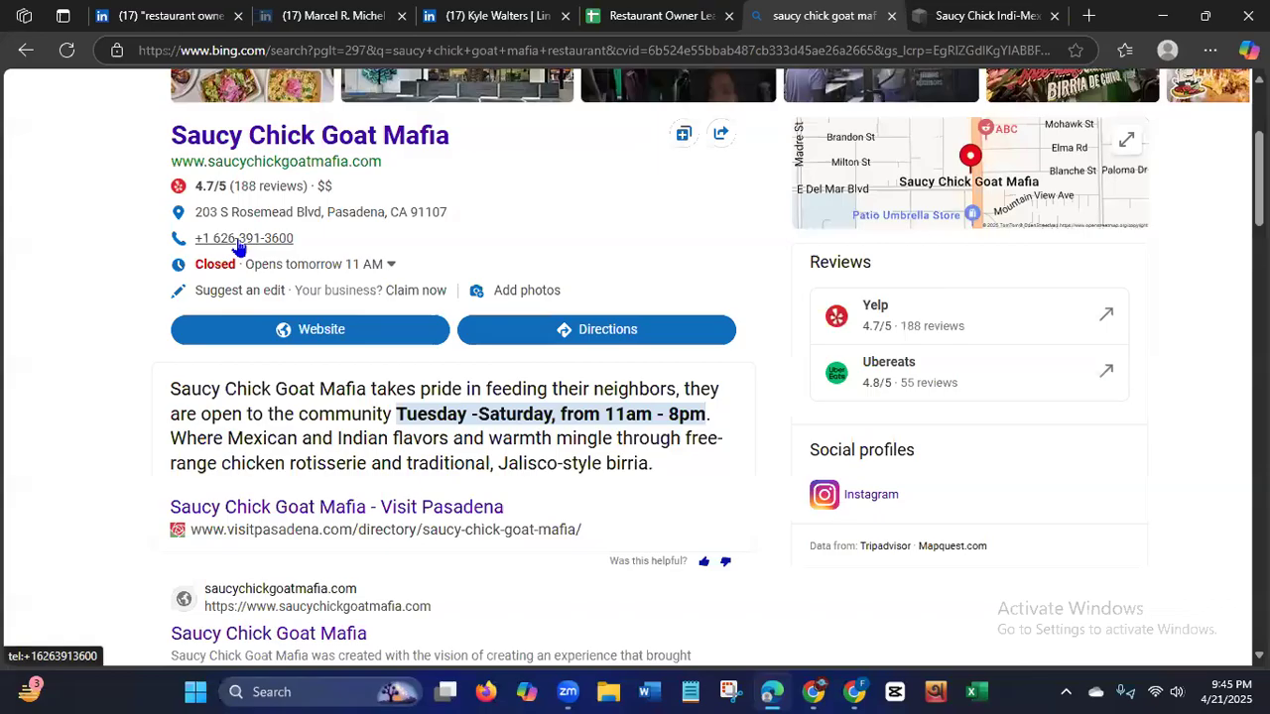
{"action": "left_click", "coordinate": [972, 28]}
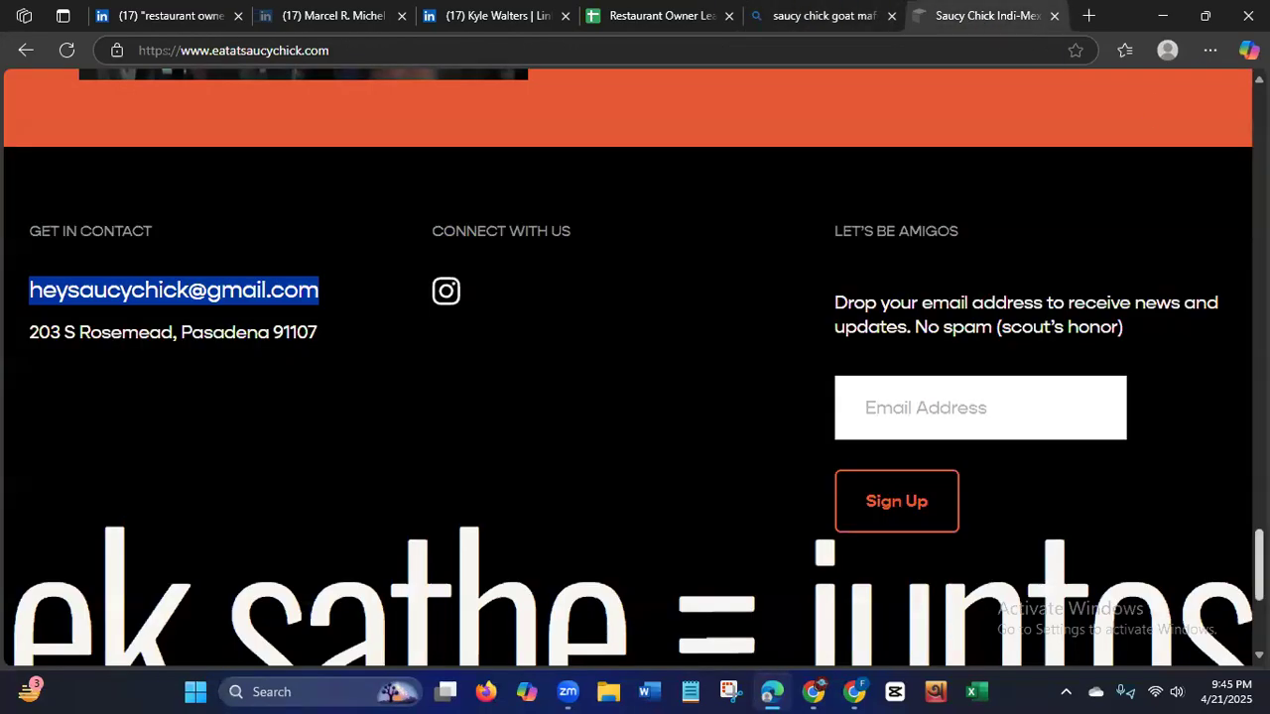
{"action": "scroll", "coordinate": [635, 367], "scroll_direction": "down", "scroll_amount": 3}
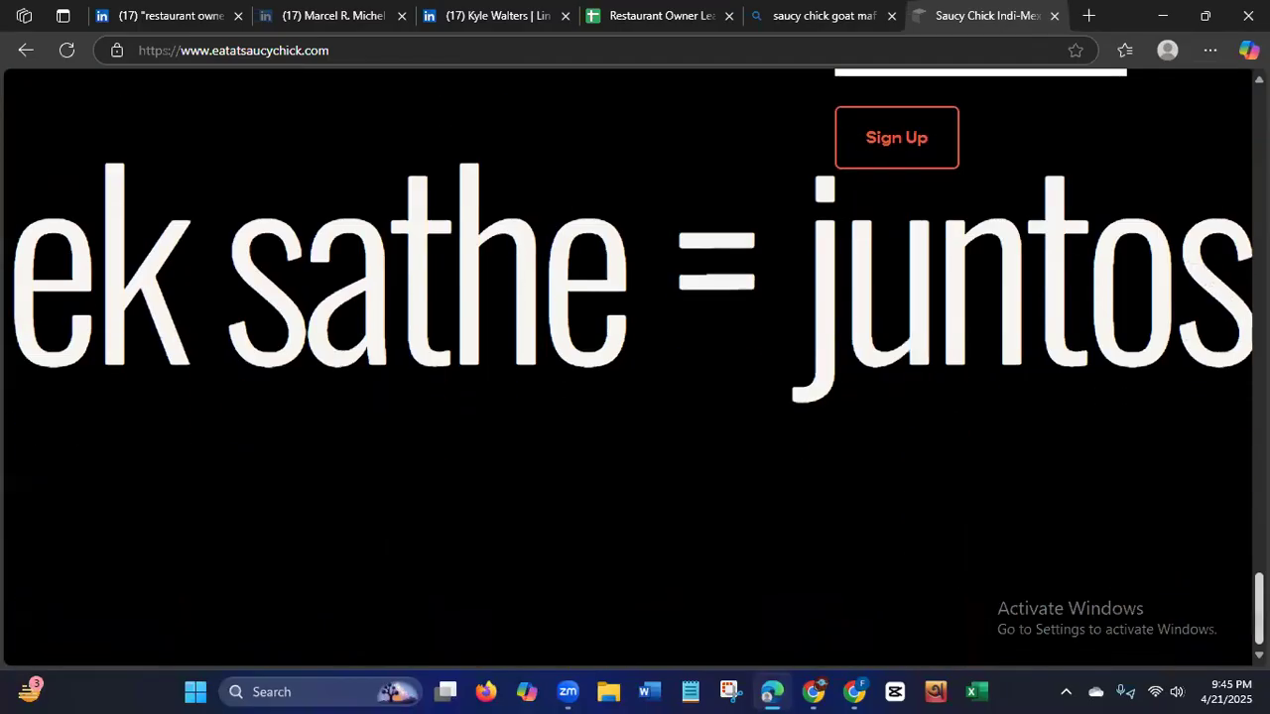
{"action": "scroll", "coordinate": [634, 367], "scroll_direction": "up", "scroll_amount": 8}
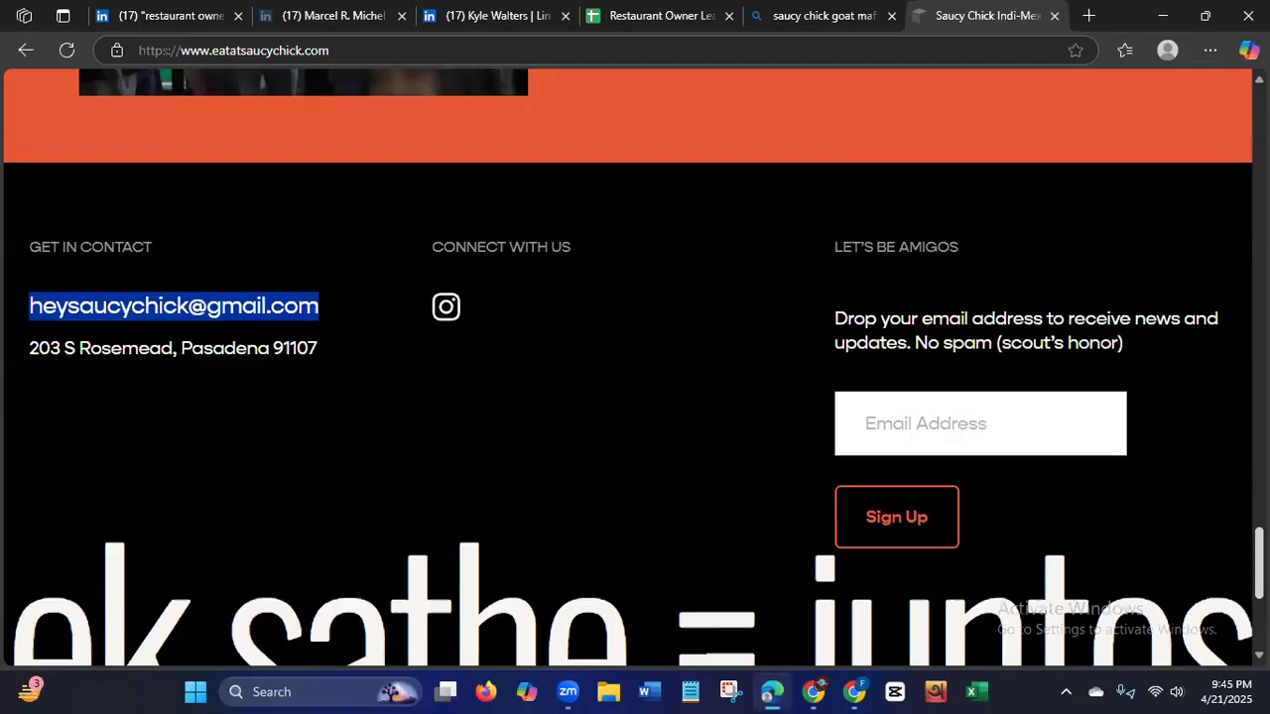
Copy the restaurant's phone number from the Bing search listing into the Phone No. cell F3 of the lead sheet.
{"action": "left_click", "coordinate": [830, 18]}
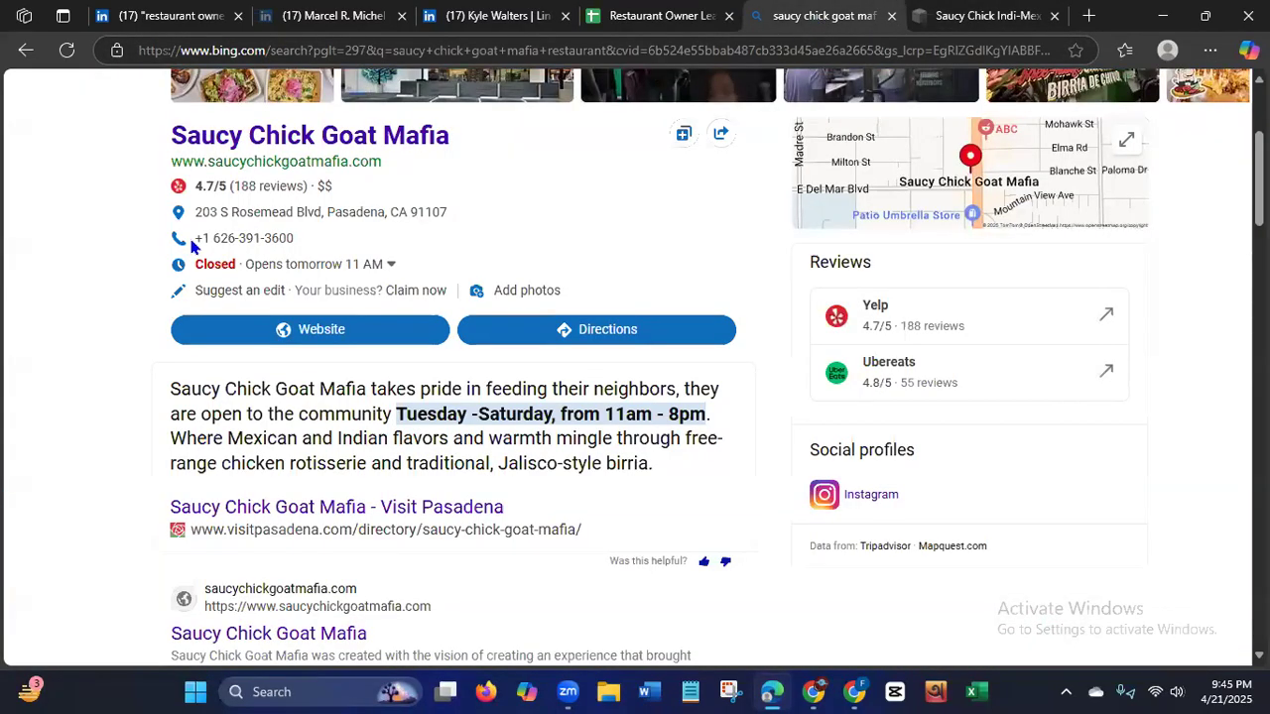
{"action": "left_click_drag", "start_coordinate": [296, 239], "coordinate": [194, 244]}
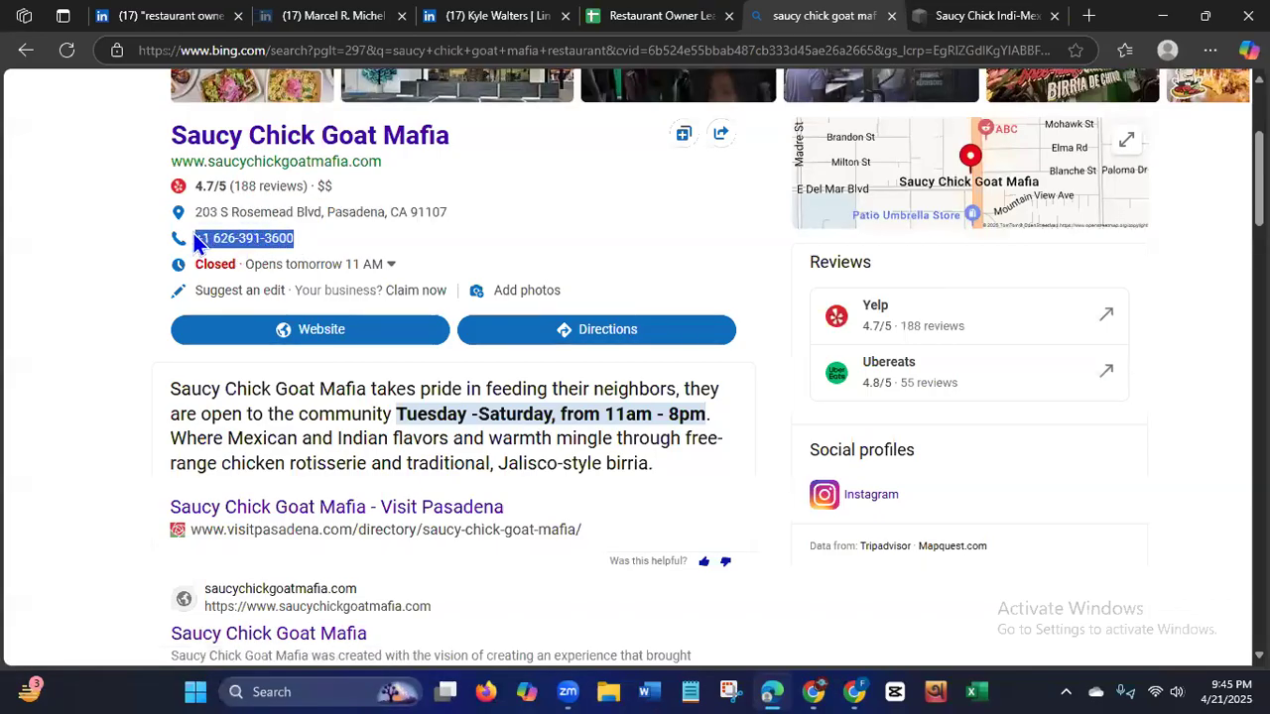
{"action": "right_click", "coordinate": [254, 239]}
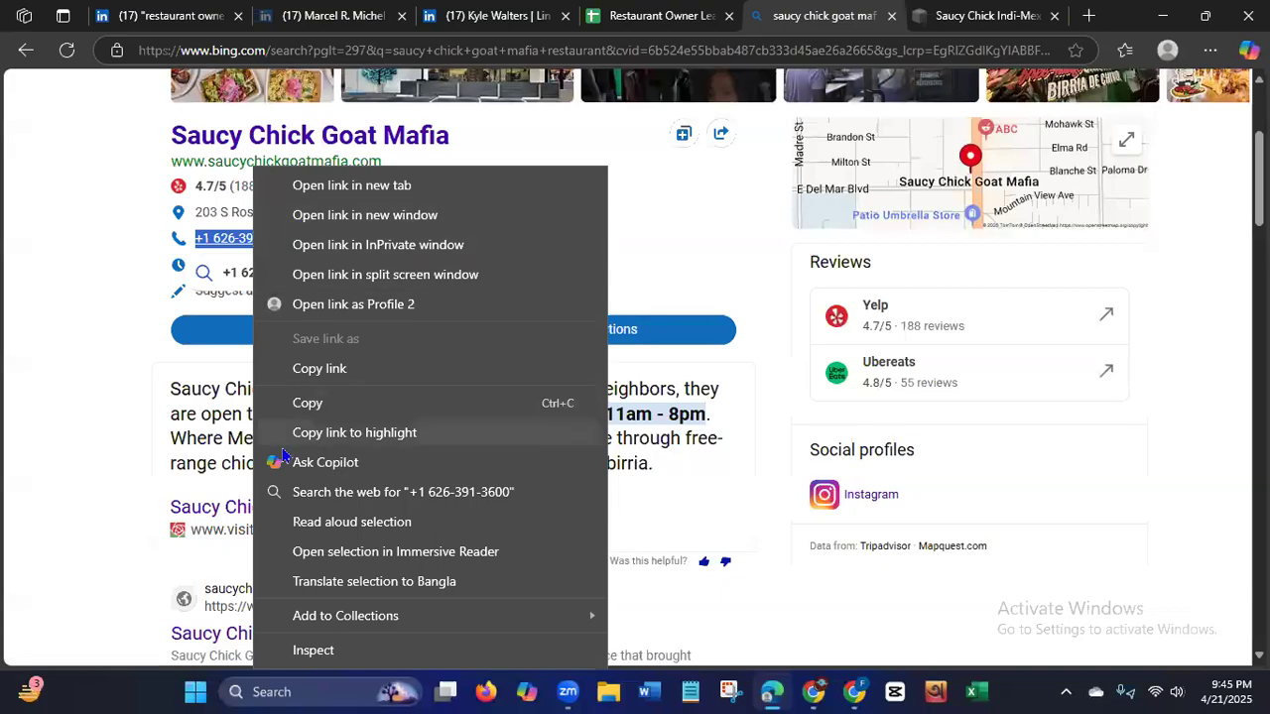
{"action": "left_click", "coordinate": [308, 403]}
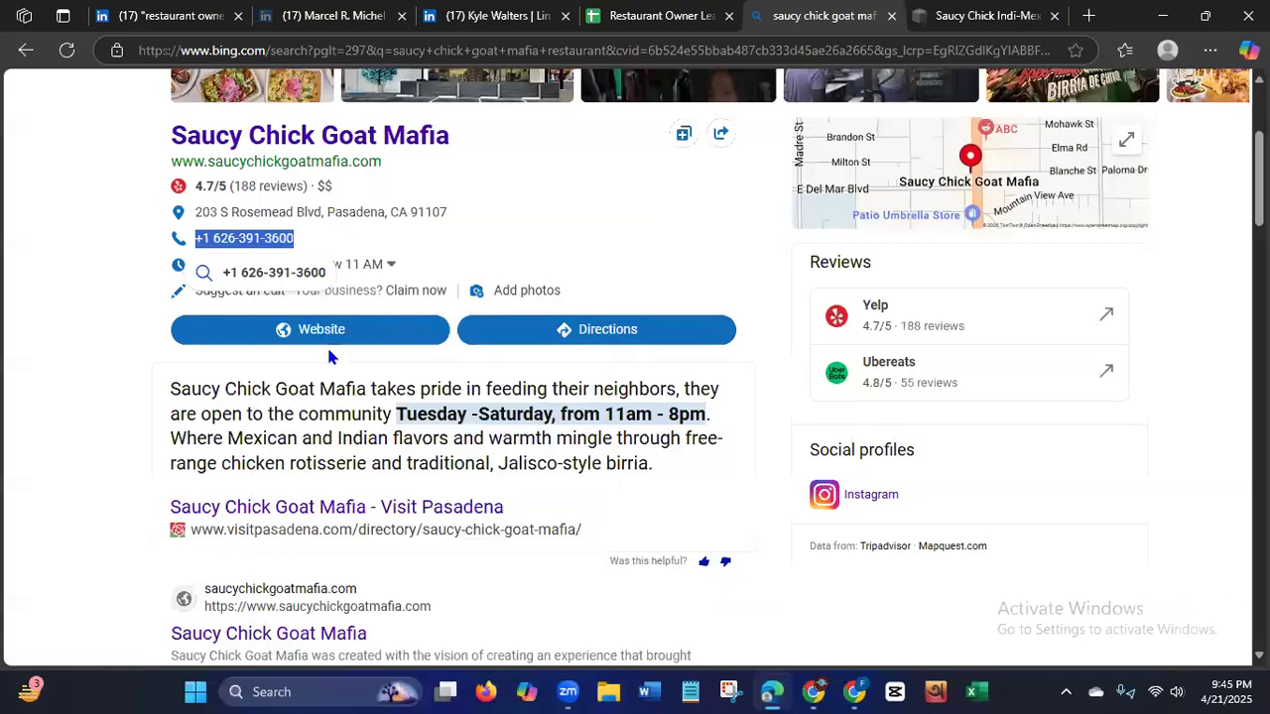
{"action": "left_click", "coordinate": [623, 18]}
{"action": "left_click", "coordinate": [618, 297]}
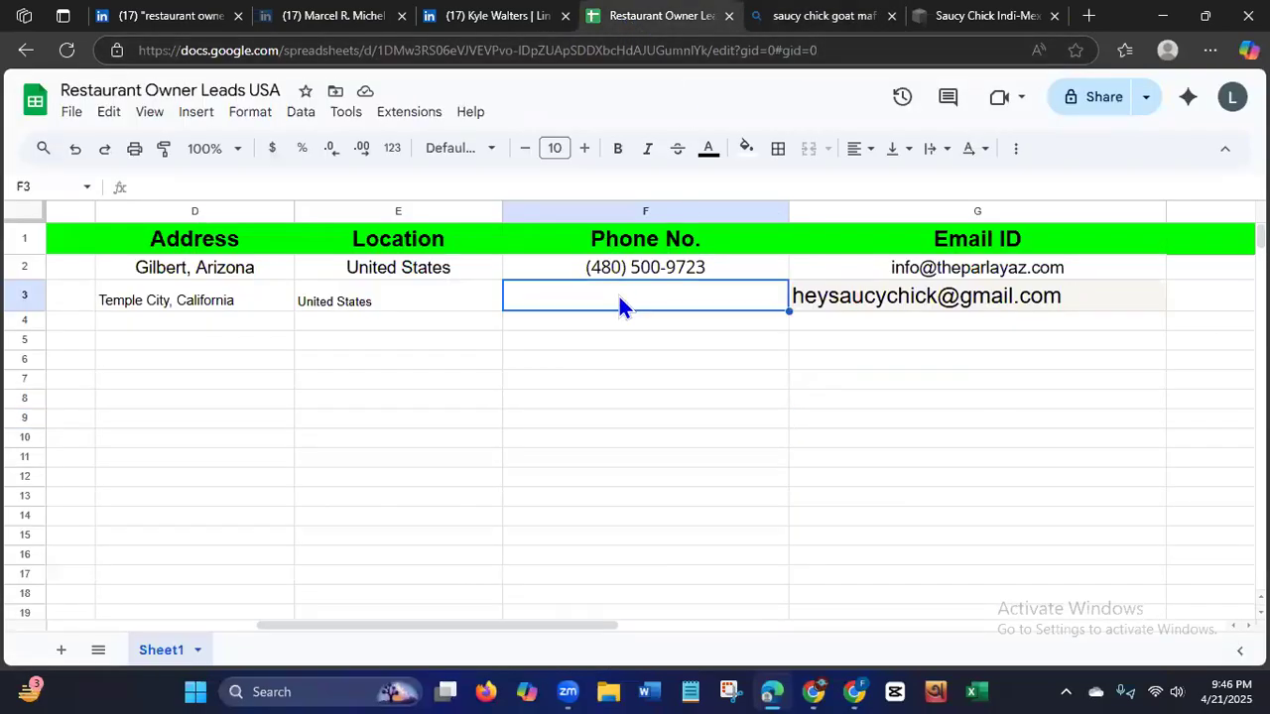
{"action": "key", "text": "ctrl+v"}
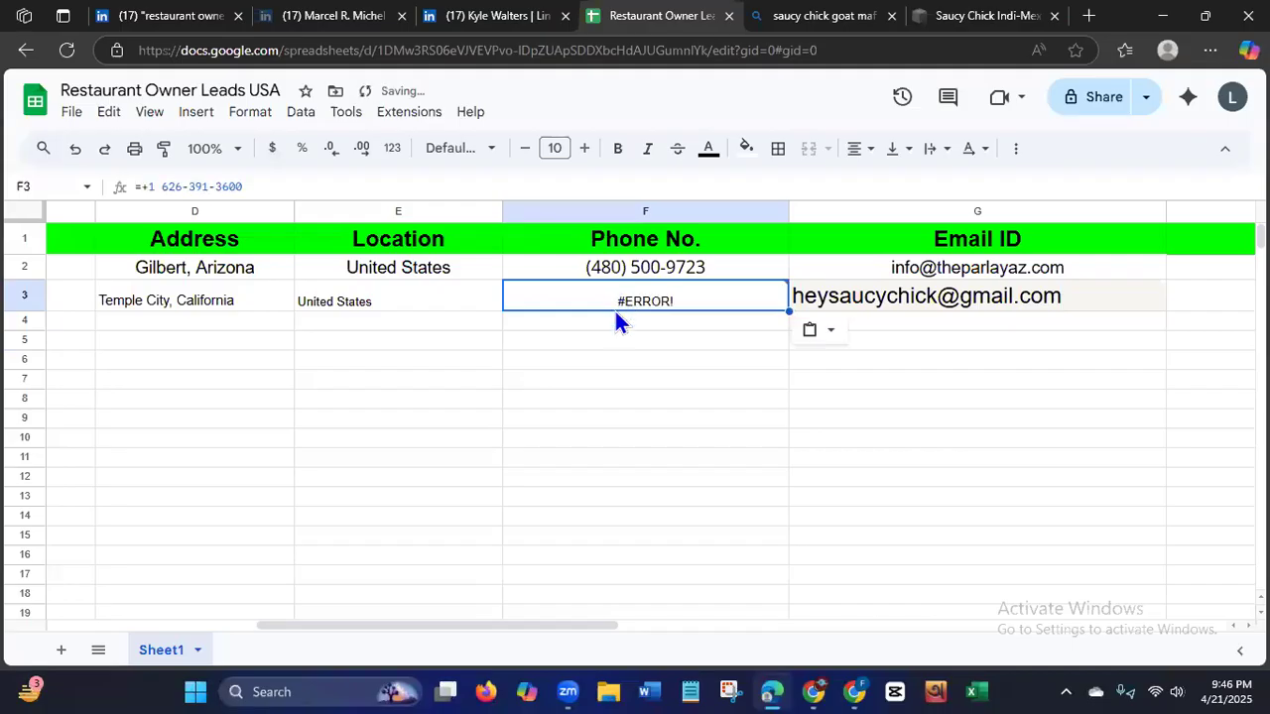
Remove the leading equals and plus signs from the phone number in cell F3.
{"action": "left_click", "coordinate": [139, 186]}
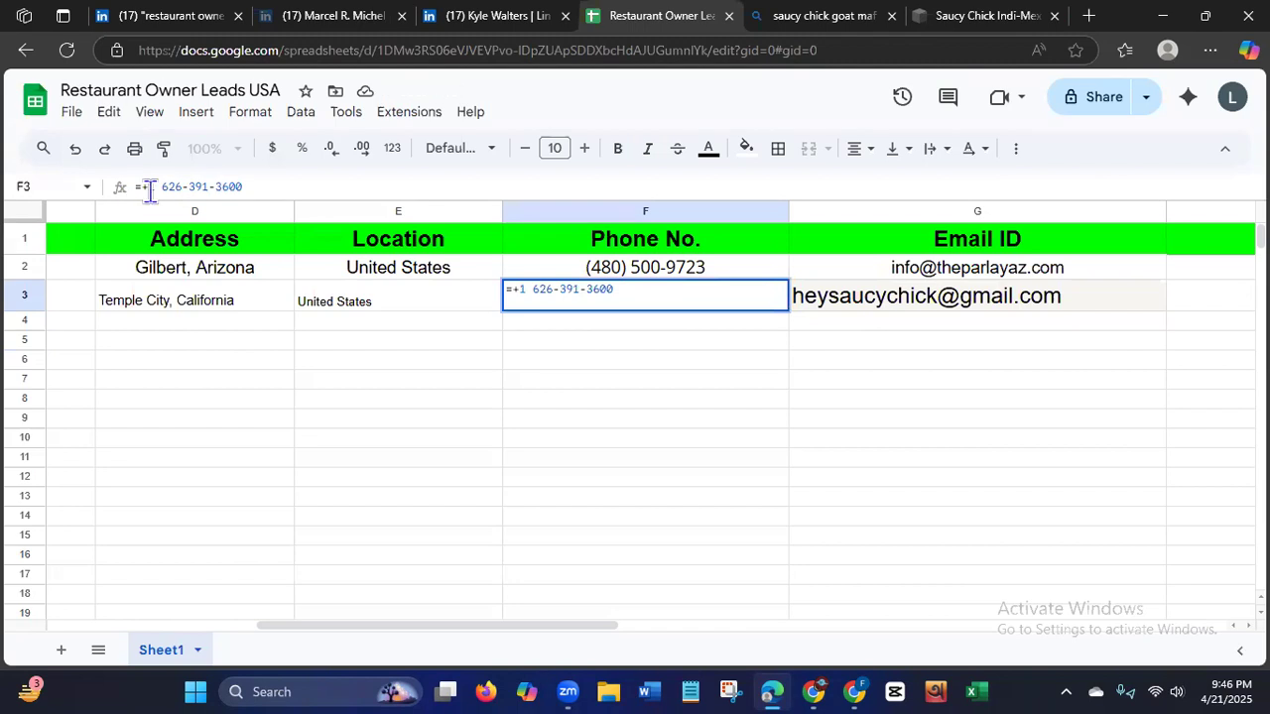
{"action": "key", "text": "BackSpace"}
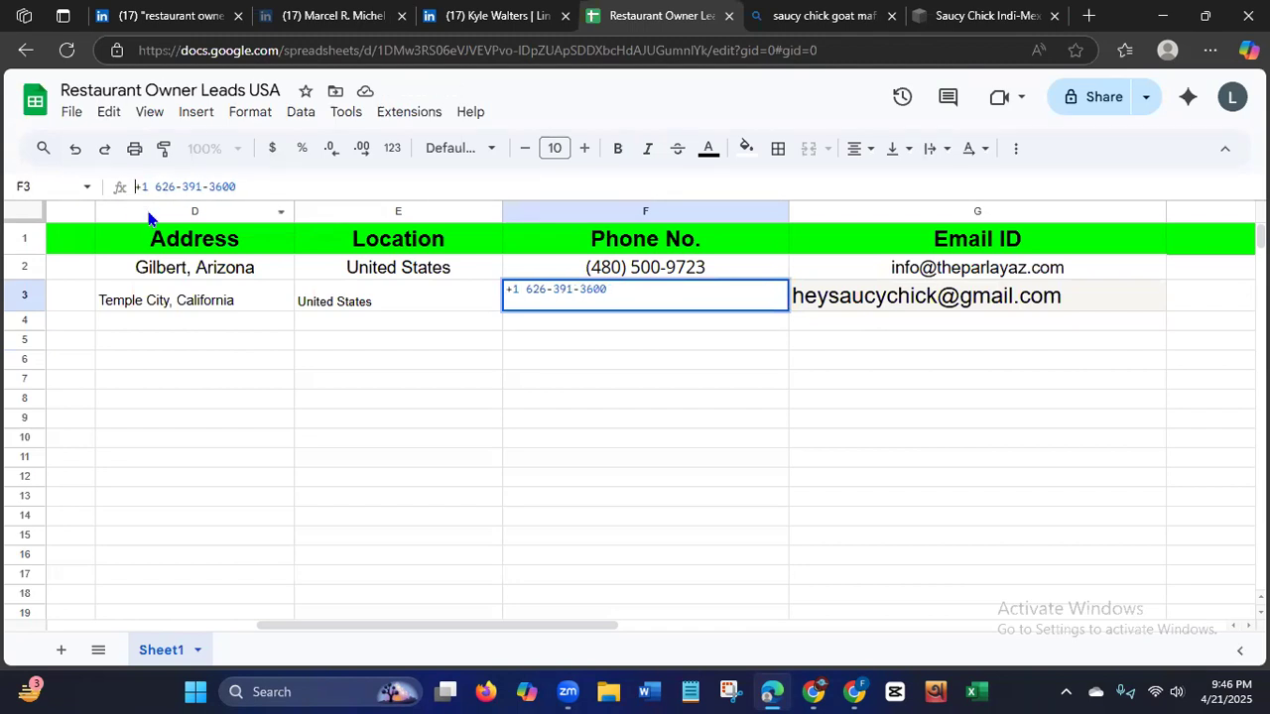
{"action": "left_click", "coordinate": [424, 347]}
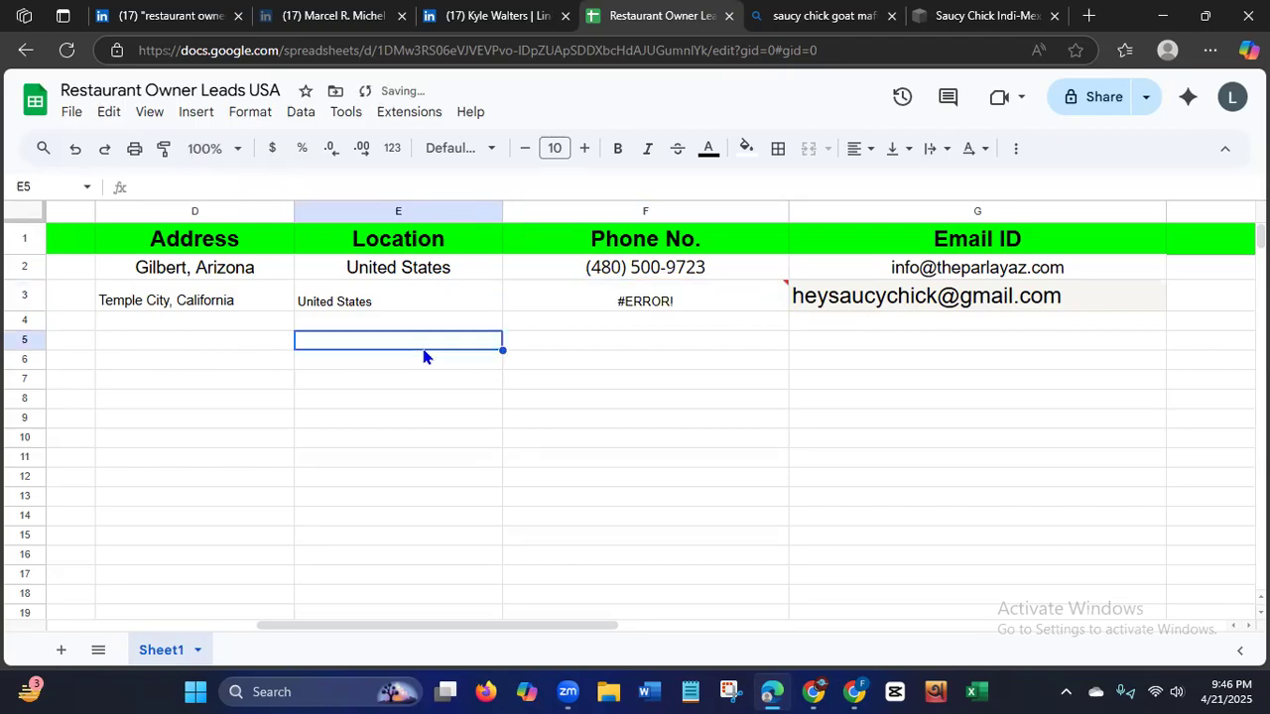
{"action": "left_click", "coordinate": [552, 301]}
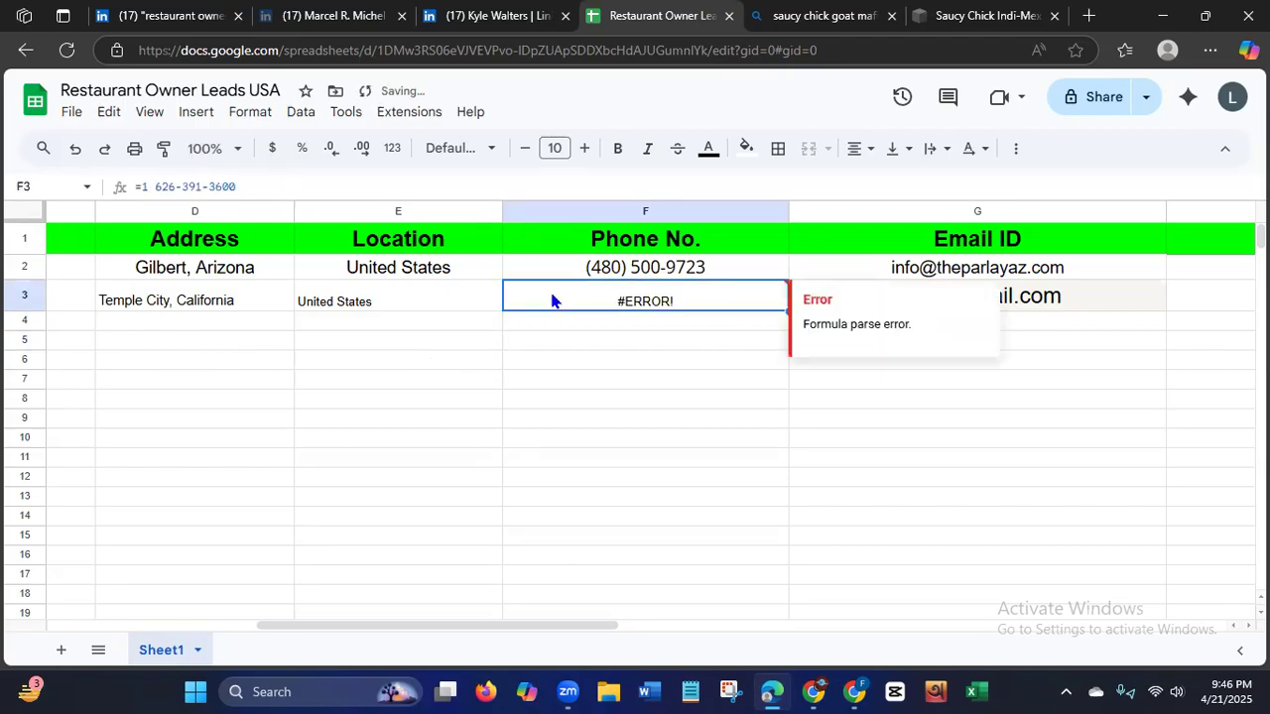
{"action": "left_click", "coordinate": [144, 186]}
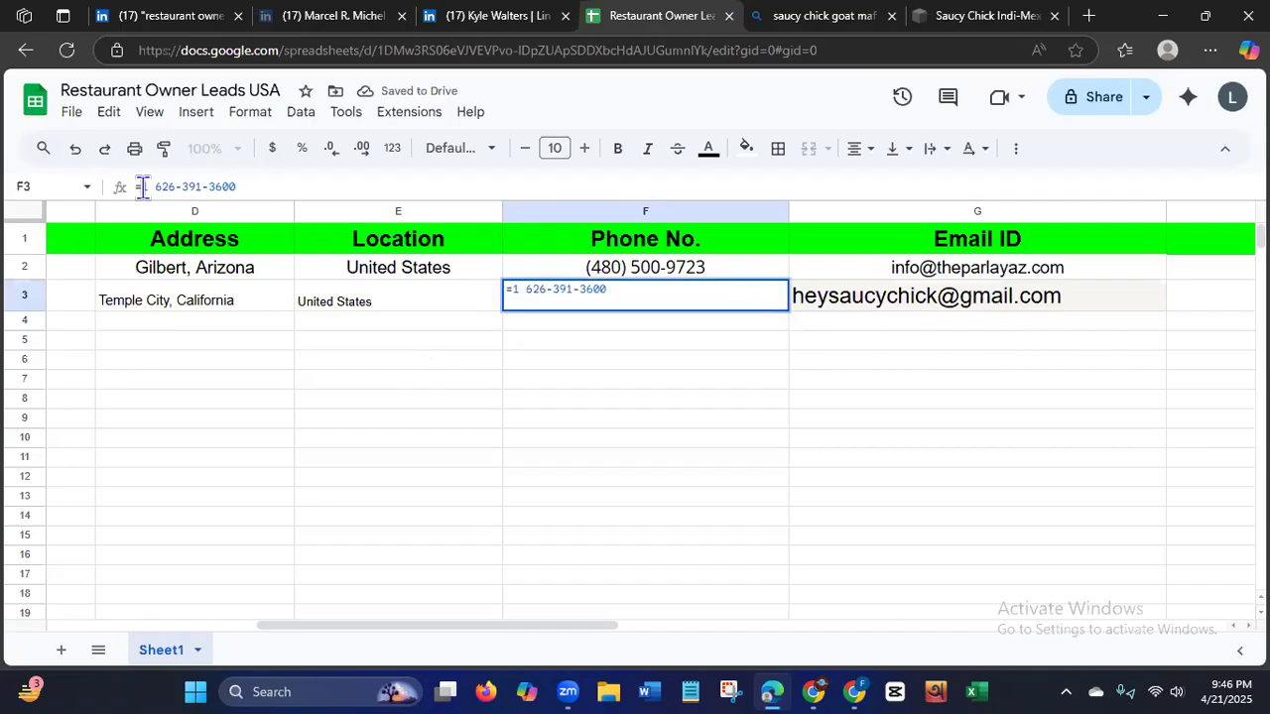
{"action": "key", "text": "BackSpace"}
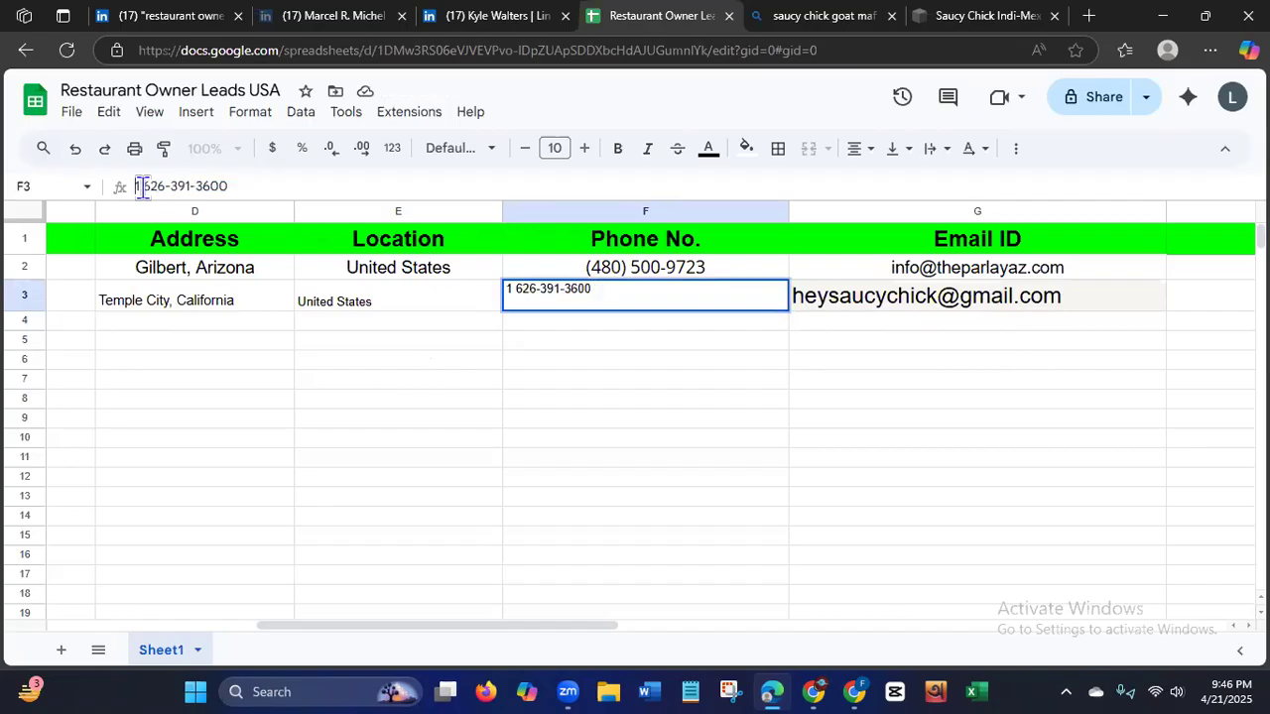
{"action": "key", "text": "Return"}
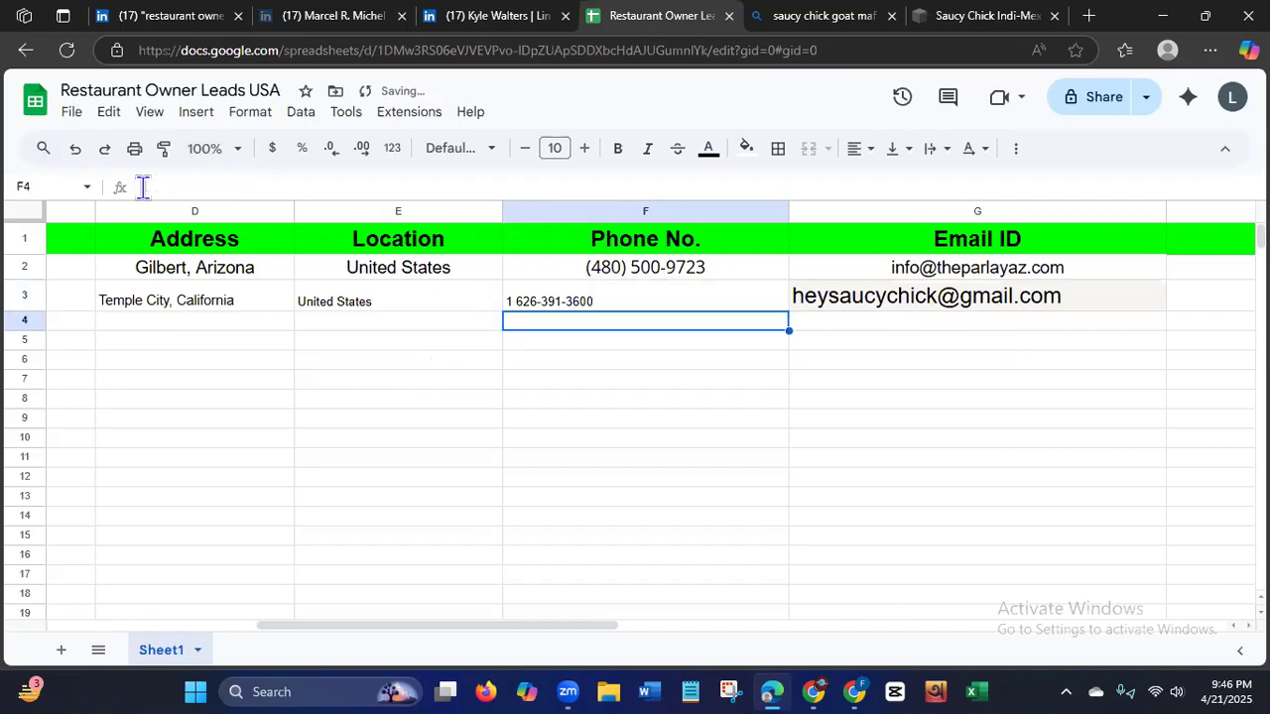
Set the font size of row 3 to 14 and center its contents horizontally.
{"action": "left_click", "coordinate": [198, 424]}
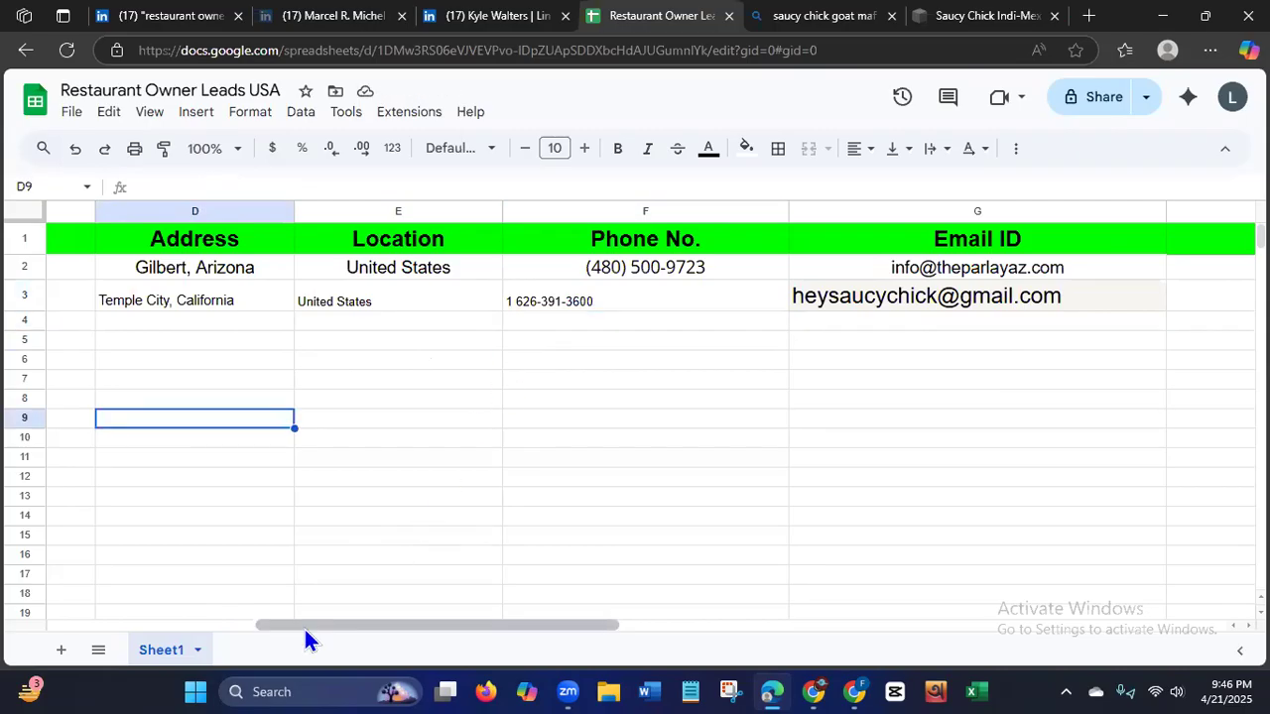
{"action": "left_click", "coordinate": [223, 623]}
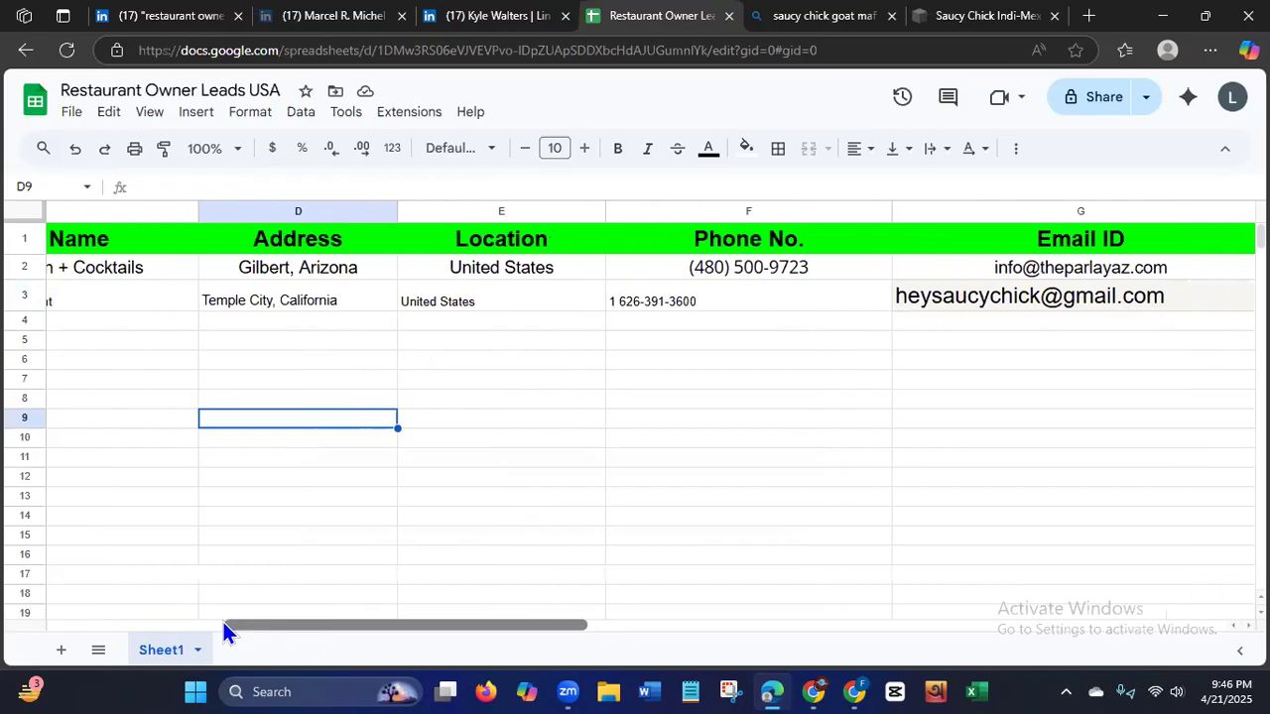
{"action": "left_click", "coordinate": [30, 266]}
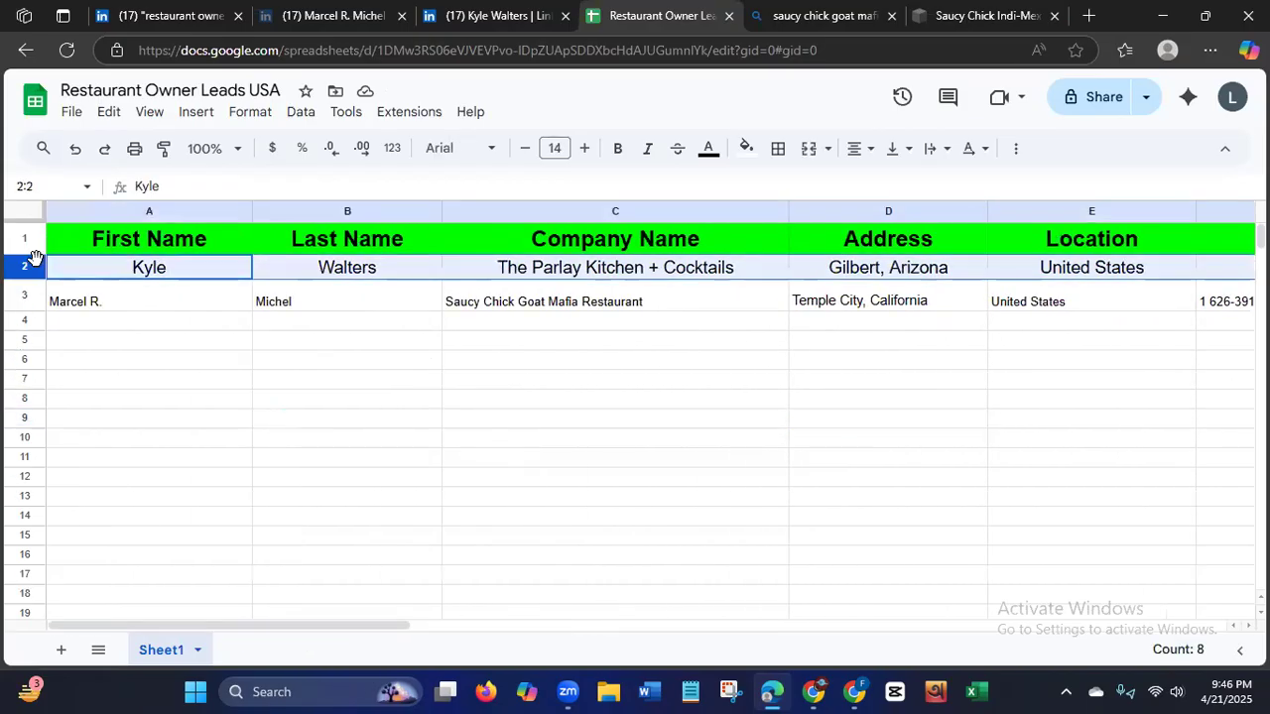
{"action": "left_click", "coordinate": [25, 296]}
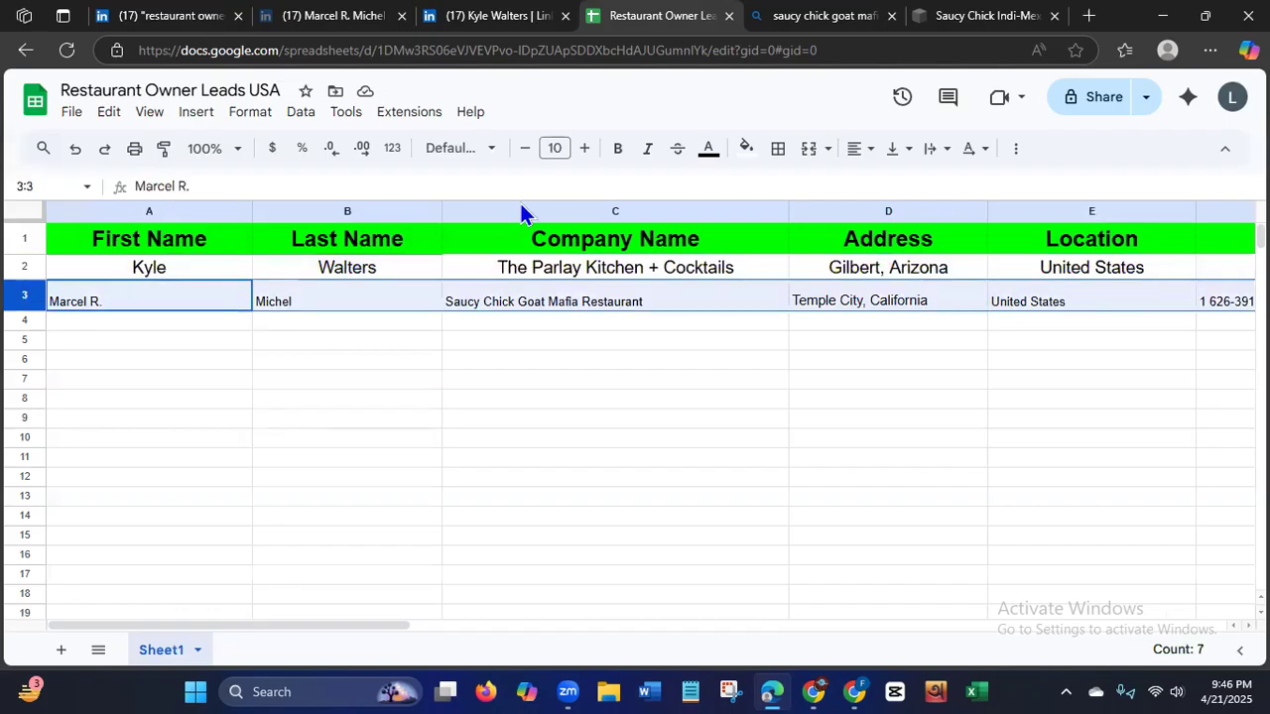
{"action": "left_click", "coordinate": [552, 149]}
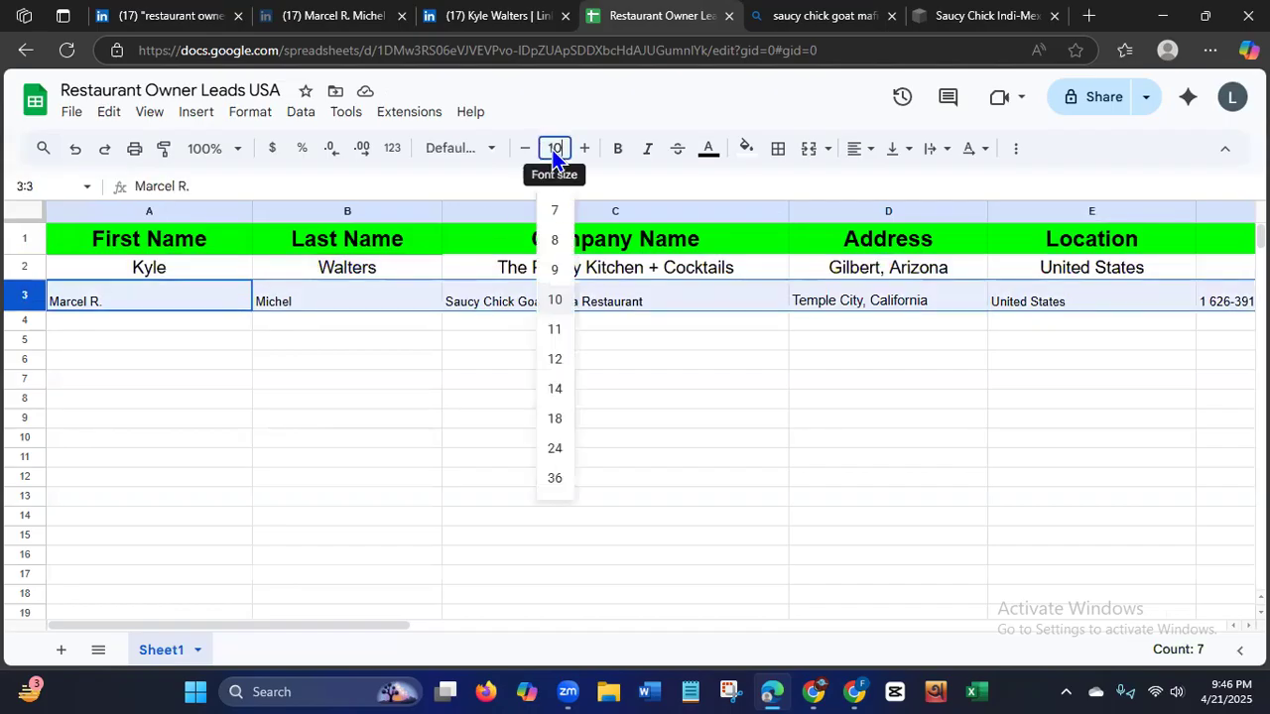
{"action": "left_click", "coordinate": [554, 390]}
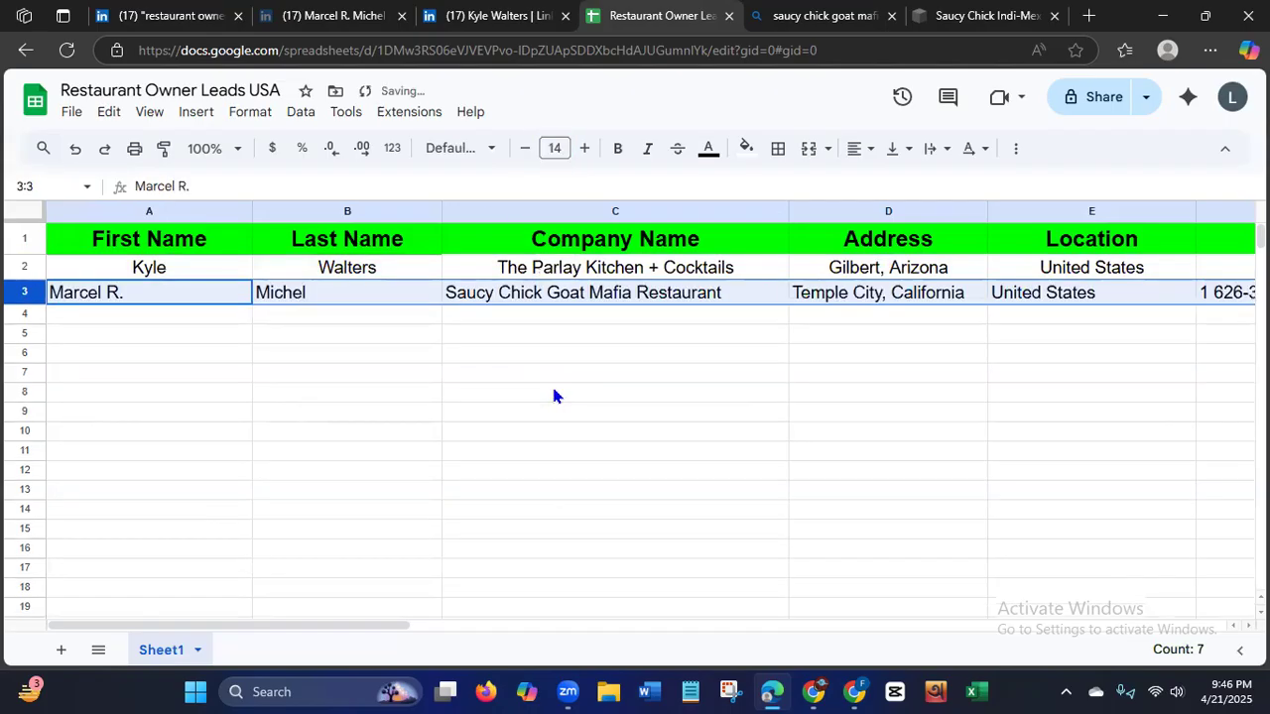
{"action": "left_click", "coordinate": [859, 149]}
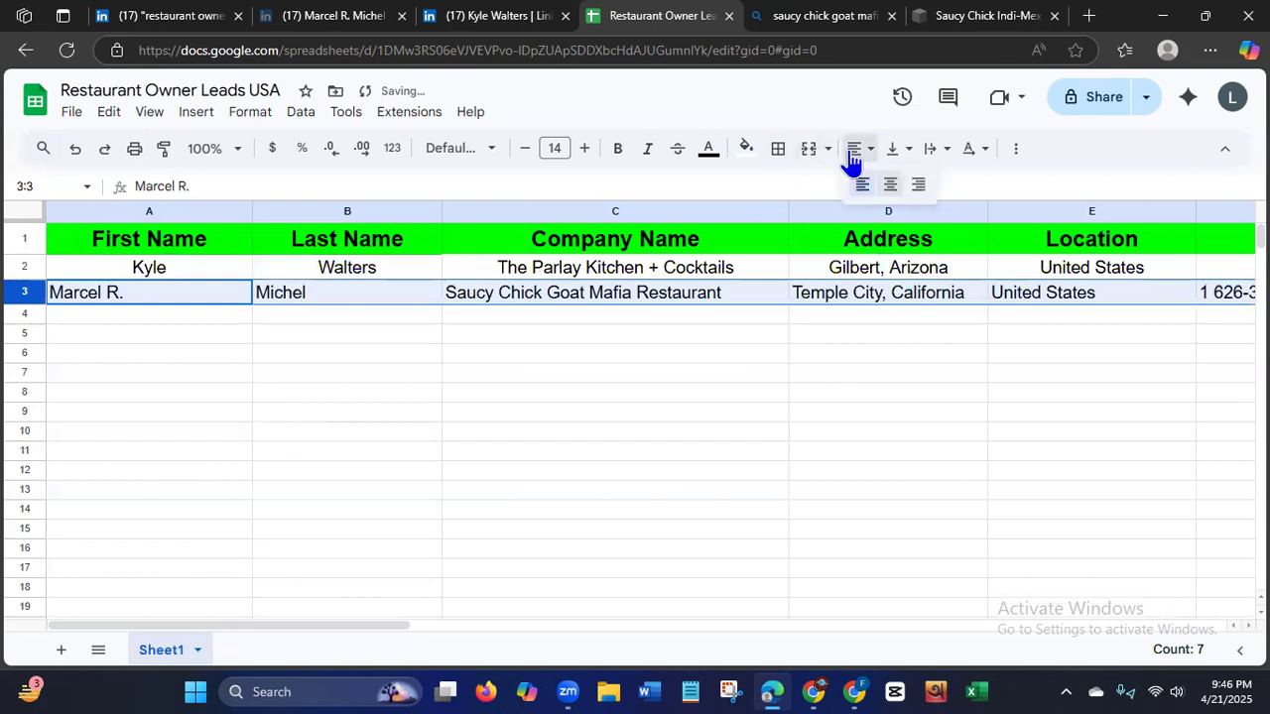
{"action": "left_click", "coordinate": [888, 185]}
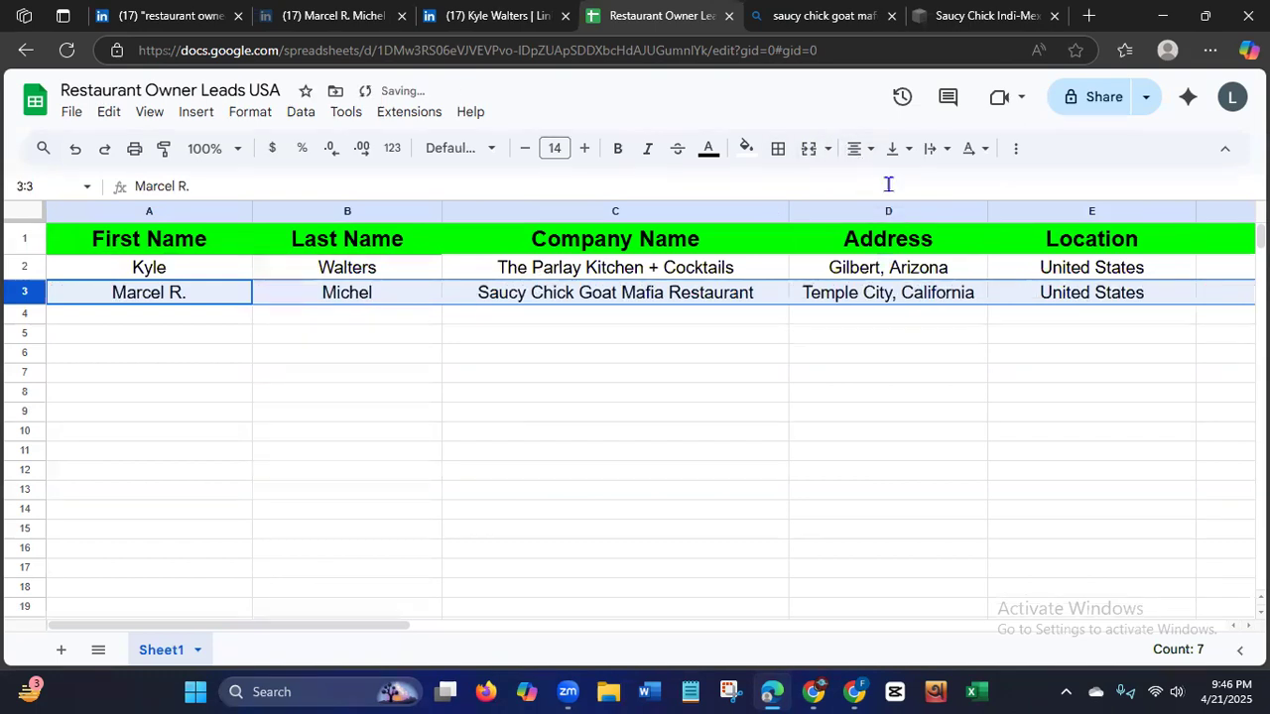
{"action": "left_click", "coordinate": [311, 570]}
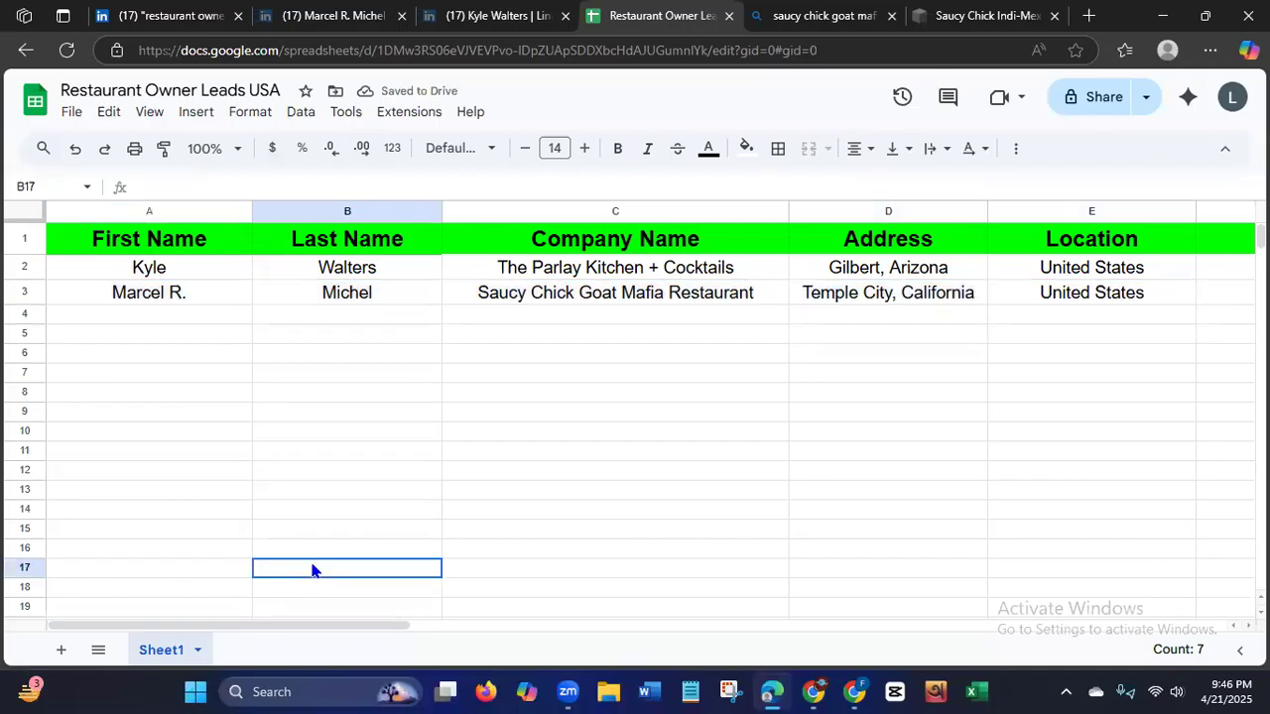
Copy the second lead's LinkedIn profile URL into the Source URL cell H3 of the lead sheet.
{"action": "mouse_move", "coordinate": [276, 627]}
{"action": "left_mouse_down"}
{"action": "mouse_move", "coordinate": [332, 626]}
{"action": "mouse_move", "coordinate": [261, 615]}
{"action": "left_mouse_up"}
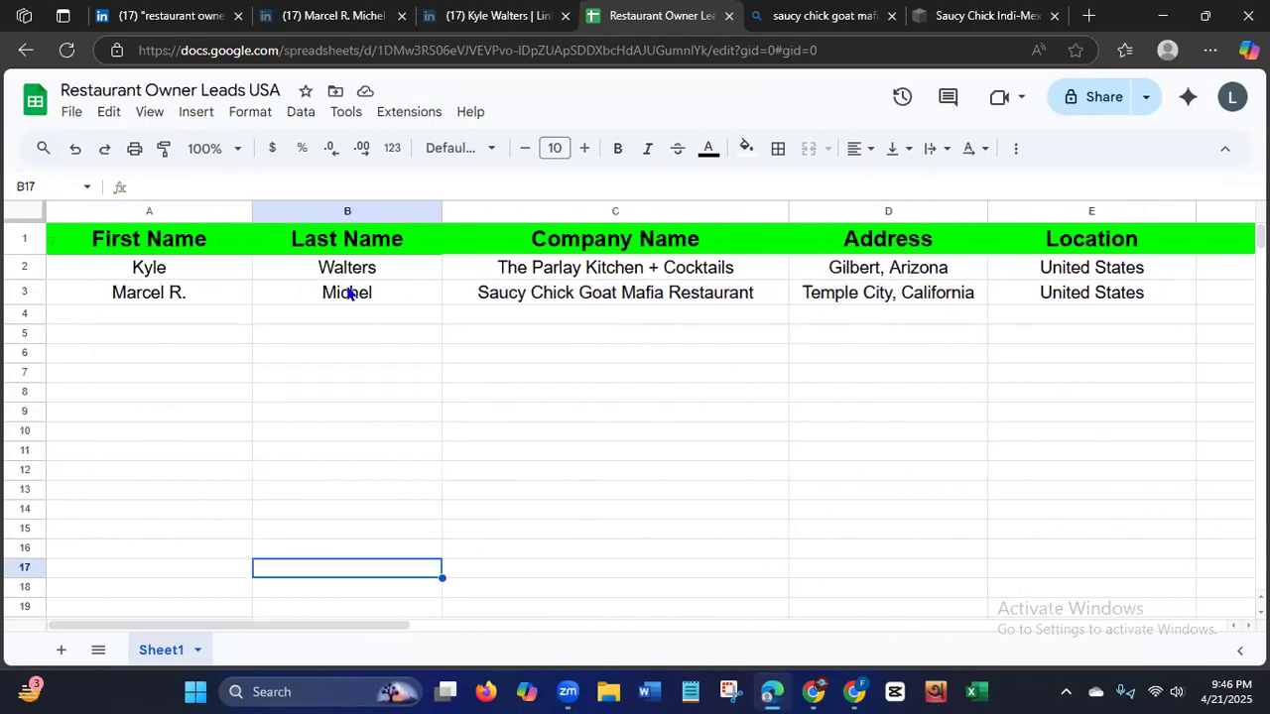
{"action": "left_click_drag", "start_coordinate": [284, 626], "coordinate": [330, 630]}
{"action": "scroll", "coordinate": [330, 630], "scroll_direction": "right", "scroll_amount": 3}
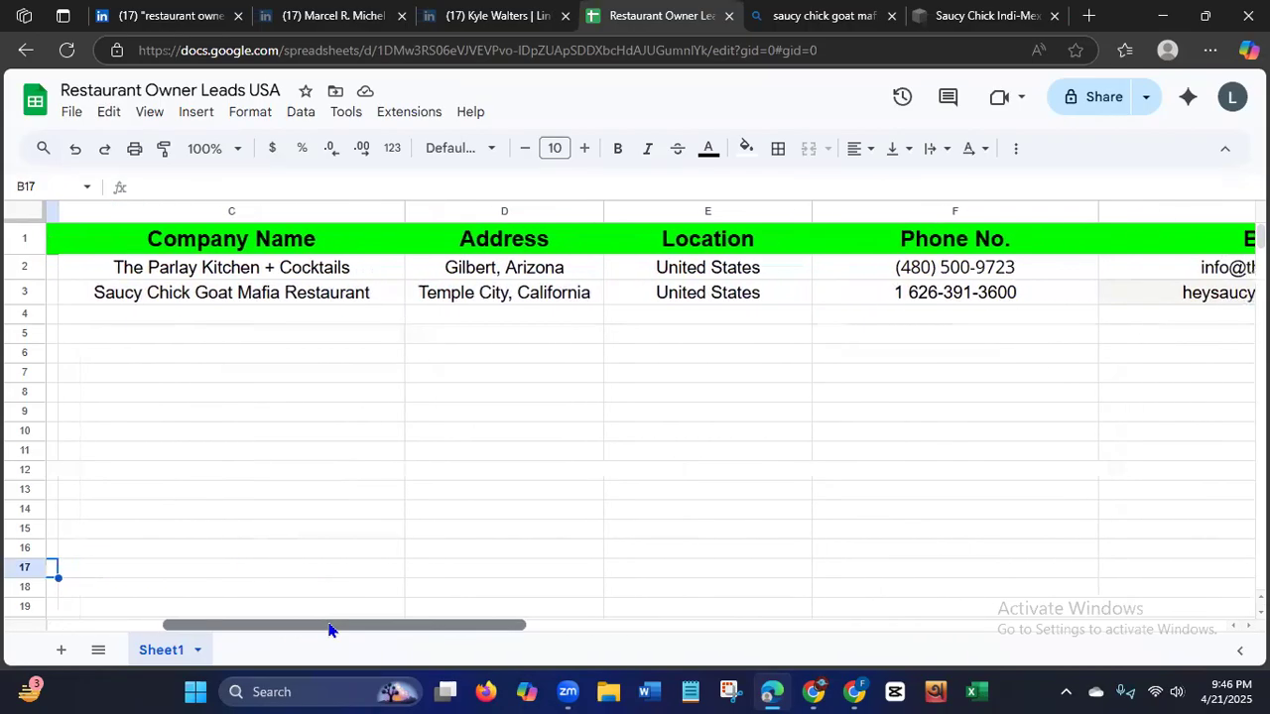
{"action": "scroll", "coordinate": [330, 630], "scroll_direction": "right", "scroll_amount": 4}
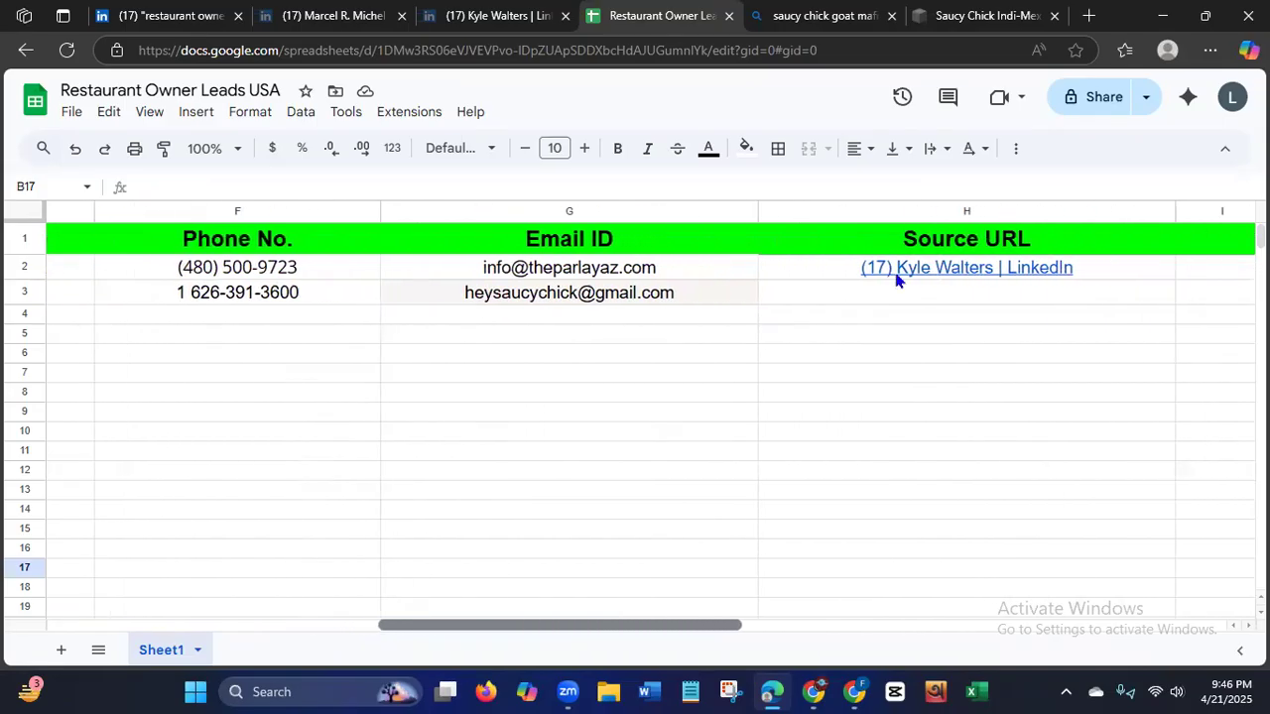
{"action": "left_click", "coordinate": [319, 20]}
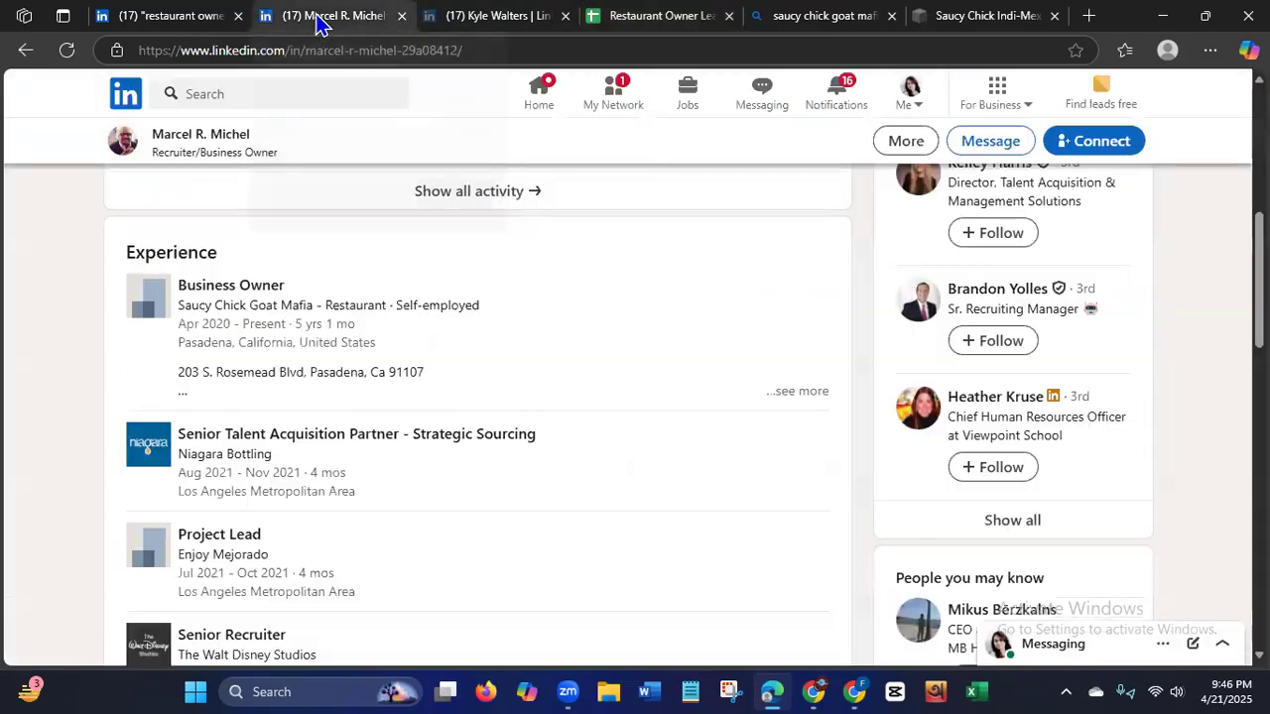
{"action": "left_click_drag", "start_coordinate": [1259, 274], "coordinate": [1259, 149]}
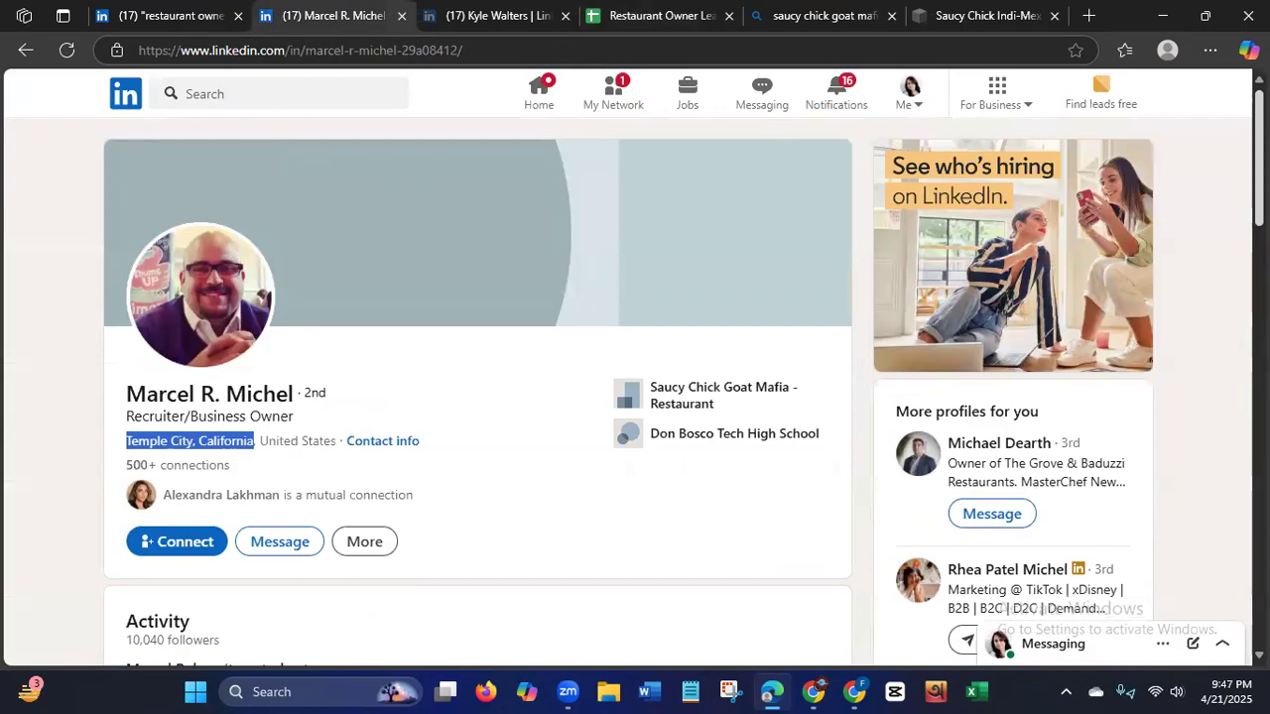
{"action": "left_click", "coordinate": [141, 50]}
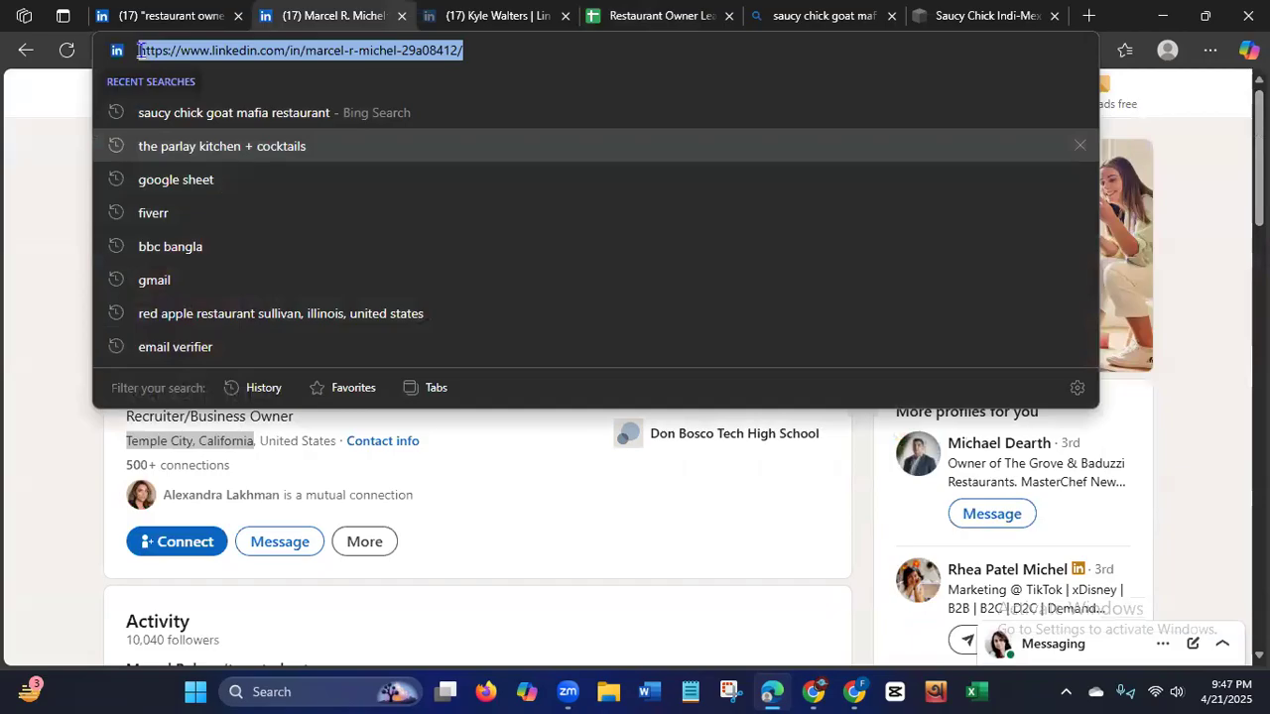
{"action": "left_click", "coordinate": [647, 18]}
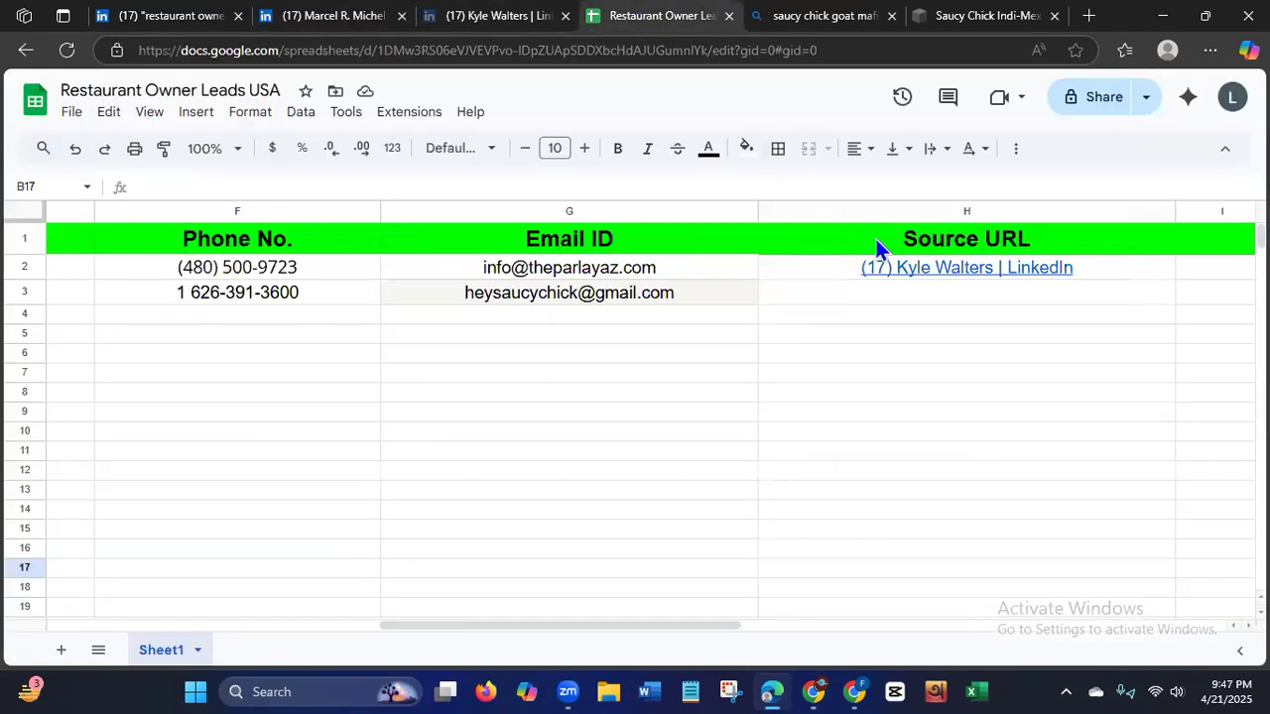
{"action": "left_click", "coordinate": [903, 294]}
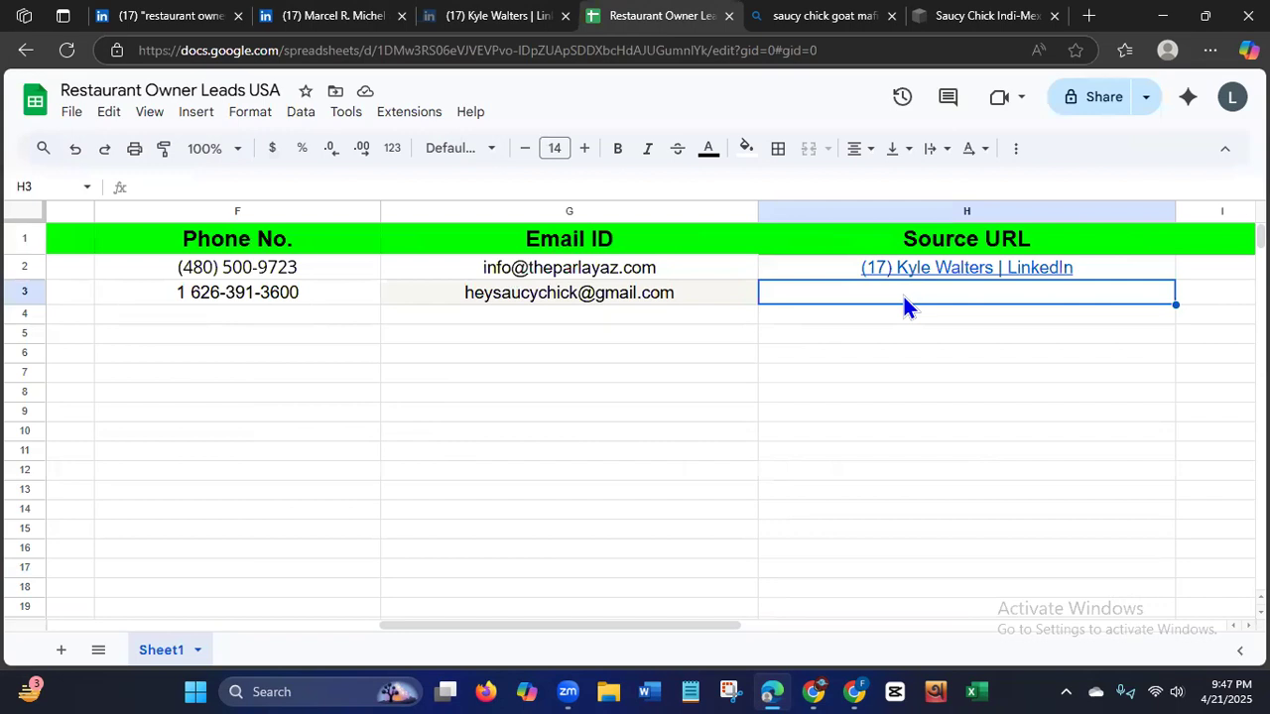
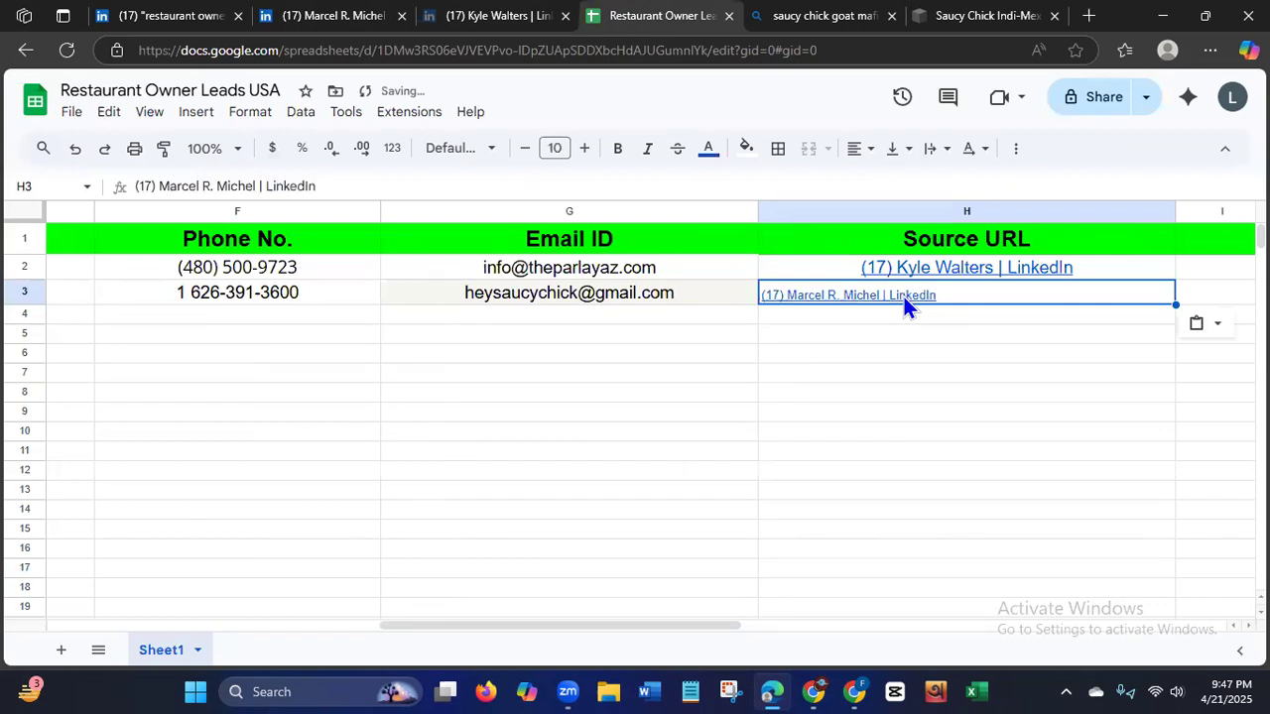
Set the font size of the profile link in cell H3 to 14 and center it.
{"action": "left_click", "coordinate": [554, 148]}
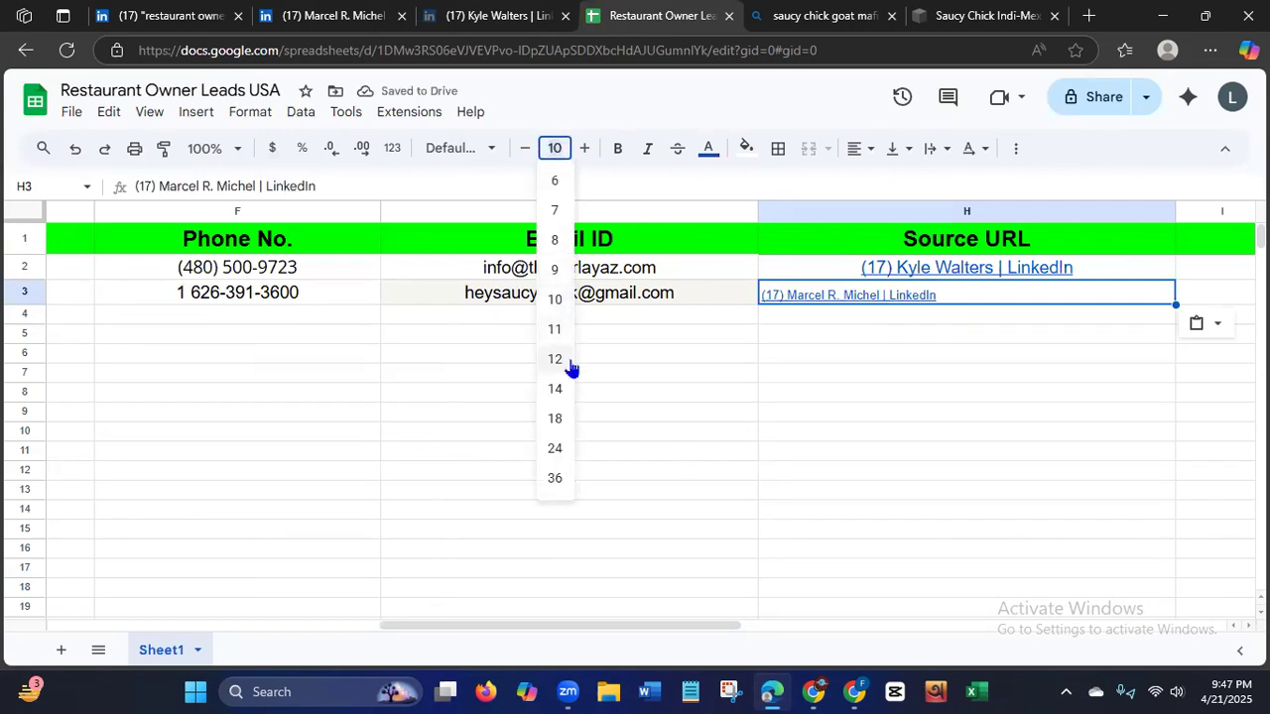
{"action": "left_click", "coordinate": [556, 388]}
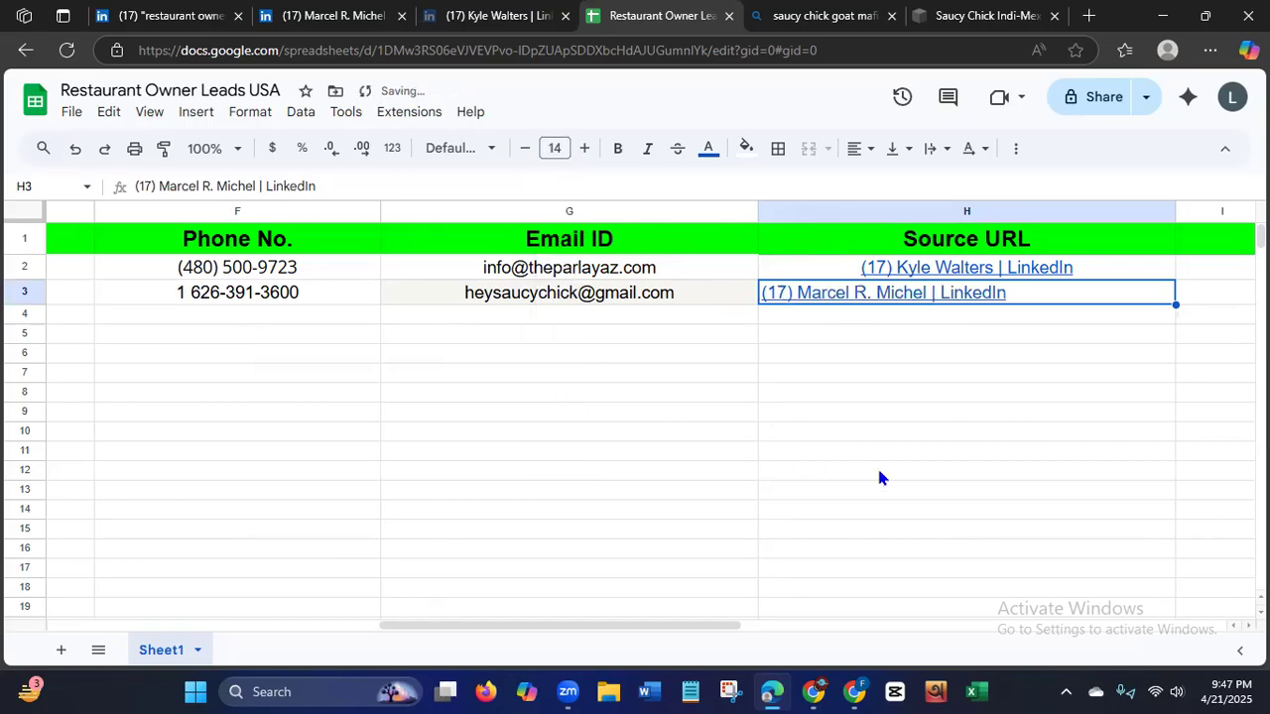
{"action": "left_click", "coordinate": [859, 149]}
{"action": "left_click", "coordinate": [886, 180]}
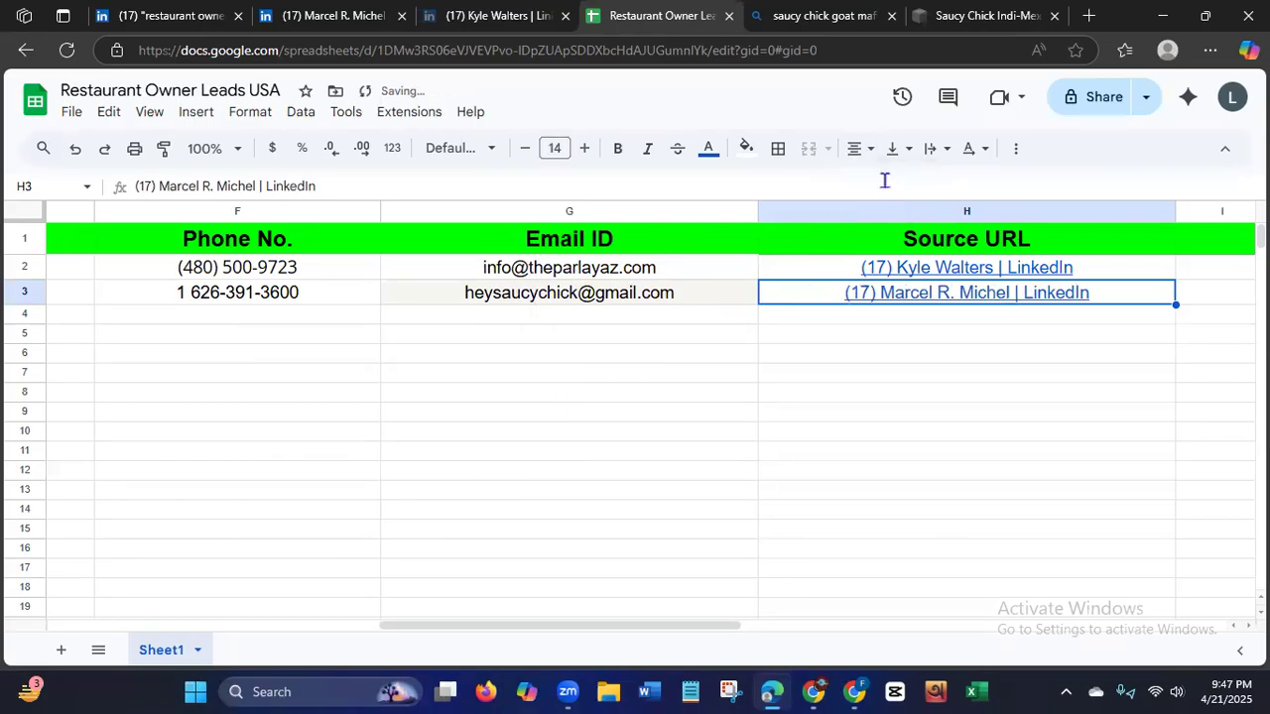
{"action": "left_click", "coordinate": [983, 474]}
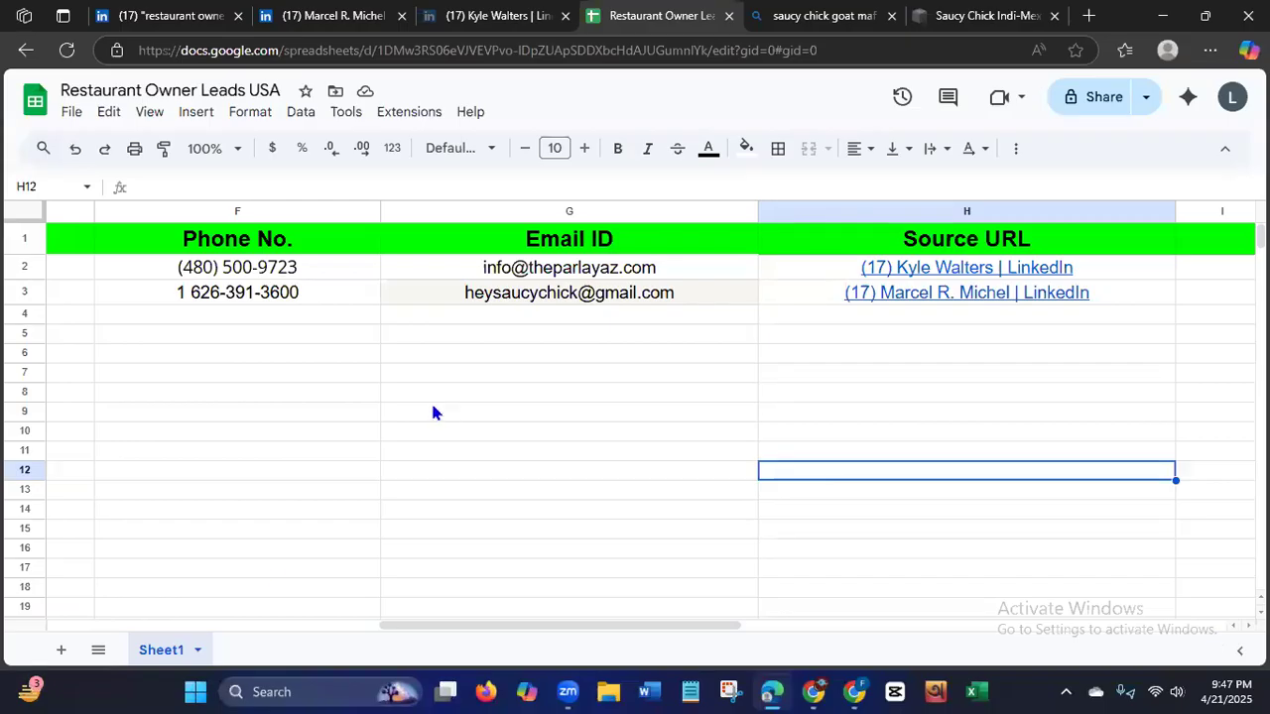
Review the Bing search results for the Saucy Chick Goat Mafia restaurant, from the business listing down to the end of the first page.
{"action": "left_click", "coordinate": [272, 626]}
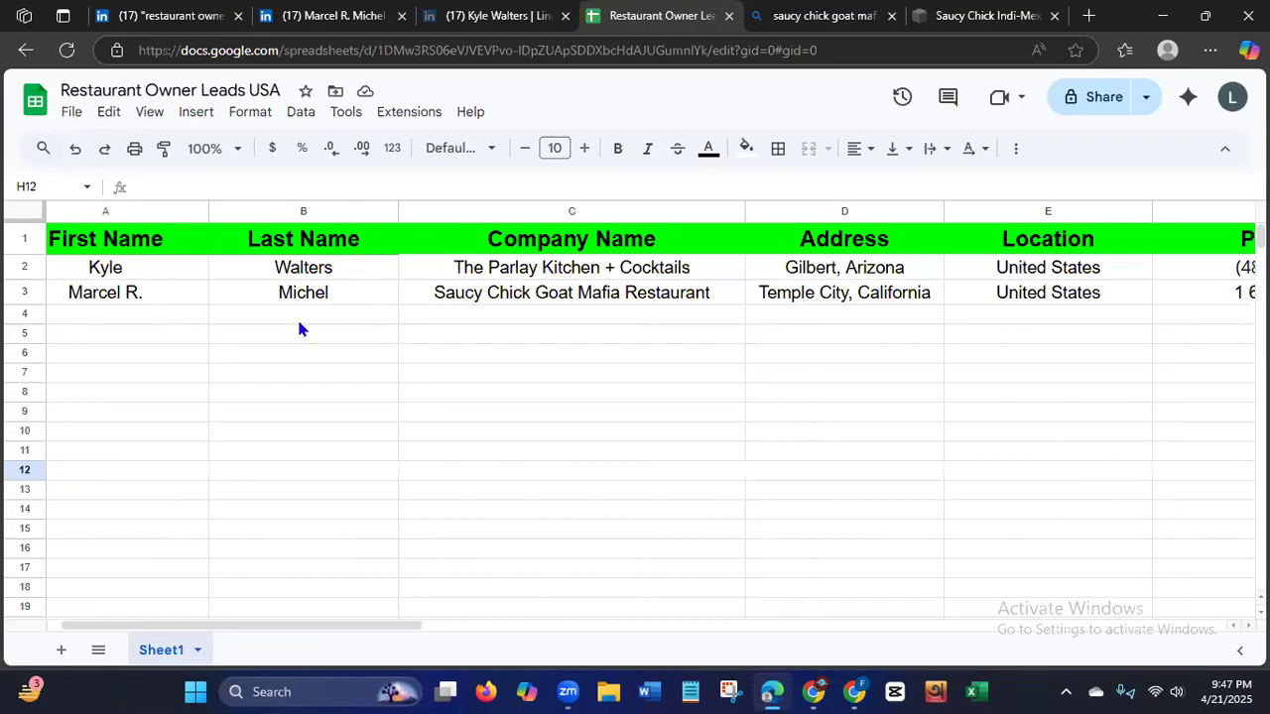
{"action": "left_click", "coordinate": [813, 15]}
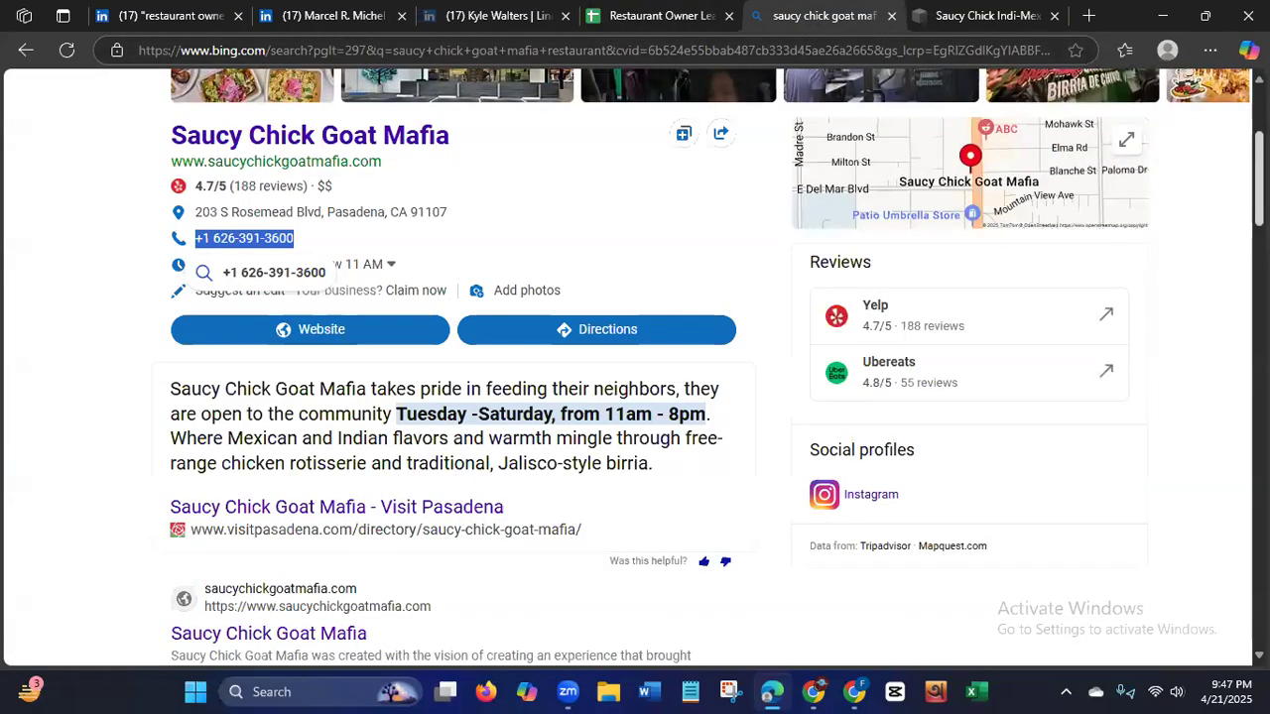
{"action": "scroll", "coordinate": [635, 298], "scroll_direction": "up", "scroll_amount": 3}
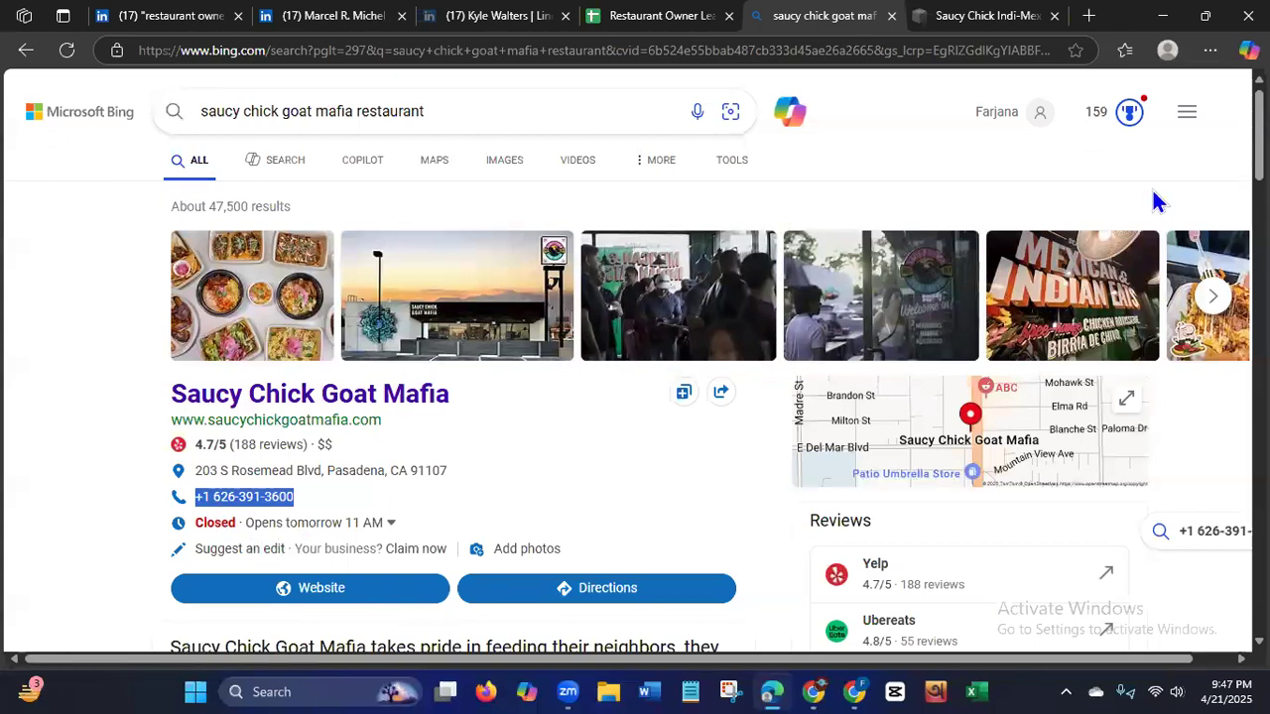
{"action": "scroll", "coordinate": [784, 189], "scroll_direction": "down", "scroll_amount": 3}
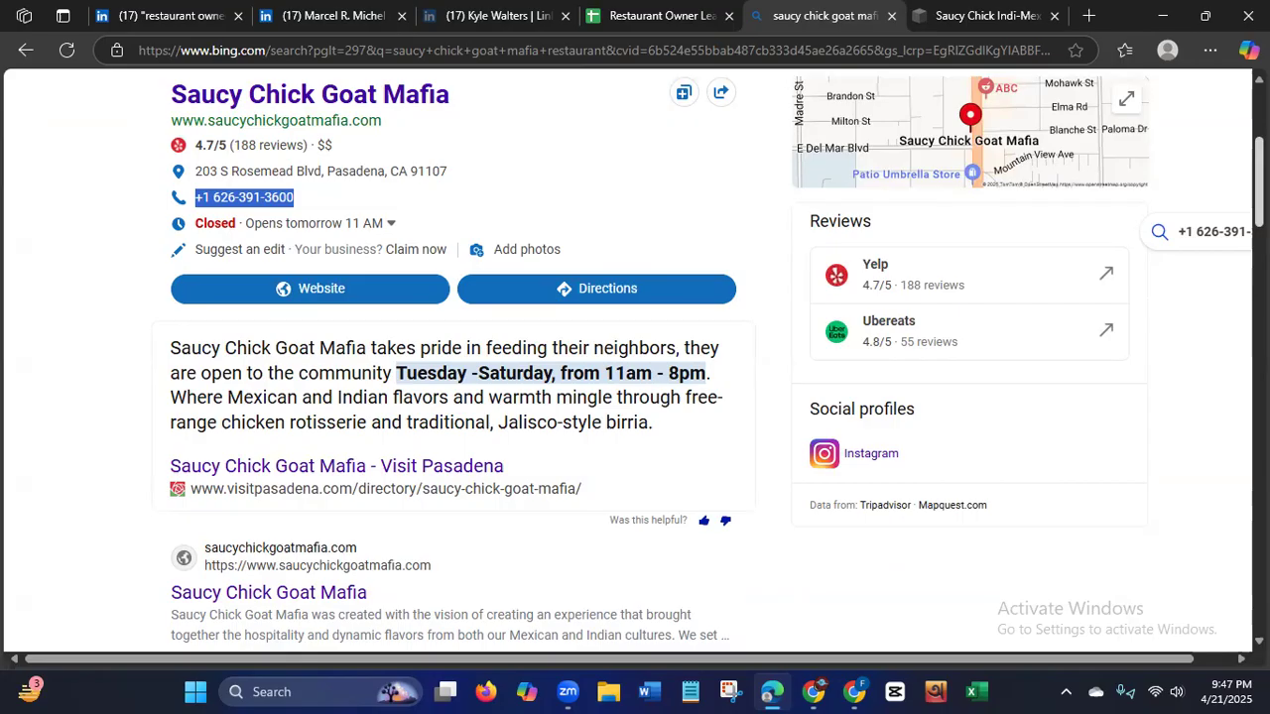
{"action": "scroll", "coordinate": [456, 377], "scroll_direction": "down", "scroll_amount": 5}
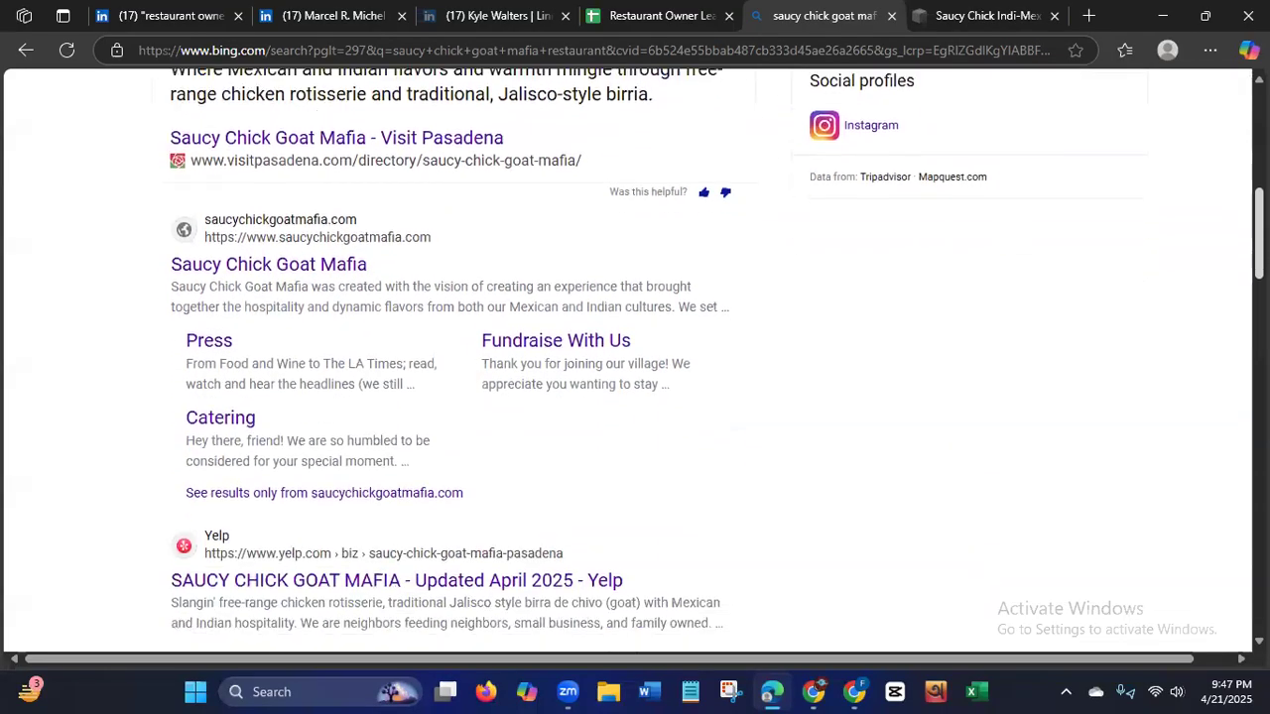
{"action": "scroll", "coordinate": [1215, 297], "scroll_direction": "down", "scroll_amount": 5}
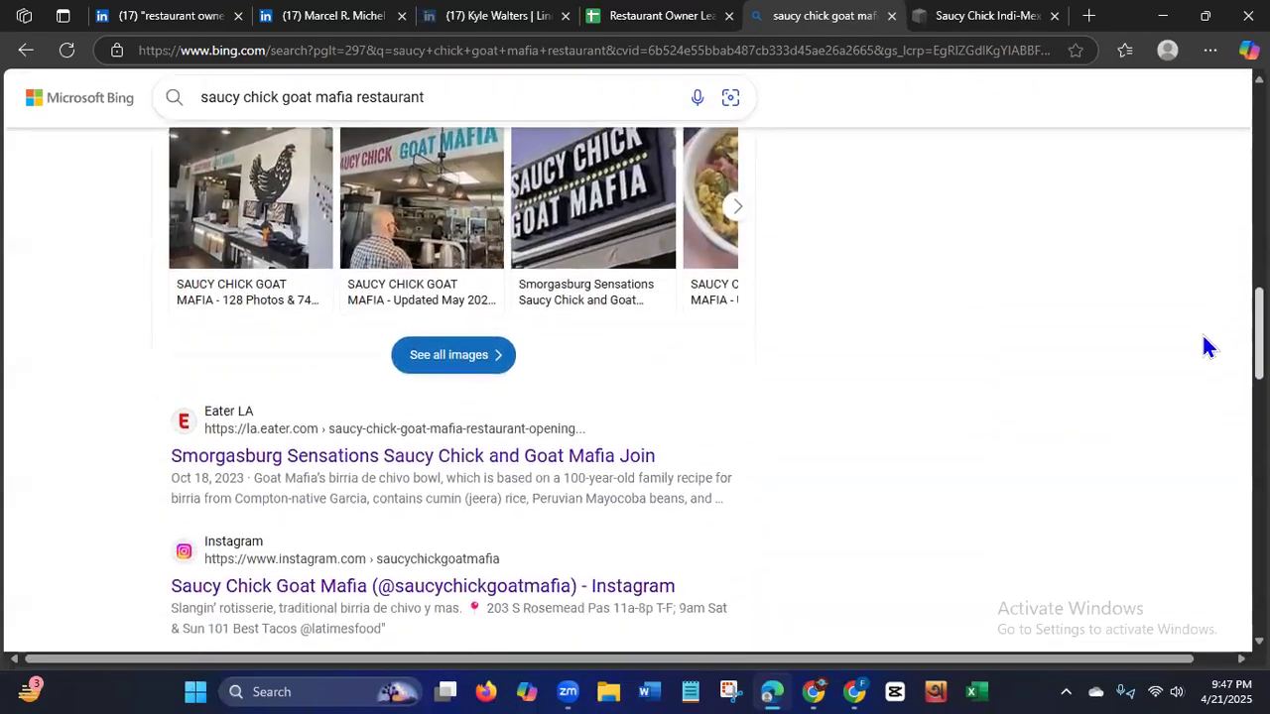
{"action": "scroll", "coordinate": [1196, 377], "scroll_direction": "down", "scroll_amount": 7}
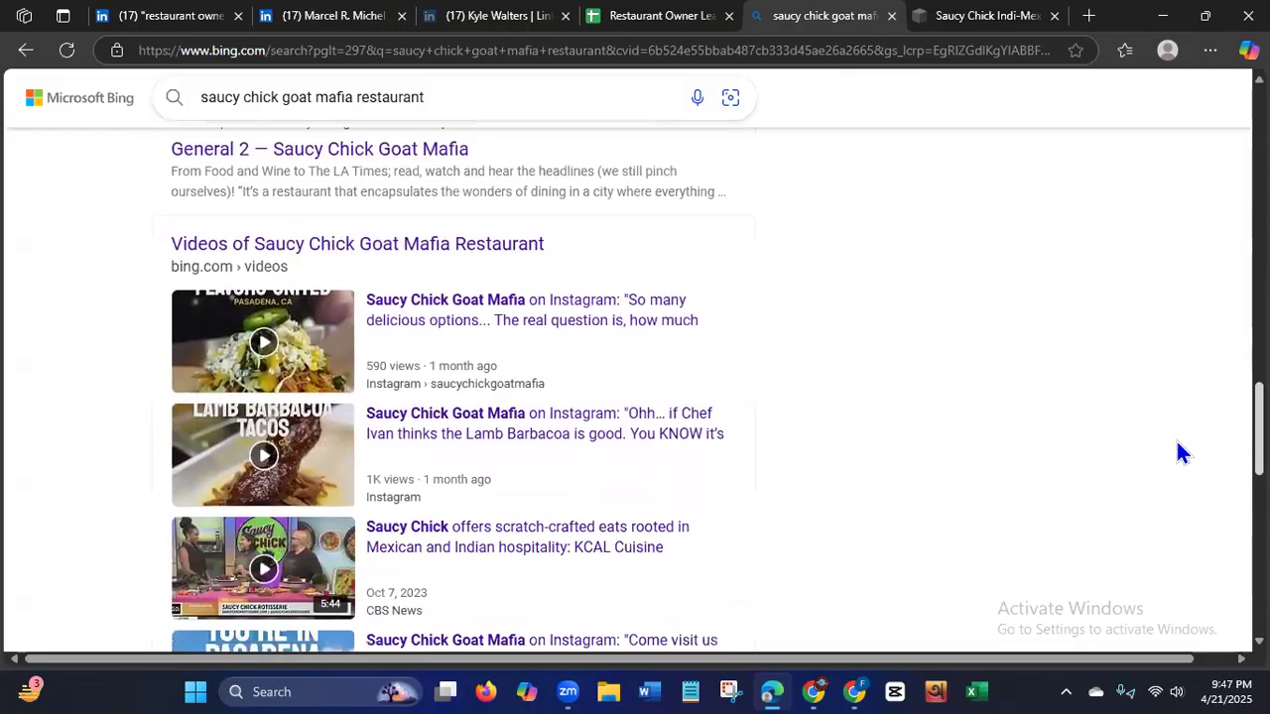
{"action": "scroll", "coordinate": [1160, 496], "scroll_direction": "down", "scroll_amount": 2}
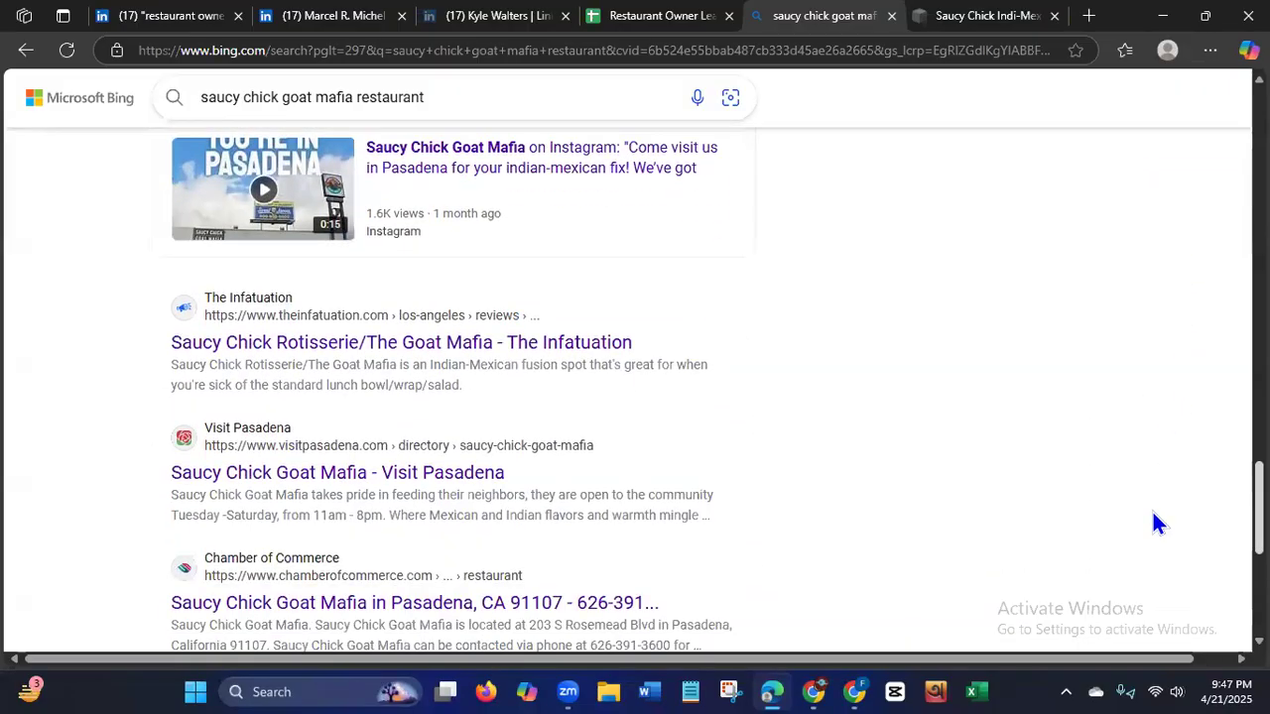
{"action": "scroll", "coordinate": [1153, 510], "scroll_direction": "up", "scroll_amount": 1}
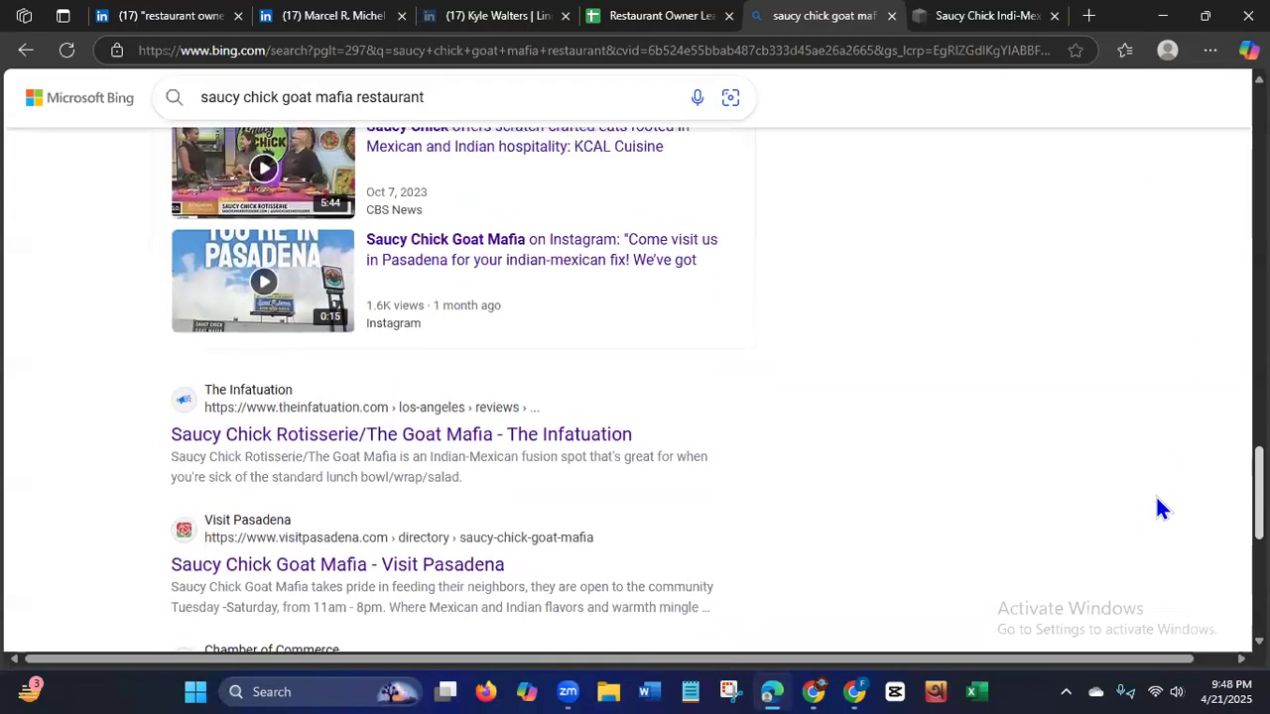
{"action": "scroll", "coordinate": [1155, 496], "scroll_direction": "down", "scroll_amount": 3}
{"action": "scroll", "coordinate": [1137, 558], "scroll_direction": "up", "scroll_amount": 20}
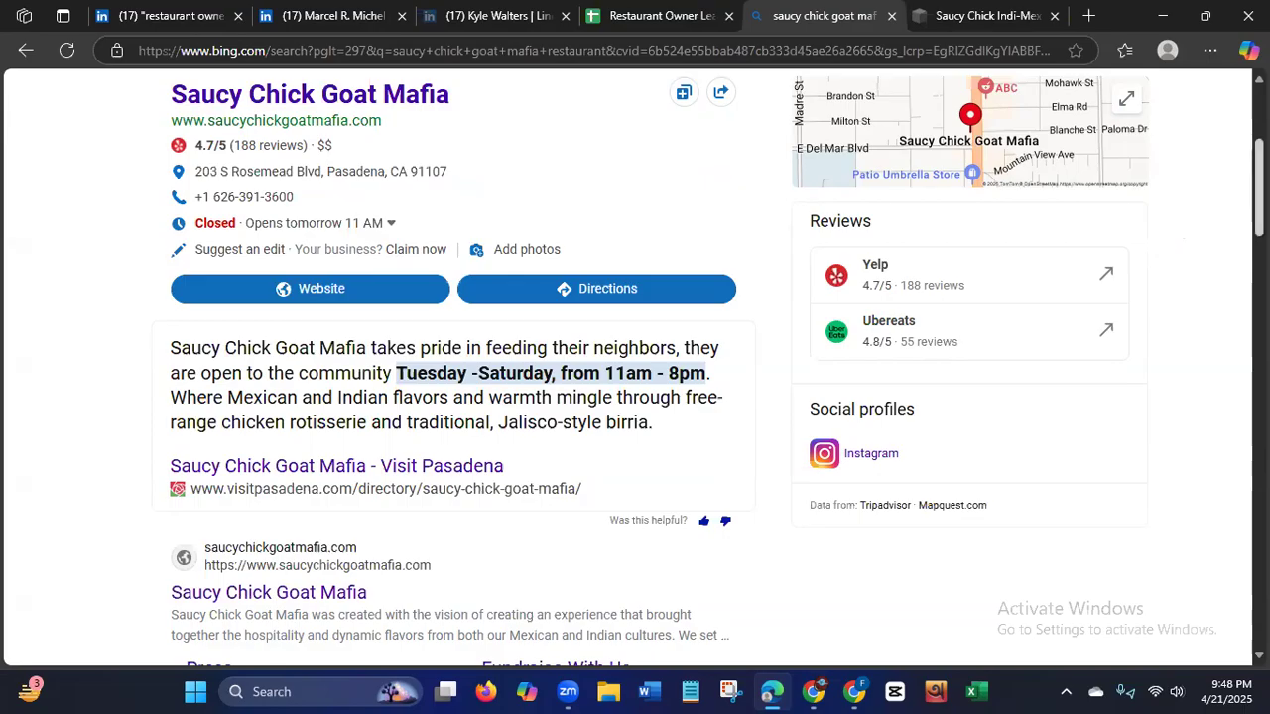
{"action": "scroll", "coordinate": [456, 367], "scroll_direction": "down", "scroll_amount": 5}
{"action": "scroll", "coordinate": [1191, 486], "scroll_direction": "down", "scroll_amount": 10}
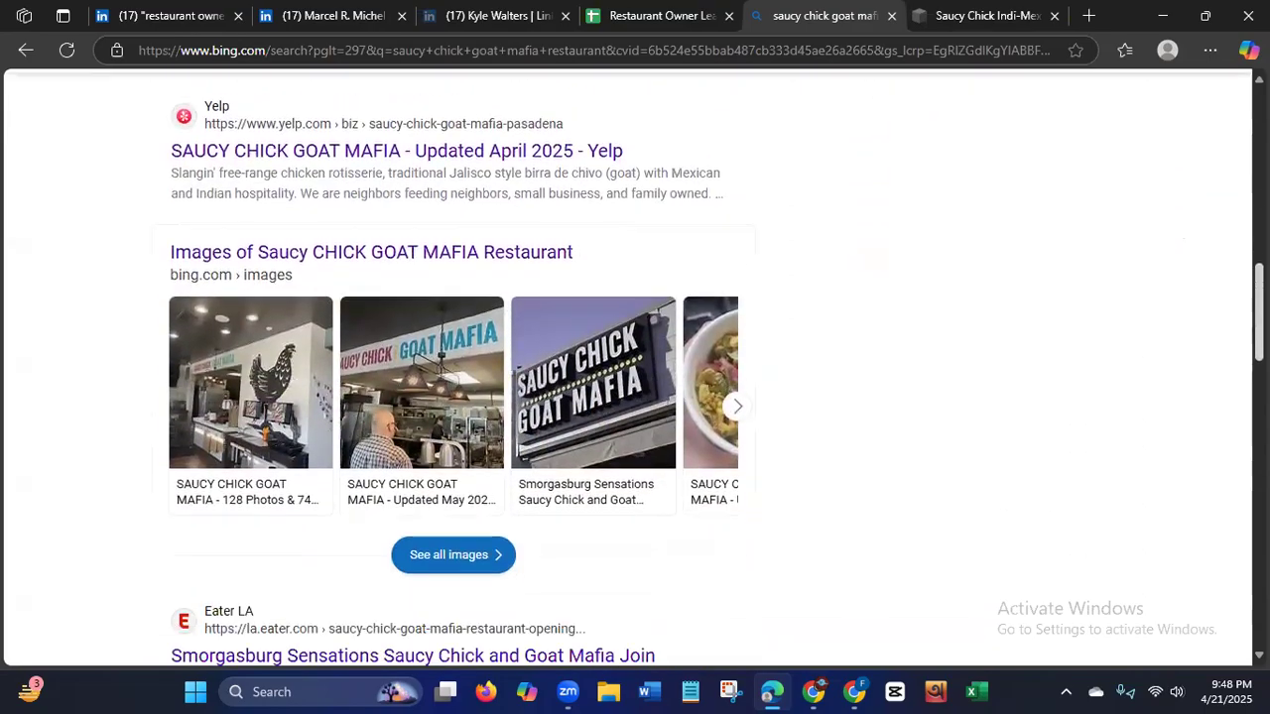
{"action": "scroll", "coordinate": [1180, 532], "scroll_direction": "down", "scroll_amount": 5}
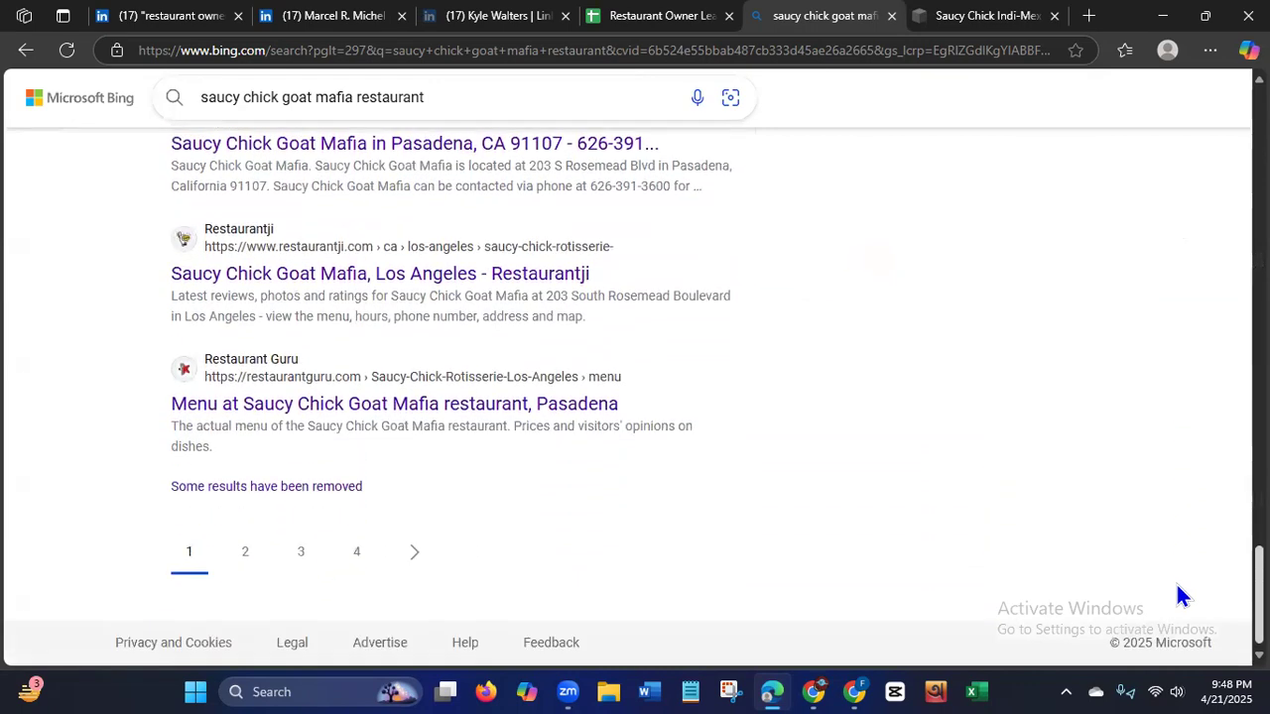
{"action": "scroll", "coordinate": [1181, 595], "scroll_direction": "up", "scroll_amount": 15}
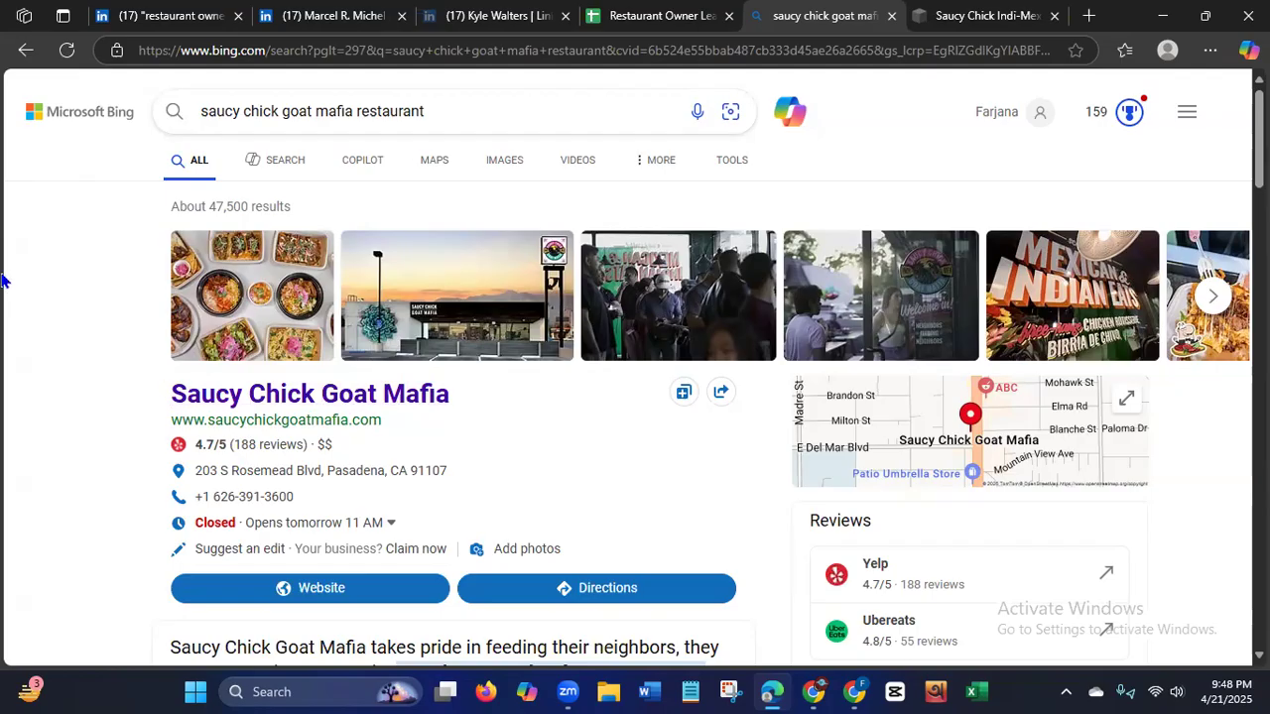
Return to the LinkedIn restaurant owner people search, look over its first results, and go to the LinkedIn home feed.
{"action": "left_click", "coordinate": [188, 24]}
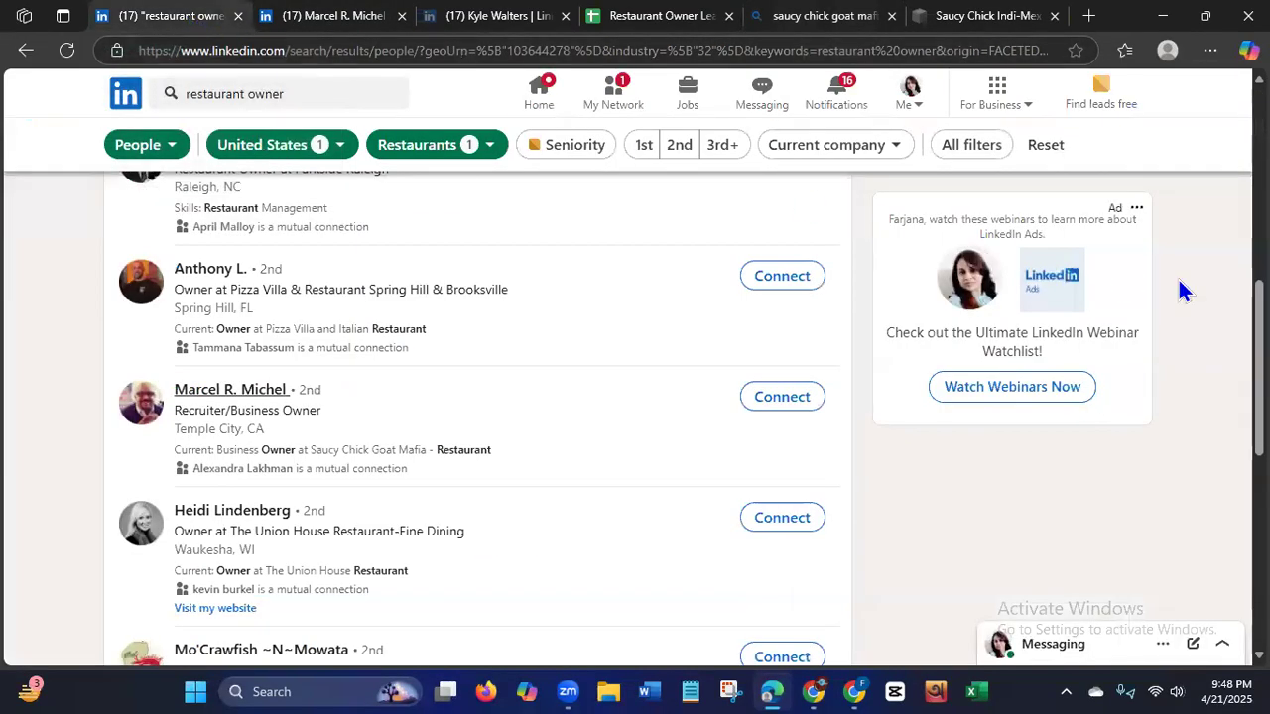
{"action": "scroll", "coordinate": [452, 208], "scroll_direction": "up", "scroll_amount": 10}
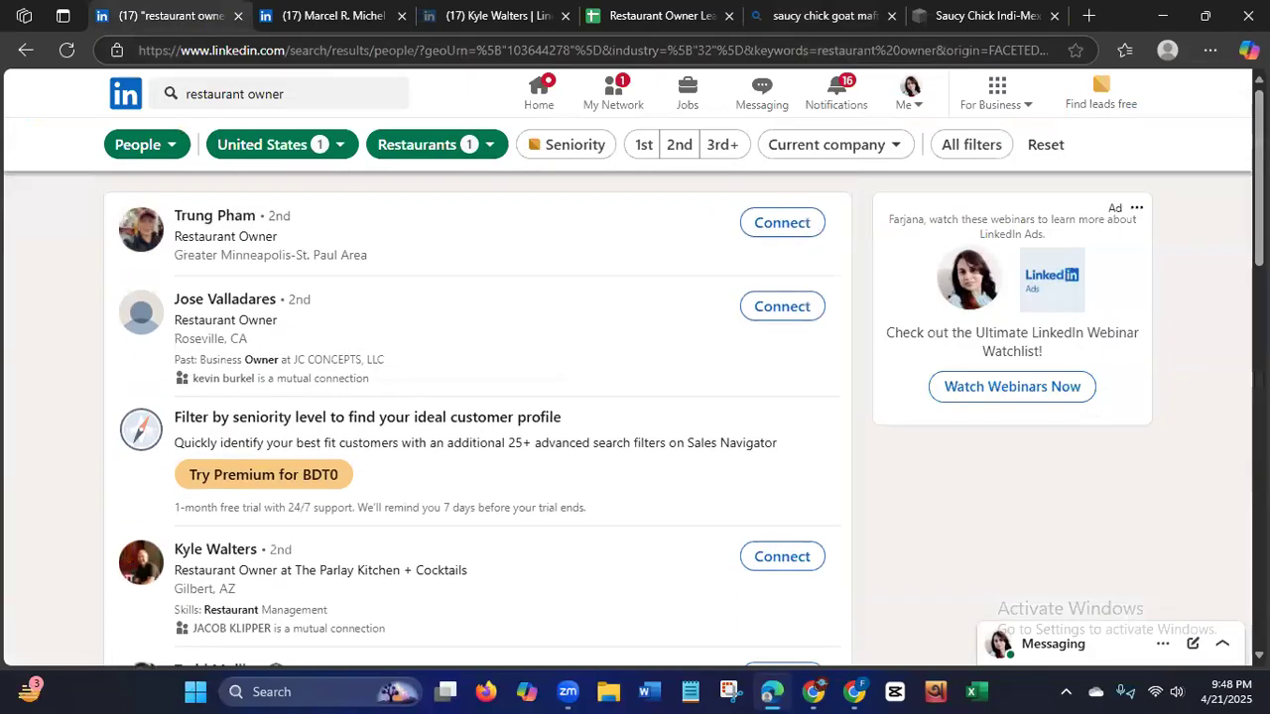
{"action": "left_click", "coordinate": [537, 101]}
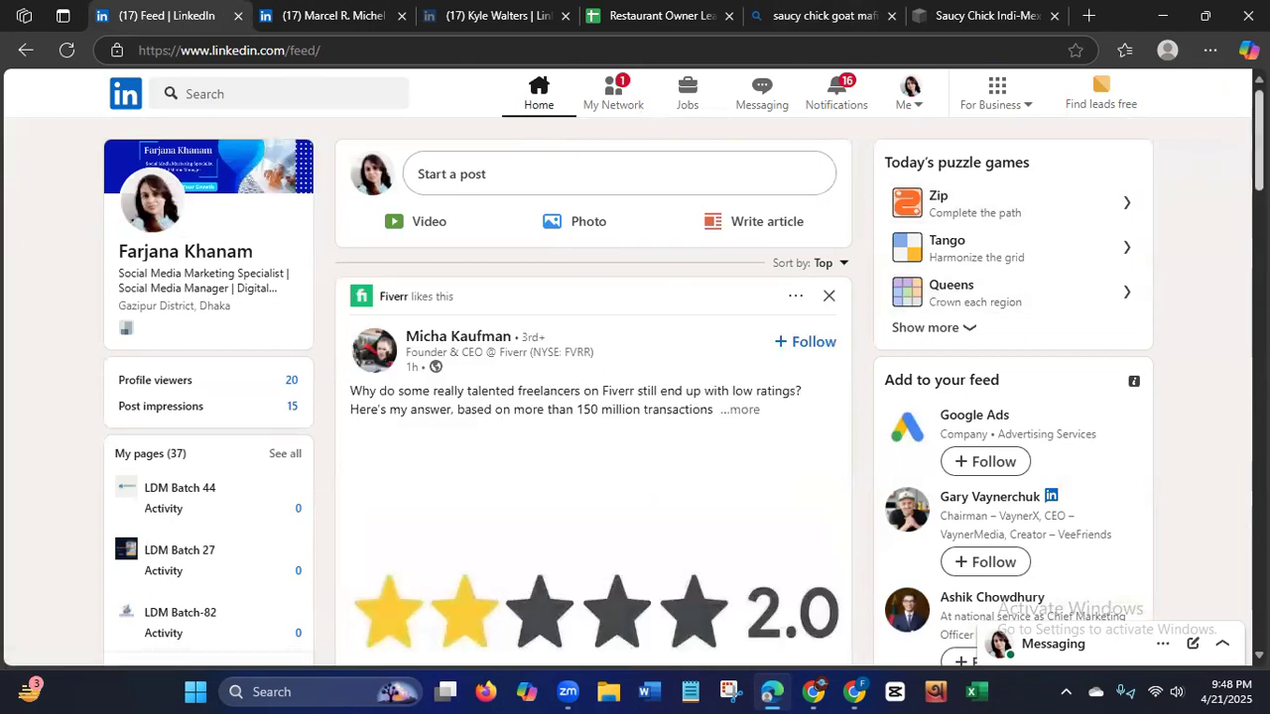
{"action": "scroll", "coordinate": [1257, 149], "scroll_direction": "down", "scroll_amount": 1}
{"action": "mouse_move", "coordinate": [1257, 149]}
{"action": "left_mouse_down"}
{"action": "mouse_move", "coordinate": [1258, 166]}
{"action": "mouse_move", "coordinate": [1257, 132]}
{"action": "left_mouse_up"}
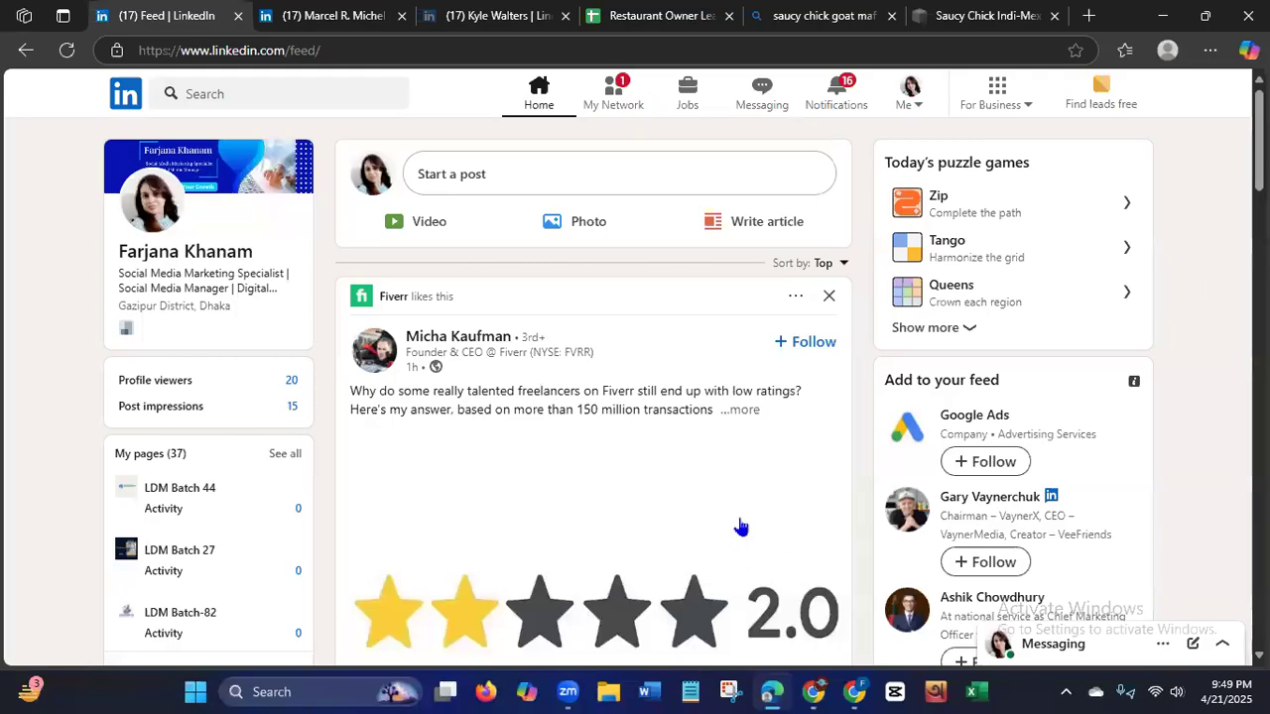
Expand the Fiverr CEO's post about low freelancer ratings in the LinkedIn feed and read it to the end.
{"action": "left_click", "coordinate": [751, 412]}
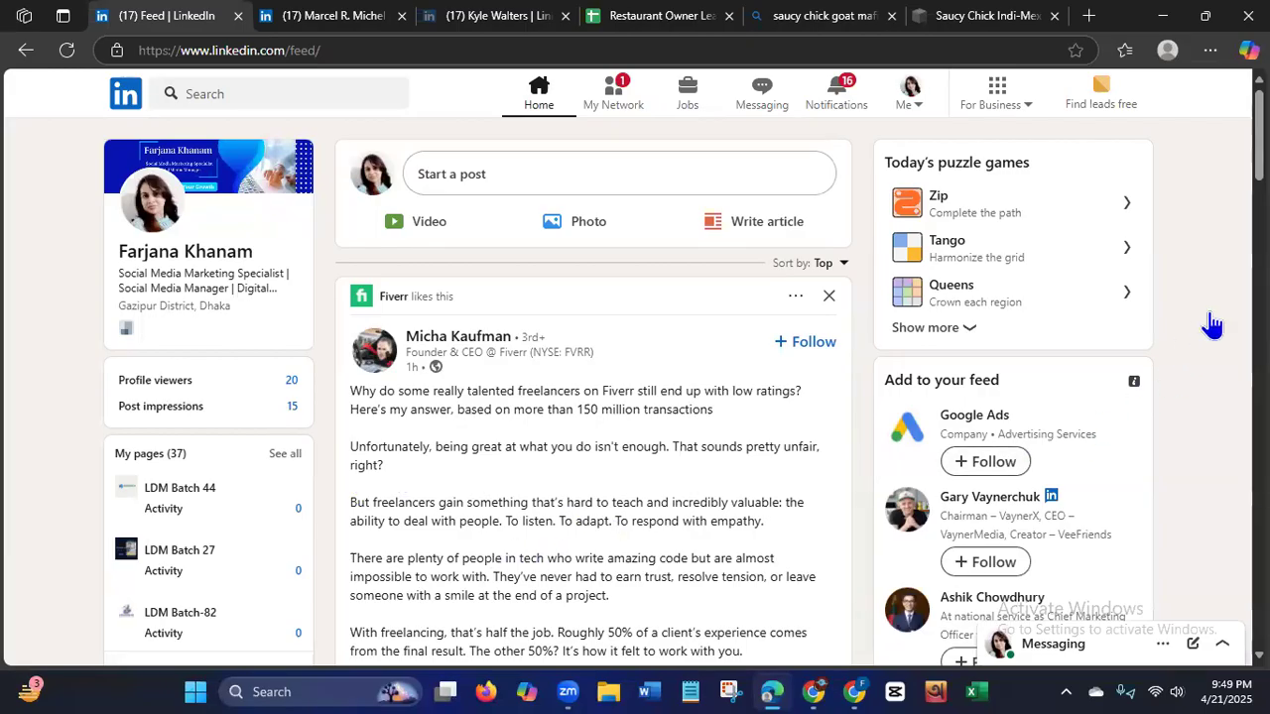
{"action": "scroll", "coordinate": [593, 397], "scroll_direction": "down", "scroll_amount": 3}
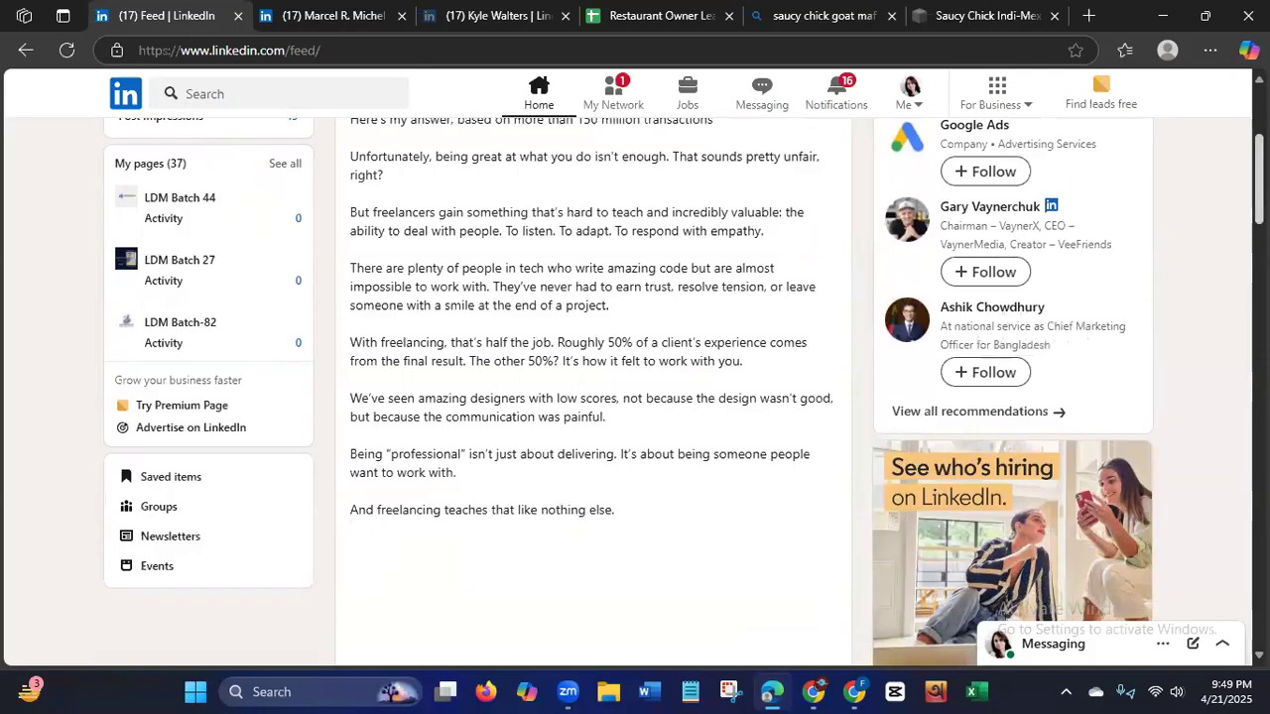
{"action": "scroll", "coordinate": [593, 397], "scroll_direction": "down", "scroll_amount": 3}
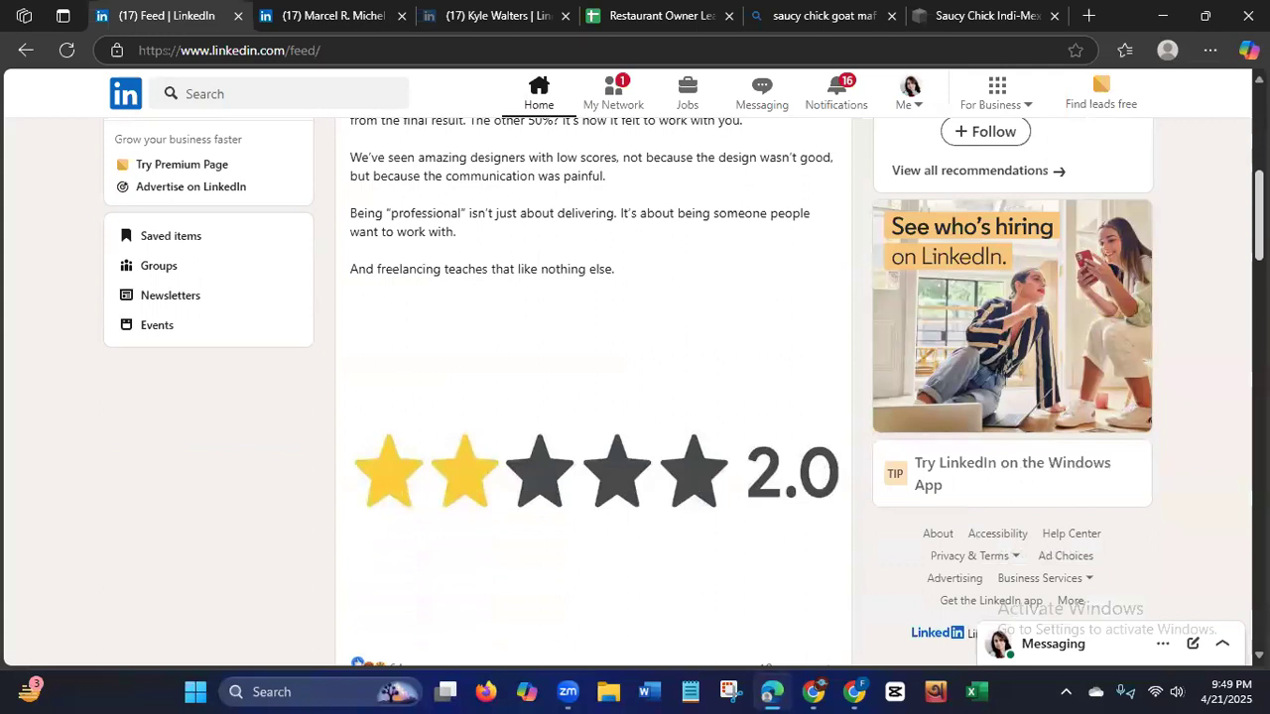
{"action": "scroll", "coordinate": [595, 397], "scroll_direction": "down", "scroll_amount": 3}
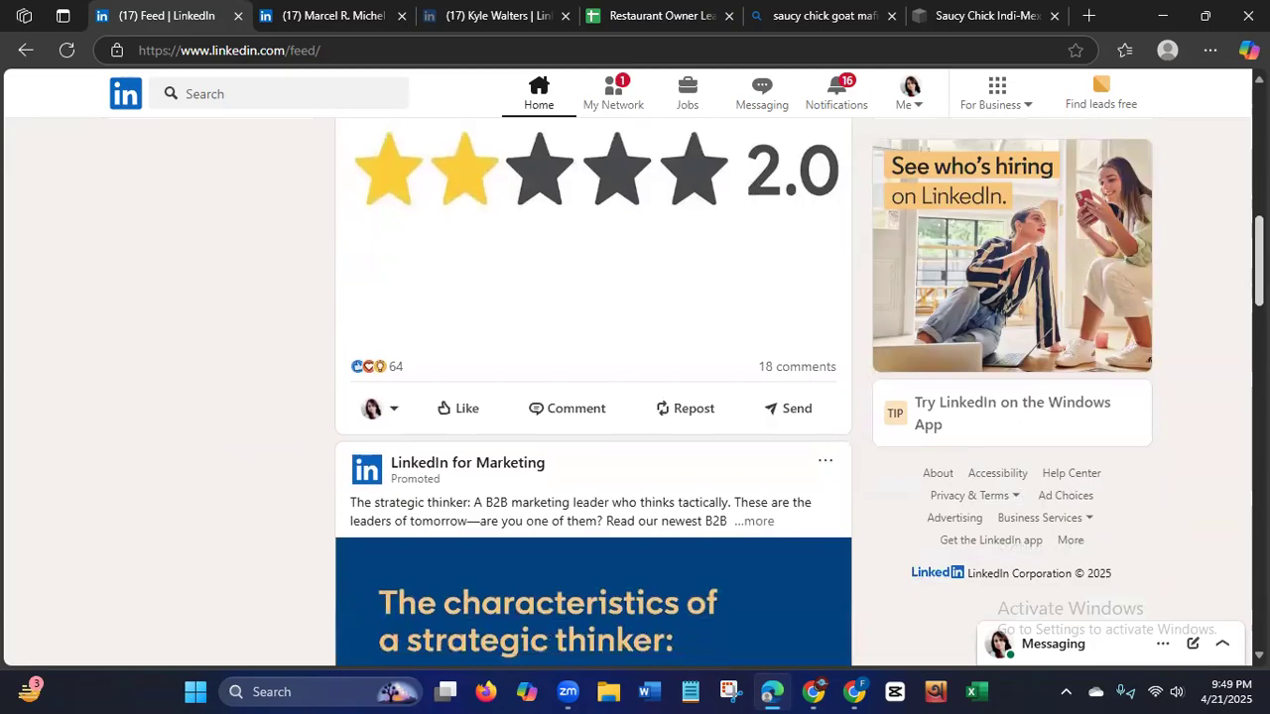
{"action": "scroll", "coordinate": [476, 290], "scroll_direction": "up", "scroll_amount": 10}
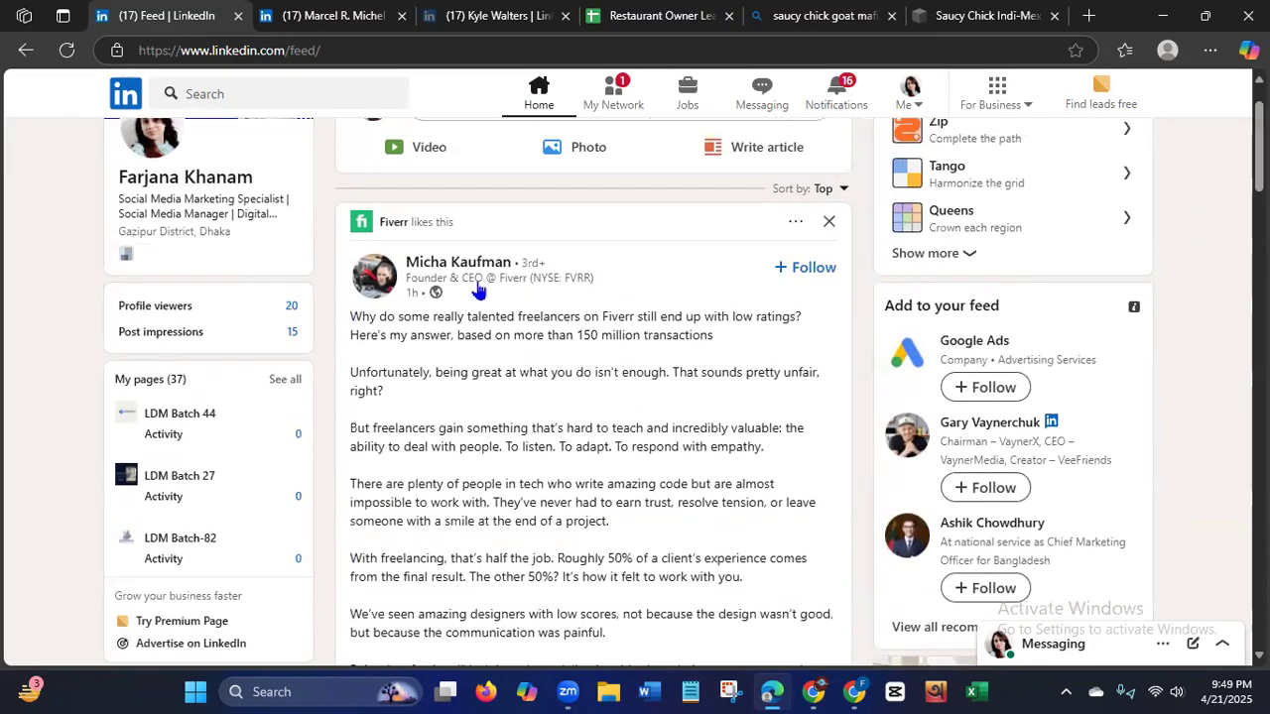
Review the Fiverr CEO's LinkedIn profile down through experience, skills and interests, then return to the home feed and load the new posts.
{"action": "left_click", "coordinate": [451, 268]}
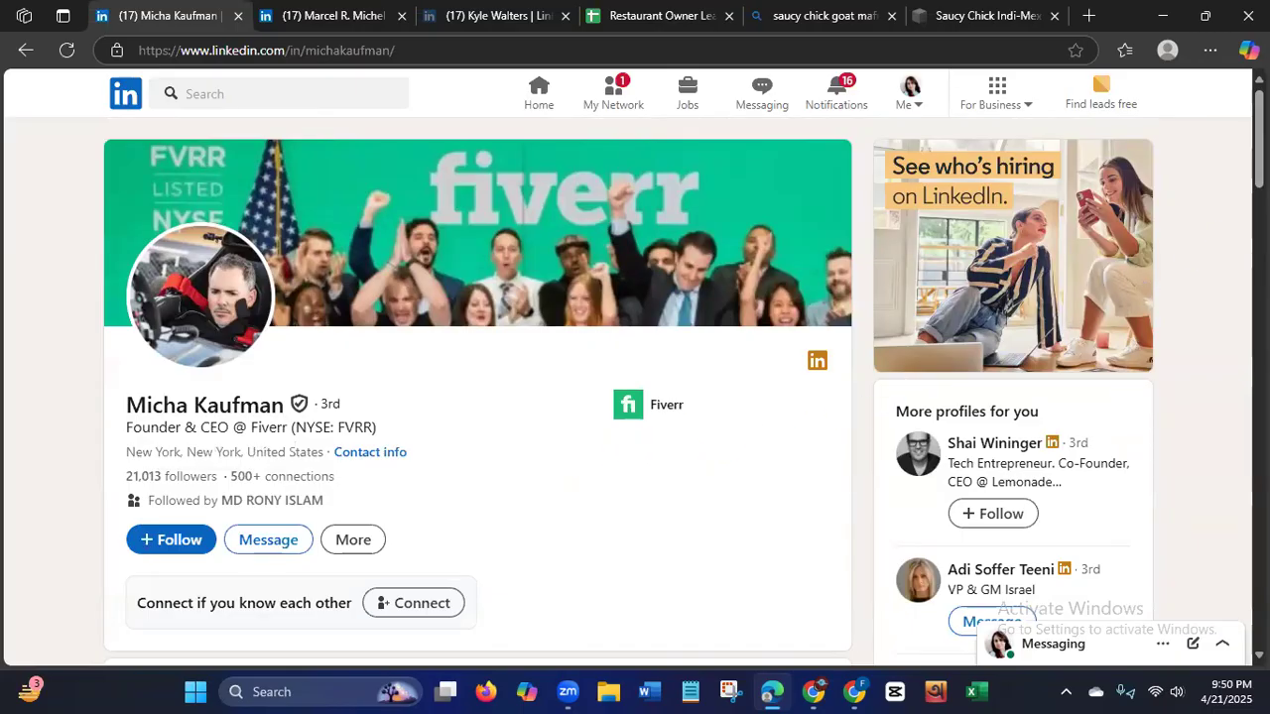
{"action": "scroll", "coordinate": [1046, 342], "scroll_direction": "down", "scroll_amount": 3}
{"action": "scroll", "coordinate": [685, 392], "scroll_direction": "down", "scroll_amount": 2}
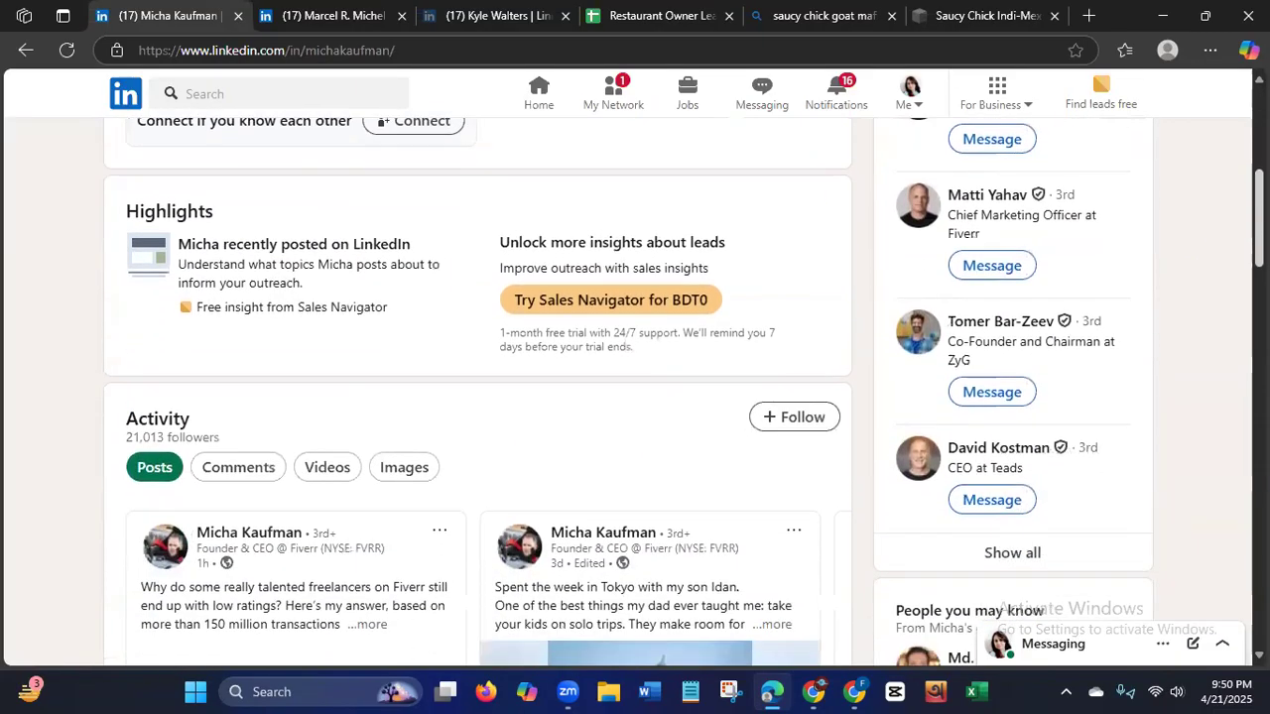
{"action": "scroll", "coordinate": [684, 396], "scroll_direction": "down", "scroll_amount": 4}
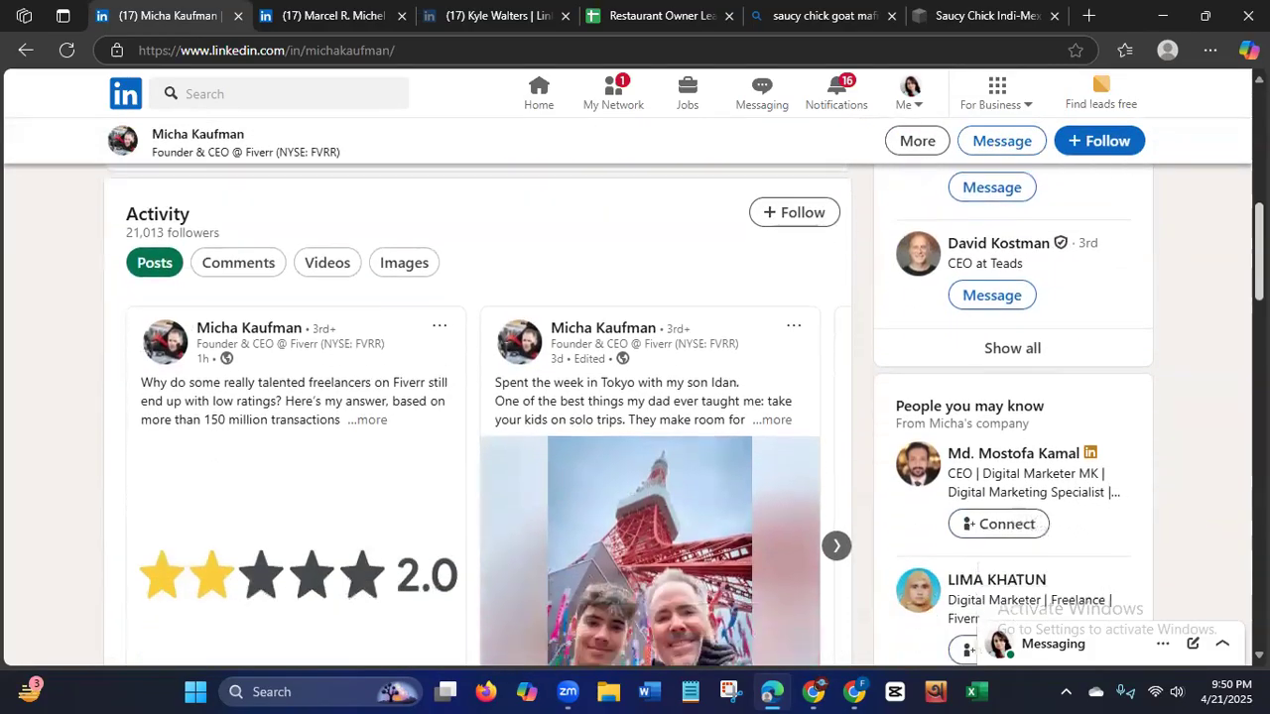
{"action": "scroll", "coordinate": [684, 396], "scroll_direction": "down", "scroll_amount": 3}
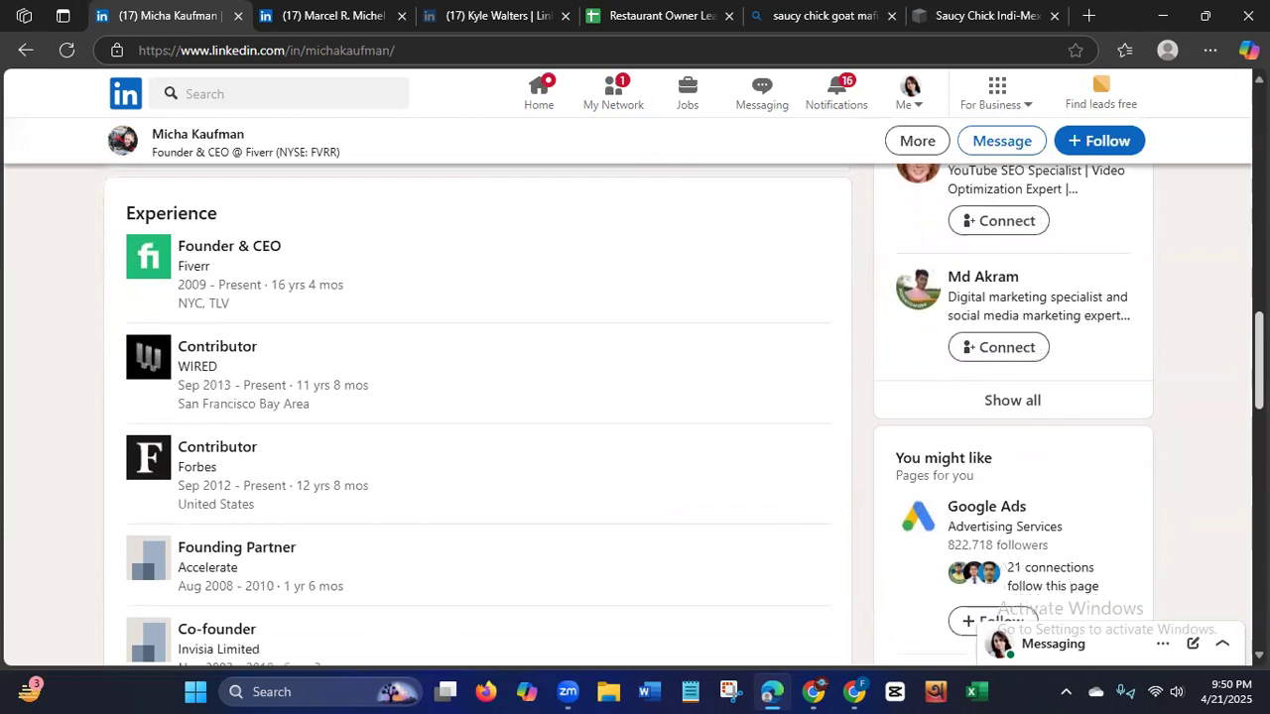
{"action": "scroll", "coordinate": [684, 397], "scroll_direction": "down", "scroll_amount": 2}
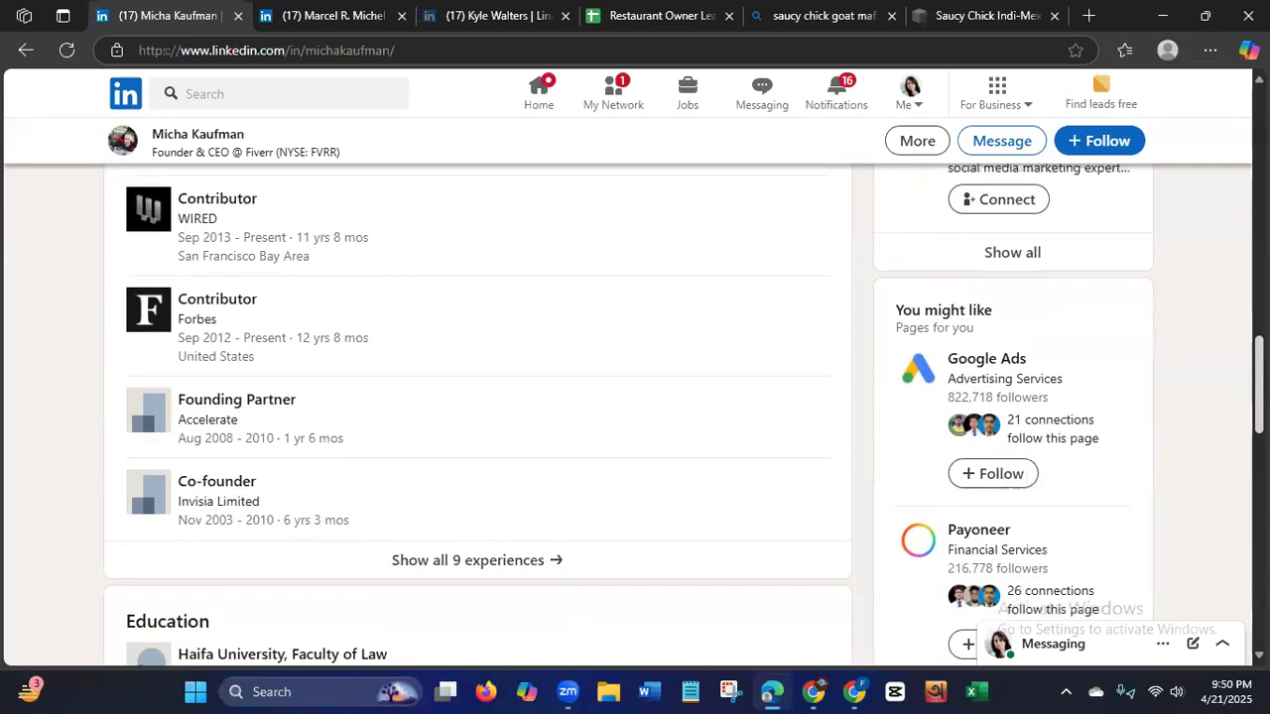
{"action": "scroll", "coordinate": [684, 396], "scroll_direction": "down", "scroll_amount": 1}
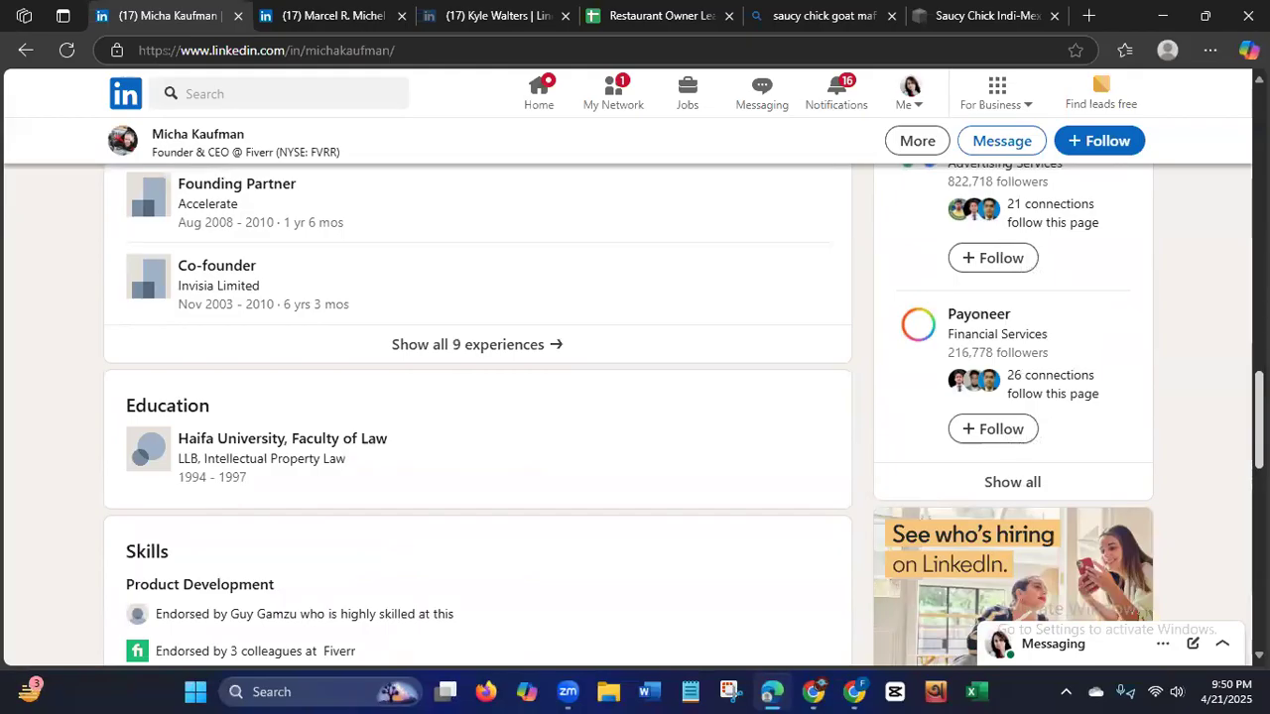
{"action": "scroll", "coordinate": [635, 397], "scroll_direction": "down", "scroll_amount": 2}
{"action": "scroll", "coordinate": [635, 397], "scroll_direction": "down", "scroll_amount": 2}
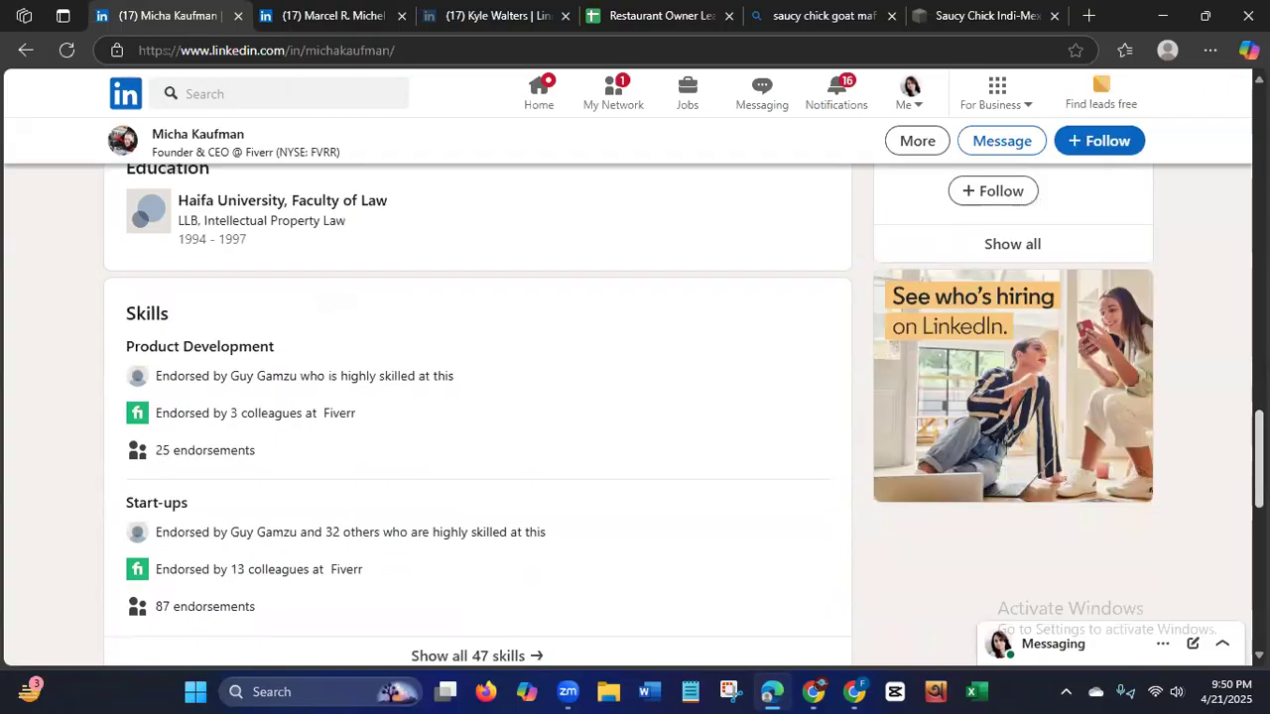
{"action": "scroll", "coordinate": [635, 397], "scroll_direction": "down", "scroll_amount": 3}
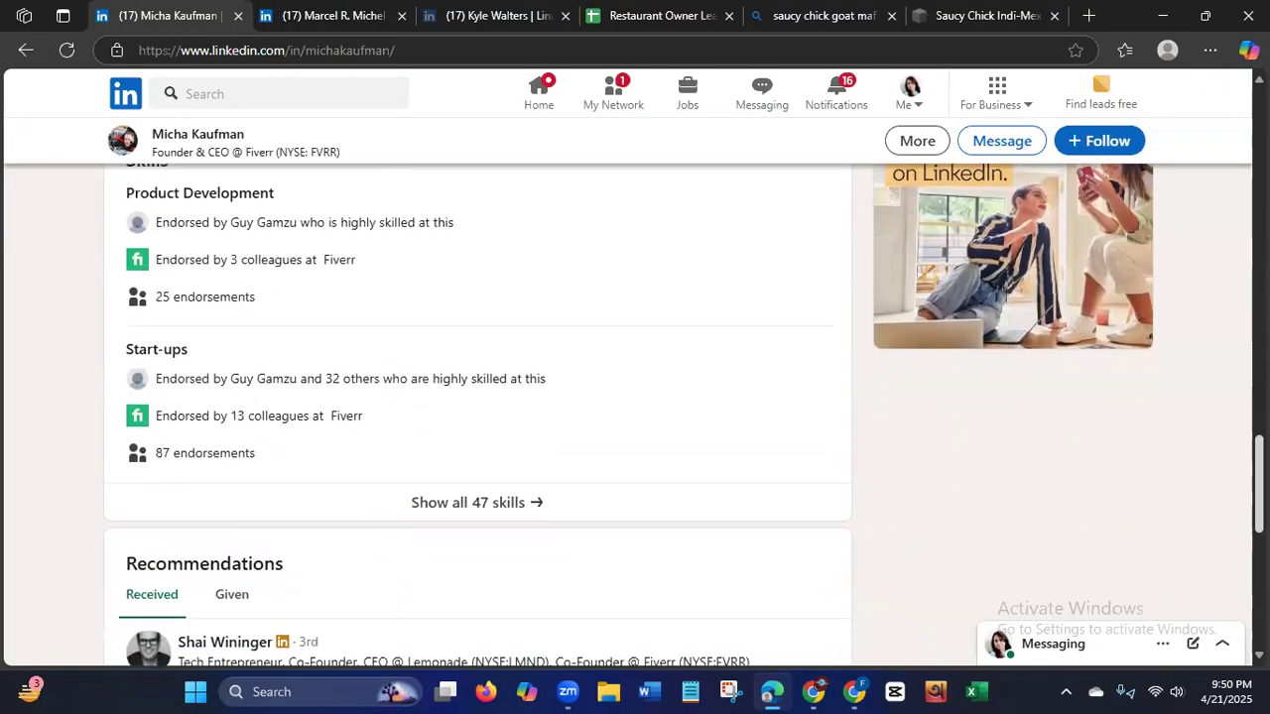
{"action": "scroll", "coordinate": [635, 397], "scroll_direction": "down", "scroll_amount": 2}
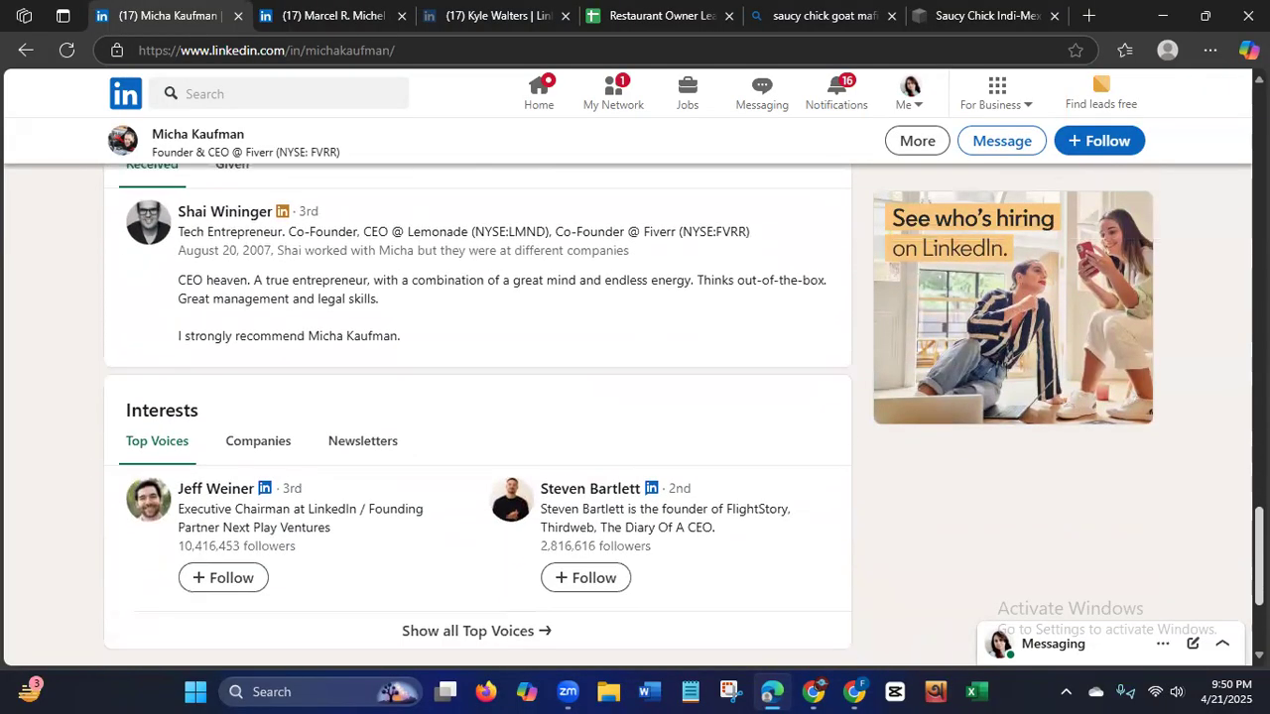
{"action": "scroll", "coordinate": [635, 396], "scroll_direction": "down", "scroll_amount": 1}
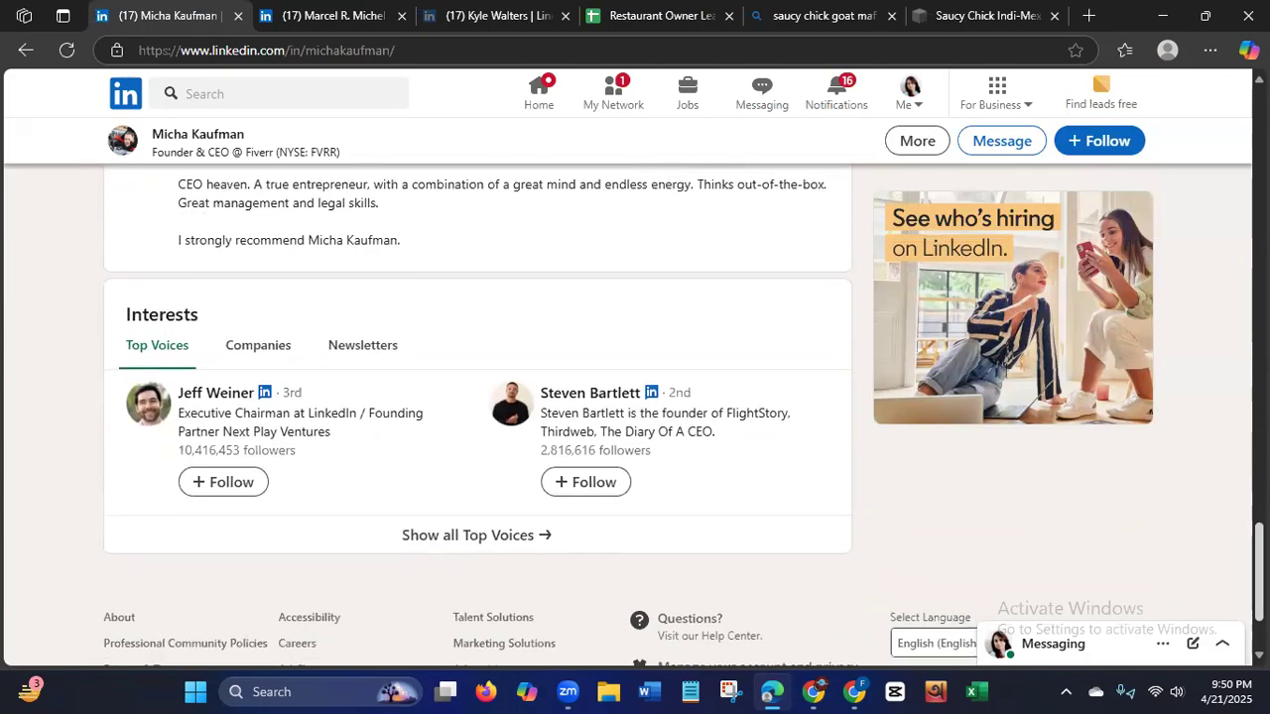
{"action": "scroll", "coordinate": [476, 397], "scroll_direction": "up", "scroll_amount": 20}
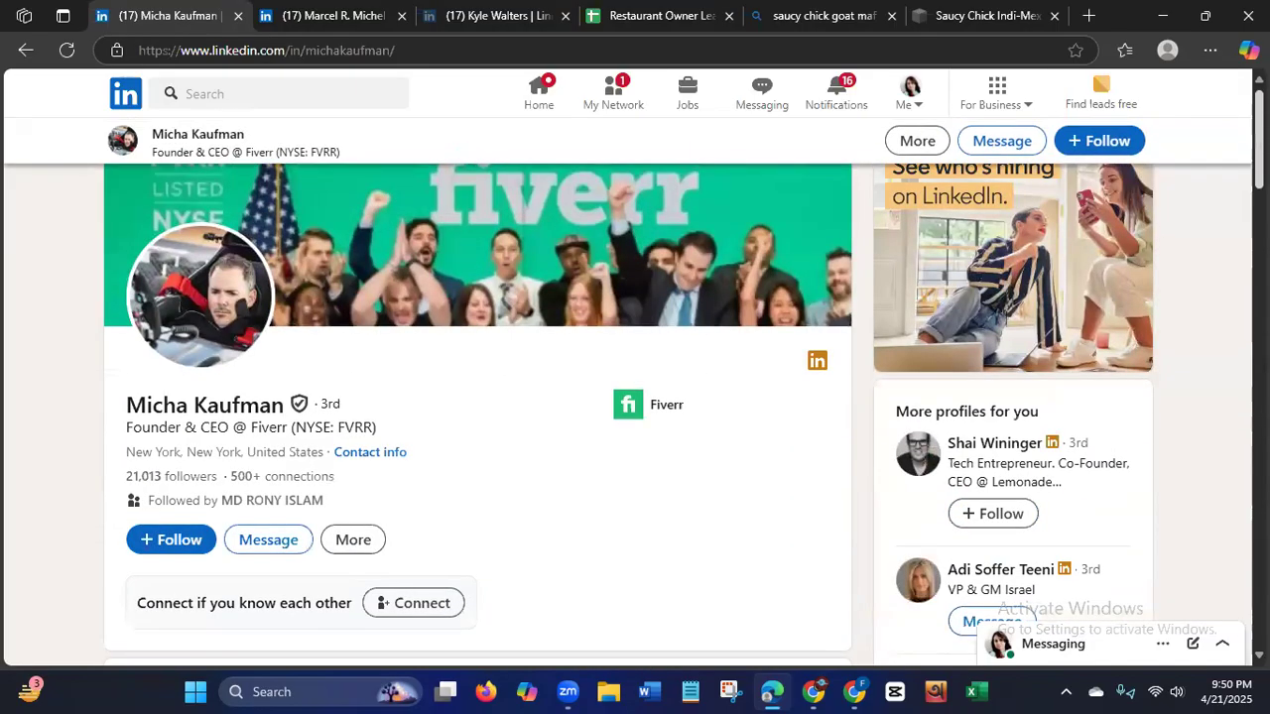
{"action": "left_click", "coordinate": [539, 100]}
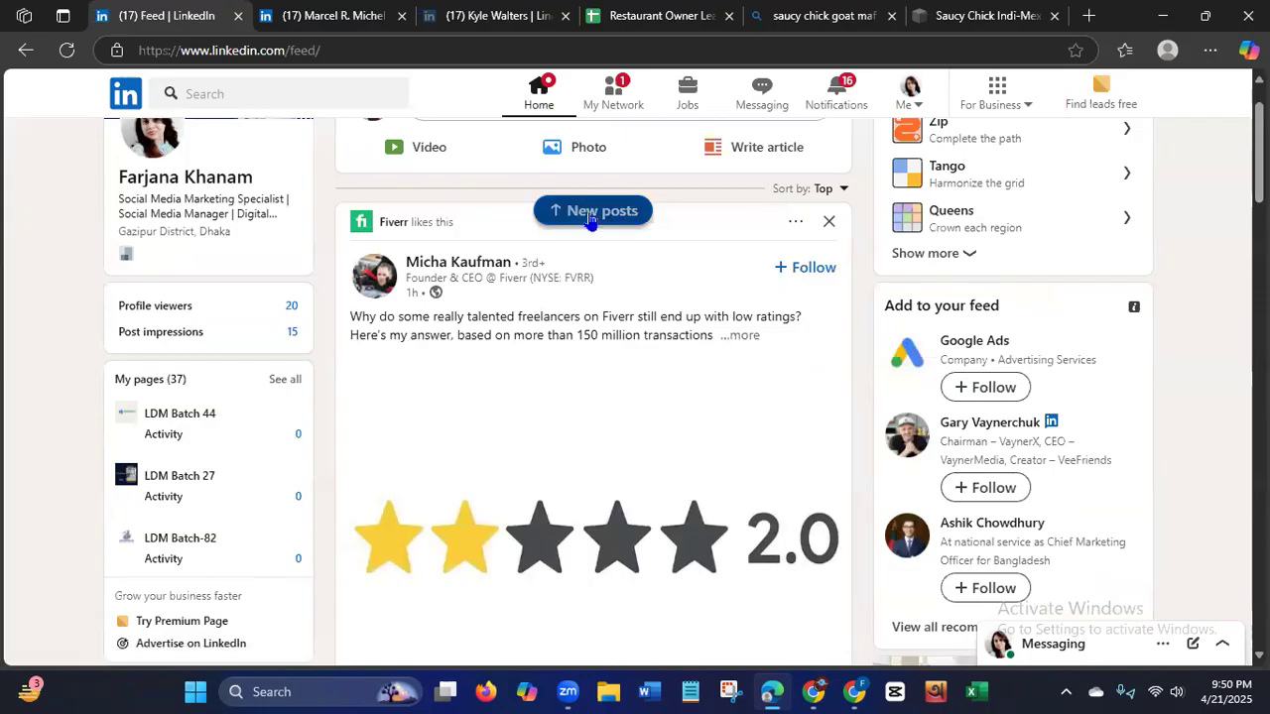
{"action": "left_click", "coordinate": [591, 211]}
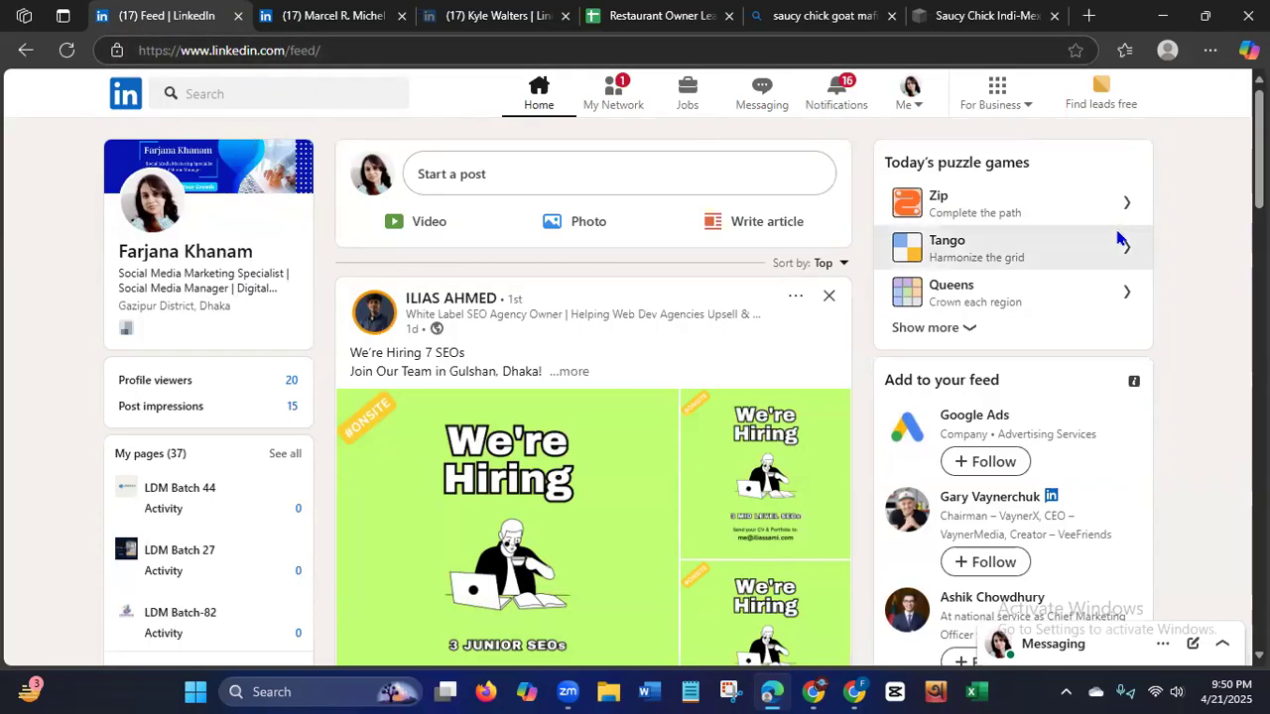
Close the Saucy Chick website, the Bing search and both lead profile tabs, keeping the LinkedIn feed and the lead sheet open.
{"action": "left_click", "coordinate": [1053, 16]}
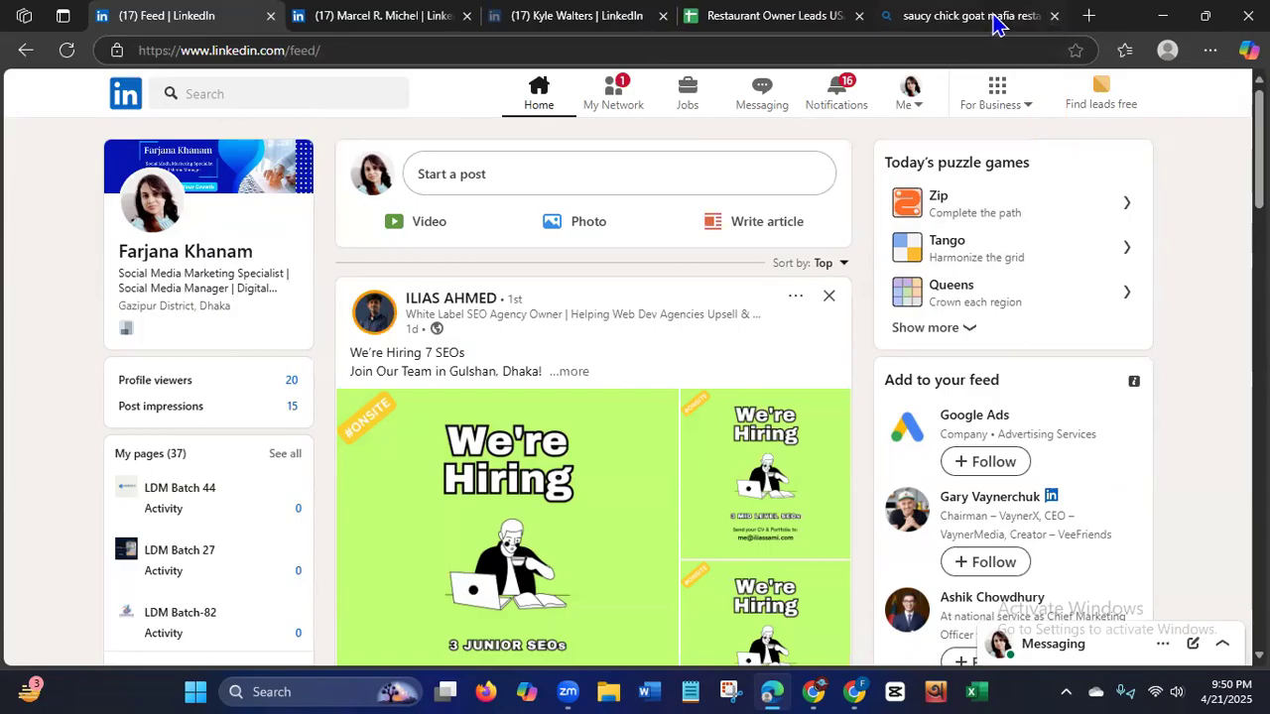
{"action": "left_click", "coordinate": [1054, 16]}
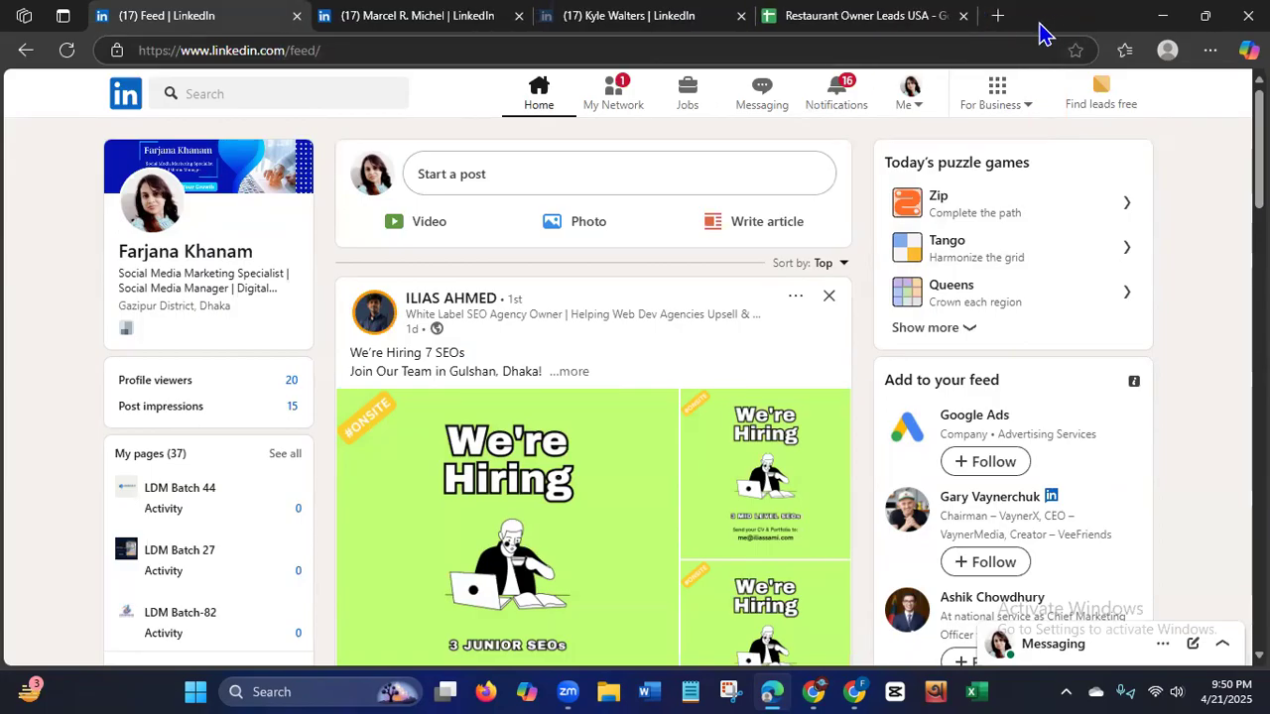
{"action": "left_click", "coordinate": [740, 16]}
{"action": "left_click", "coordinate": [518, 16]}
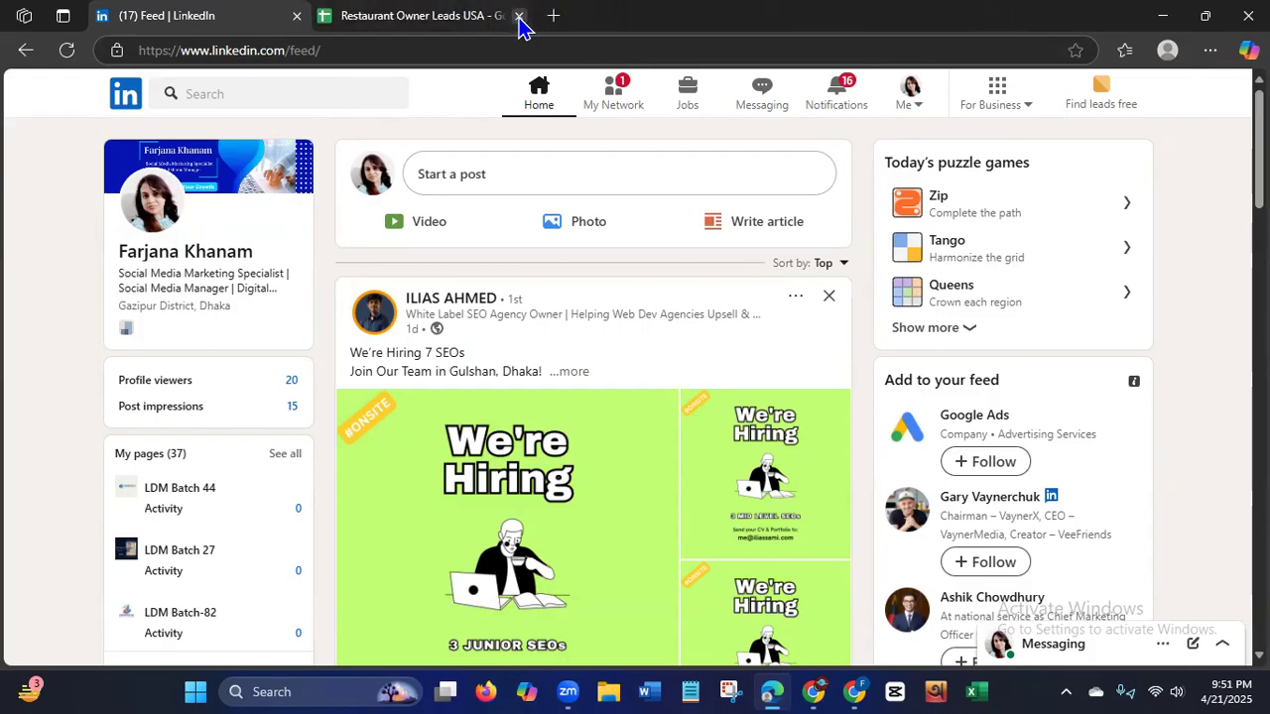
Try to reach the Apollo lead platform at appolo.ai in a new tab and go back from the page.
{"action": "left_click", "coordinate": [558, 17]}
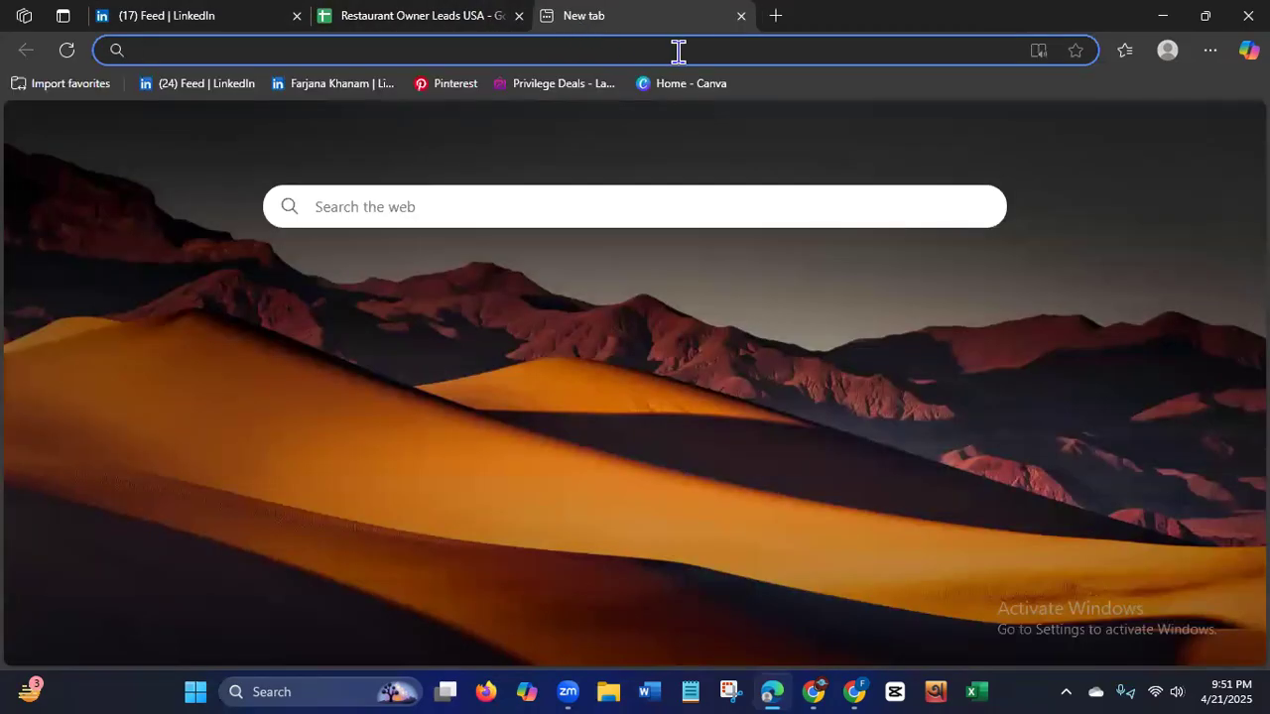
{"action": "left_click", "coordinate": [678, 50]}
{"action": "type", "text": "ap"}
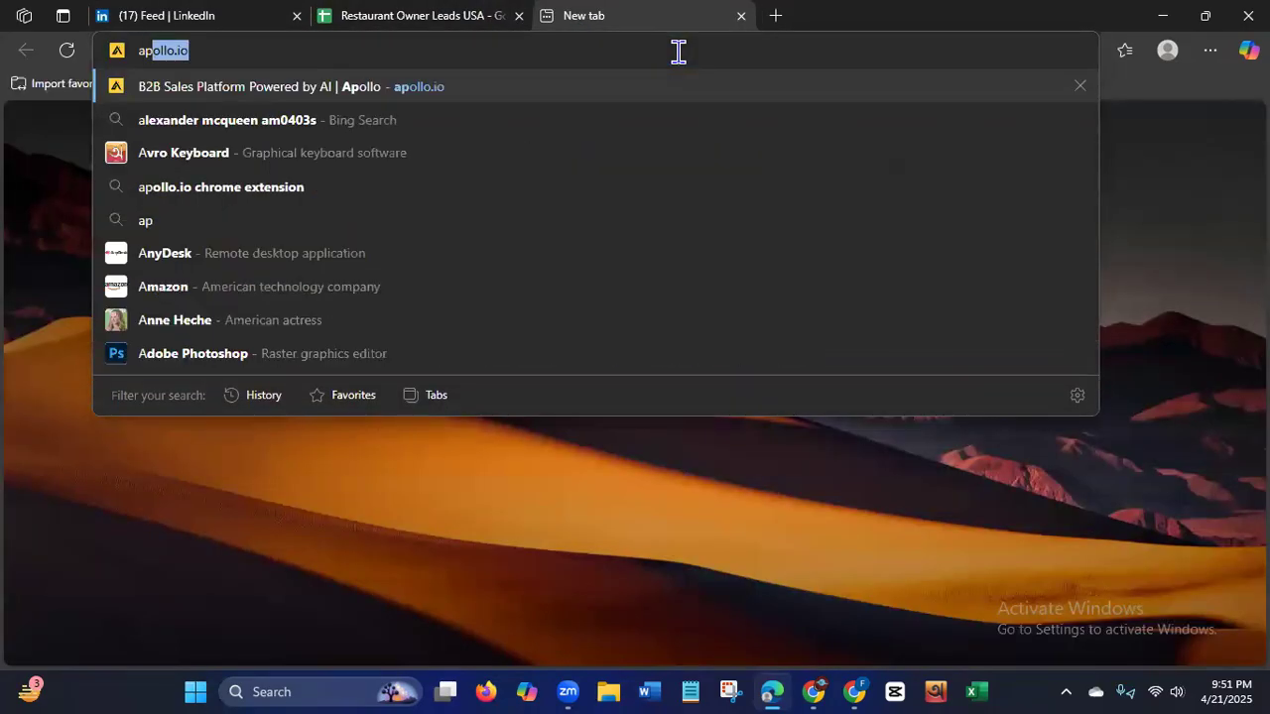
{"action": "type", "text": "polo"}
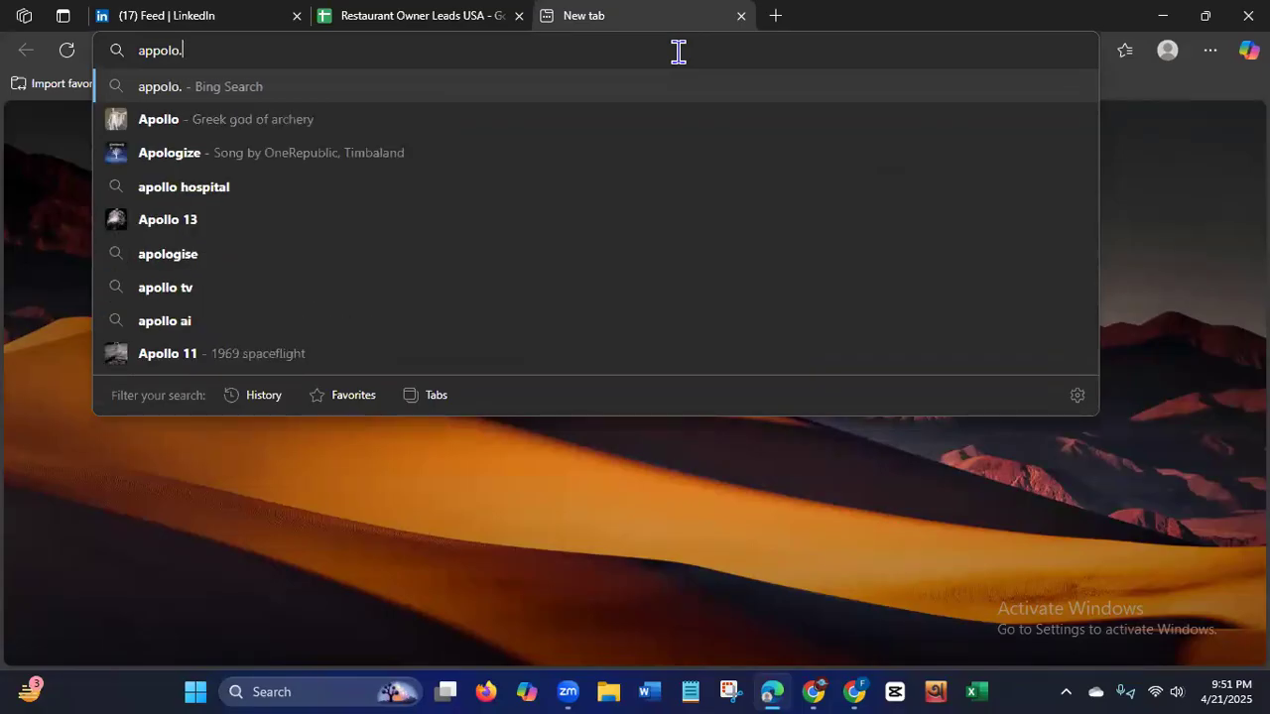
{"action": "type", "text": ".a"}
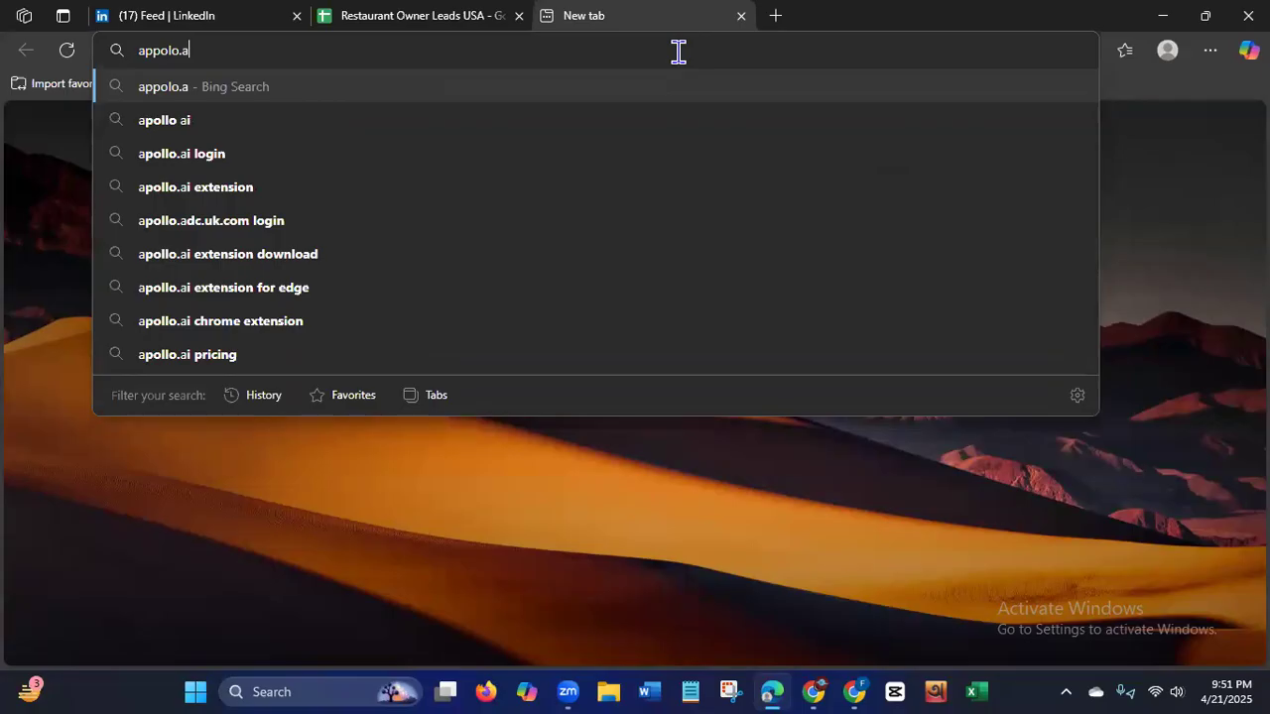
{"action": "type", "text": "i"}
{"action": "key", "text": "Return"}
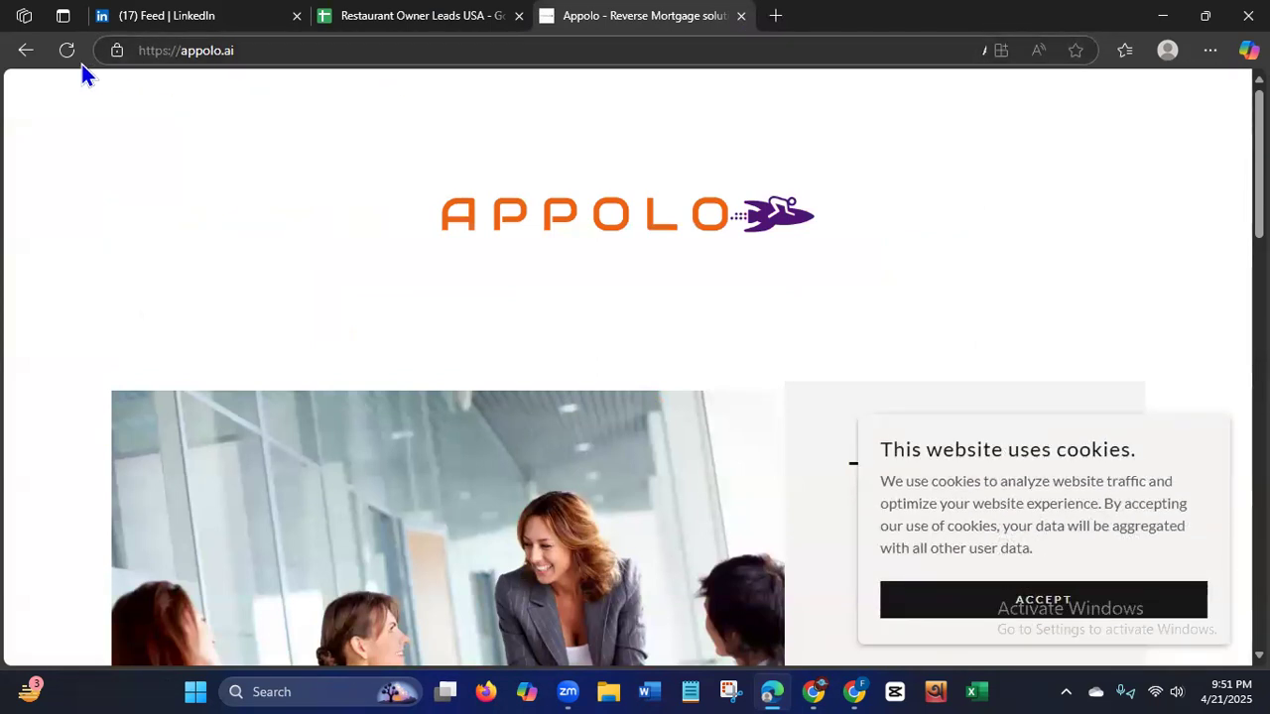
{"action": "left_click", "coordinate": [24, 54]}
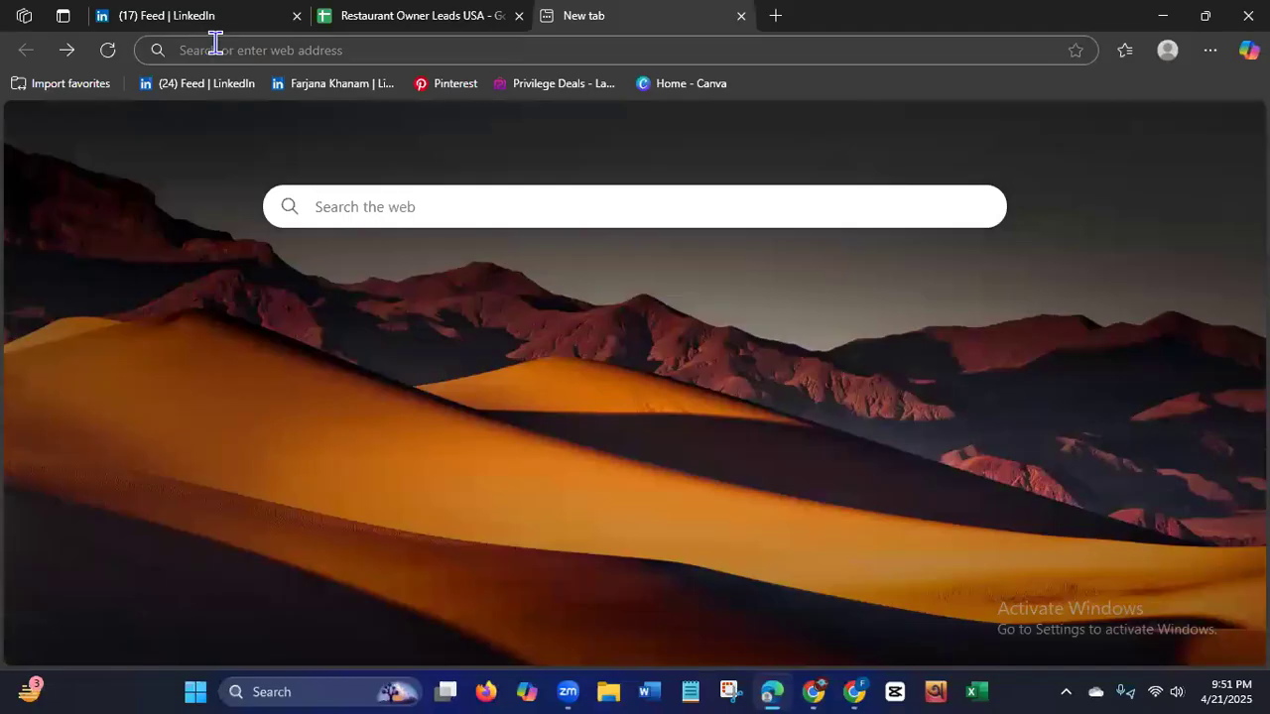
Try the address appollo.io for the Apollo lead platform and close the tab.
{"action": "left_click", "coordinate": [214, 47]}
{"action": "type", "text": "a"}
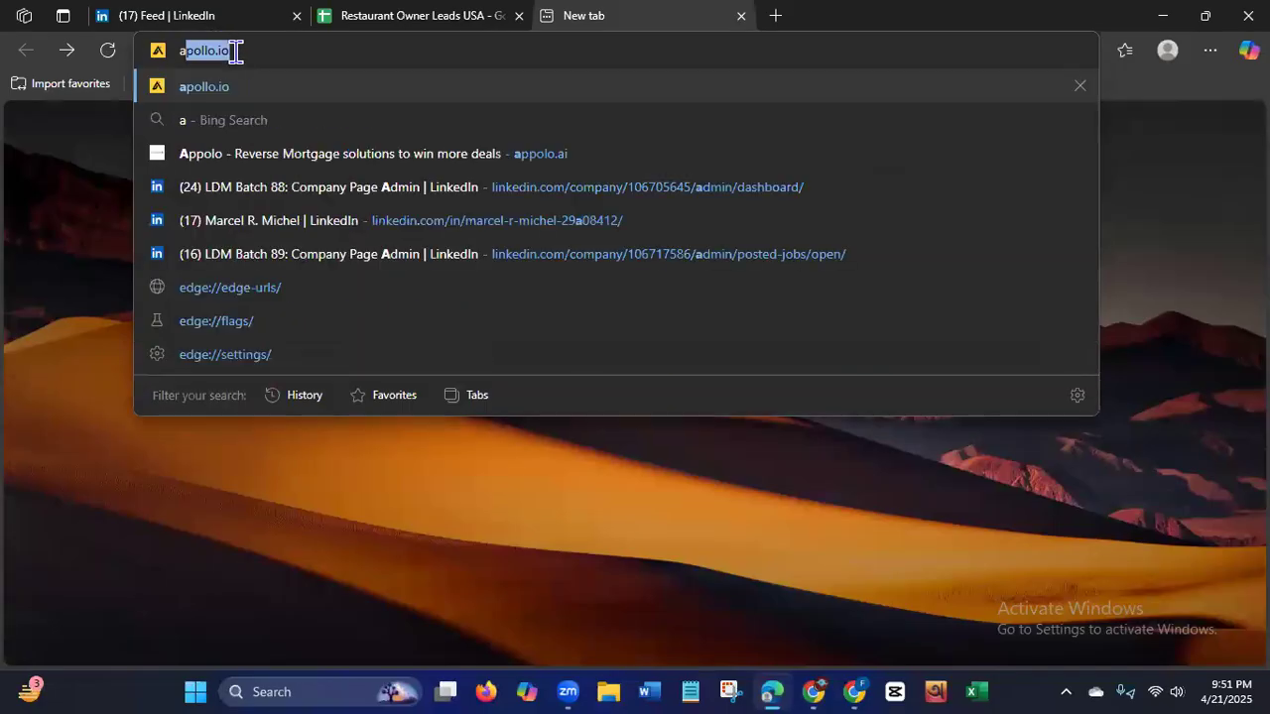
{"action": "type", "text": "ppollo"}
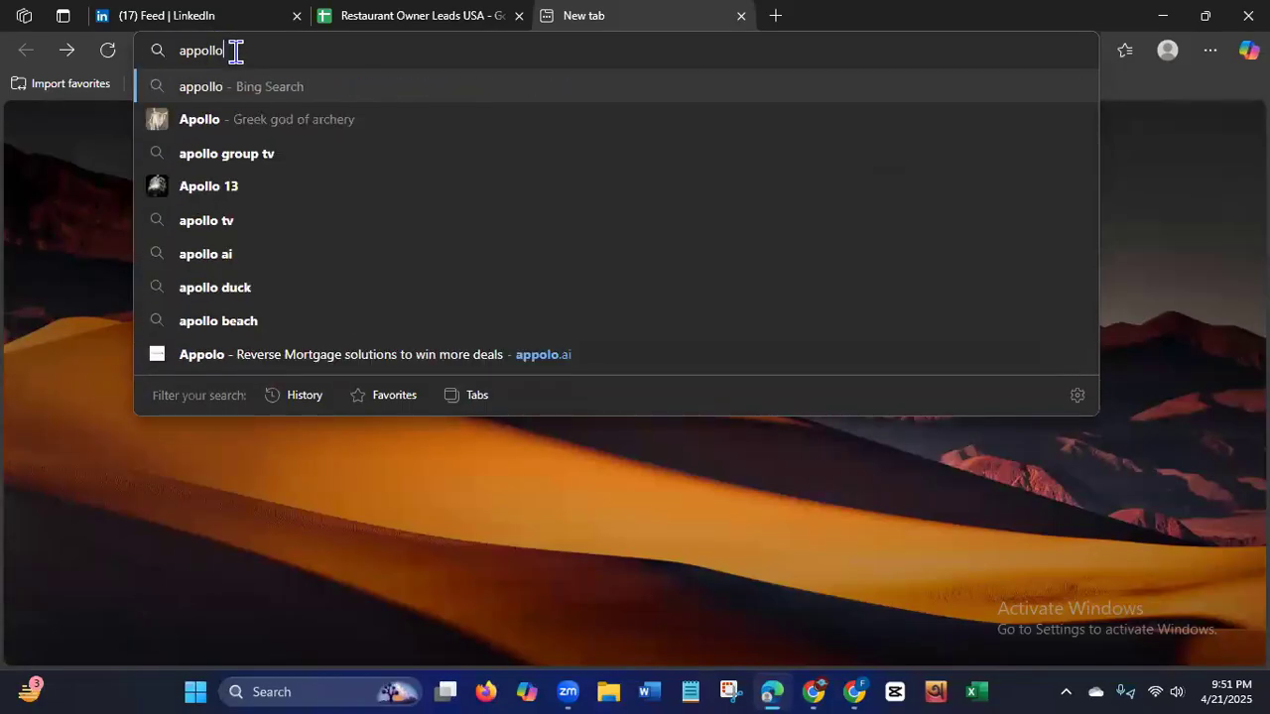
{"action": "type", "text": ".io"}
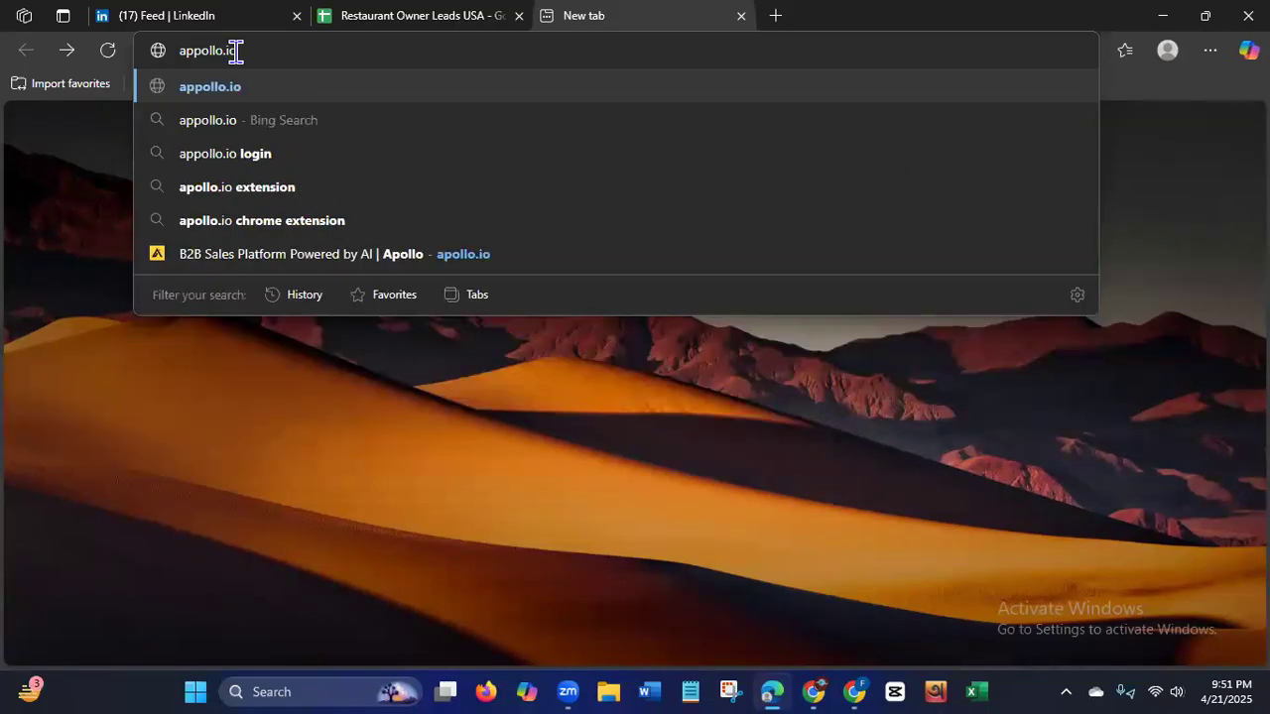
{"action": "key", "text": "Return"}
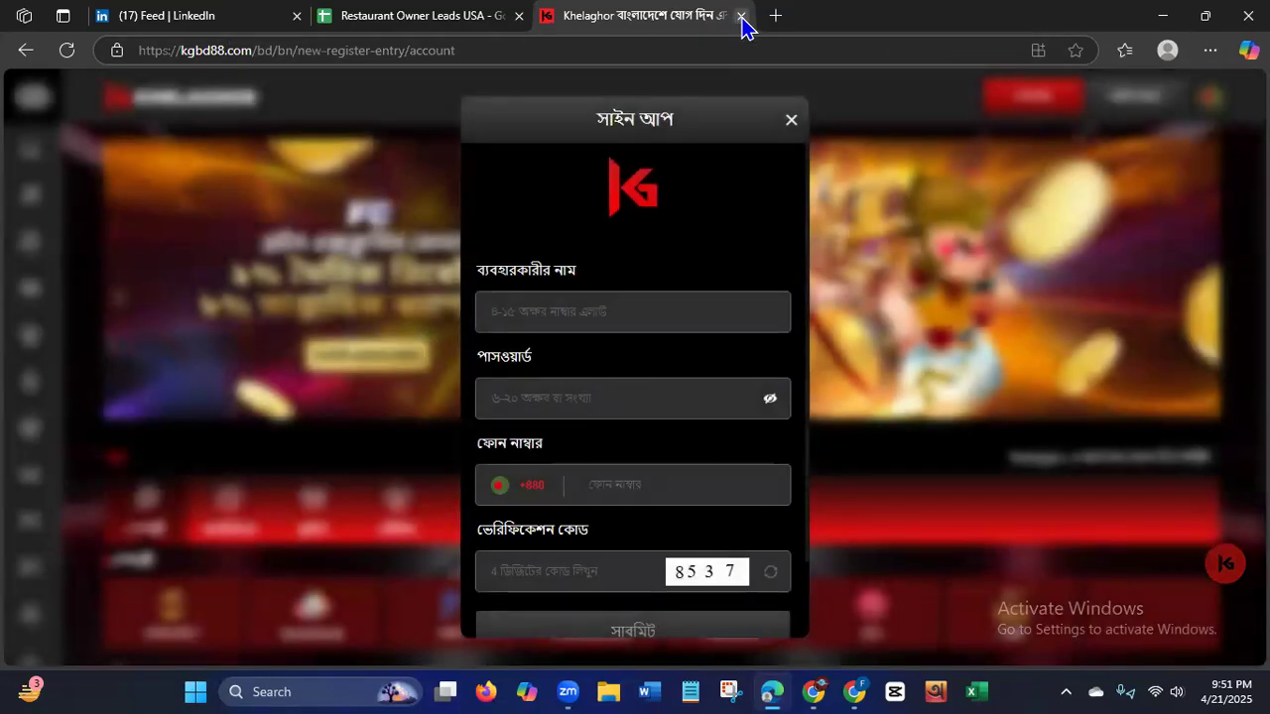
{"action": "left_click", "coordinate": [743, 16]}
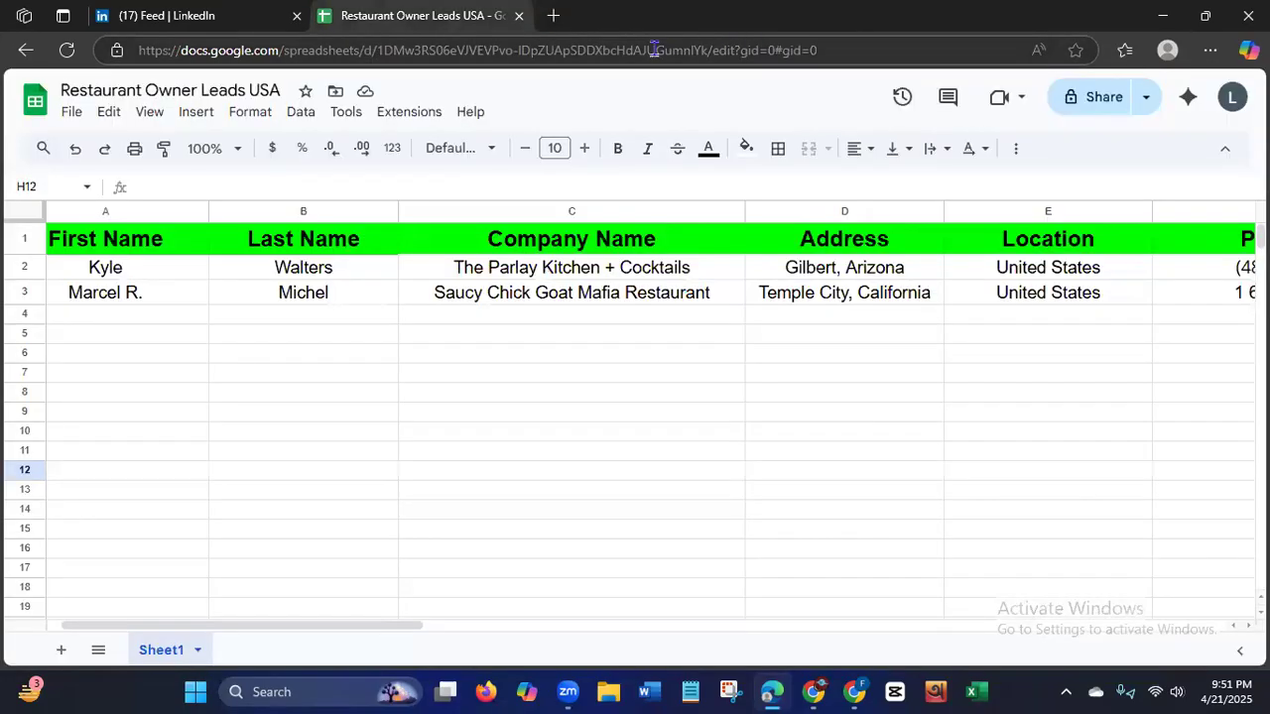
Switch to the Google Chrome window, dismiss the chat, and replace The Parlay Kitchen + Cocktails Facebook page with a blank tab.
{"action": "left_click", "coordinate": [853, 684]}
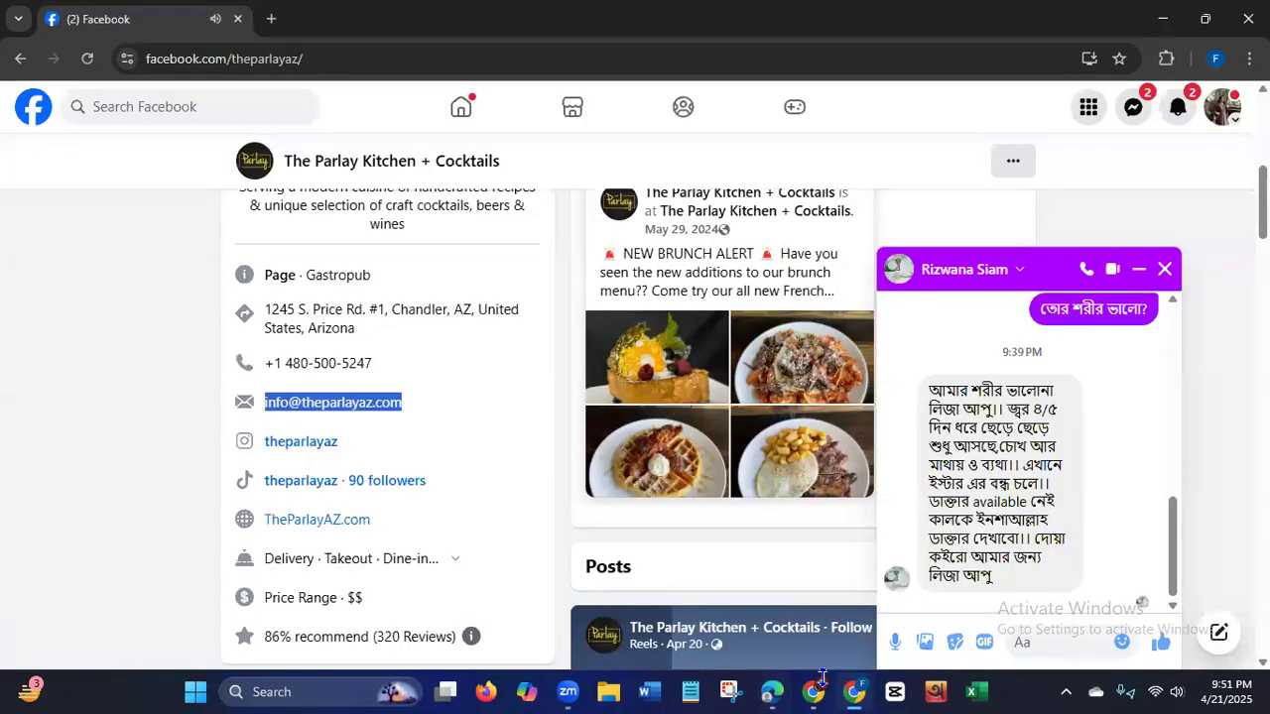
{"action": "left_click", "coordinate": [1165, 269]}
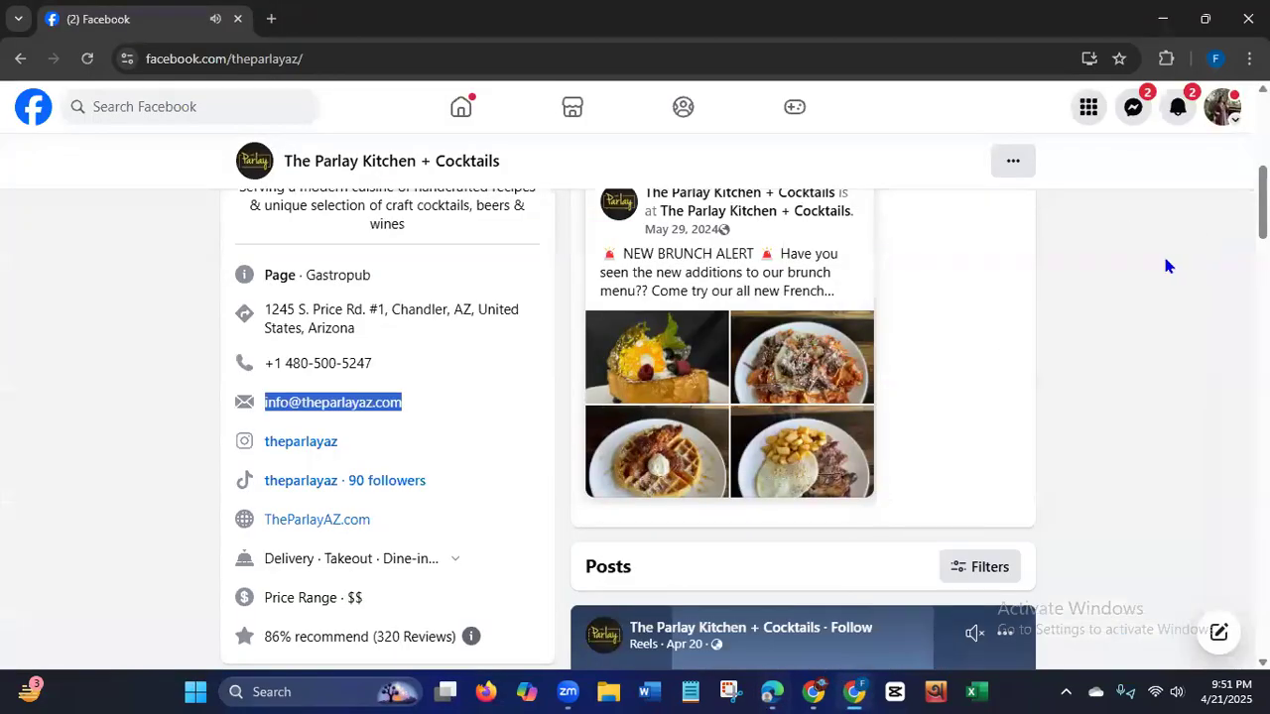
{"action": "left_click", "coordinate": [273, 22]}
{"action": "left_click", "coordinate": [238, 20]}
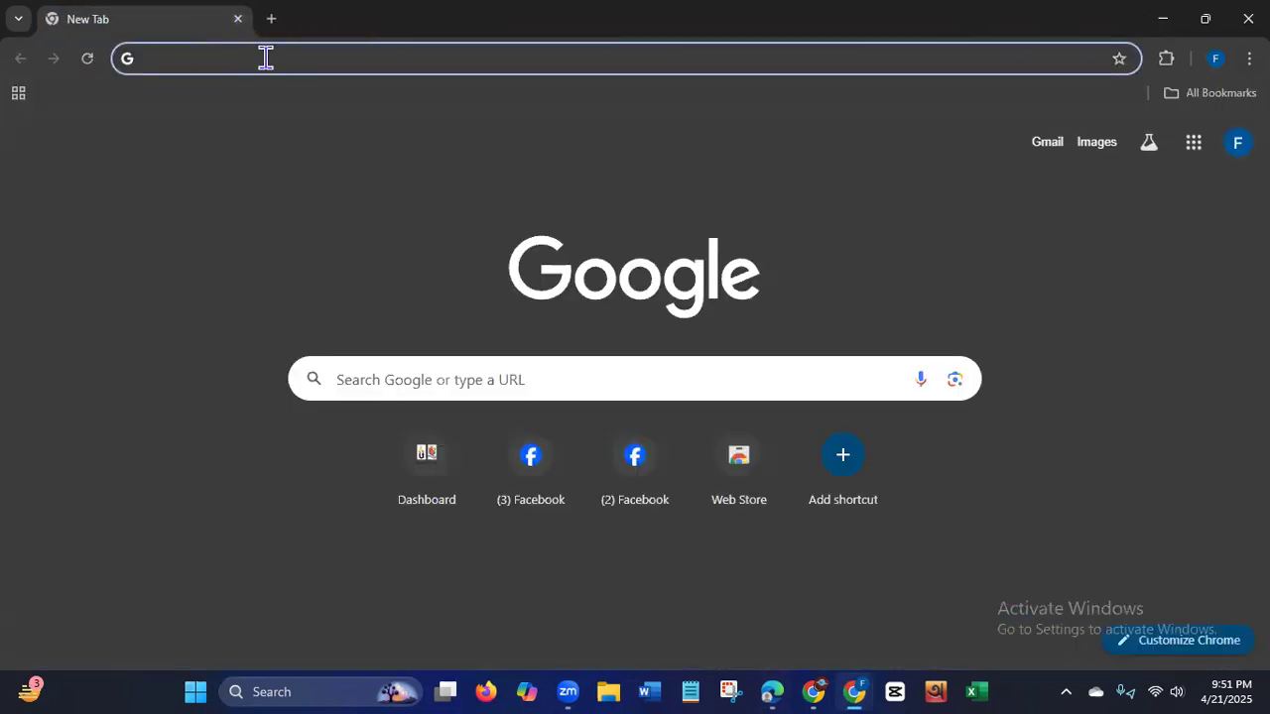
Search Google for appollo.io and dismiss the Adobe image-editing pop-up over the results.
{"action": "type", "text": "ap"}
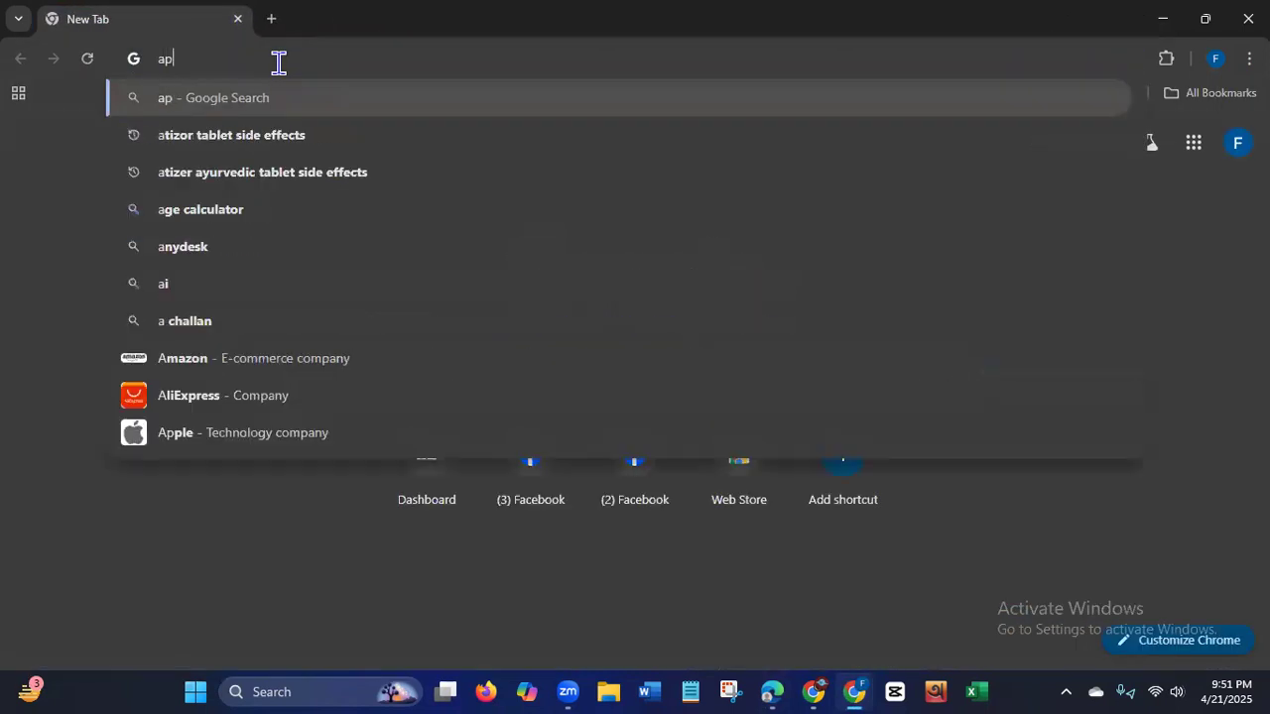
{"action": "type", "text": "pollo"}
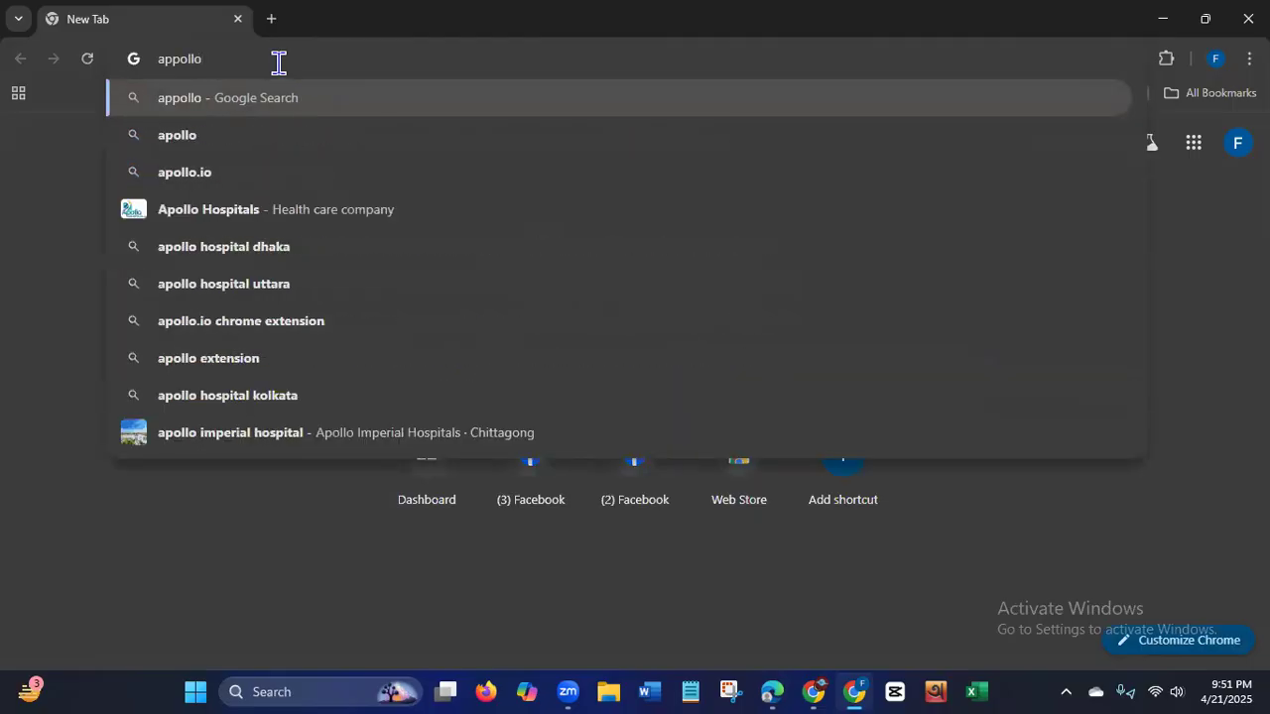
{"action": "type", "text": ".io"}
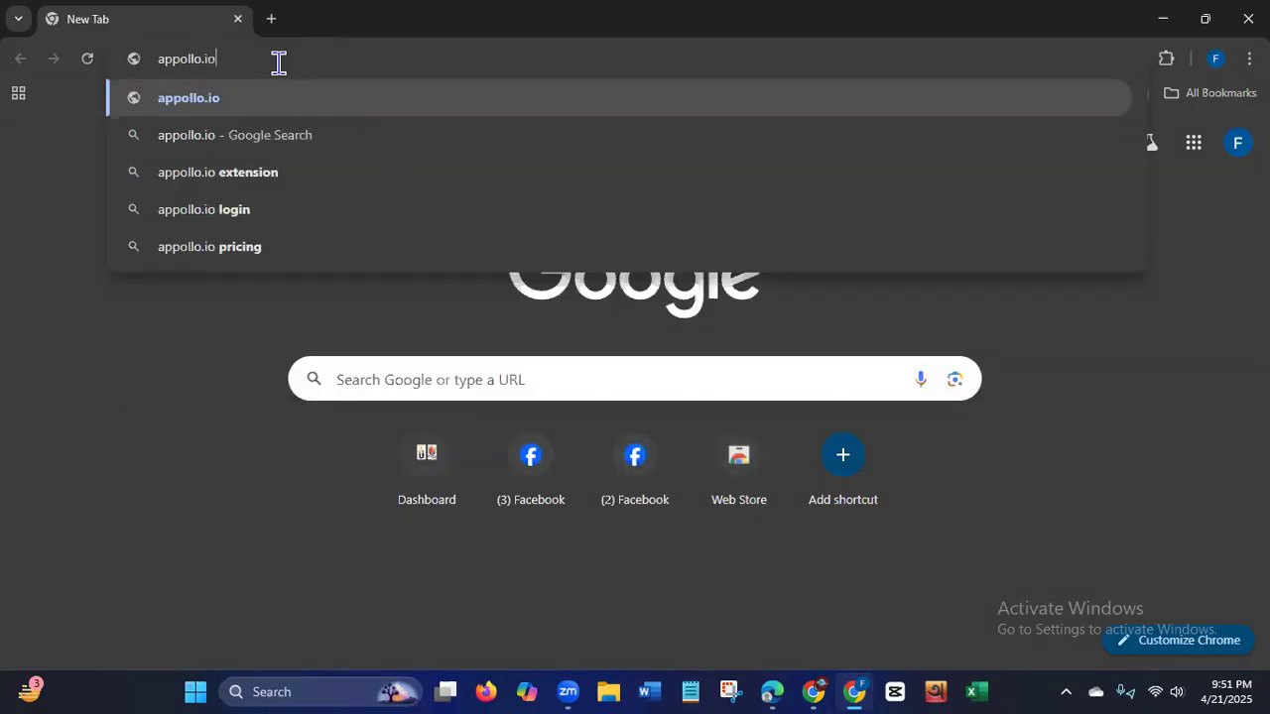
{"action": "left_click", "coordinate": [255, 134]}
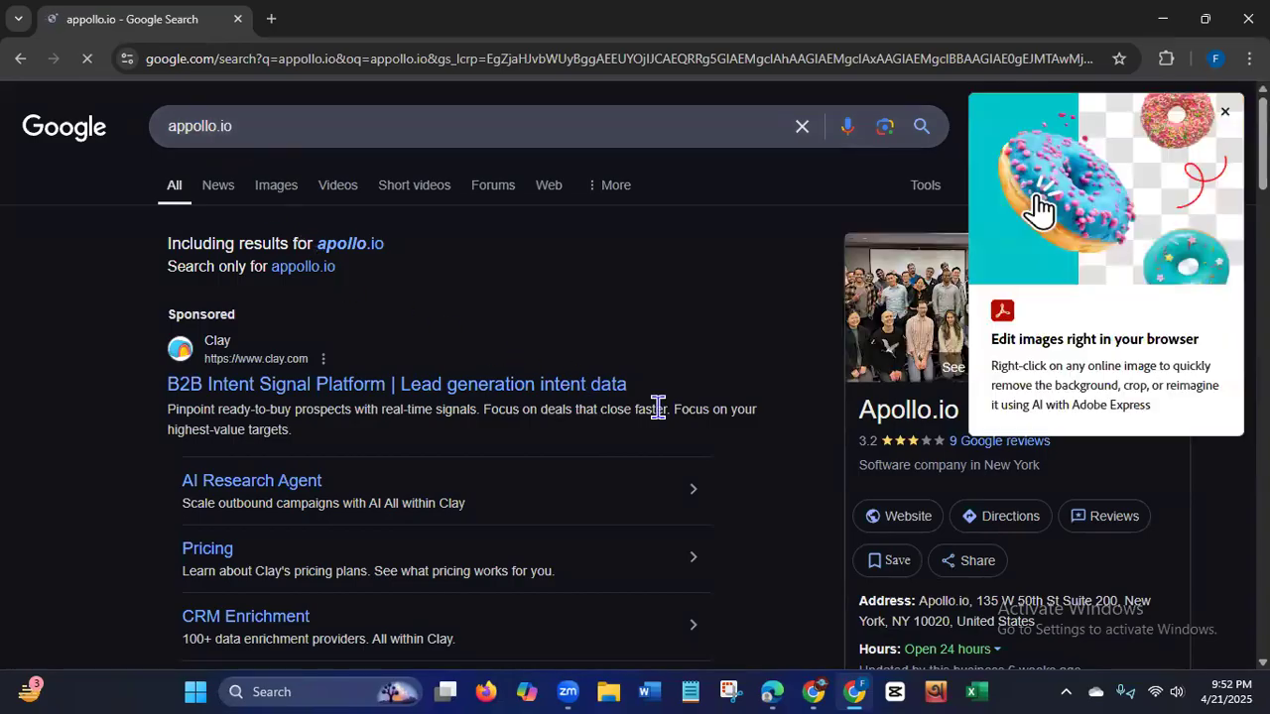
{"action": "left_click", "coordinate": [1224, 111]}
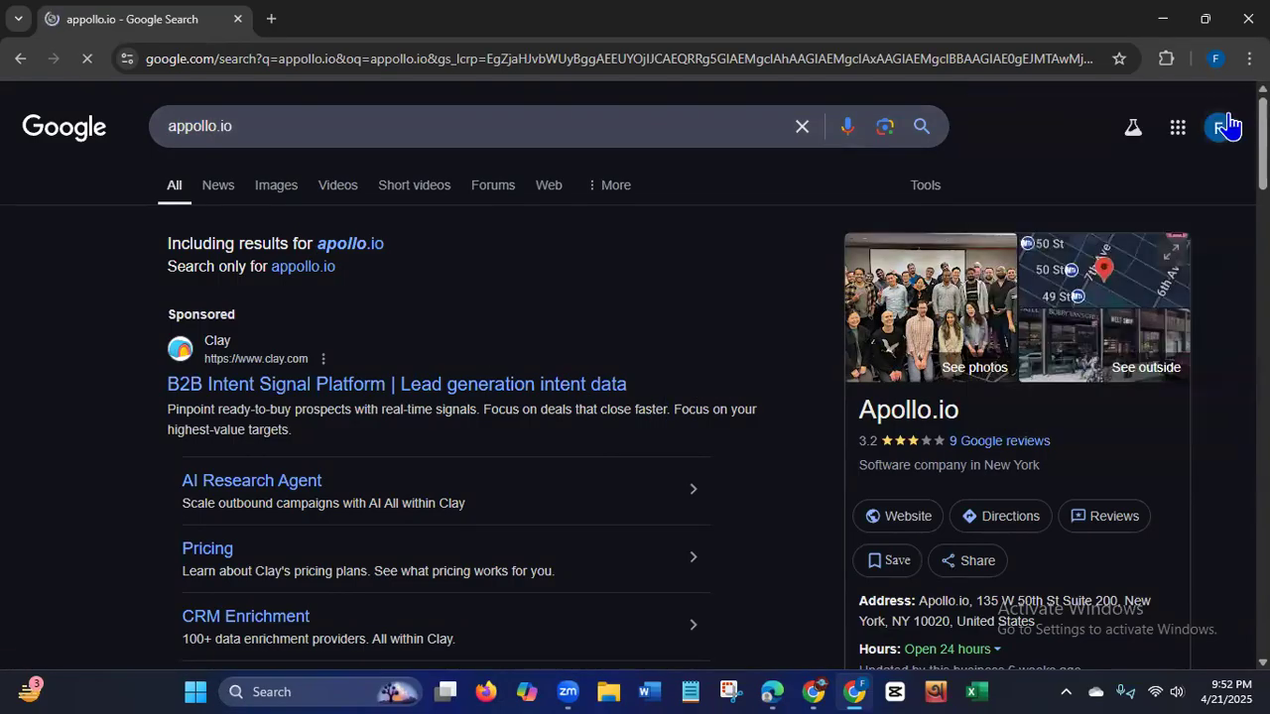
Open the Chrome Web Store result for Apollo.io: Free B2B Phone Number & Email Finder.
{"action": "scroll", "coordinate": [634, 397], "scroll_direction": "down", "scroll_amount": 5}
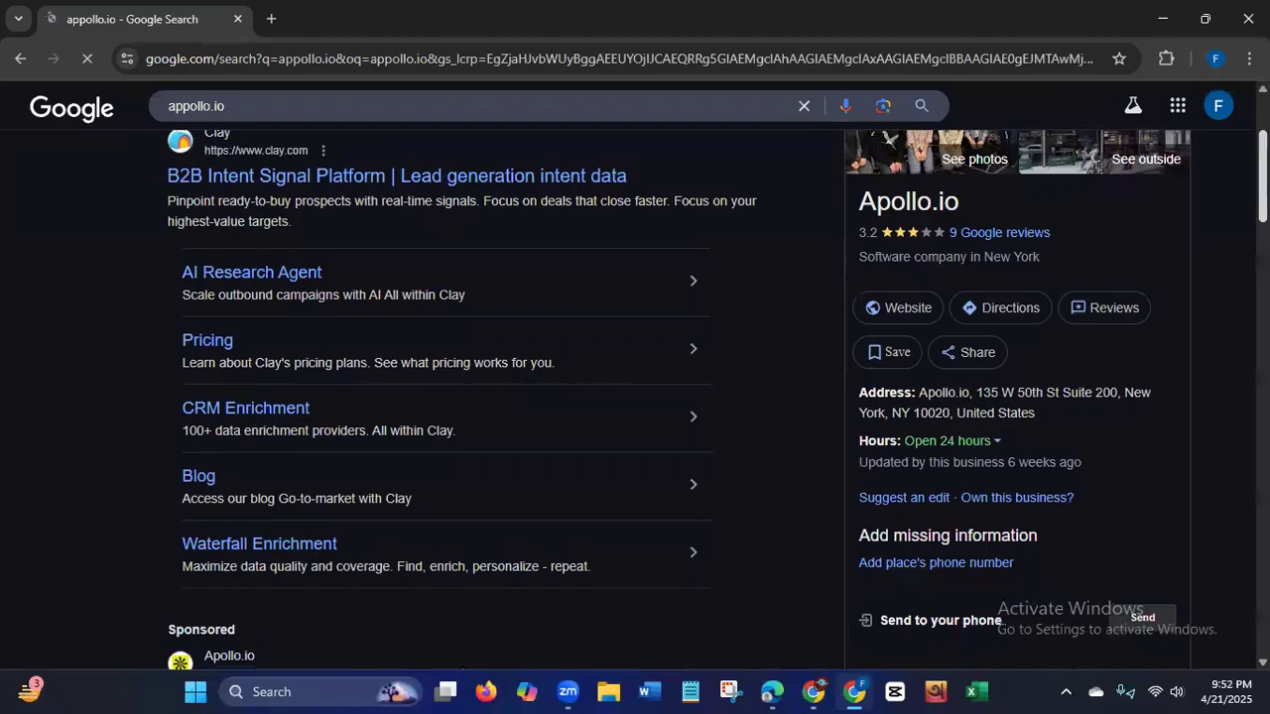
{"action": "scroll", "coordinate": [634, 396], "scroll_direction": "down", "scroll_amount": 3}
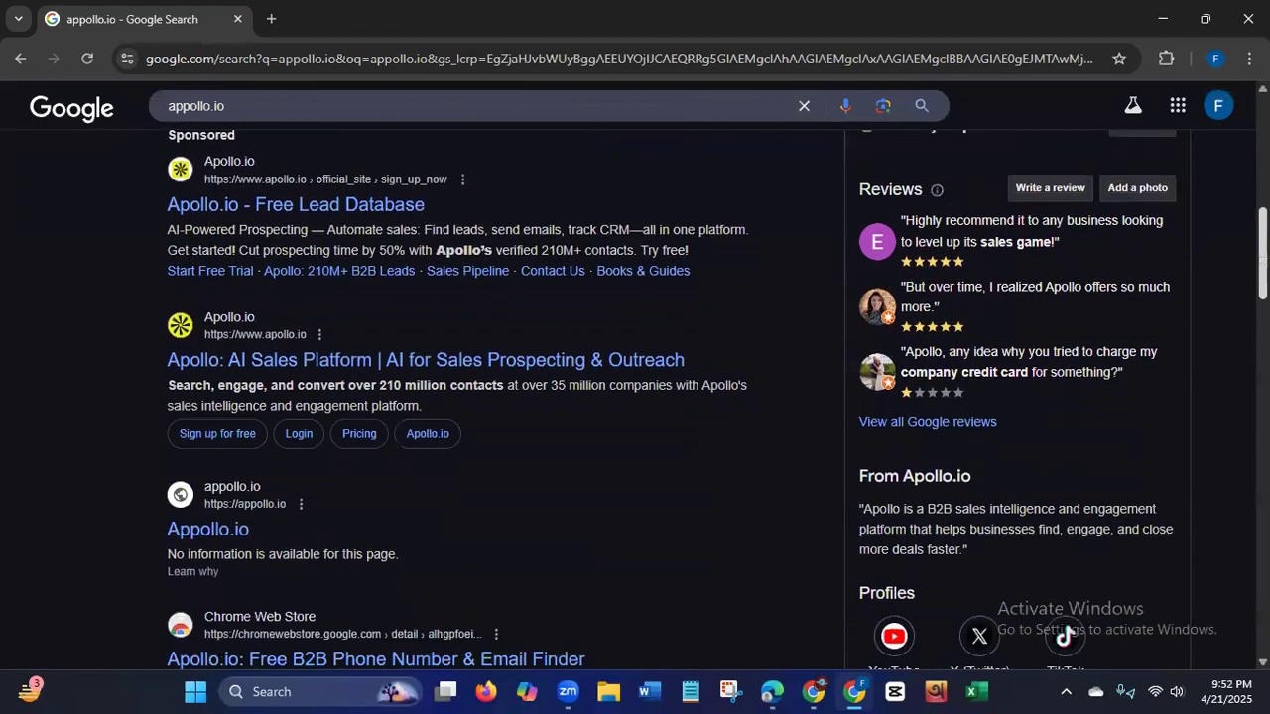
{"action": "scroll", "coordinate": [367, 270], "scroll_direction": "down", "scroll_amount": 3}
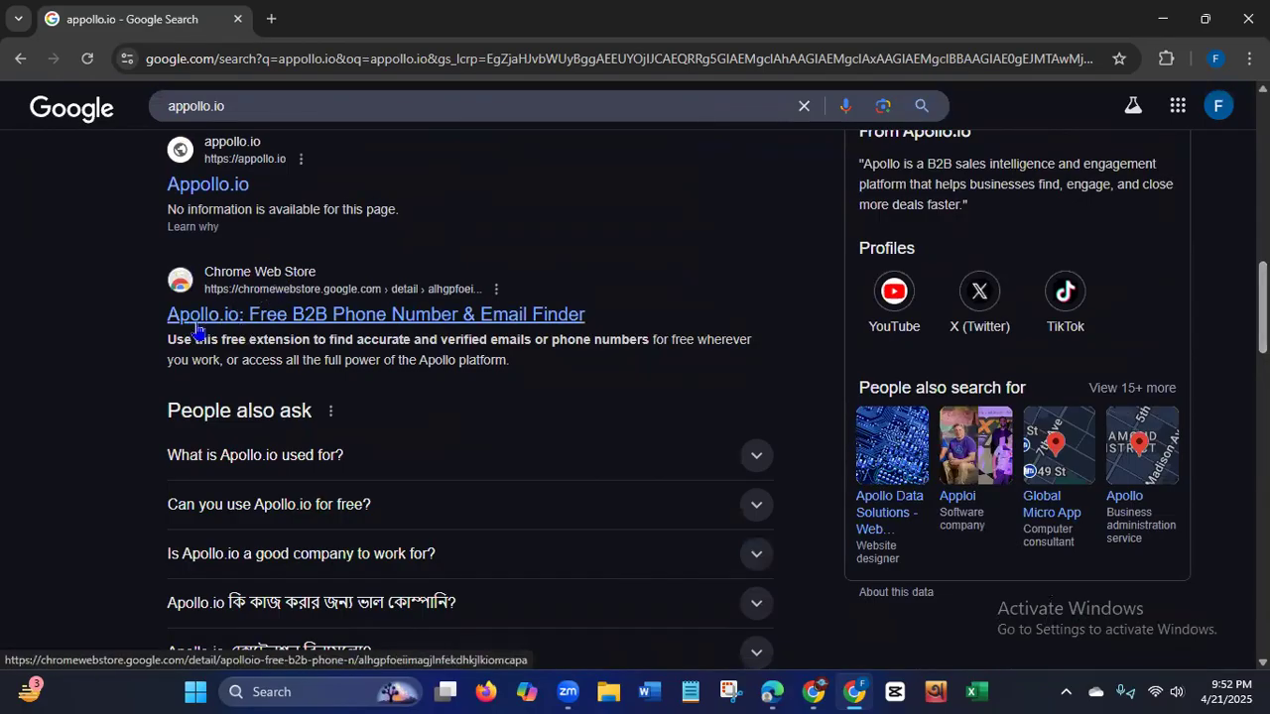
{"action": "left_click", "coordinate": [470, 319]}
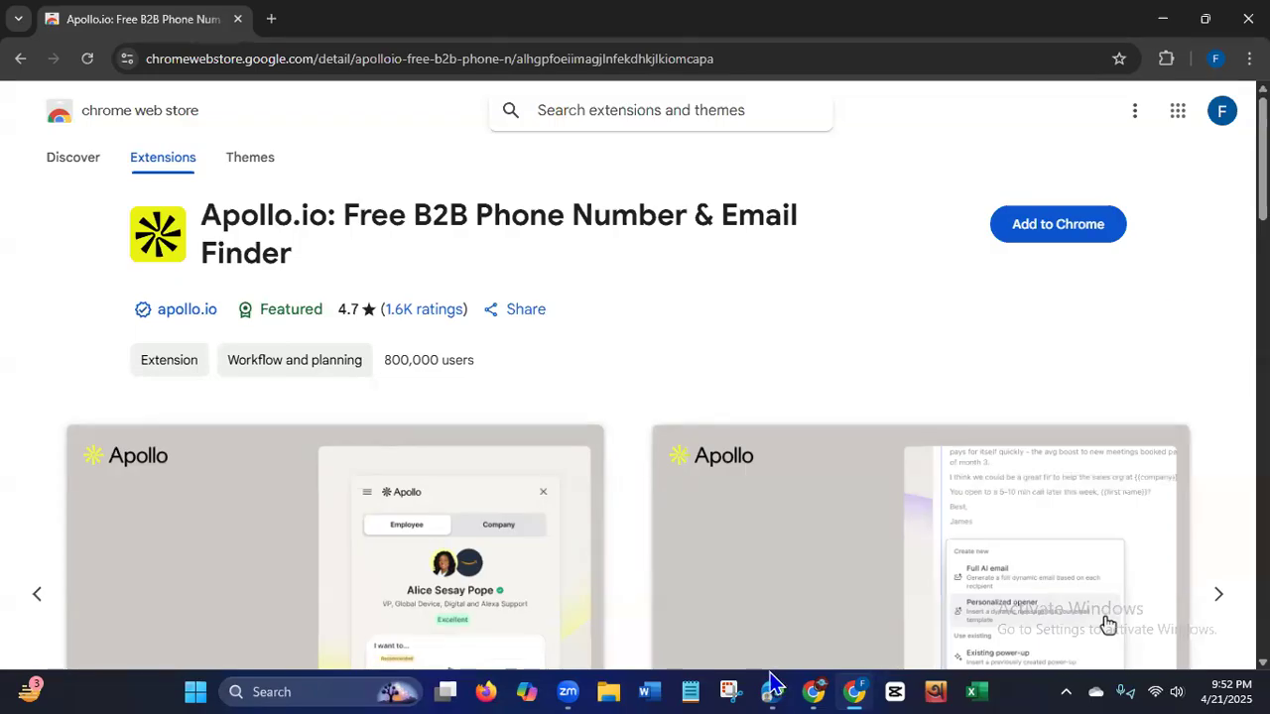
Add the Apollo.io: Free B2B Phone Number & Email Finder extension to Chrome and confirm the installation.
{"action": "mouse_move", "coordinate": [769, 673]}
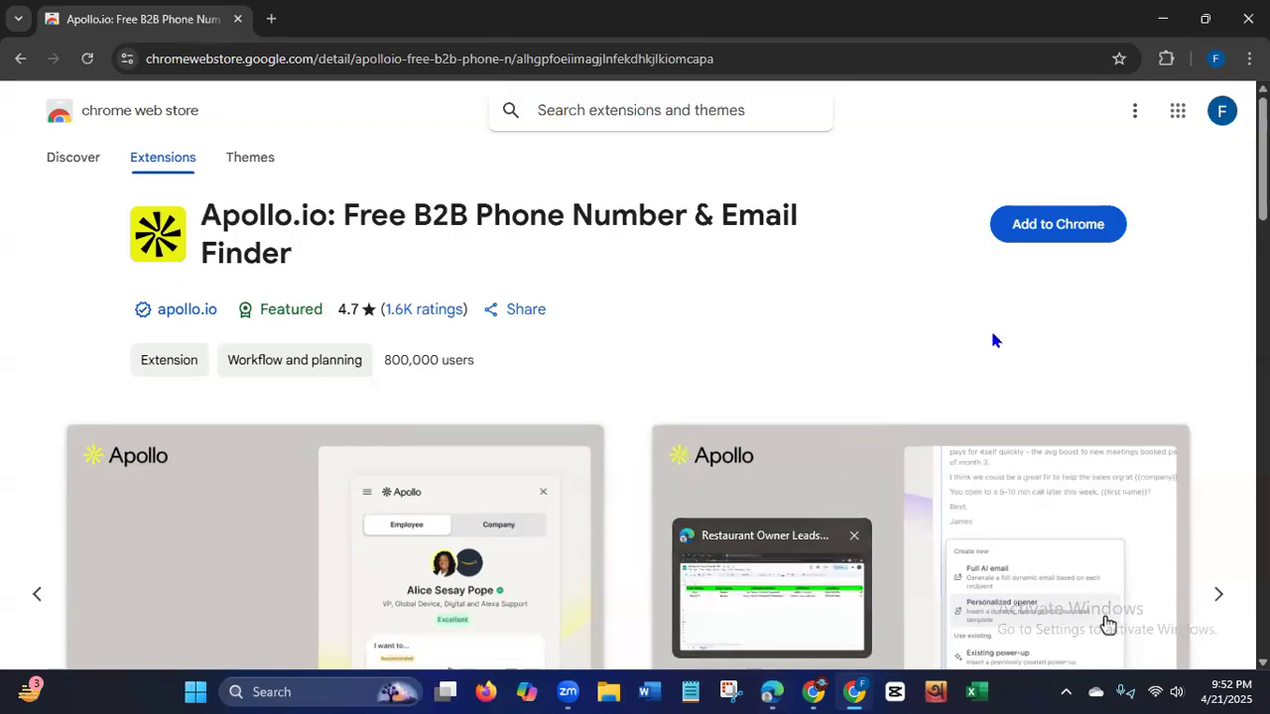
{"action": "left_click", "coordinate": [1078, 240]}
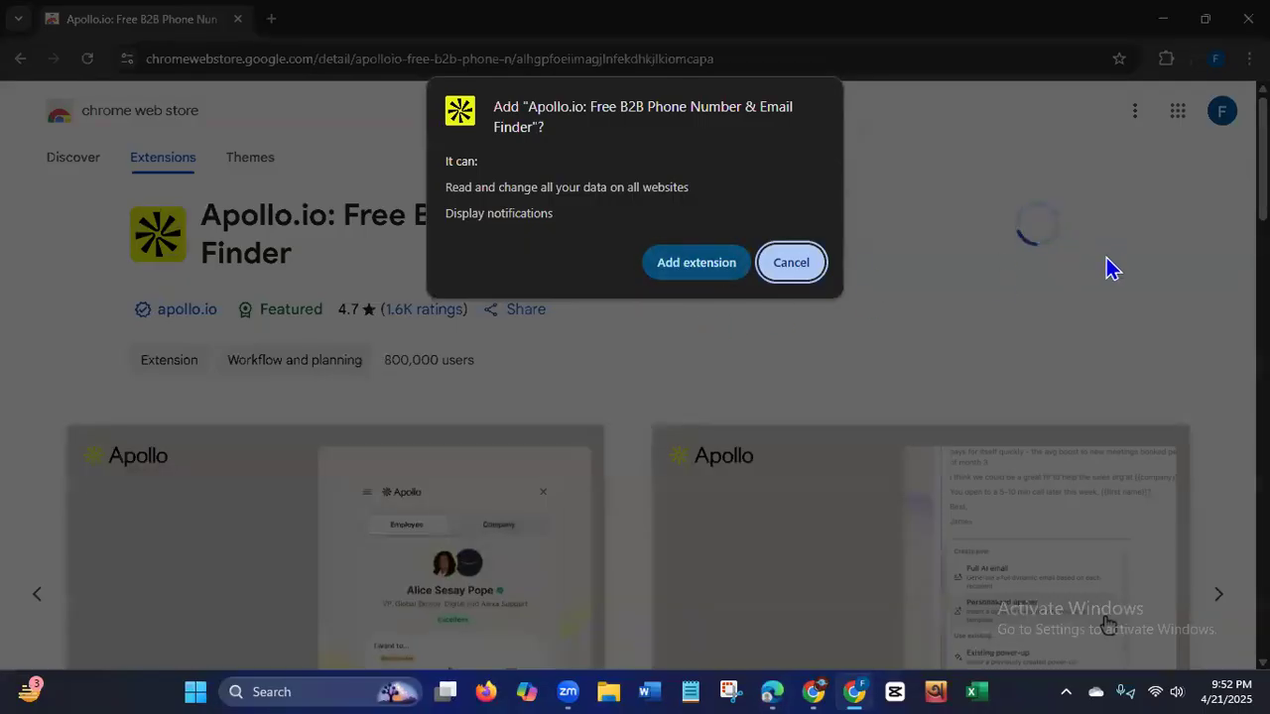
{"action": "left_click", "coordinate": [687, 264]}
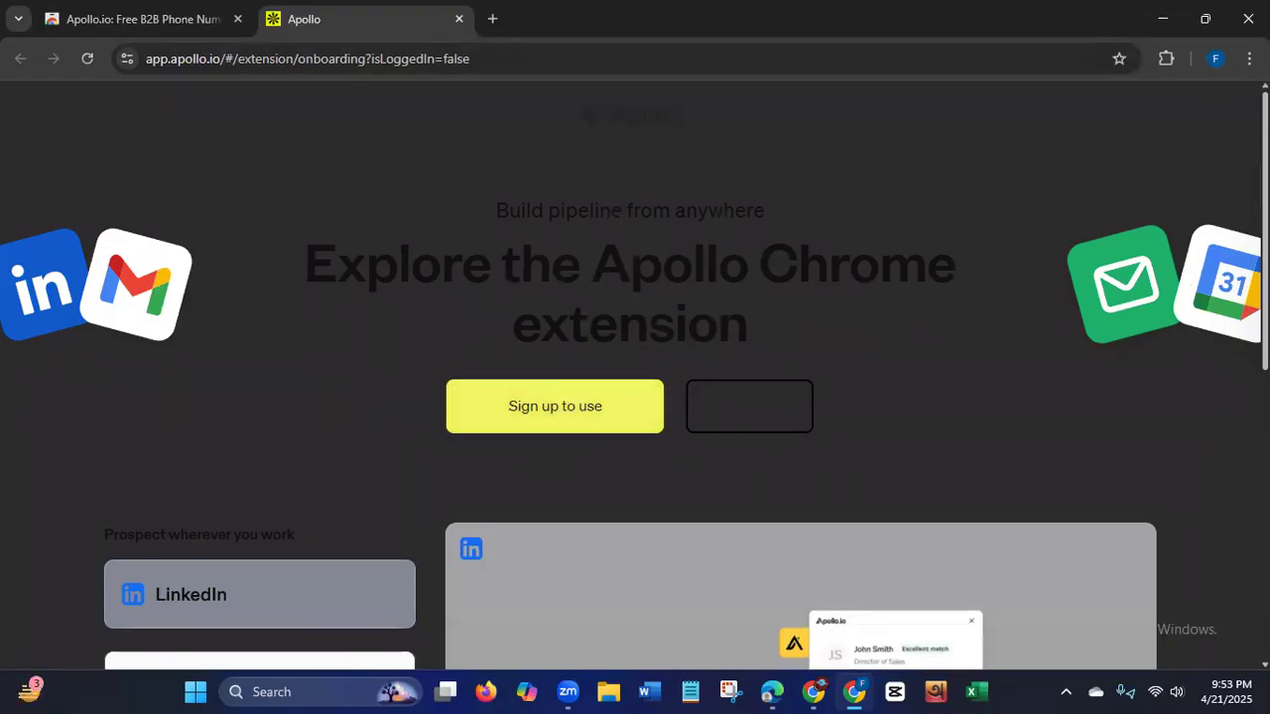
Open the sign-up page from Apollo's extension onboarding page and look over its sign-up options.
{"action": "scroll", "coordinate": [892, 407], "scroll_direction": "down", "scroll_amount": 5}
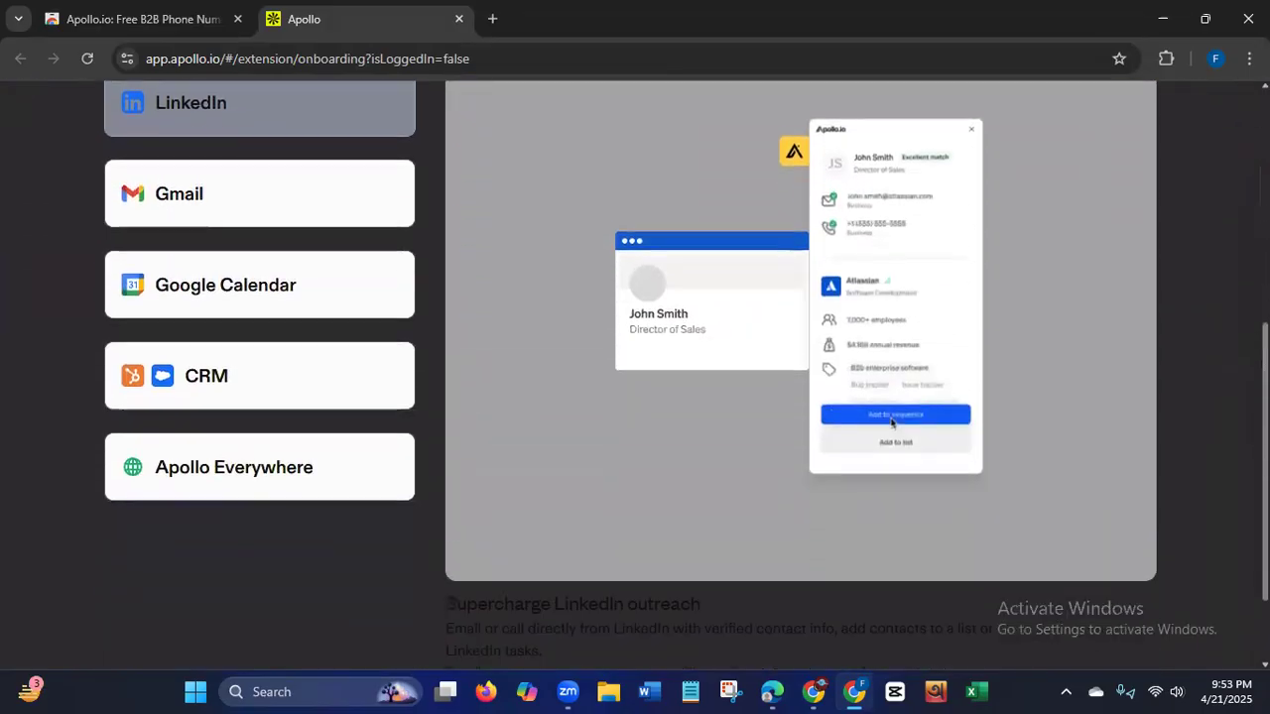
{"action": "scroll", "coordinate": [892, 406], "scroll_direction": "up", "scroll_amount": 5}
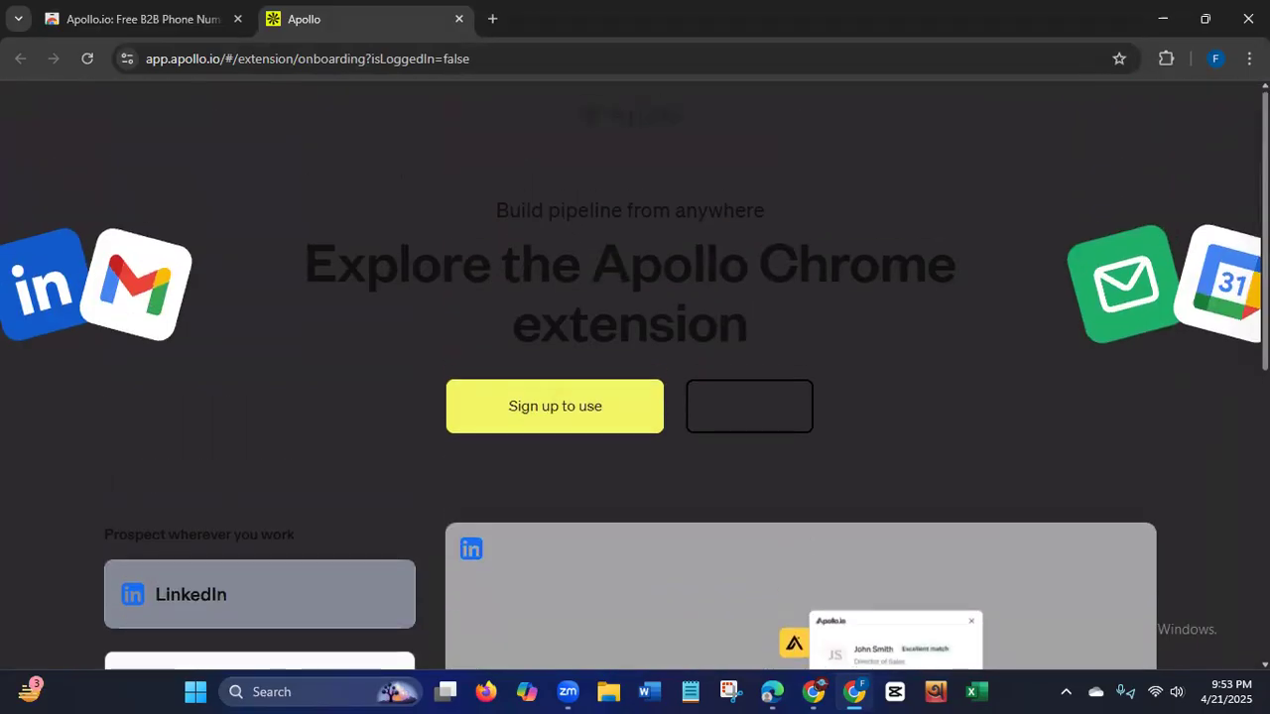
{"action": "left_click", "coordinate": [550, 402]}
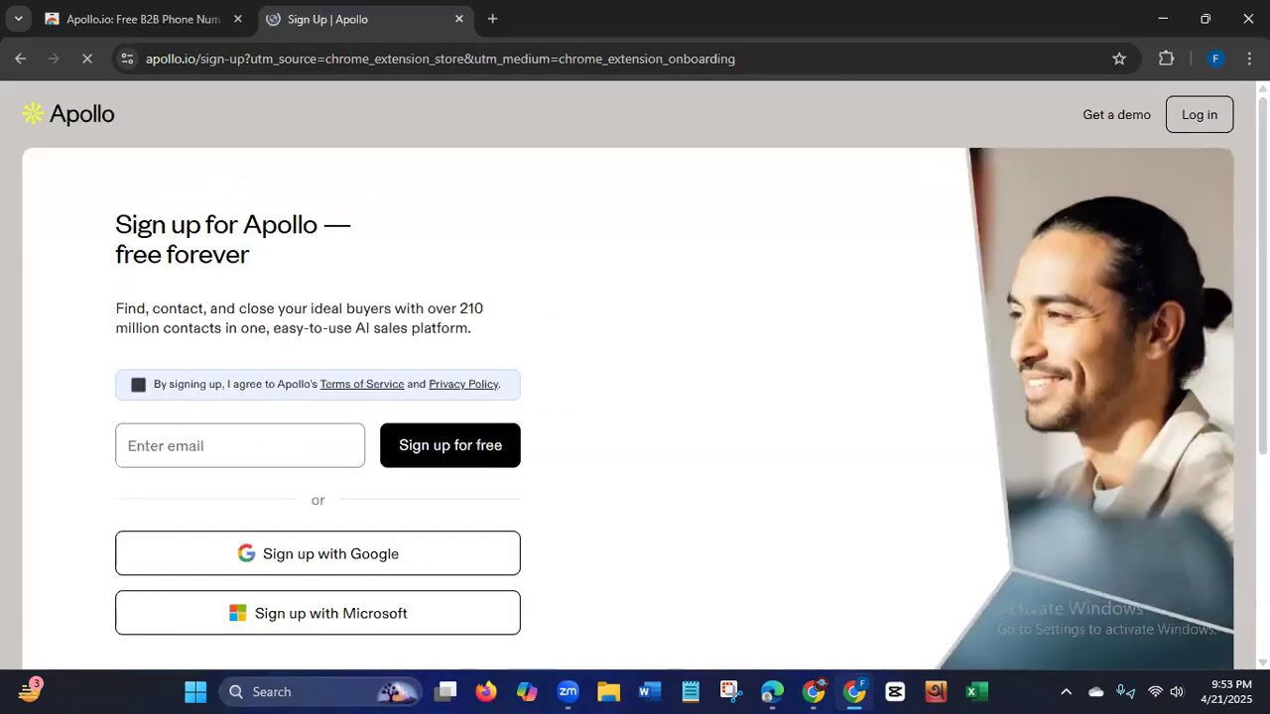
{"action": "scroll", "coordinate": [630, 406], "scroll_direction": "down", "scroll_amount": 2}
{"action": "scroll", "coordinate": [630, 407], "scroll_direction": "down", "scroll_amount": 1}
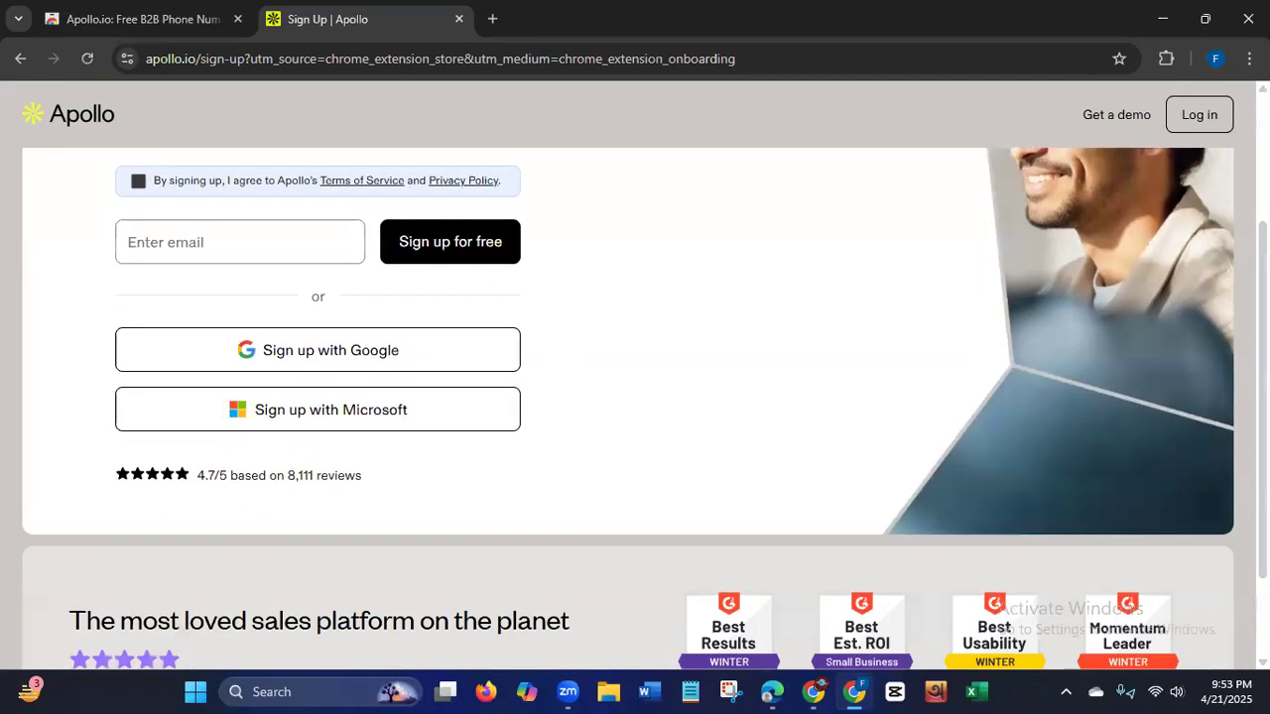
{"action": "scroll", "coordinate": [629, 359], "scroll_direction": "up", "scroll_amount": 1}
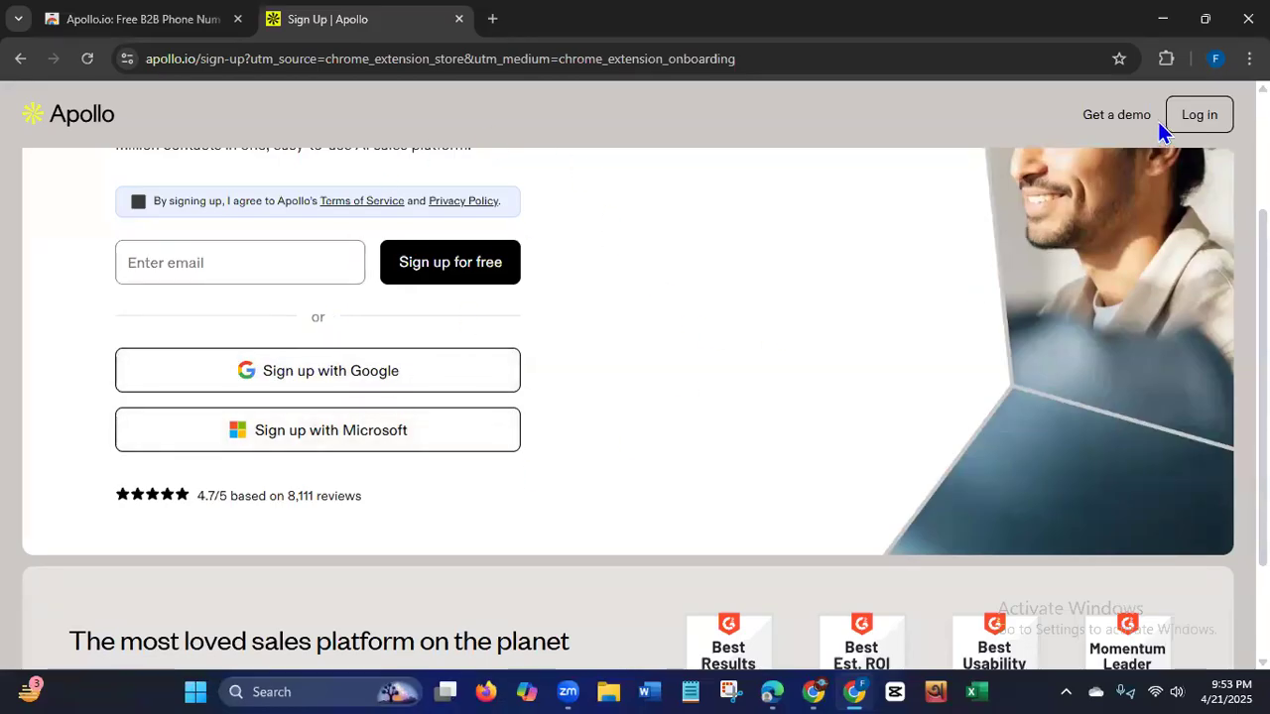
{"action": "scroll", "coordinate": [635, 397], "scroll_direction": "up", "scroll_amount": 2}
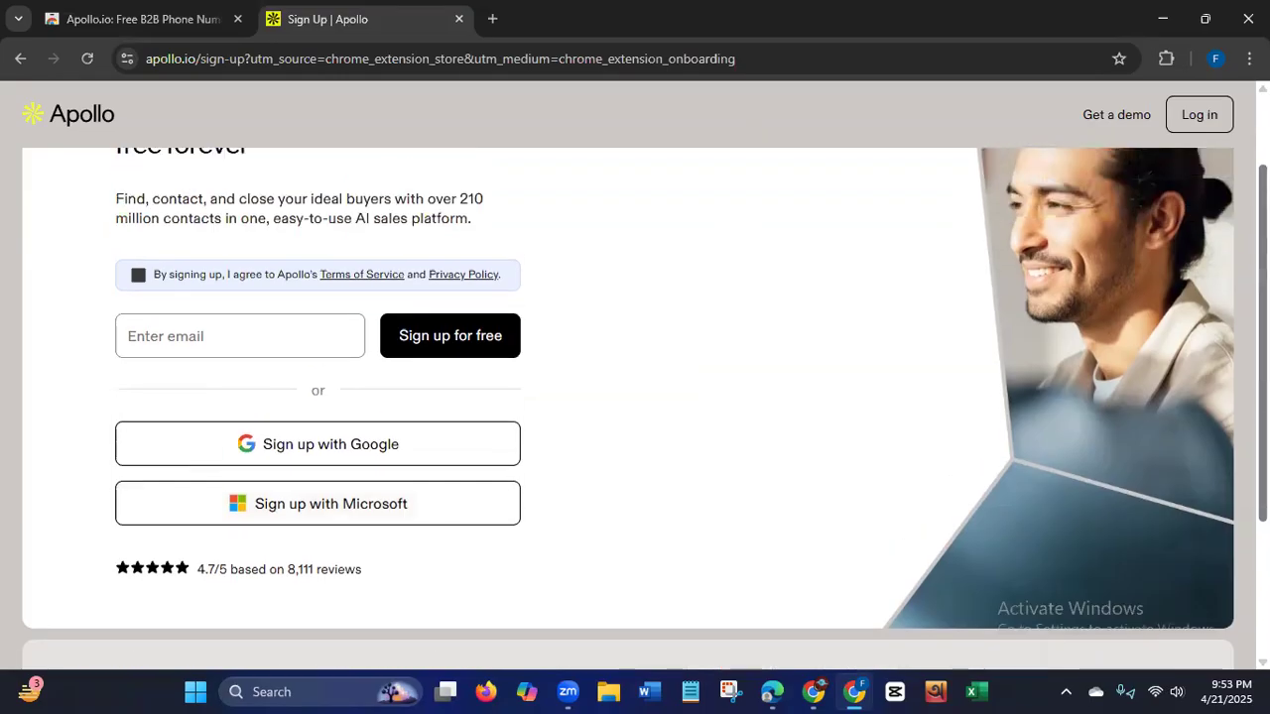
Pin the Apollo.io extension to the Chrome toolbar and close the extensions list.
{"action": "left_click", "coordinate": [1166, 61]}
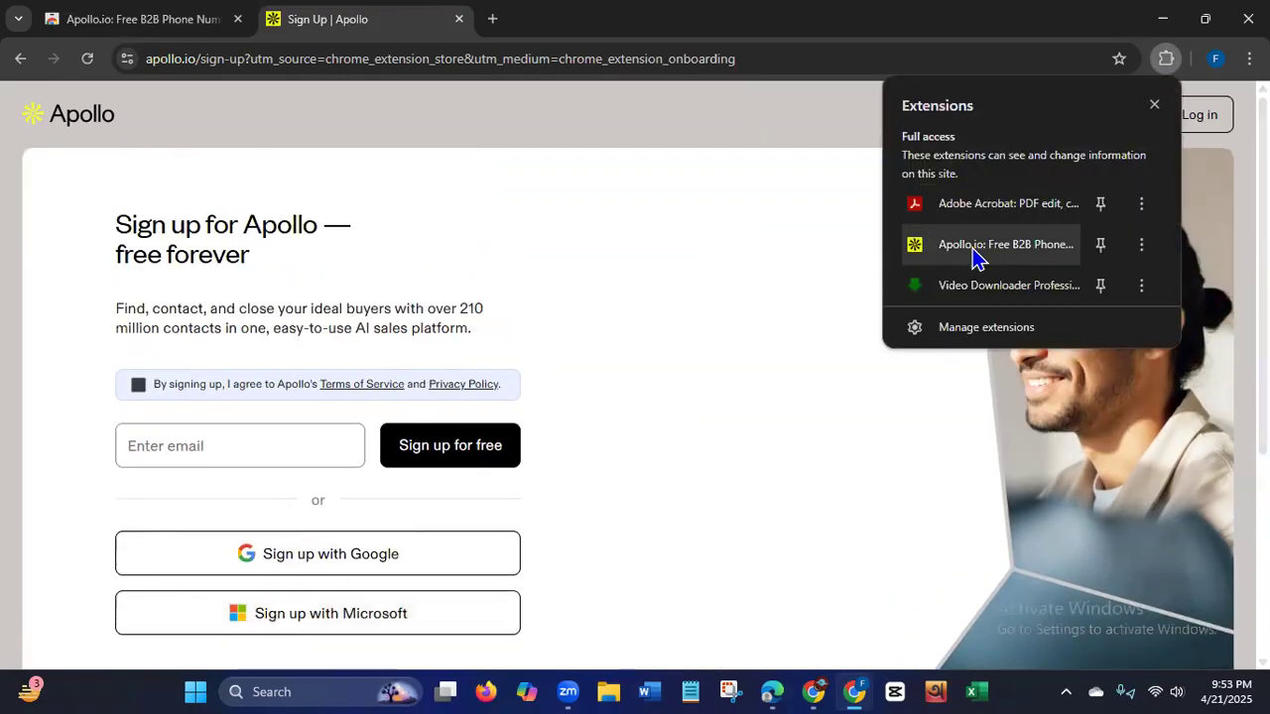
{"action": "left_click", "coordinate": [1102, 246]}
{"action": "left_click", "coordinate": [869, 60]}
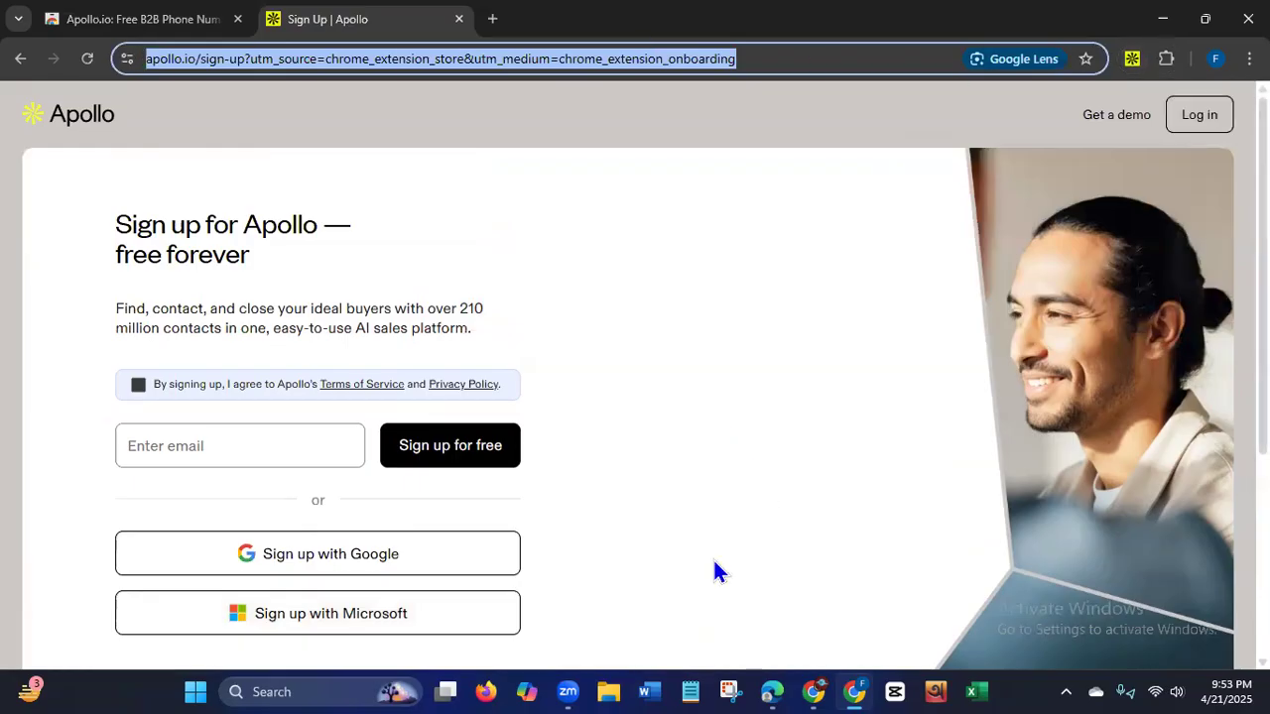
Switch to the Microsoft Edge window with the lead sheet and search Bing for appollo.io in a new tab.
{"action": "mouse_move", "coordinate": [772, 684]}
{"action": "left_click", "coordinate": [765, 682]}
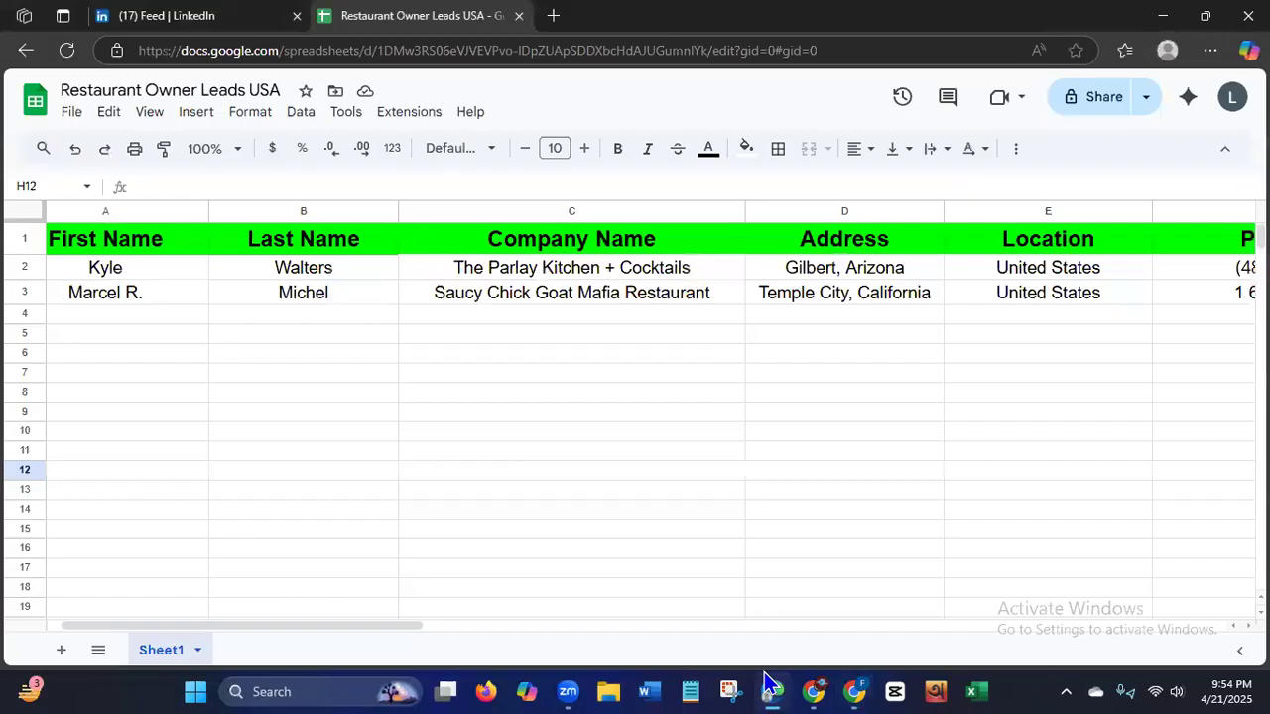
{"action": "left_click", "coordinate": [552, 15]}
{"action": "type", "text": "appol"}
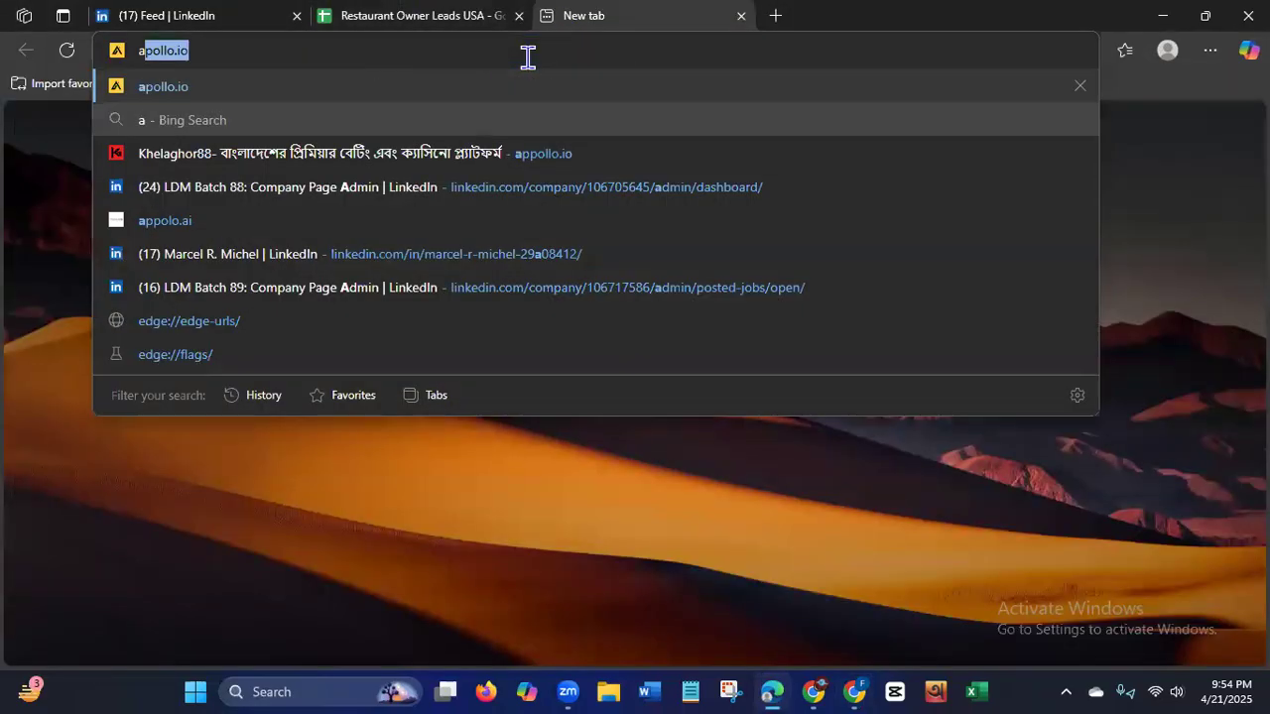
{"action": "type", "text": "lo"}
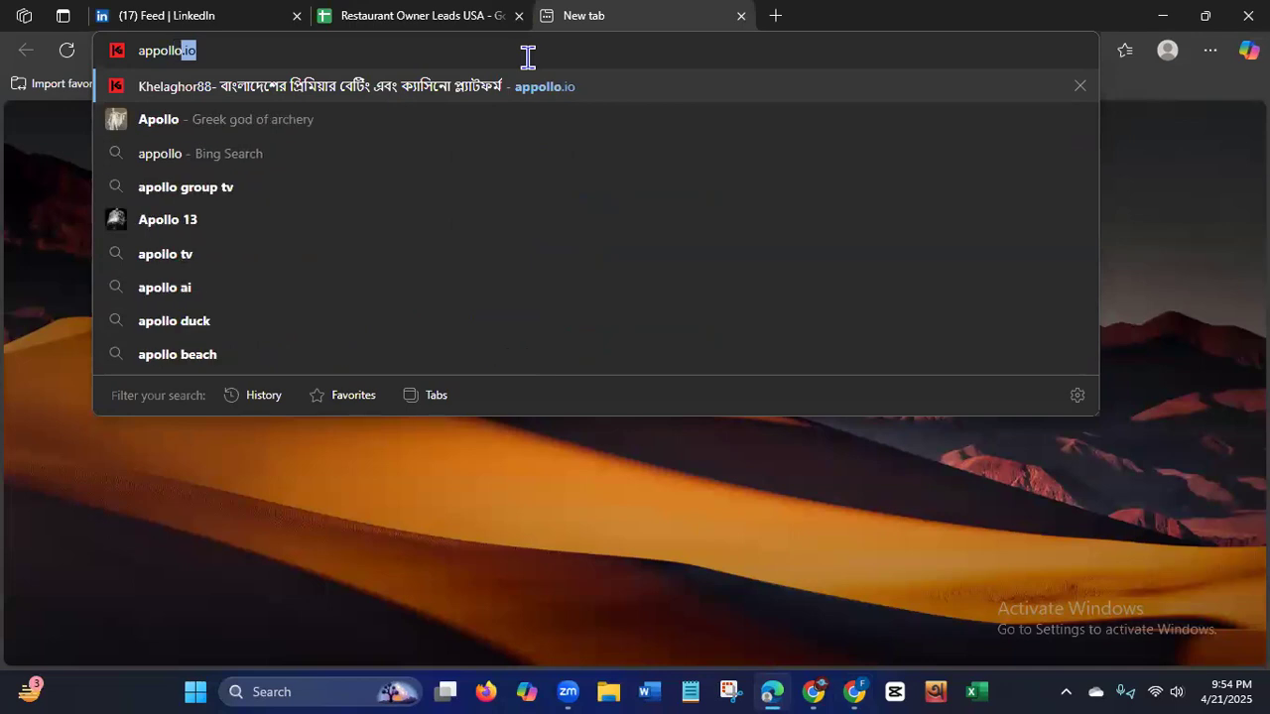
{"action": "type", "text": ".io"}
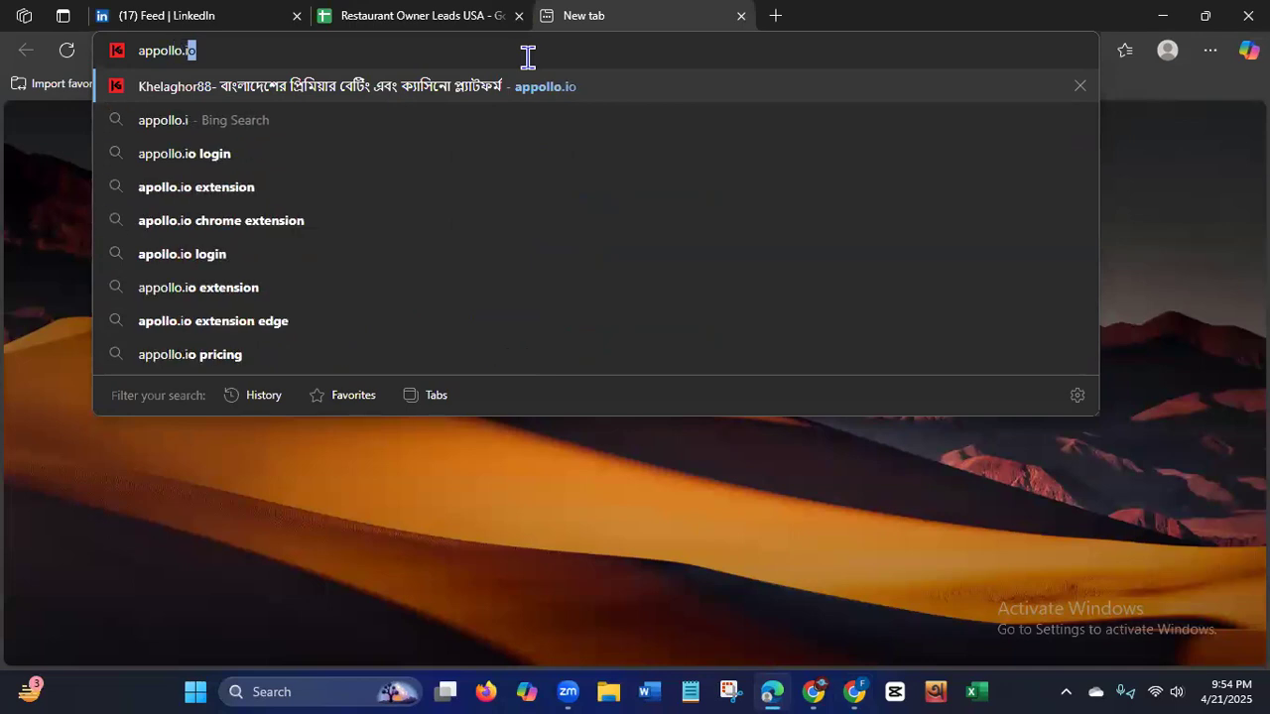
{"action": "left_click", "coordinate": [273, 123]}
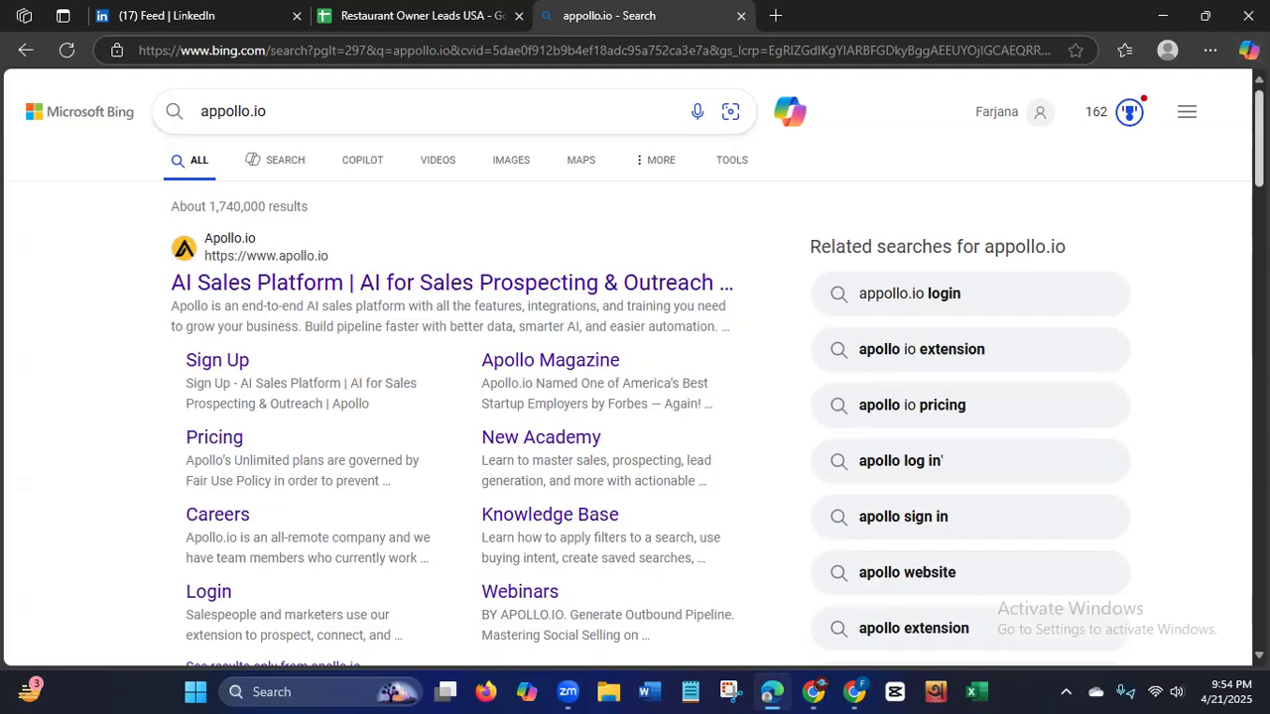
Look through the Bing results for appollo.io for a link to the Apollo browser extension.
{"action": "scroll", "coordinate": [635, 367], "scroll_direction": "down", "scroll_amount": 3}
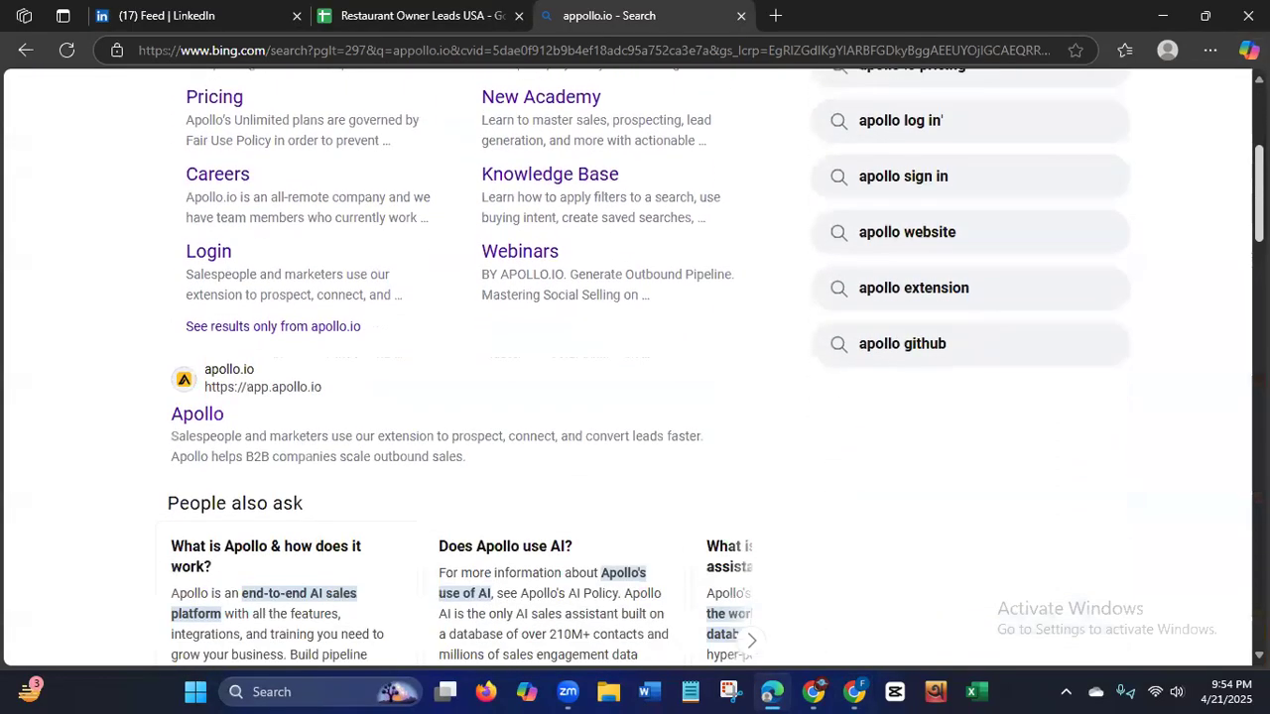
{"action": "scroll", "coordinate": [1237, 225], "scroll_direction": "down", "scroll_amount": 3}
{"action": "scroll", "coordinate": [1237, 225], "scroll_direction": "down", "scroll_amount": 4}
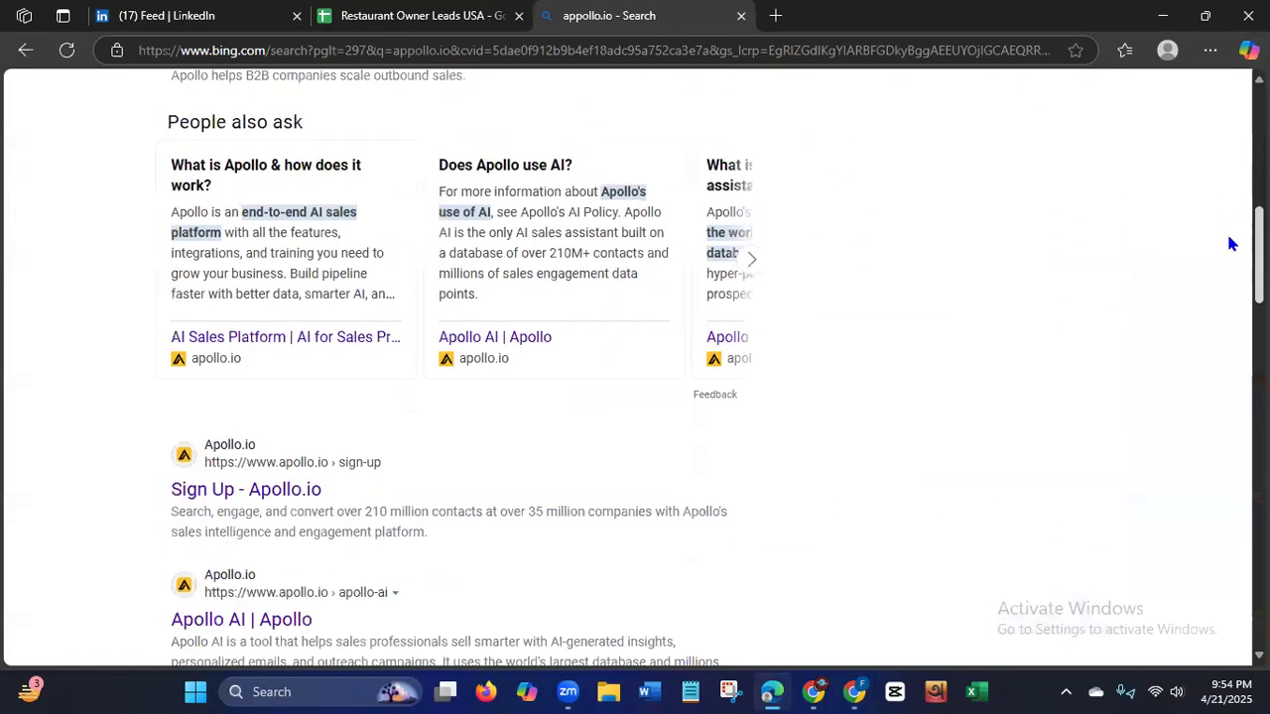
{"action": "scroll", "coordinate": [1212, 318], "scroll_direction": "down", "scroll_amount": 5}
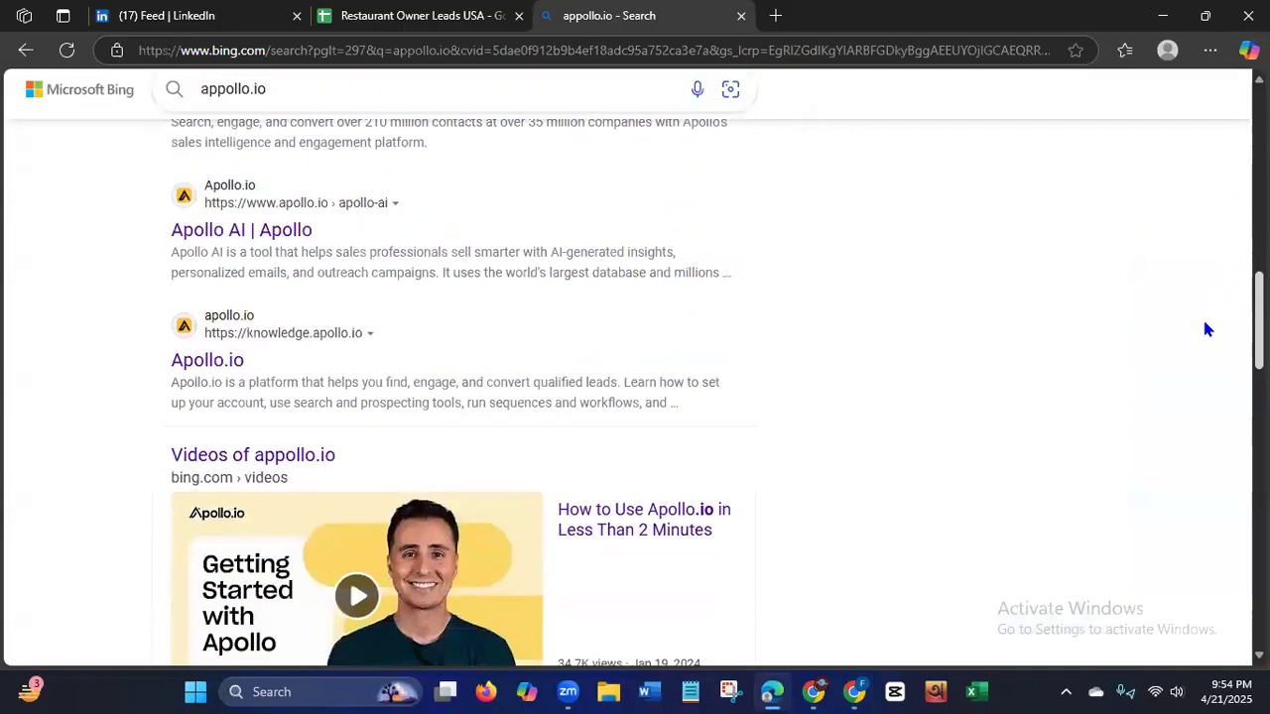
{"action": "scroll", "coordinate": [1190, 436], "scroll_direction": "down", "scroll_amount": 8}
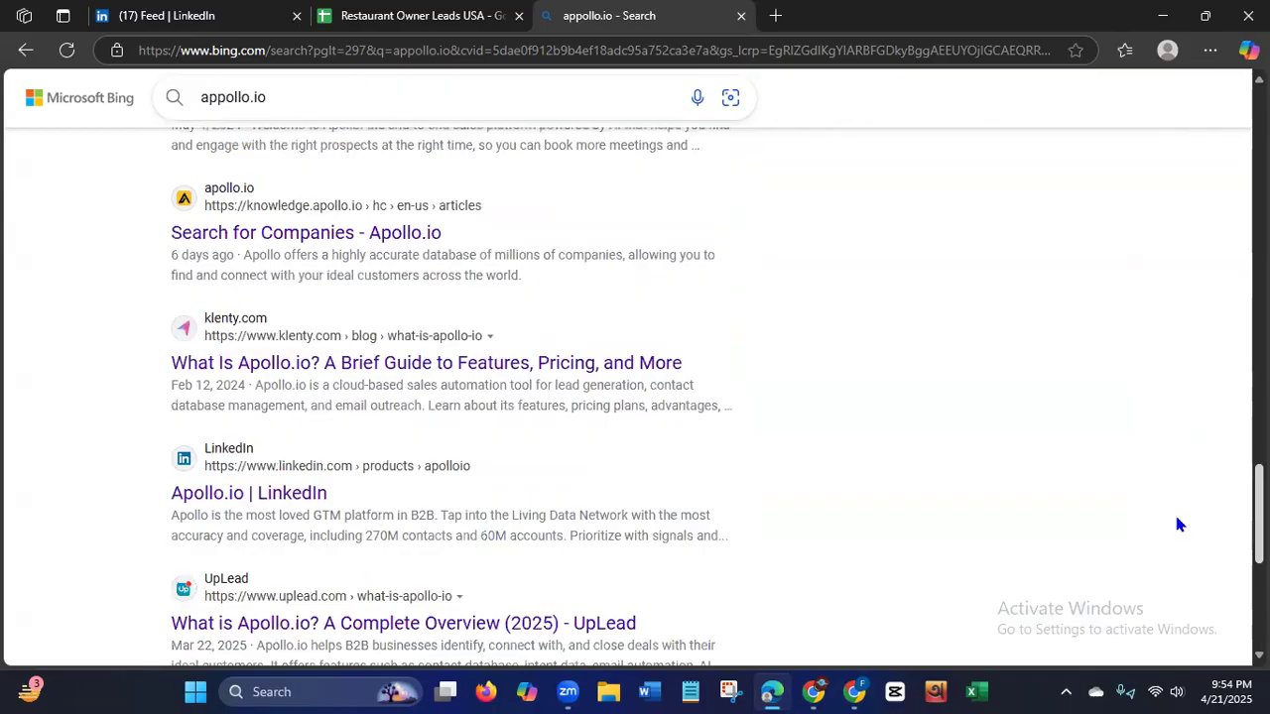
{"action": "scroll", "coordinate": [1179, 525], "scroll_direction": "down", "scroll_amount": 3}
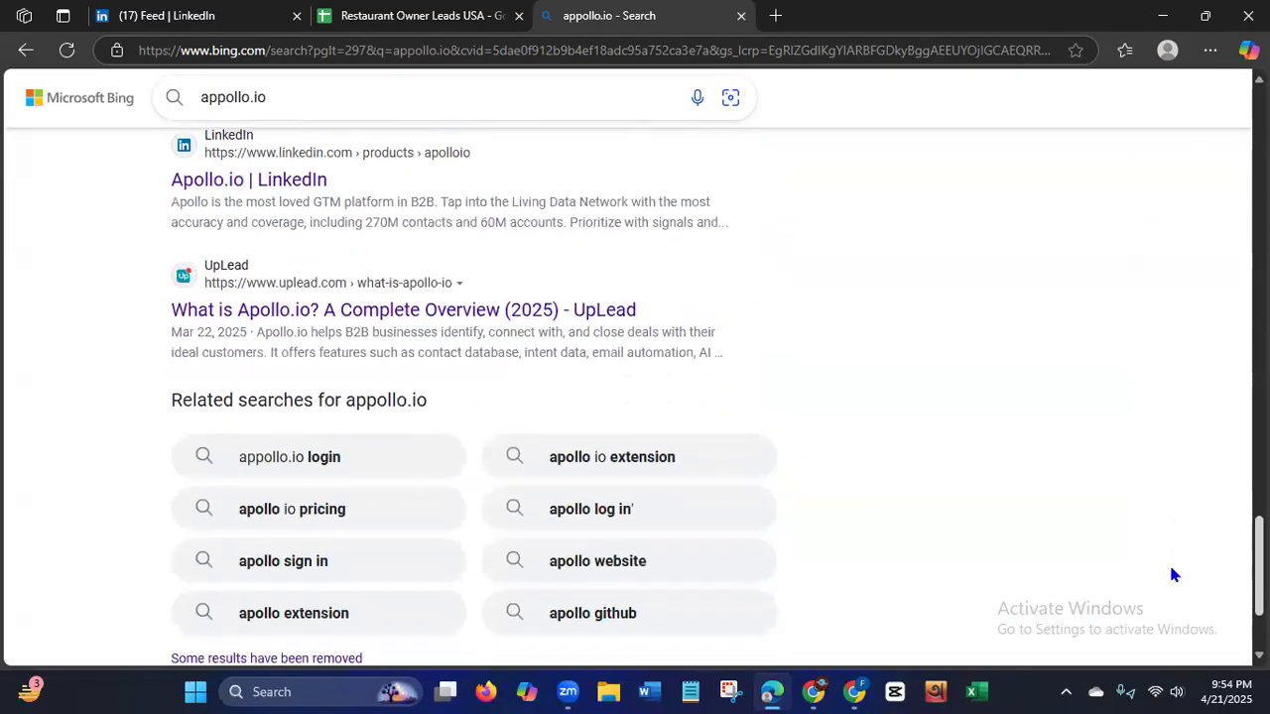
{"action": "scroll", "coordinate": [1171, 580], "scroll_direction": "down", "scroll_amount": 2}
{"action": "scroll", "coordinate": [1171, 589], "scroll_direction": "up", "scroll_amount": 15}
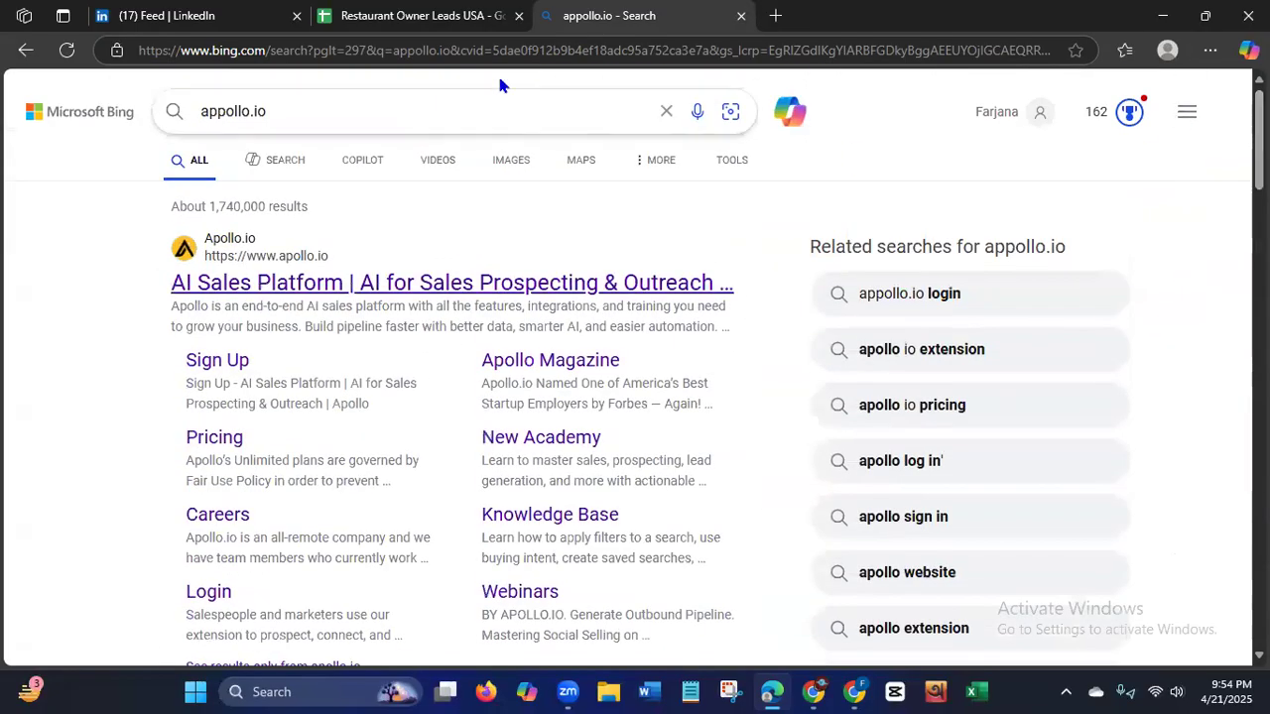
Search Bing for apollo.io extension and open the Chrome Web Store page of Apollo.io: Free B2B Phone Number & Email Finder.
{"action": "left_click", "coordinate": [373, 117]}
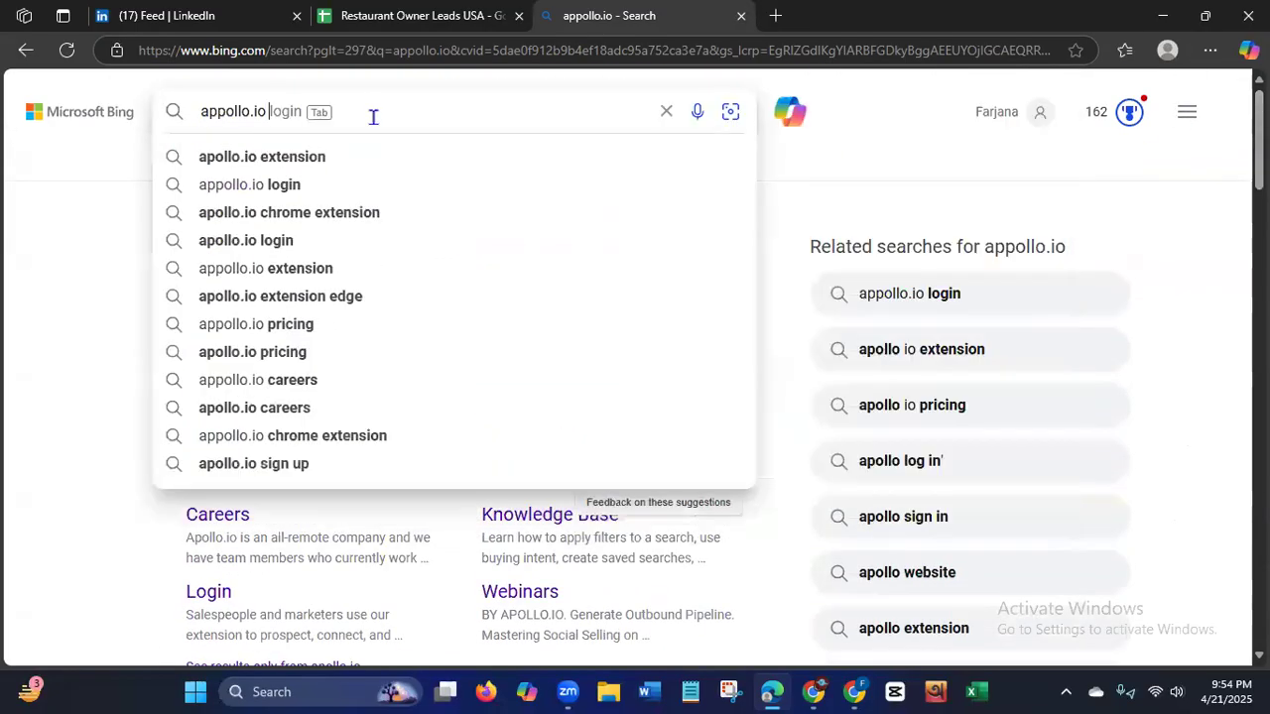
{"action": "type", "text": "ten"}
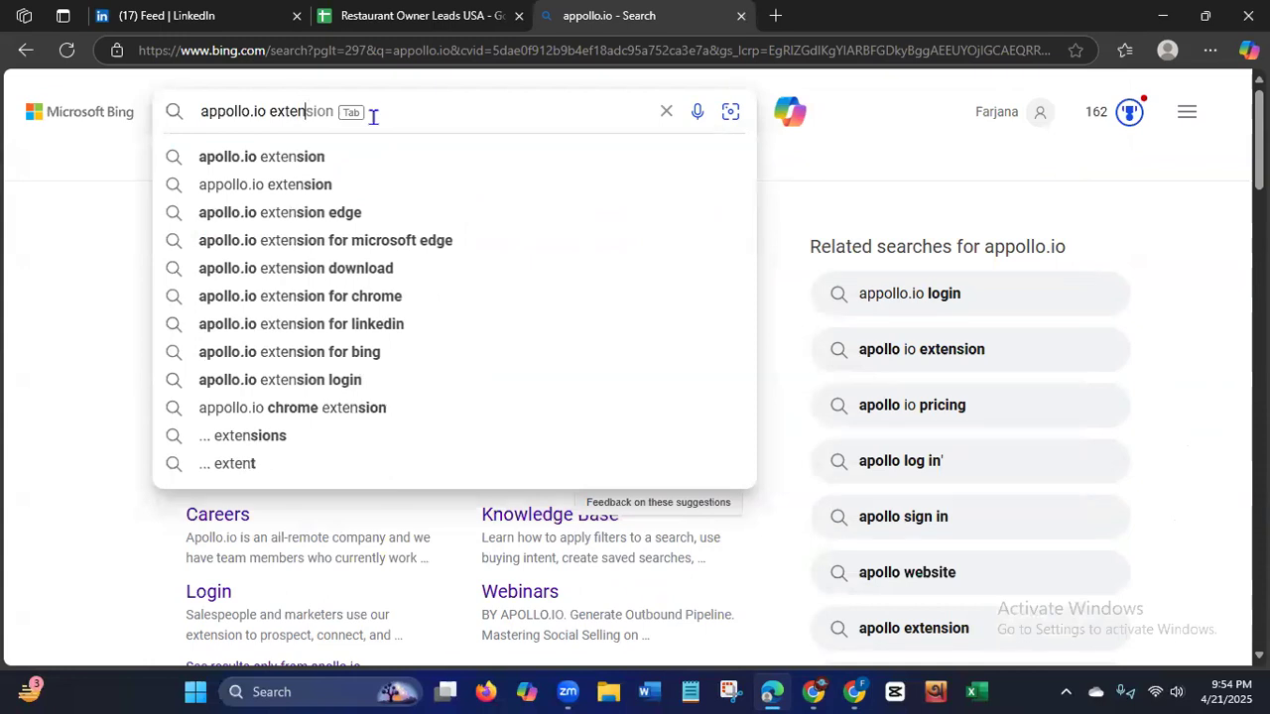
{"action": "left_click", "coordinate": [305, 163]}
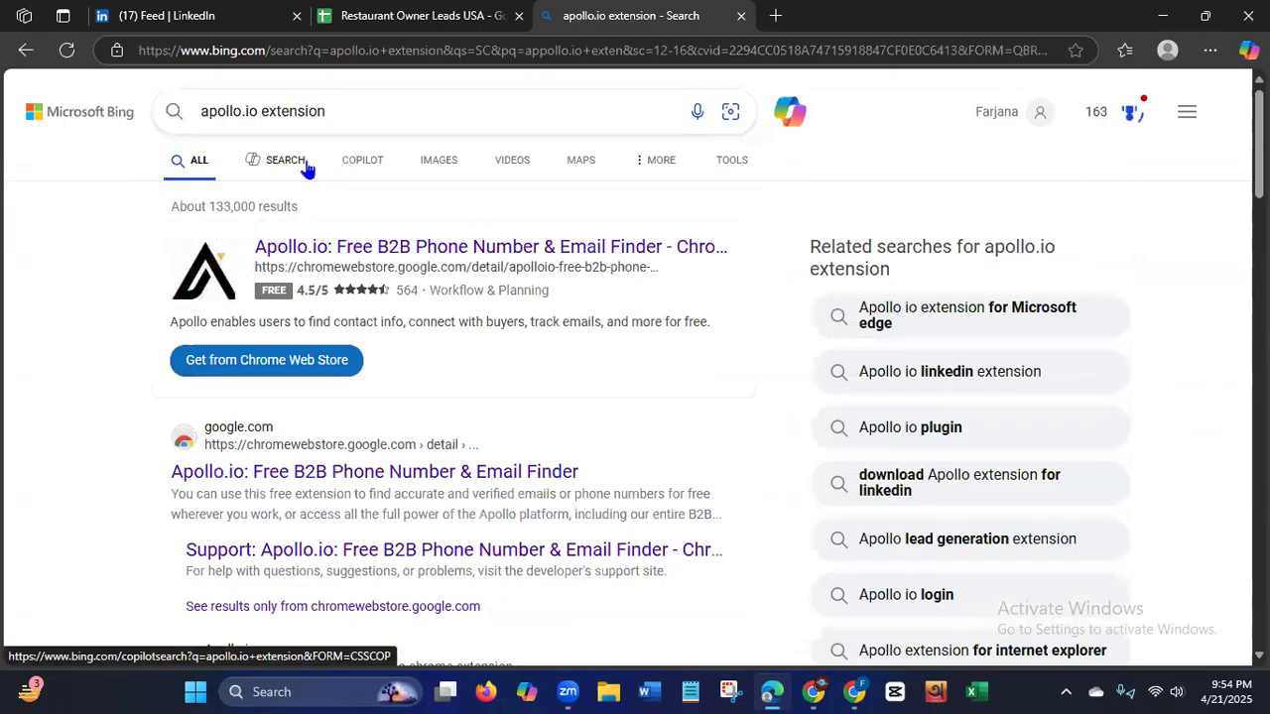
{"action": "left_click", "coordinate": [336, 474]}
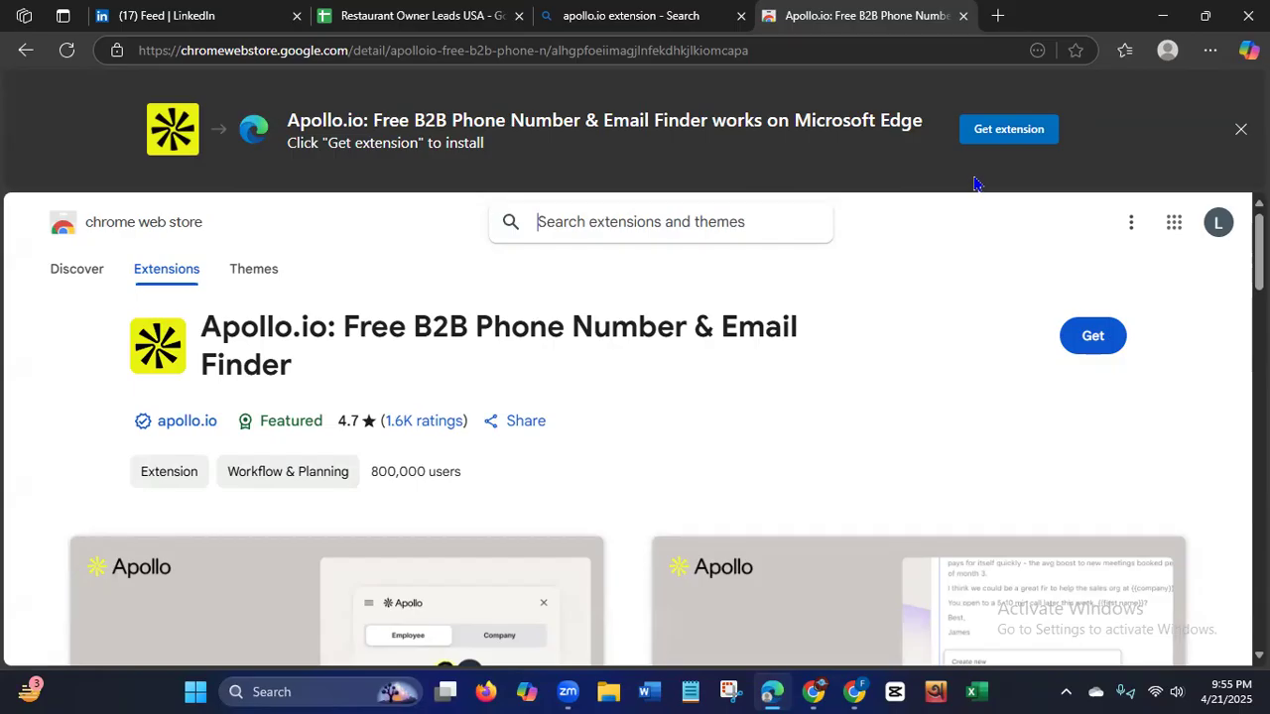
Add the Apollo.io: Free B2B Phone Number & Email Finder extension to Microsoft Edge and open the Apollo sign-up page.
{"action": "left_click", "coordinate": [1091, 335]}
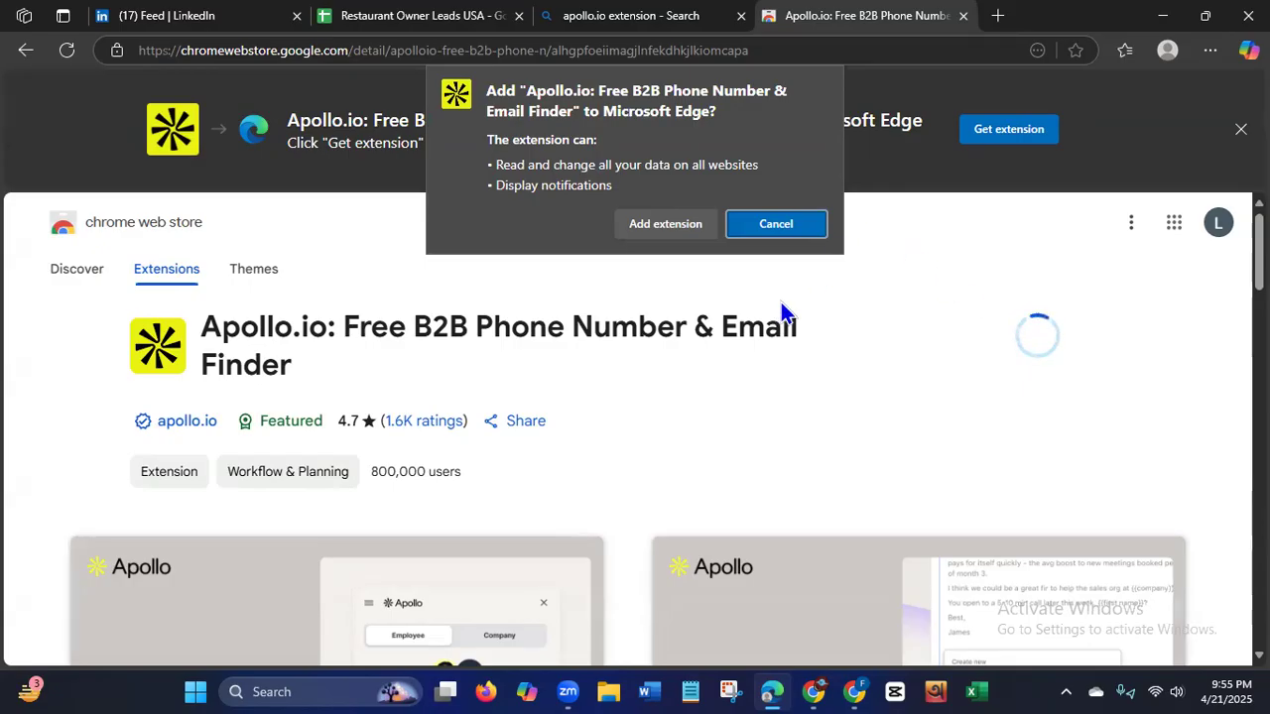
{"action": "left_click", "coordinate": [638, 224]}
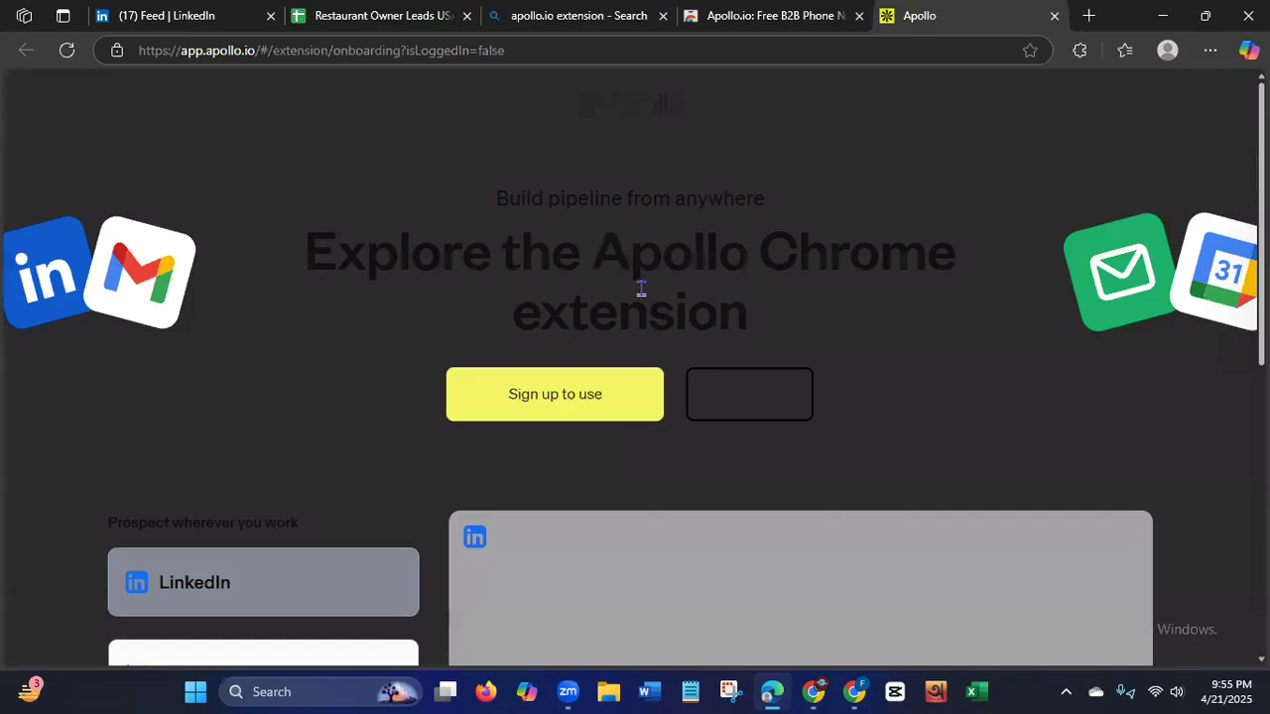
{"action": "left_click", "coordinate": [583, 402]}
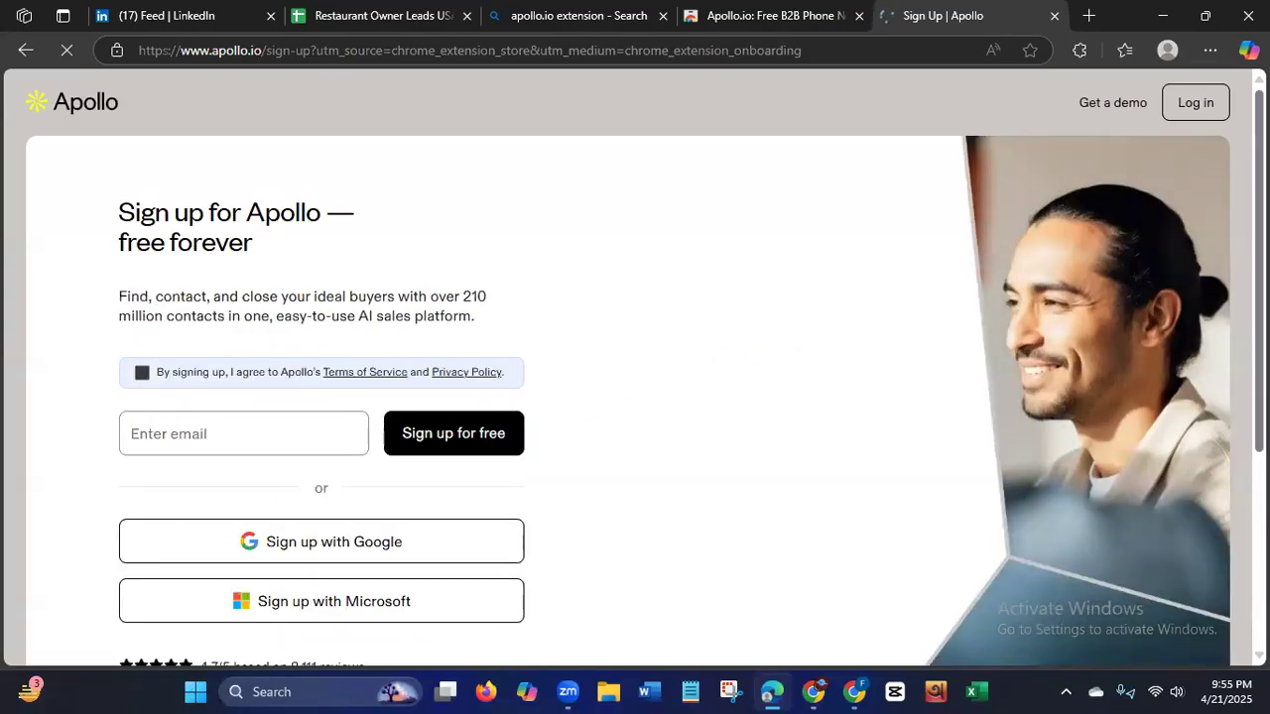
Agree to Apollo's Terms of Service and Privacy Policy and choose to sign up with Microsoft.
{"action": "scroll", "coordinate": [944, 298], "scroll_direction": "down", "scroll_amount": 2}
{"action": "scroll", "coordinate": [1165, 331], "scroll_direction": "up", "scroll_amount": 1}
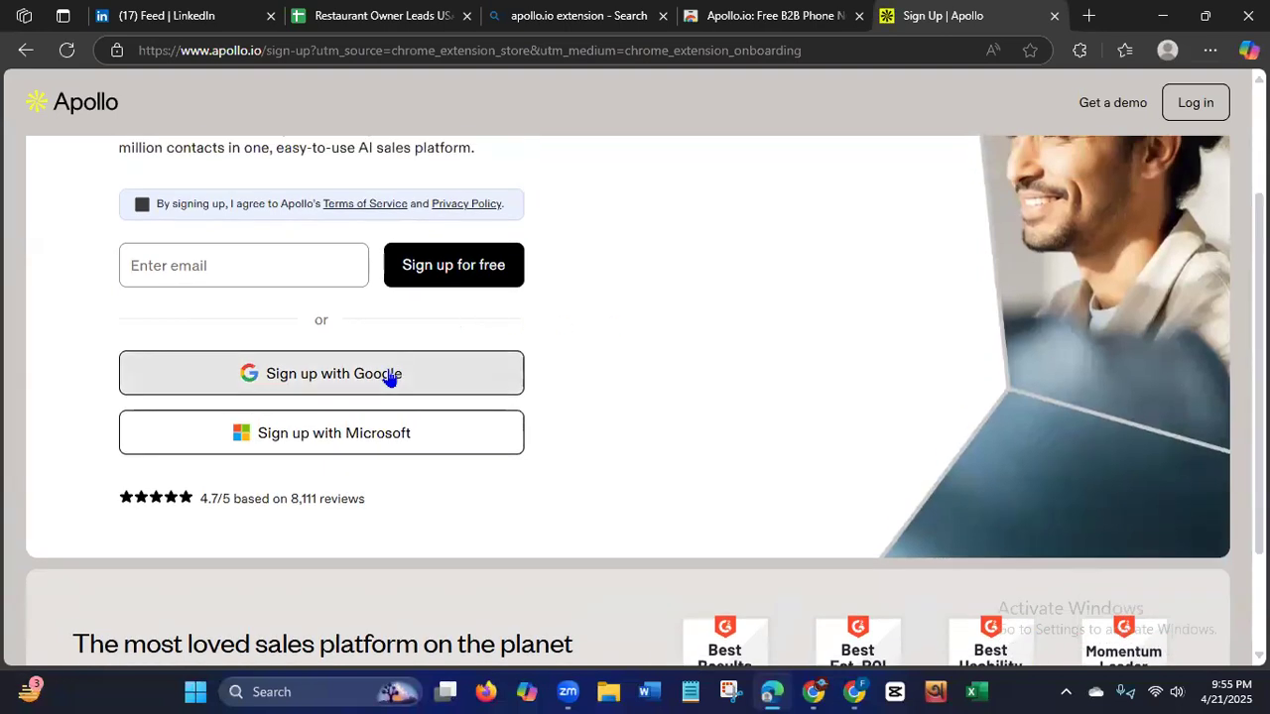
{"action": "left_click", "coordinate": [326, 447]}
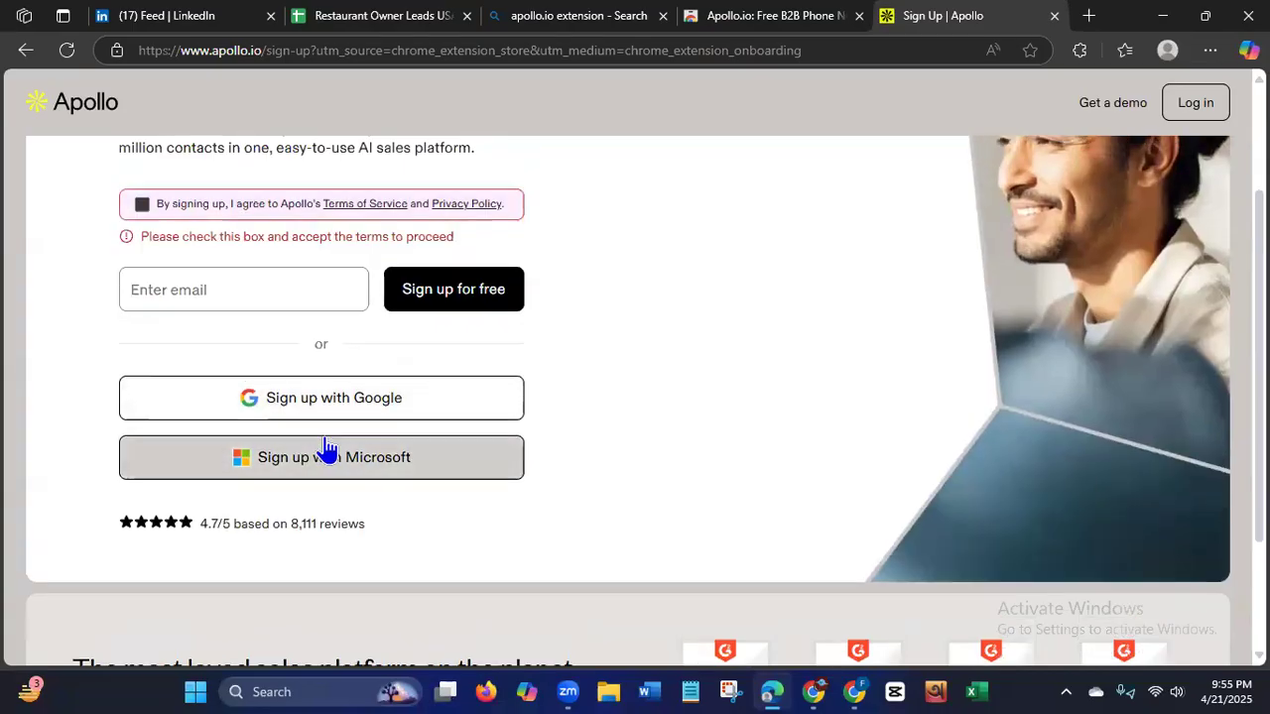
{"action": "left_click", "coordinate": [142, 204]}
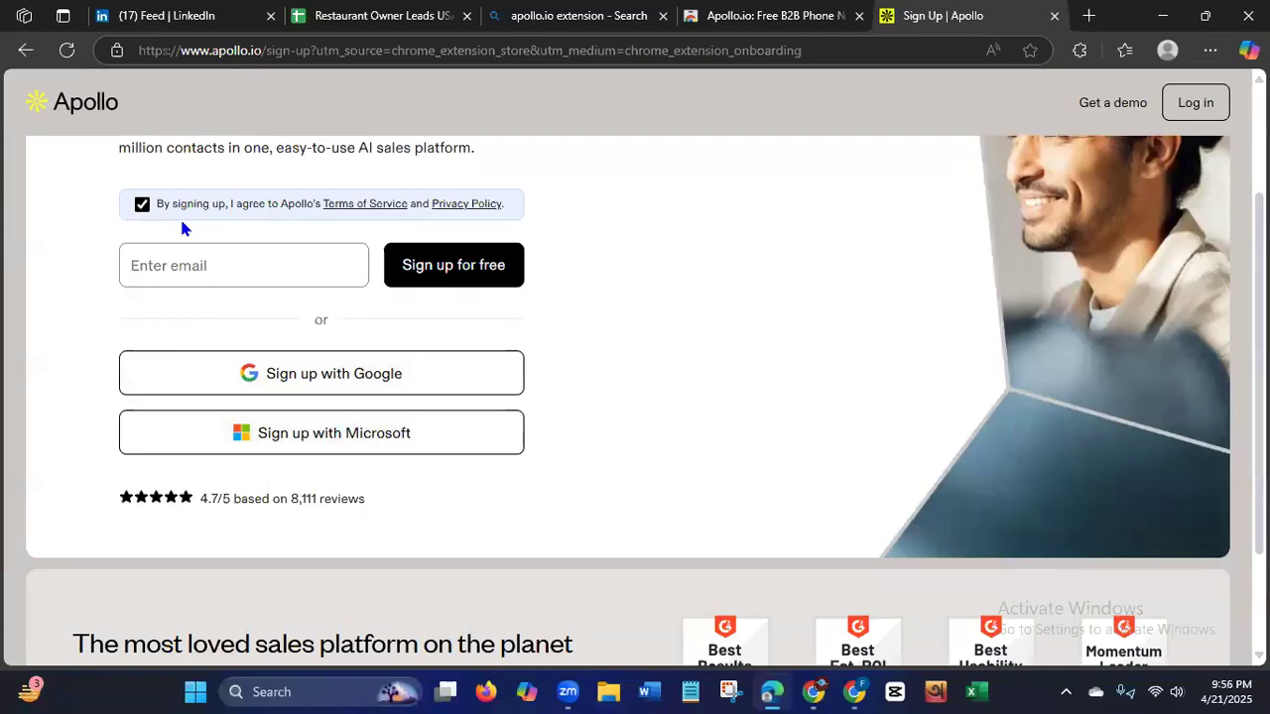
{"action": "left_click", "coordinate": [303, 436]}
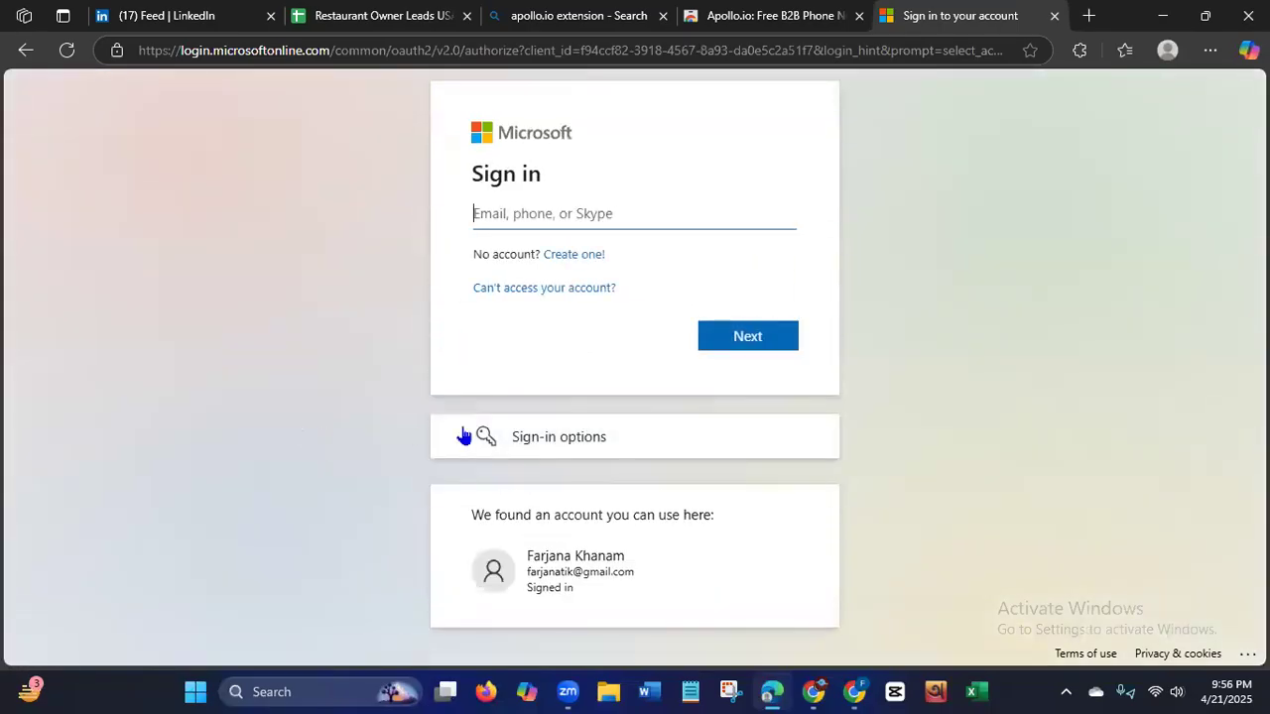
Sign in with the already signed-in Microsoft account, confirm its security info as accurate, and grant Apollo the requested permissions.
{"action": "left_click_drag", "start_coordinate": [1032, 417], "coordinate": [1245, 297]}
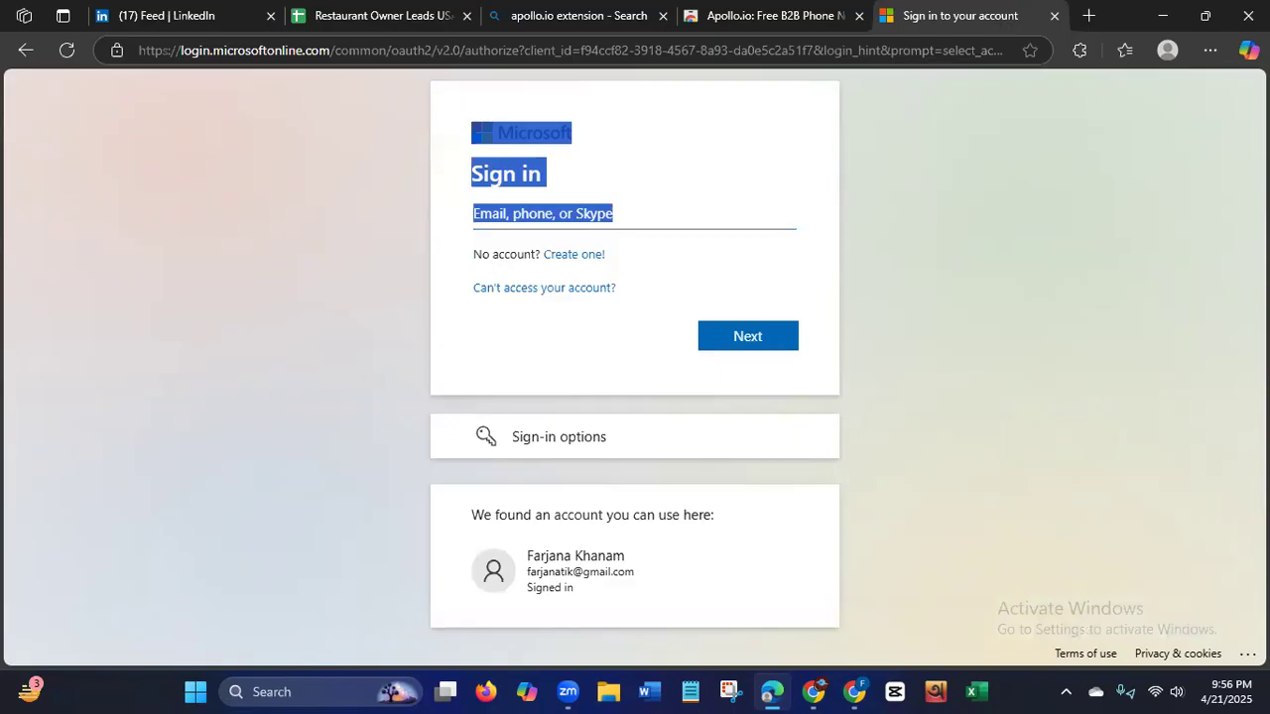
{"action": "left_click", "coordinate": [552, 571]}
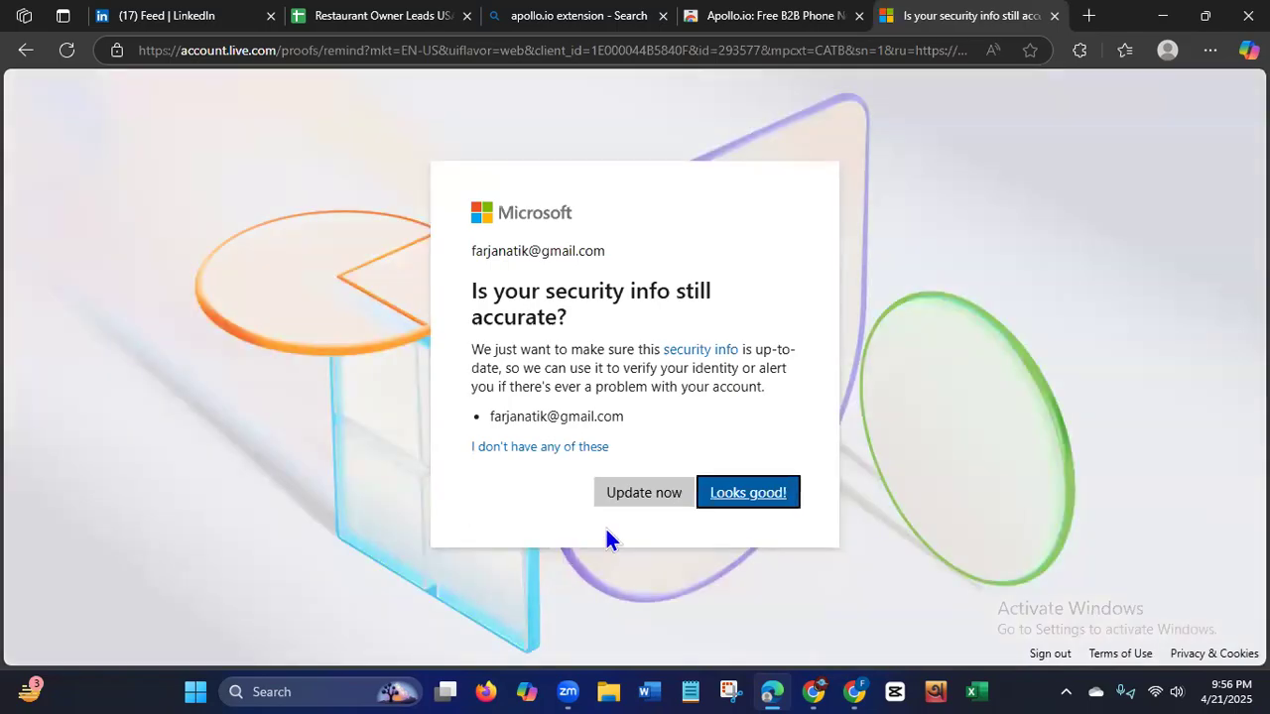
{"action": "left_click", "coordinate": [746, 499]}
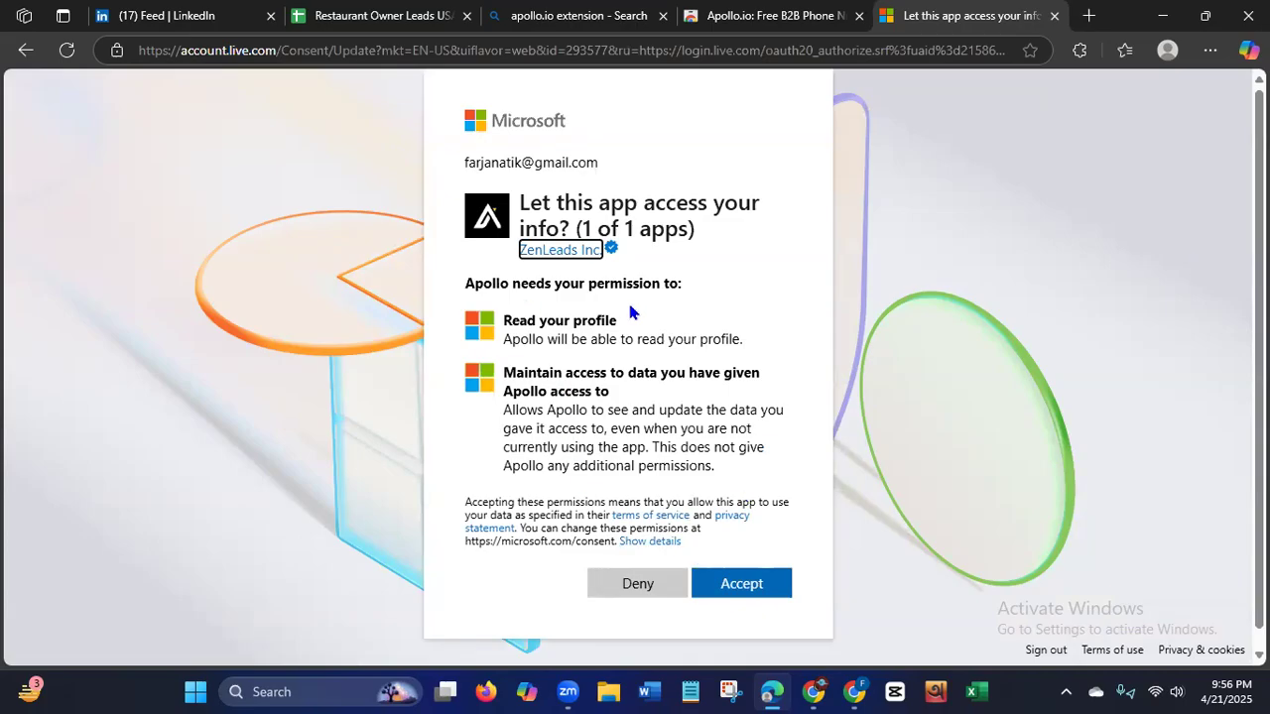
{"action": "left_click", "coordinate": [714, 583]}
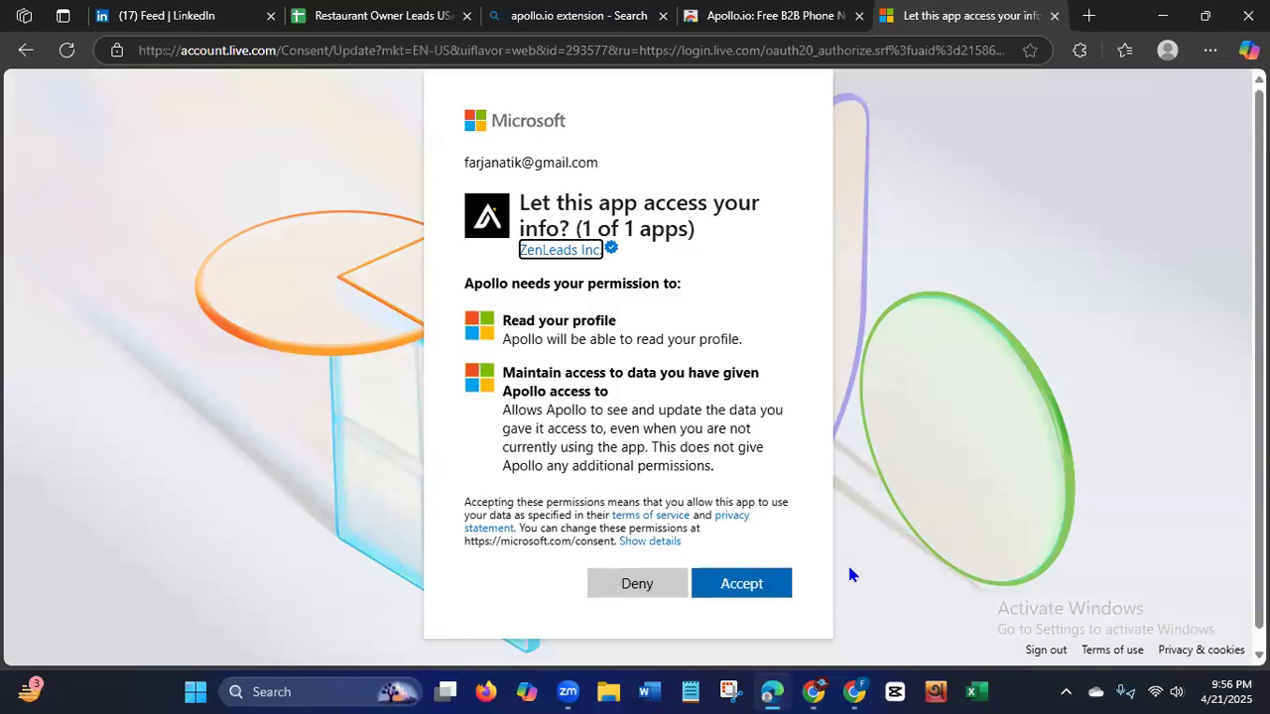
{"action": "left_click", "coordinate": [752, 585]}
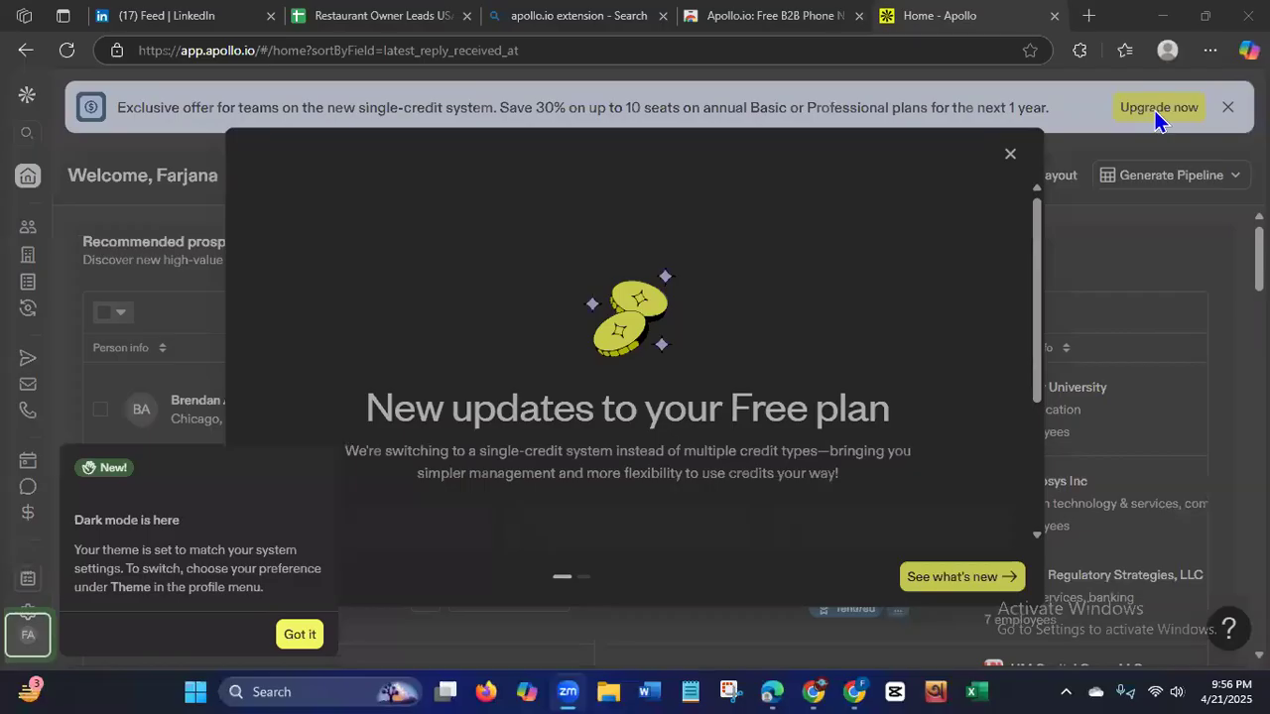
Pin the Apollo.io extension to the Edge toolbar and close the Apollo home and Chrome Web Store tabs.
{"action": "left_click", "coordinate": [1078, 51]}
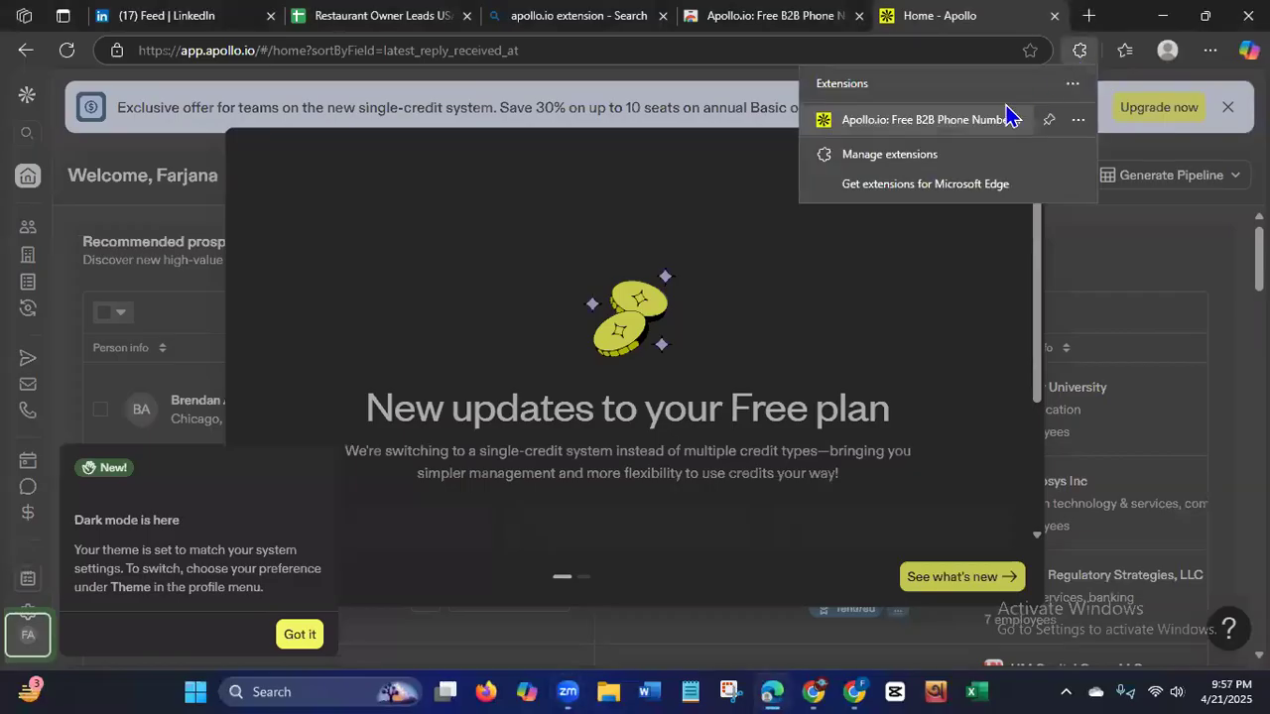
{"action": "left_click", "coordinate": [1050, 123]}
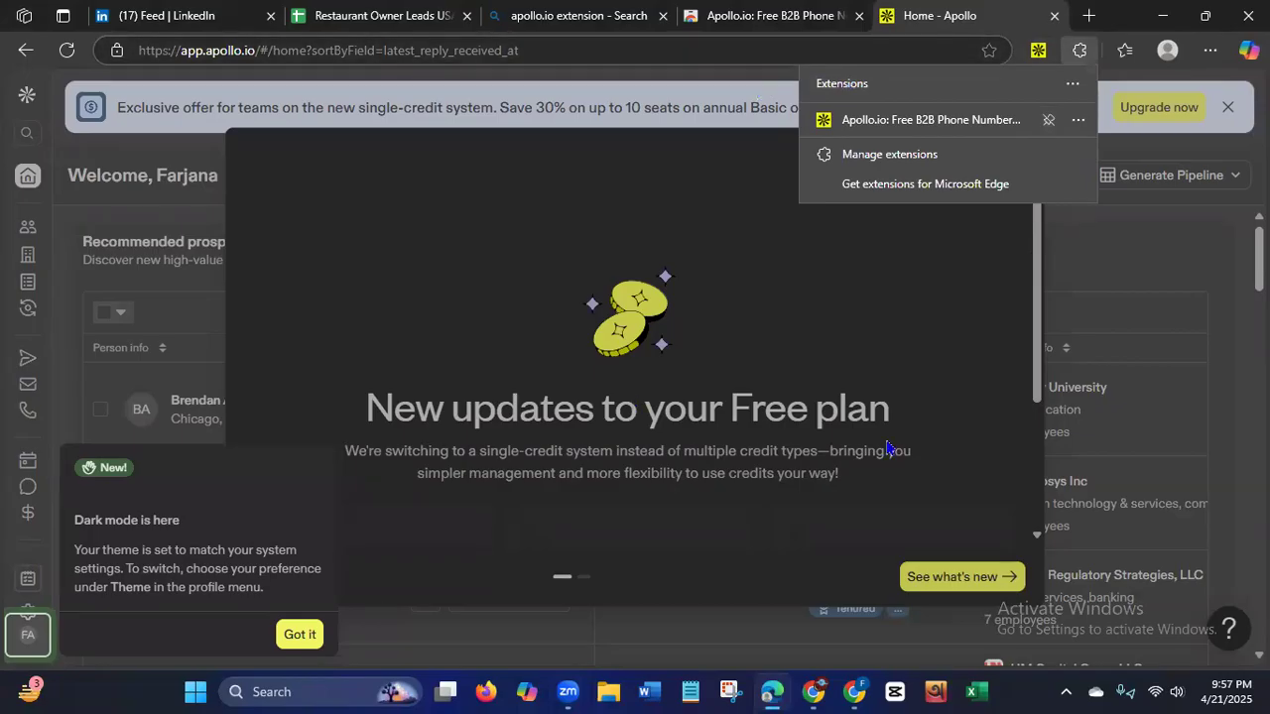
{"action": "left_click", "coordinate": [1228, 337]}
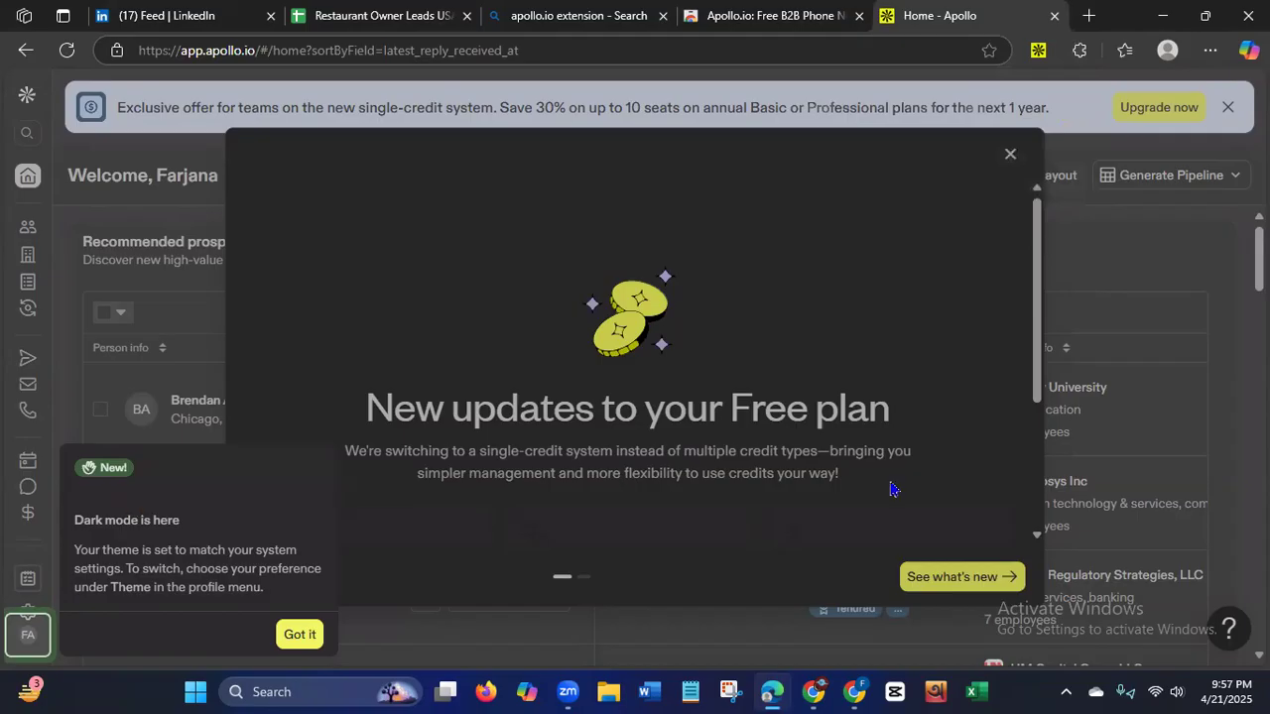
{"action": "left_click", "coordinate": [1053, 16]}
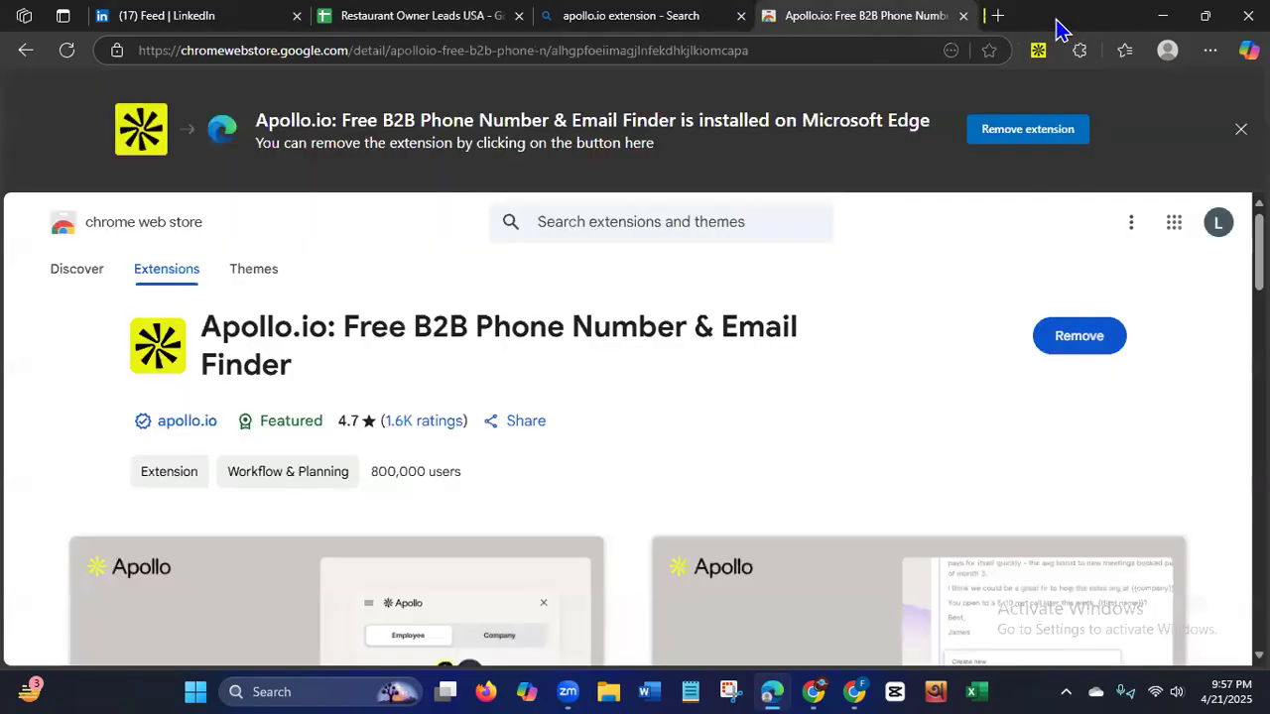
{"action": "left_click", "coordinate": [962, 17]}
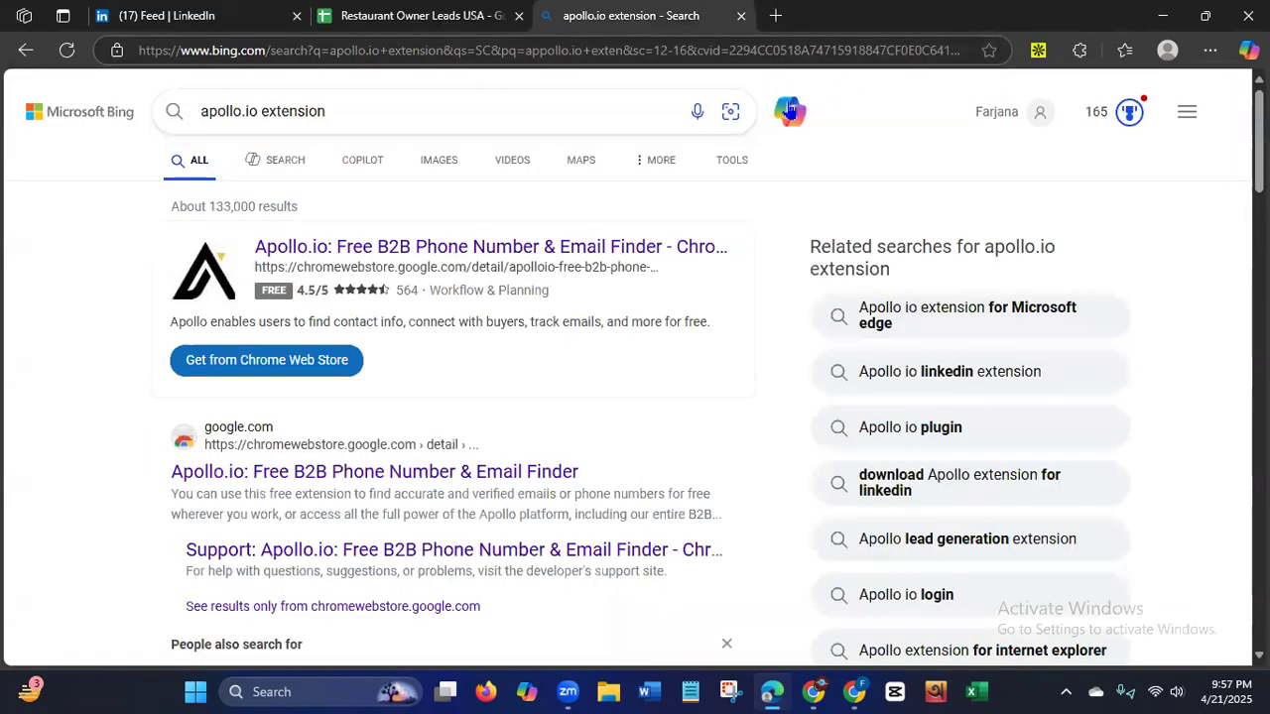
Search LinkedIn for restaurant owner and limit the results to People.
{"action": "left_click", "coordinate": [181, 17]}
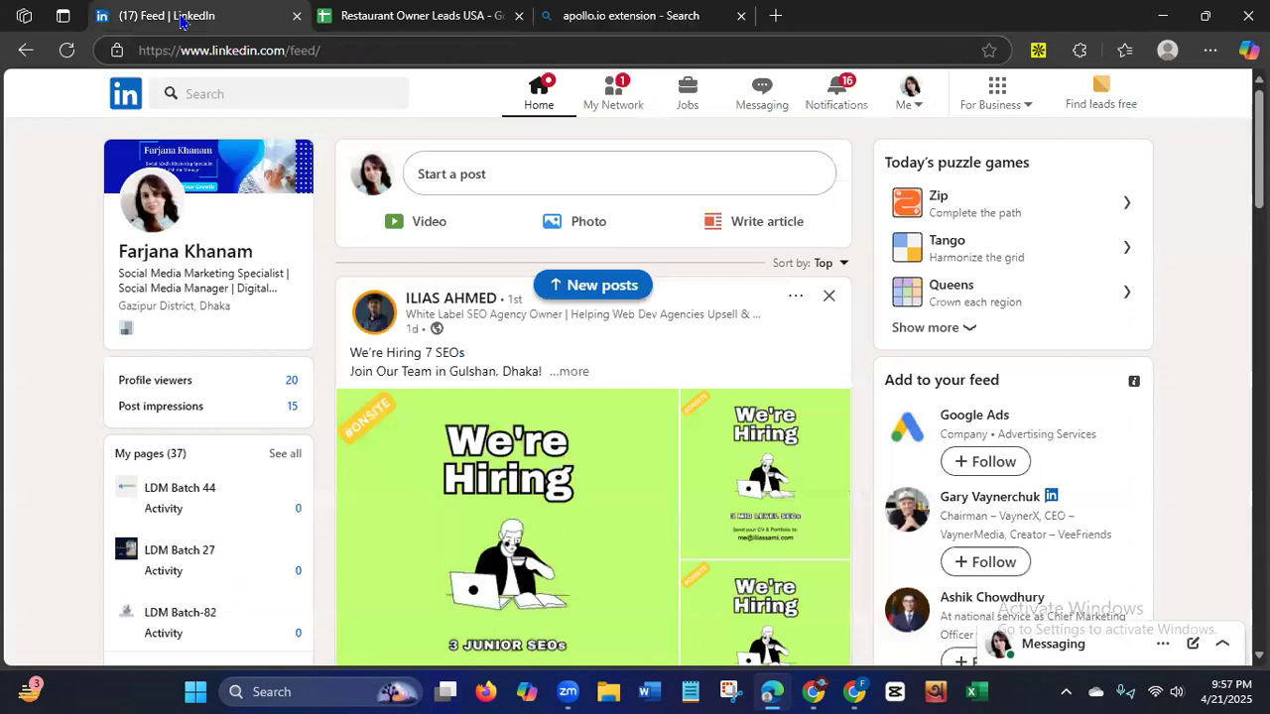
{"action": "left_click", "coordinate": [222, 100]}
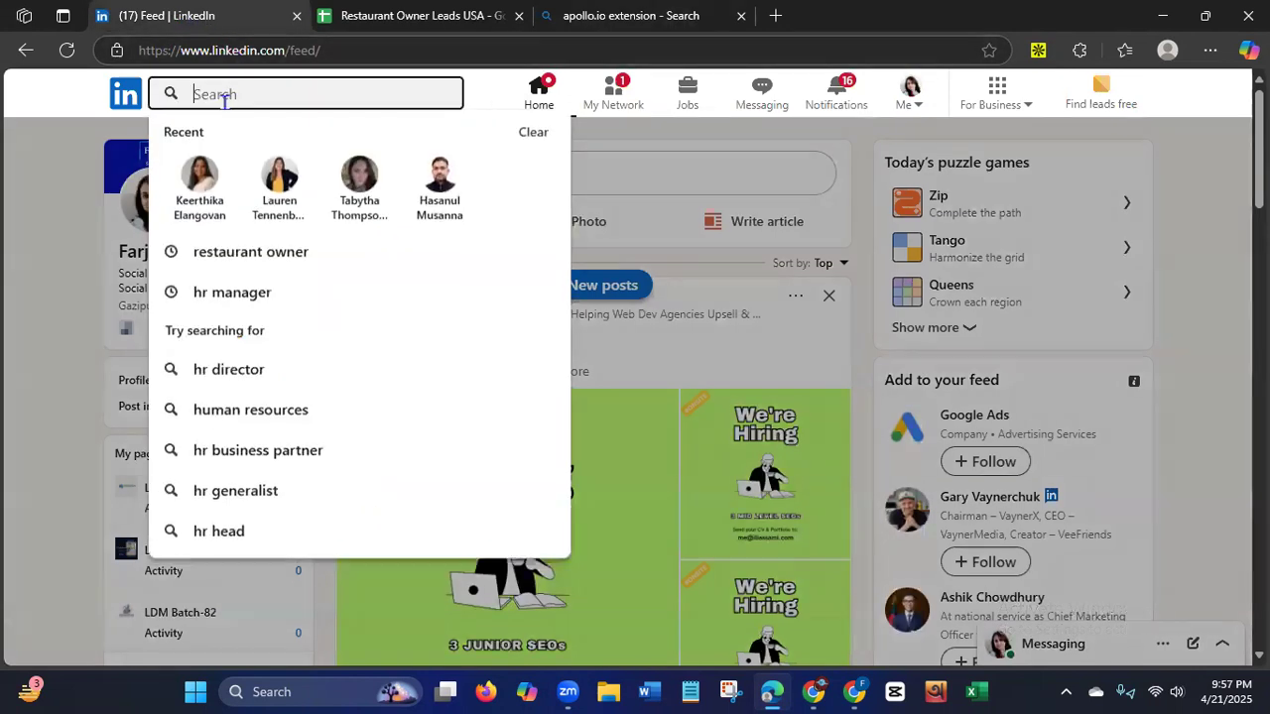
{"action": "left_click", "coordinate": [248, 256]}
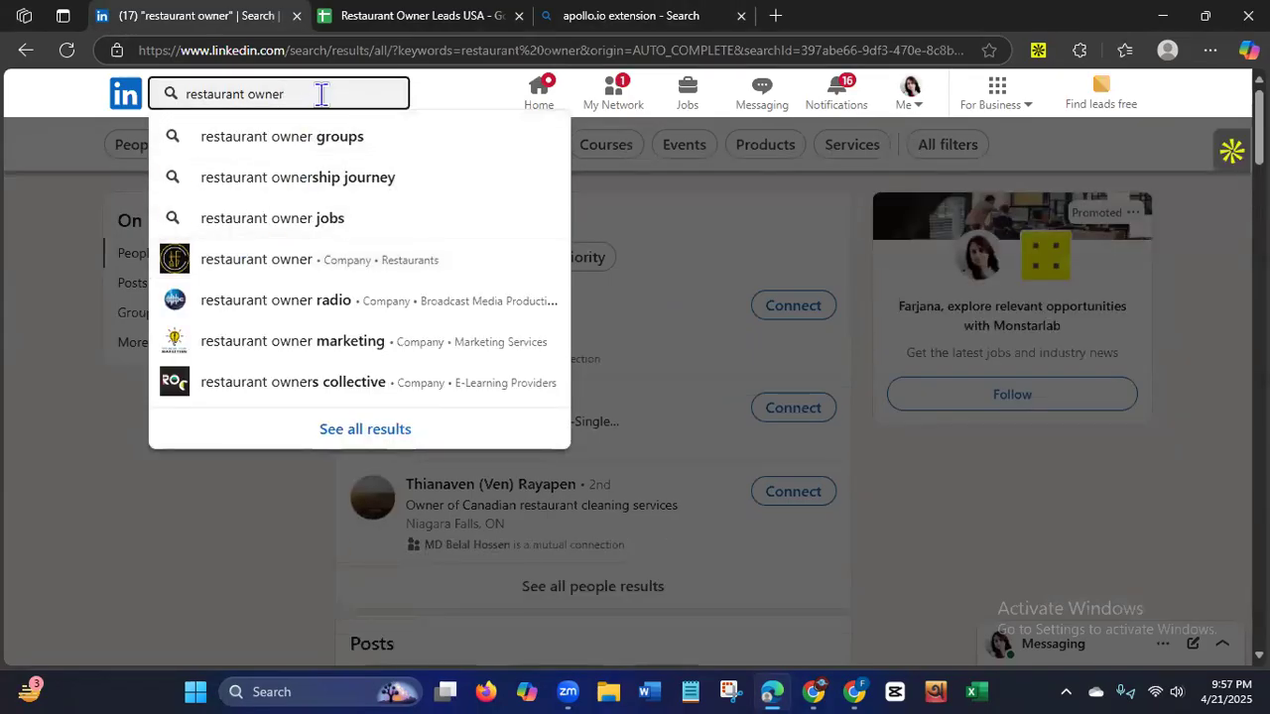
{"action": "key", "text": "Return"}
{"action": "left_click", "coordinate": [142, 147]}
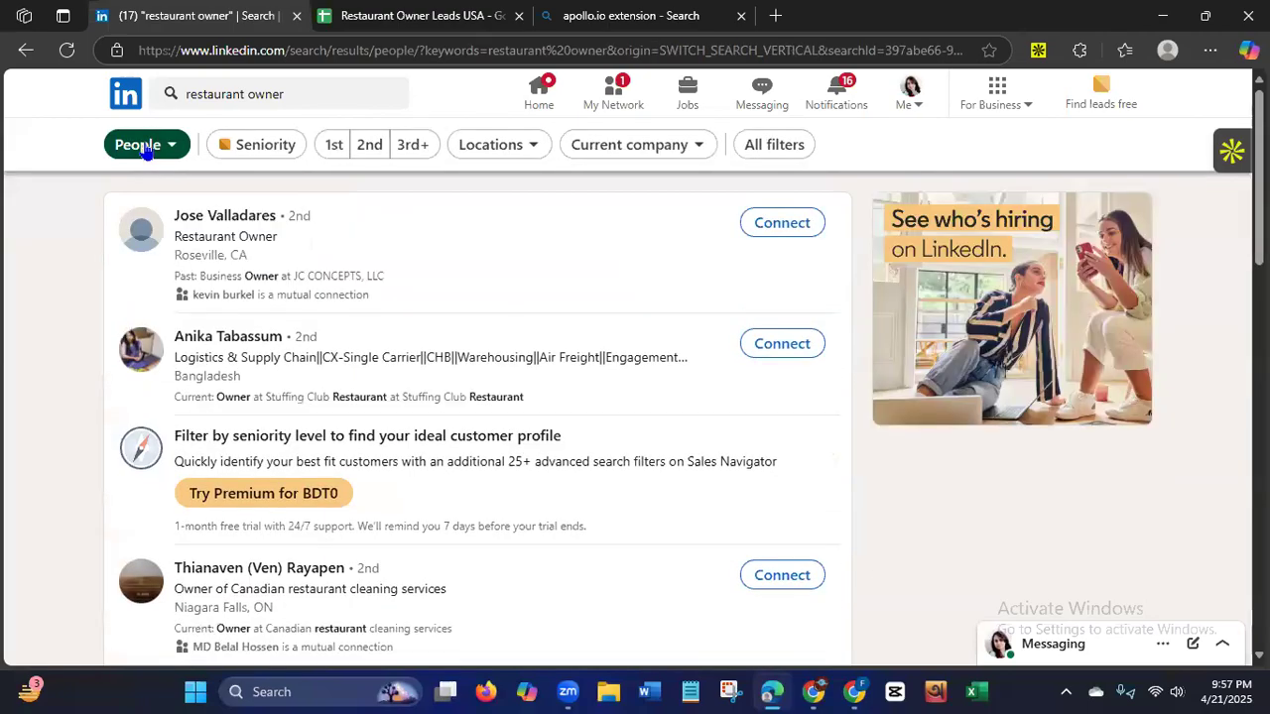
Filter the restaurant owner people results by the location United States.
{"action": "left_click", "coordinate": [472, 151]}
{"action": "left_click", "coordinate": [380, 249]}
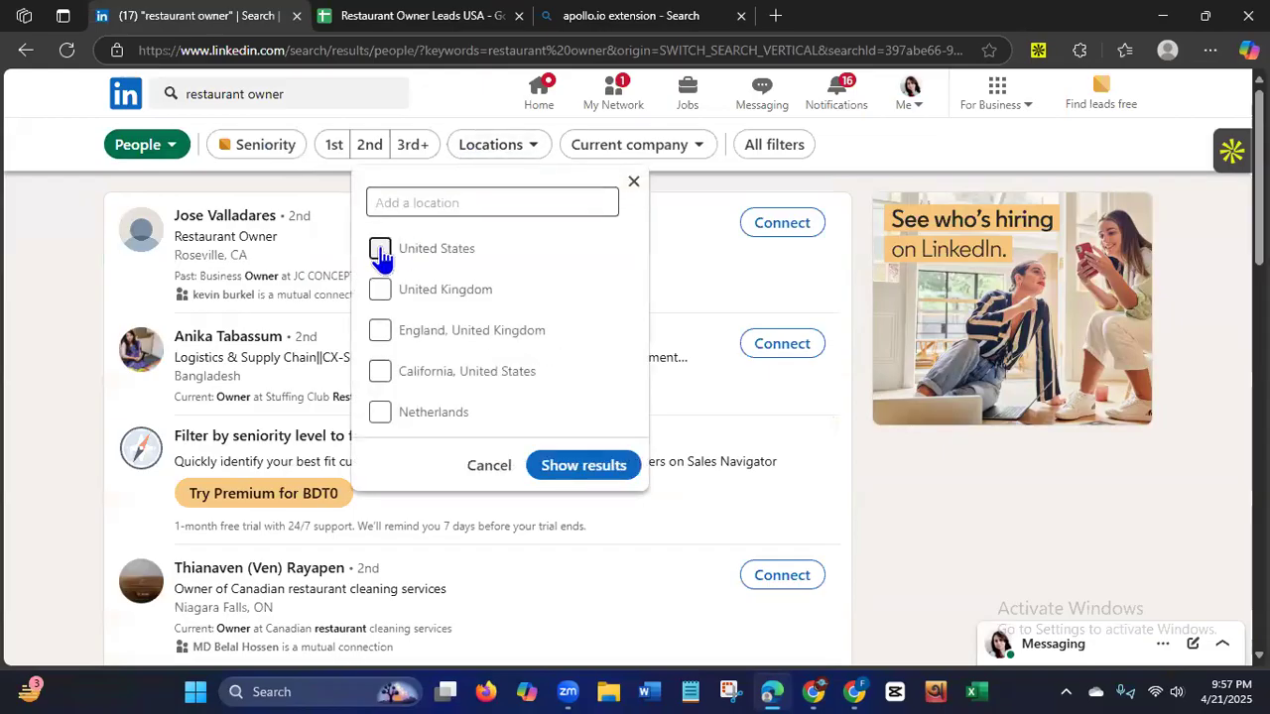
{"action": "left_click", "coordinate": [573, 468]}
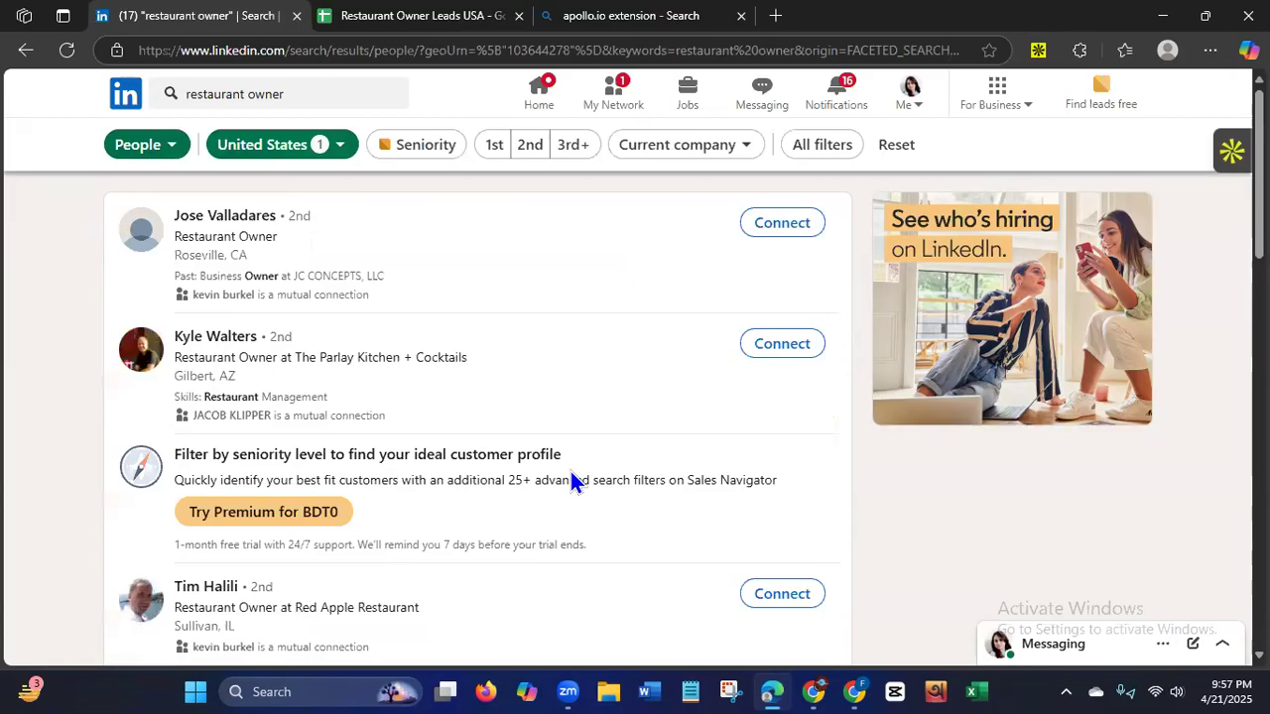
Open the Apollo extension on the LinkedIn search results and dismiss its helpful tip about emails and mobile numbers.
{"action": "left_click", "coordinate": [1221, 156]}
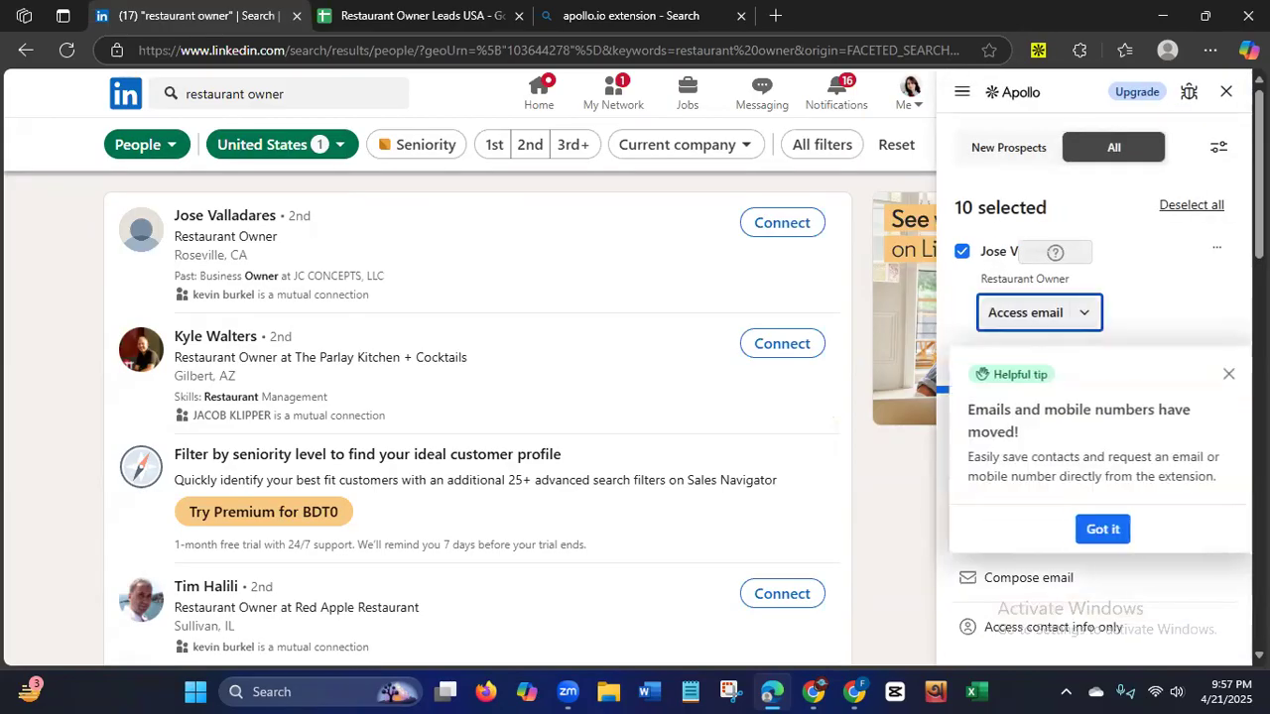
{"action": "left_click", "coordinate": [1096, 532]}
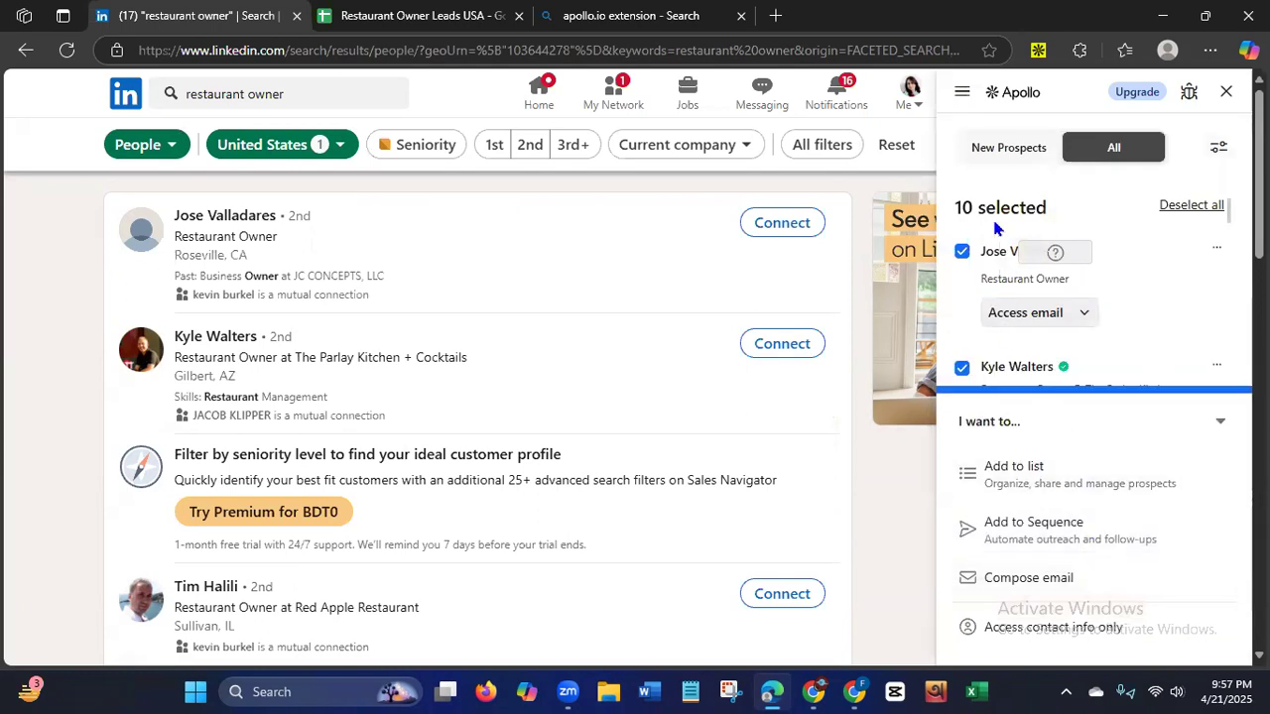
Look through Apollo's list of selected prospects and compare it with the people in the LinkedIn results.
{"action": "left_click_drag", "start_coordinate": [952, 217], "coordinate": [1051, 210]}
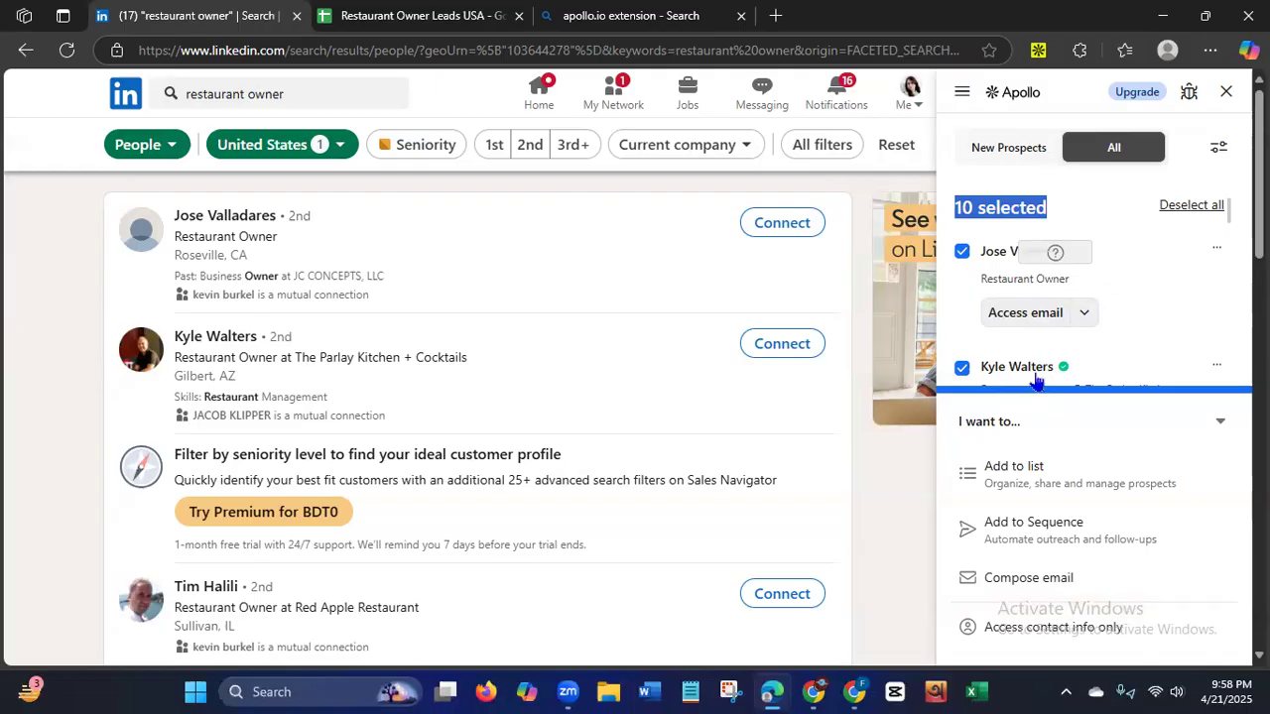
{"action": "scroll", "coordinate": [1257, 198], "scroll_direction": "down", "scroll_amount": 1}
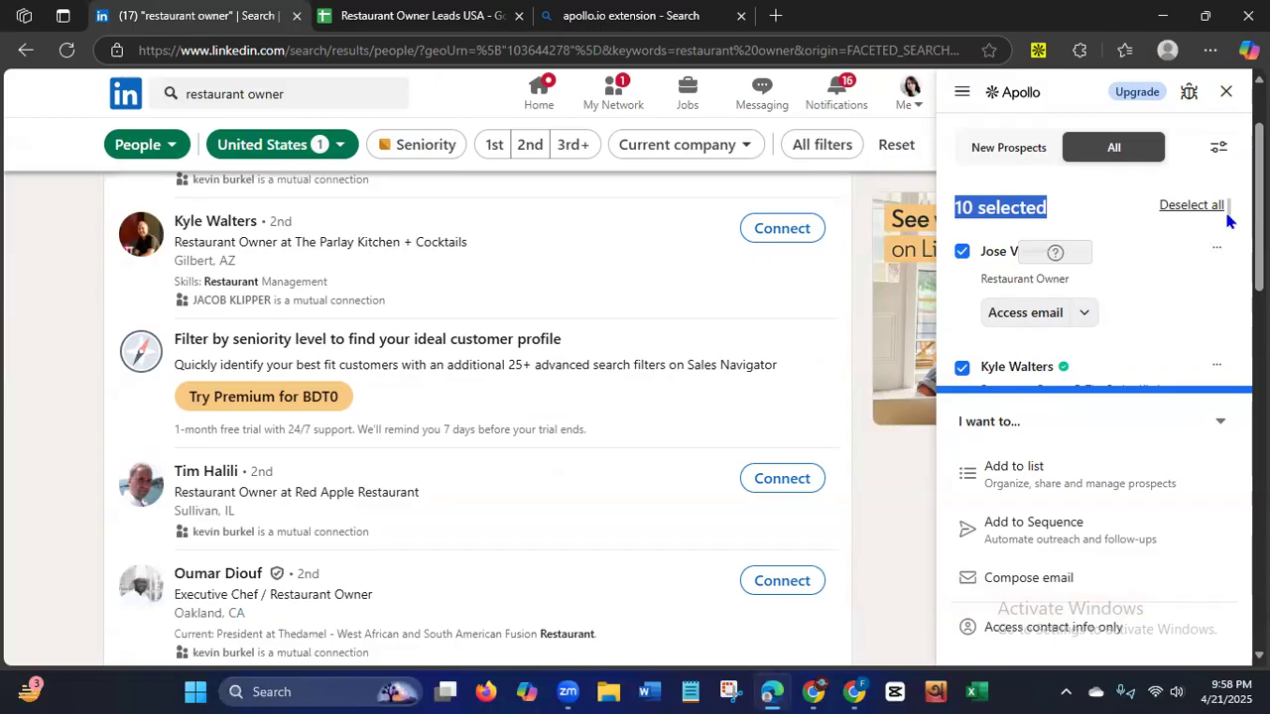
{"action": "scroll", "coordinate": [1230, 243], "scroll_direction": "down", "scroll_amount": 2}
{"action": "left_click_drag", "start_coordinate": [1227, 239], "coordinate": [1228, 288]}
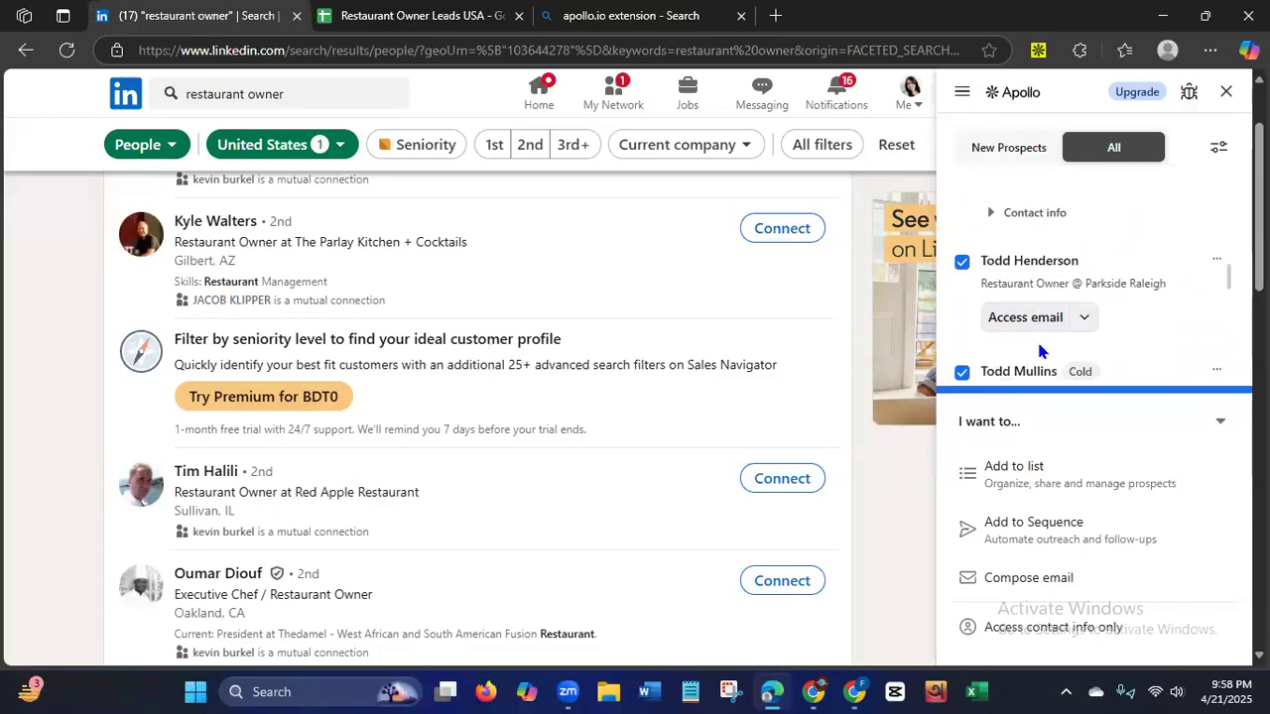
{"action": "scroll", "coordinate": [1091, 287], "scroll_direction": "down", "scroll_amount": 3}
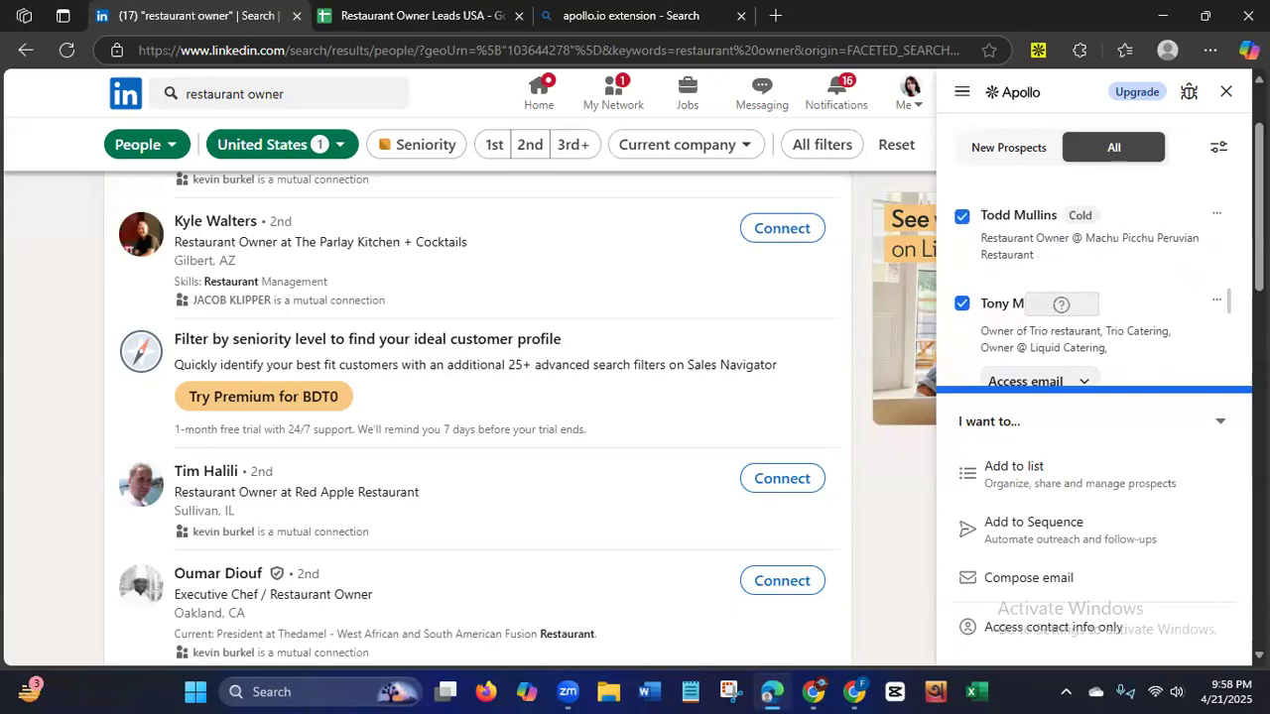
{"action": "scroll", "coordinate": [1091, 288], "scroll_direction": "down", "scroll_amount": 5}
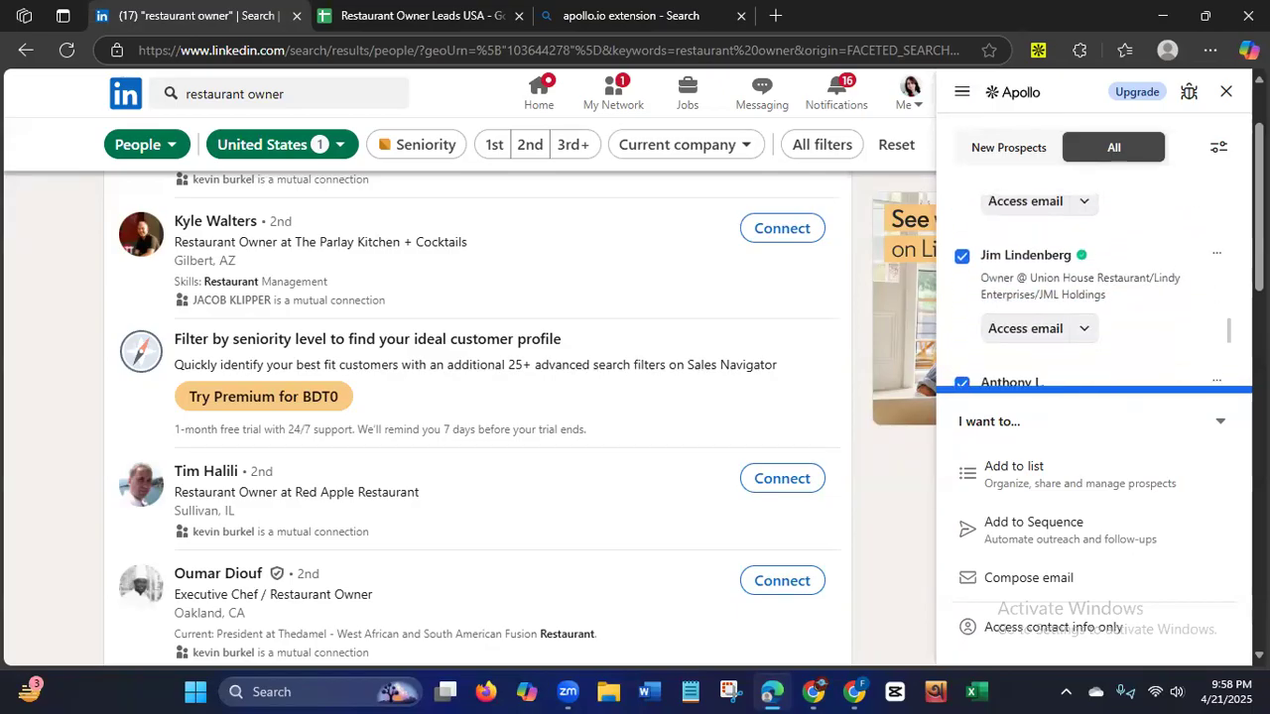
{"action": "scroll", "coordinate": [1092, 287], "scroll_direction": "down", "scroll_amount": 2}
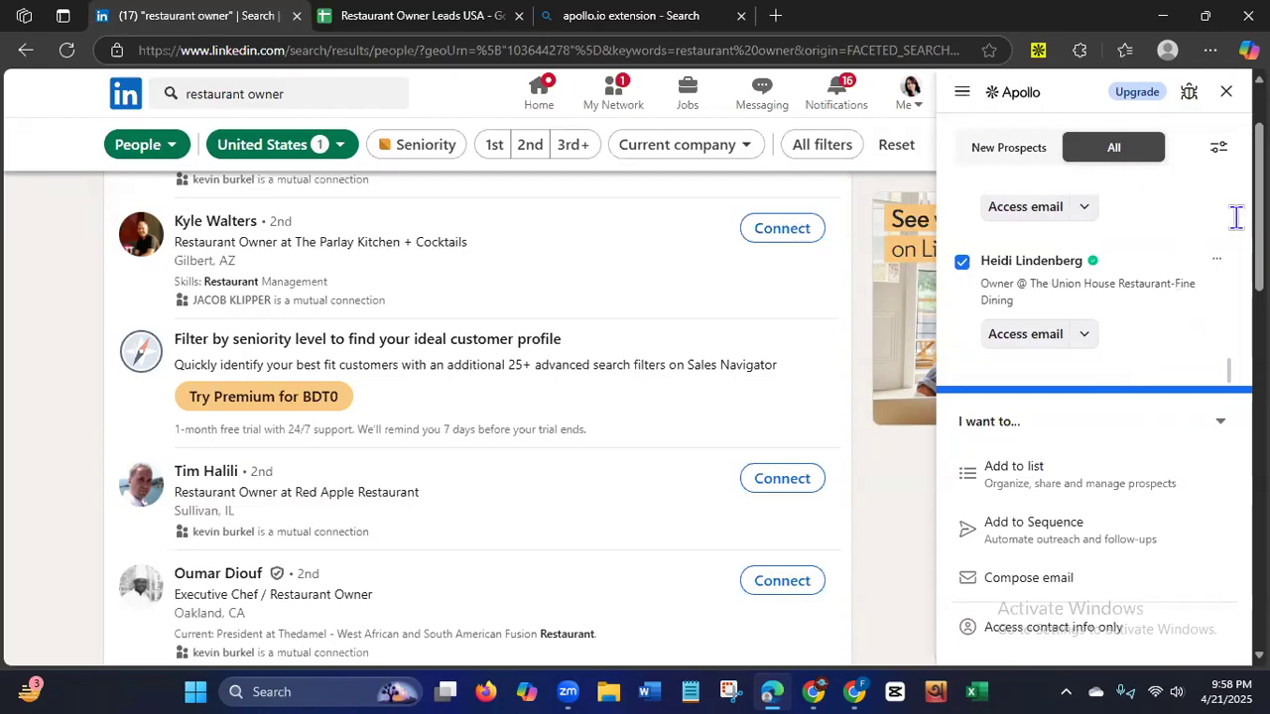
{"action": "scroll", "coordinate": [1240, 218], "scroll_direction": "up", "scroll_amount": 1}
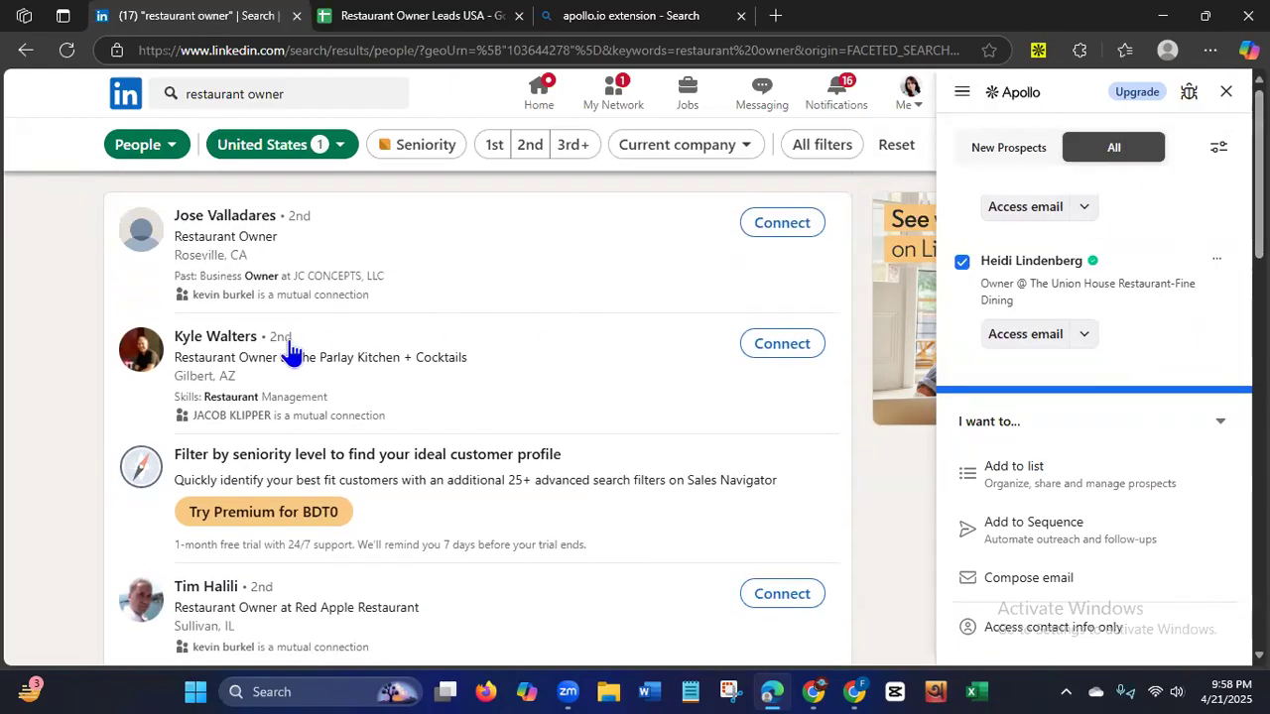
Open the profile of the restaurant owner at The Parlay Kitchen + Cocktails in a new tab and switch to it.
{"action": "right_click", "coordinate": [198, 342]}
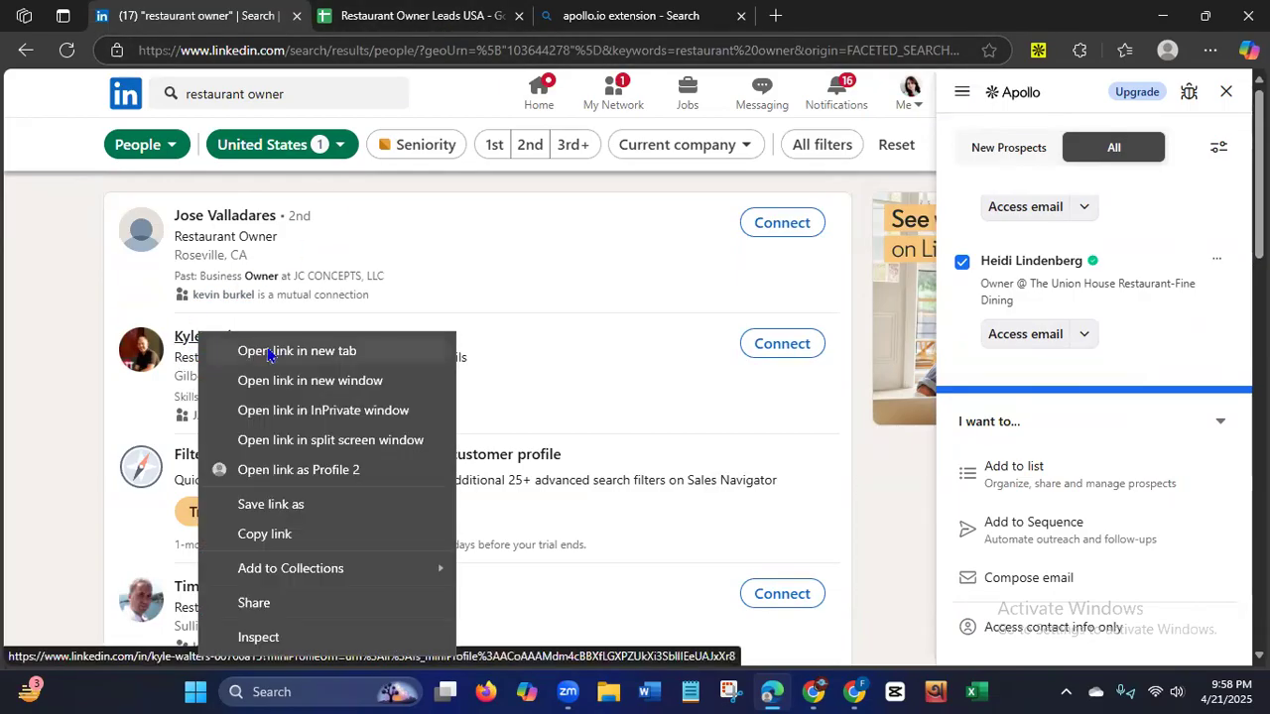
{"action": "left_click", "coordinate": [273, 352]}
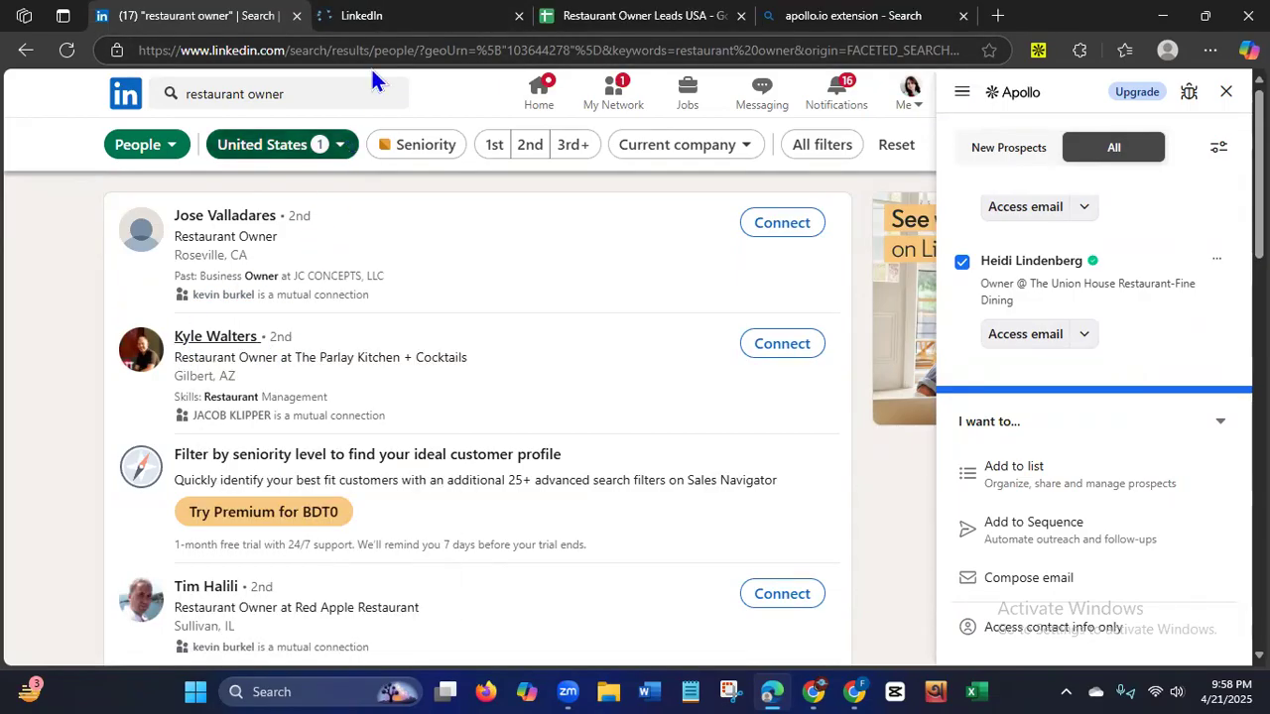
{"action": "left_click", "coordinate": [400, 21]}
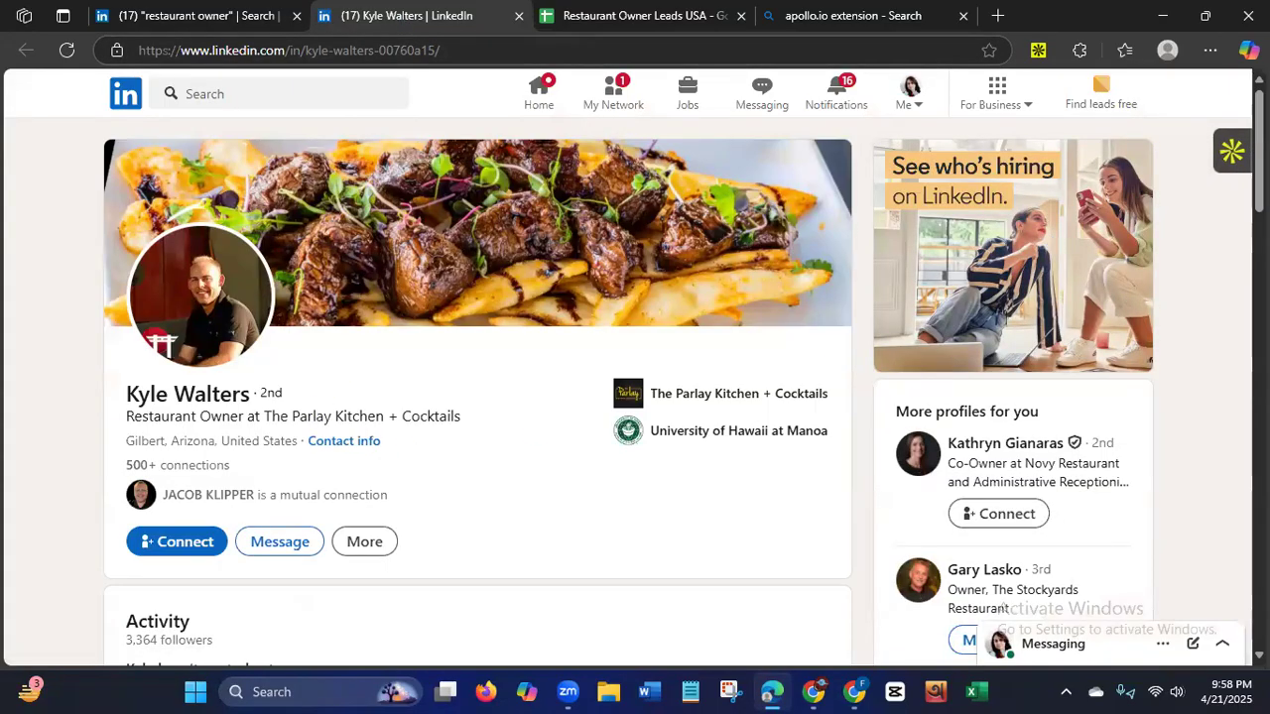
Open the Apollo extension on the restaurant owner's LinkedIn profile and examine the name, company and the email and phone access options.
{"action": "left_click", "coordinate": [1232, 151]}
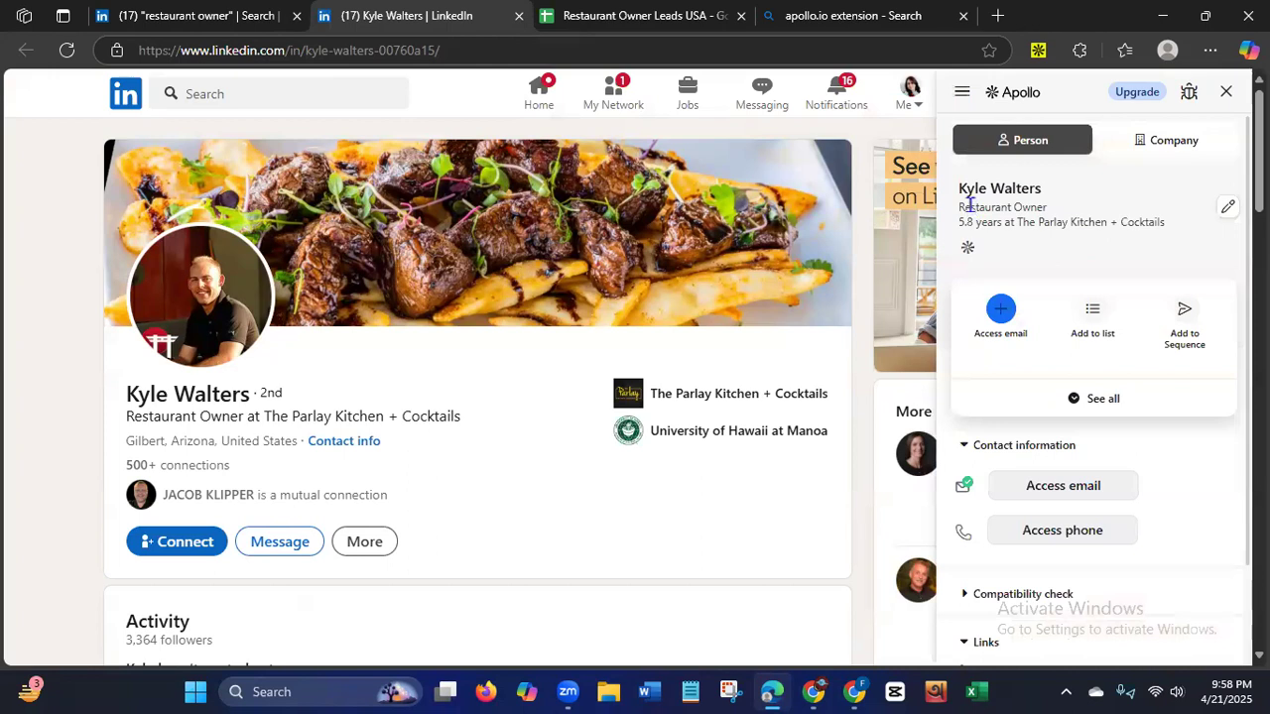
{"action": "left_click_drag", "start_coordinate": [968, 188], "coordinate": [1063, 196]}
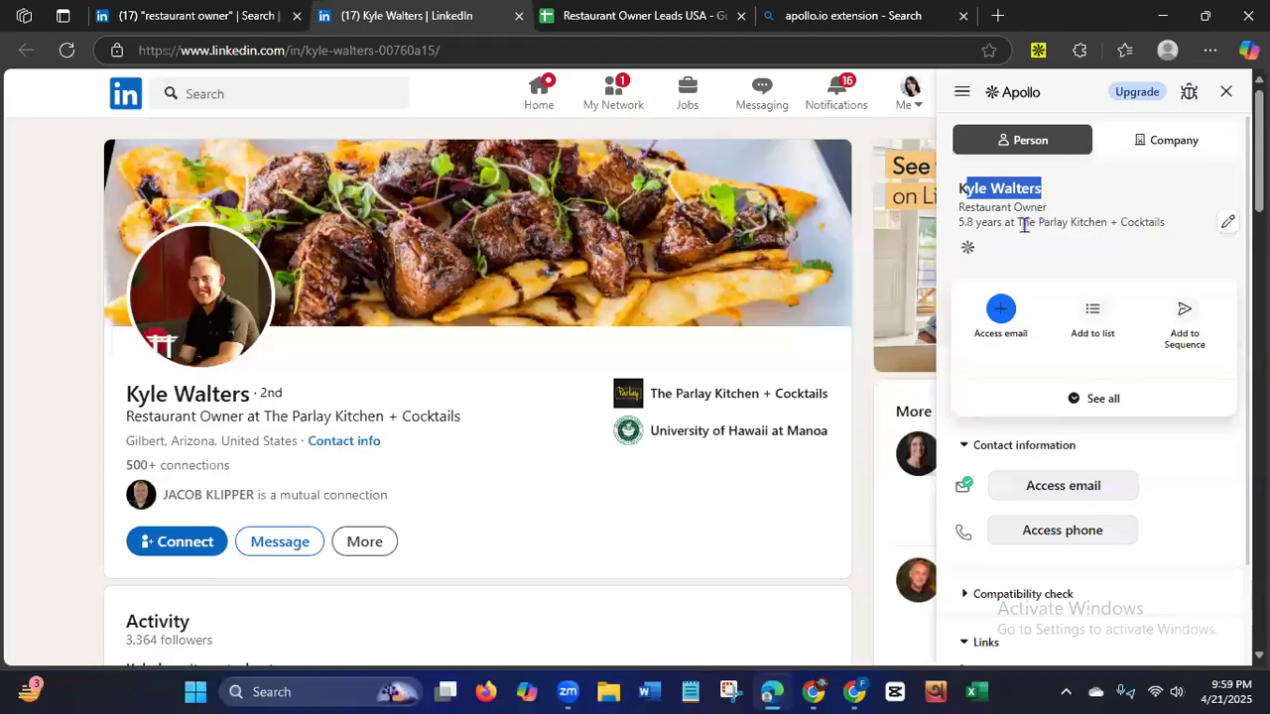
{"action": "left_click_drag", "start_coordinate": [1024, 224], "coordinate": [1174, 221]}
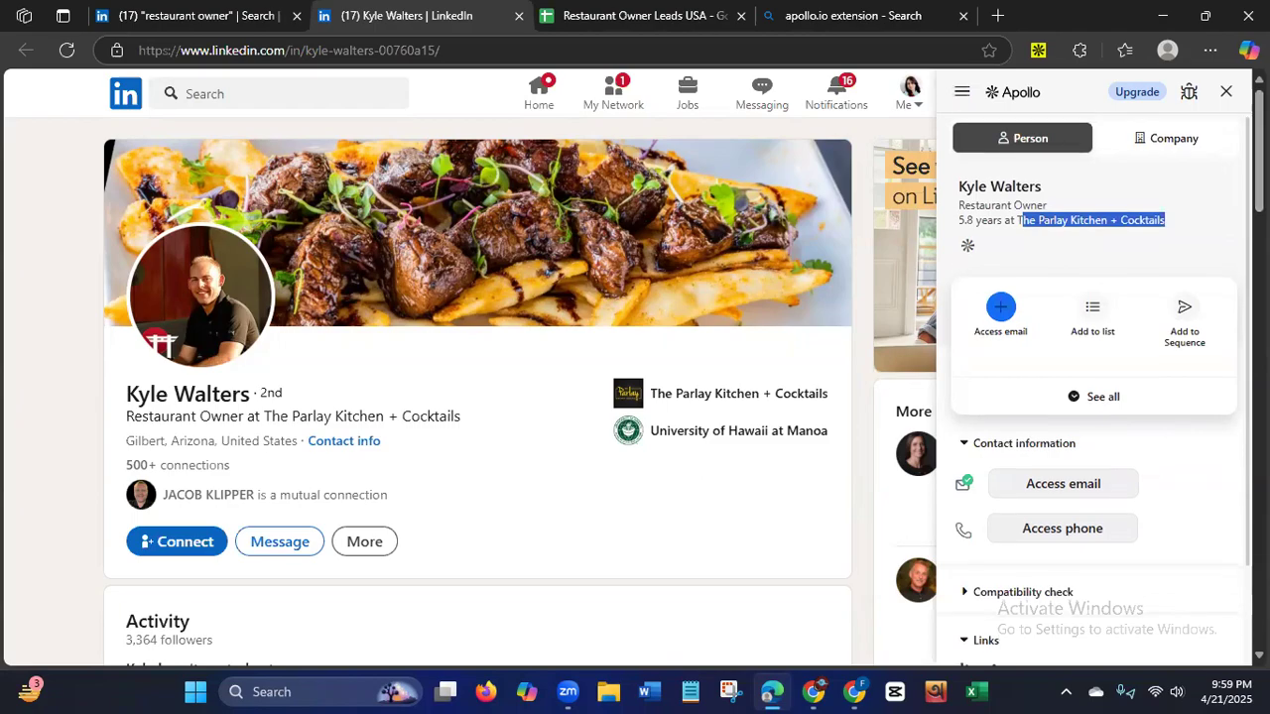
{"action": "scroll", "coordinate": [1098, 377], "scroll_direction": "down", "scroll_amount": 2}
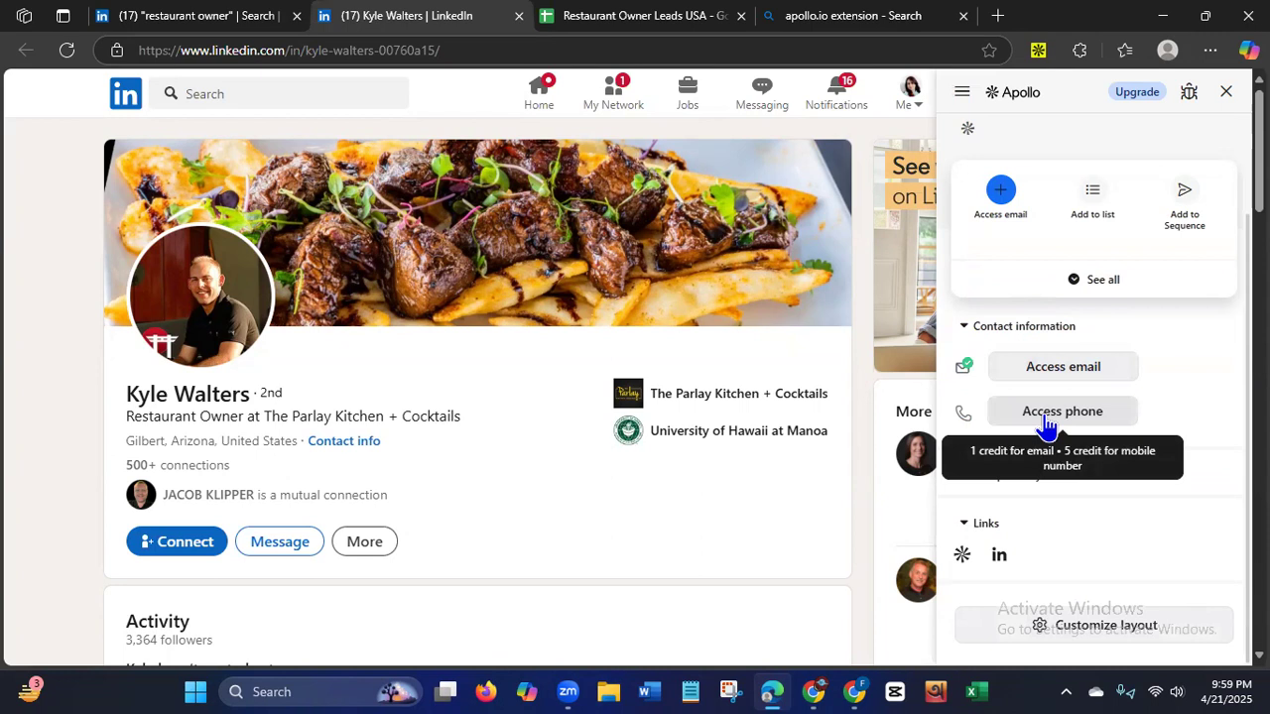
Close the apollo.io extension search tab and return to the restaurant owner's LinkedIn profile.
{"action": "left_click", "coordinate": [832, 24]}
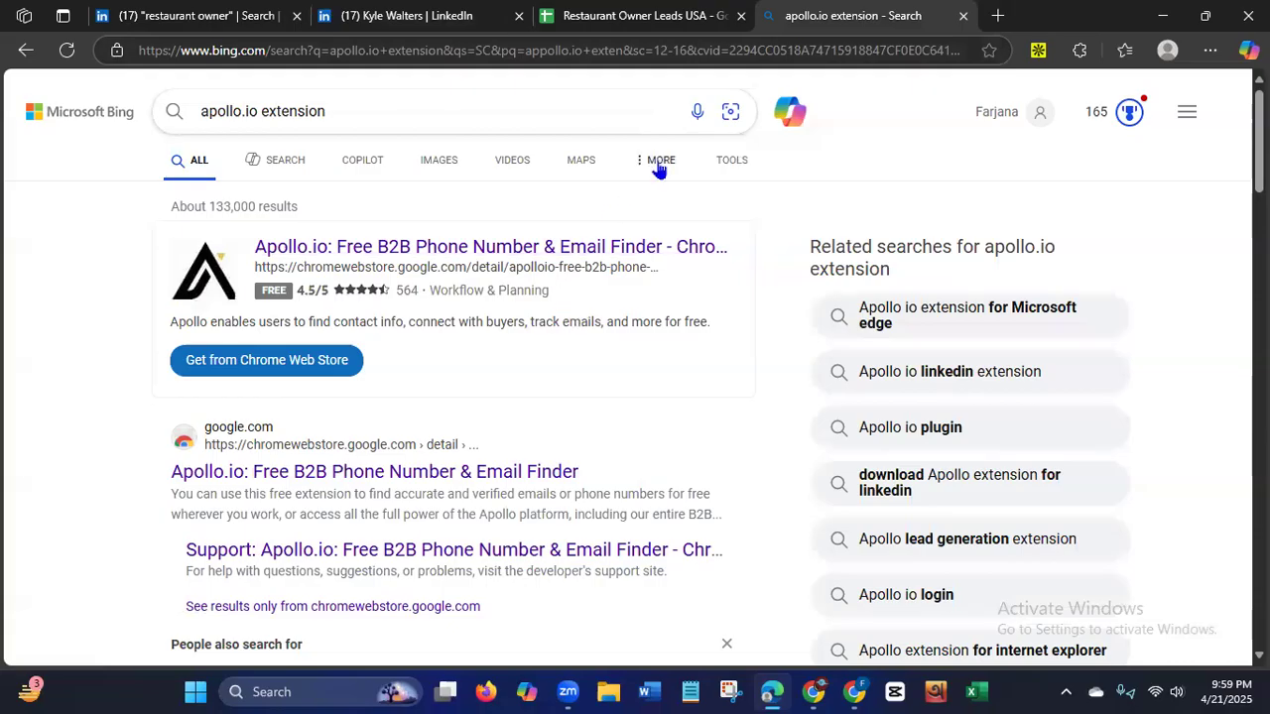
{"action": "left_click", "coordinate": [963, 16]}
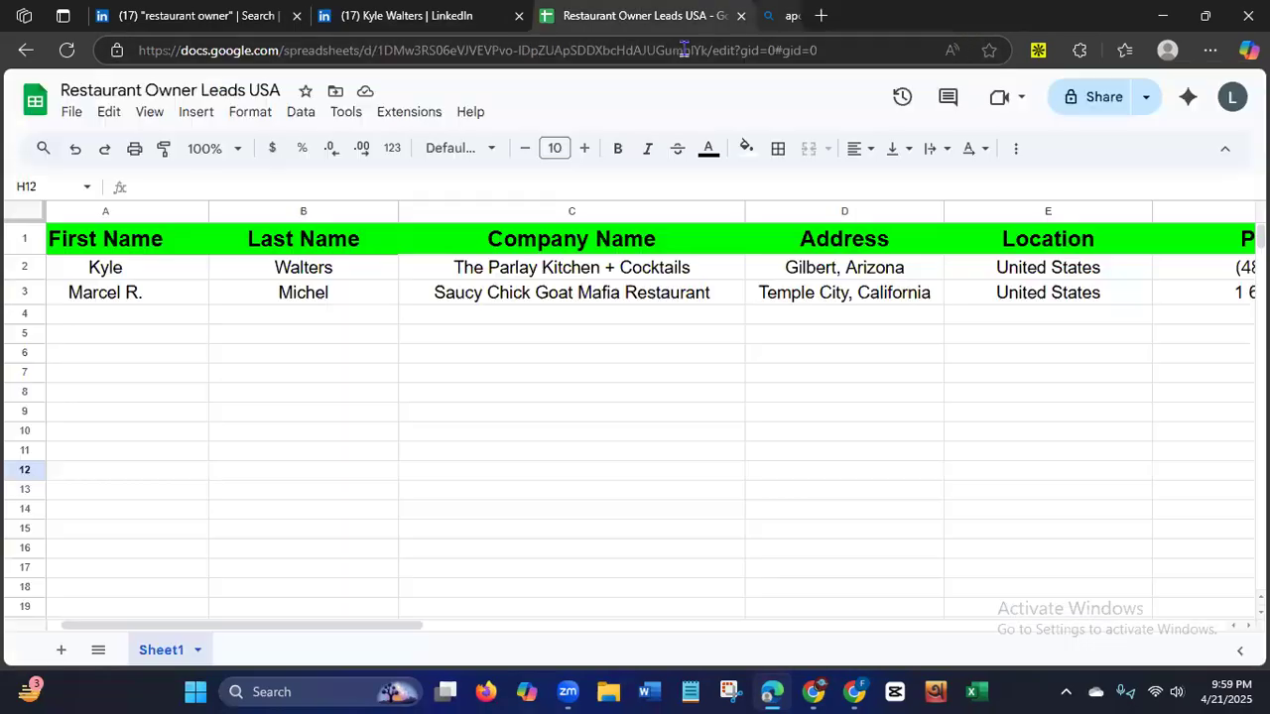
{"action": "left_click", "coordinate": [377, 16]}
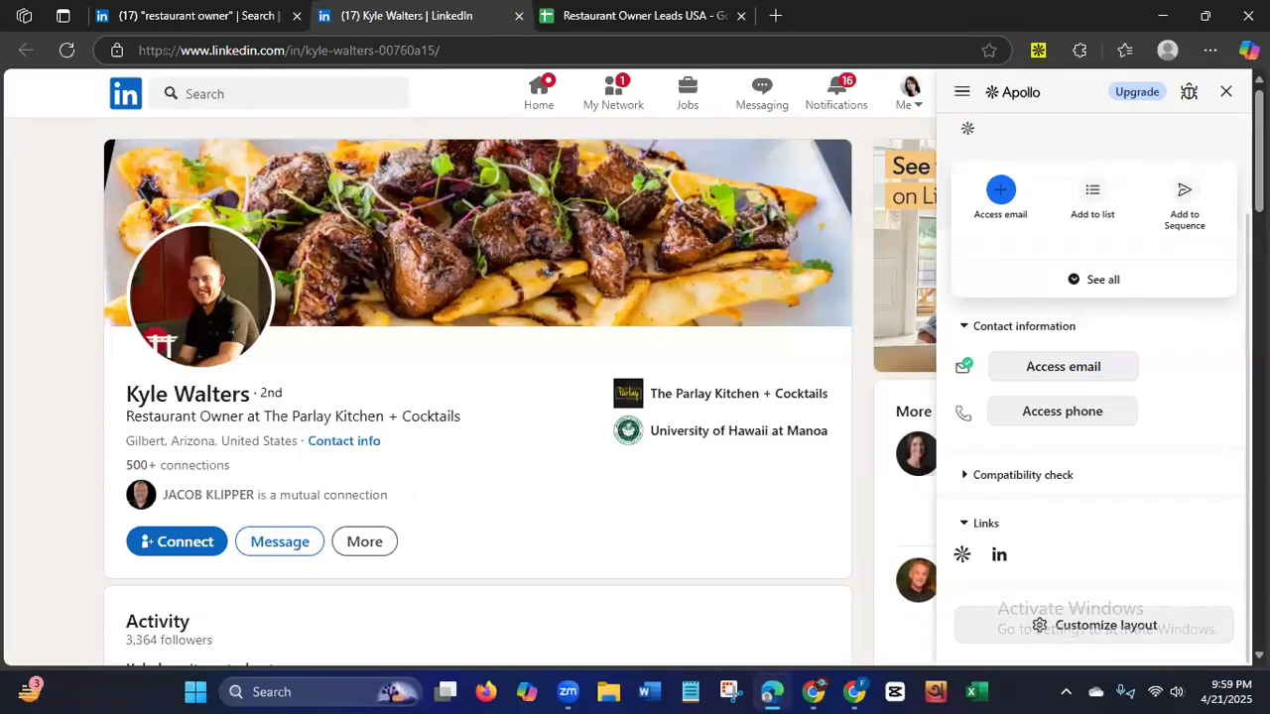
Close the Apollo panel on the profile and review the phone, email and source URL columns in the leads sheet.
{"action": "scroll", "coordinate": [992, 248], "scroll_direction": "up", "scroll_amount": 3}
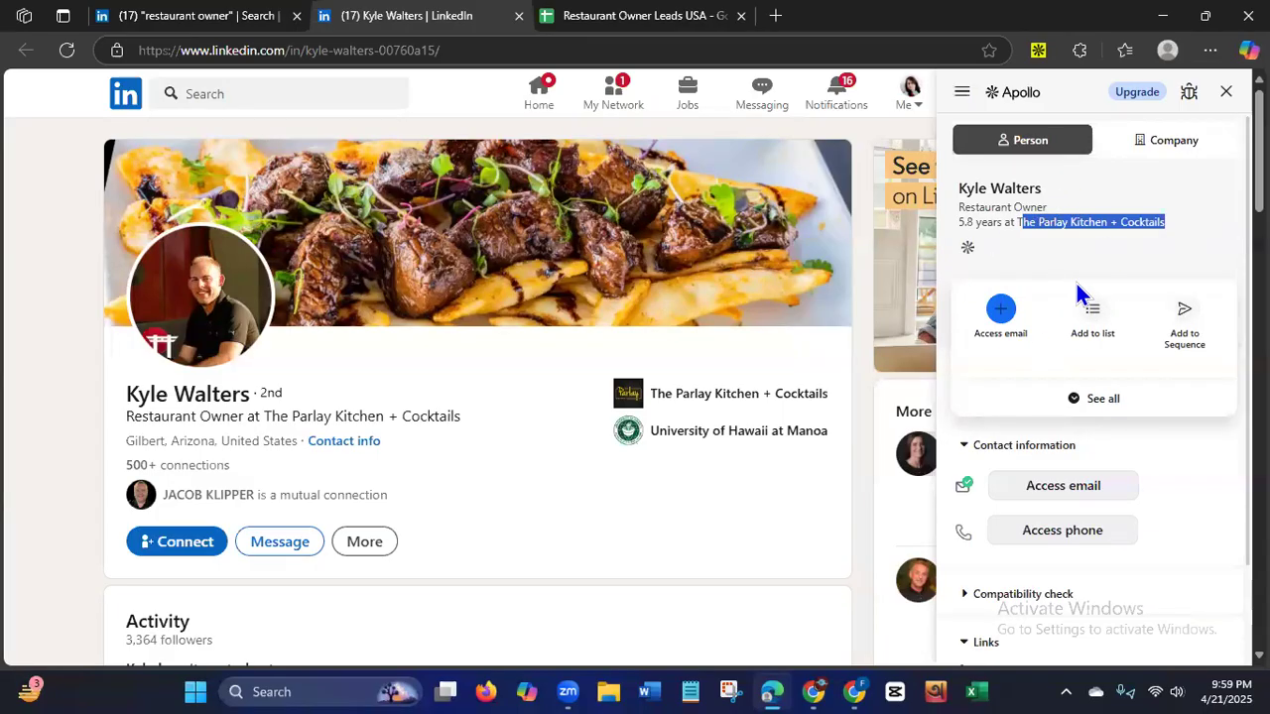
{"action": "left_click", "coordinate": [58, 423]}
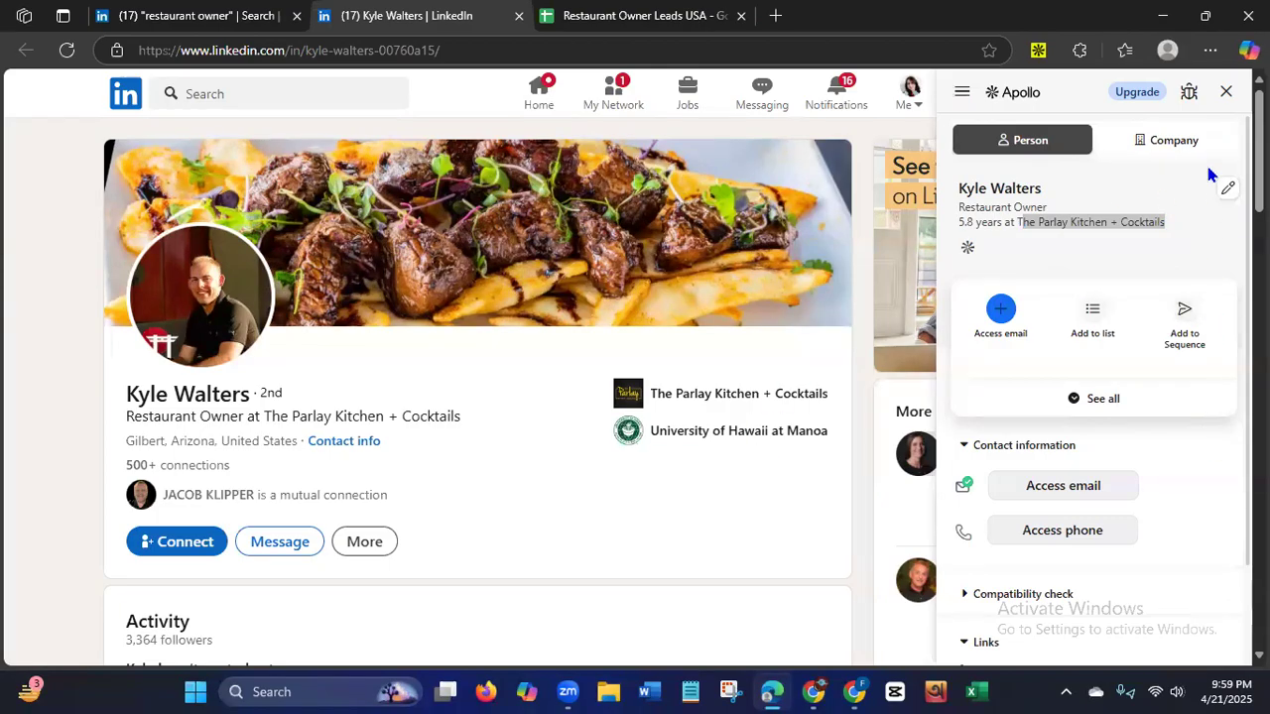
{"action": "left_click", "coordinate": [1230, 95]}
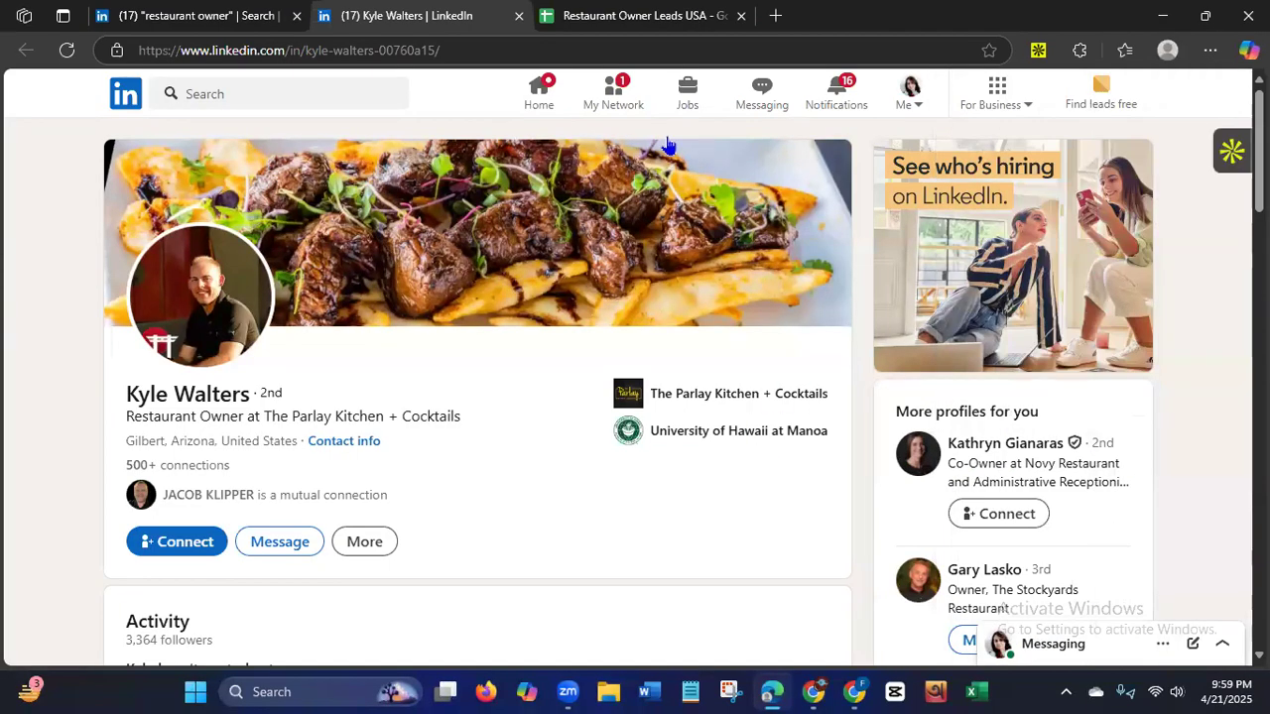
{"action": "left_click", "coordinate": [636, 18]}
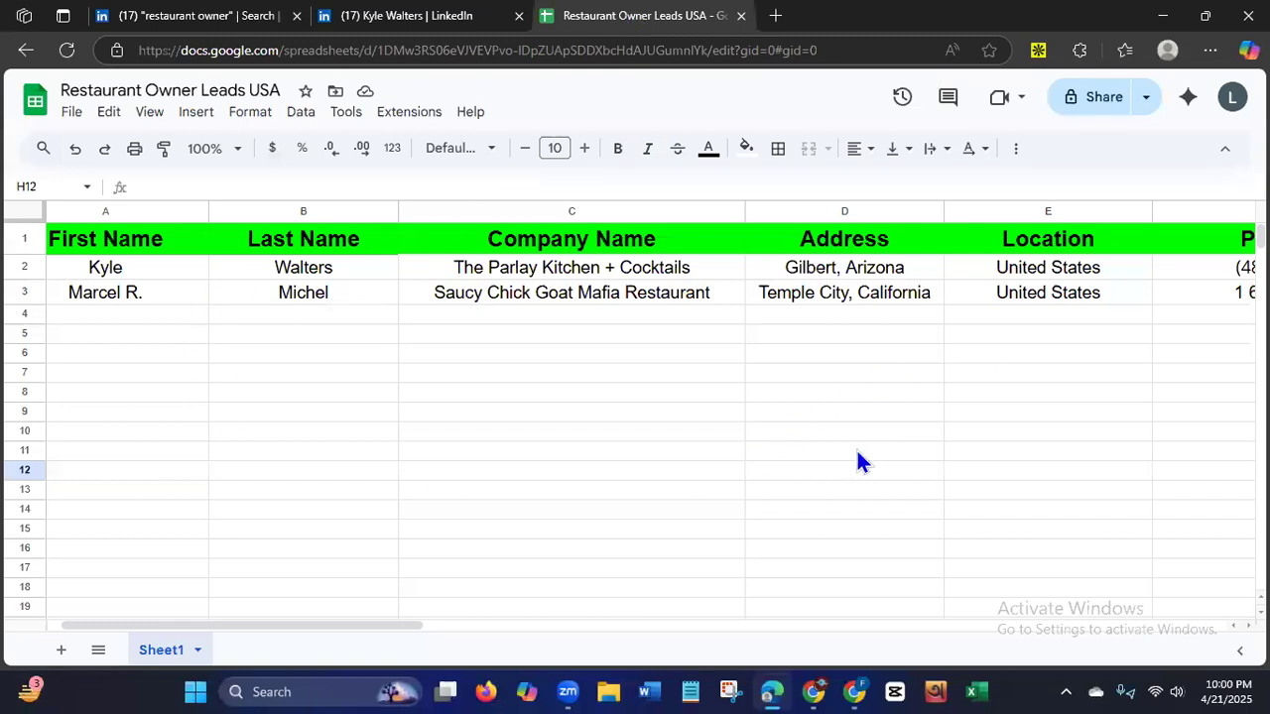
{"action": "scroll", "coordinate": [1153, 632], "scroll_direction": "right", "scroll_amount": 5}
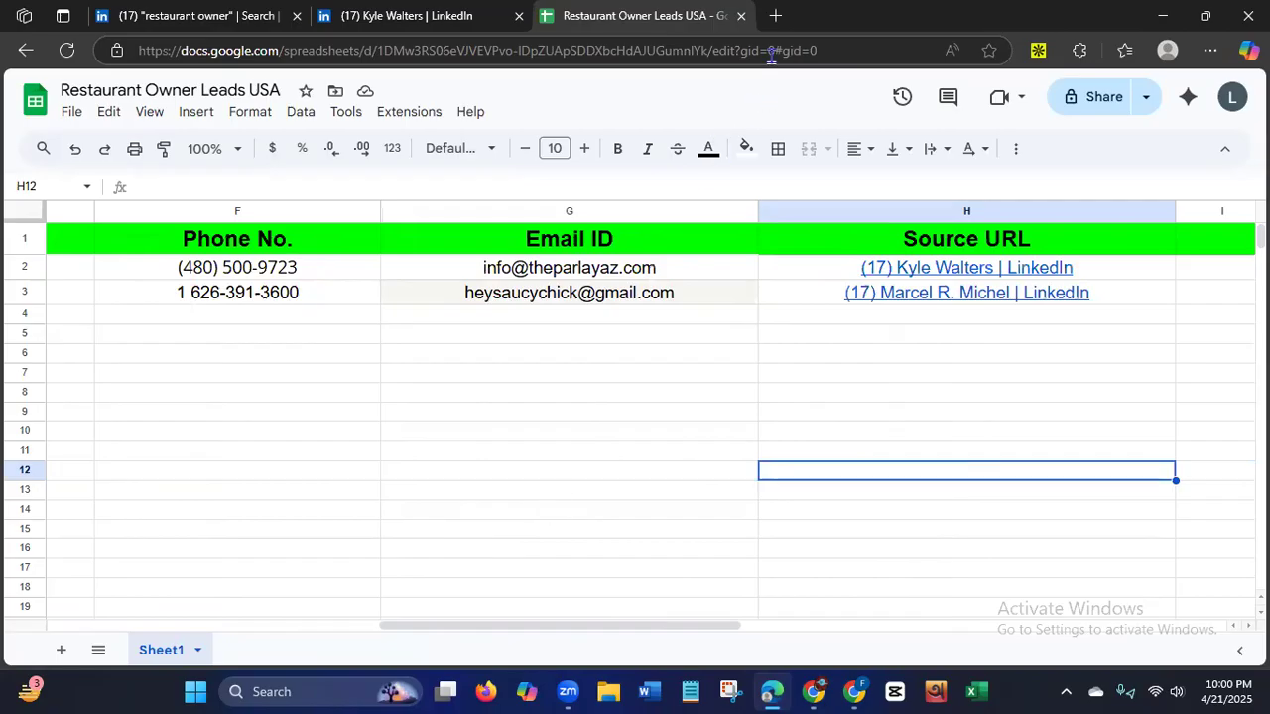
Search the web for "email verifier" in a new tab.
{"action": "left_click", "coordinate": [777, 18]}
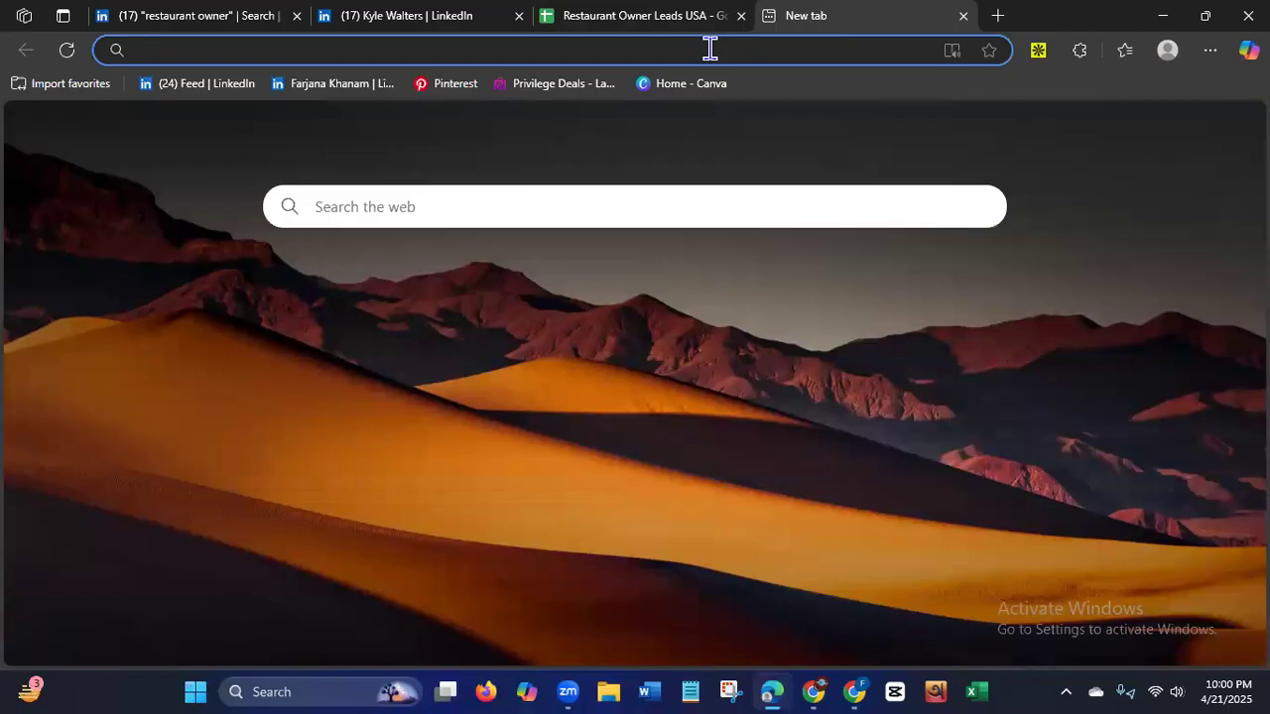
{"action": "type", "text": "email"}
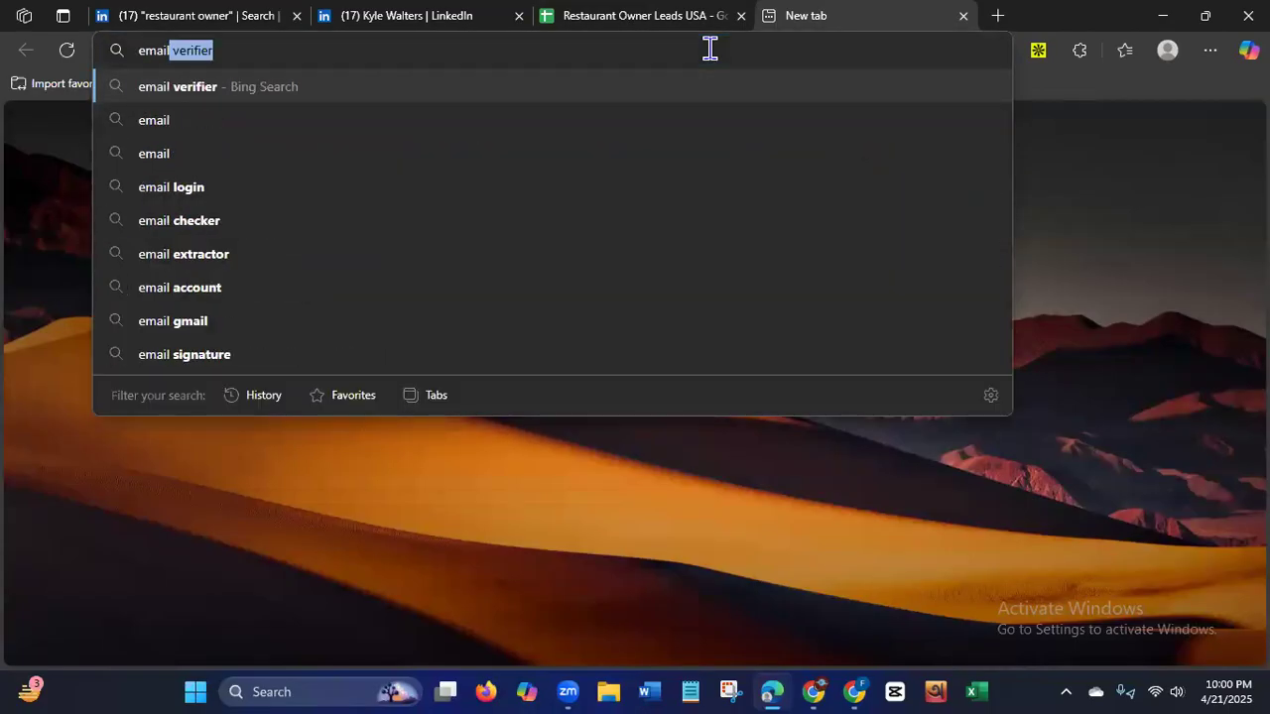
{"action": "left_click", "coordinate": [258, 95]}
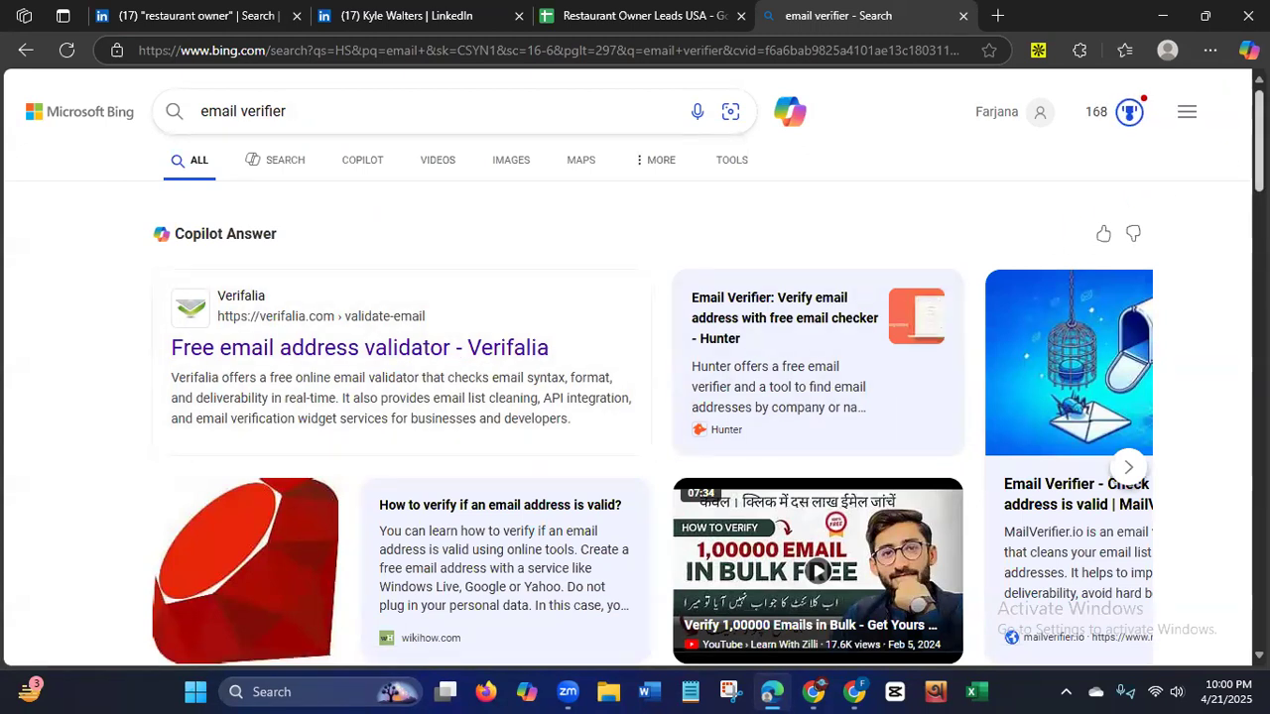
Look through the email verifier search results and open Verifalia's free email address validator at its email address field.
{"action": "scroll", "coordinate": [635, 397], "scroll_direction": "down", "scroll_amount": 5}
{"action": "scroll", "coordinate": [635, 367], "scroll_direction": "down", "scroll_amount": 1}
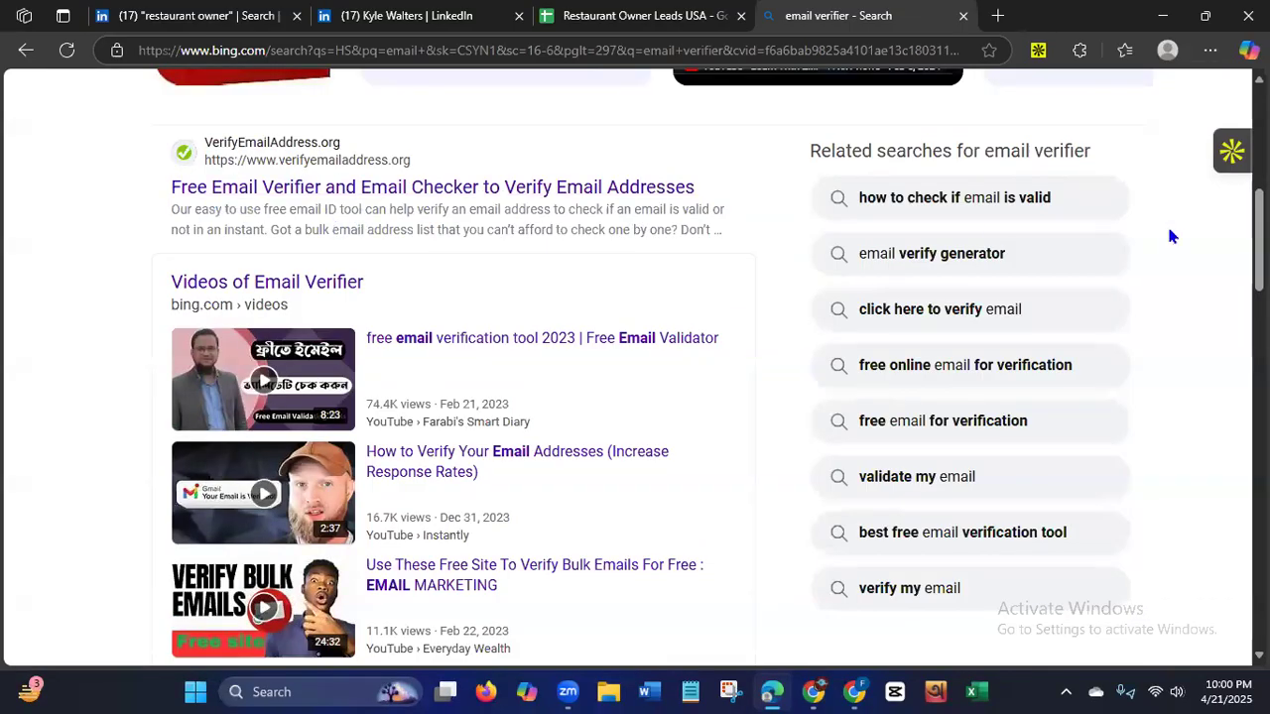
{"action": "scroll", "coordinate": [261, 504], "scroll_direction": "down", "scroll_amount": 6}
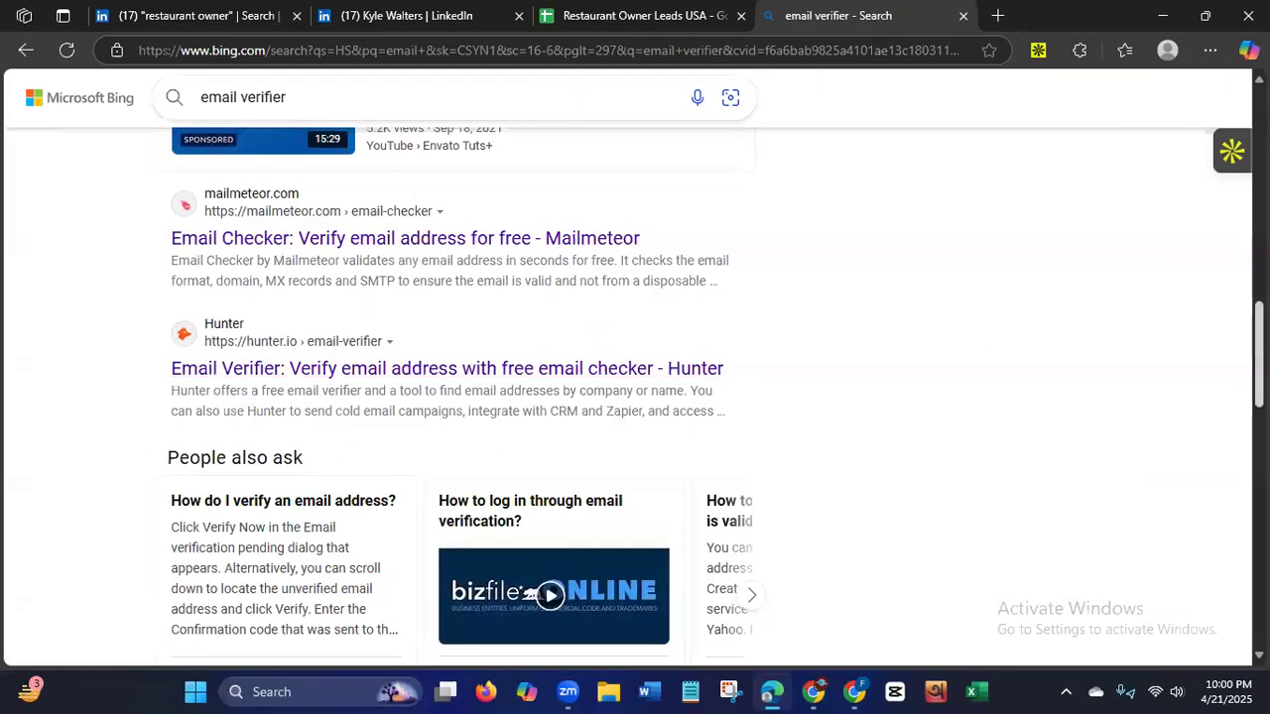
{"action": "scroll", "coordinate": [635, 396], "scroll_direction": "down", "scroll_amount": 6}
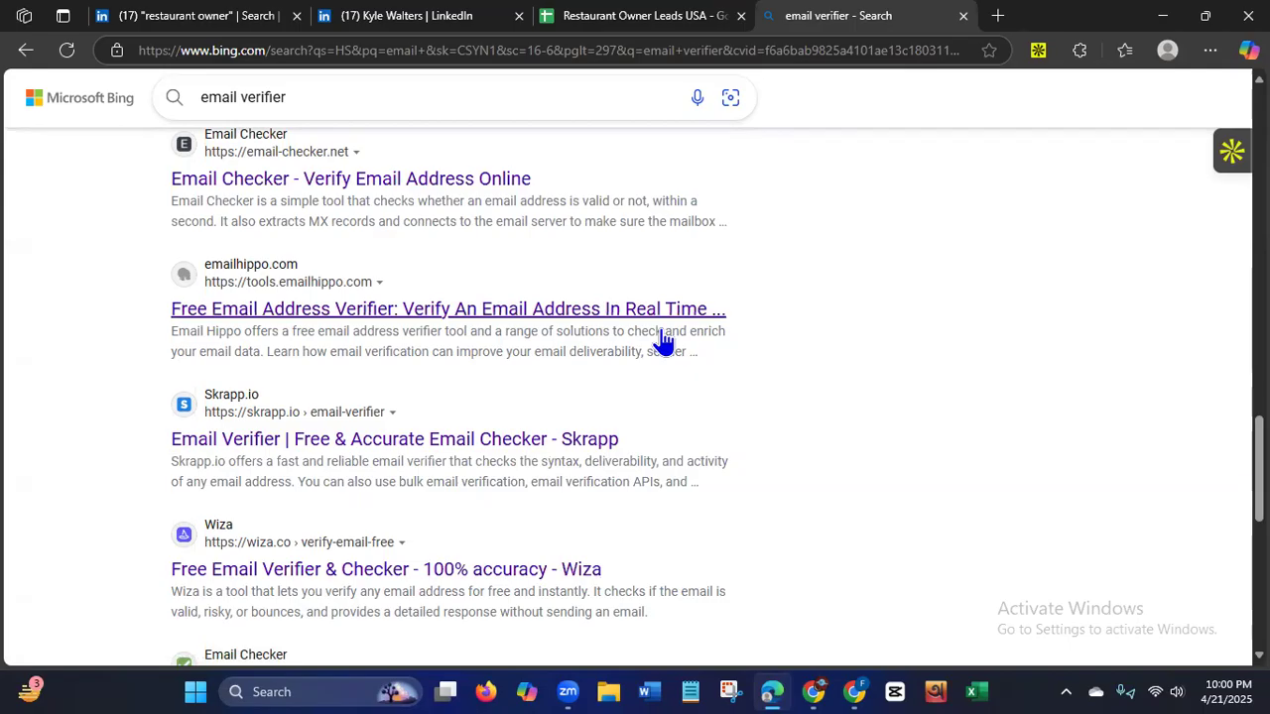
{"action": "left_click_drag", "start_coordinate": [1262, 468], "coordinate": [1262, 137]}
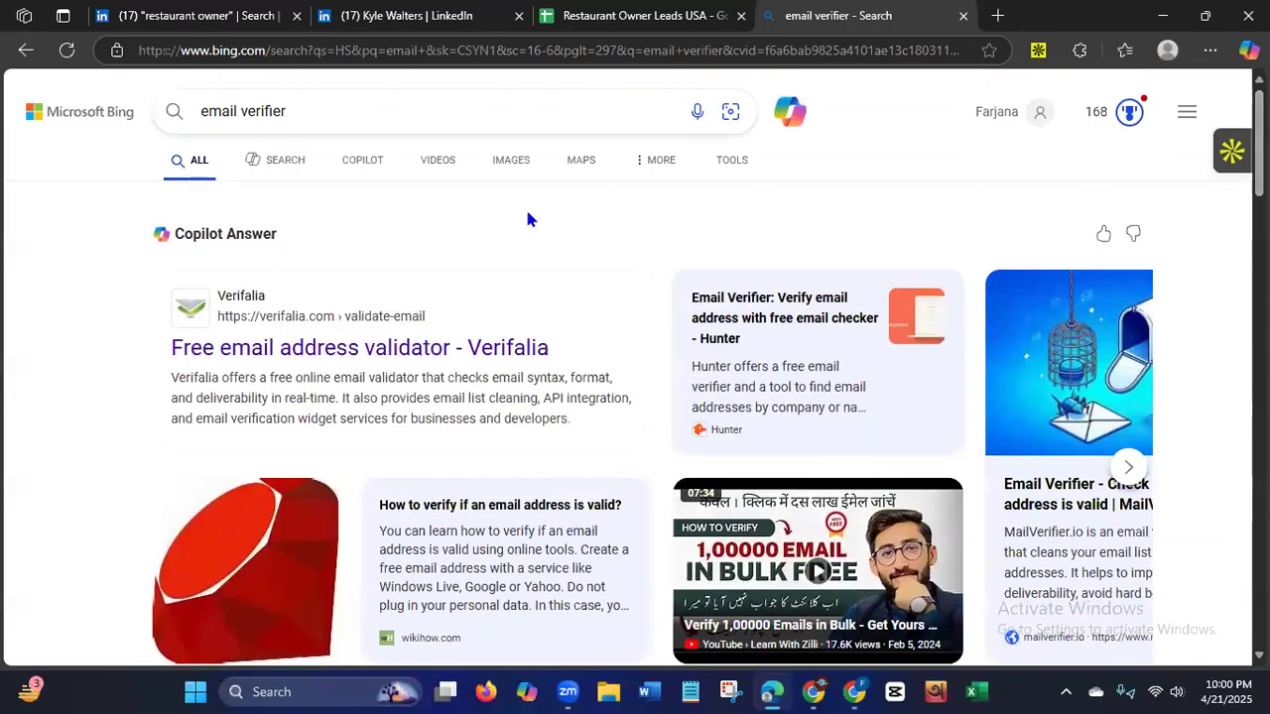
{"action": "left_click", "coordinate": [308, 355]}
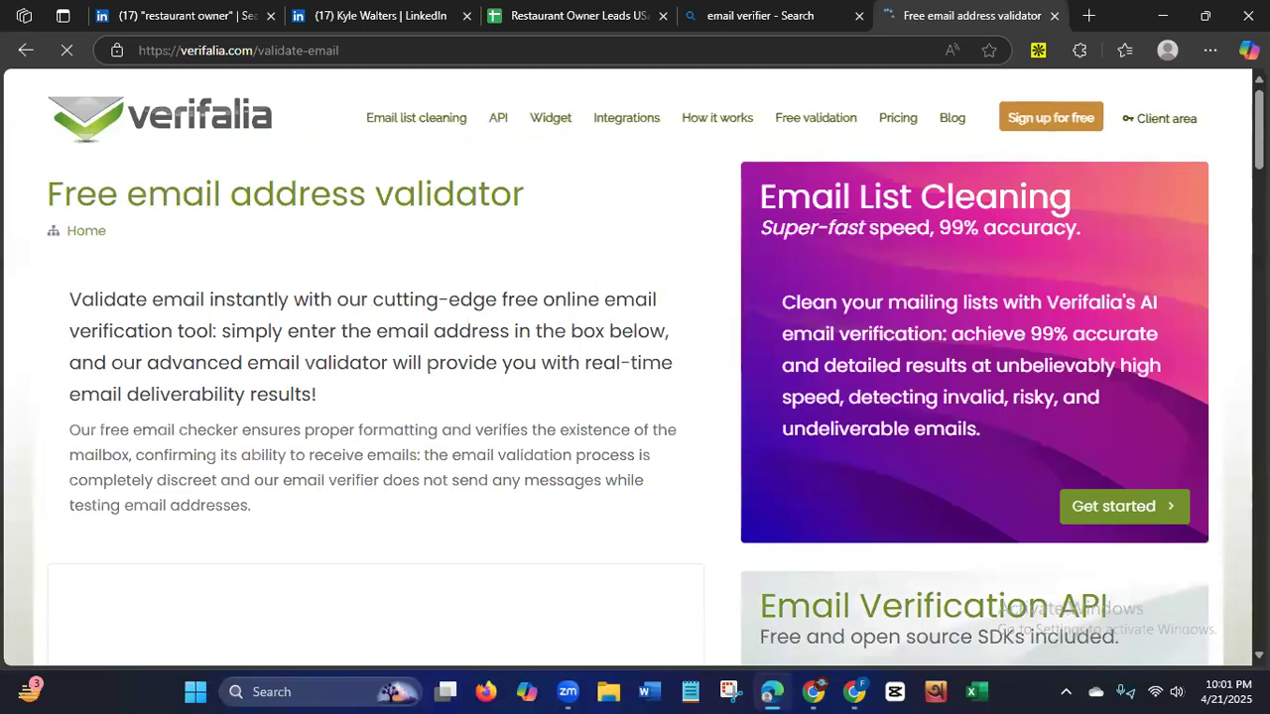
{"action": "scroll", "coordinate": [1051, 247], "scroll_direction": "down", "scroll_amount": 3}
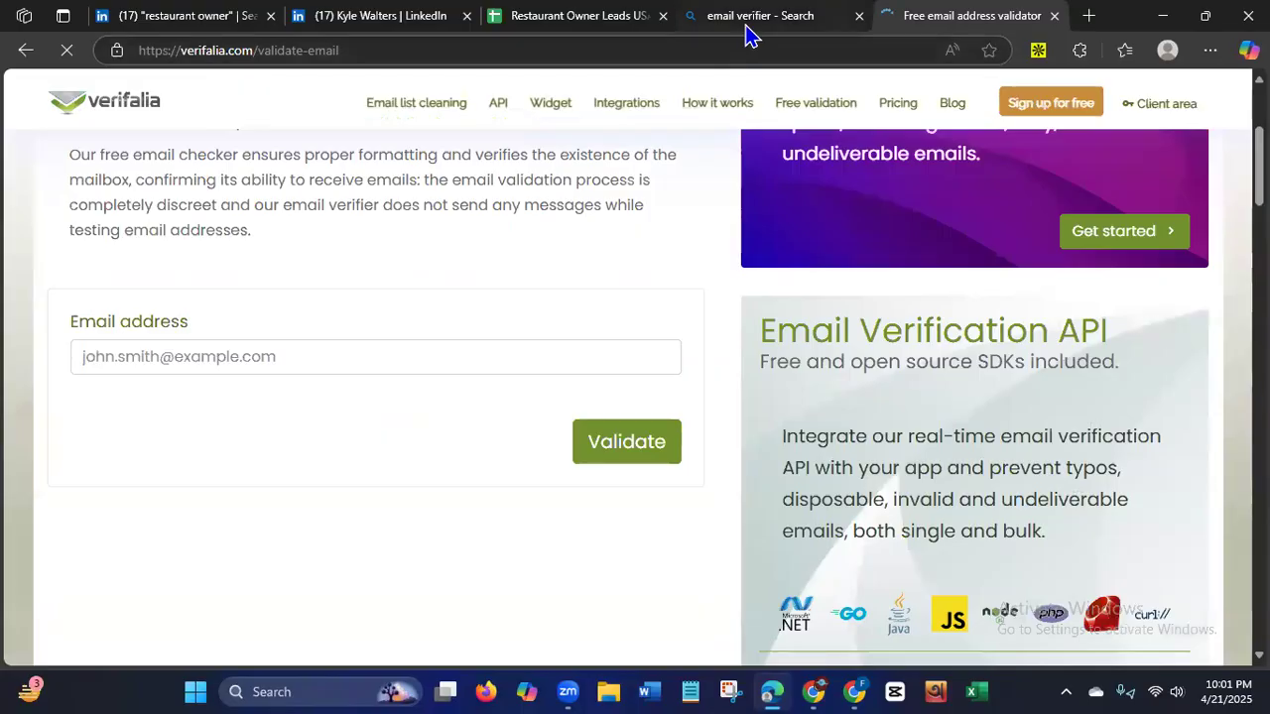
Copy the first lead's email address from cell G2 of the Restaurant Owner Leads USA sheet.
{"action": "left_click", "coordinate": [603, 19]}
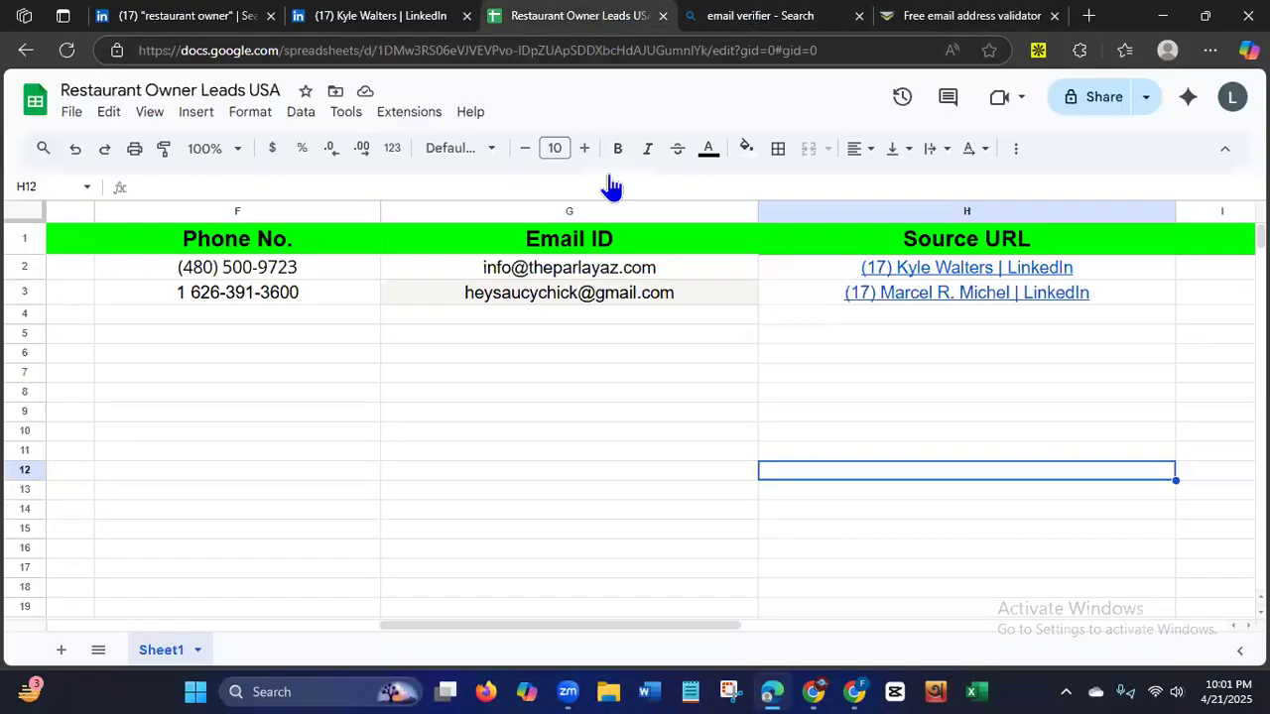
{"action": "left_click", "coordinate": [587, 269]}
{"action": "right_click", "coordinate": [588, 269]}
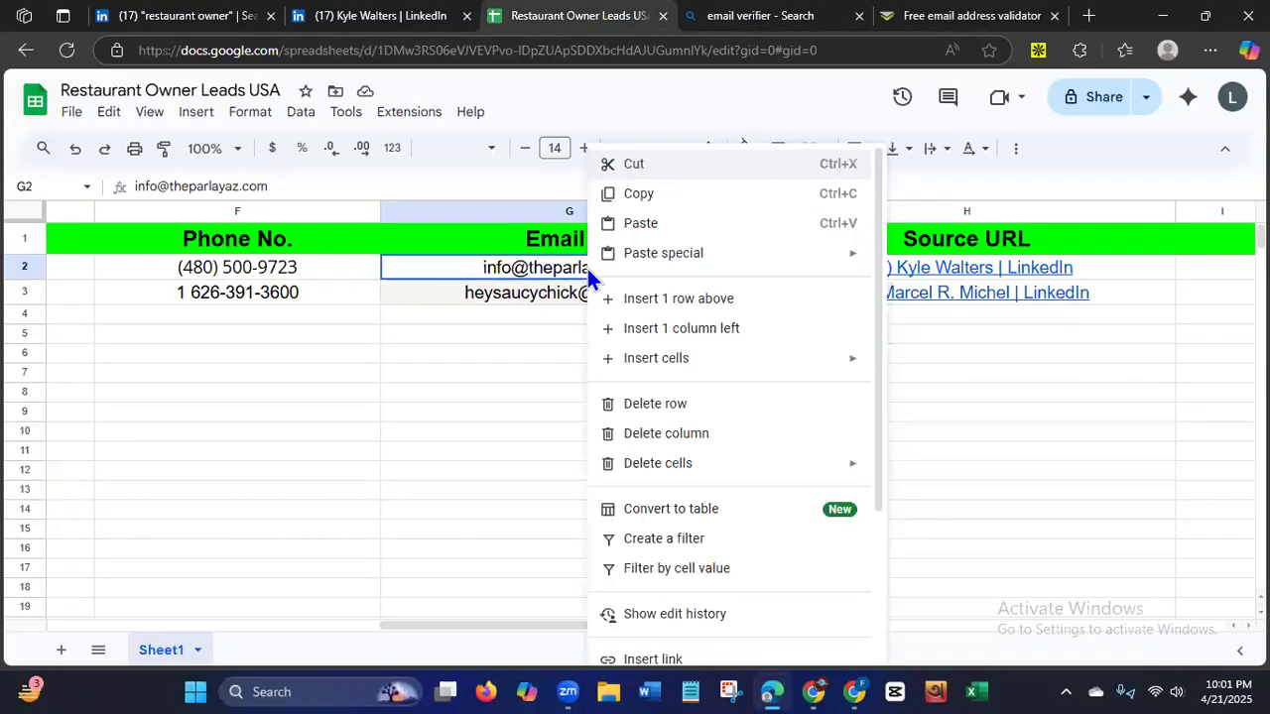
{"action": "left_click", "coordinate": [640, 196]}
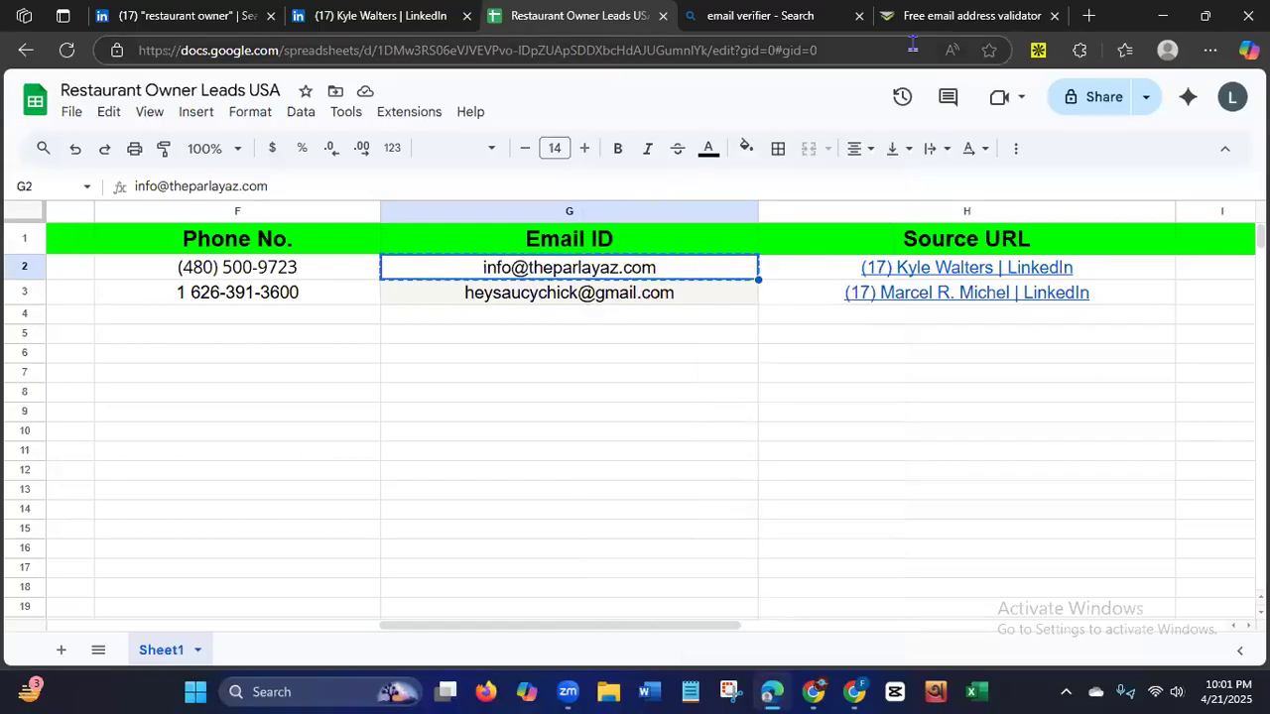
Validate the copied lead email in Verifalia and review its classification, status and validation report.
{"action": "left_click", "coordinate": [937, 17]}
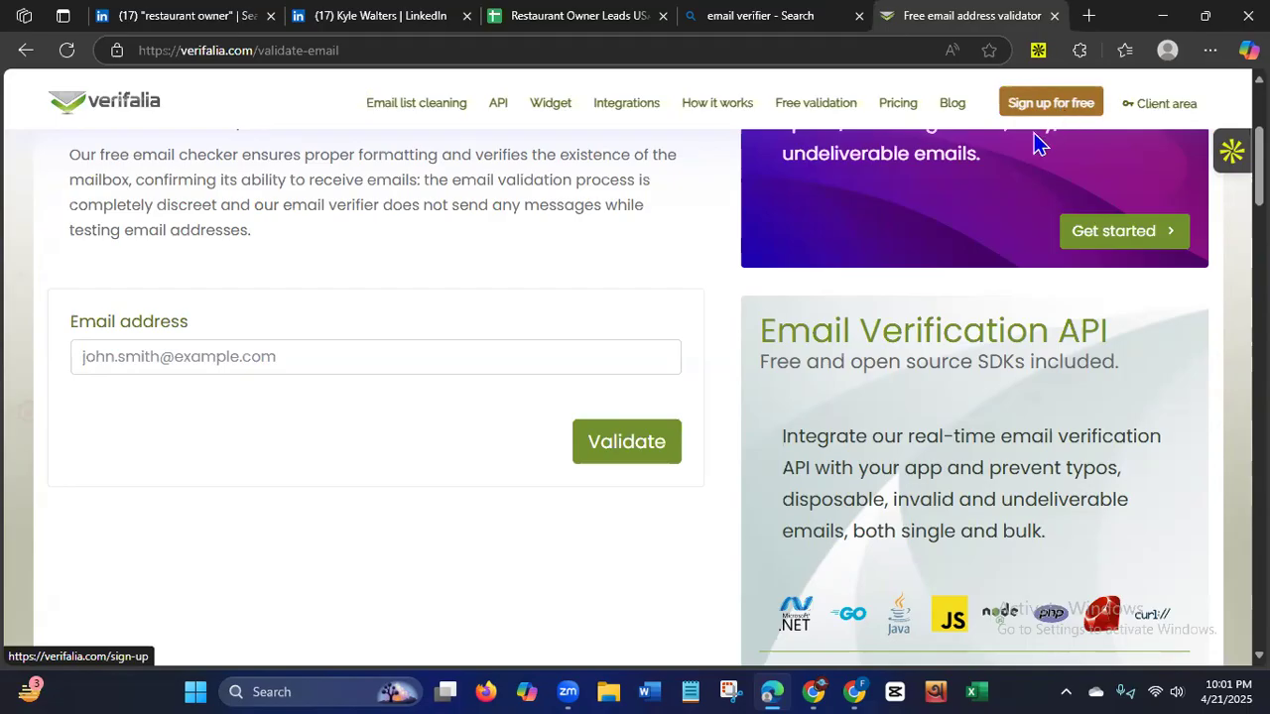
{"action": "left_click", "coordinate": [344, 360]}
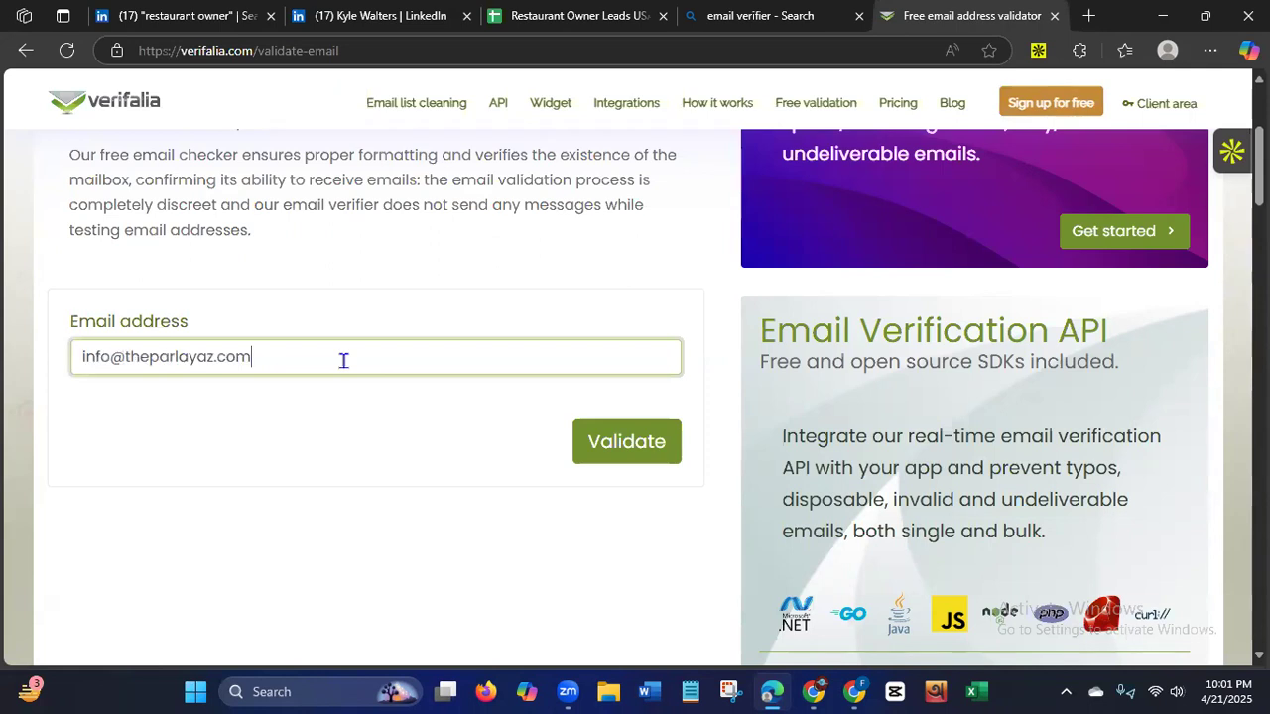
{"action": "left_click", "coordinate": [649, 449]}
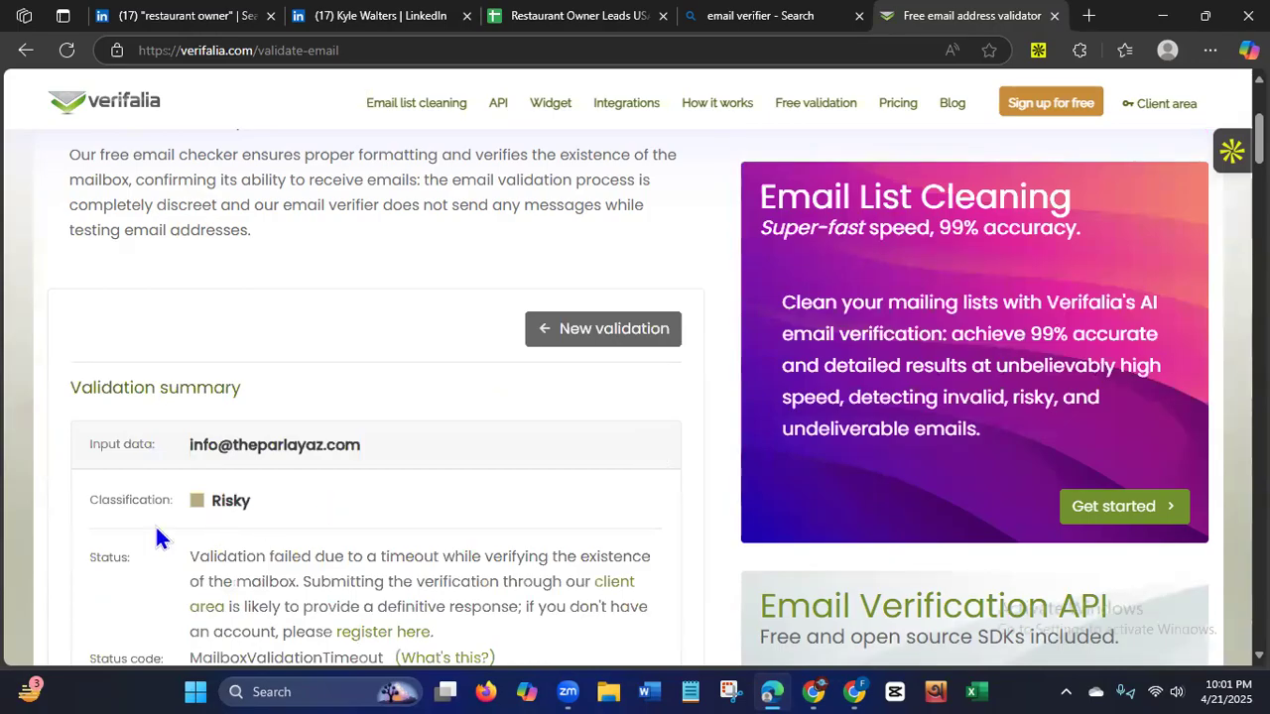
{"action": "scroll", "coordinate": [375, 446], "scroll_direction": "down", "scroll_amount": 3}
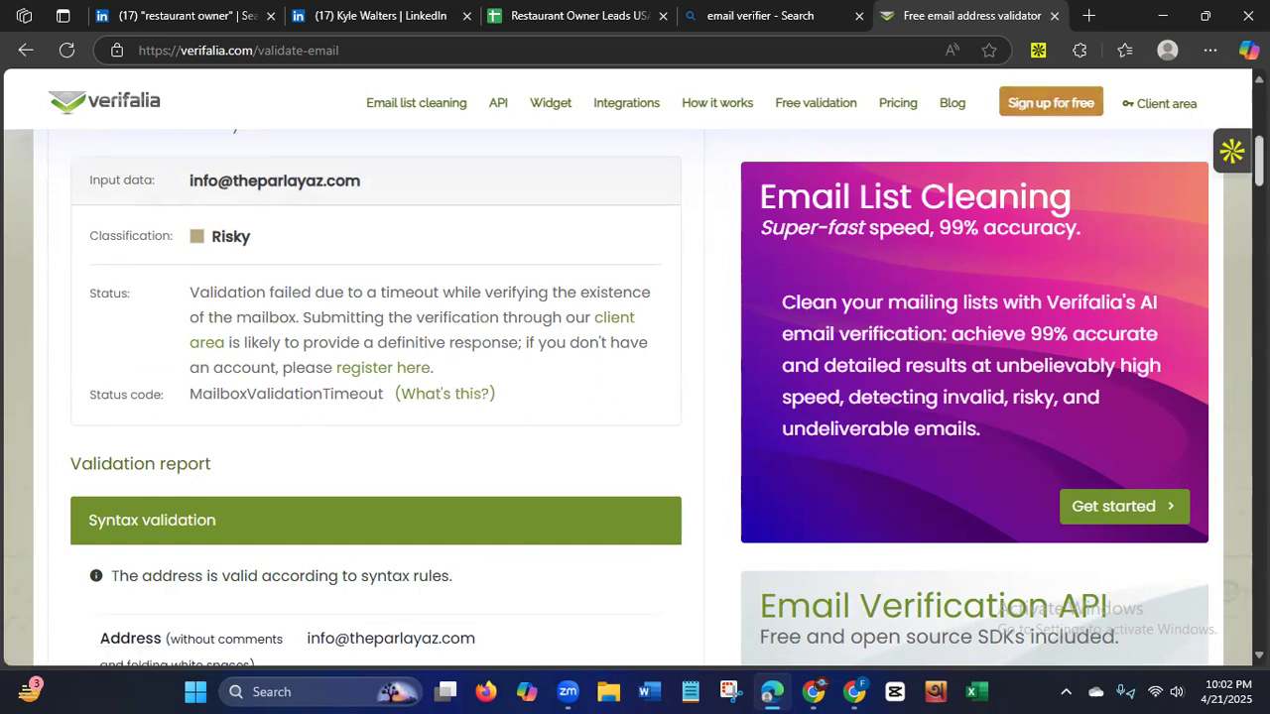
{"action": "scroll", "coordinate": [635, 397], "scroll_direction": "up", "scroll_amount": 5}
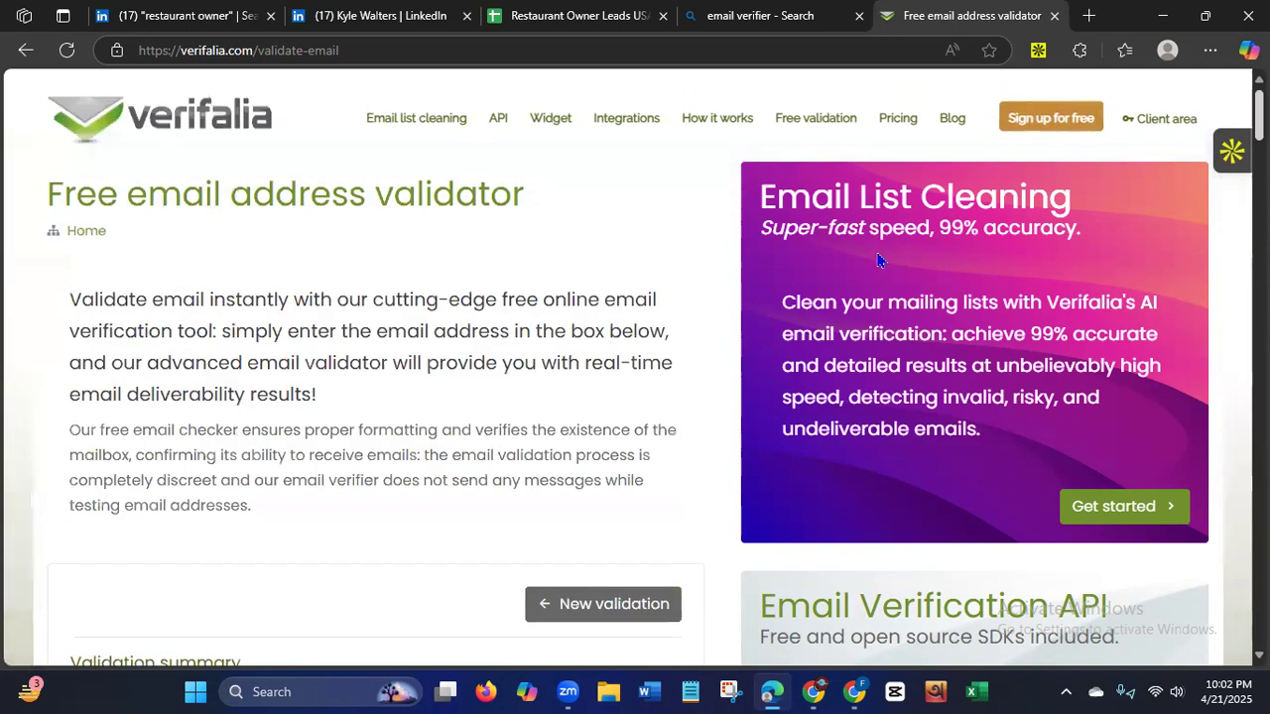
Return to the email verifier search results and open Mailmeteor's Email Checker.
{"action": "left_click", "coordinate": [25, 53]}
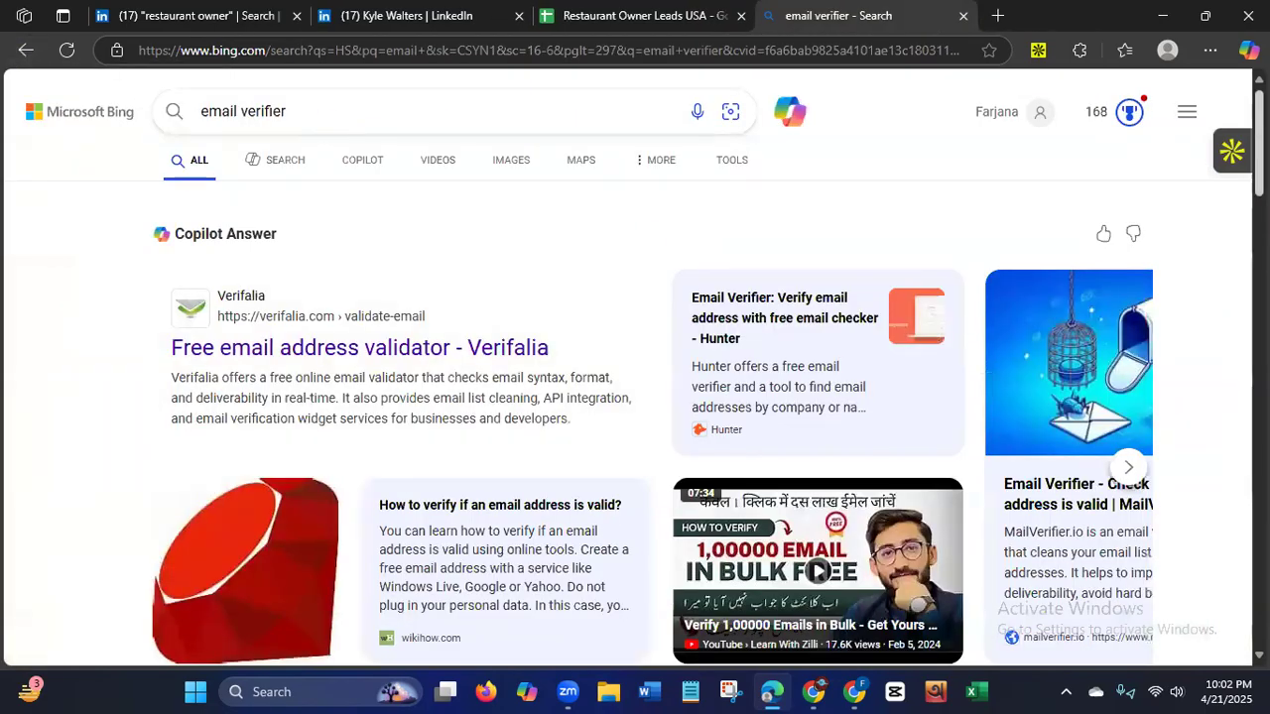
{"action": "scroll", "coordinate": [635, 367], "scroll_direction": "down", "scroll_amount": 5}
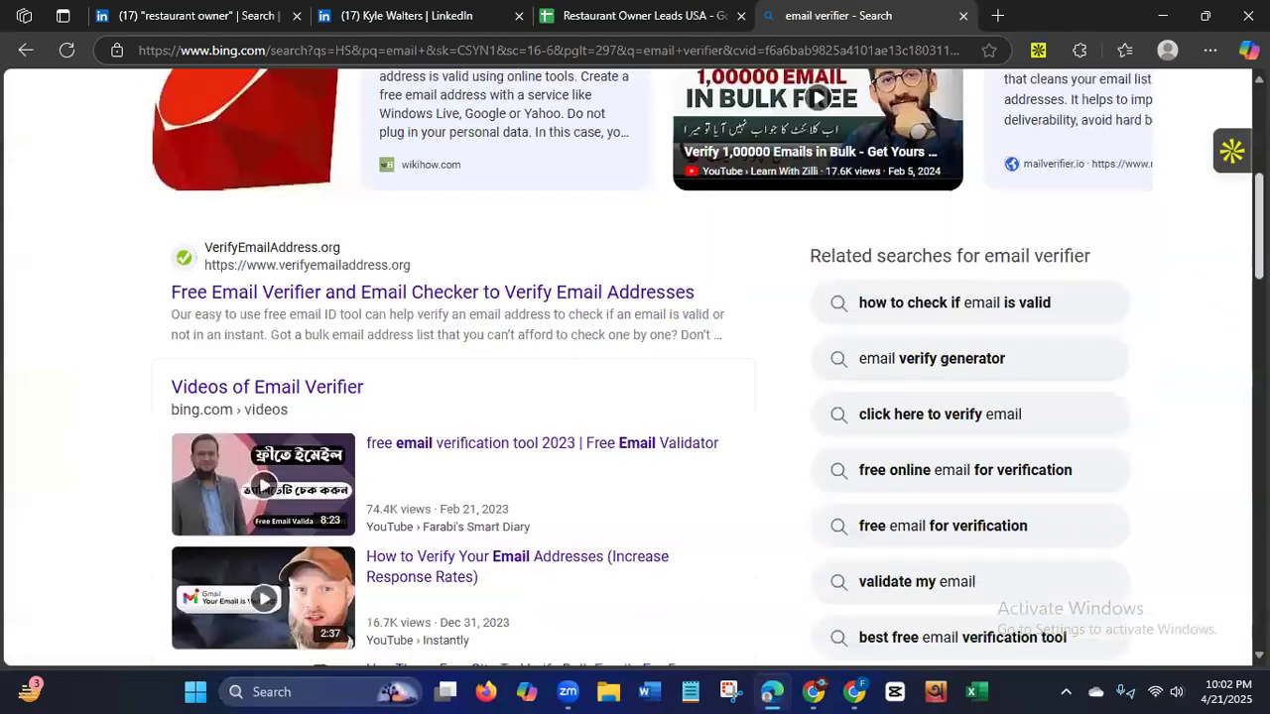
{"action": "scroll", "coordinate": [521, 580], "scroll_direction": "down", "scroll_amount": 5}
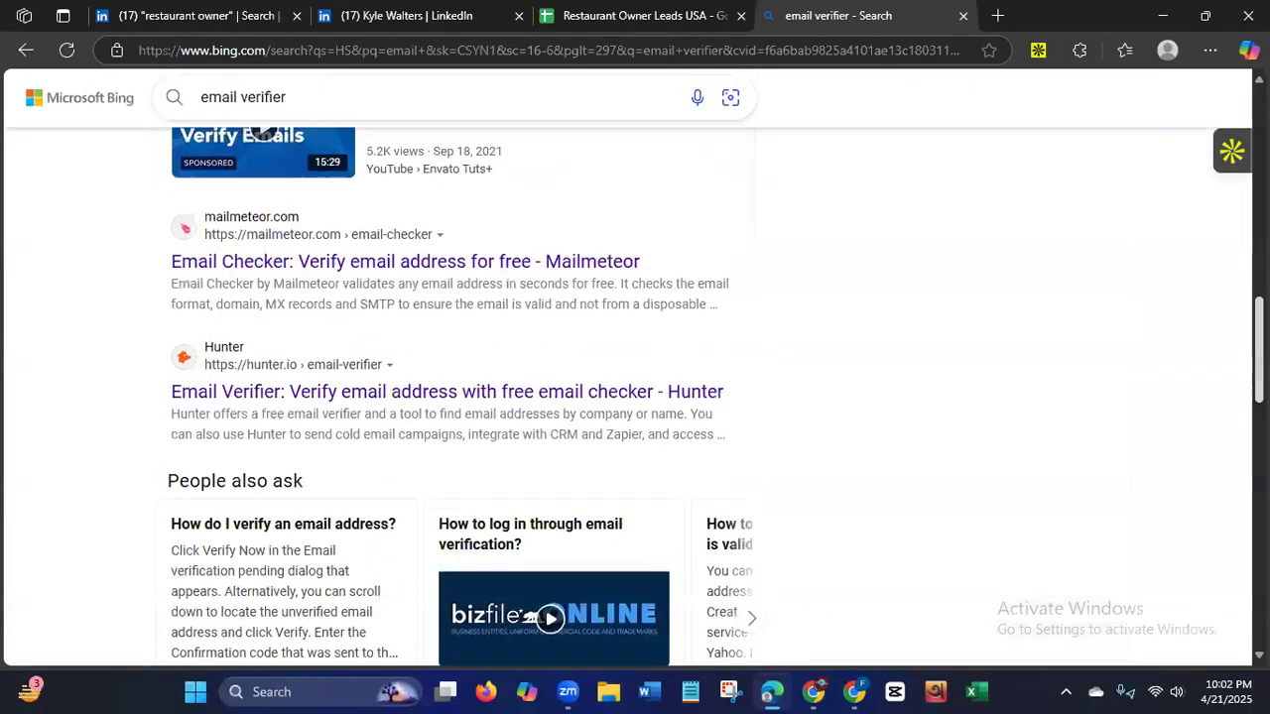
{"action": "scroll", "coordinate": [551, 581], "scroll_direction": "down", "scroll_amount": 1}
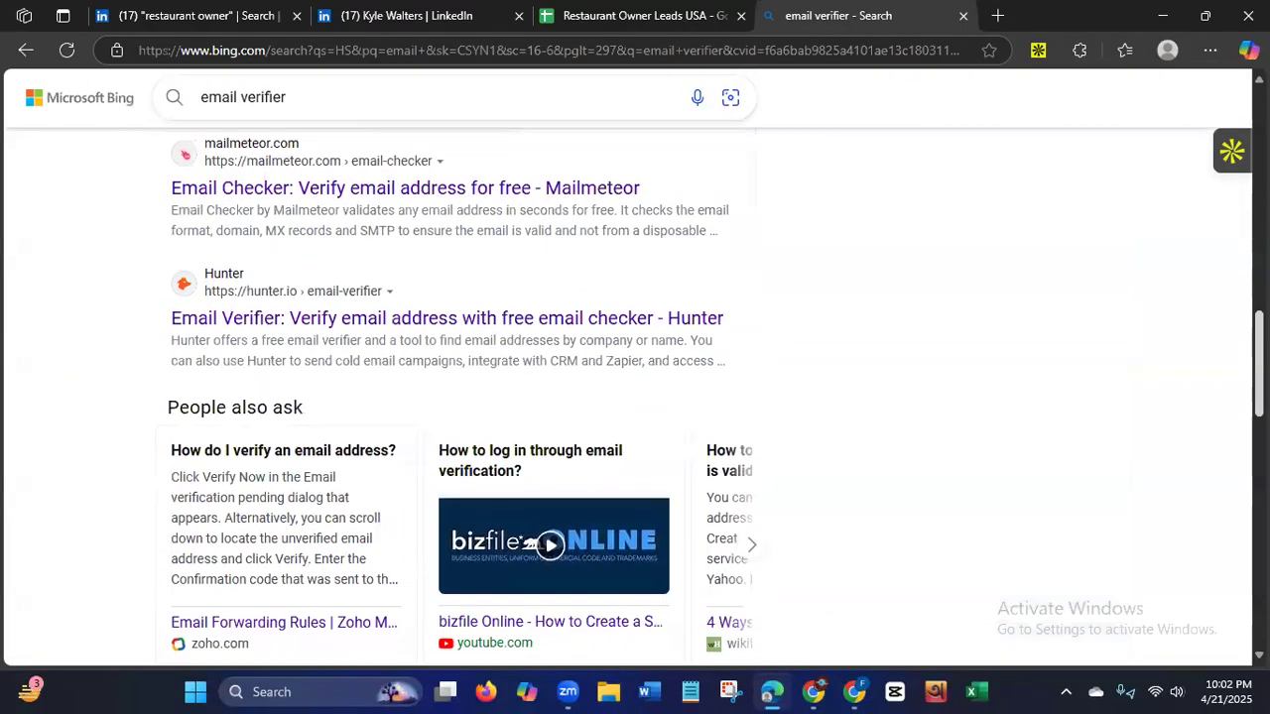
{"action": "left_click", "coordinate": [428, 203]}
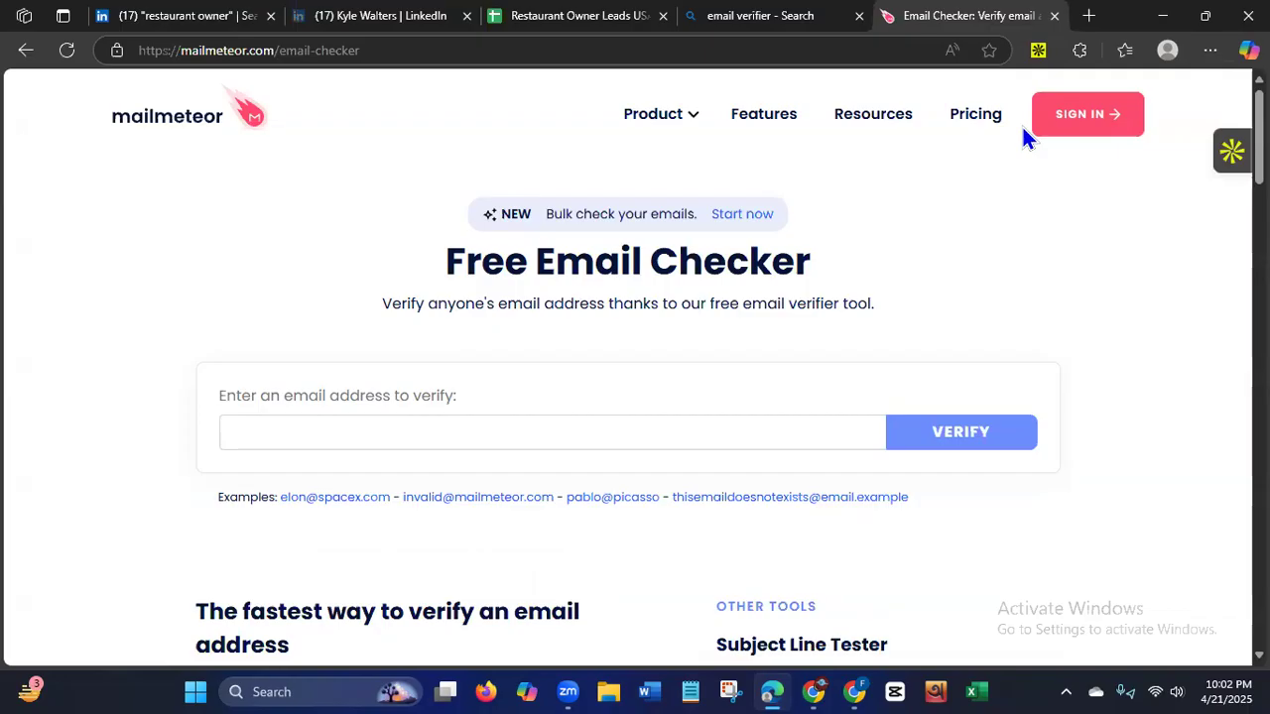
Verify the copied first lead's email address in Mailmeteor's Email Checker and review its format, professional, domain and mailbox checks.
{"action": "left_click", "coordinate": [530, 435]}
{"action": "key", "text": "ctrl+v"}
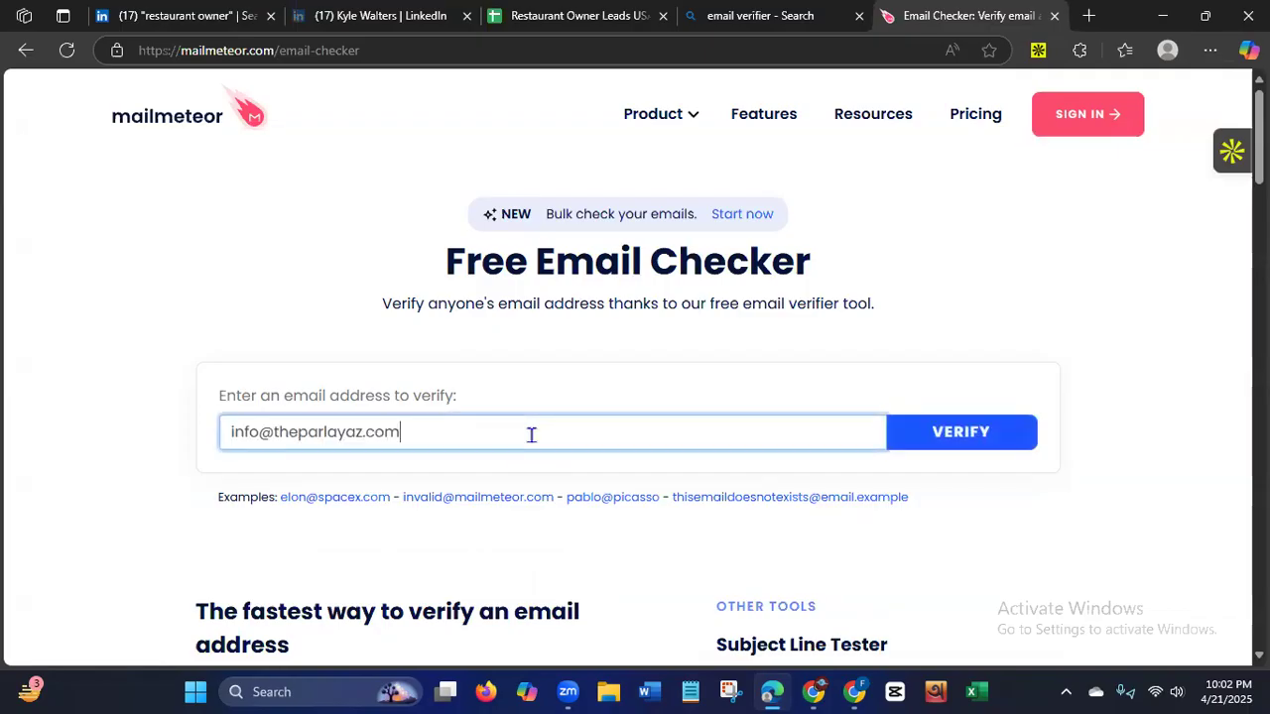
{"action": "left_click", "coordinate": [992, 436]}
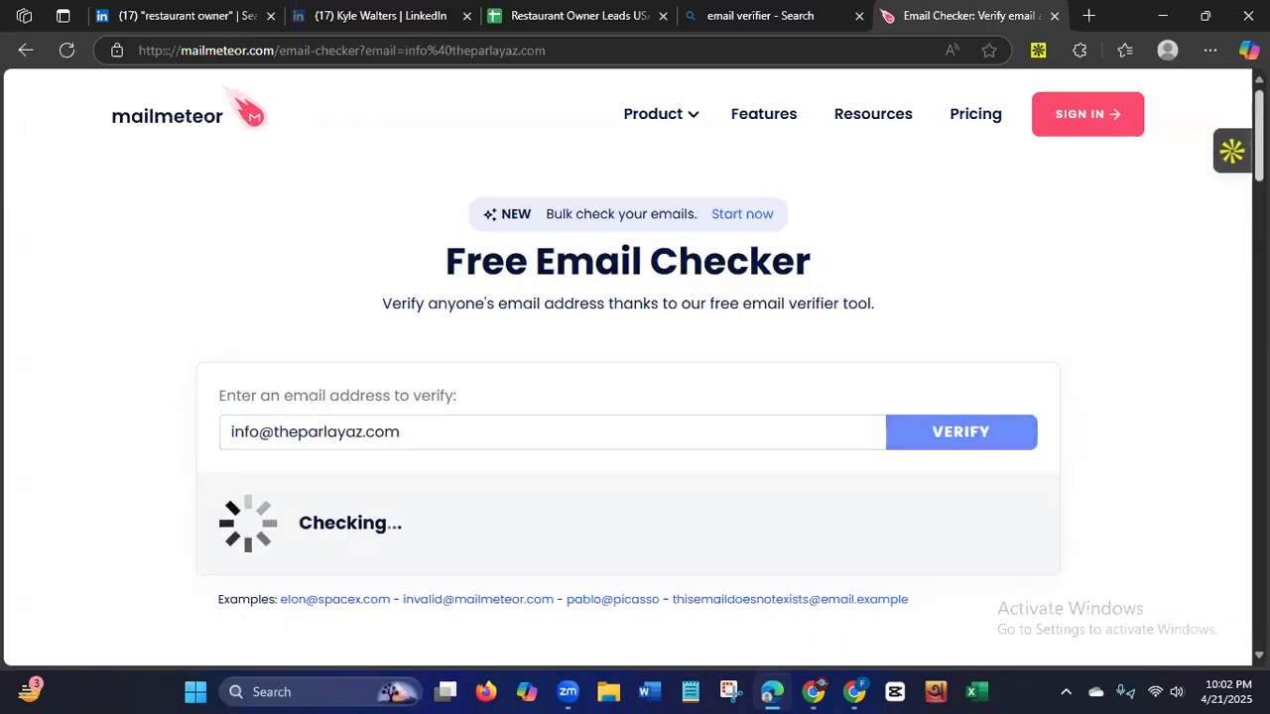
{"action": "scroll", "coordinate": [1071, 436], "scroll_direction": "down", "scroll_amount": 2}
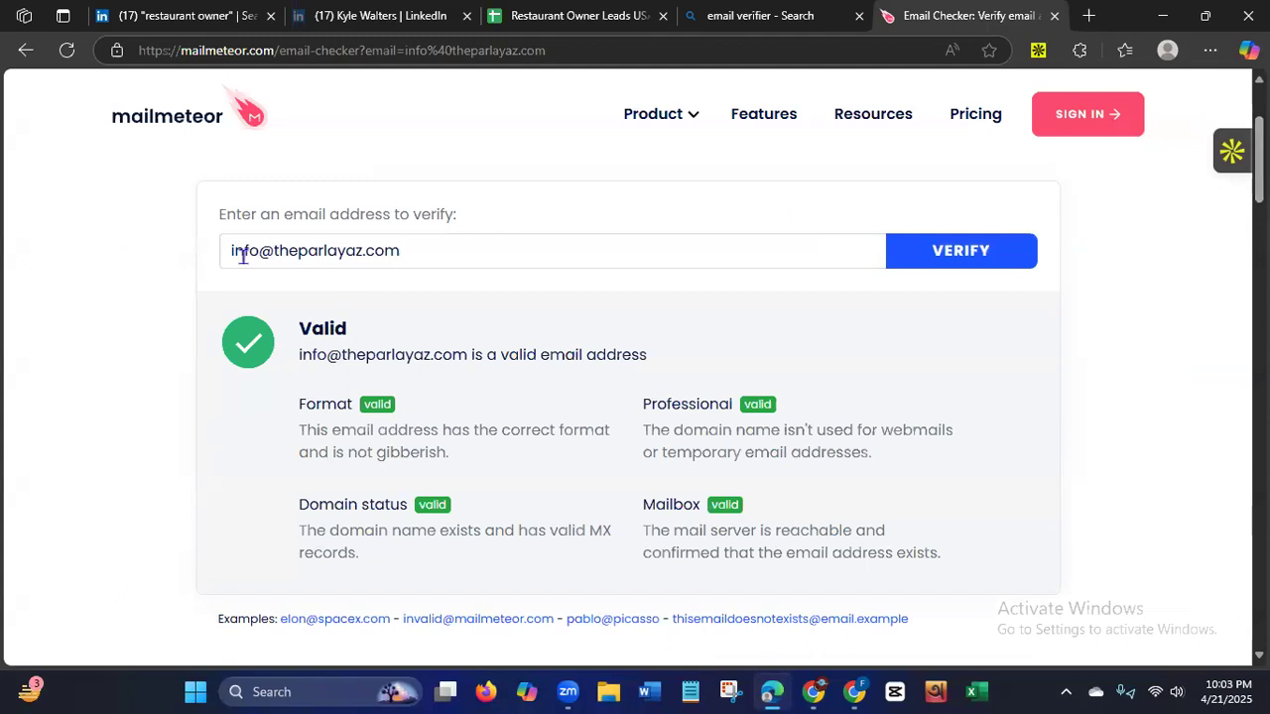
{"action": "left_click_drag", "start_coordinate": [300, 328], "coordinate": [471, 326]}
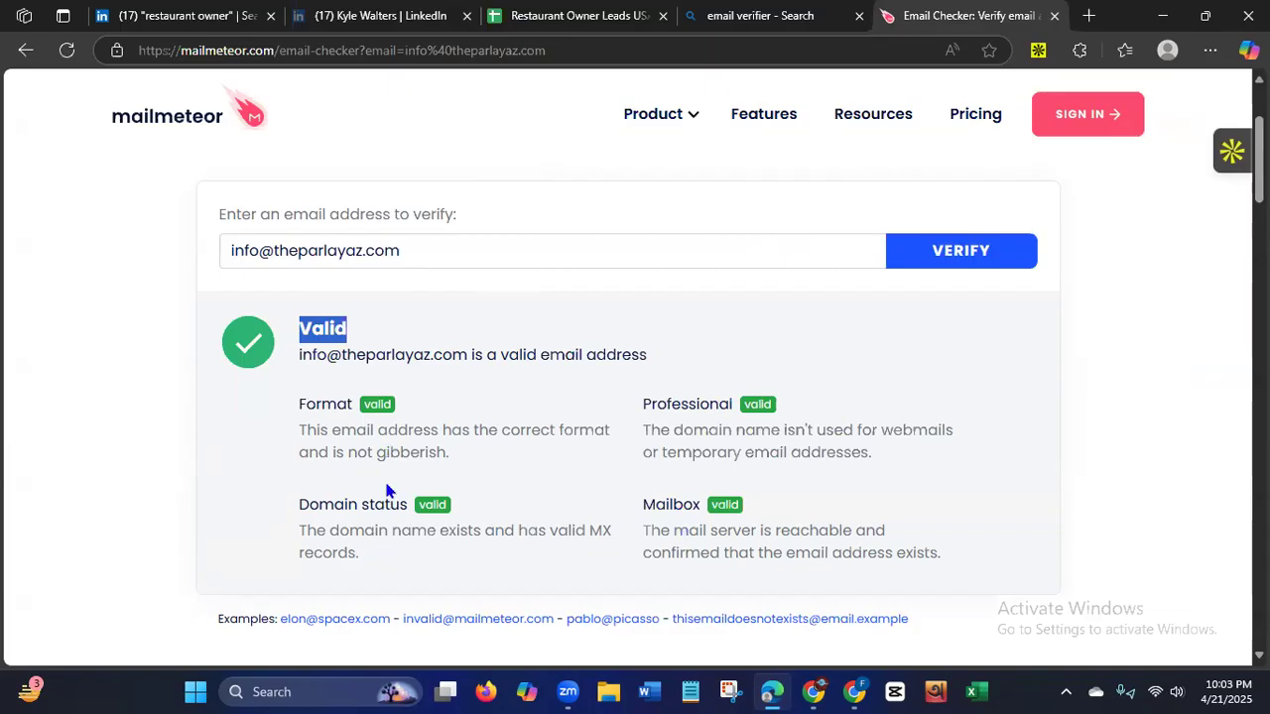
{"action": "scroll", "coordinate": [628, 397], "scroll_direction": "down", "scroll_amount": 1}
{"action": "scroll", "coordinate": [628, 397], "scroll_direction": "down", "scroll_amount": 1}
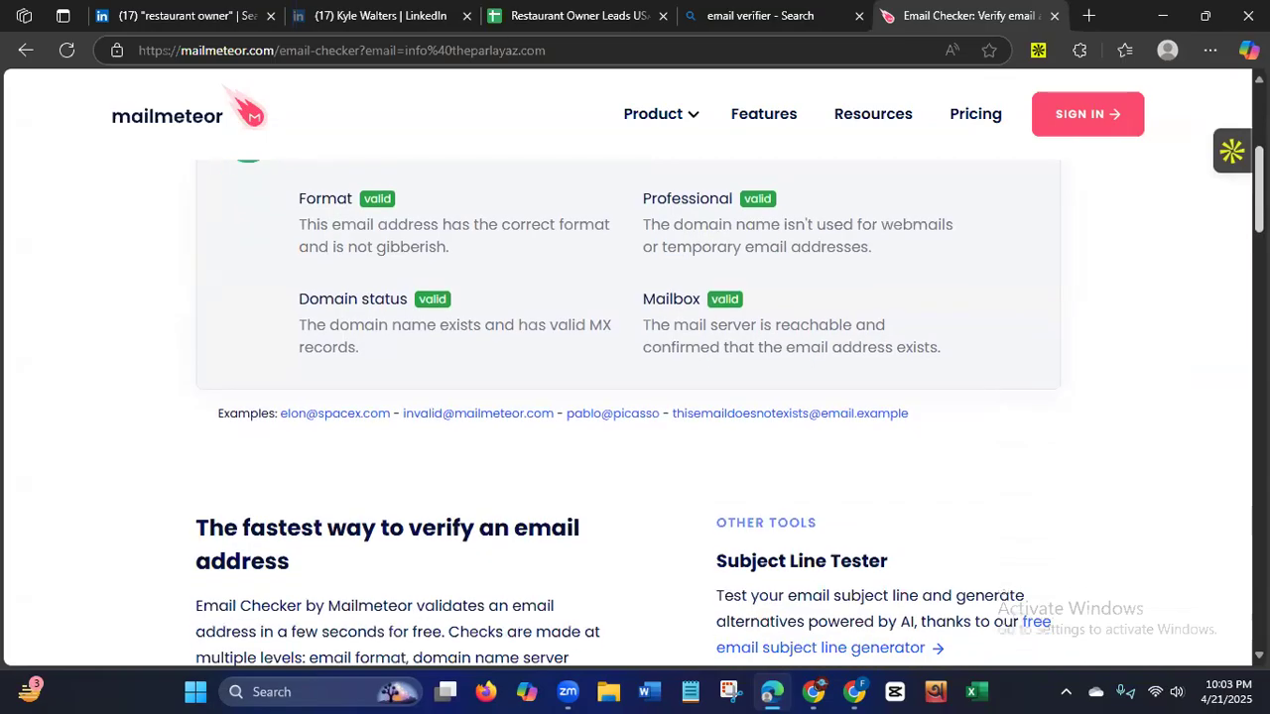
{"action": "scroll", "coordinate": [1148, 301], "scroll_direction": "up", "scroll_amount": 2}
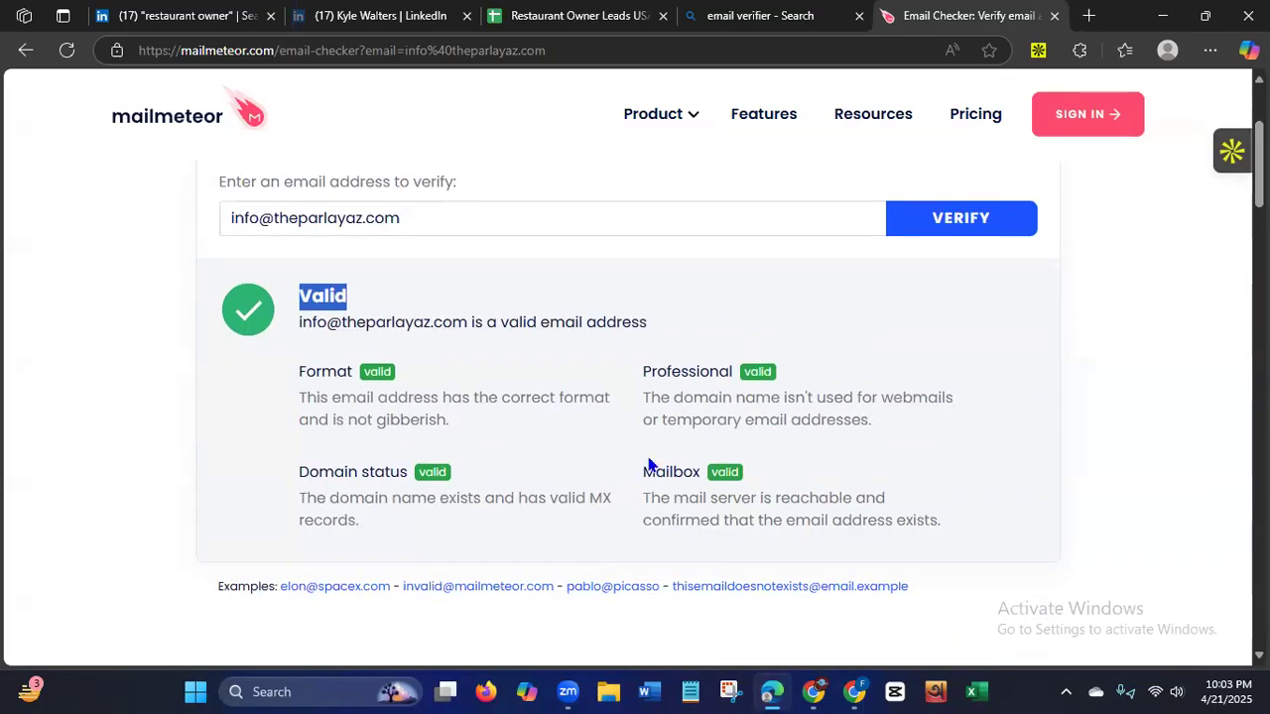
Copy the second lead's email address from cell G3 of the Restaurant Owner Leads USA sheet.
{"action": "left_click", "coordinate": [529, 21]}
{"action": "left_click", "coordinate": [543, 293]}
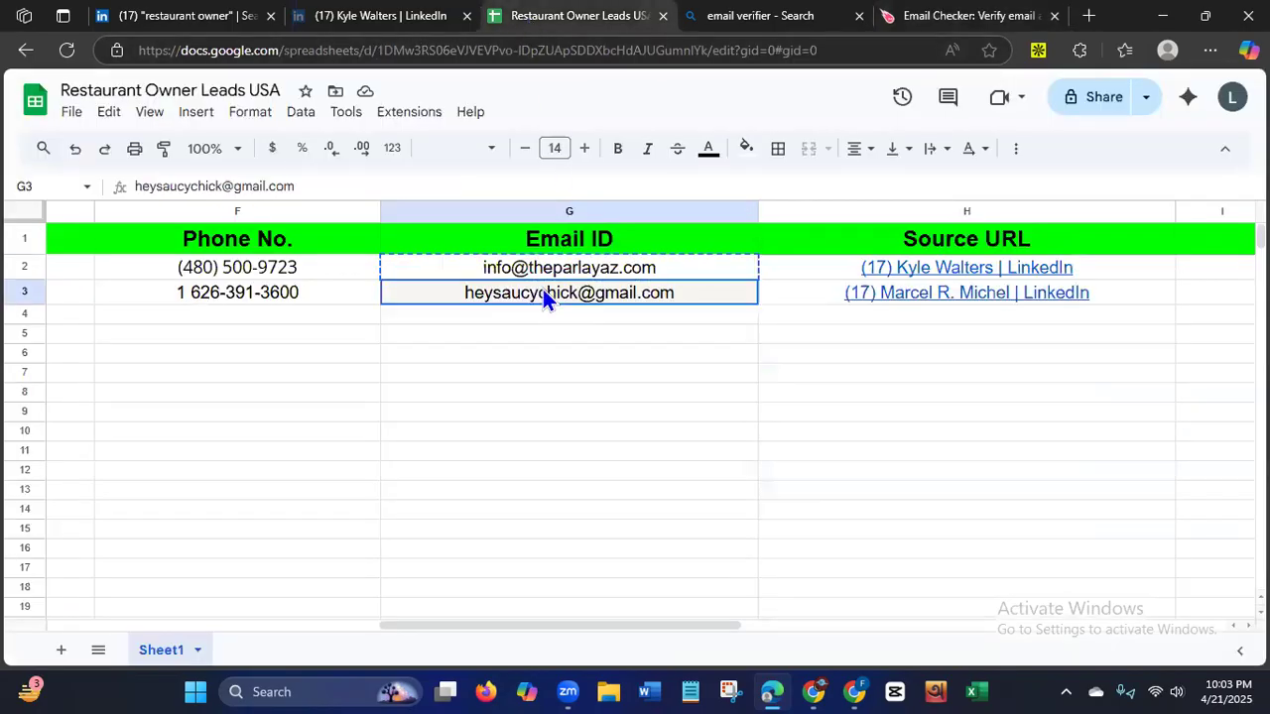
{"action": "right_click", "coordinate": [545, 297]}
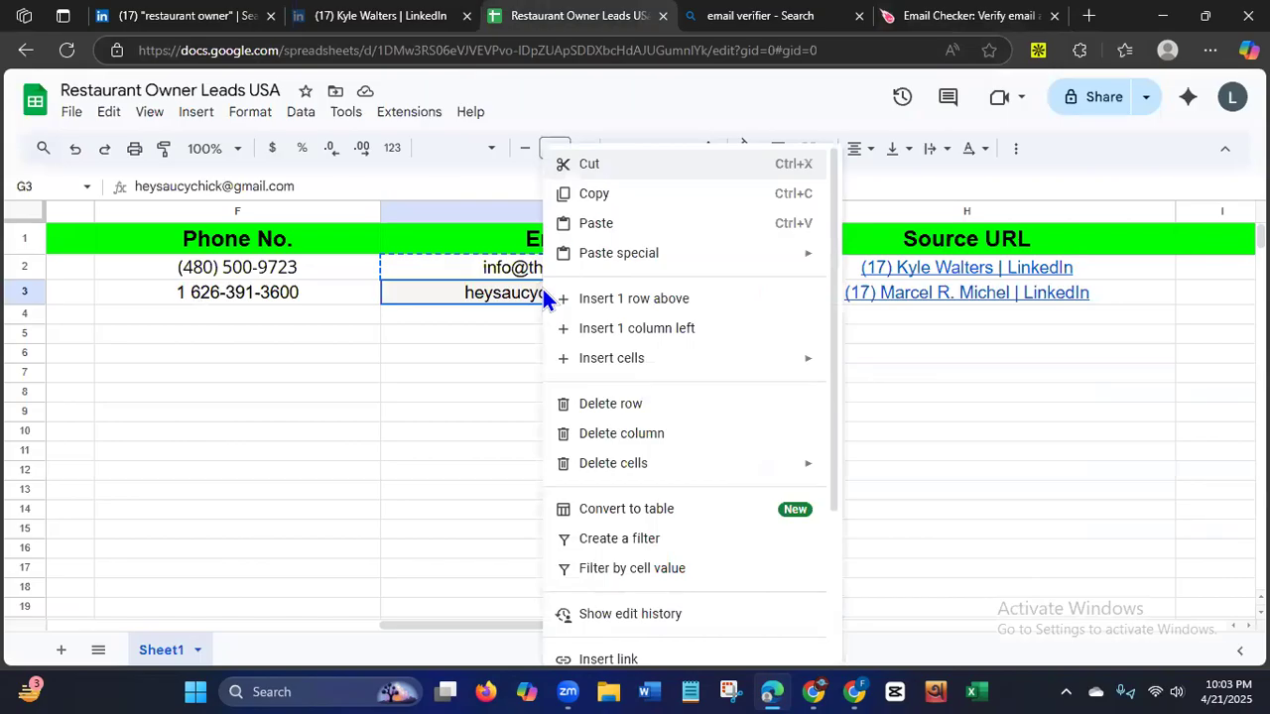
{"action": "left_click", "coordinate": [580, 194]}
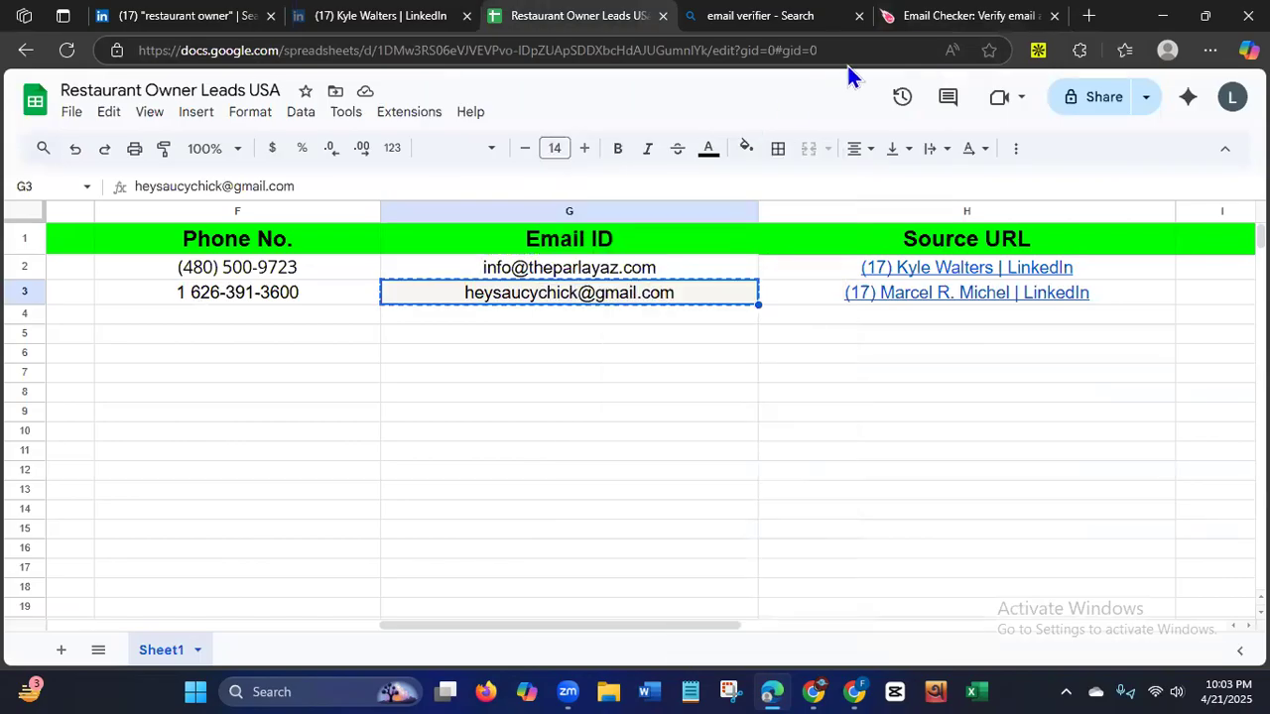
Return to Mailmeteor's Email Checker, reload the page and clear the previous address from the email field.
{"action": "left_click", "coordinate": [925, 28]}
{"action": "left_click", "coordinate": [473, 216]}
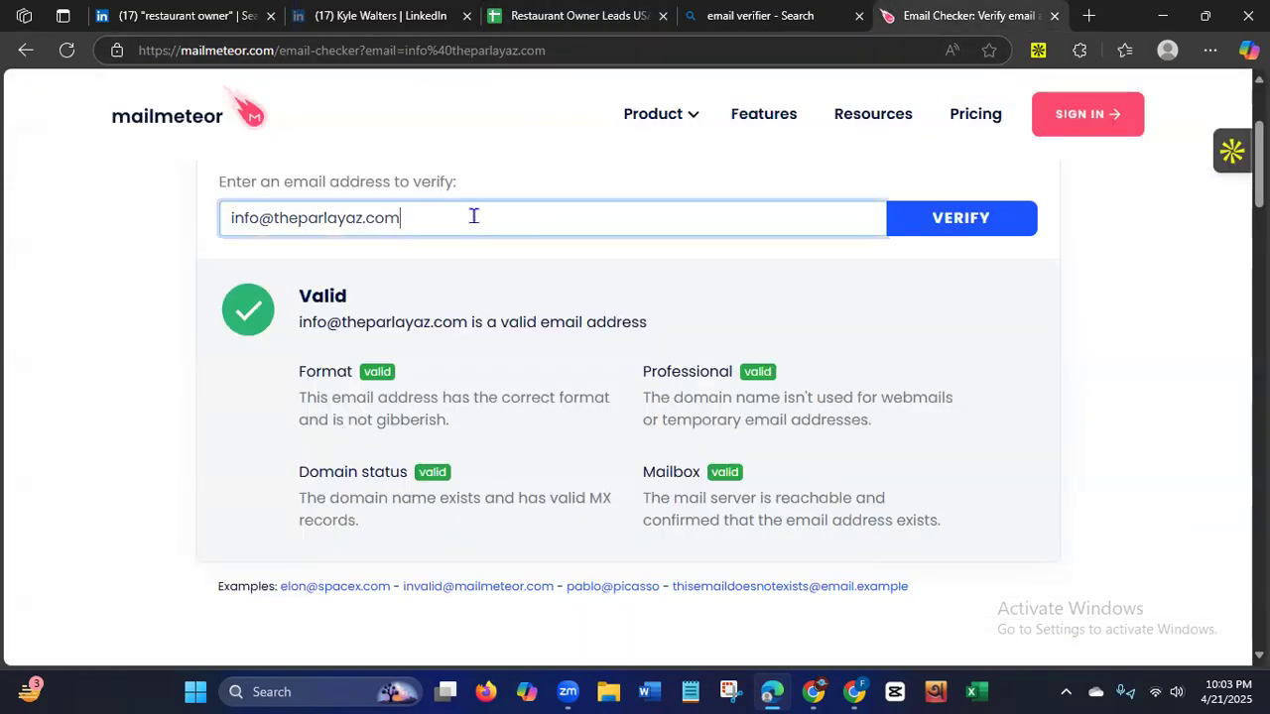
{"action": "left_click_drag", "start_coordinate": [473, 217], "coordinate": [132, 207]}
{"action": "key", "text": "BackSpace"}
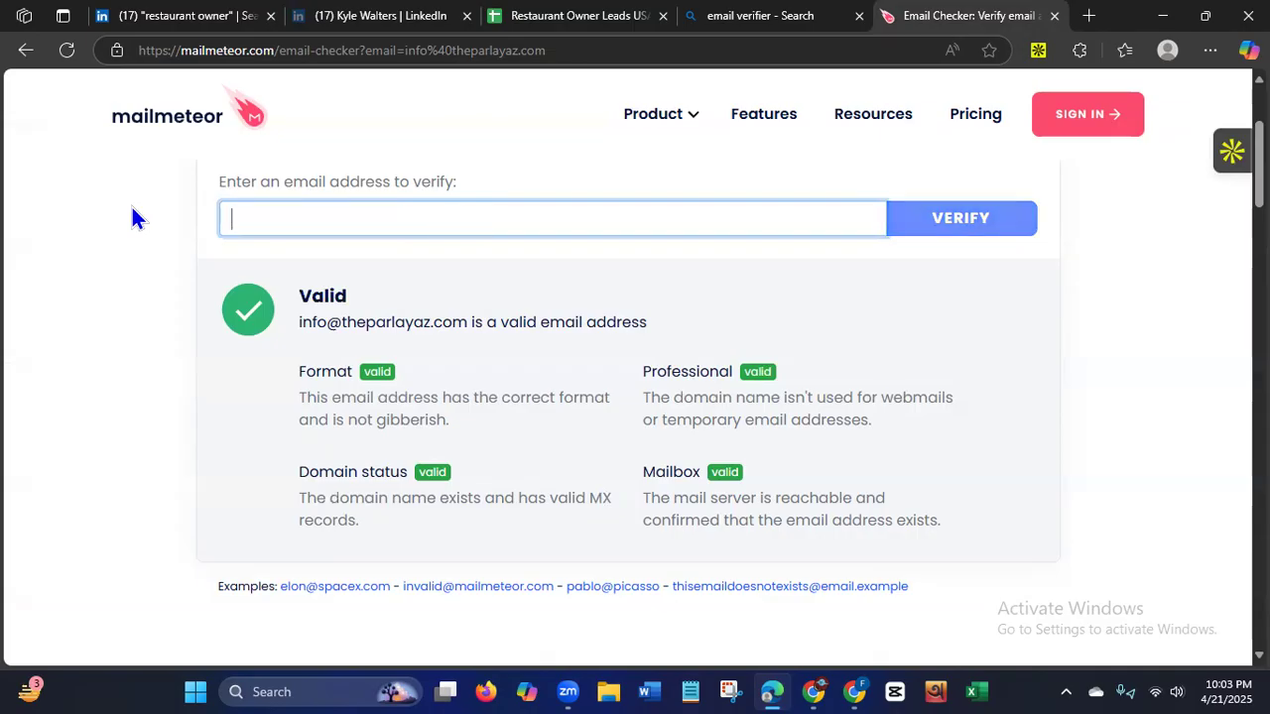
{"action": "left_click", "coordinate": [69, 51]}
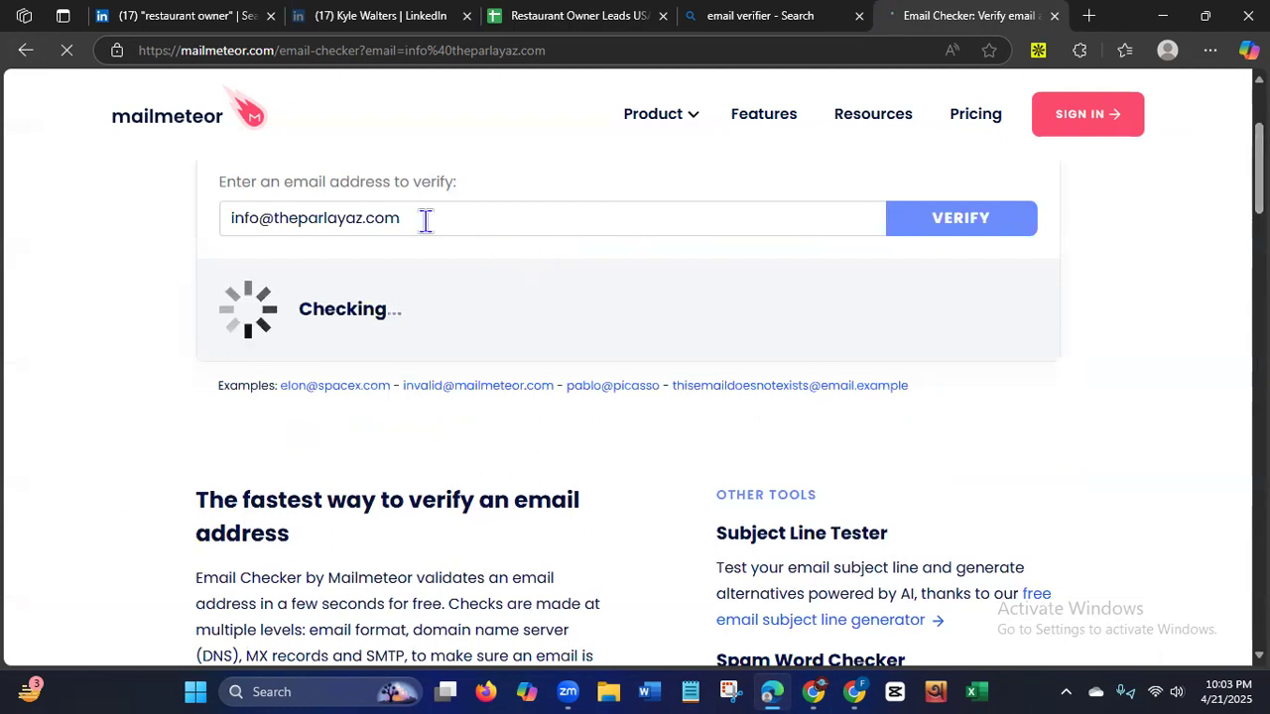
{"action": "left_click_drag", "start_coordinate": [425, 218], "coordinate": [166, 227]}
{"action": "key", "text": "BackSpace"}
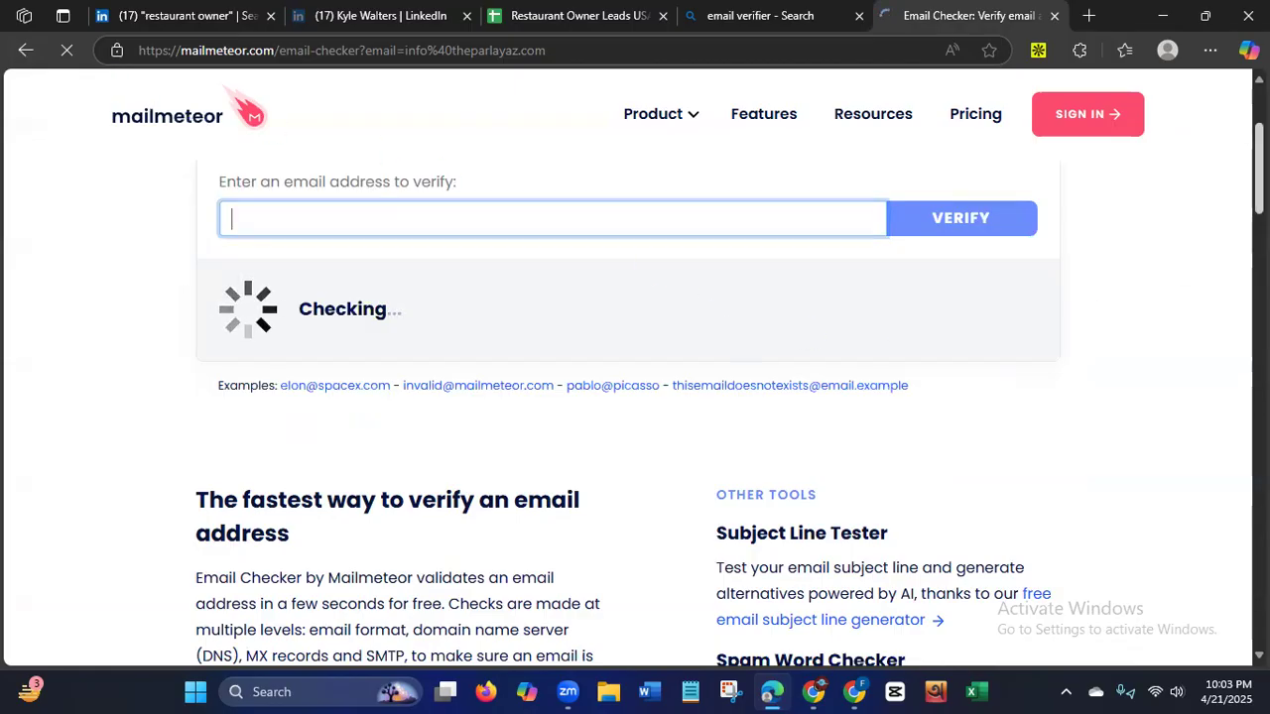
{"action": "left_click_drag", "start_coordinate": [1258, 168], "coordinate": [1259, 135]}
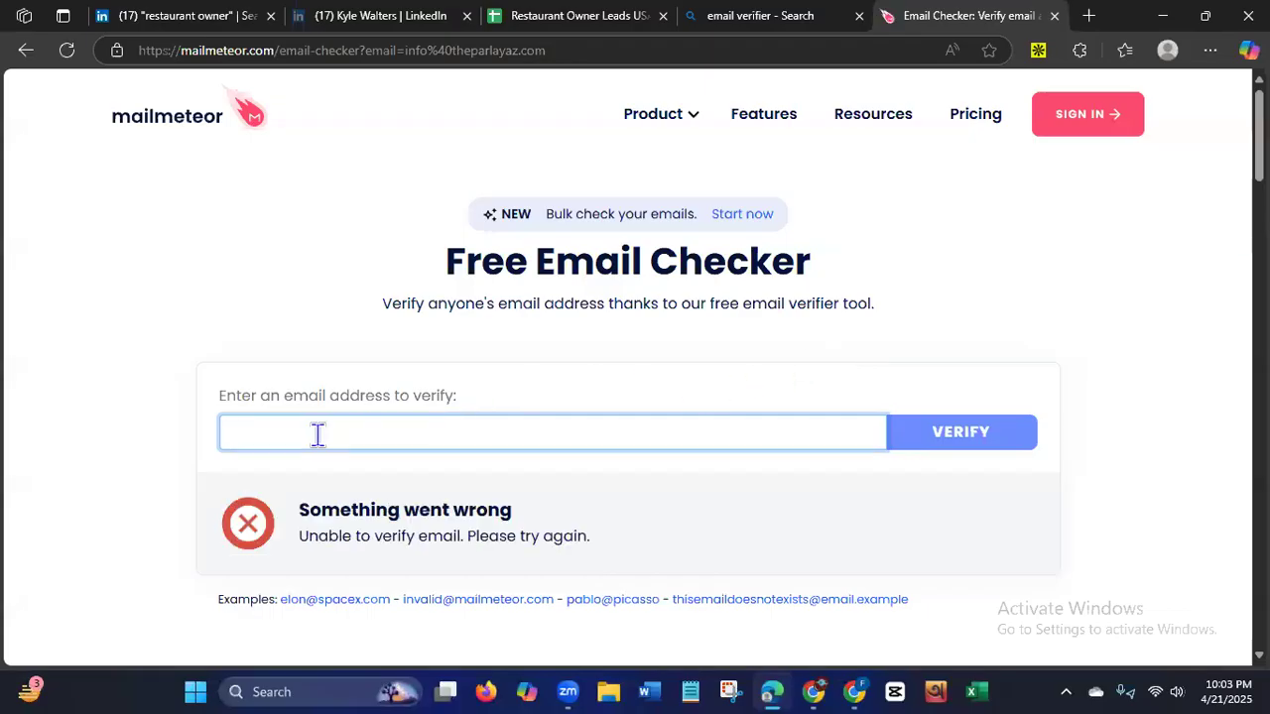
Verify the copied second lead's email address in Mailmeteor and review its validation details.
{"action": "key", "text": "ctrl+v"}
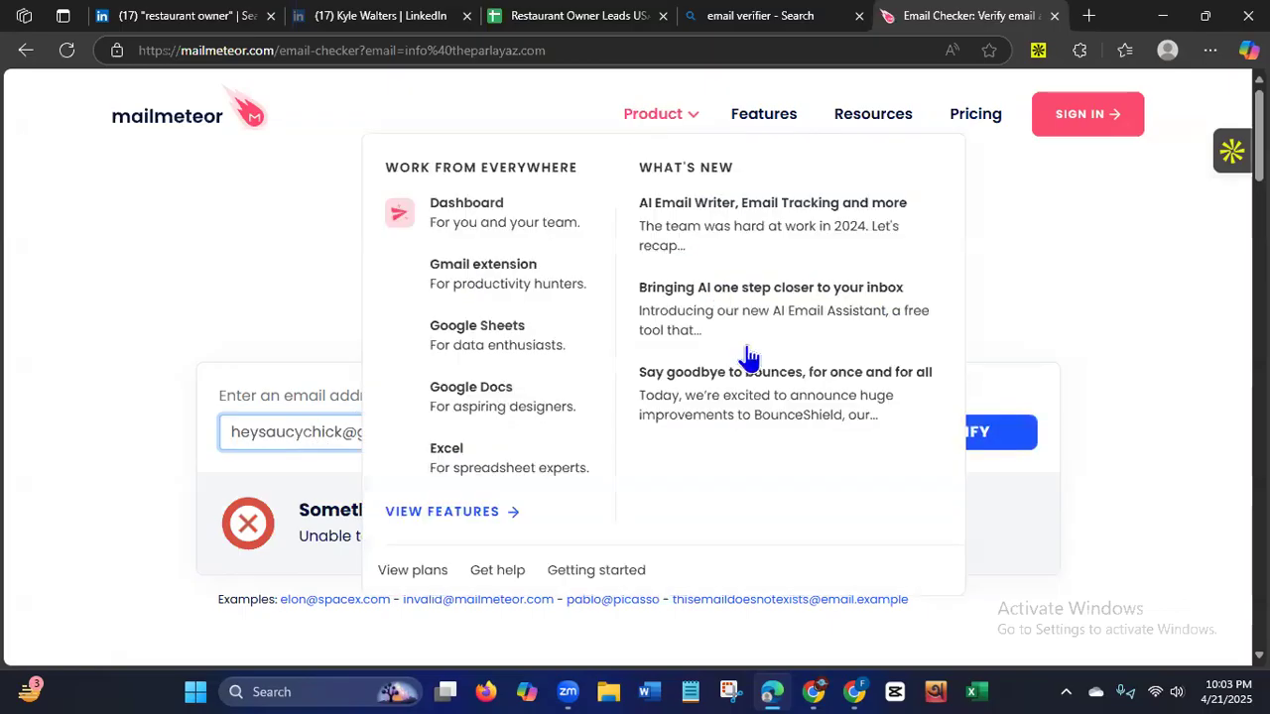
{"action": "left_click", "coordinate": [1006, 438]}
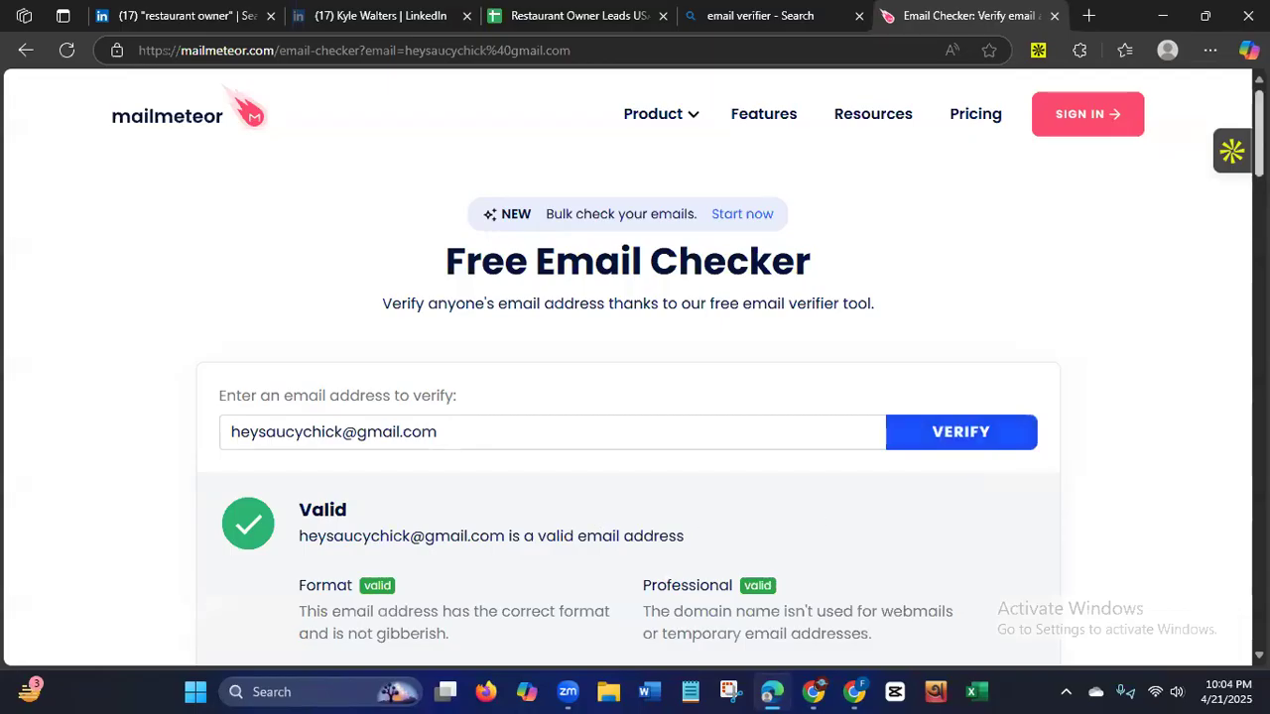
{"action": "scroll", "coordinate": [627, 397], "scroll_direction": "down", "scroll_amount": 3}
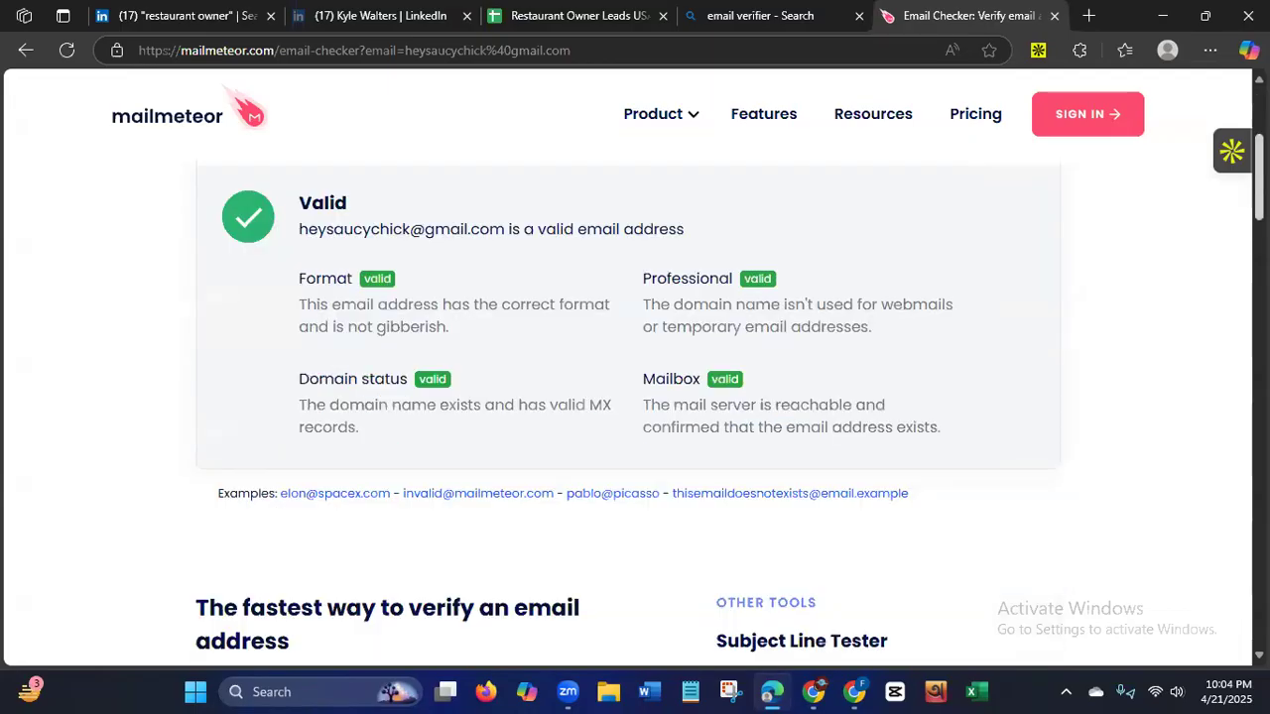
{"action": "scroll", "coordinate": [1086, 263], "scroll_direction": "up", "scroll_amount": 1}
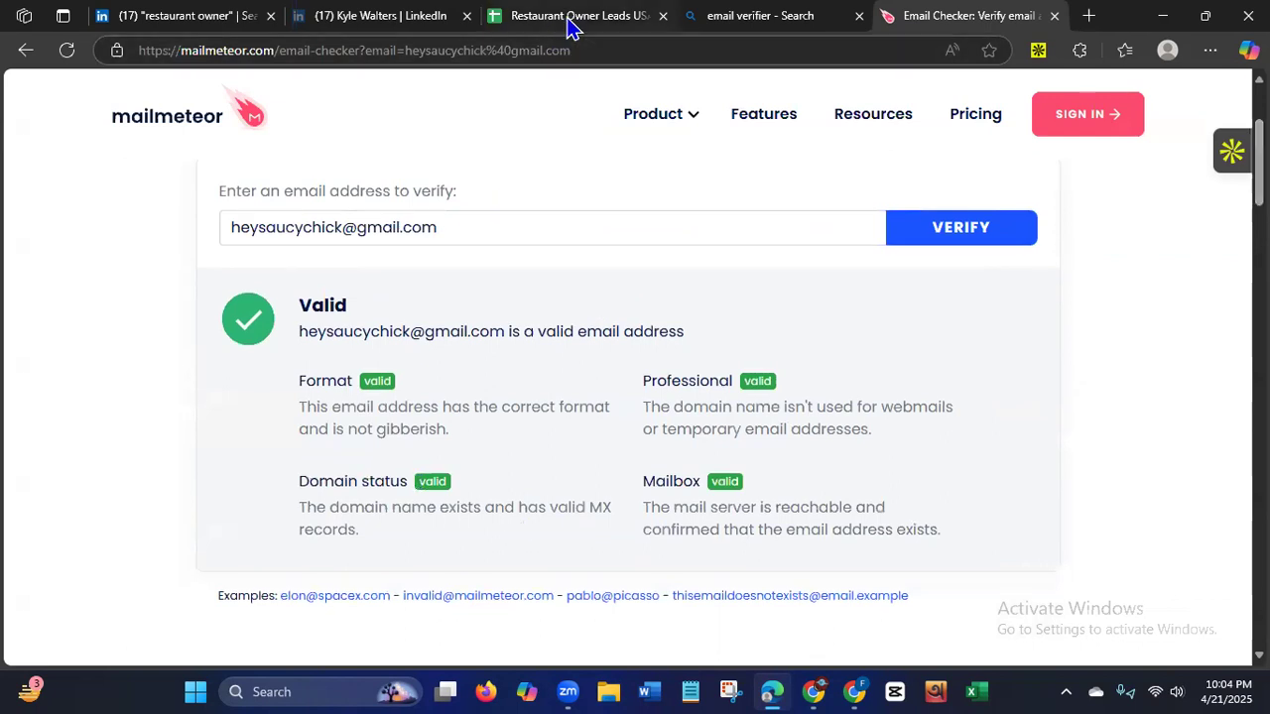
Return to the Restaurant Owner Leads USA sheet and review the leads' name, company, address and location columns.
{"action": "left_click", "coordinate": [576, 15]}
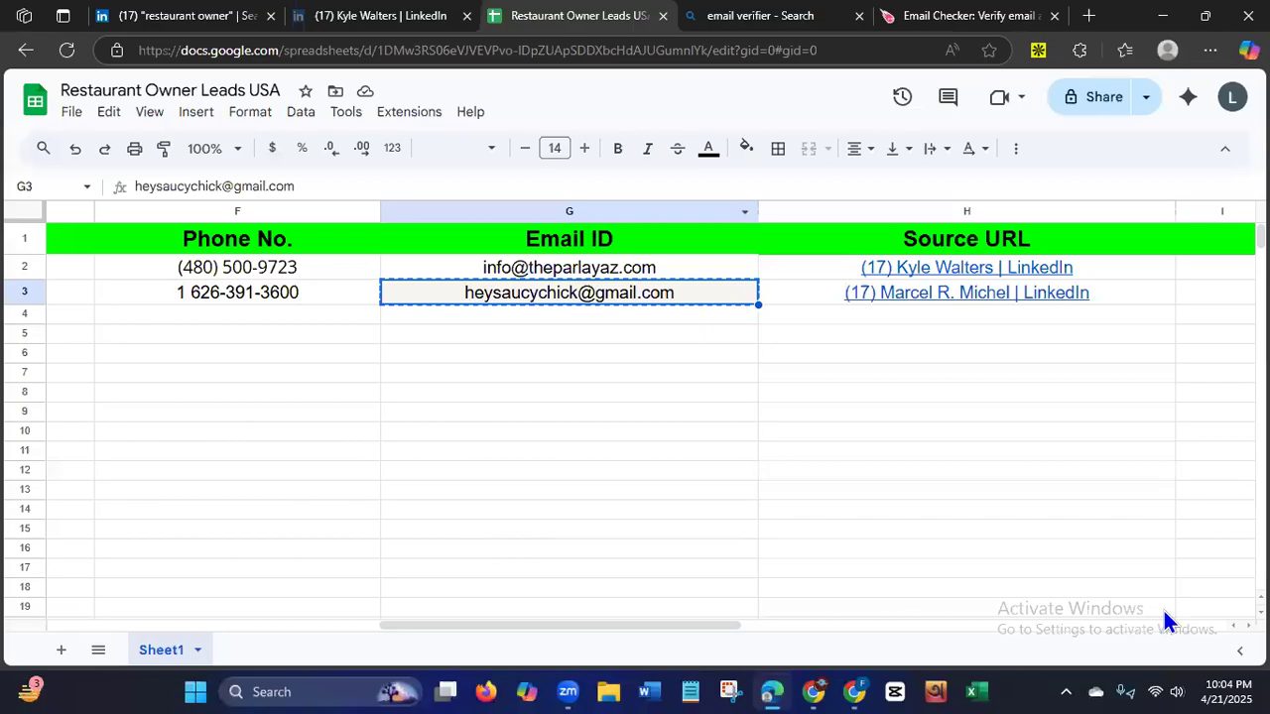
{"action": "left_click", "coordinate": [291, 625]}
{"action": "left_click_drag", "start_coordinate": [295, 623], "coordinate": [262, 629]}
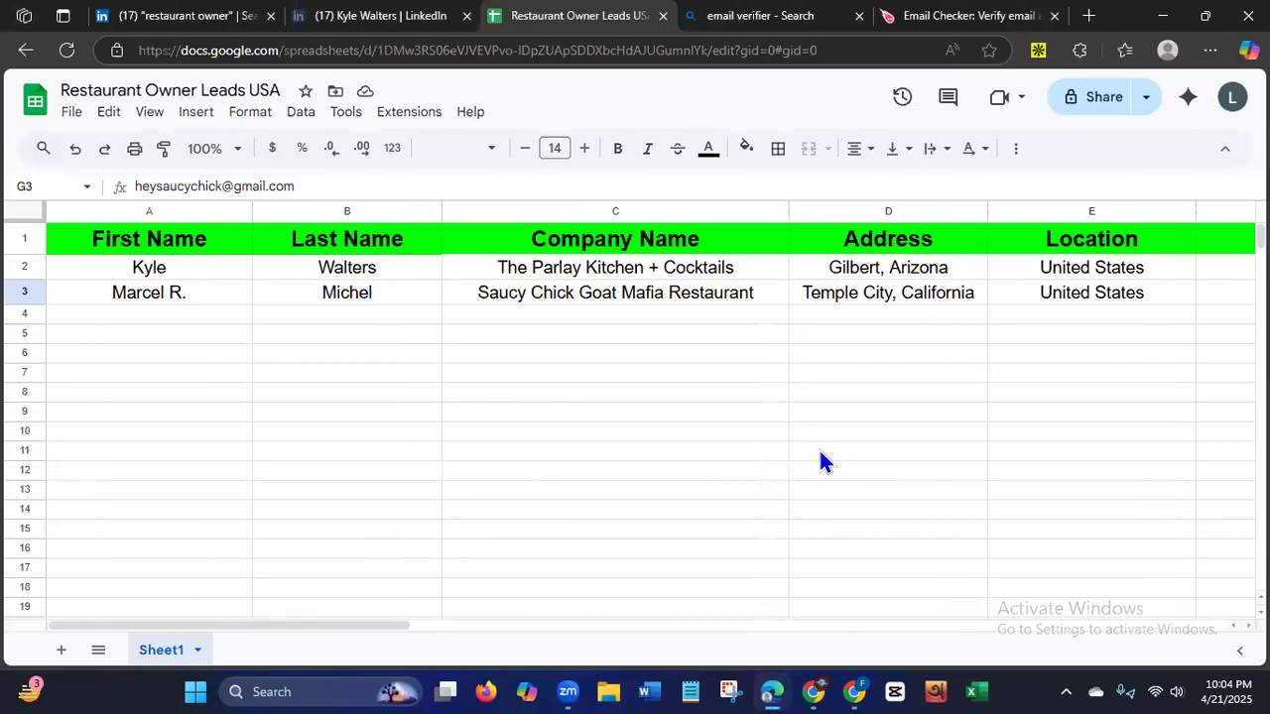
Search Bing for "bulk email verifier" and look through the results for bulk email verification tools.
{"action": "left_click", "coordinate": [761, 29]}
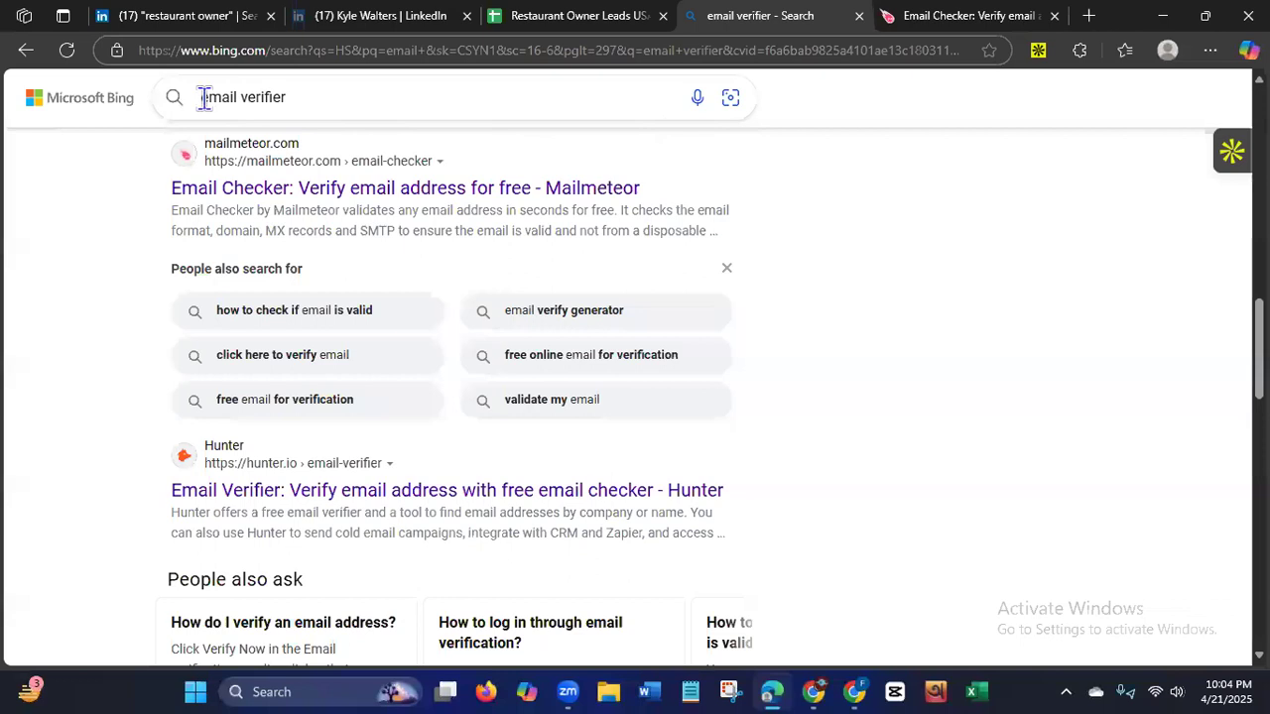
{"action": "left_click", "coordinate": [356, 93]}
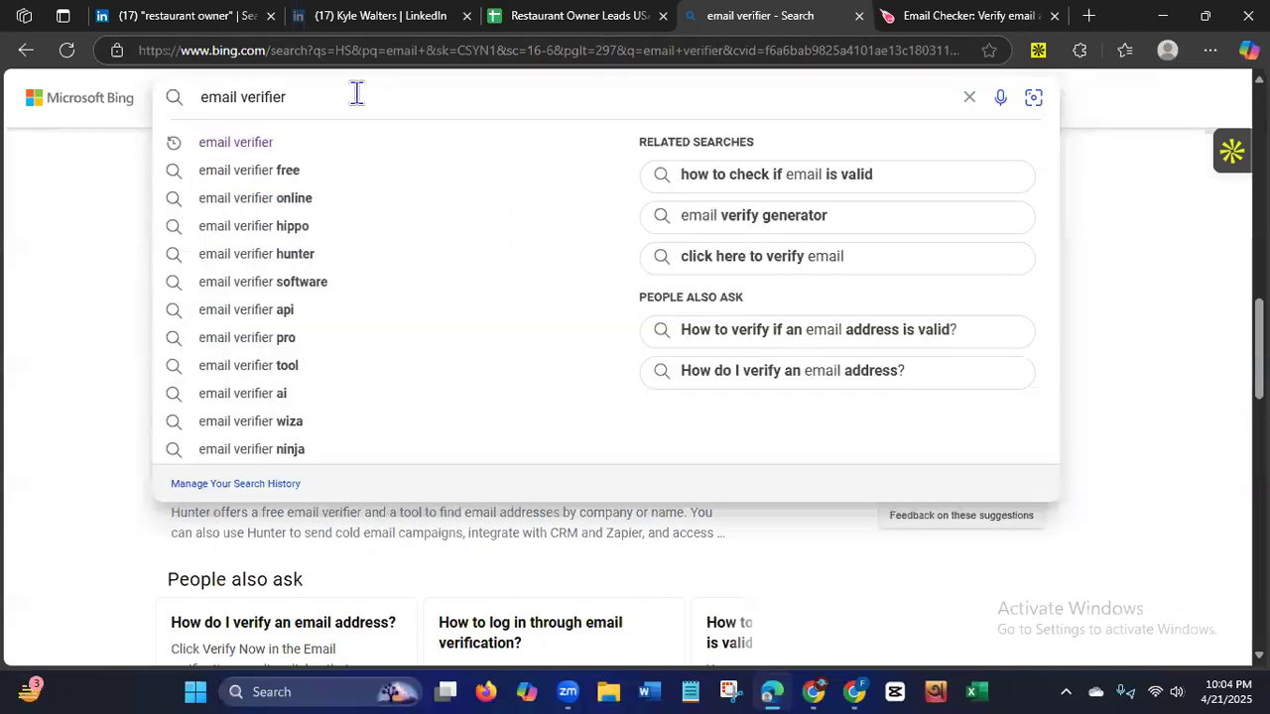
{"action": "type", "text": "bulk"}
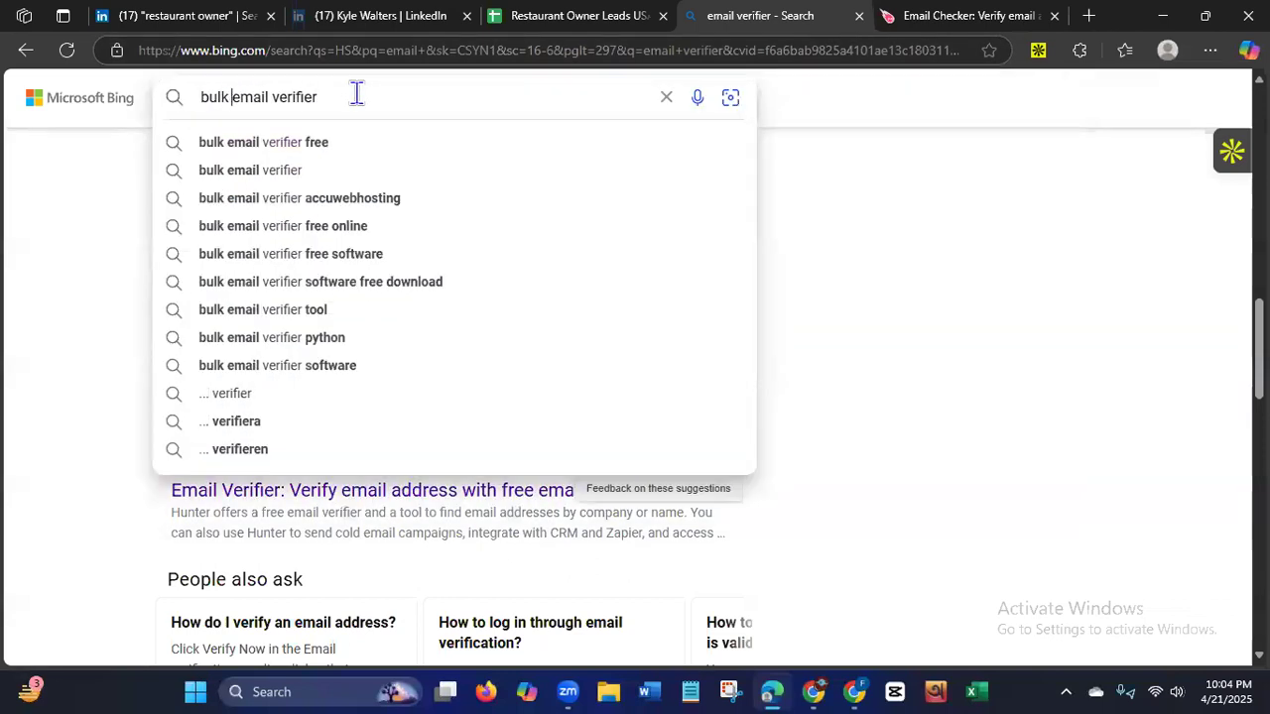
{"action": "key", "text": "Return"}
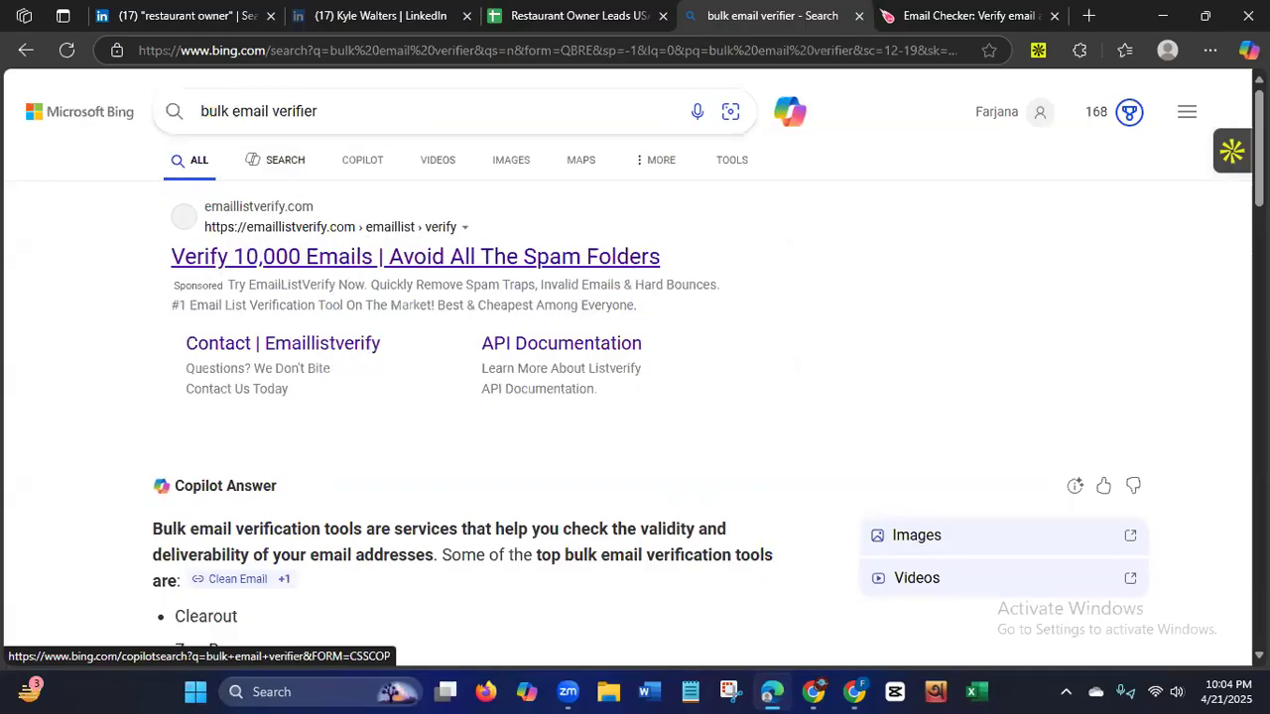
{"action": "scroll", "coordinate": [635, 377], "scroll_direction": "down", "scroll_amount": 7}
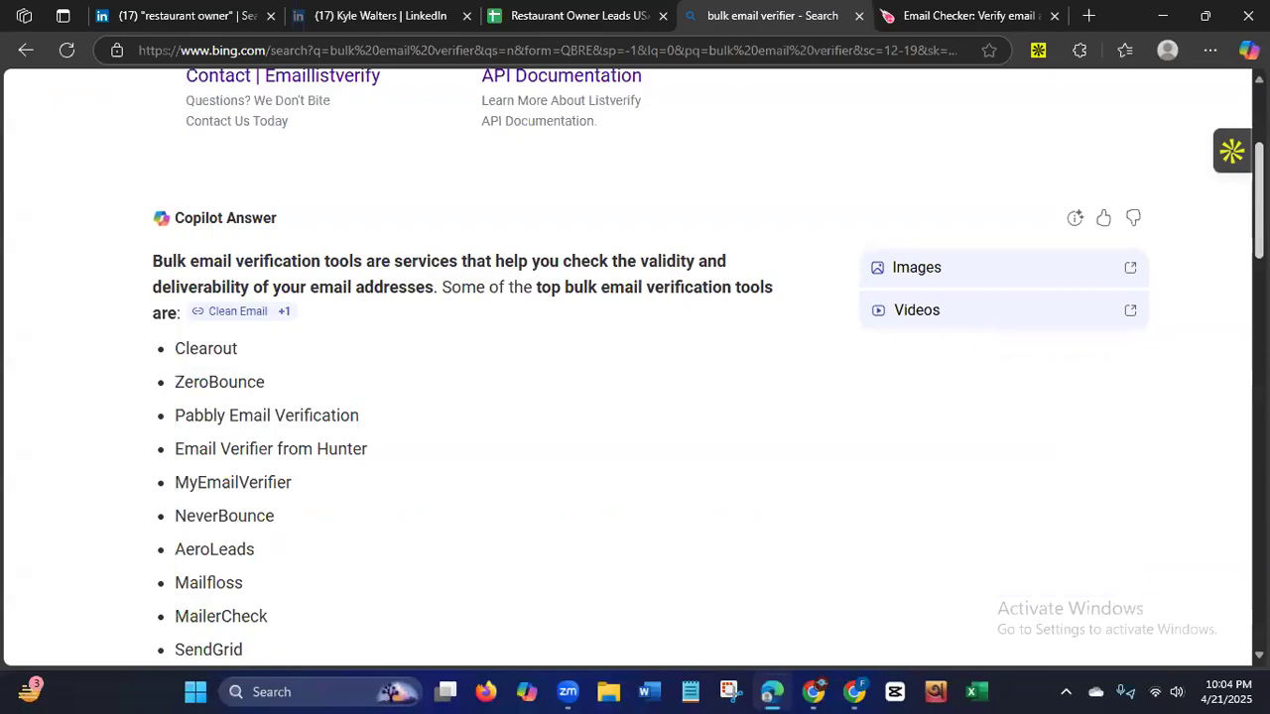
{"action": "scroll", "coordinate": [975, 402], "scroll_direction": "down", "scroll_amount": 3}
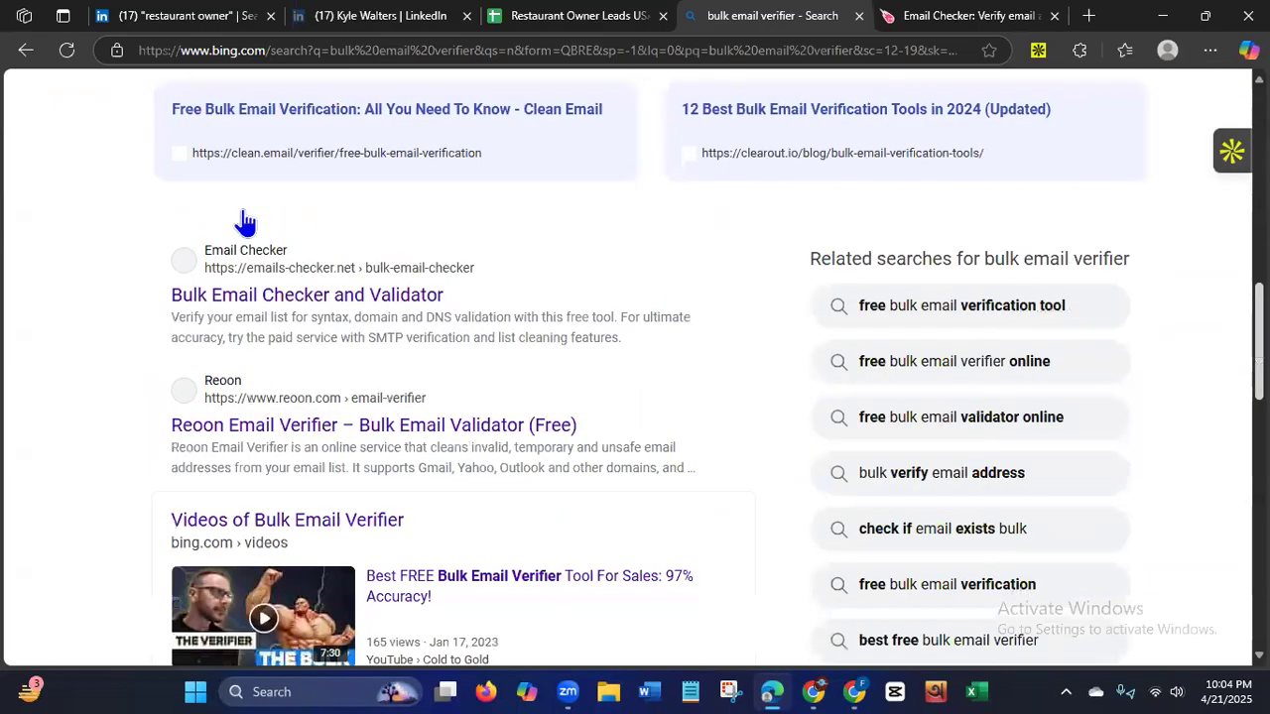
{"action": "scroll", "coordinate": [238, 297], "scroll_direction": "down", "scroll_amount": 1}
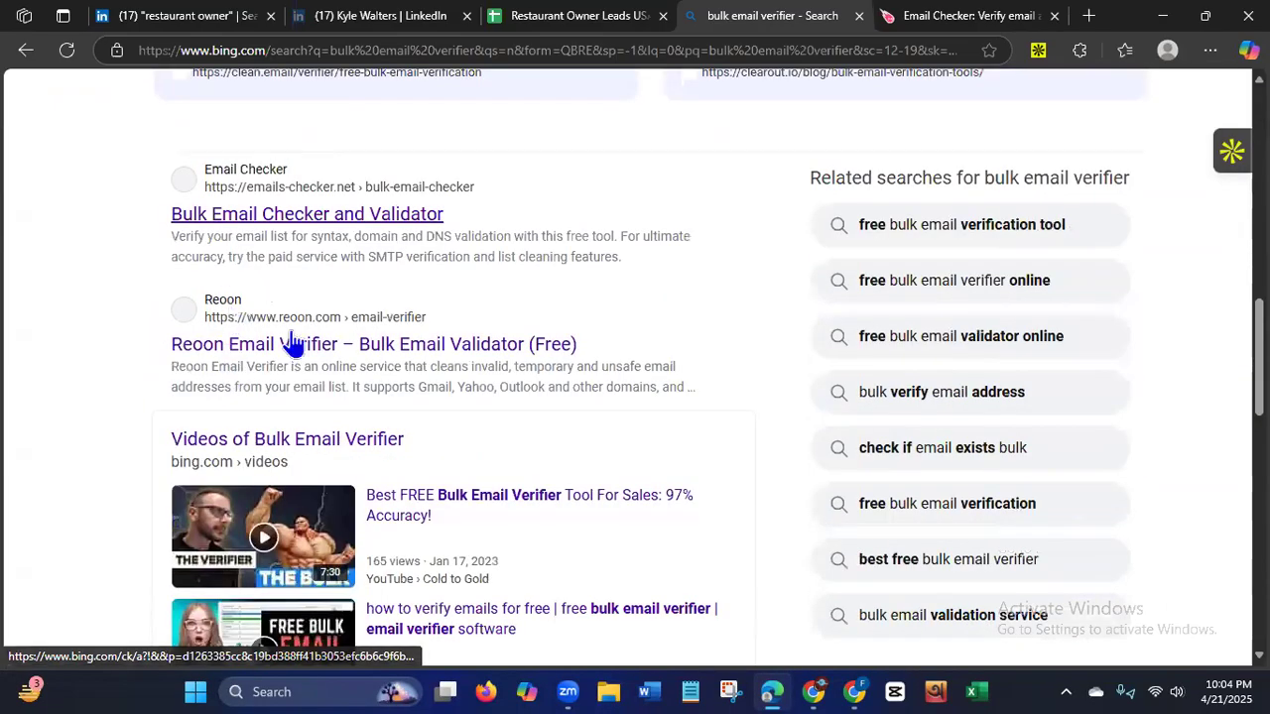
{"action": "scroll", "coordinate": [635, 377], "scroll_direction": "down", "scroll_amount": 7}
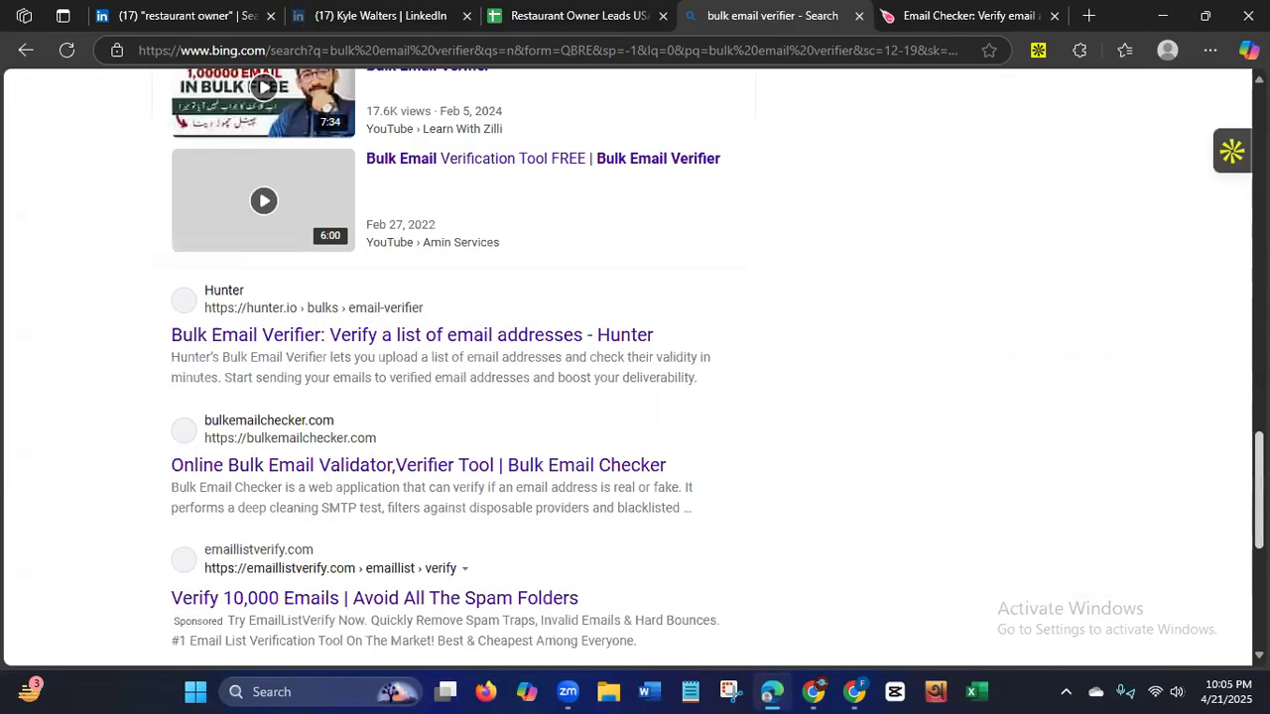
{"action": "scroll", "coordinate": [635, 377], "scroll_direction": "down", "scroll_amount": 2}
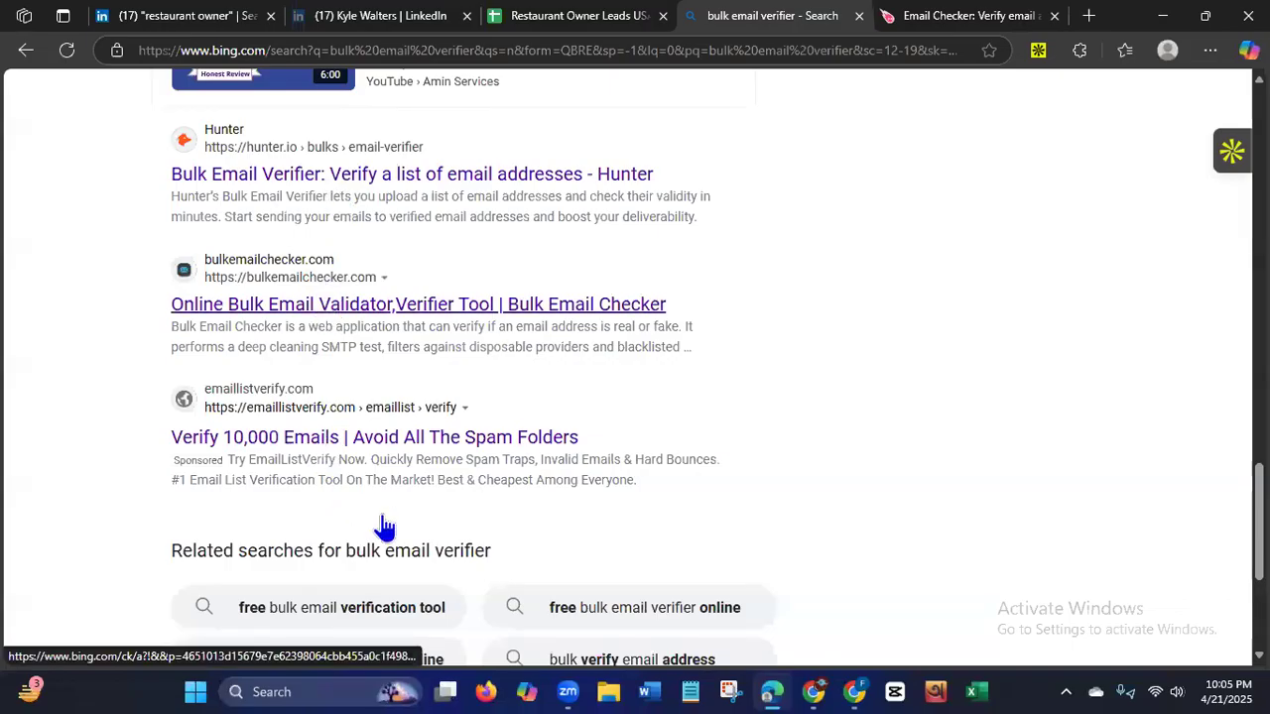
{"action": "scroll", "coordinate": [1149, 183], "scroll_direction": "up", "scroll_amount": 10}
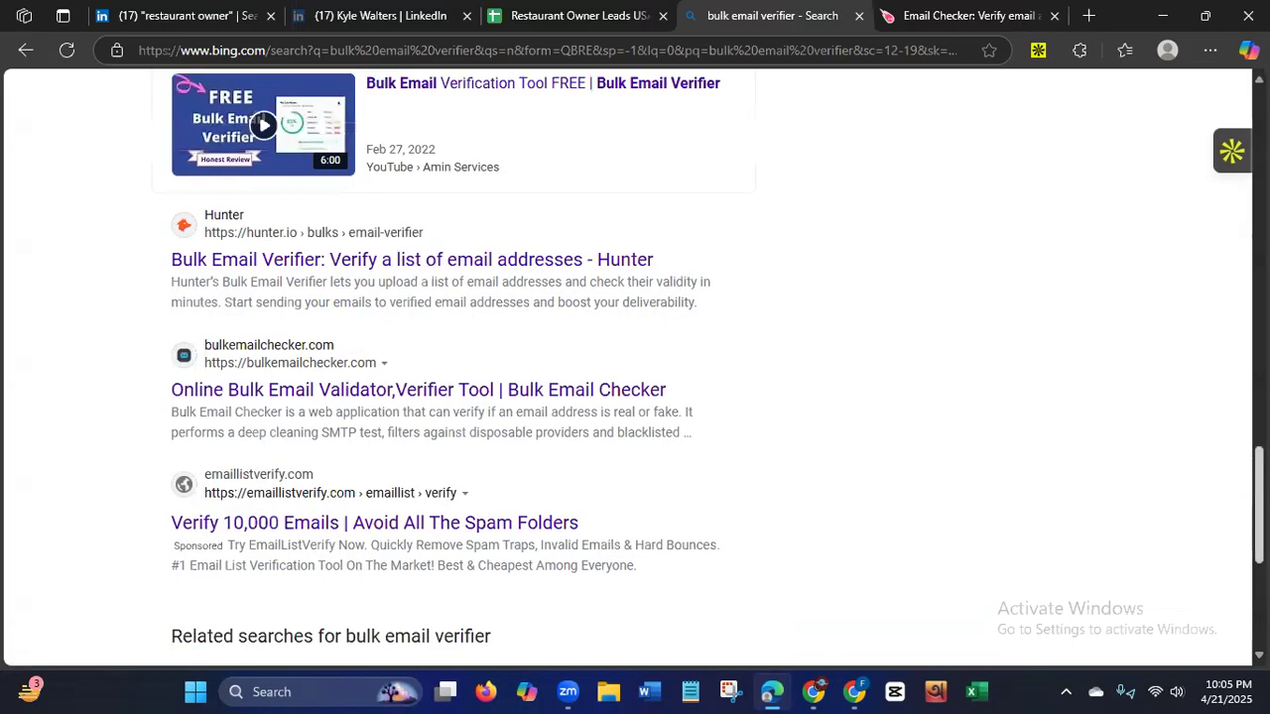
Share the Restaurant Owner Leads USA sheet with anyone with the link as Editor and copy its sharing link.
{"action": "left_click", "coordinate": [532, 19]}
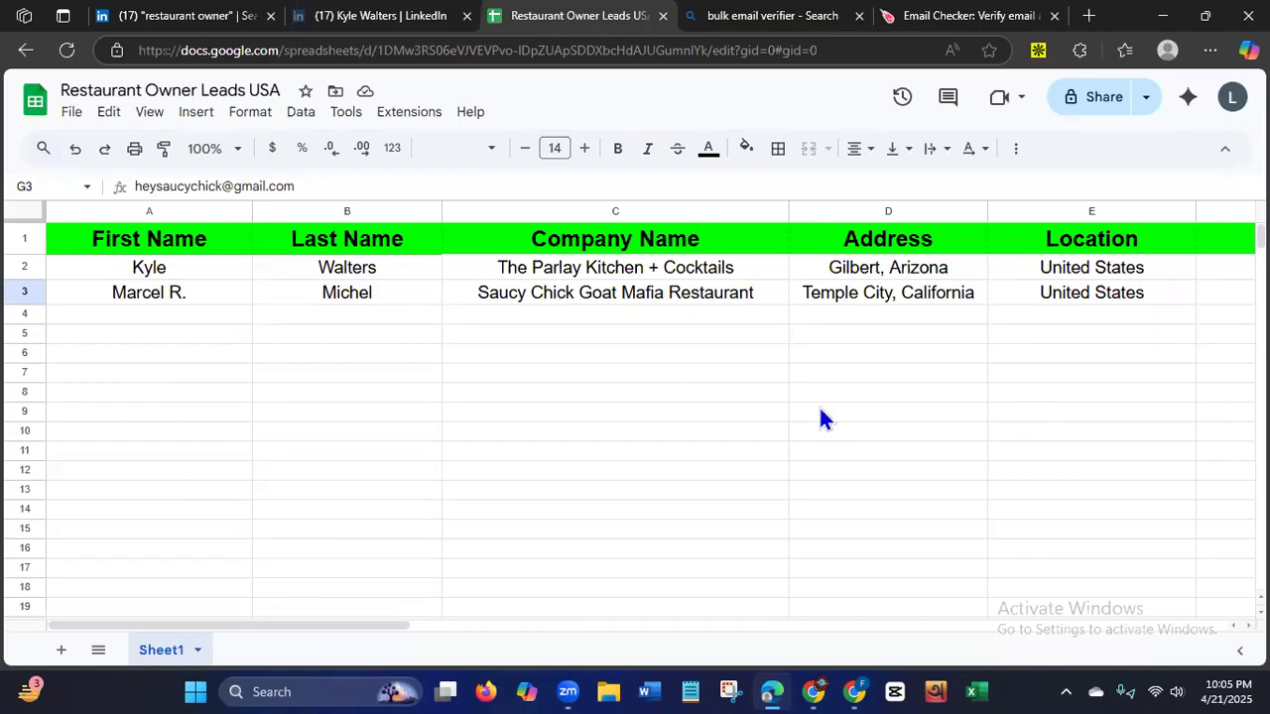
{"action": "left_click", "coordinate": [1104, 100]}
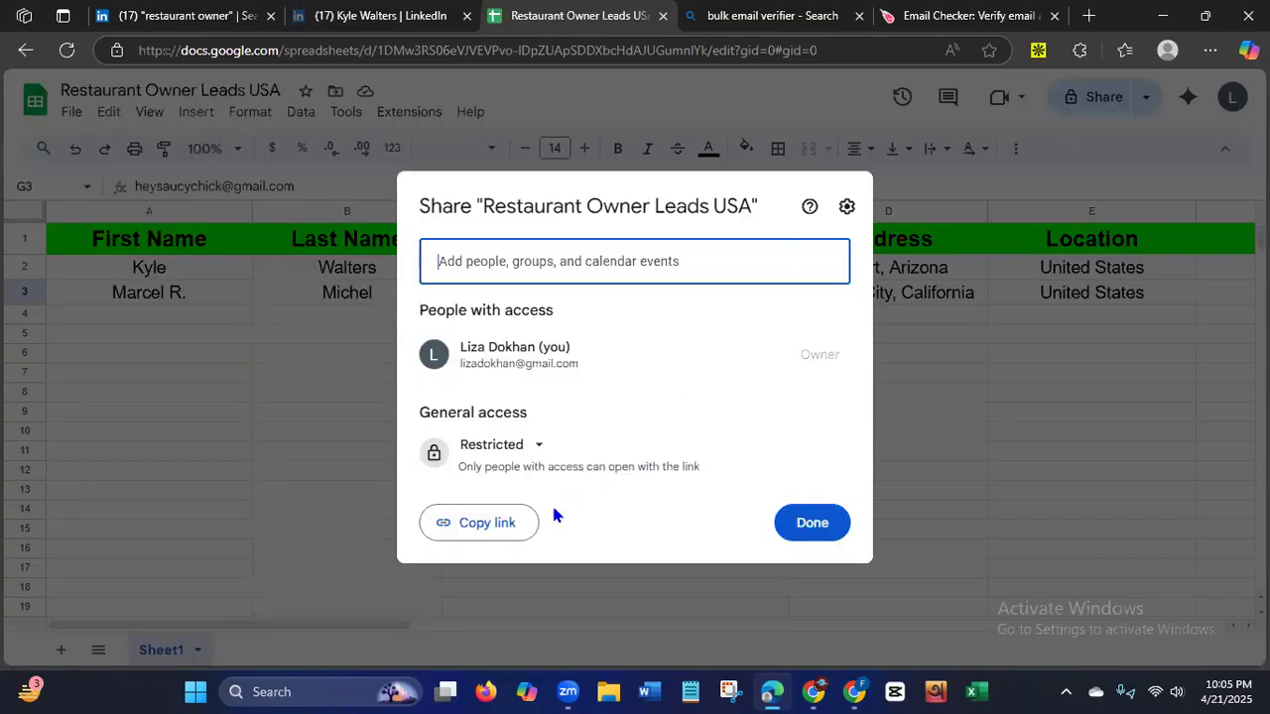
{"action": "left_click", "coordinate": [518, 451]}
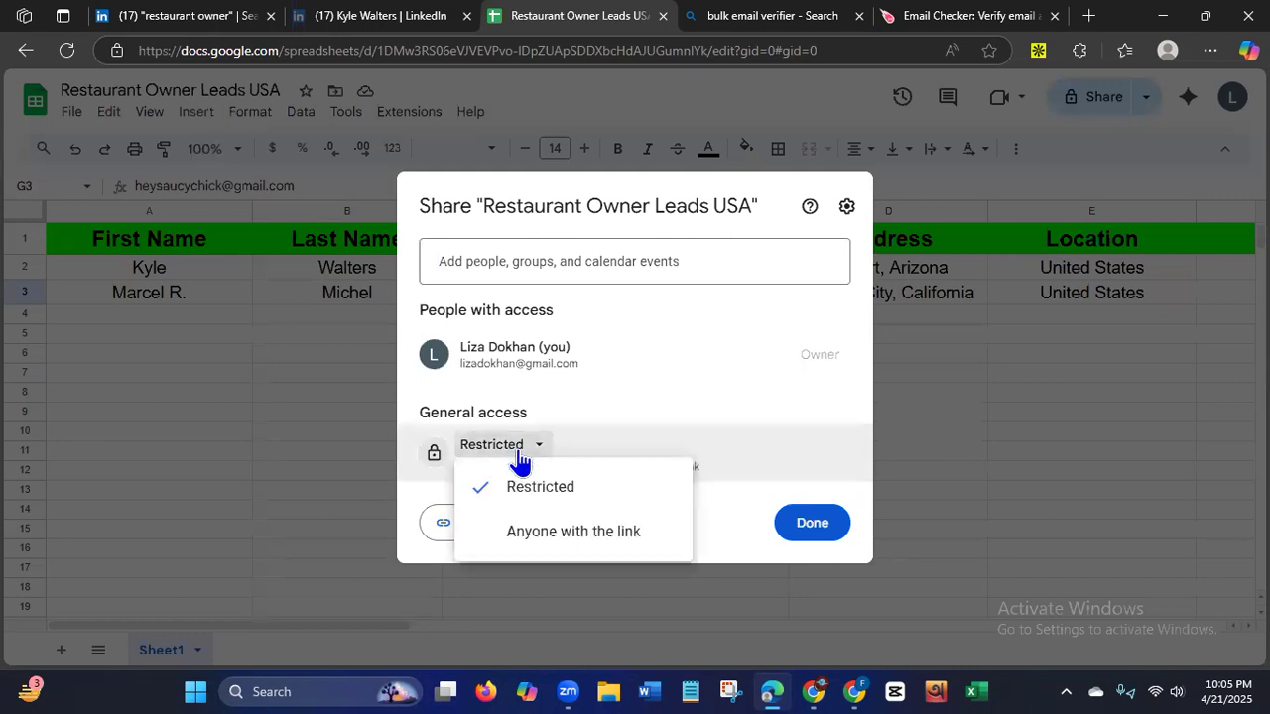
{"action": "left_click", "coordinate": [540, 535]}
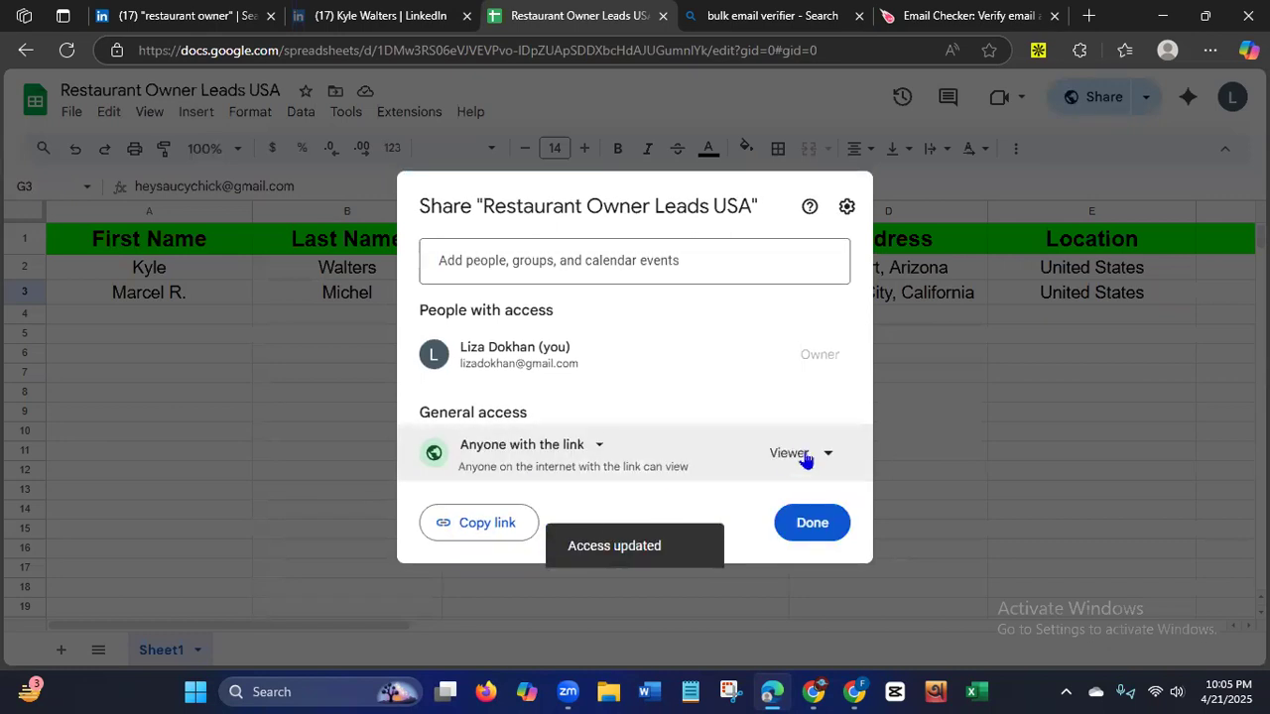
{"action": "left_click", "coordinate": [812, 464]}
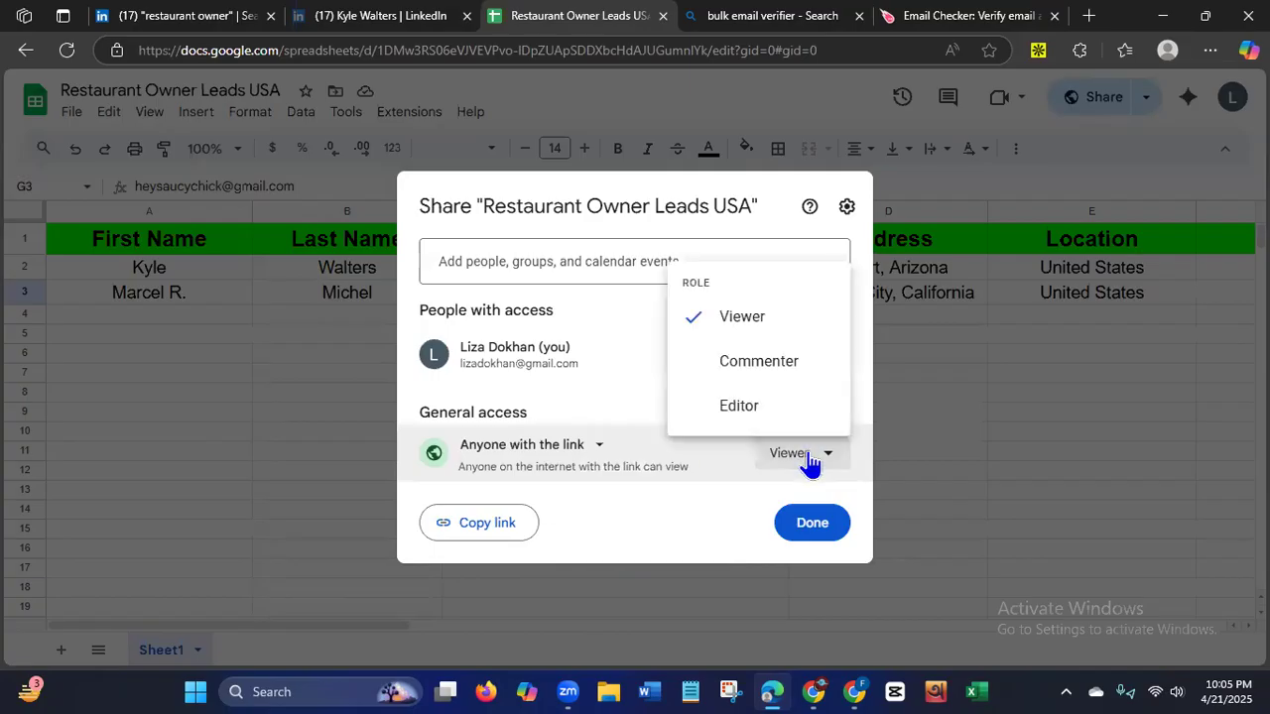
{"action": "left_click", "coordinate": [747, 408]}
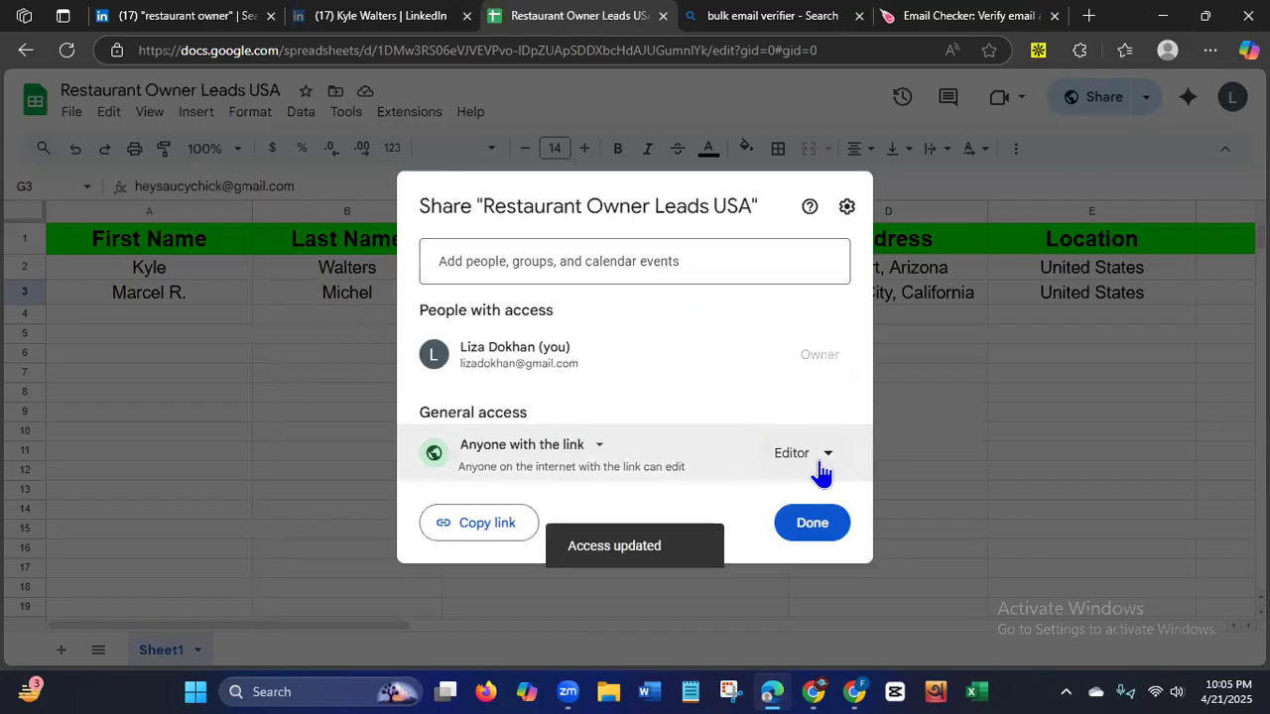
{"action": "left_click", "coordinate": [485, 527]}
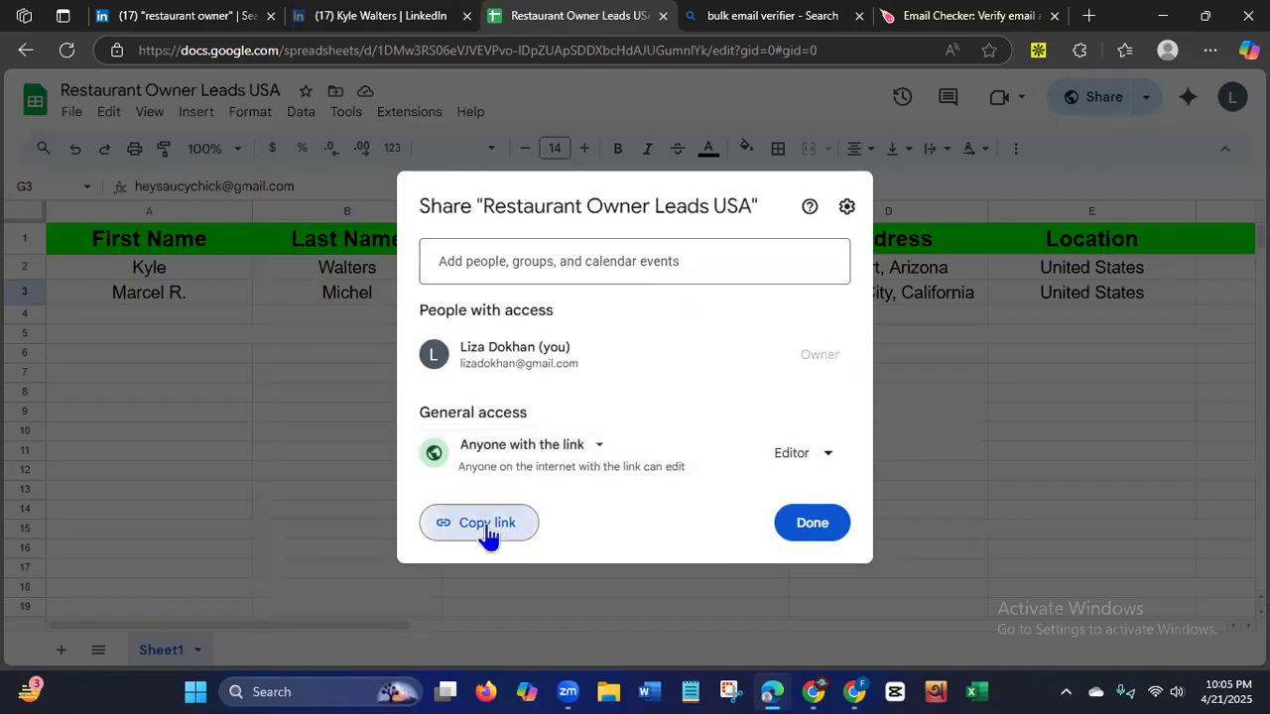
{"action": "left_click", "coordinate": [843, 524]}
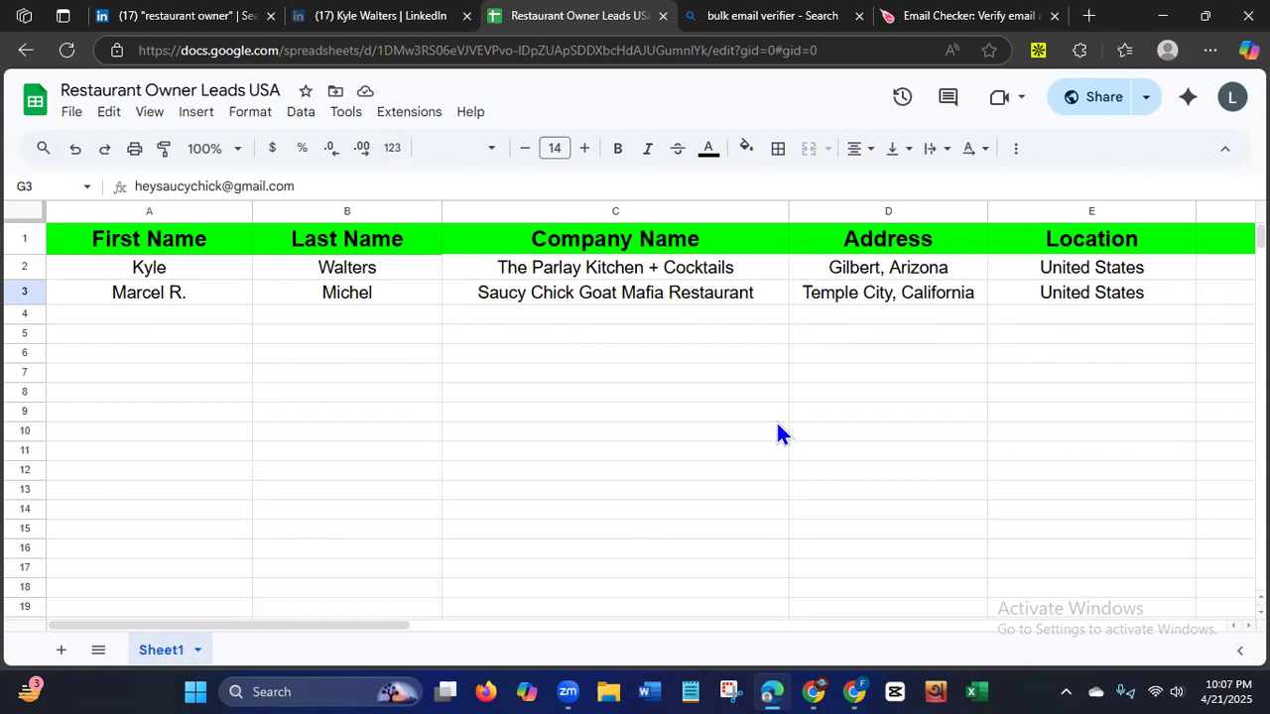
Remove the Apollo.io extension from Microsoft Edge and close the uninstall survey and extension management pages.
{"action": "left_click", "coordinate": [171, 20]}
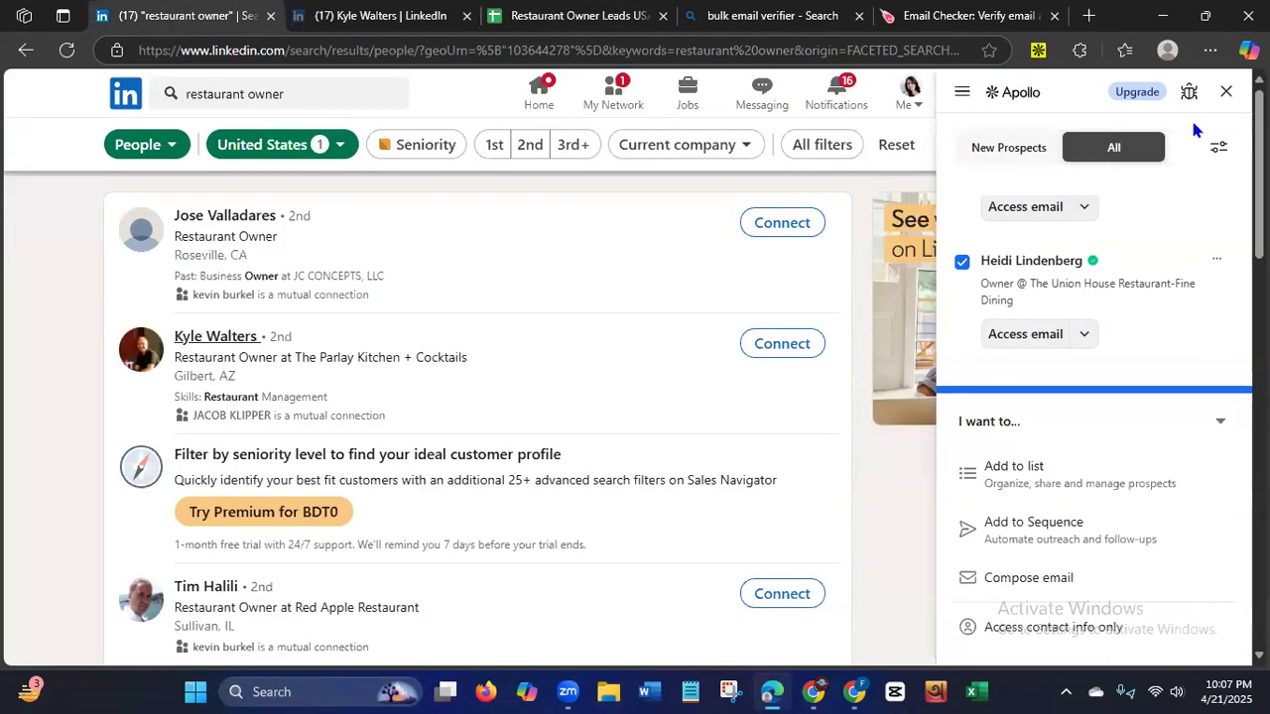
{"action": "right_click", "coordinate": [1038, 53]}
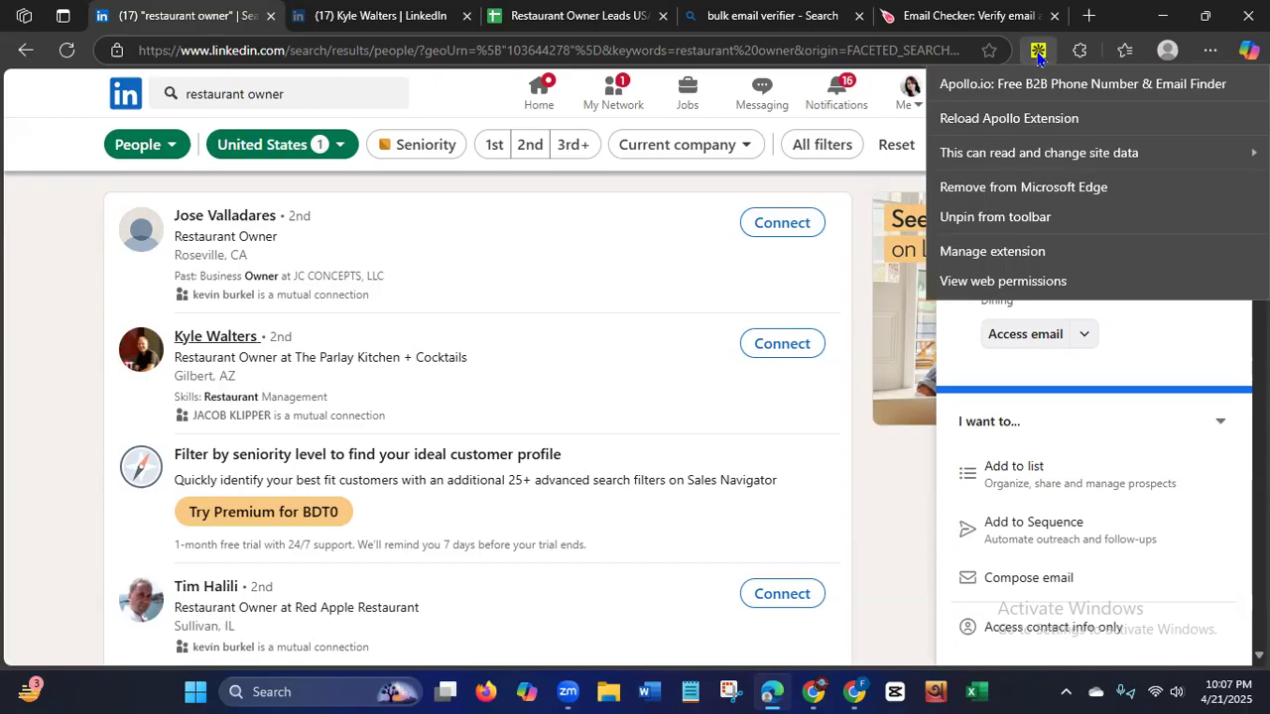
{"action": "left_click", "coordinate": [992, 251]}
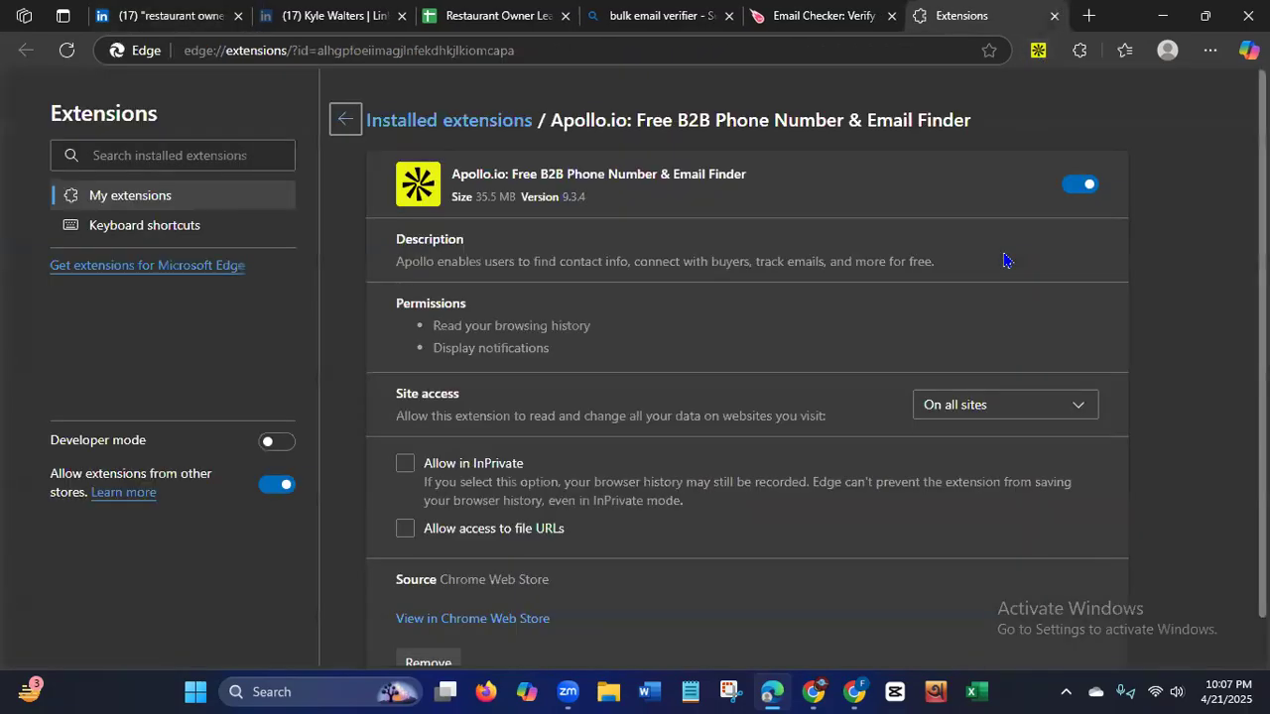
{"action": "right_click", "coordinate": [1038, 53]}
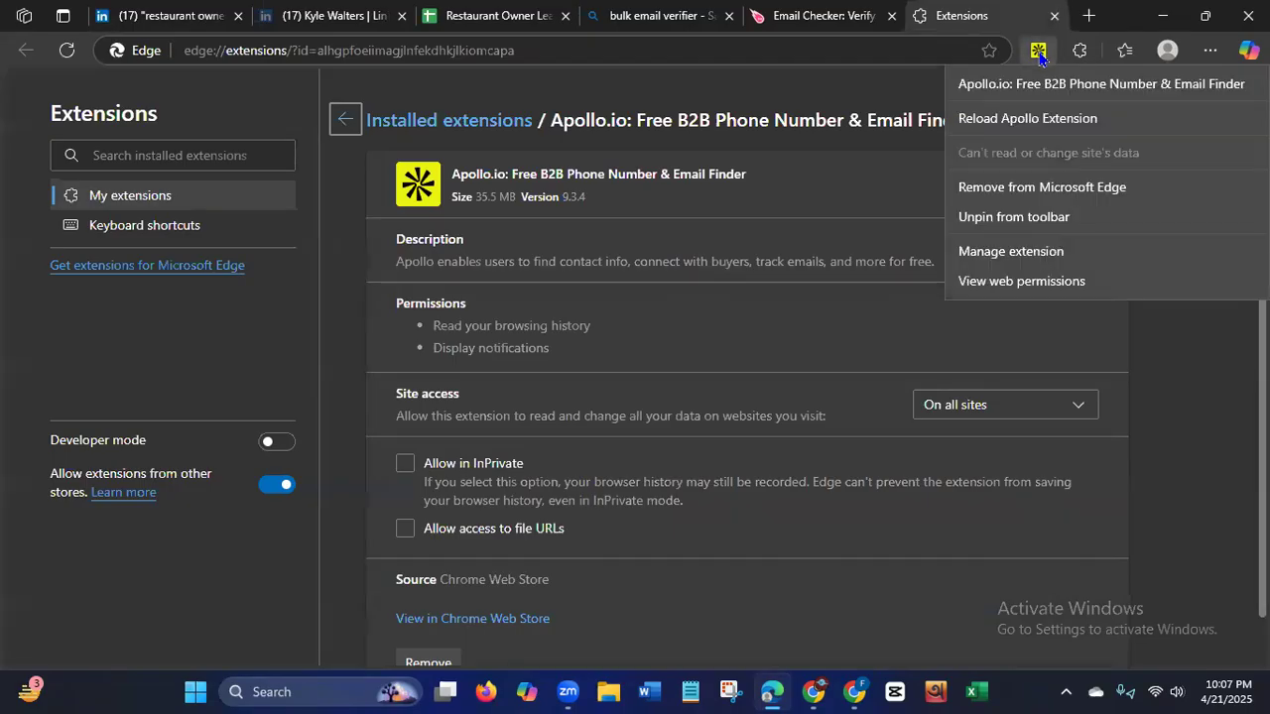
{"action": "left_click", "coordinate": [1038, 189]}
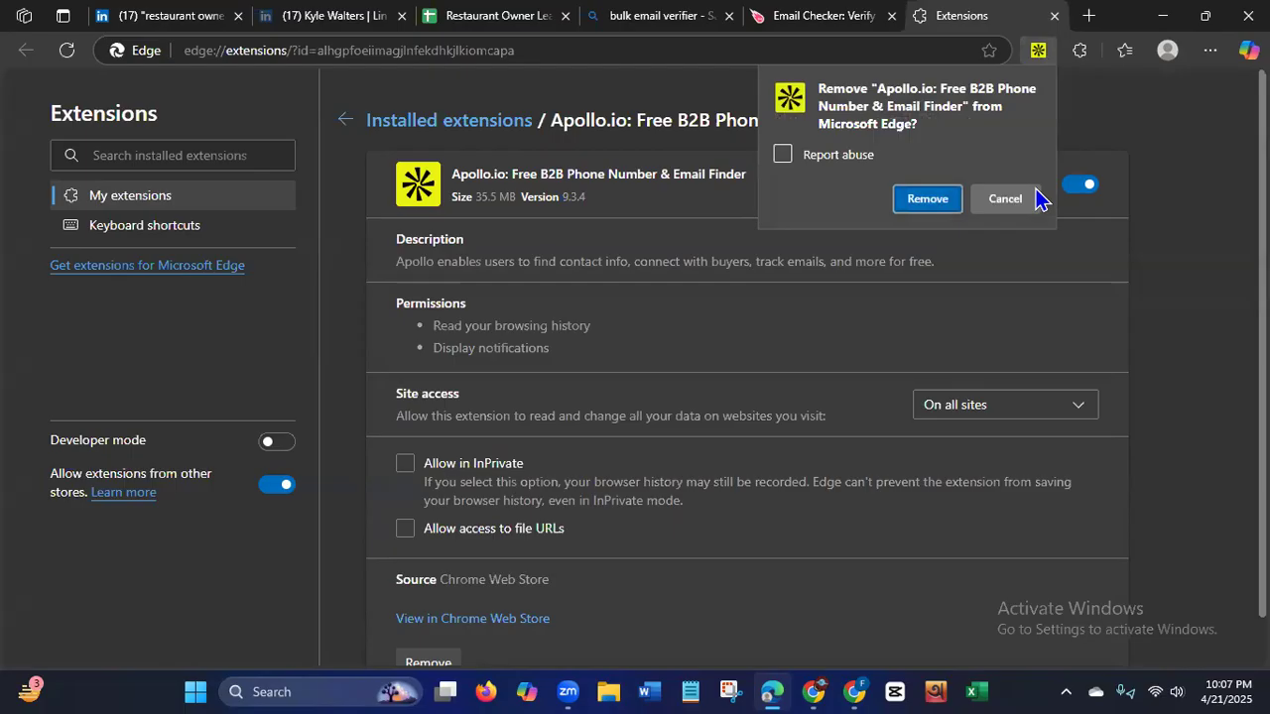
{"action": "left_click", "coordinate": [947, 205]}
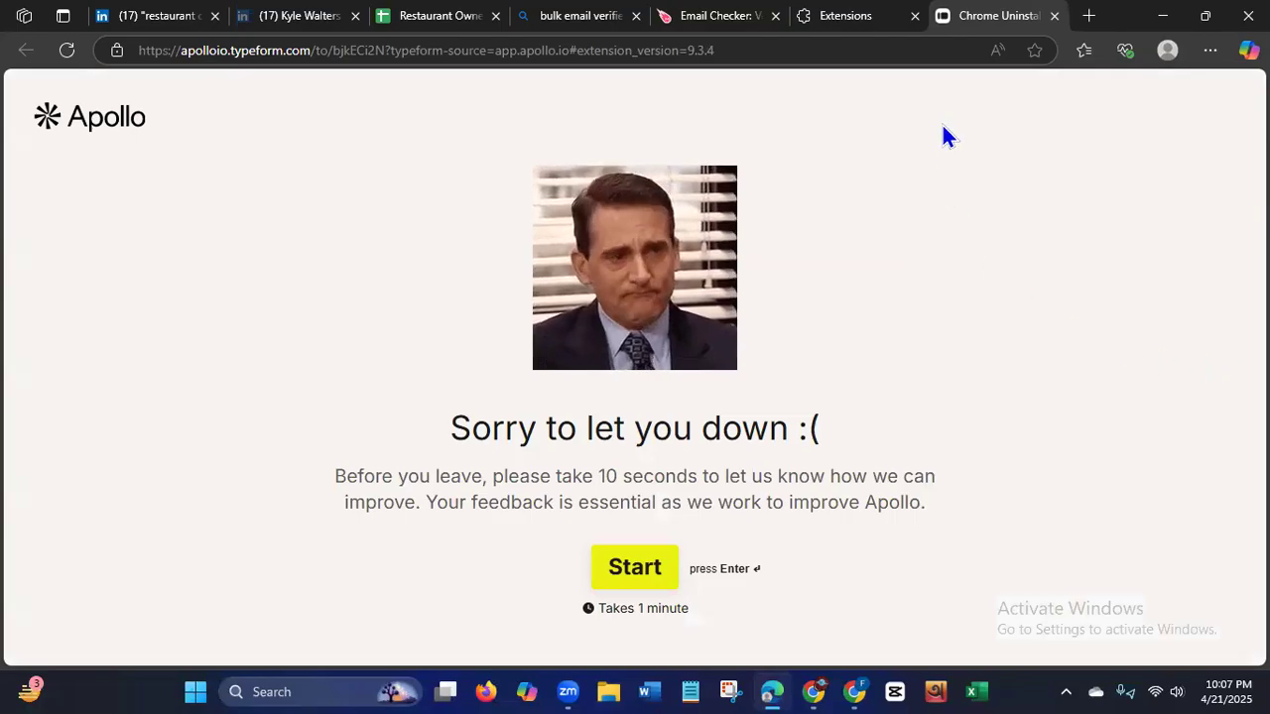
{"action": "left_click", "coordinate": [1054, 16]}
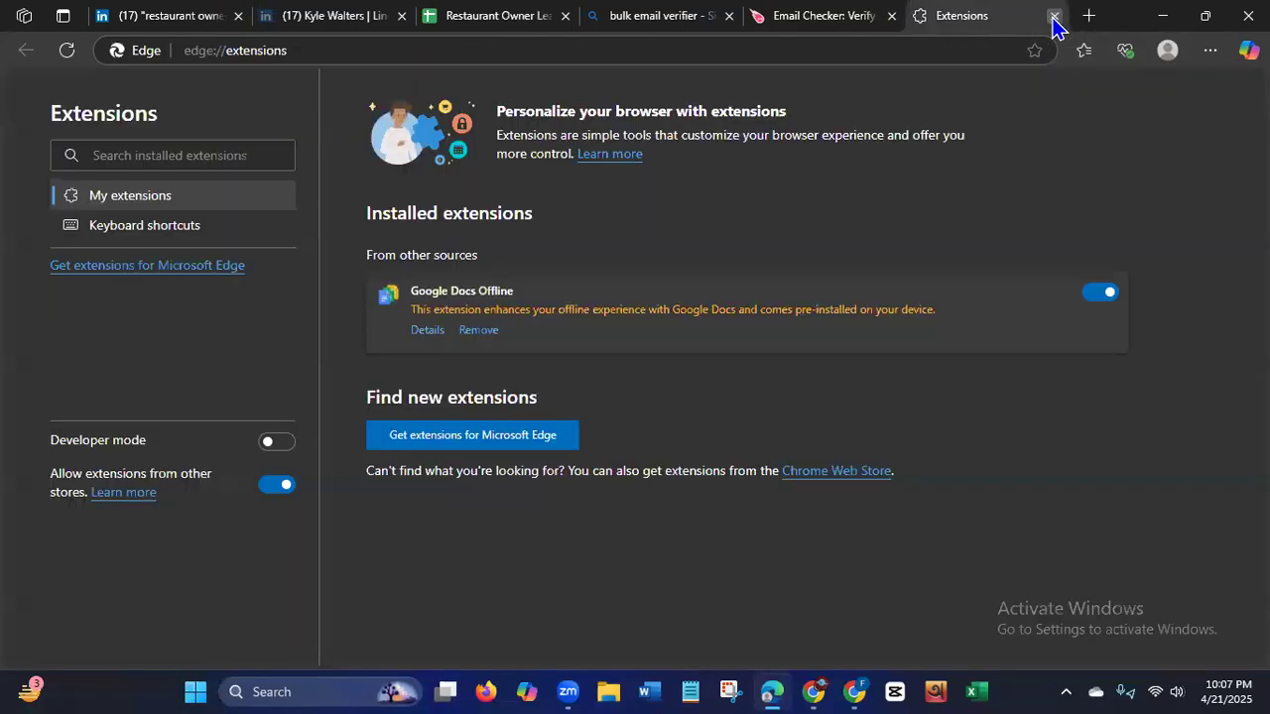
{"action": "left_click", "coordinate": [1055, 16]}
Close the email checker, the bulk email verifier search and the first lead's LinkedIn profile page.
{"action": "left_click", "coordinate": [1054, 16]}
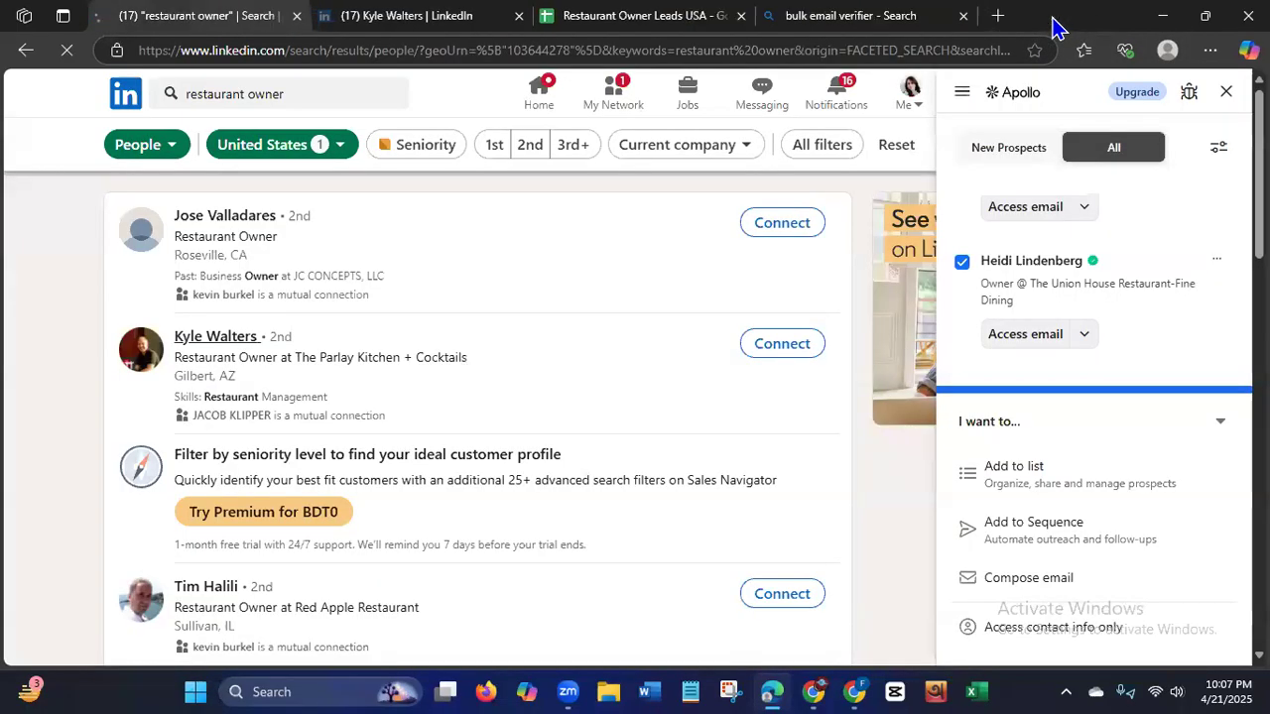
{"action": "left_click", "coordinate": [967, 16]}
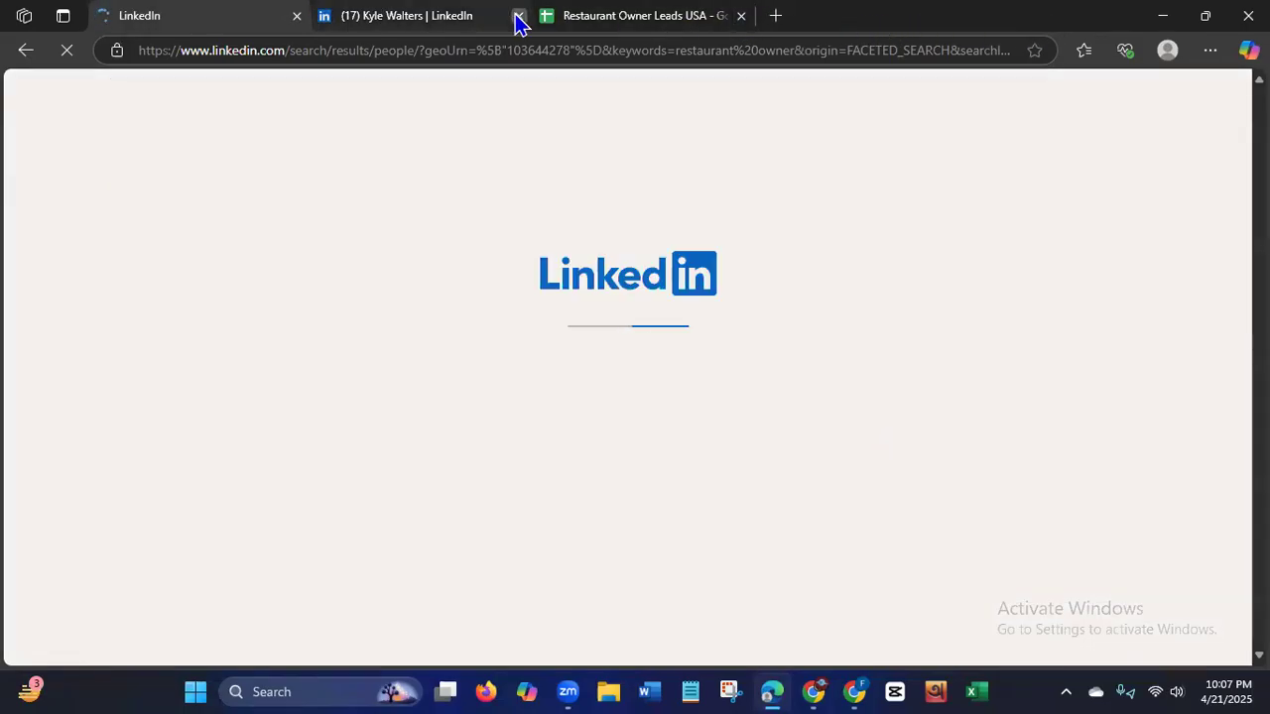
{"action": "left_click", "coordinate": [516, 18]}
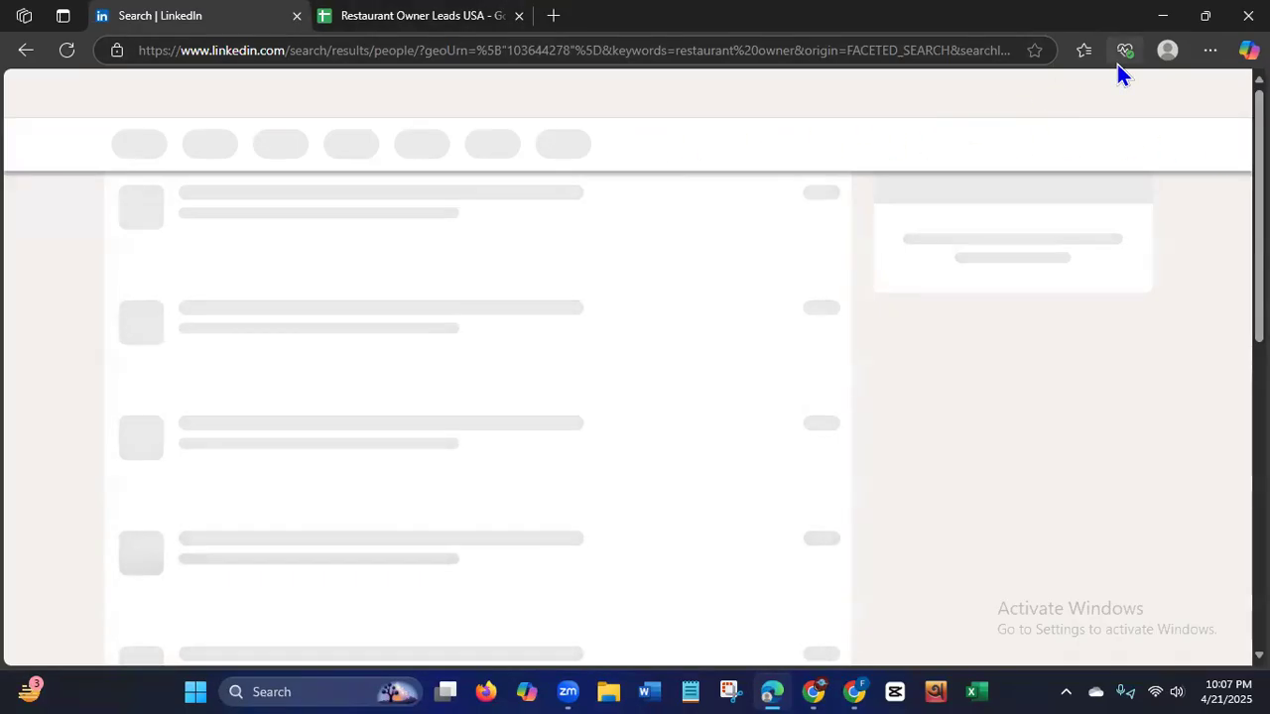
Close the Edge window and the Chrome window with the Apollo sign-up page, and refresh the desktop.
{"action": "left_click", "coordinate": [1248, 15]}
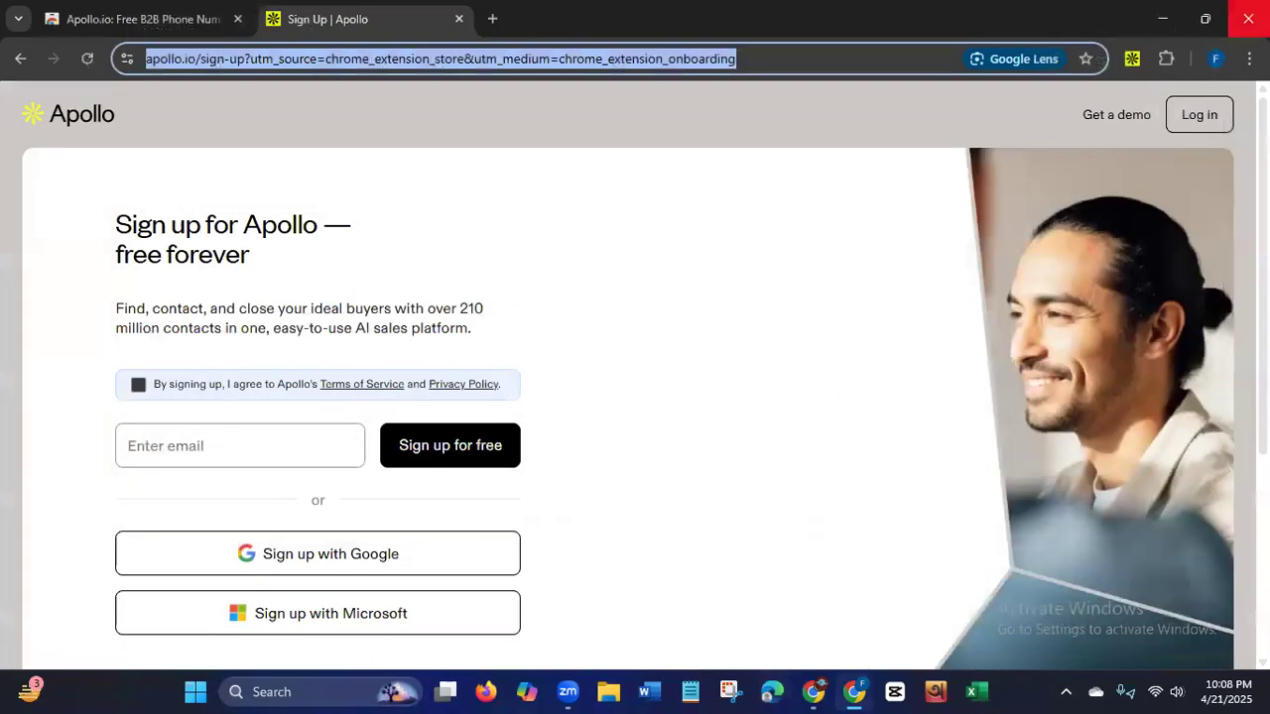
{"action": "left_click", "coordinate": [1248, 18]}
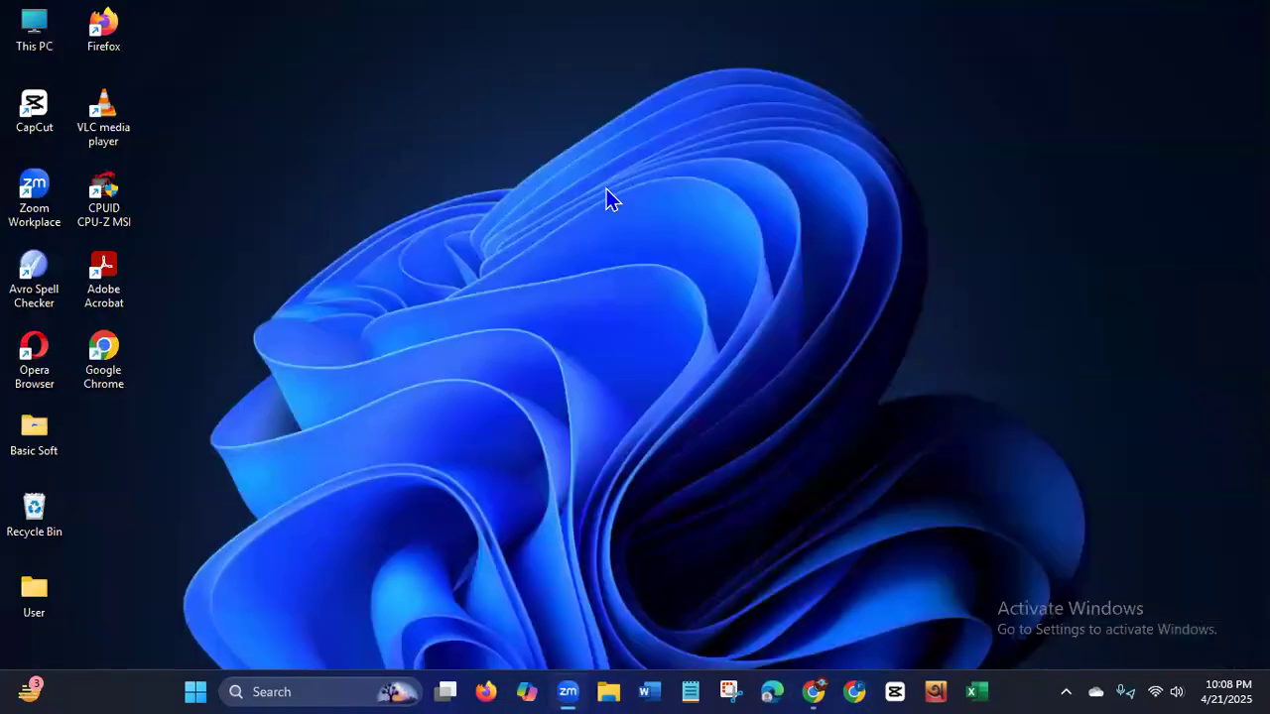
{"action": "right_click", "coordinate": [606, 188]}
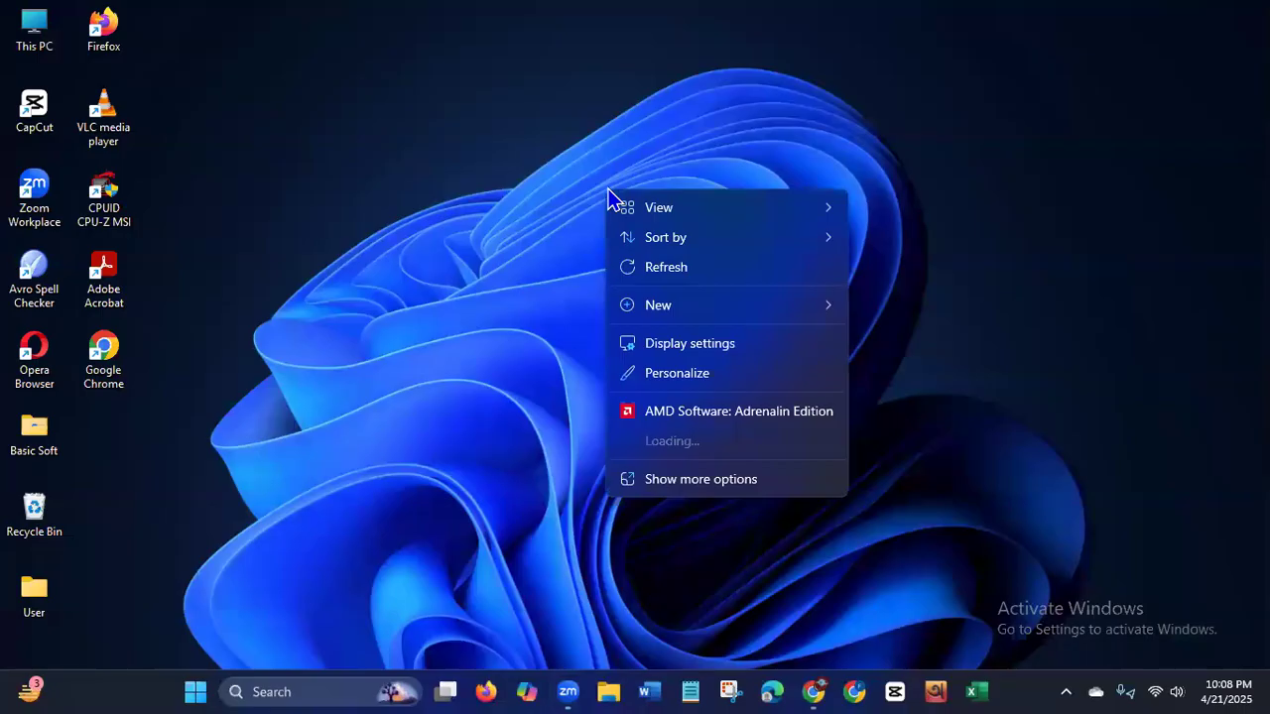
{"action": "left_click", "coordinate": [671, 268]}
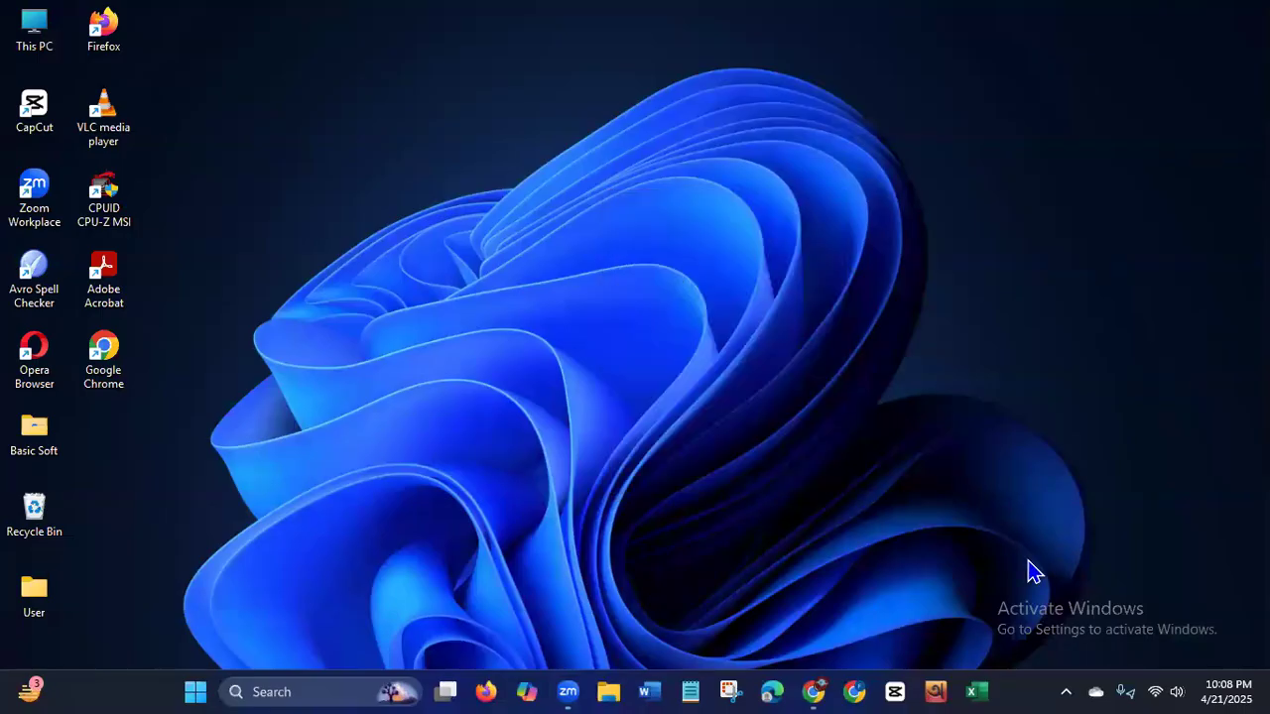